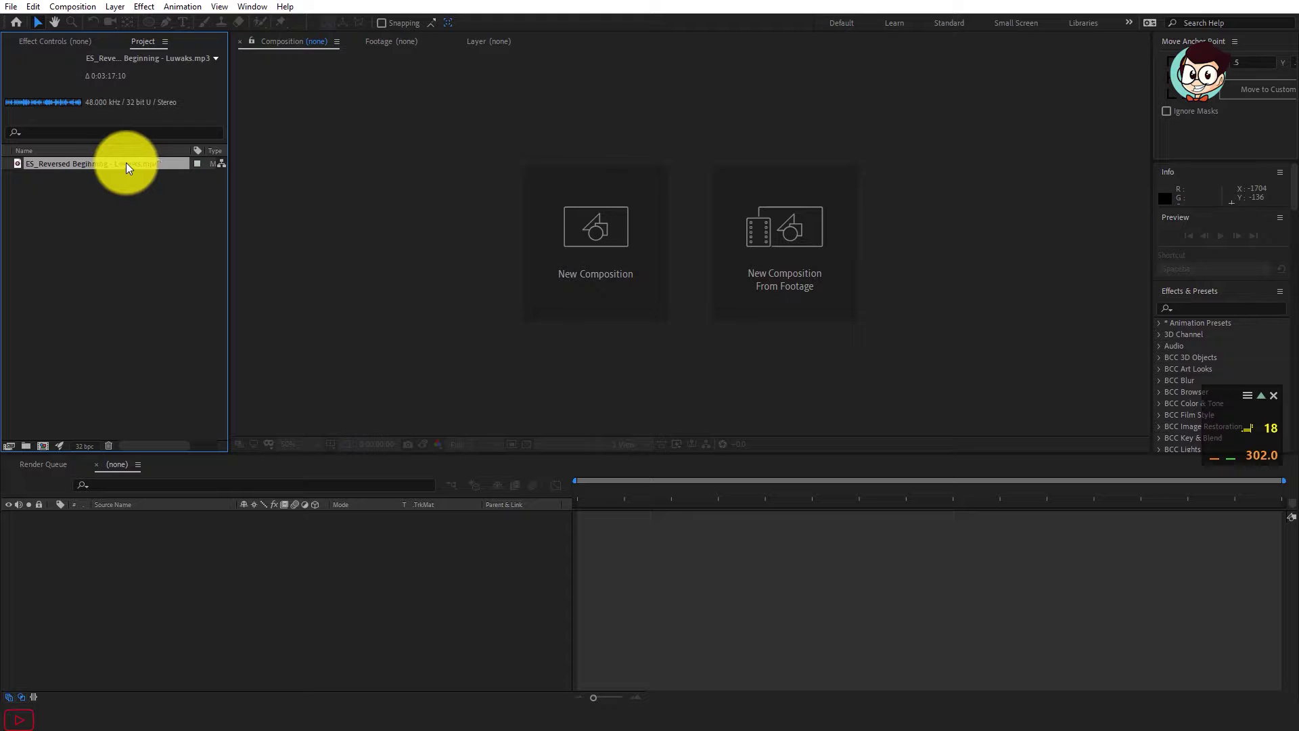
# Step: Make a new composition from the MP3 footage and rename it 'Audio'
pyautogui.rightClick(128, 168)
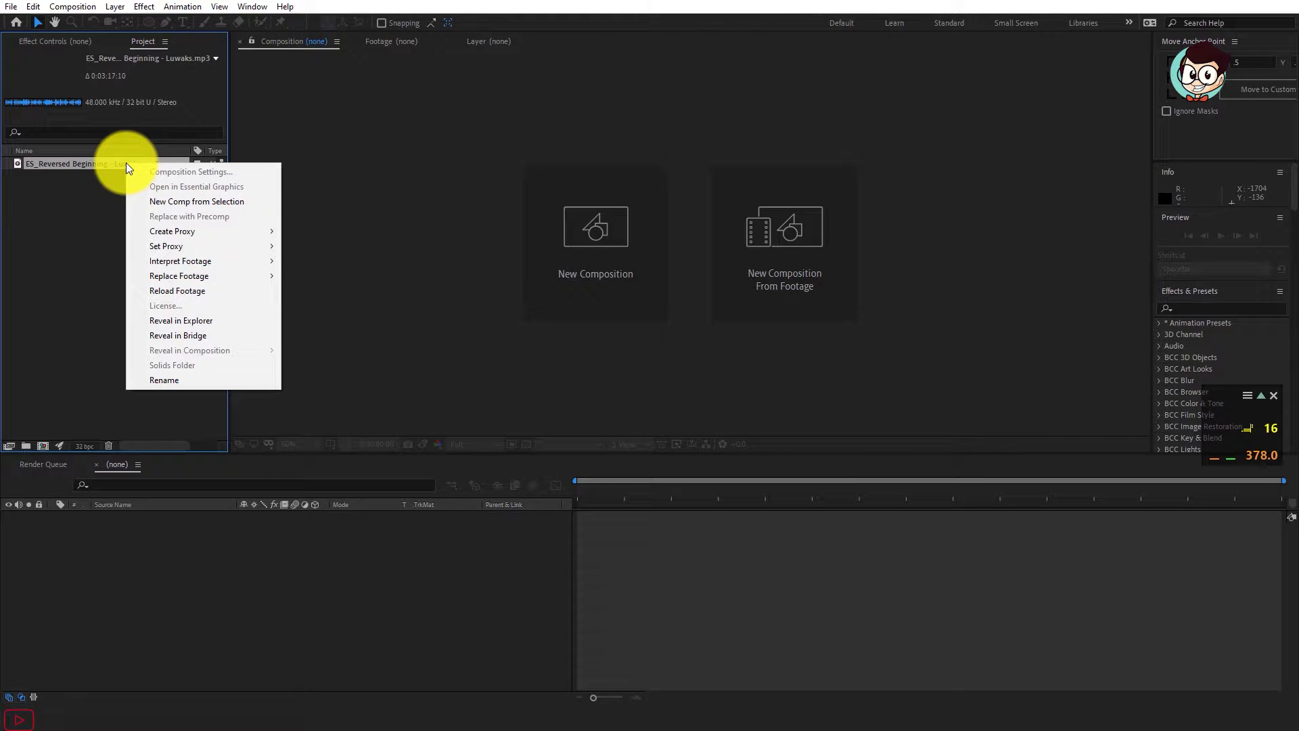
pyautogui.click(183, 202)
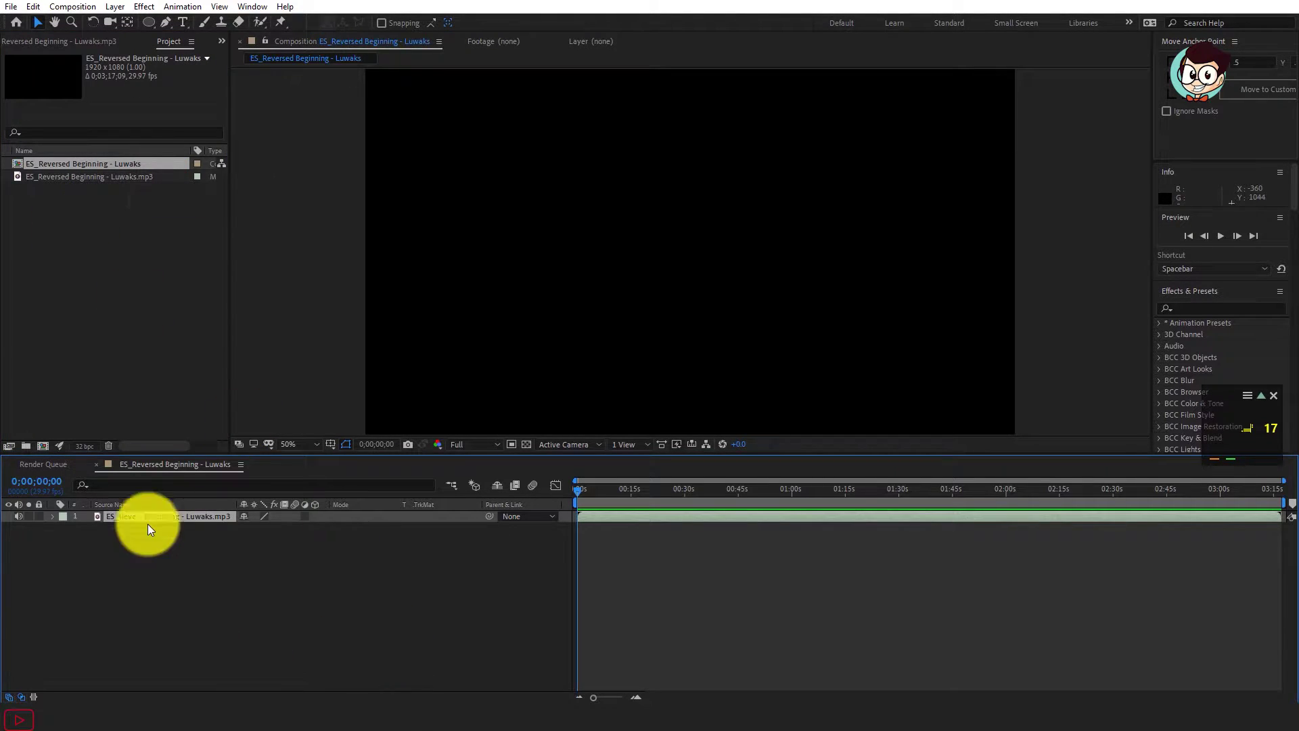
pyautogui.rightClick(117, 164)
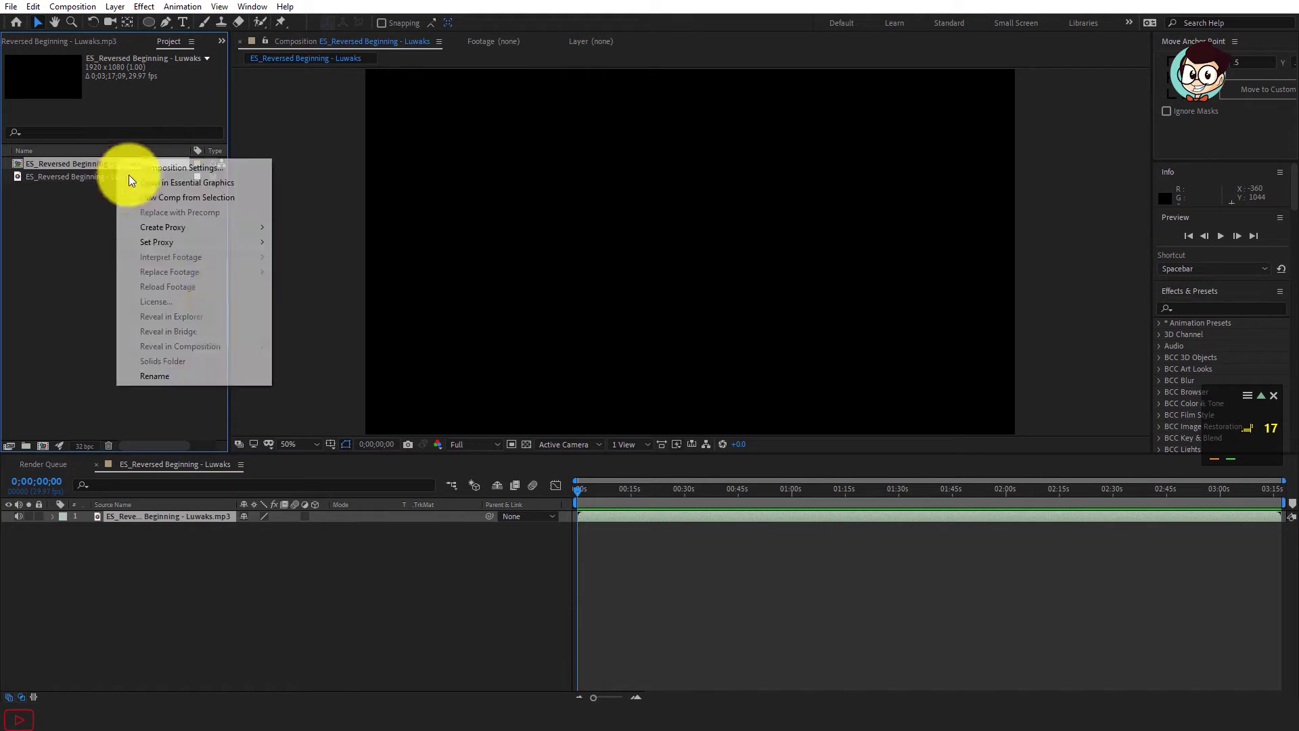
pyautogui.click(213, 381)
pyautogui.write('Audio')
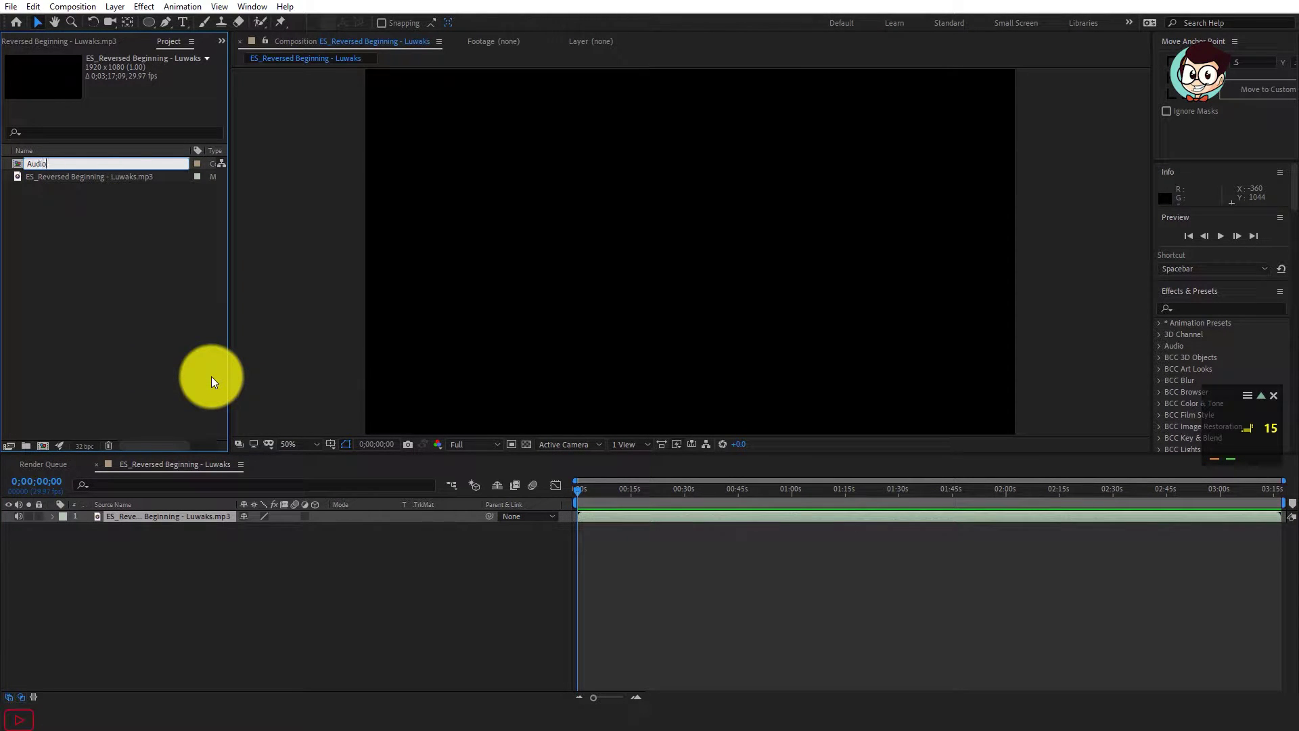
pyautogui.click(261, 313)
# Step: Clear the project selection and start a new blank composition
pyautogui.click(110, 244)
pyautogui.click(175, 581)
pyautogui.rightClick(139, 279)
pyautogui.click(152, 285)
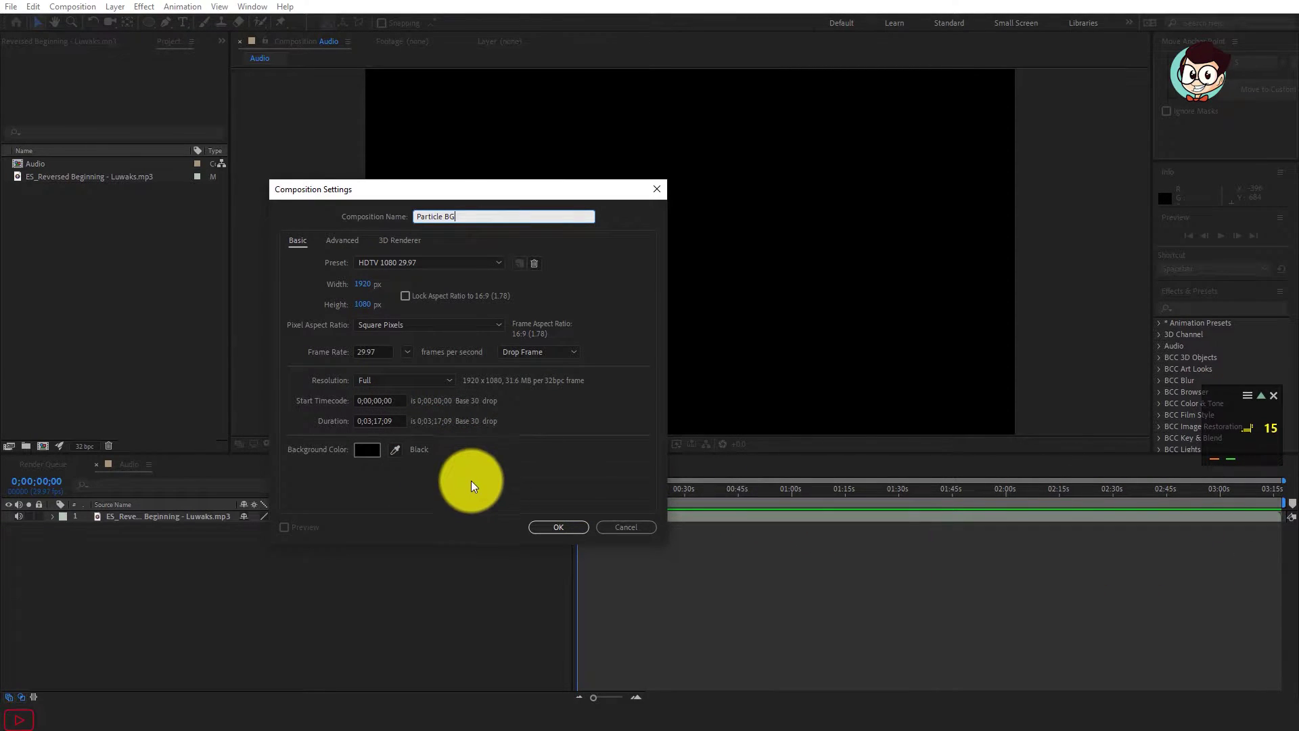
# Step: Accept the 'Particle BG' composition at 1920x1080, 29.97 fps with a black background
pyautogui.click(553, 528)
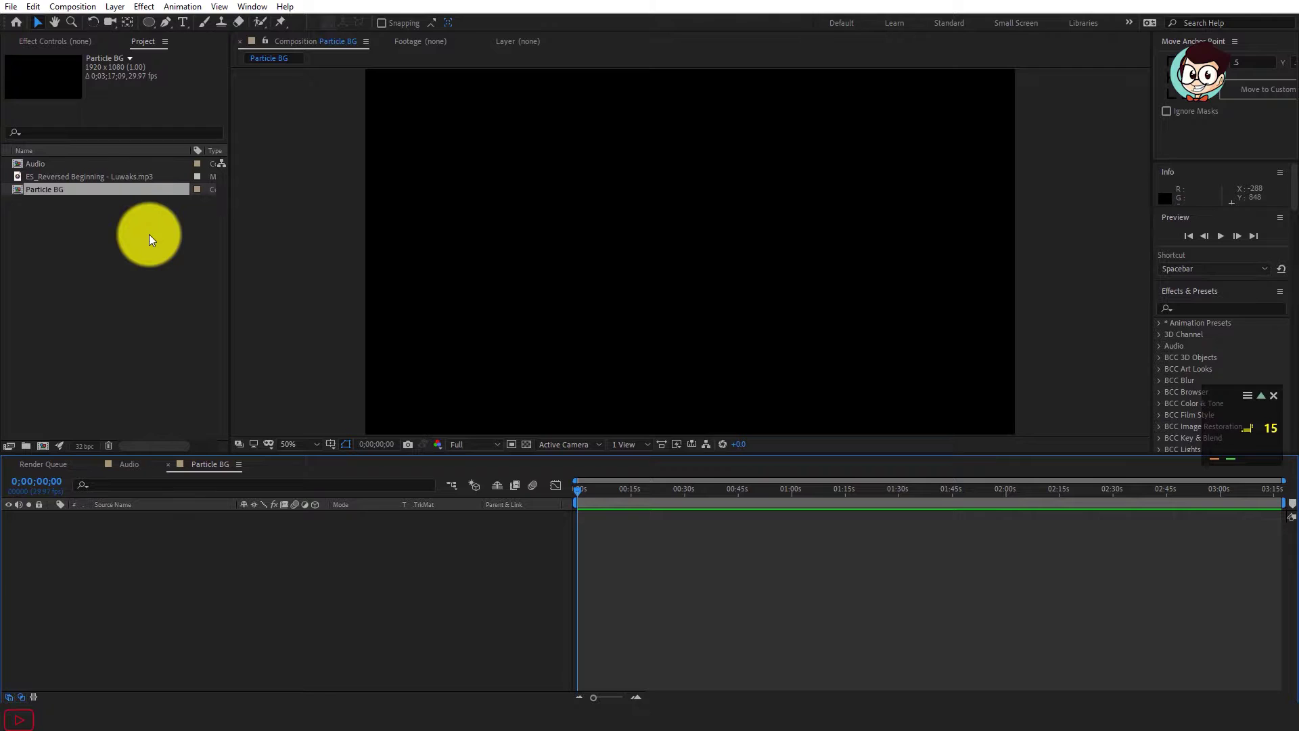
# Step: Add a white solid layer with default settings to the Particle BG timeline
pyautogui.rightClick(240, 608)
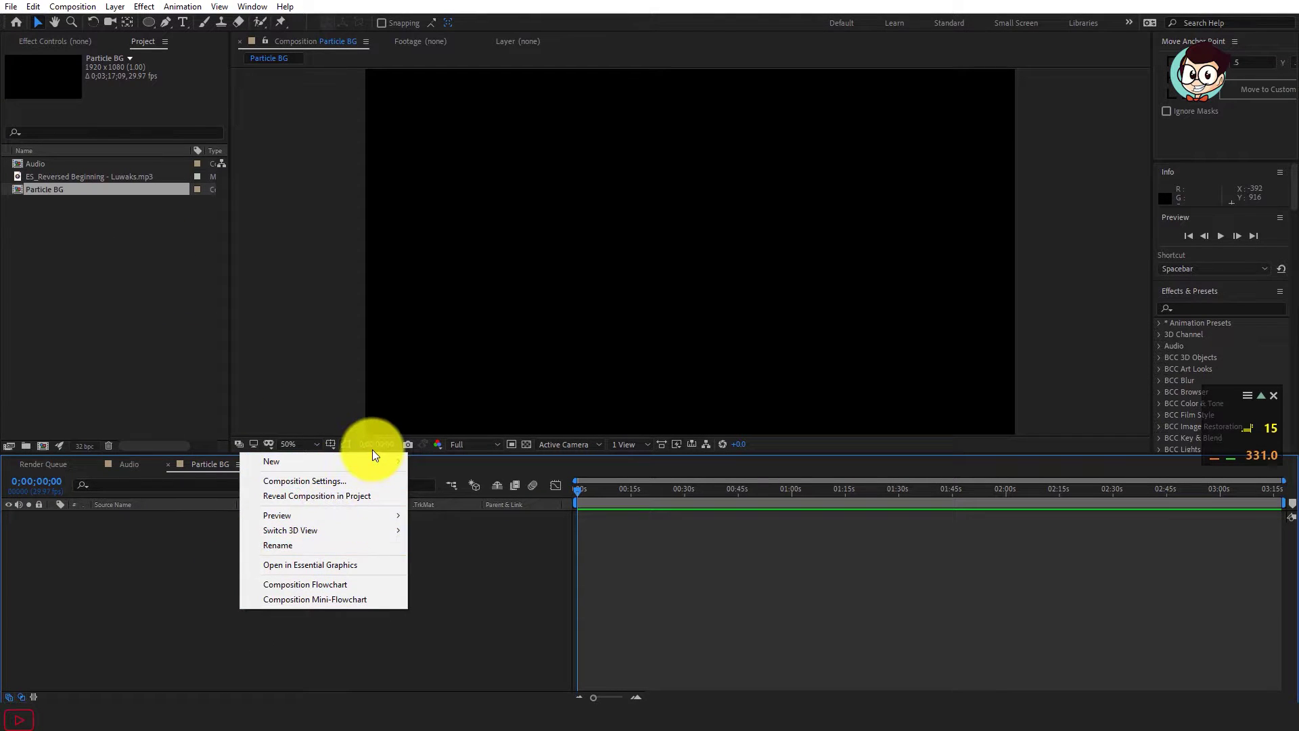
pyautogui.moveTo(354, 463)
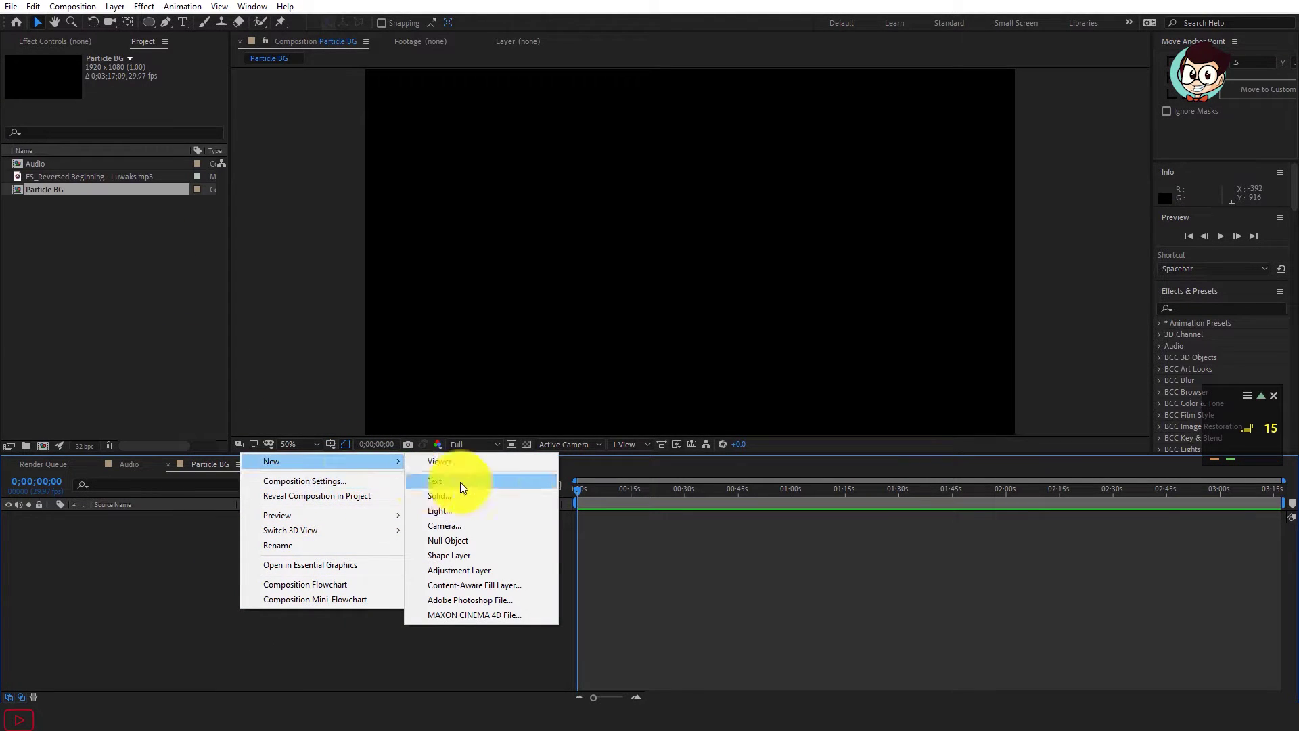
pyautogui.click(499, 502)
pyautogui.click(472, 465)
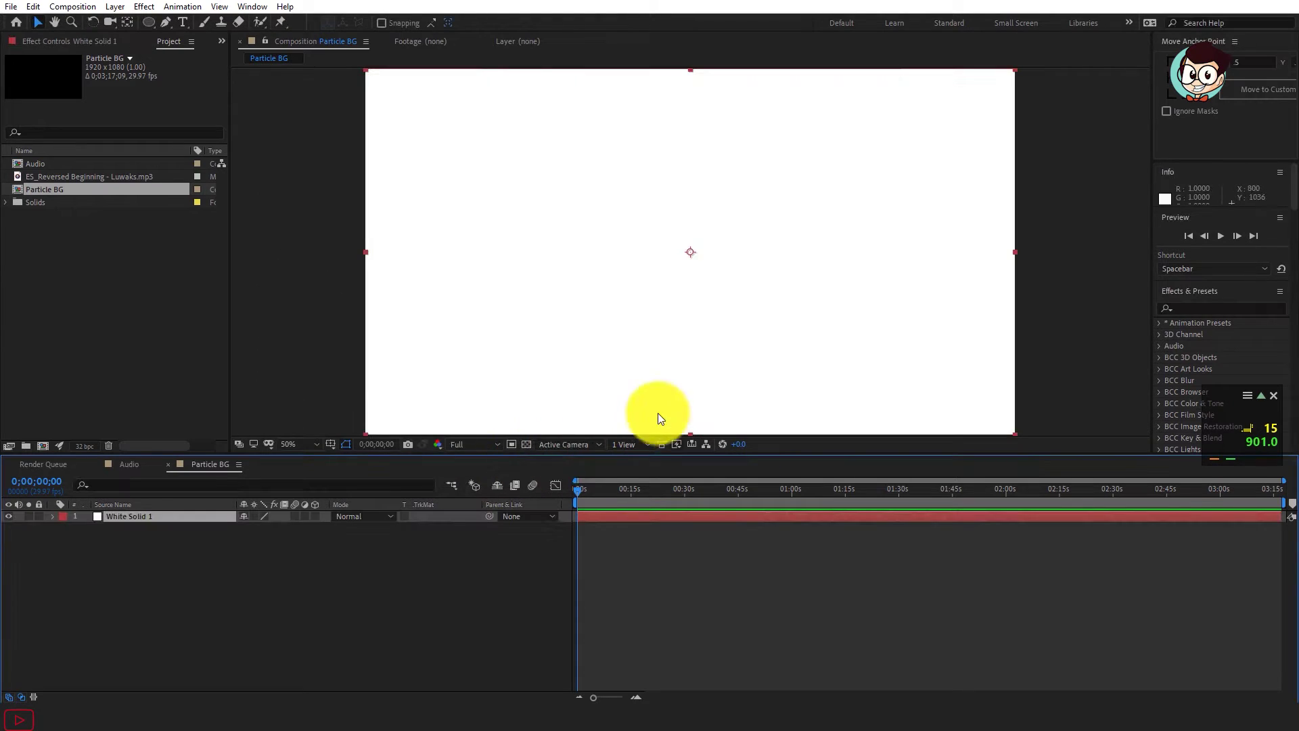
# Step: Search 'partic' and apply CC Particle Systems II to the solid, showing its settings
pyautogui.click(1174, 310)
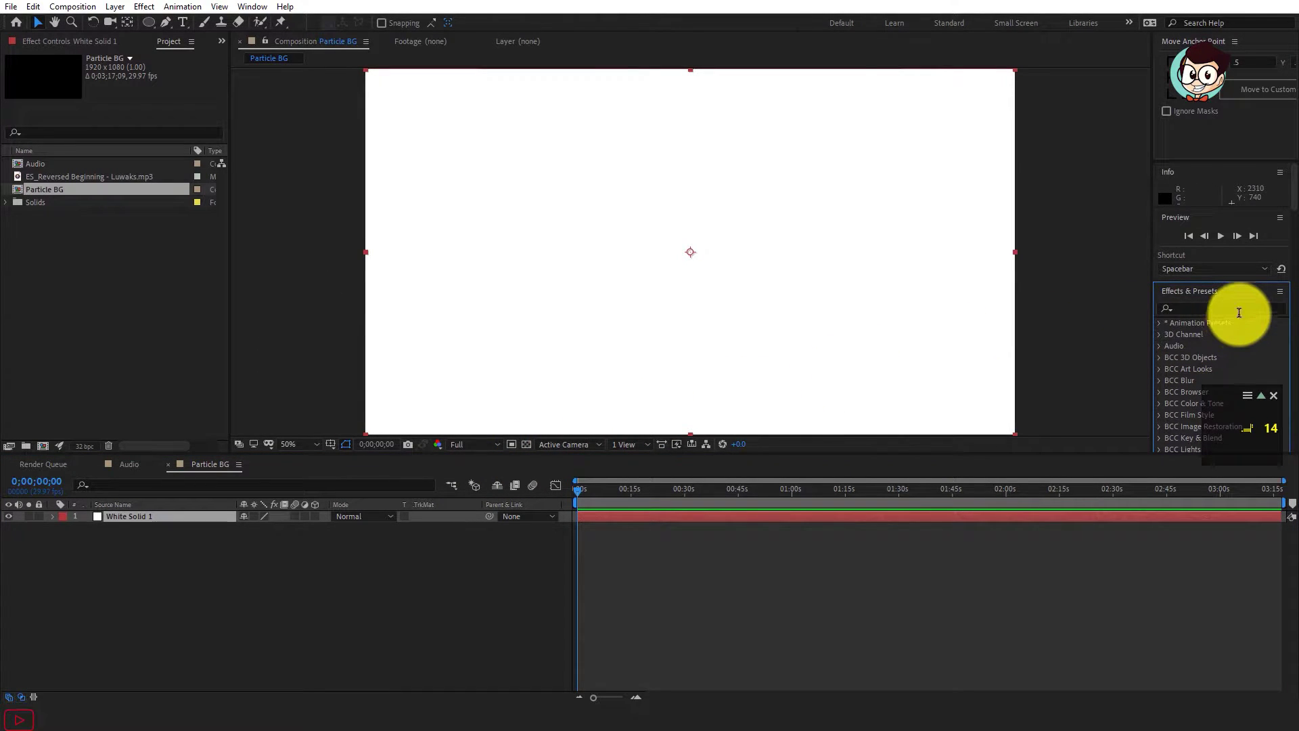
pyautogui.click(1228, 305)
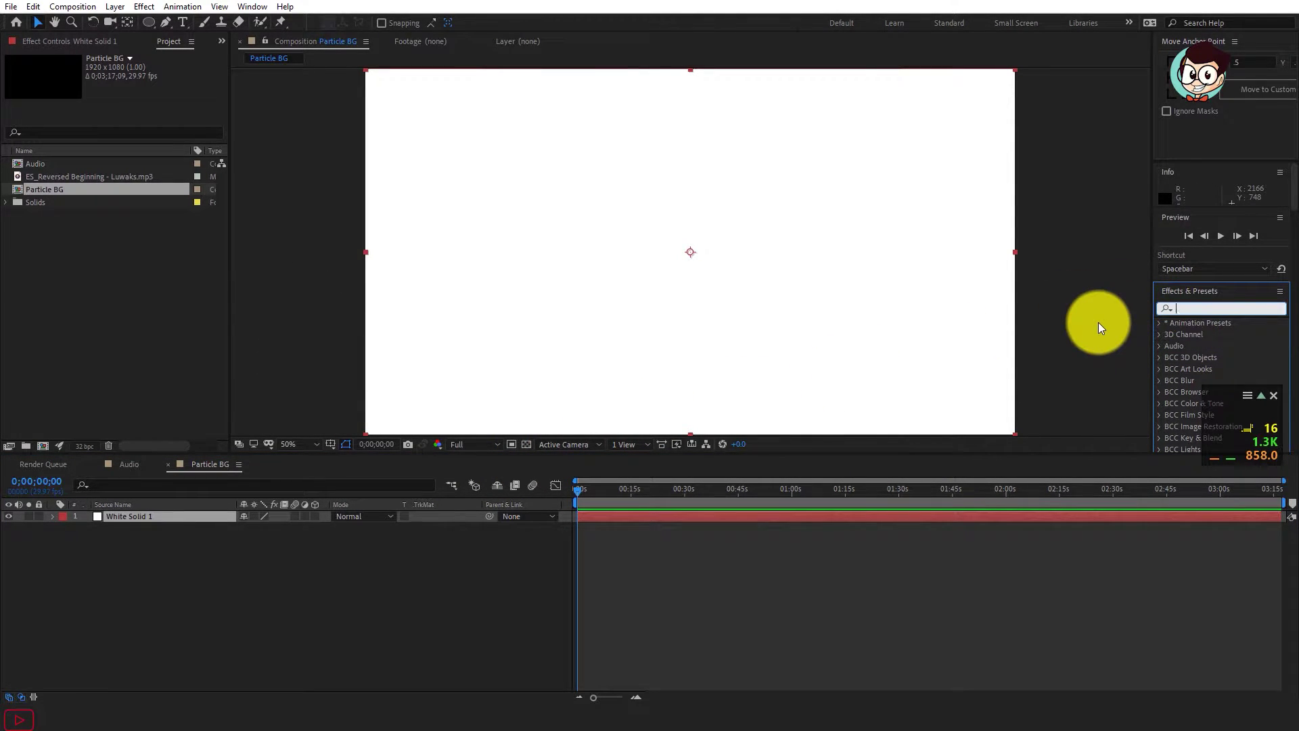
pyautogui.hotkey('ctrl', 'space')
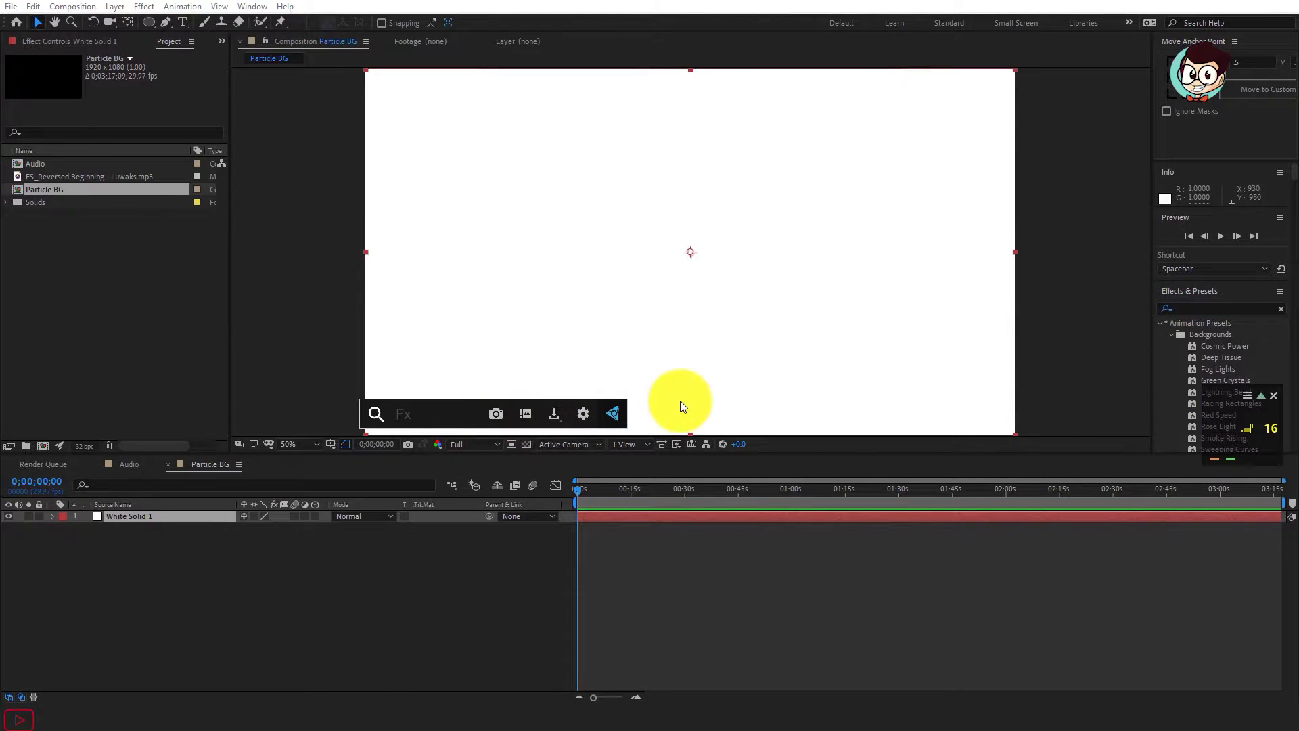
pyautogui.write('partic')
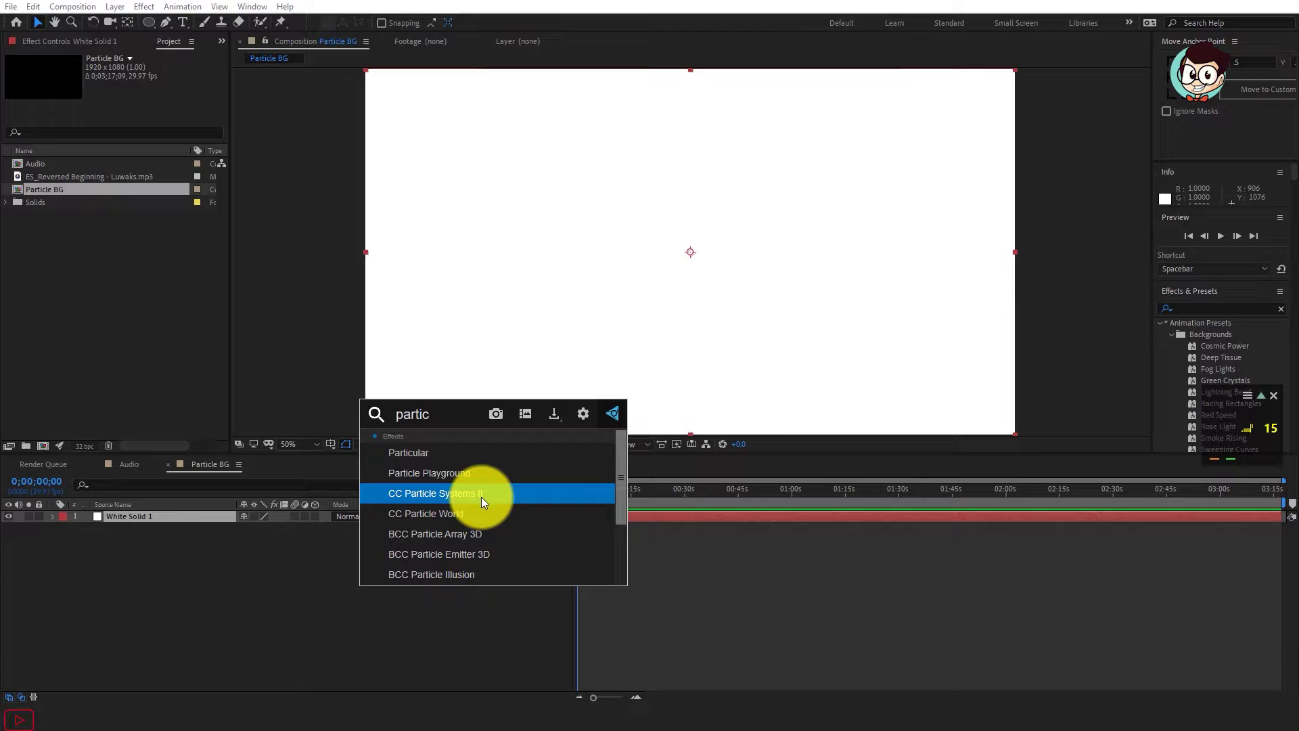
pyautogui.click(477, 494)
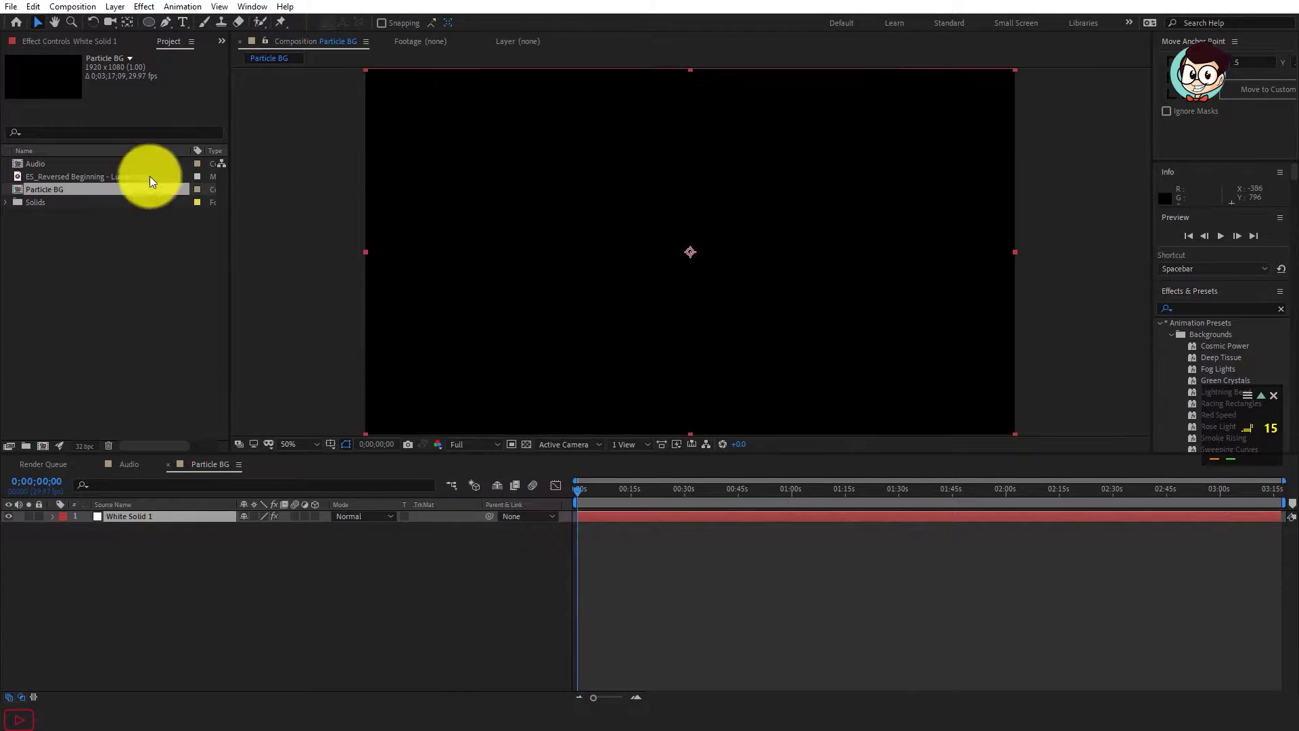
pyautogui.click(95, 41)
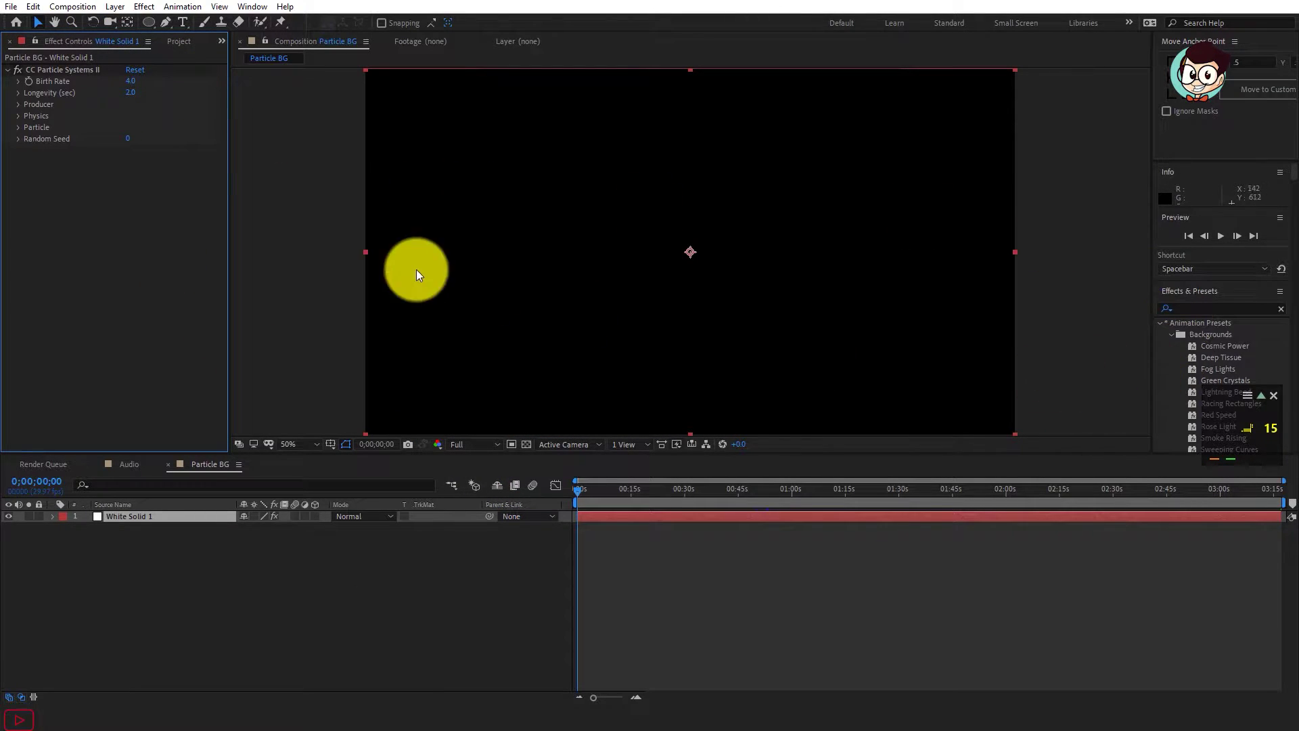
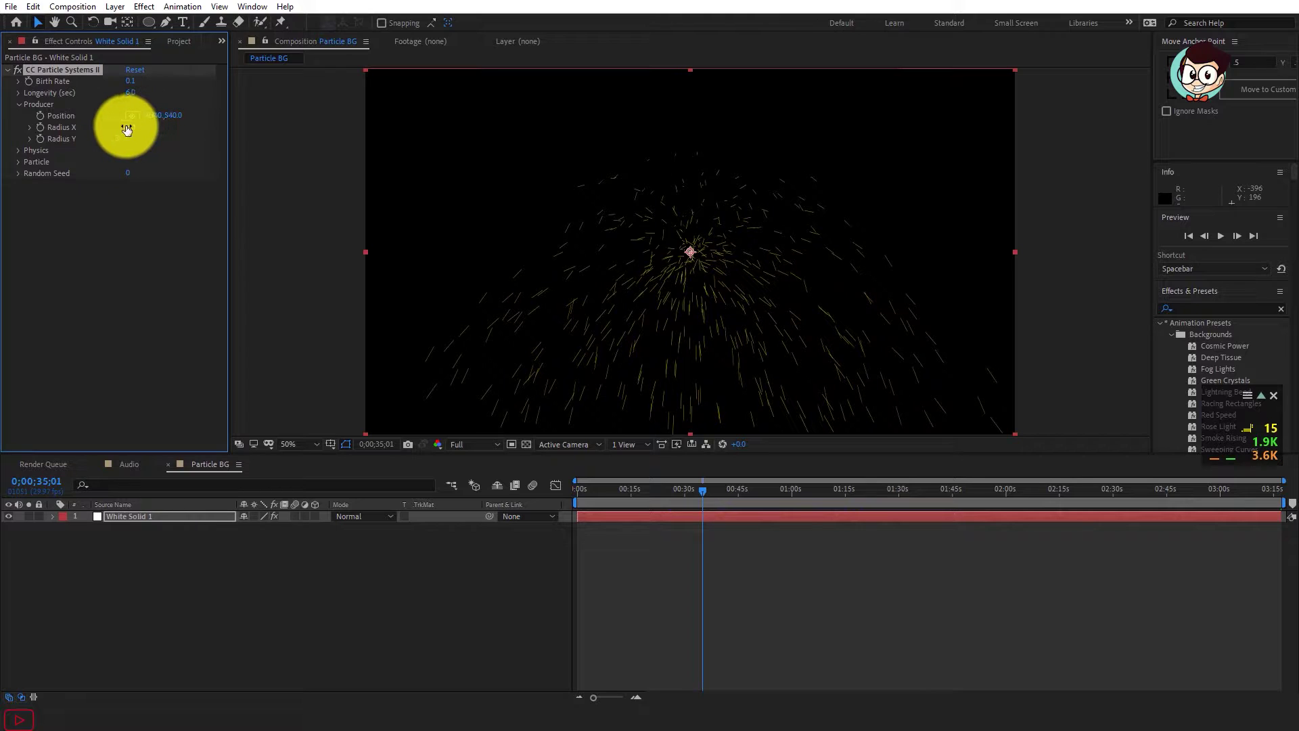
# Step: Set Radius X and Y to 1.0 and switch the Physics animation to Explosive
pyautogui.press('Return')
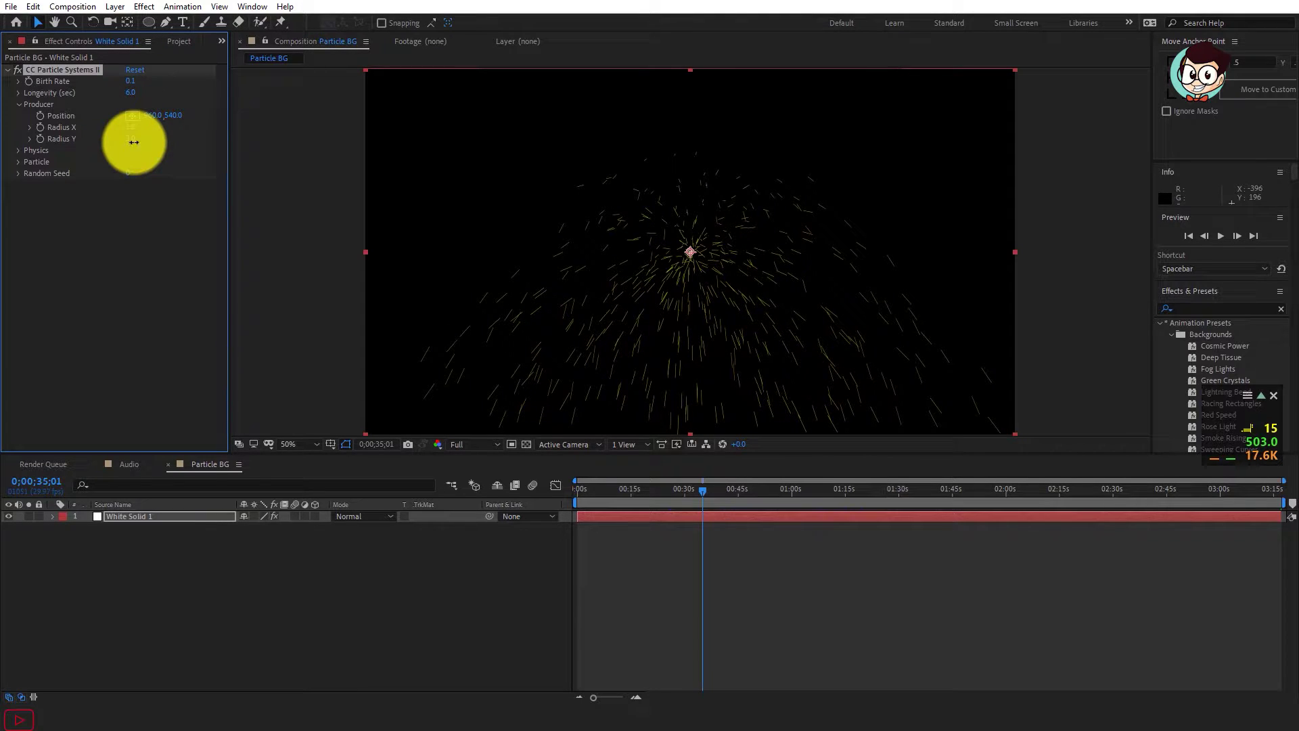
pyautogui.press('Return')
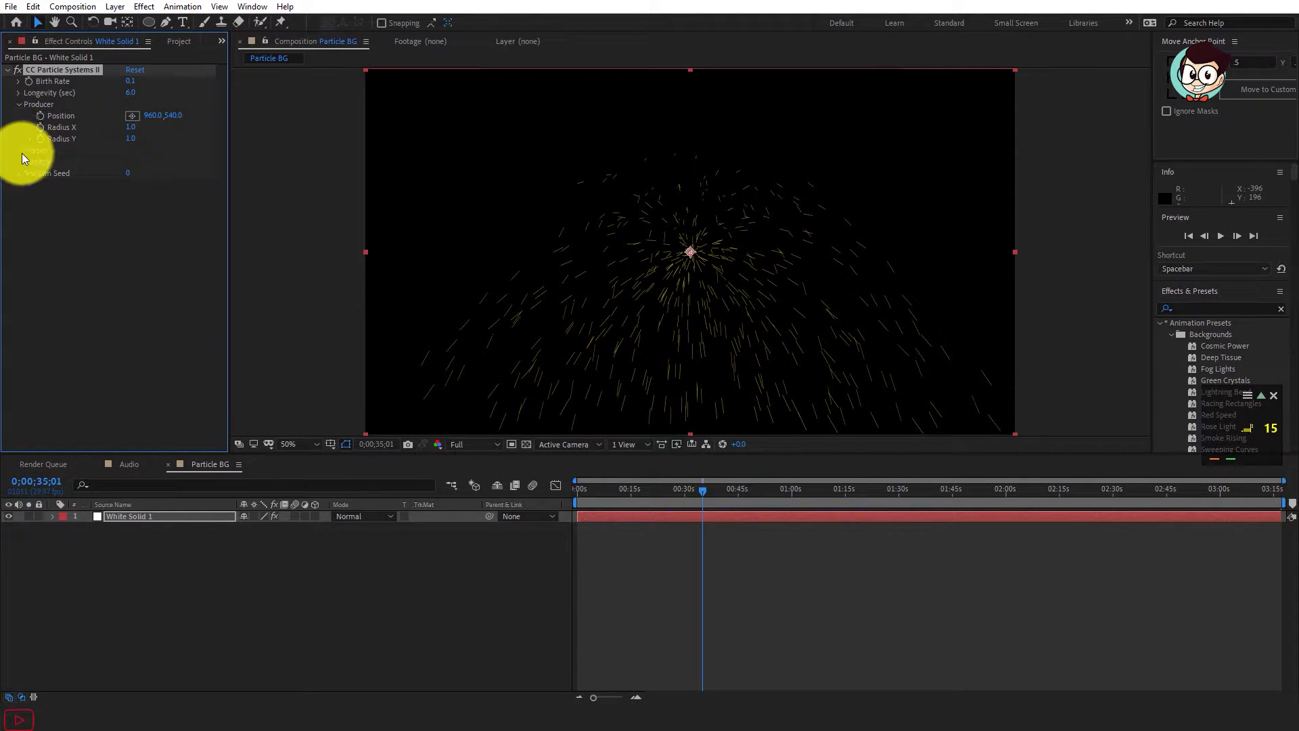
pyautogui.click(19, 150)
pyautogui.click(165, 162)
pyautogui.click(142, 176)
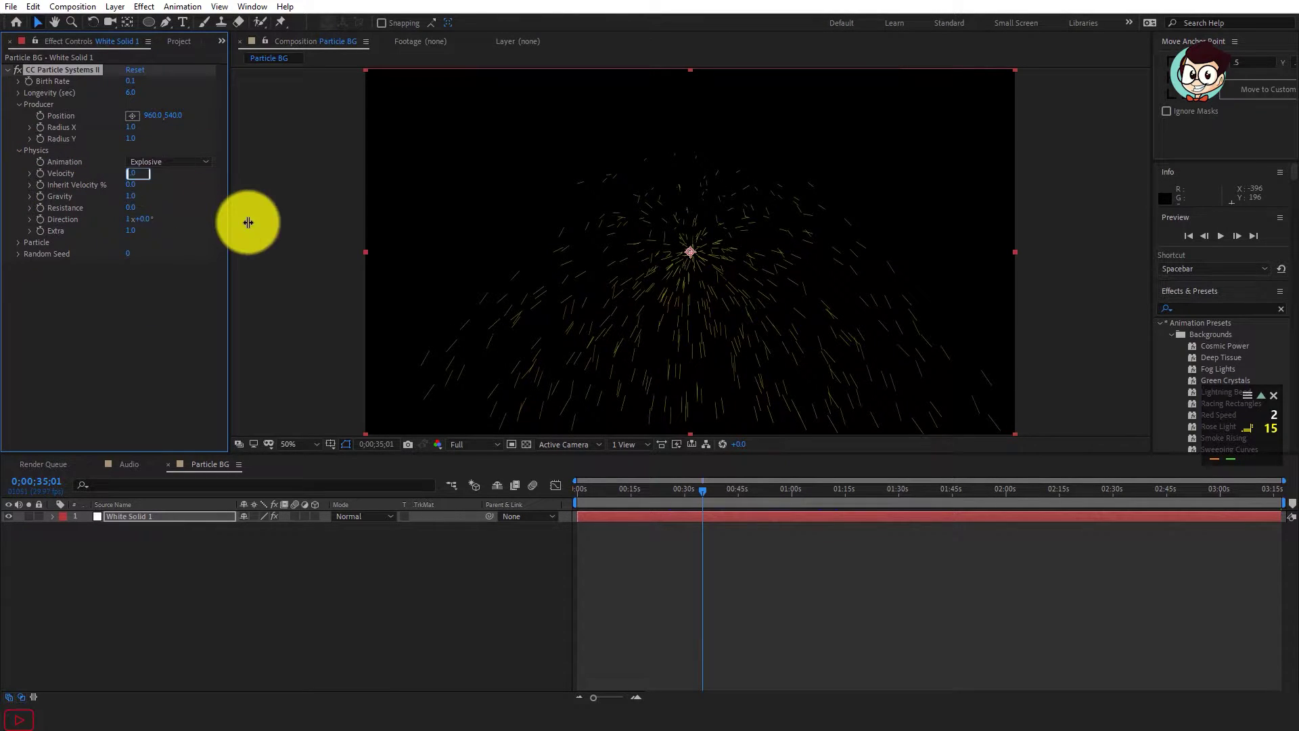
# Step: Set Velocity to 0.1 and Gravity to 0 for a faint dust cloud
pyautogui.write('.1')
pyautogui.press('Return')
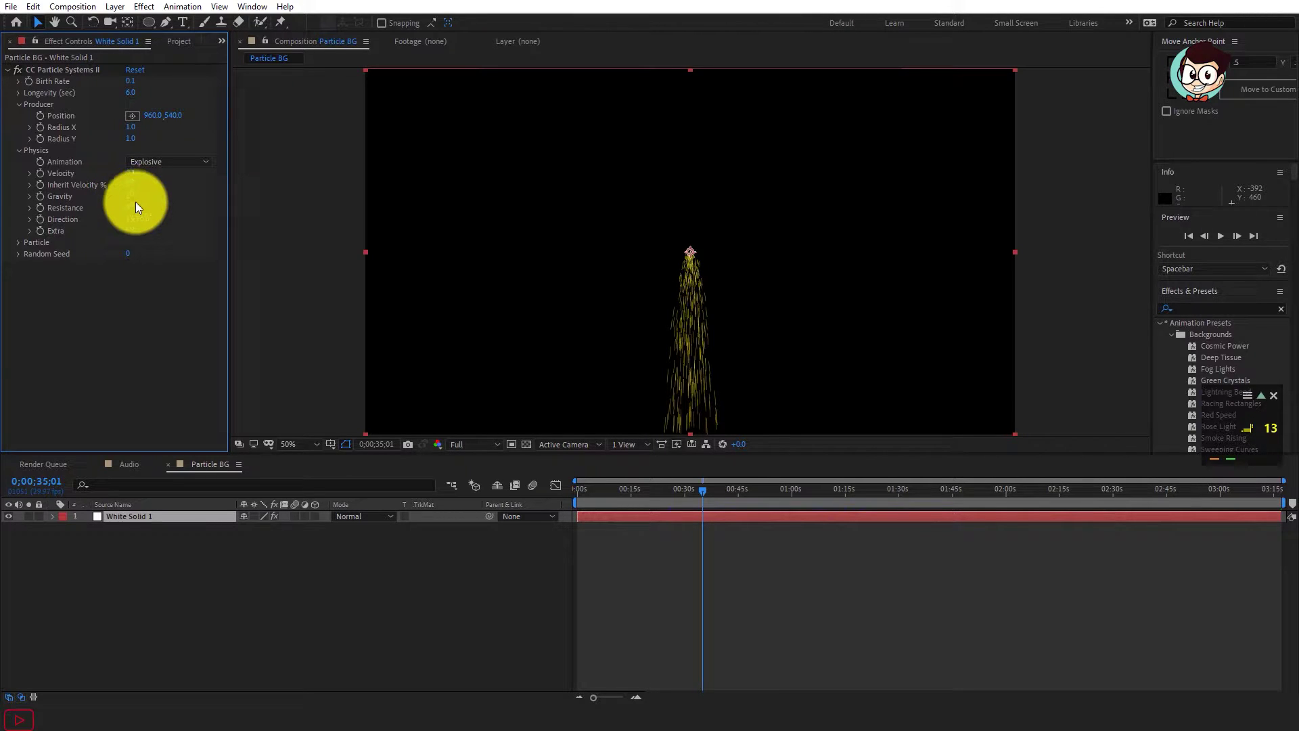
pyautogui.write('0')
pyautogui.press('Return')
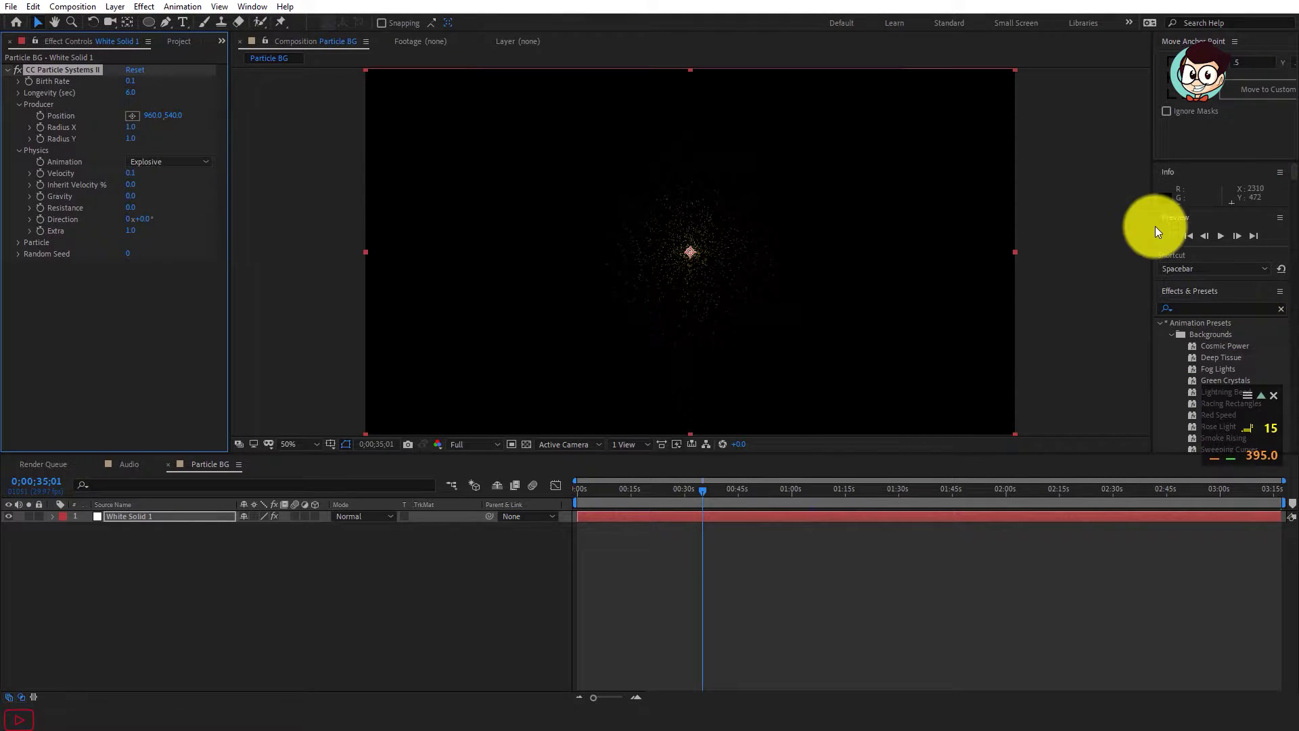
pyautogui.click(571, 168)
pyautogui.click(19, 243)
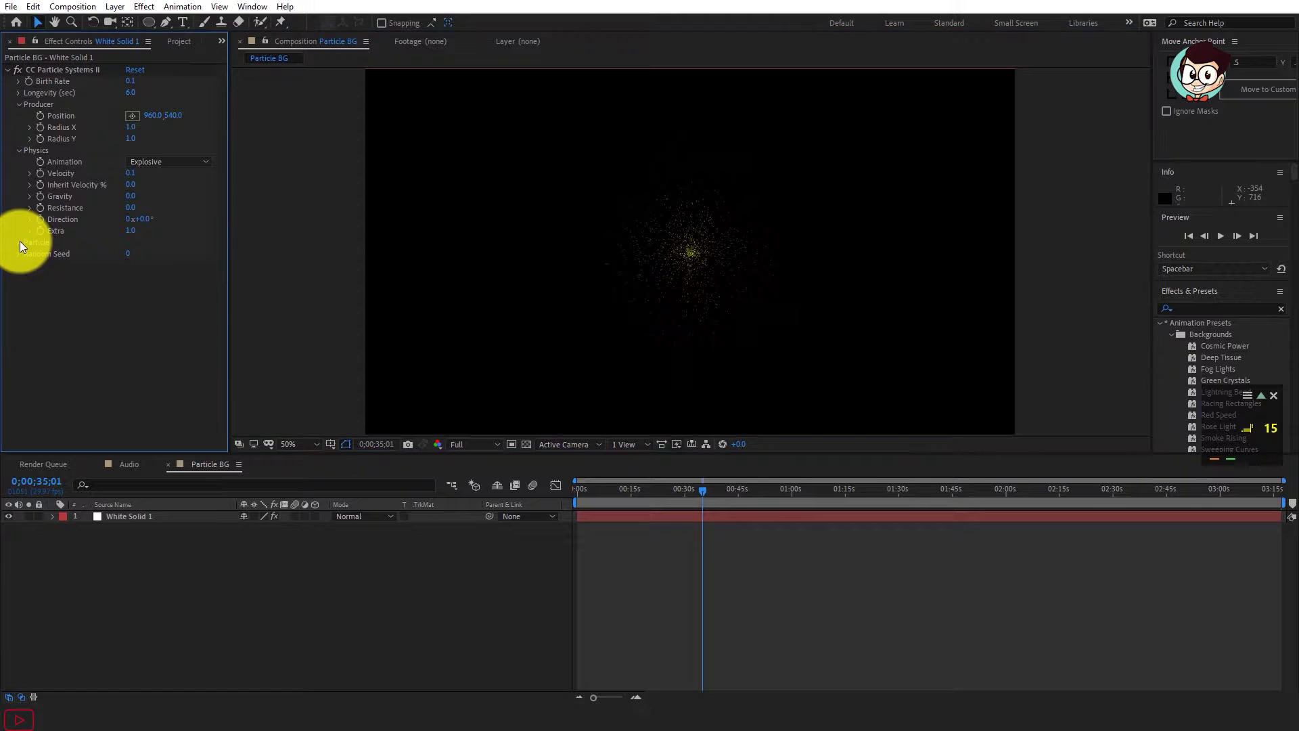
# Step: Make the particles TriPolygon with Birth Size 0.10 and Death Size 0.50
pyautogui.click(139, 257)
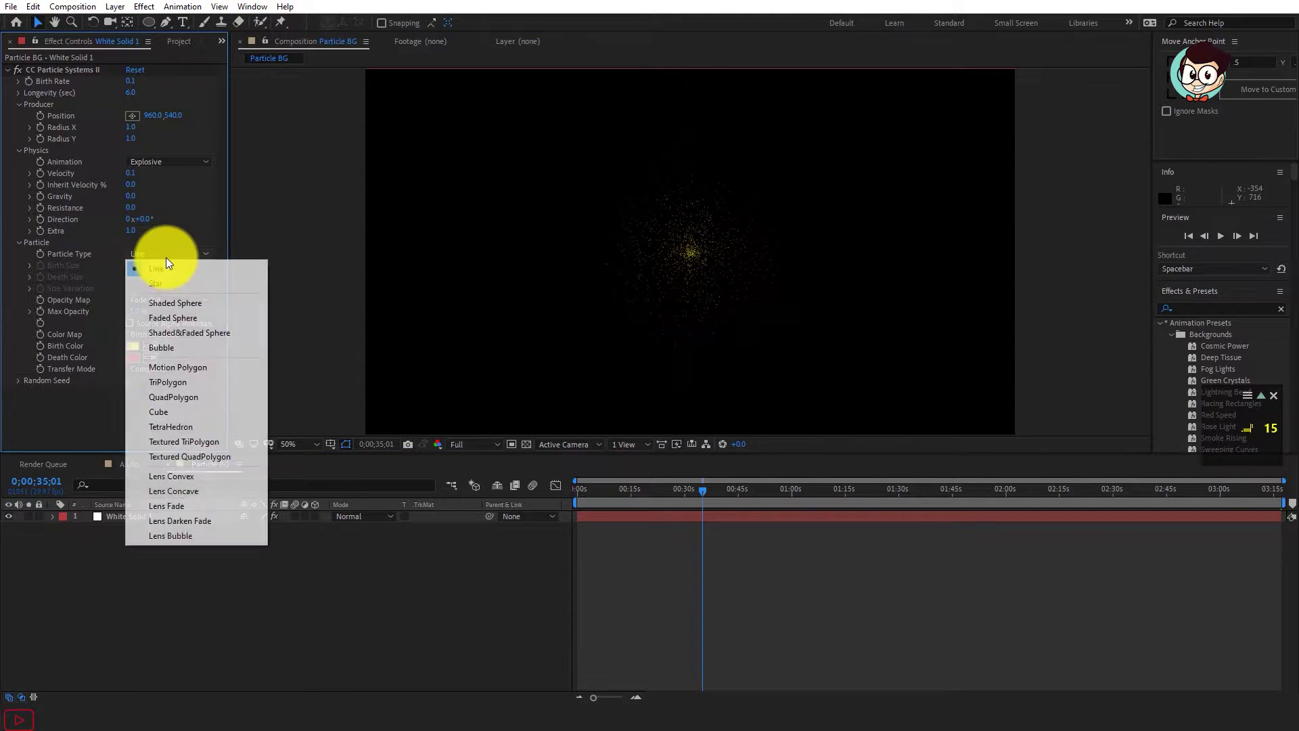
pyautogui.click(185, 383)
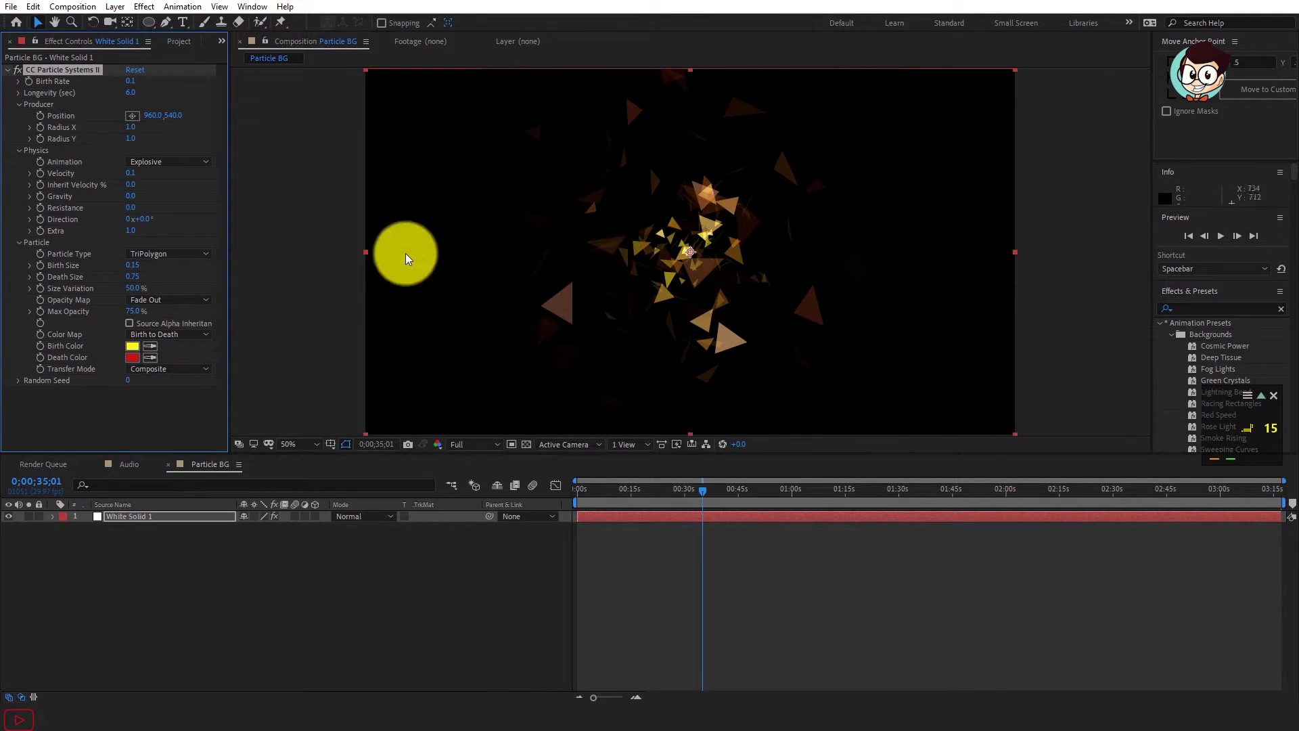
pyautogui.click(132, 265)
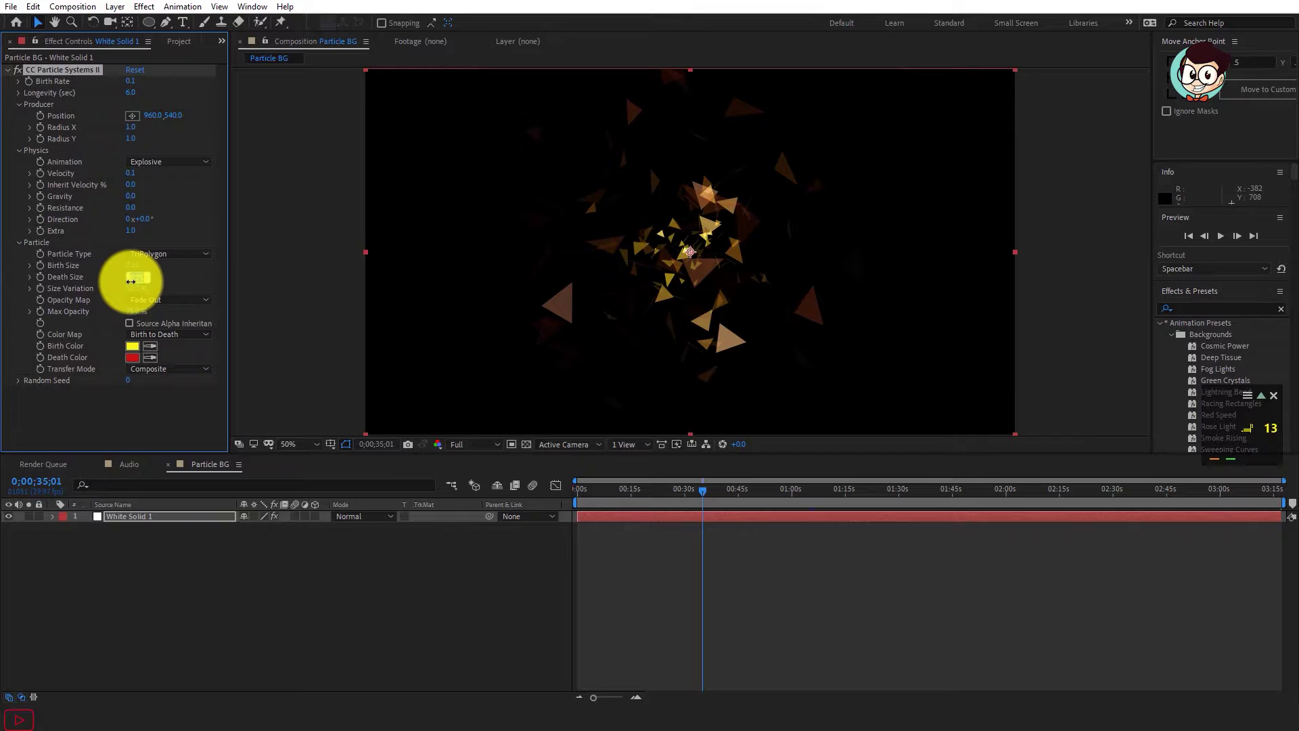
pyautogui.press('Return')
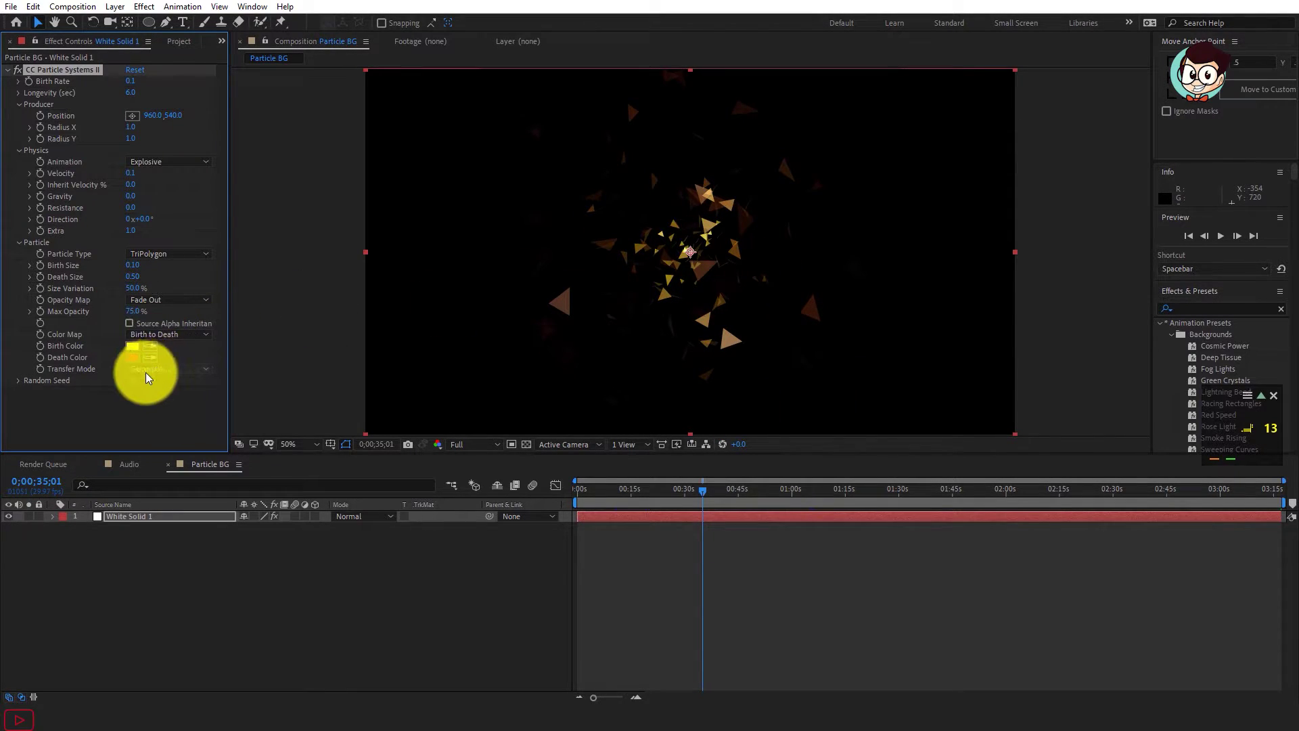
# Step: Set the particle Transfer Mode to Add, leaving the Birth Color unchanged
pyautogui.click(171, 378)
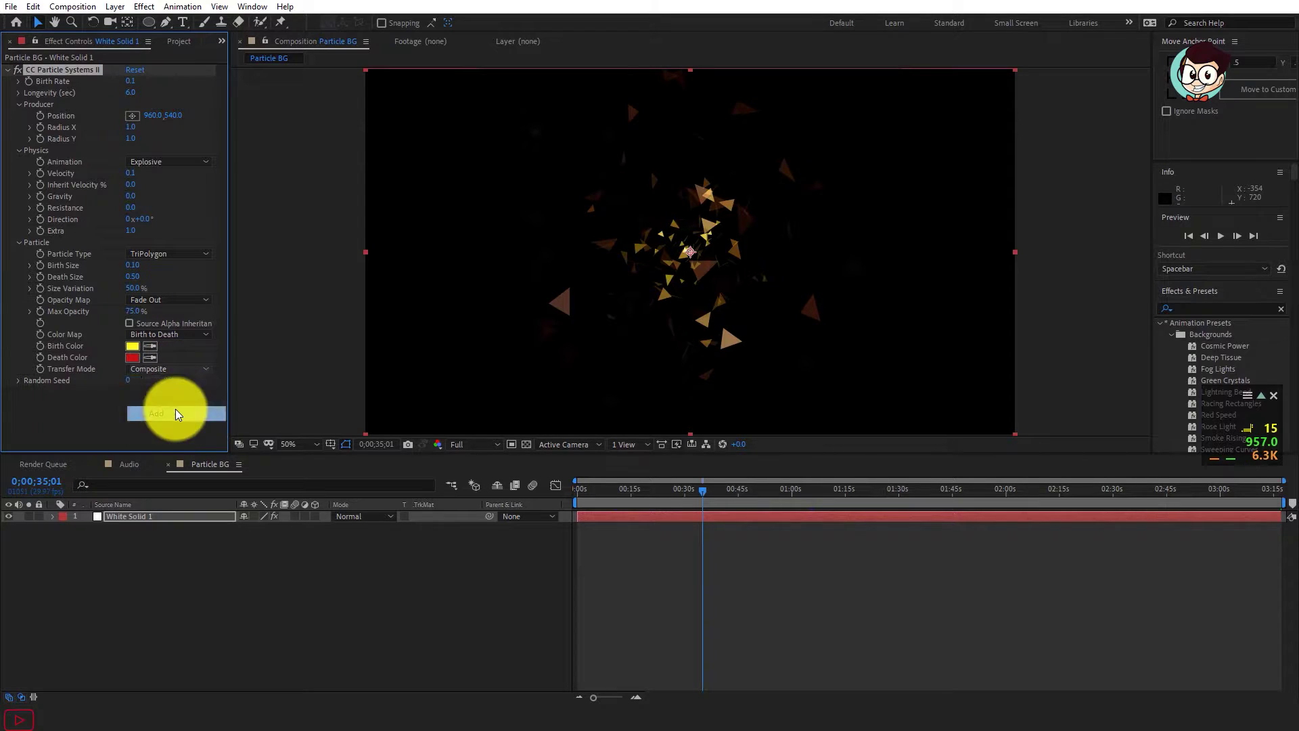
pyautogui.click(172, 412)
pyautogui.click(132, 347)
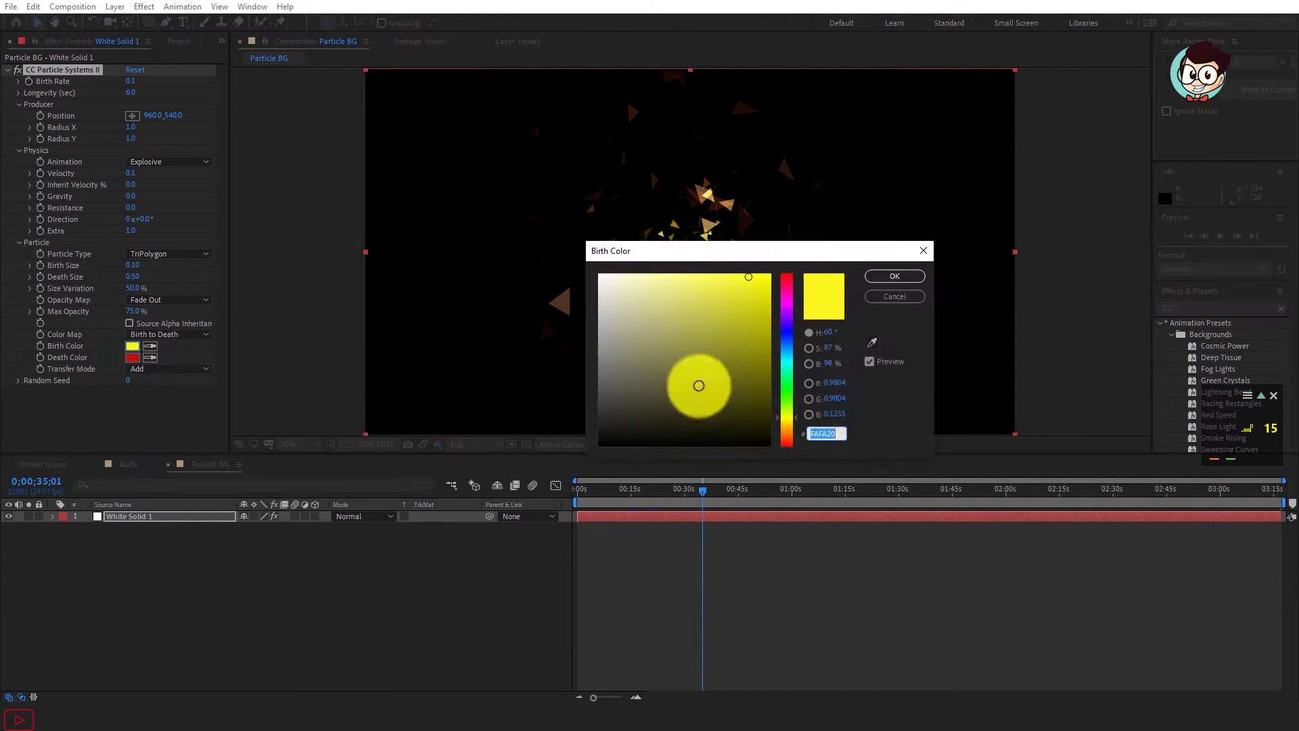
pyautogui.click(905, 296)
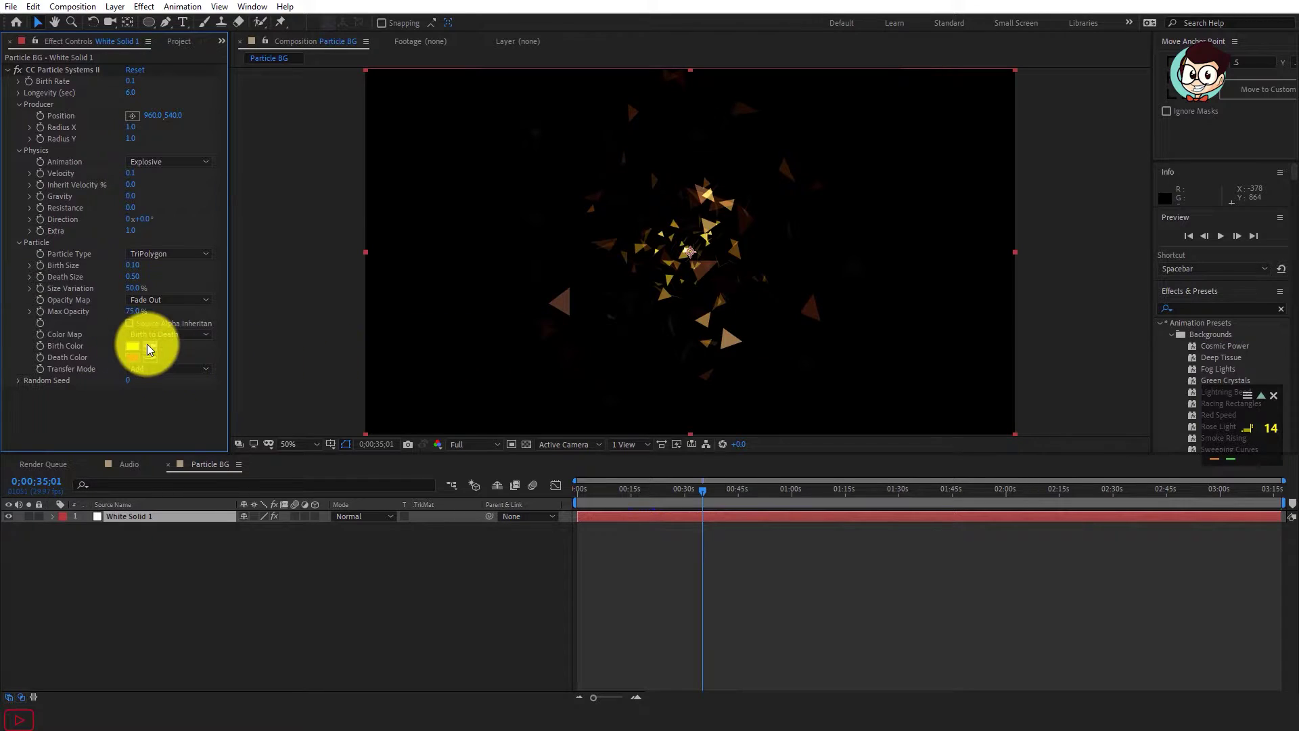
pyautogui.click(1224, 311)
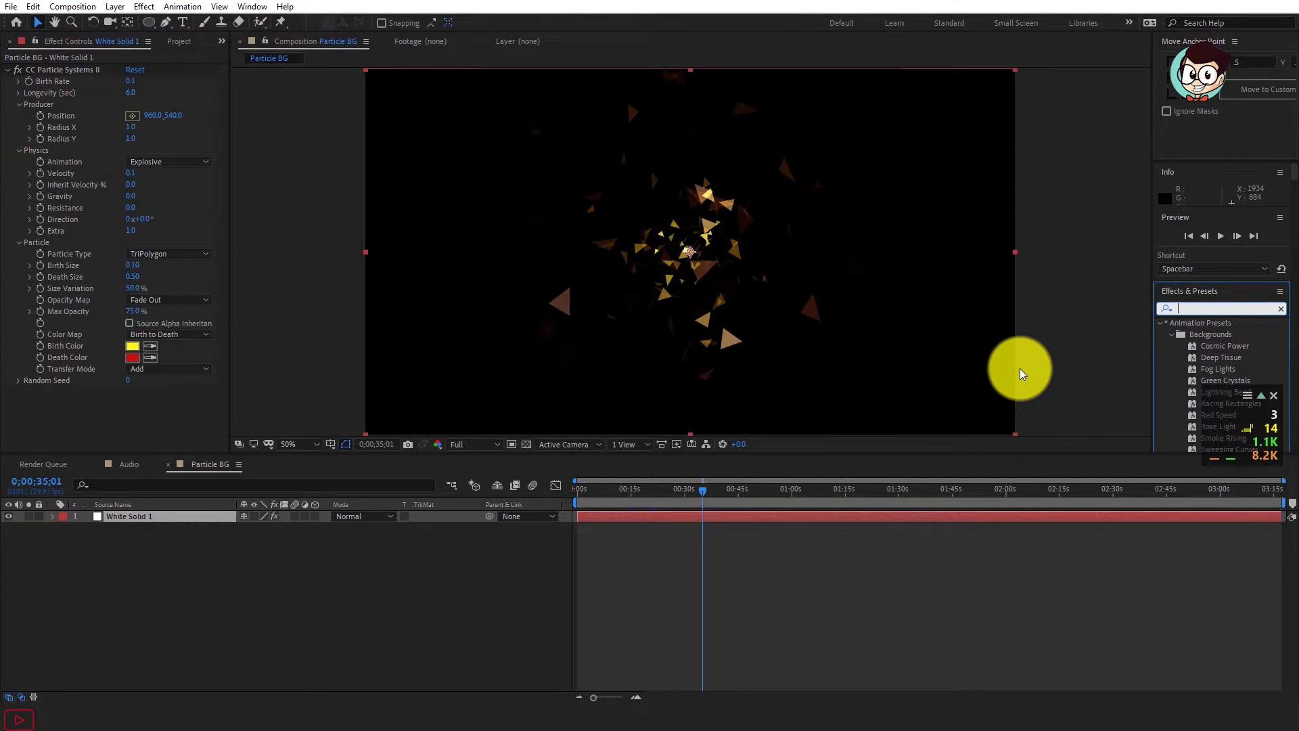
# Step: Apply a Fill effect to the particle layer via quick effect search
pyautogui.hotkey('ctrl', 'space')
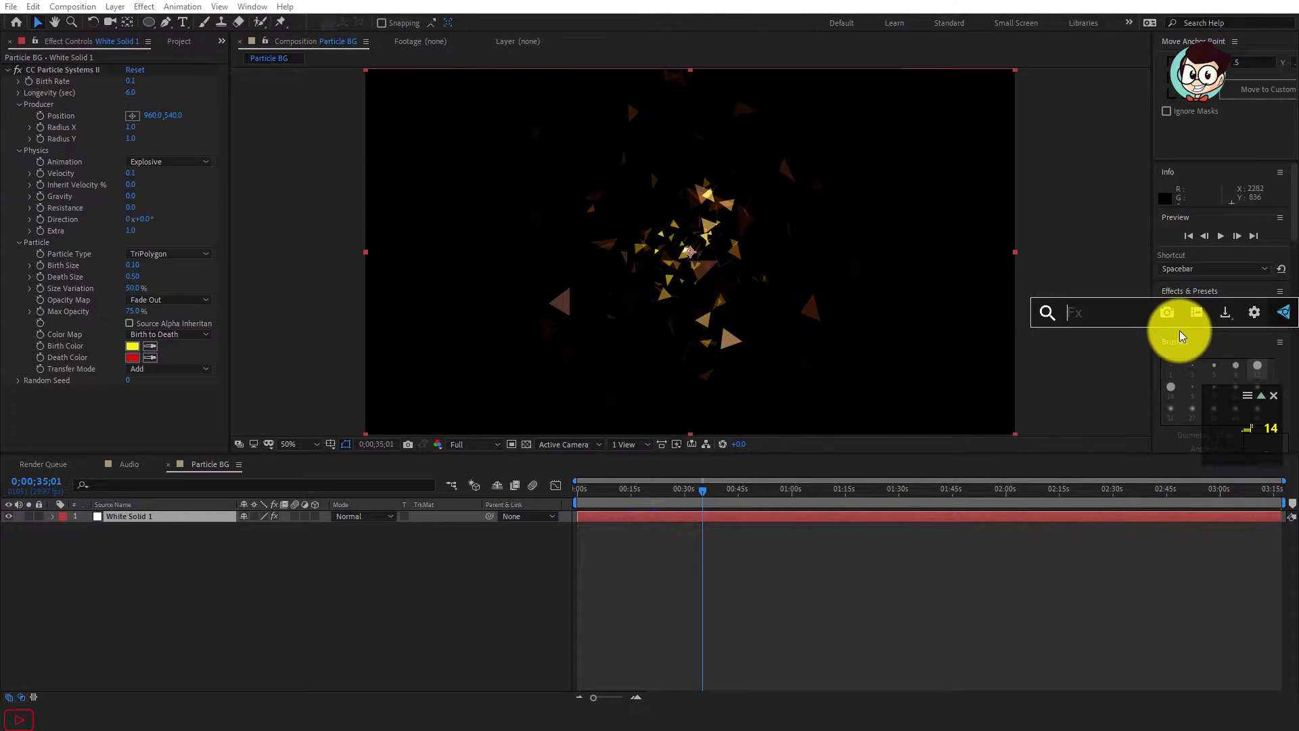
pyautogui.write('Fill')
pyautogui.click(1078, 357)
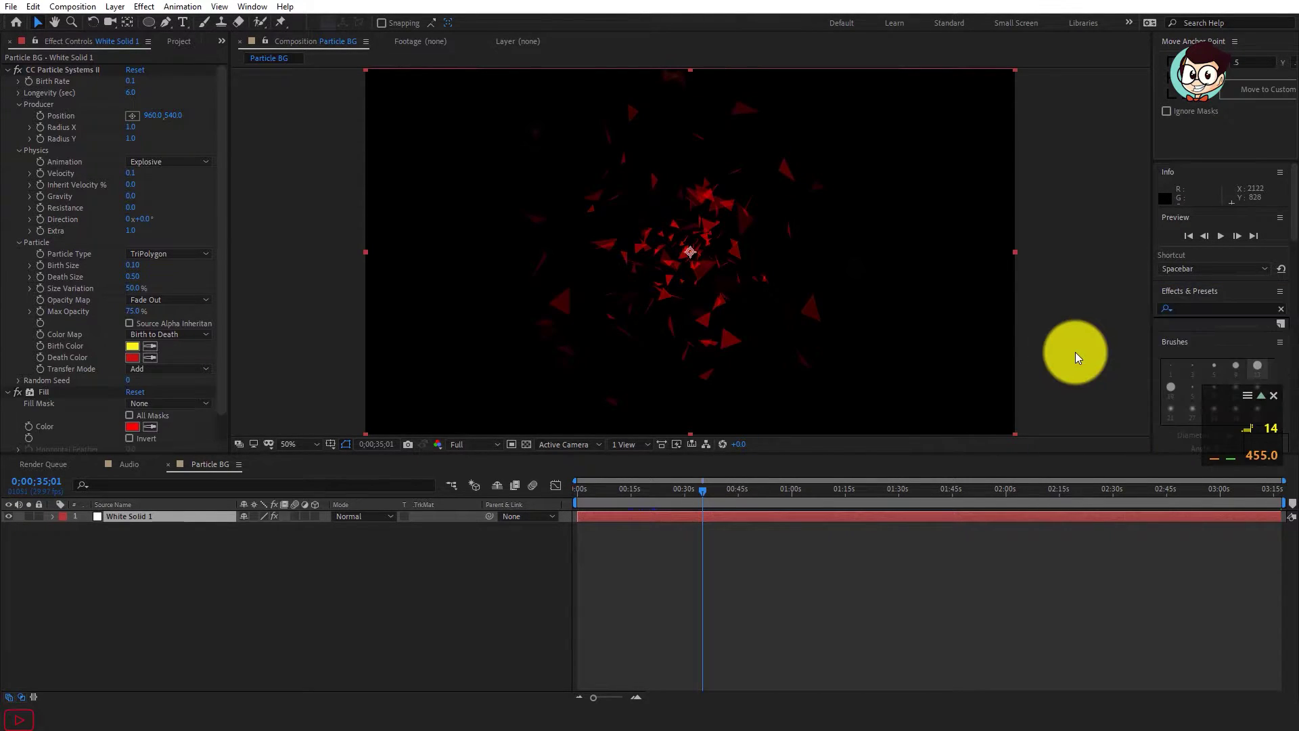
pyautogui.scroll(-2, 227, 318)
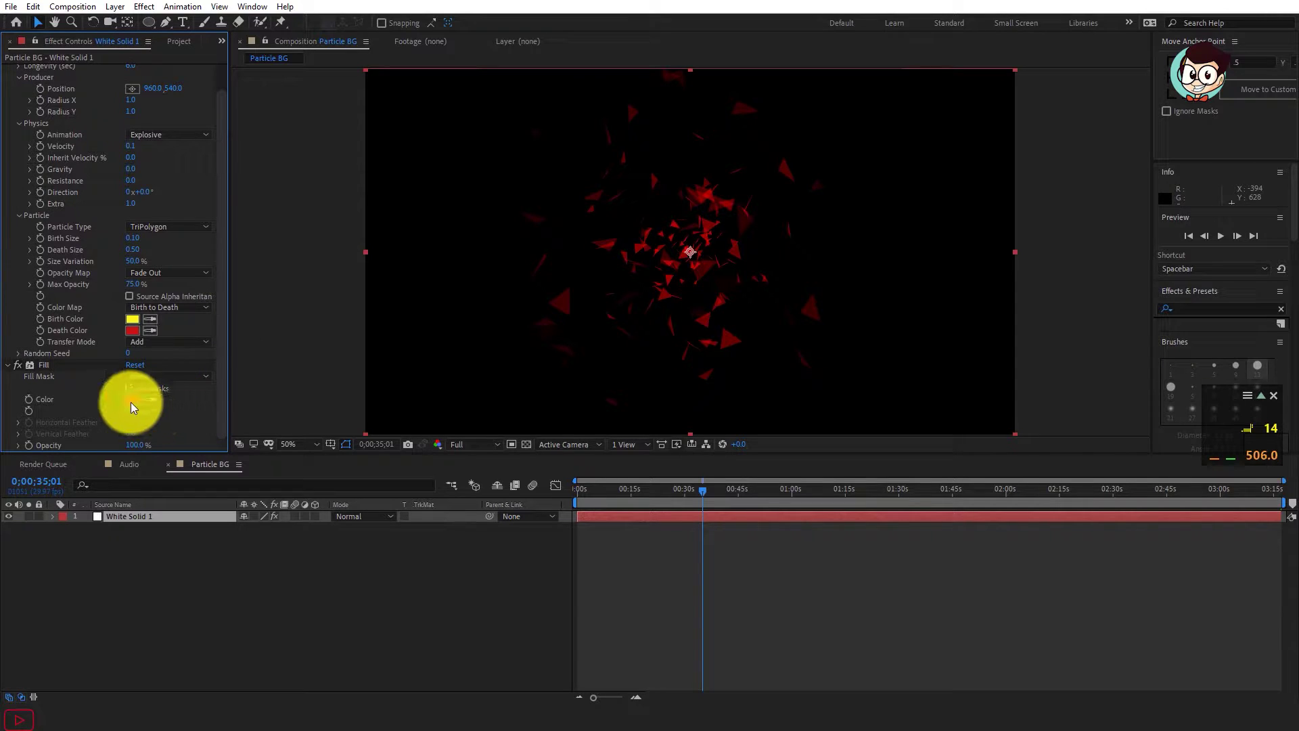
# Step: Set the Fill colour to magenta (FF00E4) and preview at 0;00;48;25
pyautogui.click(132, 402)
pyautogui.moveTo(787, 318); pyautogui.dragTo(789, 292)
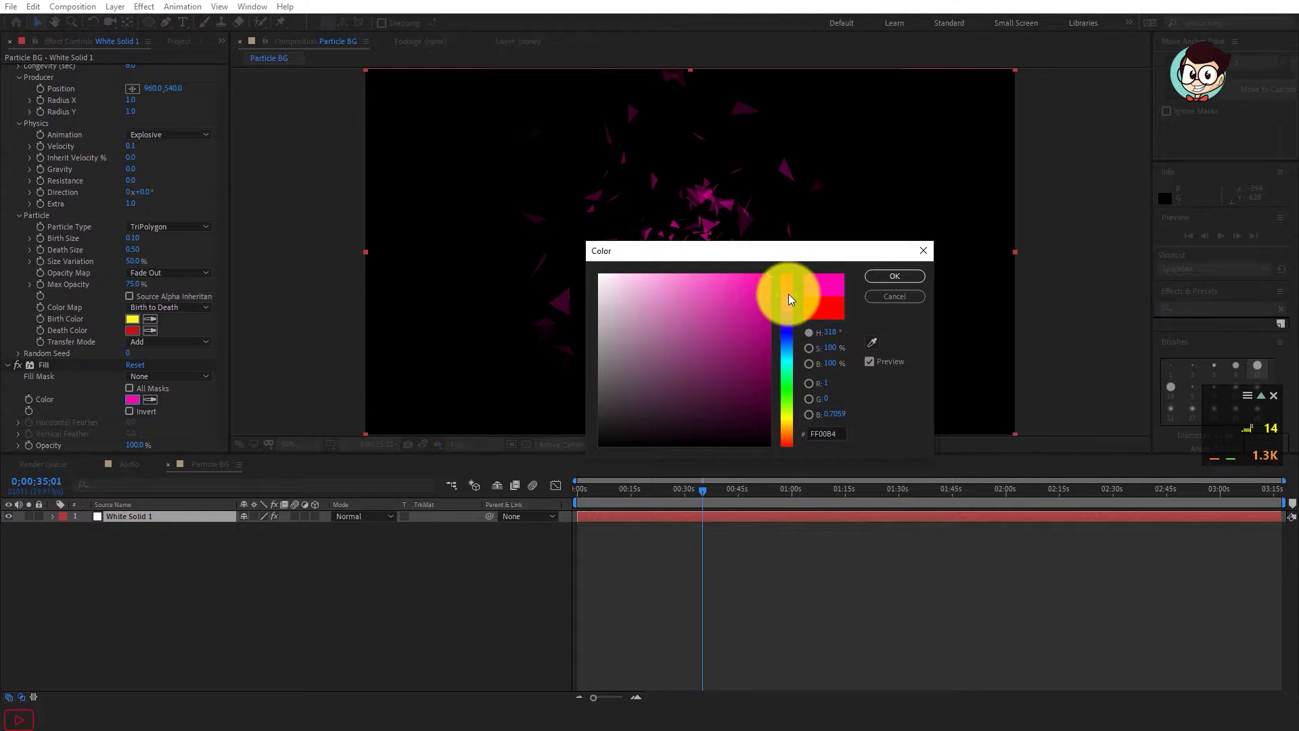
pyautogui.click(882, 278)
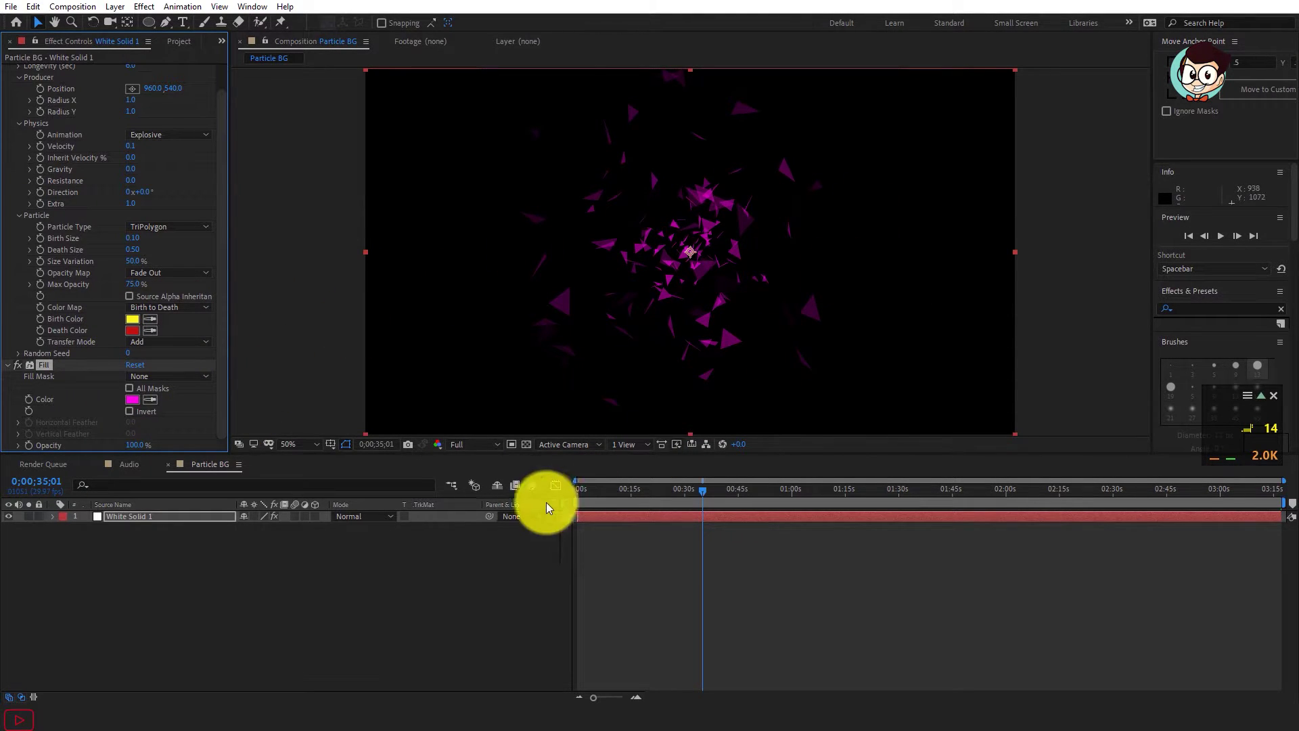
pyautogui.moveTo(618, 488); pyautogui.dragTo(752, 488)
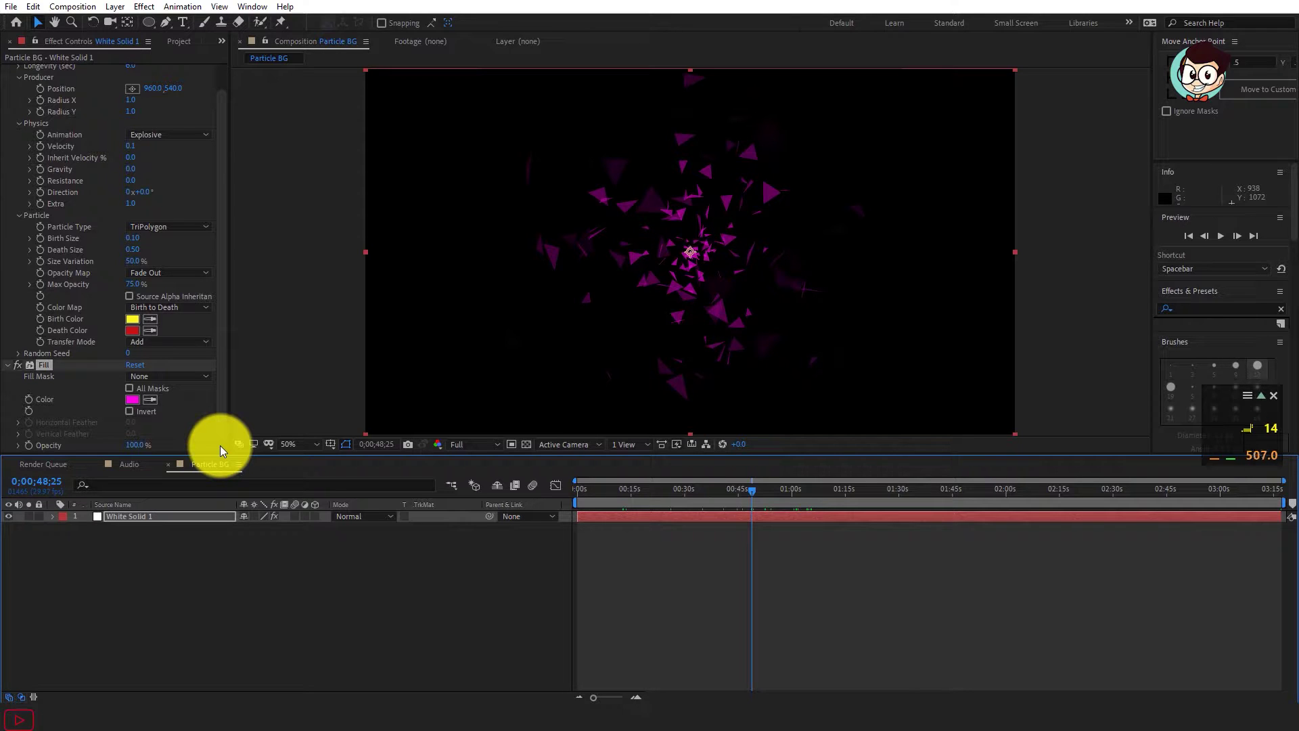
pyautogui.click(1189, 308)
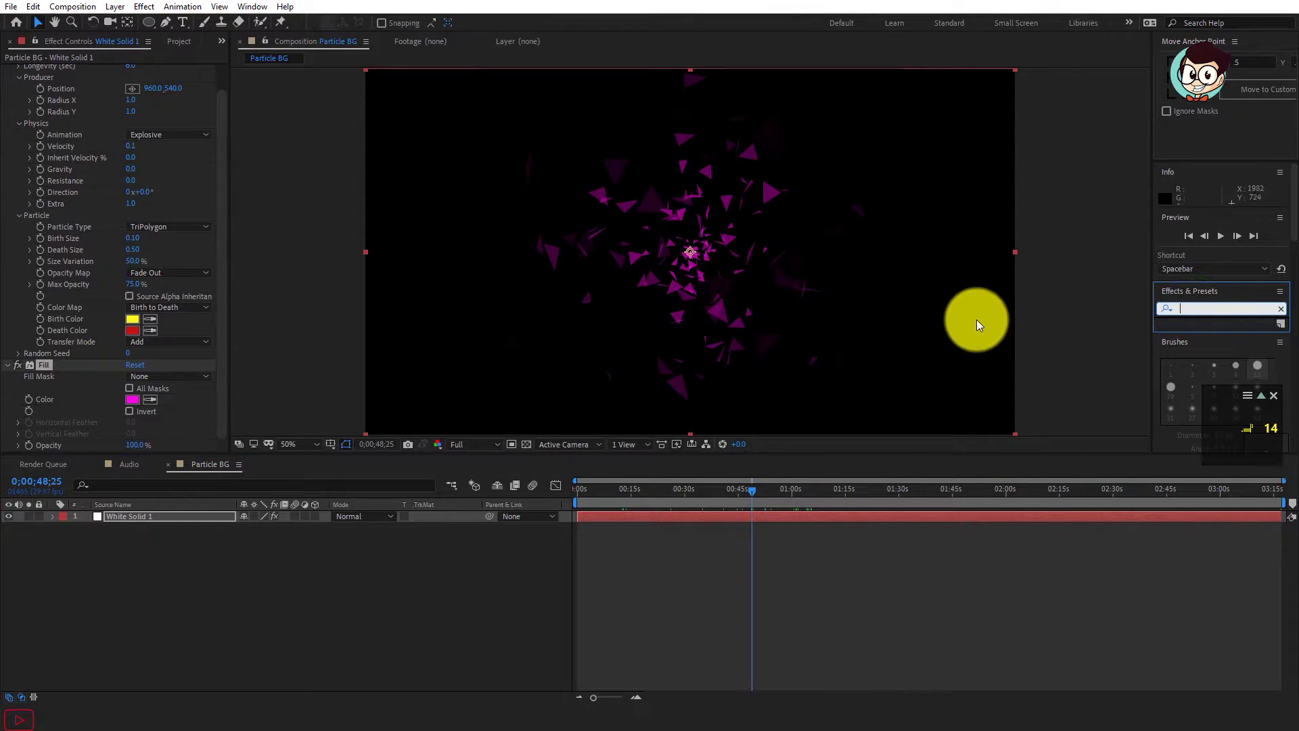
# Step: Apply Fast Box Blur to the particles with Blur Radius 2.0
pyautogui.hotkey('ctrl', 'space')
pyautogui.write('Fast')
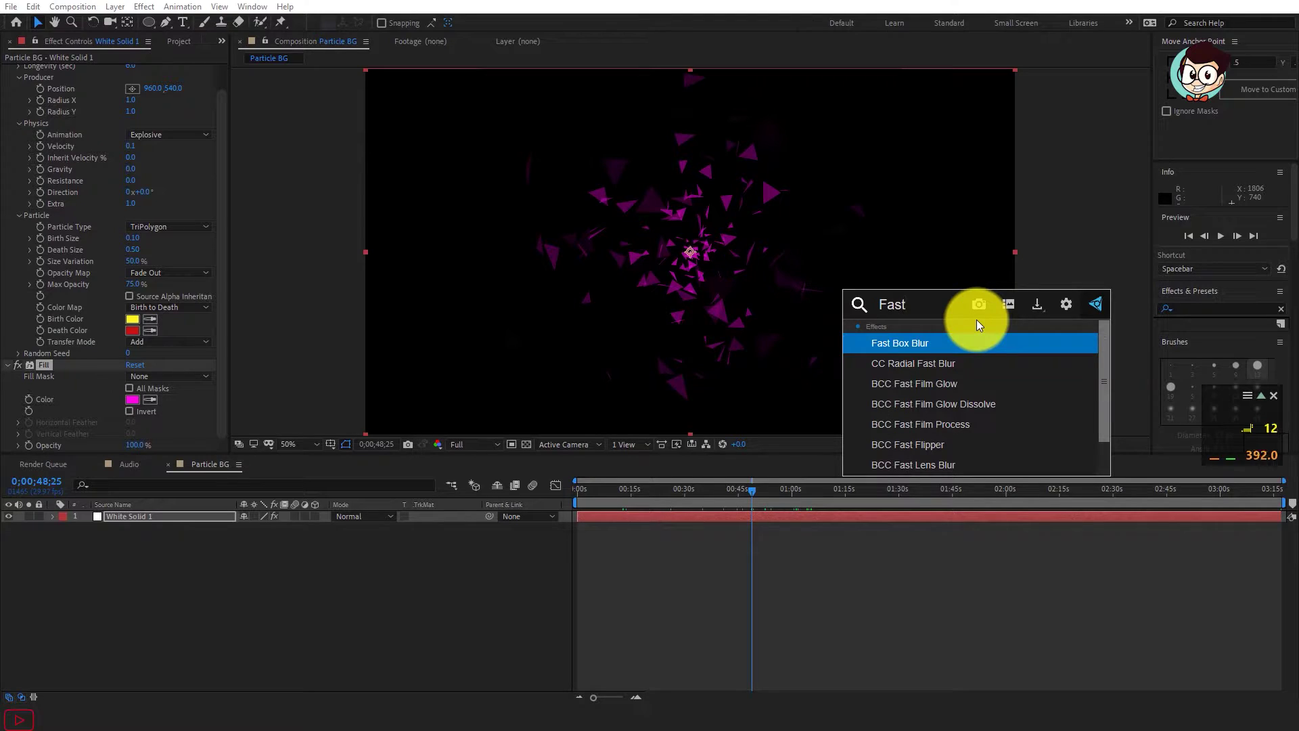
pyautogui.click(911, 342)
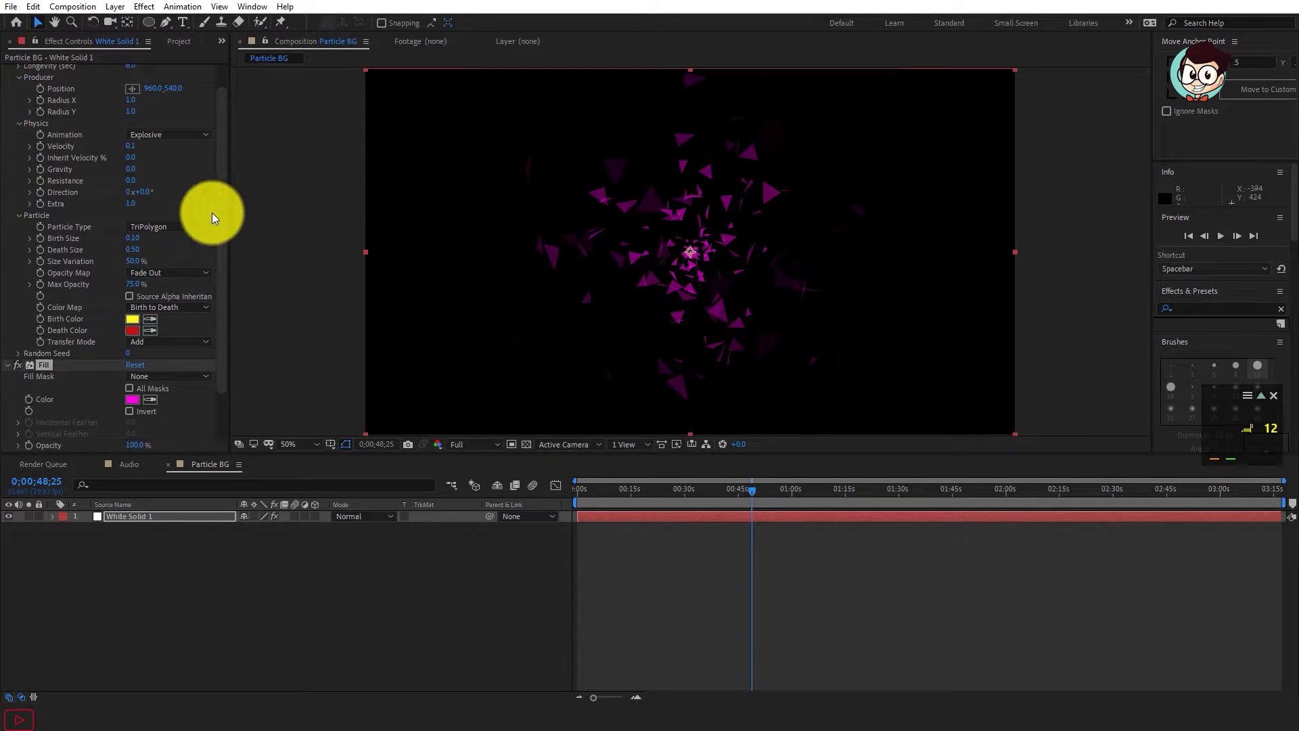
pyautogui.scroll(-2, 217, 208)
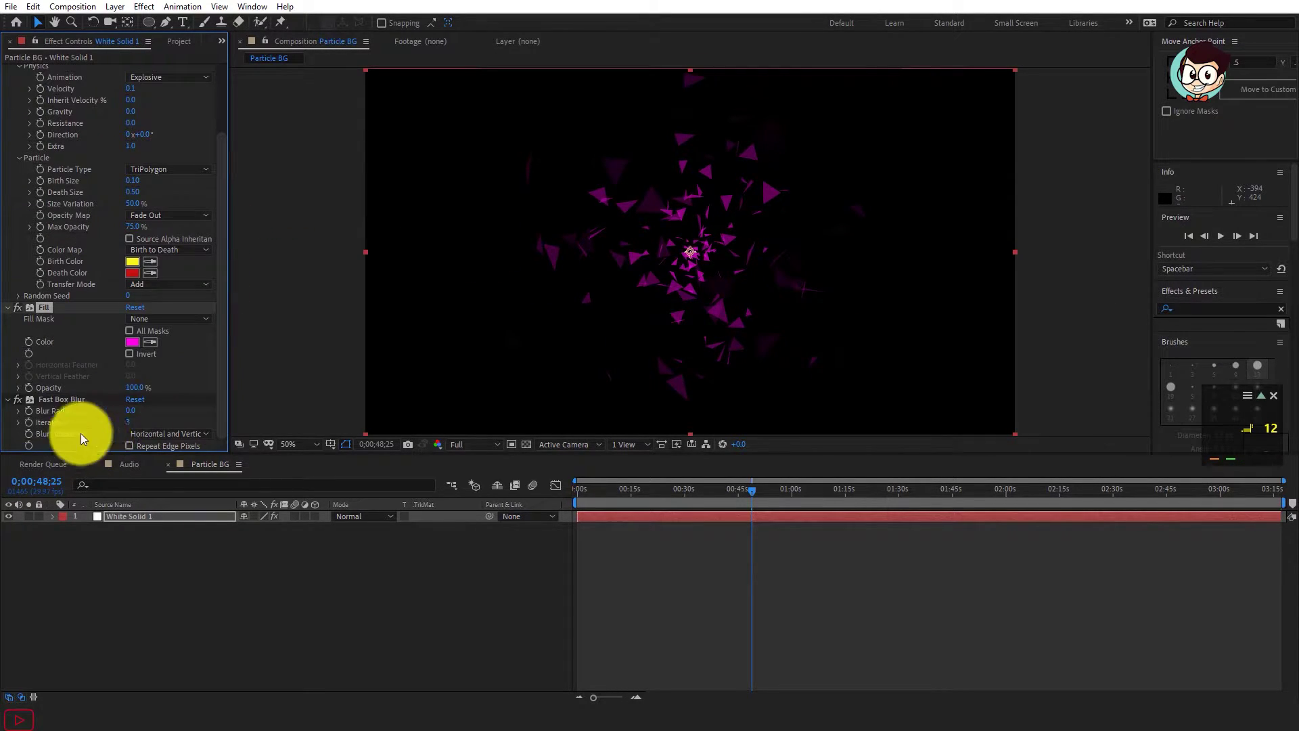
pyautogui.click(131, 411)
pyautogui.write('2')
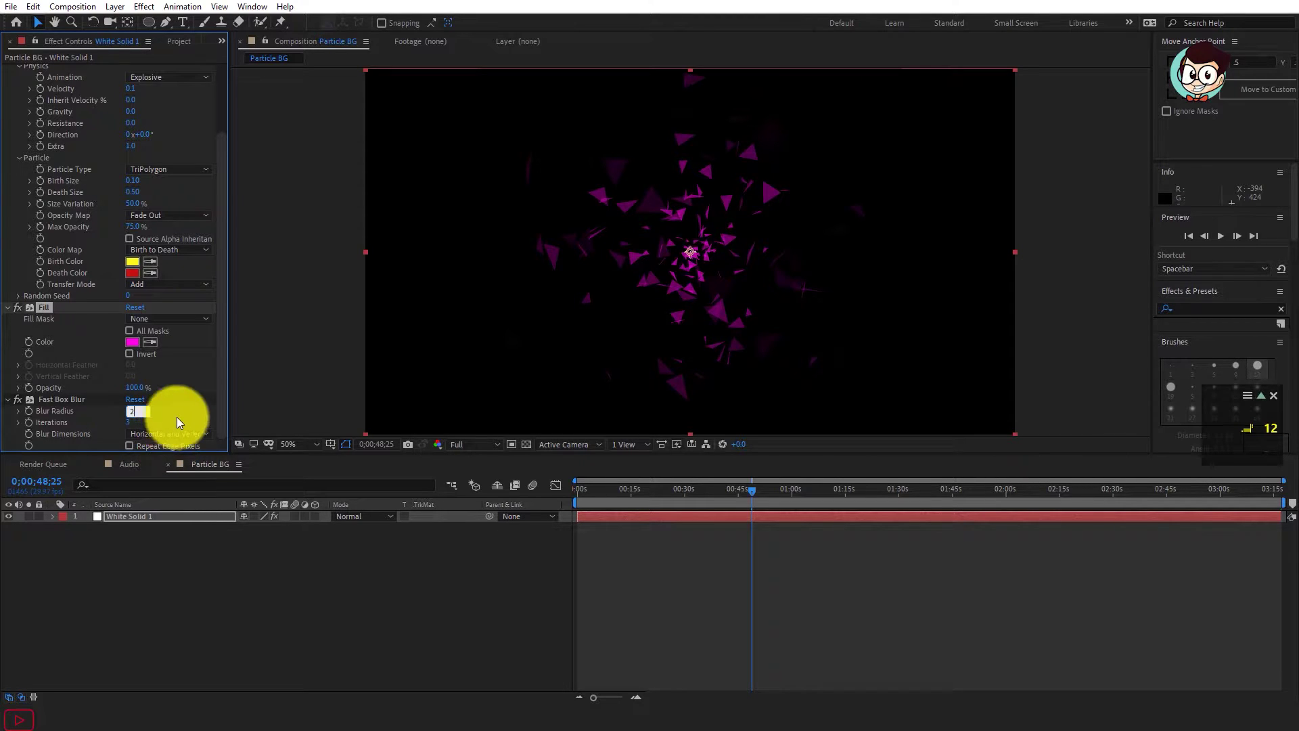
pyautogui.press('Return')
# Step: Keep the Fast Box Blur dimensions at Horizontal and Vertical
pyautogui.click(173, 433)
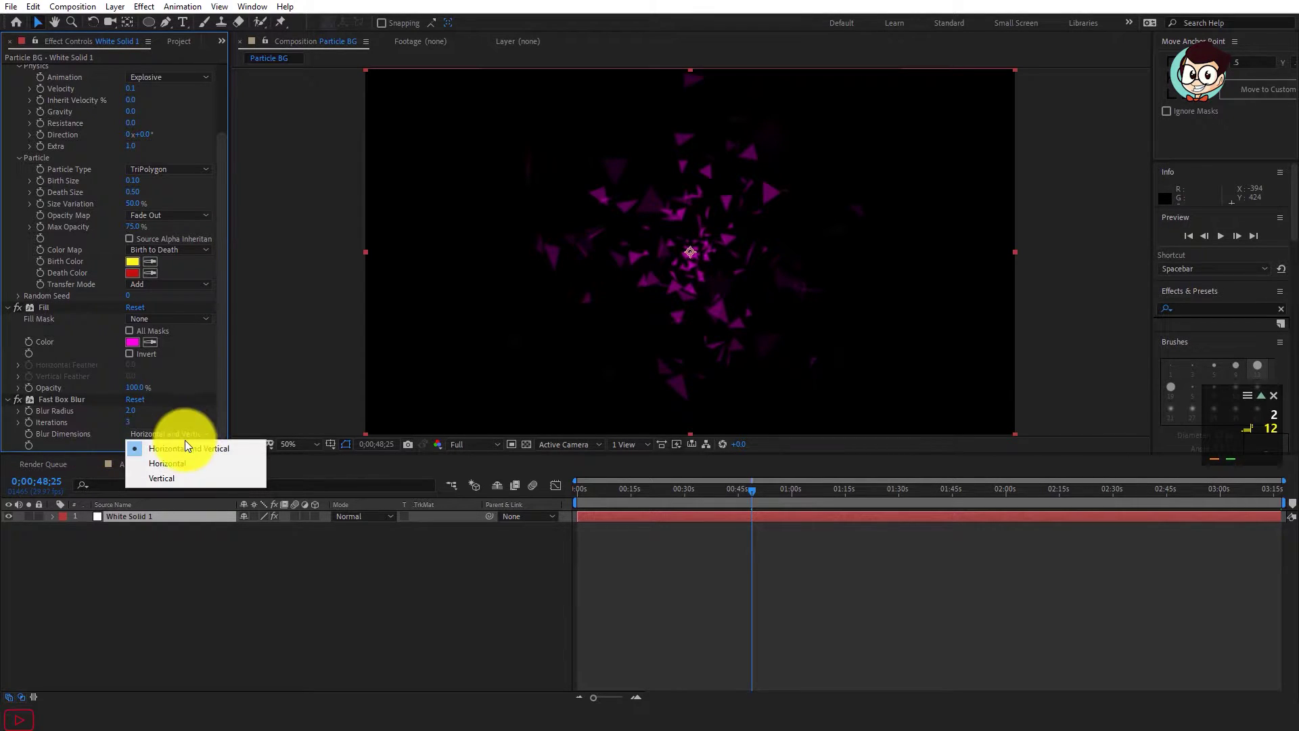
pyautogui.click(176, 447)
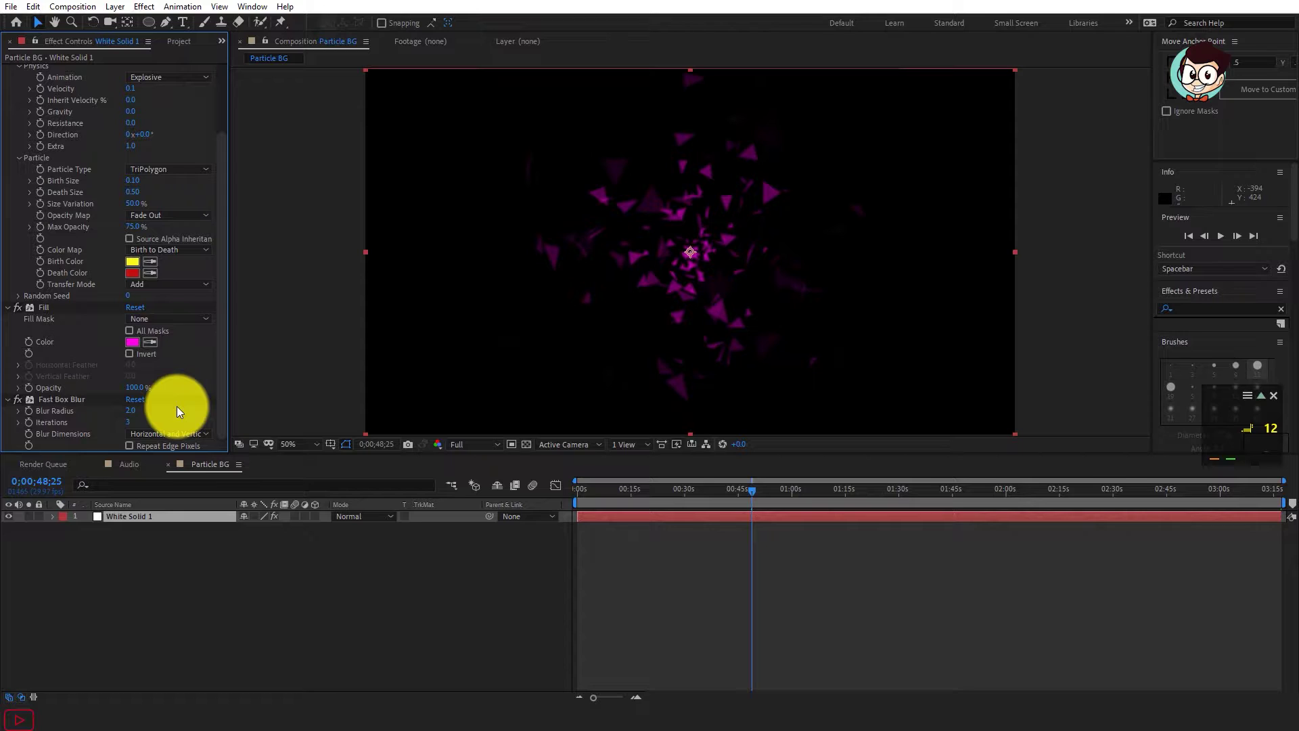
pyautogui.hotkey('ctrl', 'f')
pyautogui.click(416, 628)
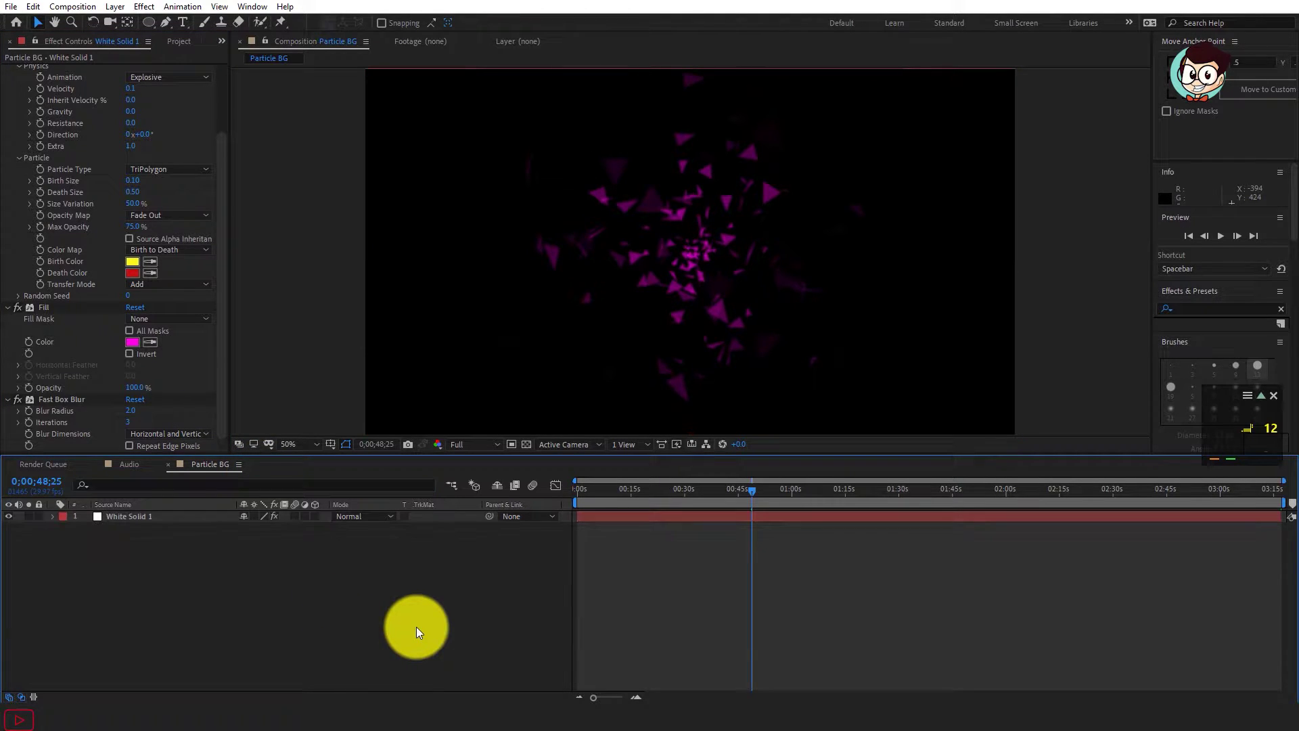
pyautogui.click(162, 517)
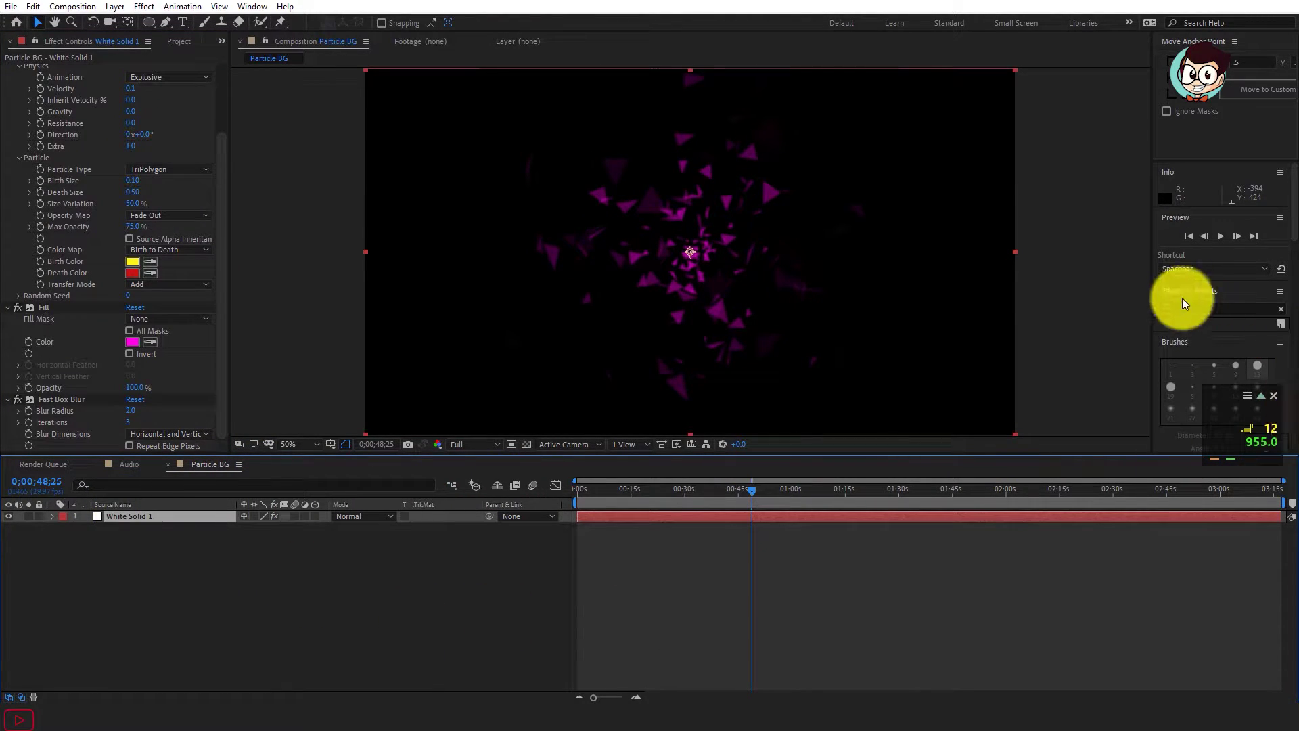
# Step: Add CC Radial Fast Blur to White Solid 1 with Zoom set to Brightest
pyautogui.hotkey('ctrl', 'space')
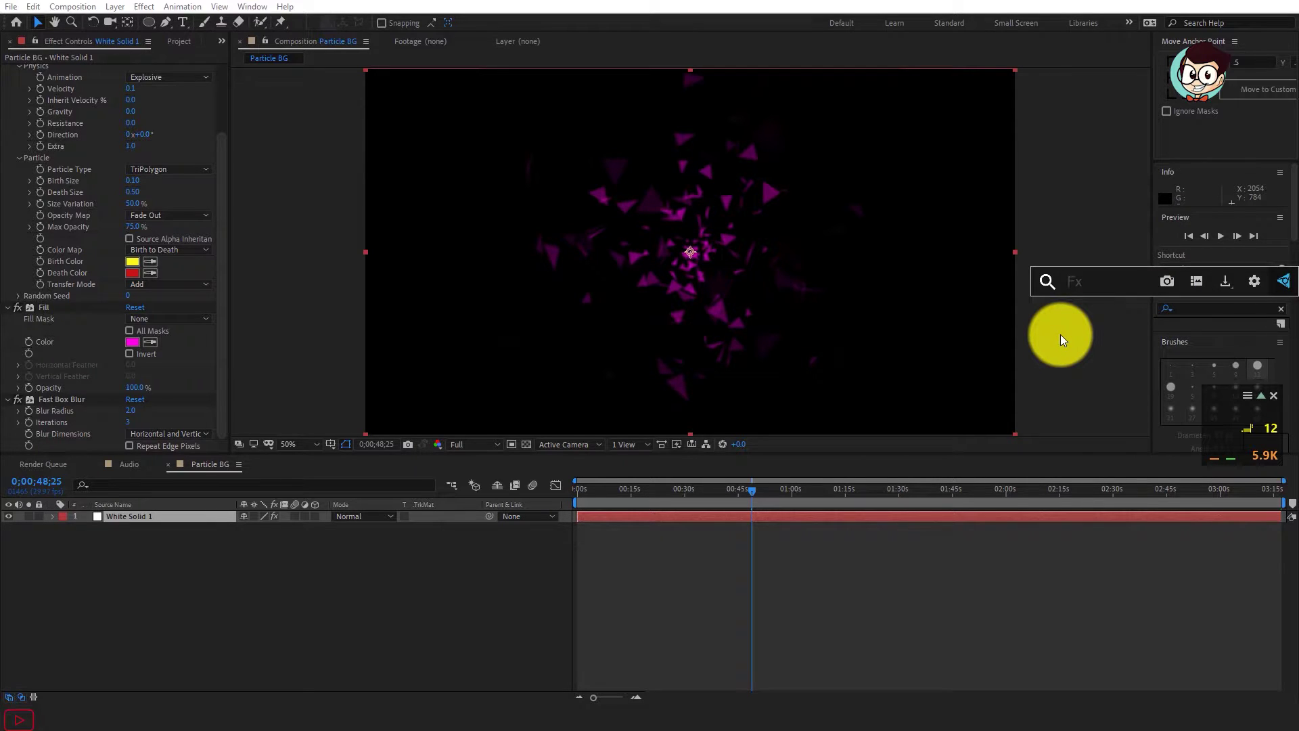
pyautogui.write('cc rad')
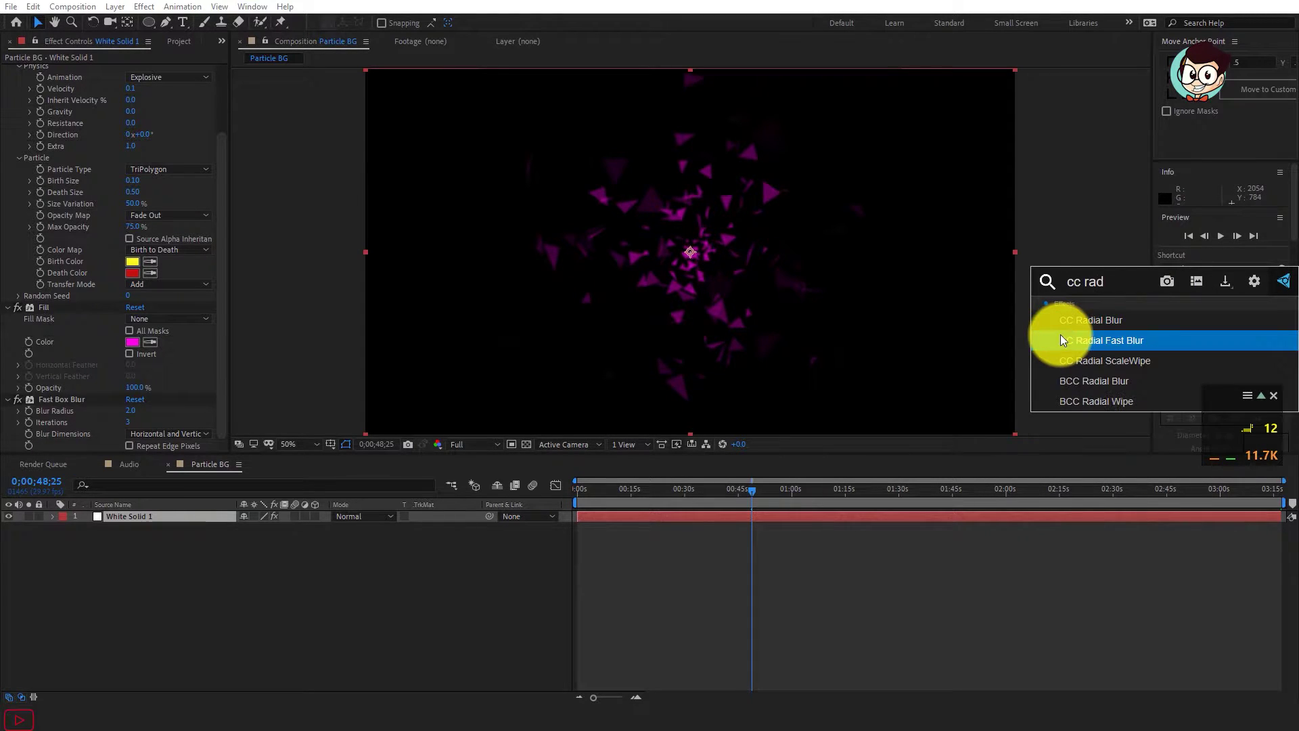
pyautogui.click(1143, 335)
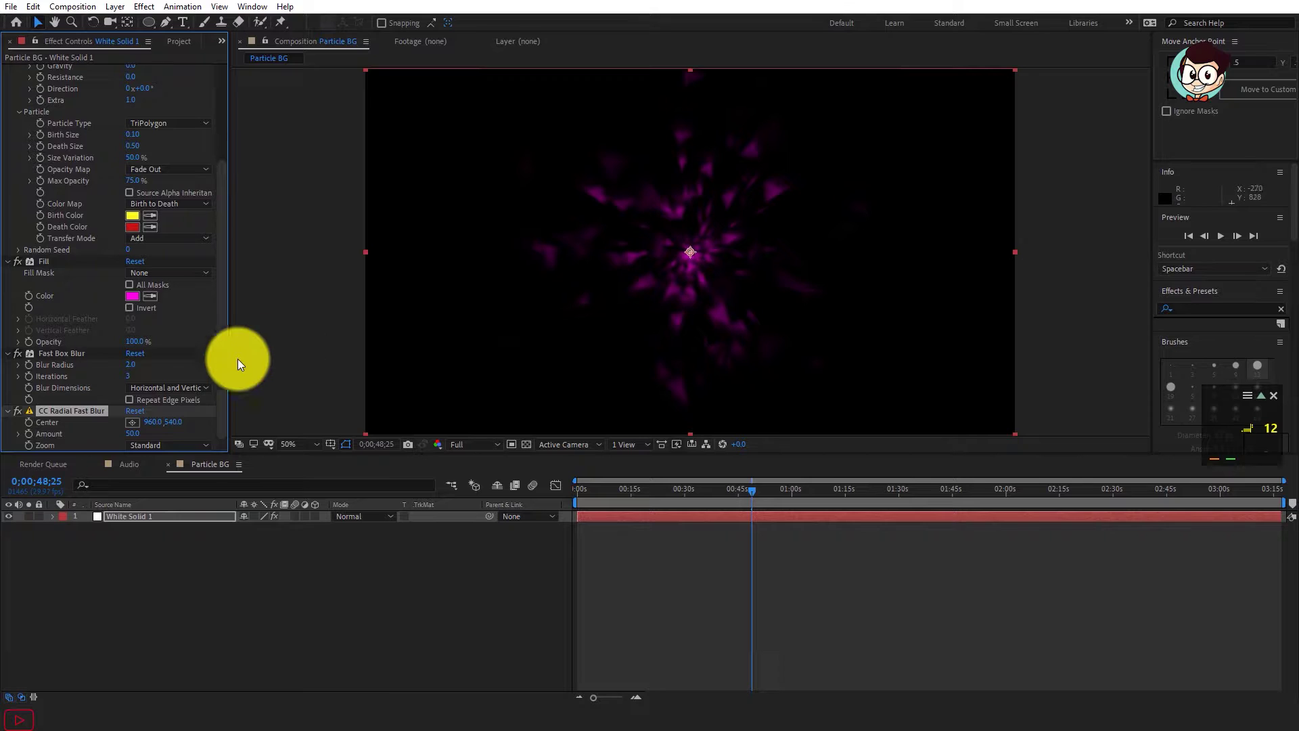
pyautogui.click(176, 444)
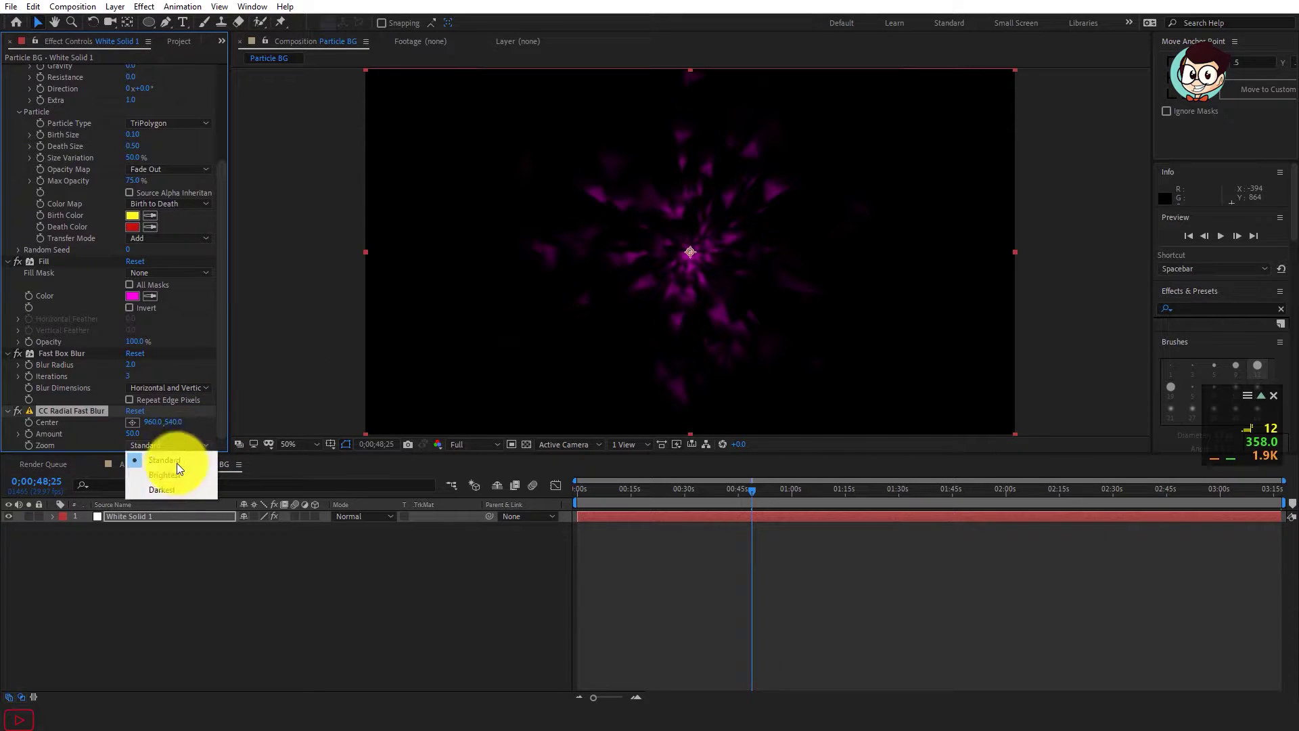
pyautogui.click(177, 477)
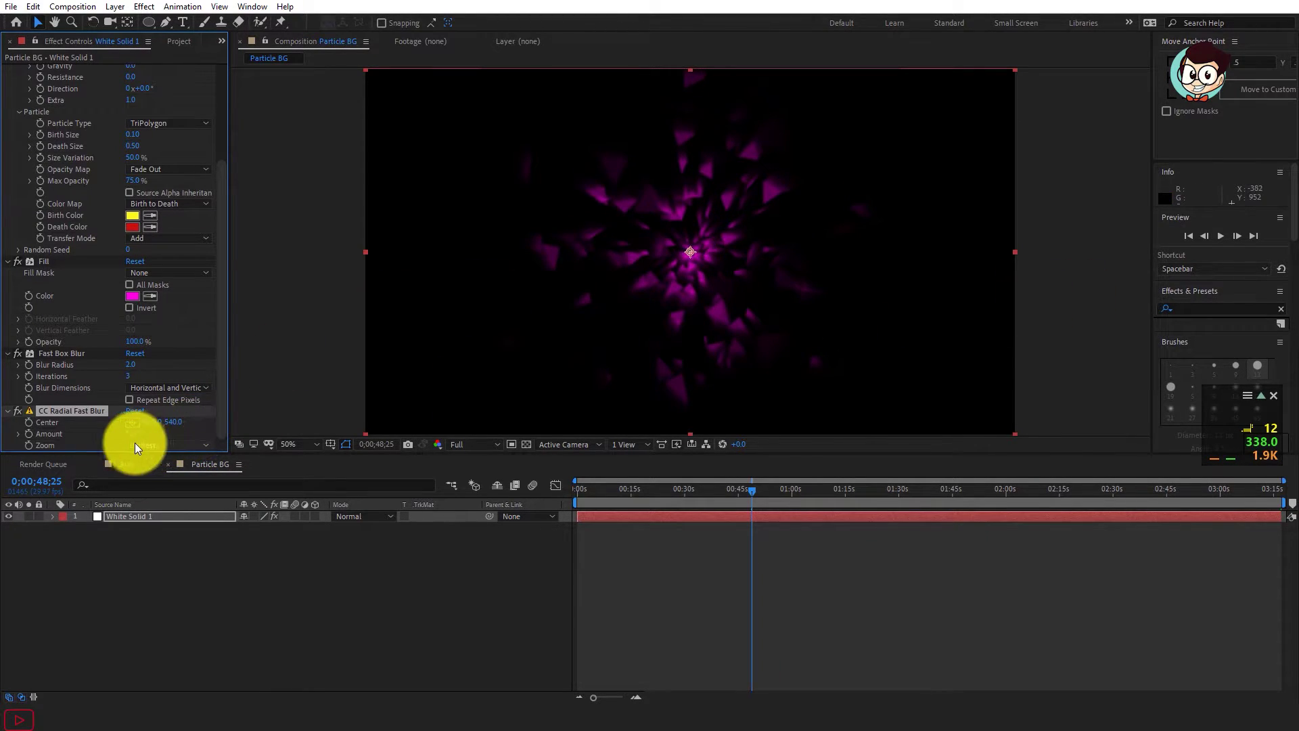
# Step: Set the radial blur Amount, settling on 90 after trying 100, and preview the streaks
pyautogui.click(128, 435)
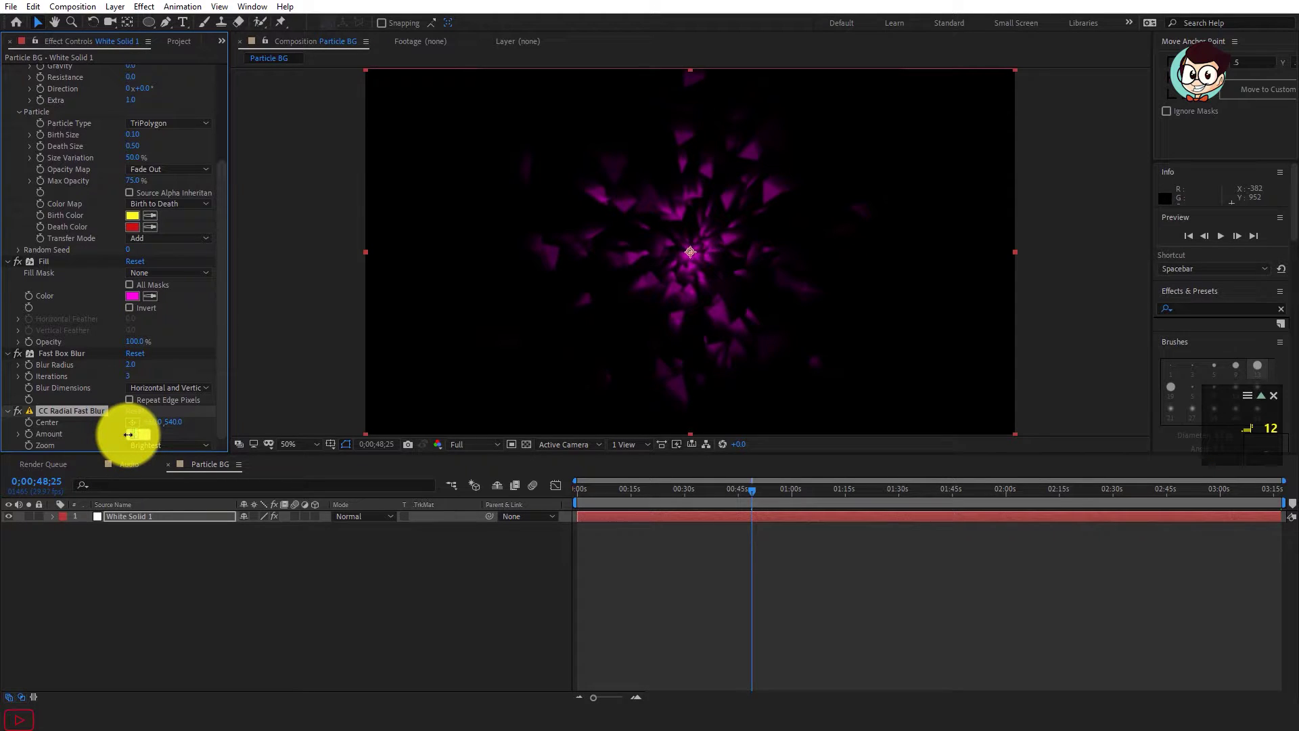
pyautogui.write('100')
pyautogui.press('Return')
pyautogui.moveTo(639, 500); pyautogui.dragTo(747, 500)
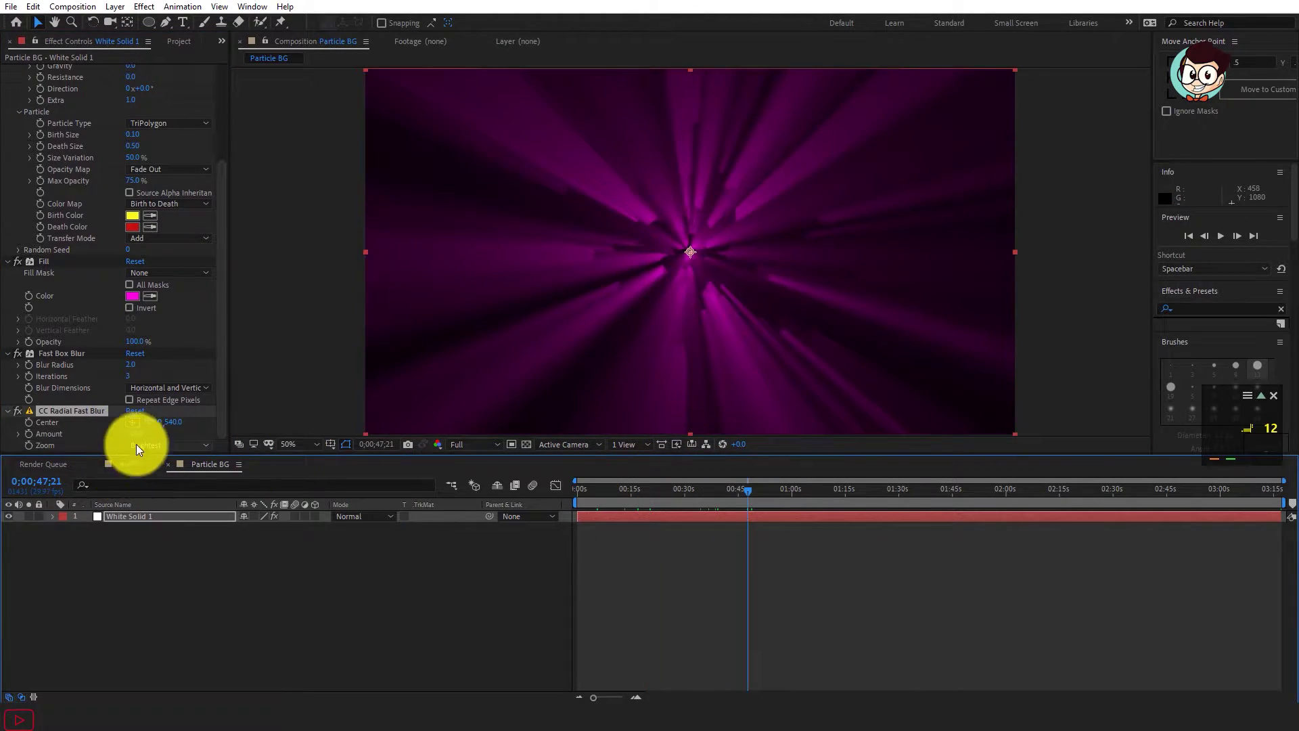
pyautogui.click(136, 438)
pyautogui.write('90')
pyautogui.press('Return')
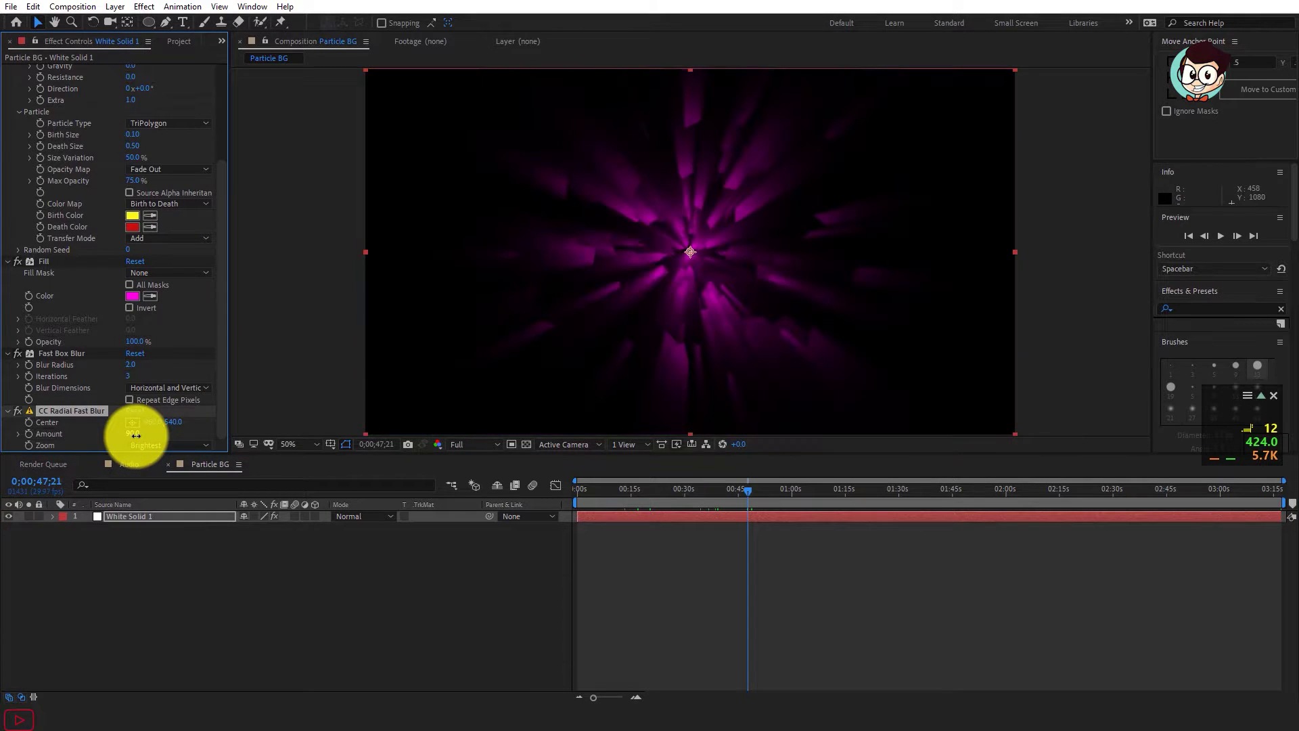
pyautogui.moveTo(676, 487)
pyautogui.mouseDown()
pyautogui.moveTo(822, 522)
pyautogui.moveTo(630, 511)
pyautogui.moveTo(765, 519)
pyautogui.mouseUp()
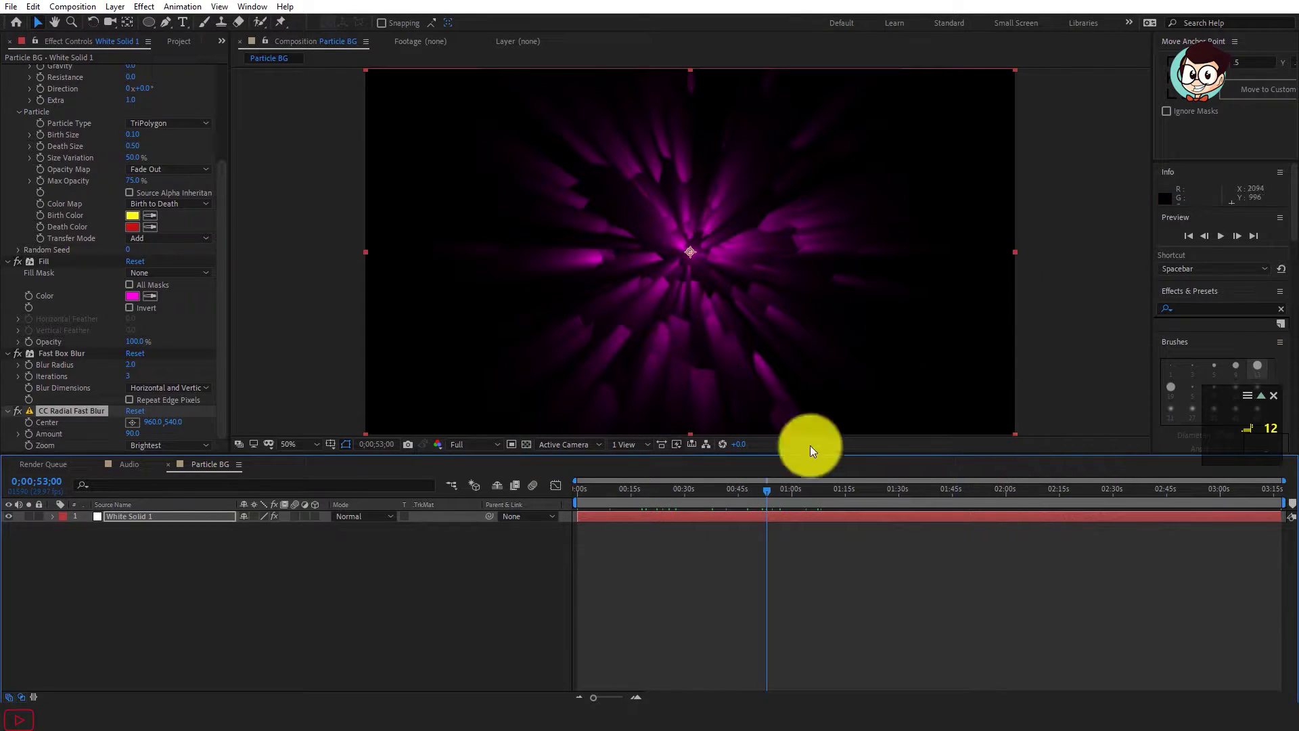
pyautogui.click(152, 519)
# Step: Add Find Edges with Invert on and Blend With Original at 50%, then preview around 20 seconds
pyautogui.hotkey('ctrl', 'space')
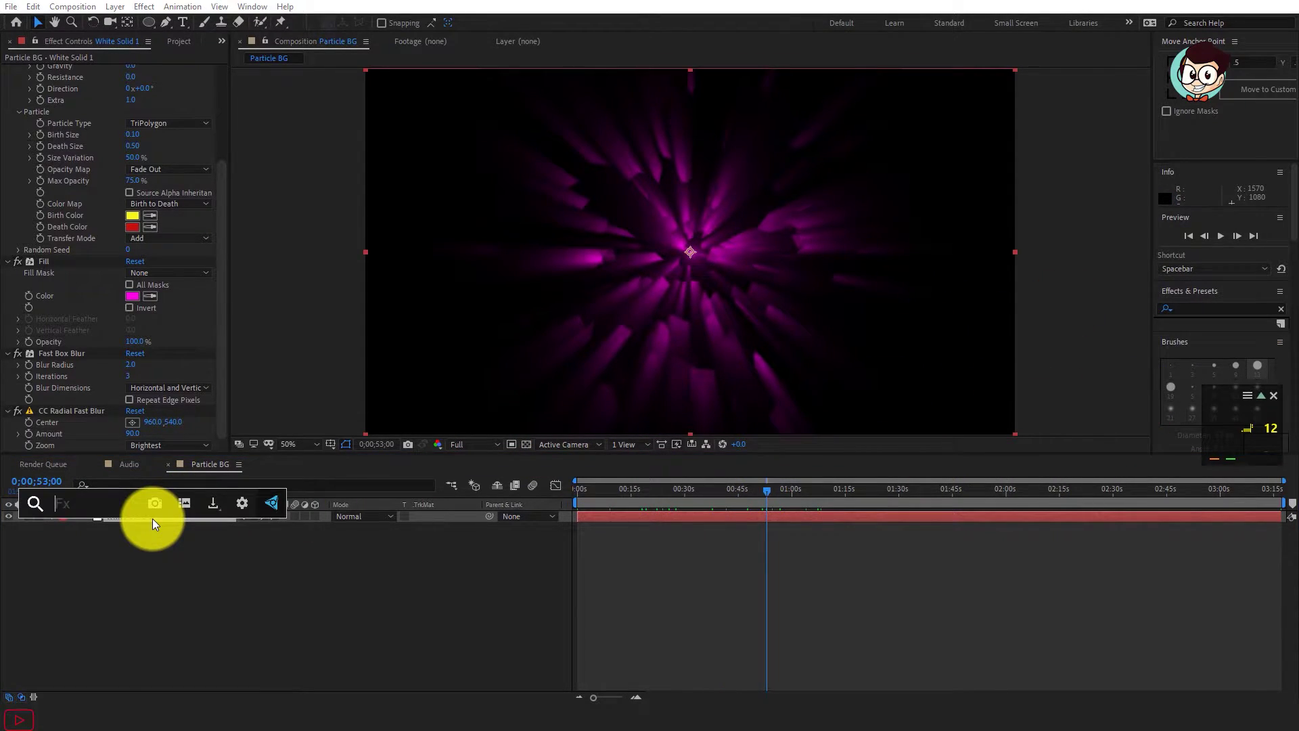
pyautogui.write('Find')
pyautogui.click(131, 536)
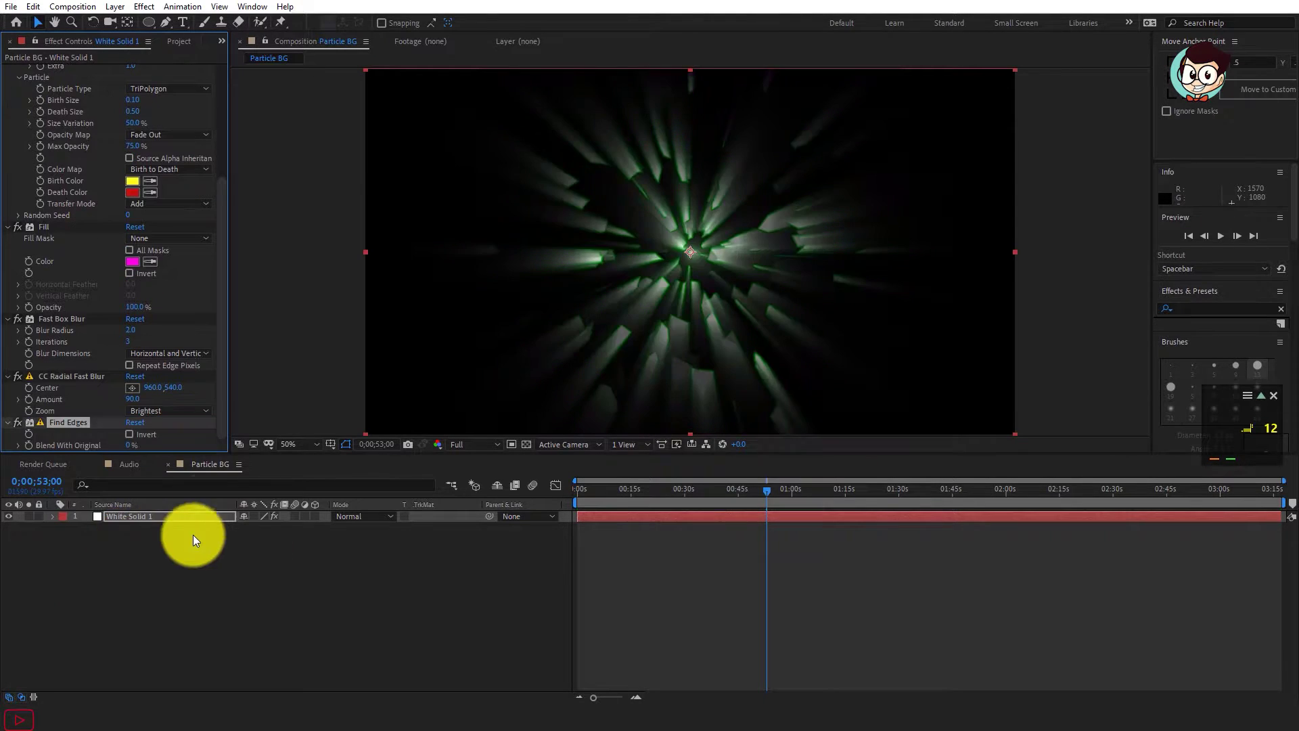
pyautogui.click(143, 437)
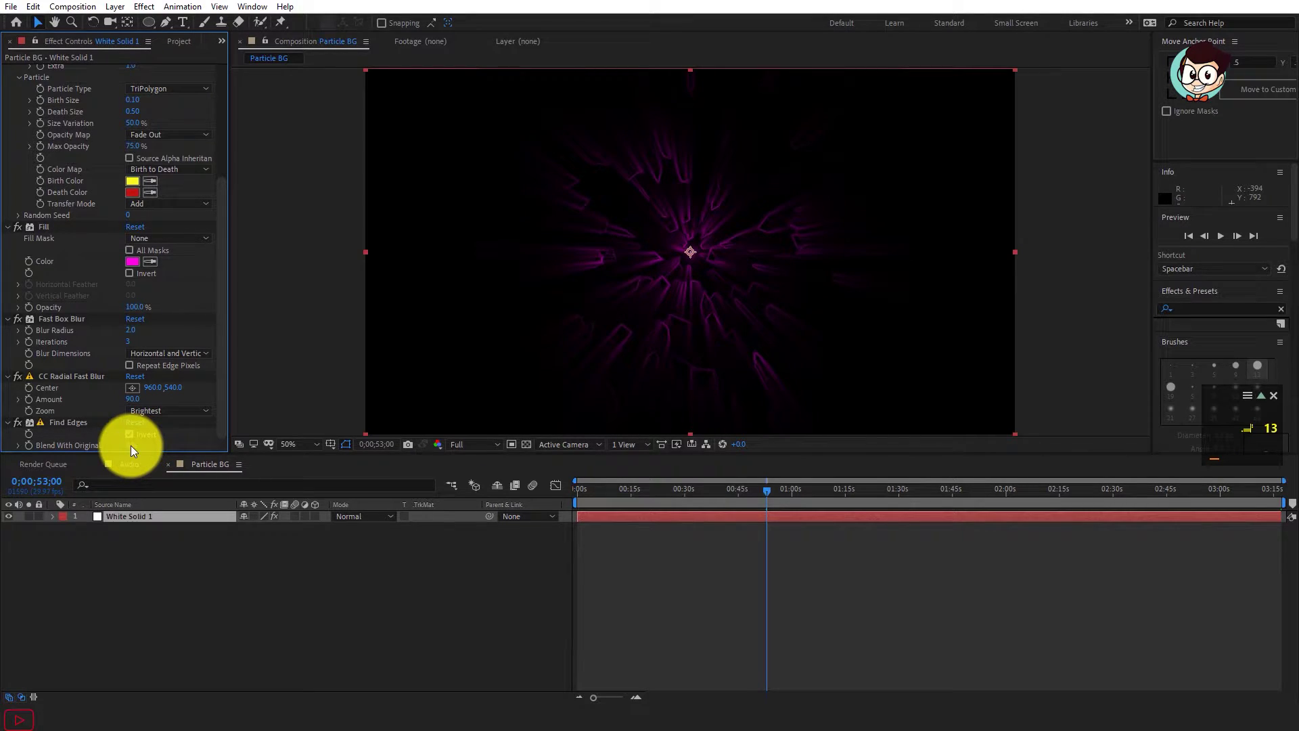
pyautogui.click(128, 445)
pyautogui.write('50')
pyautogui.press('Return')
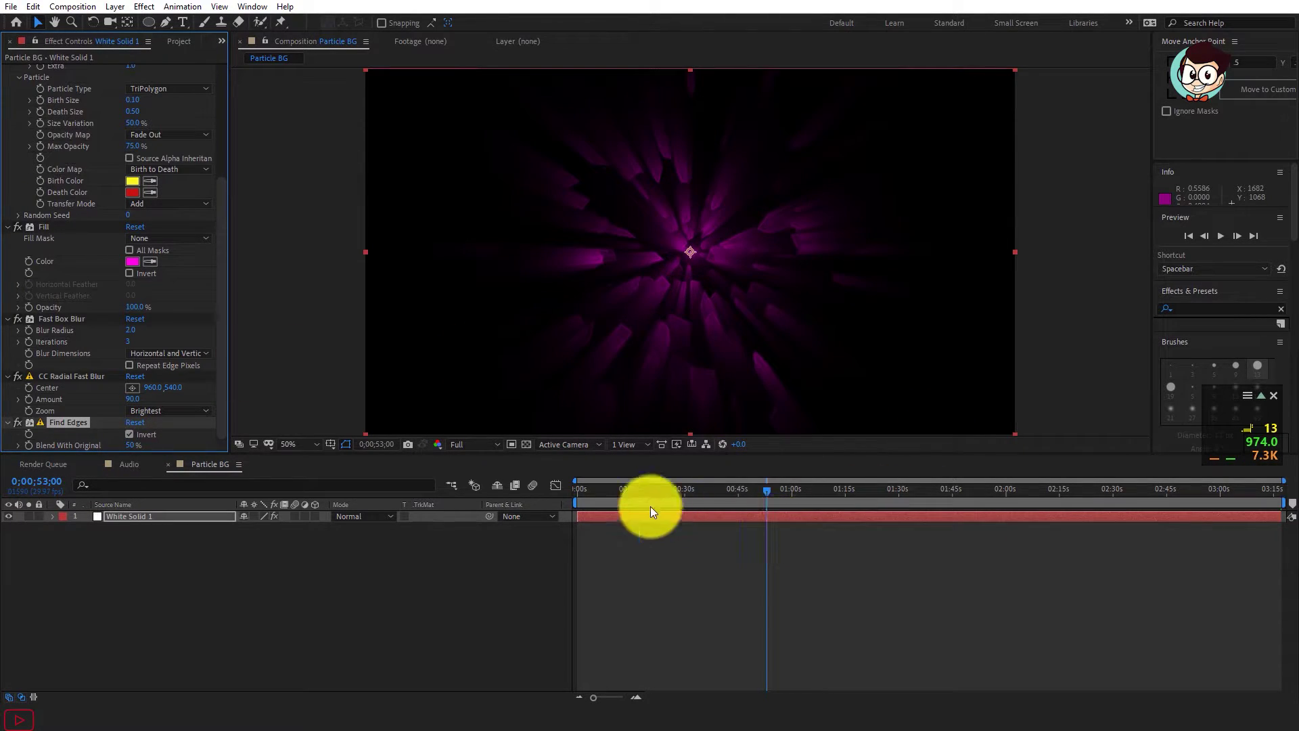
pyautogui.click(655, 515)
pyautogui.moveTo(595, 501); pyautogui.dragTo(652, 511)
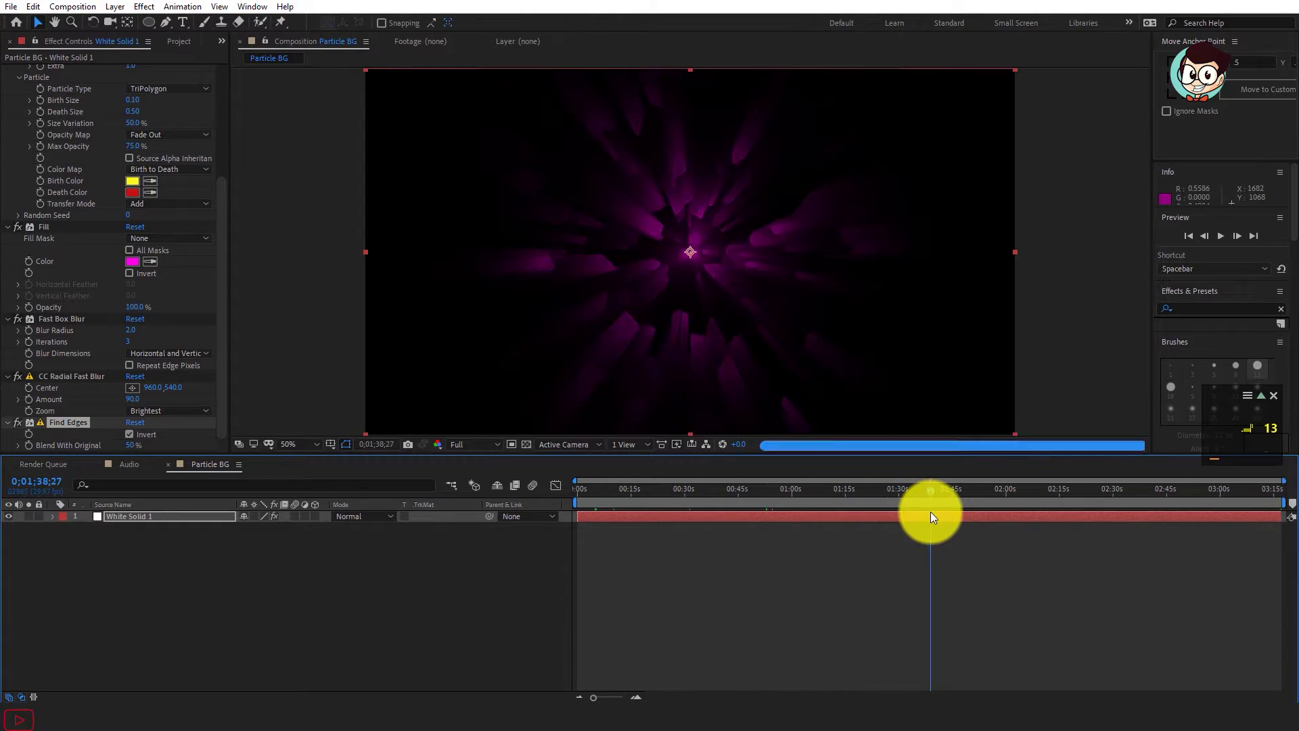
# Step: Create White Solid 2 and draw a circular ellipse mask at the comp centre
pyautogui.rightClick(121, 585)
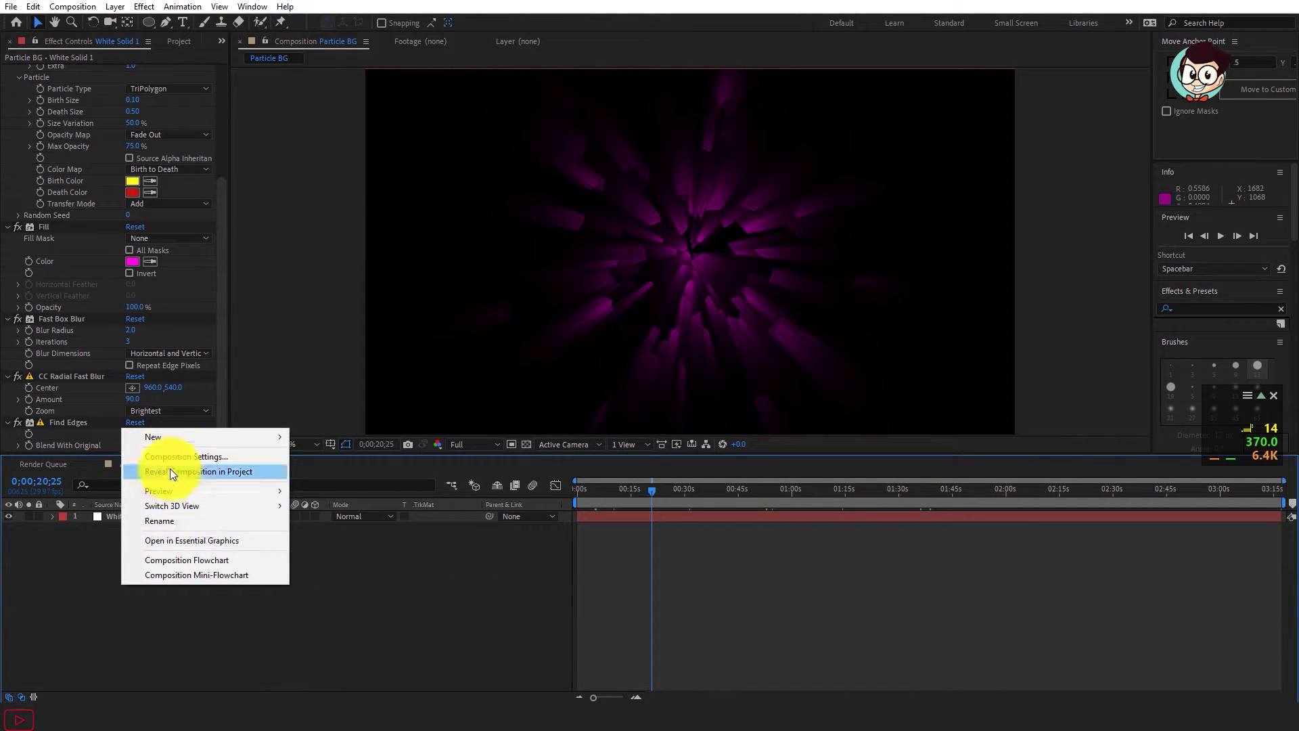
pyautogui.moveTo(176, 443)
pyautogui.click(379, 481)
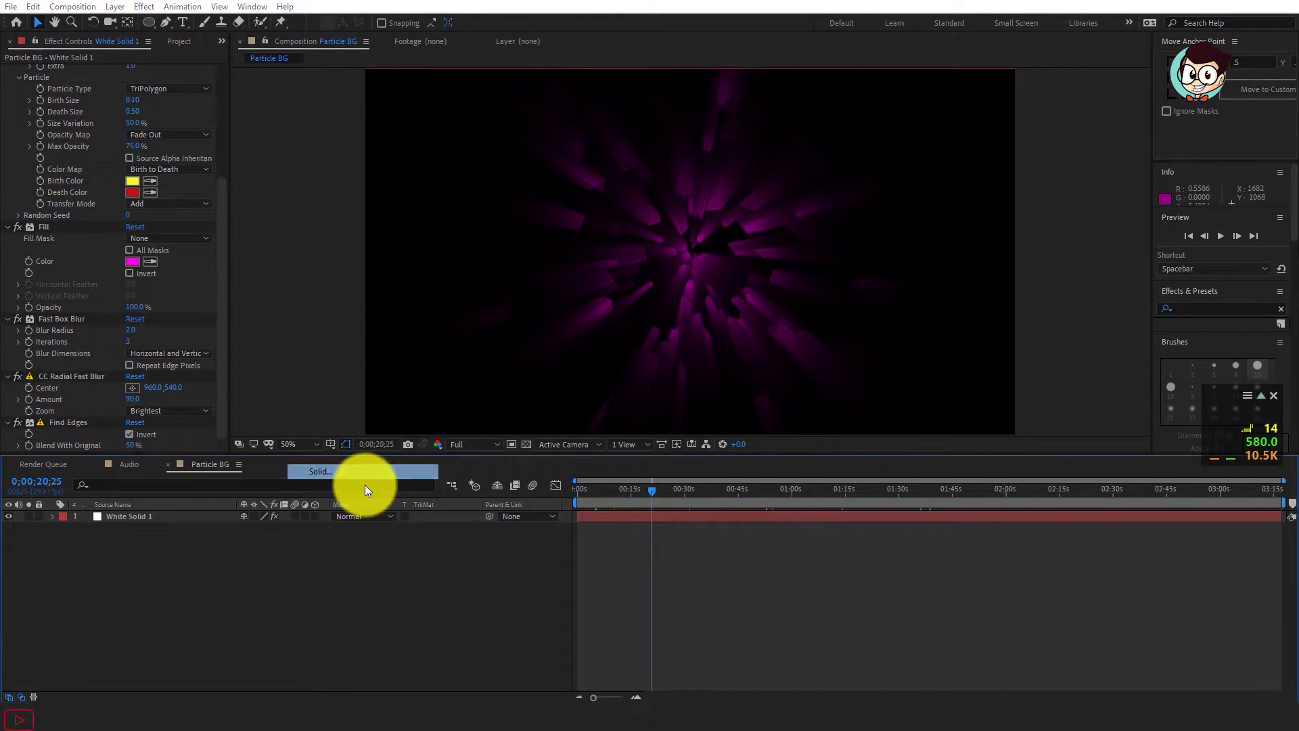
pyautogui.click(460, 480)
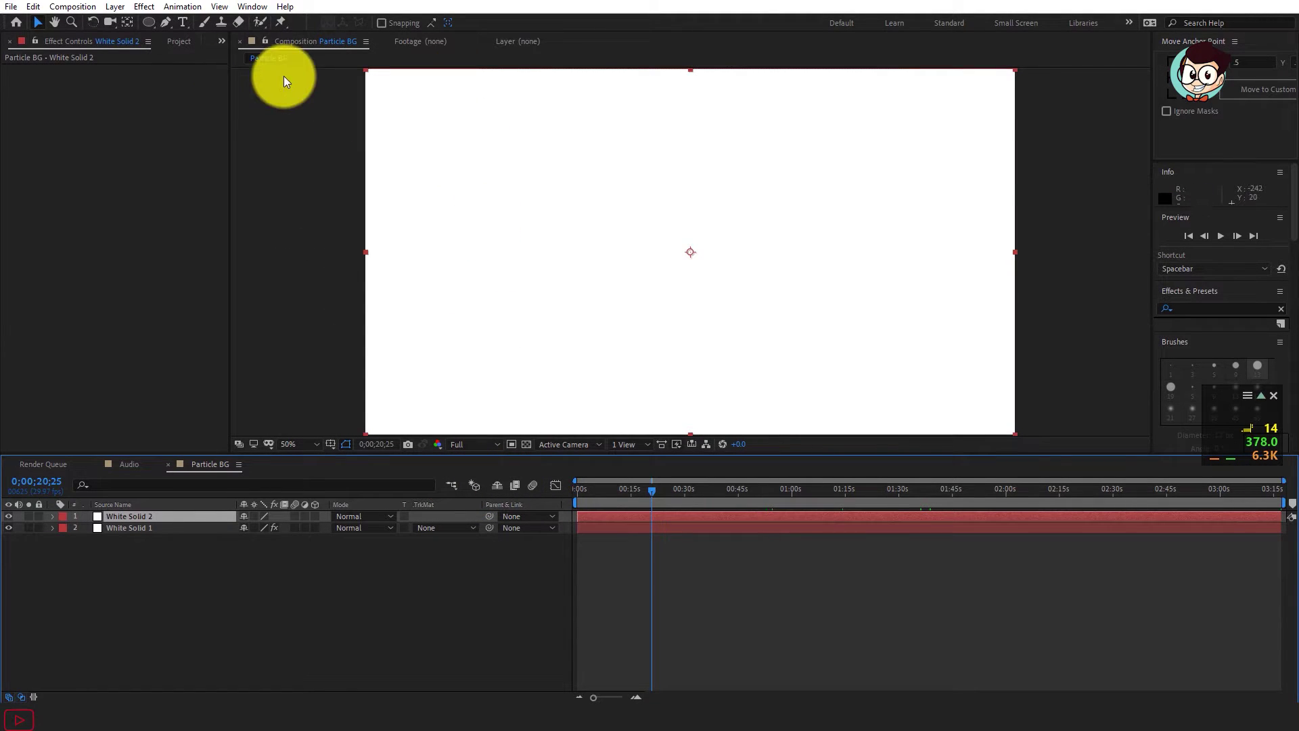
pyautogui.moveTo(142, 21); pyautogui.dragTo(177, 51)
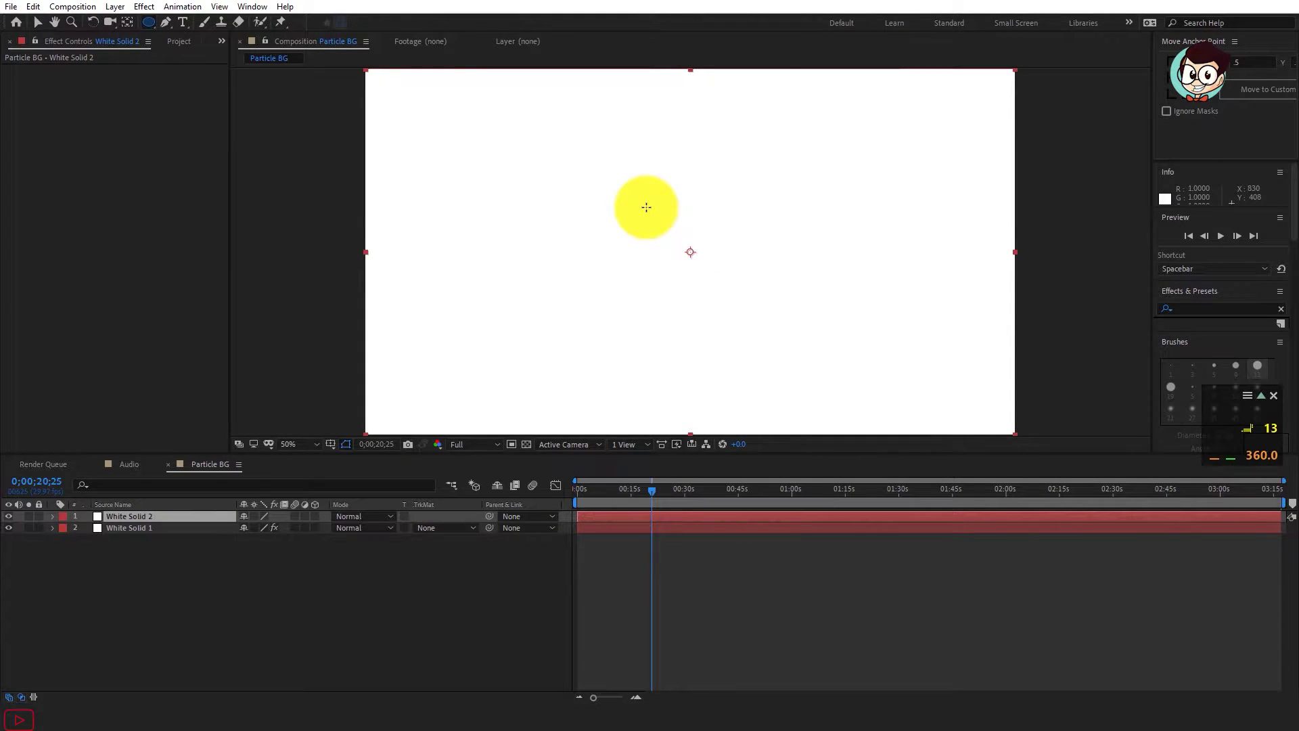
pyautogui.moveTo(646, 207); pyautogui.dragTo(742, 302)
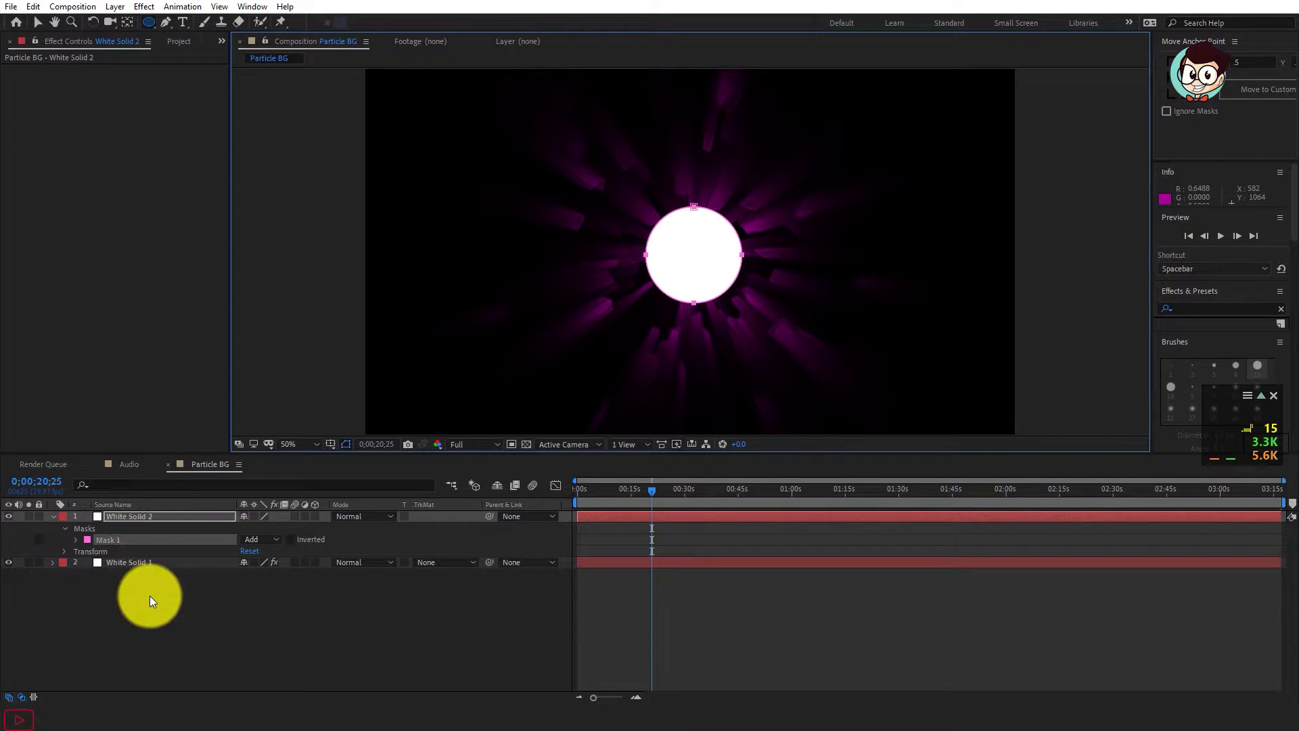
# Step: Give White Solid 1 a Luma Inverted track matte and feather the circle mask 100 px
pyautogui.click(140, 518)
pyautogui.click(433, 561)
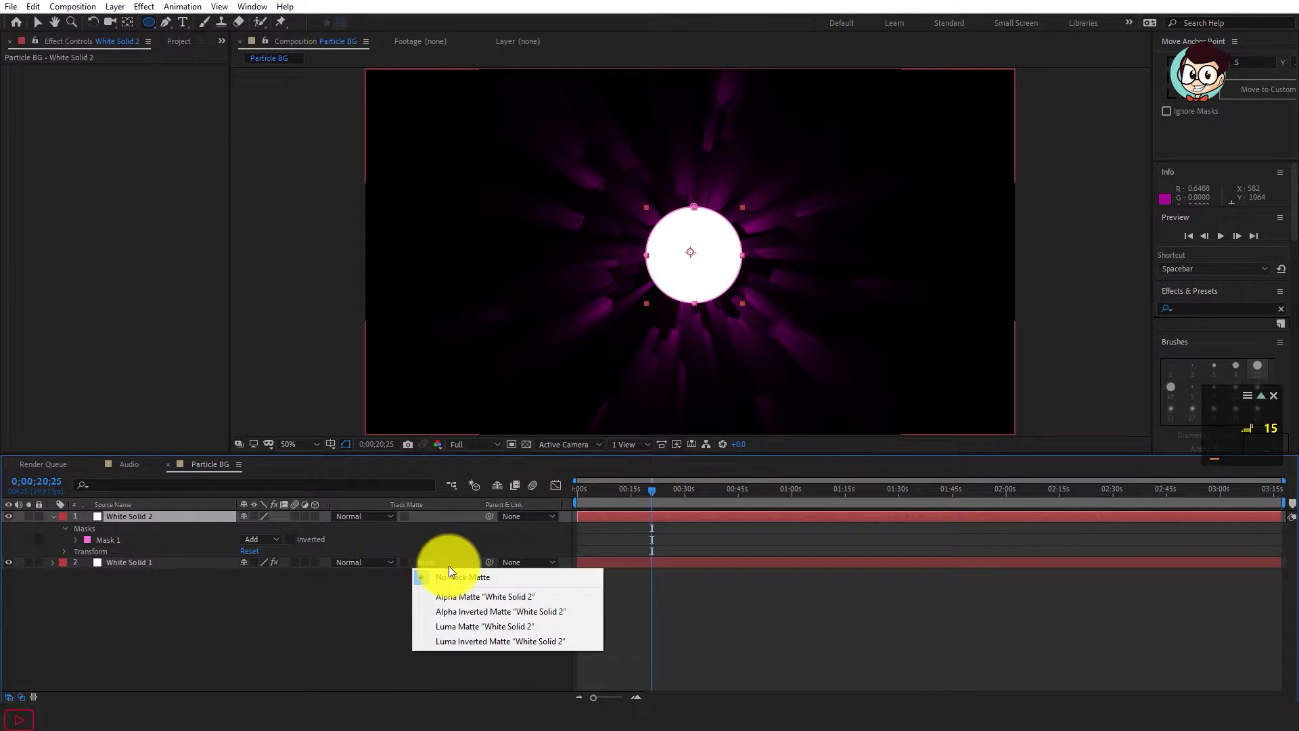
pyautogui.click(461, 640)
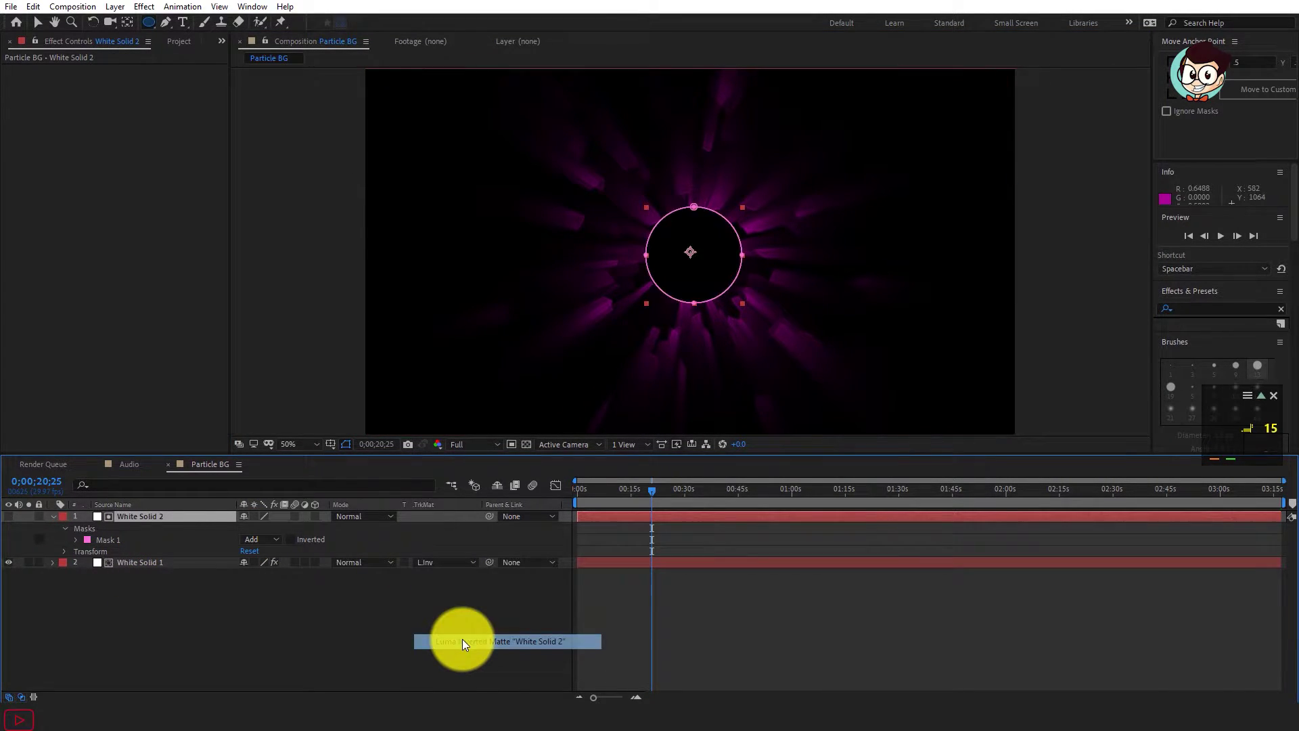
pyautogui.click(76, 539)
pyautogui.click(257, 562)
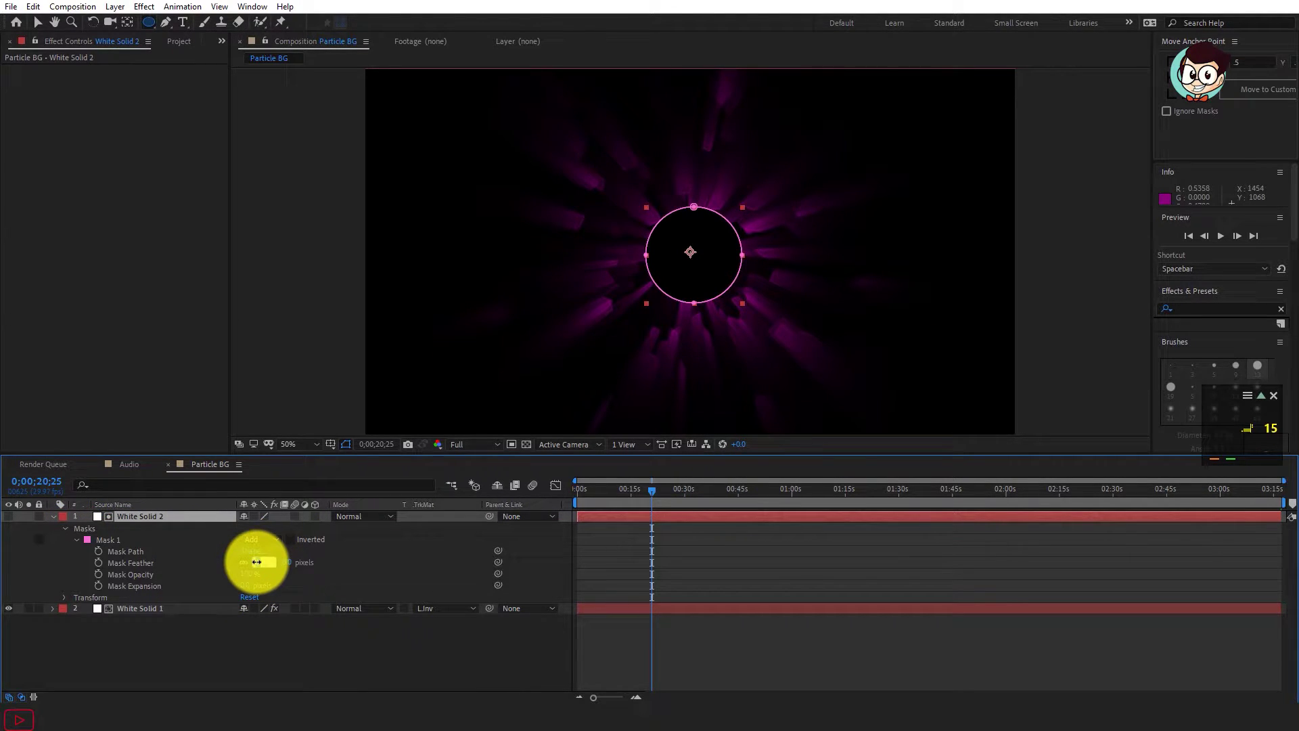
pyautogui.write('100.0,100.0')
pyautogui.click(433, 562)
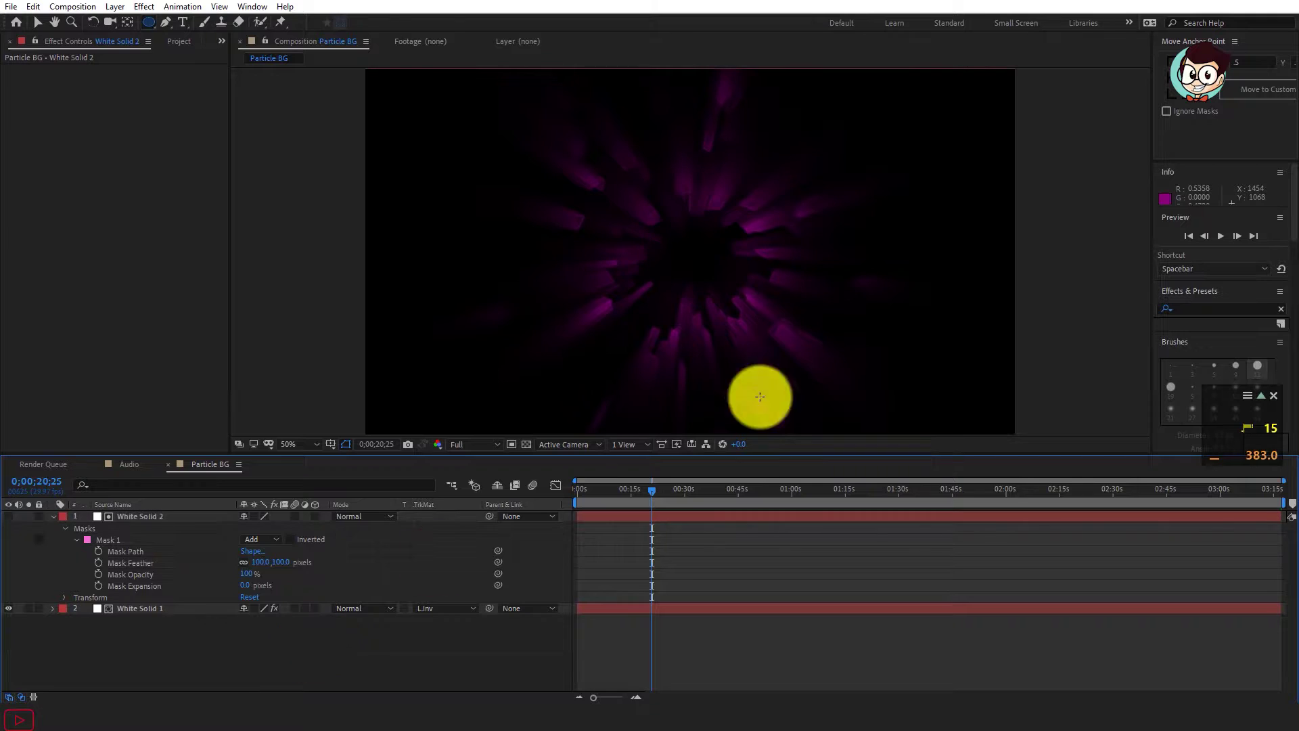
# Step: Centre the circle layer's anchor point on its mask and collapse its properties
pyautogui.click(157, 516)
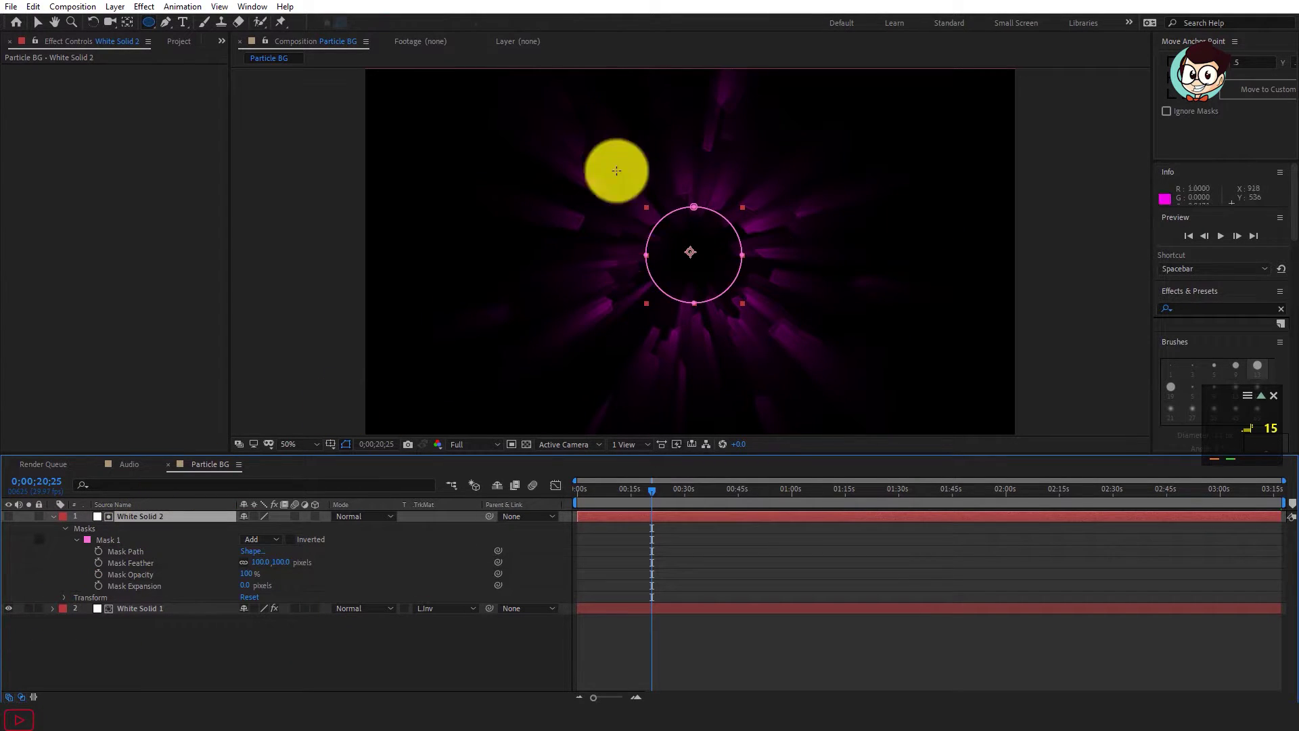
pyautogui.click(1157, 93)
pyautogui.click(195, 642)
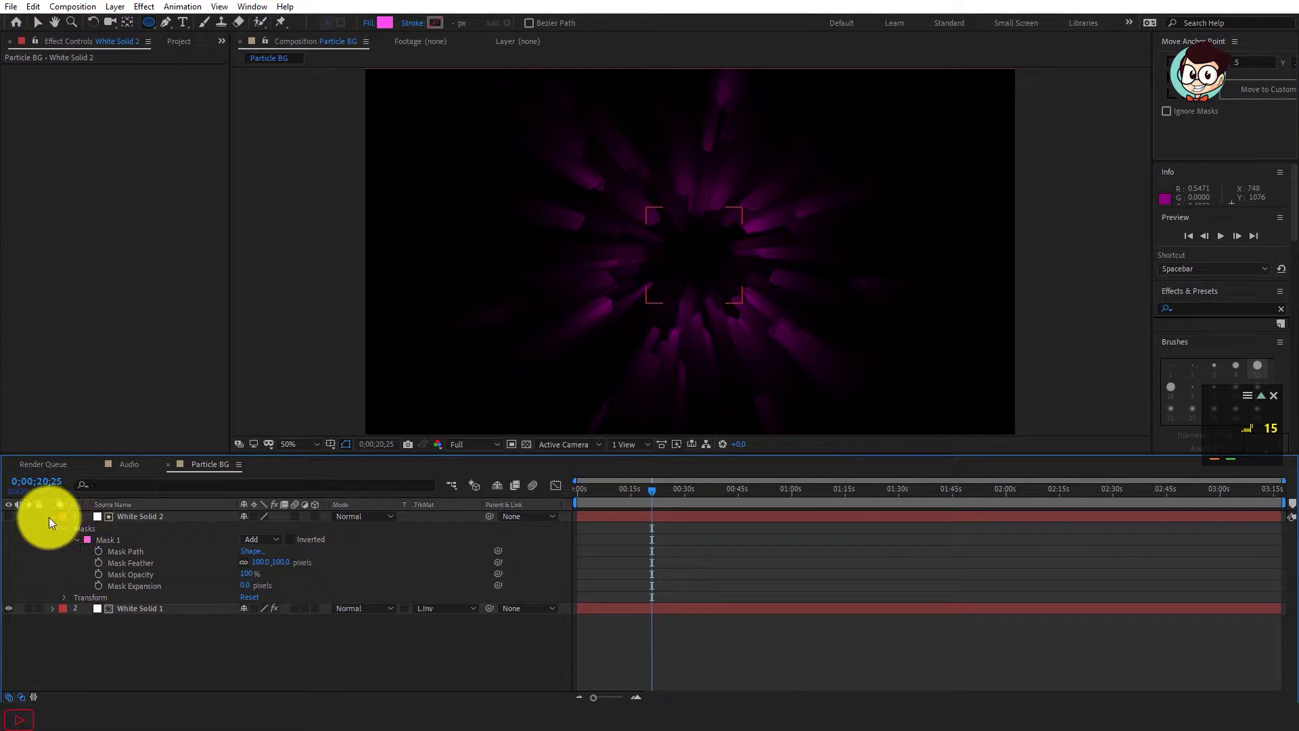
pyautogui.click(55, 516)
pyautogui.click(187, 38)
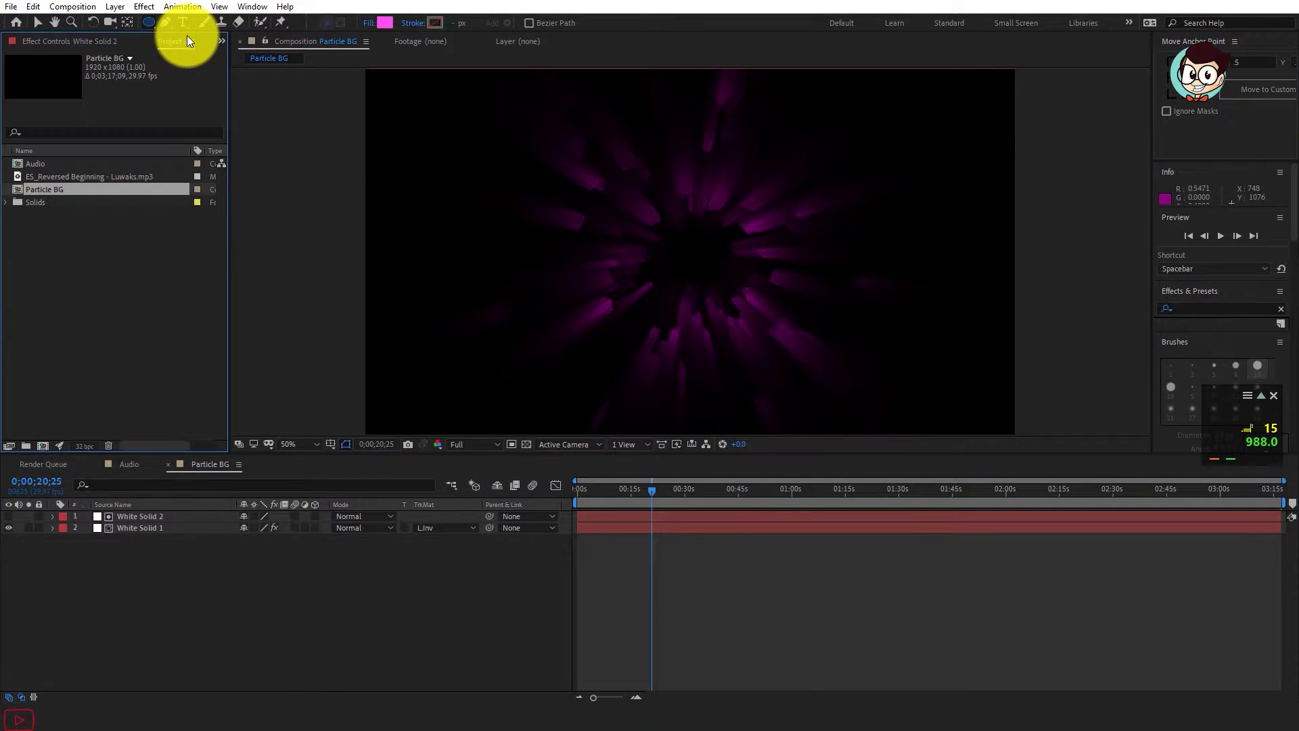
# Step: Create a new composition named 'Particle'
pyautogui.rightClick(126, 258)
pyautogui.click(157, 262)
pyautogui.write('Particle')
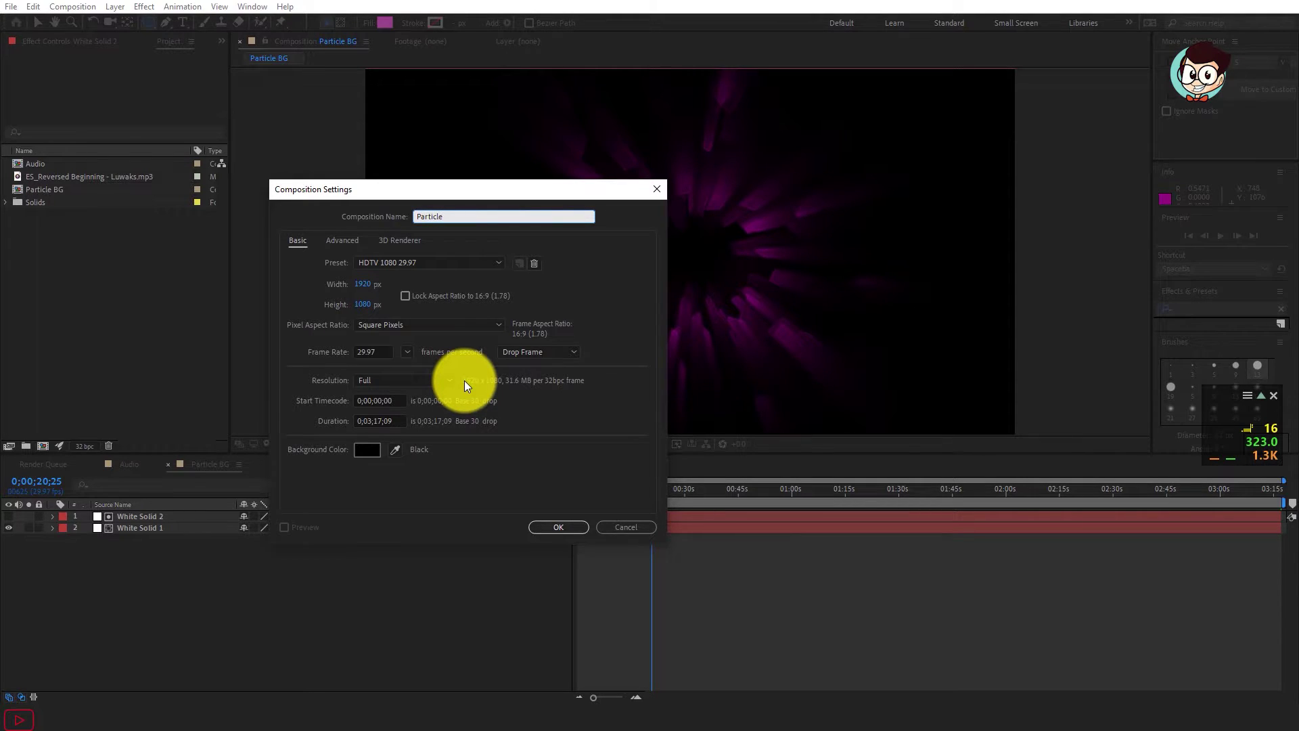
pyautogui.press('Return')
# Step: Add a new white solid to the Particle comp and zoom the view to 25%
pyautogui.rightClick(248, 543)
pyautogui.moveTo(300, 558)
pyautogui.click(466, 594)
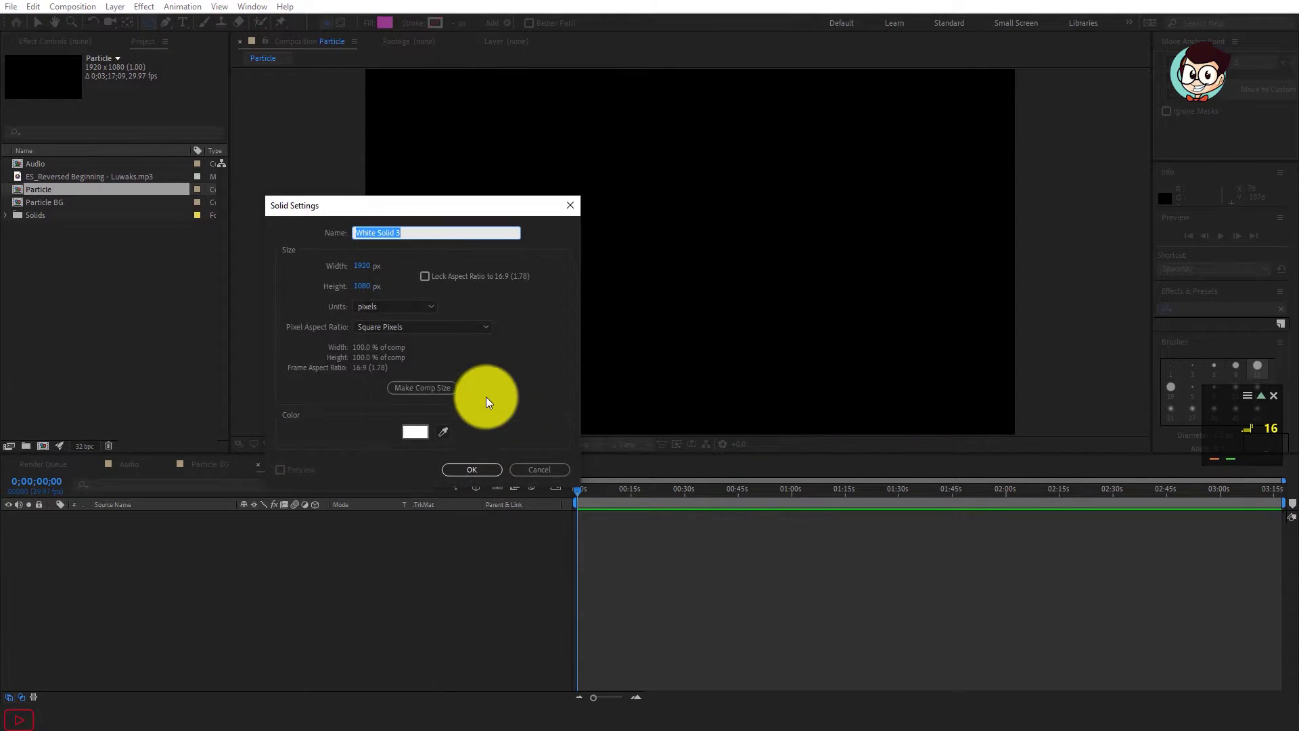
pyautogui.click(471, 470)
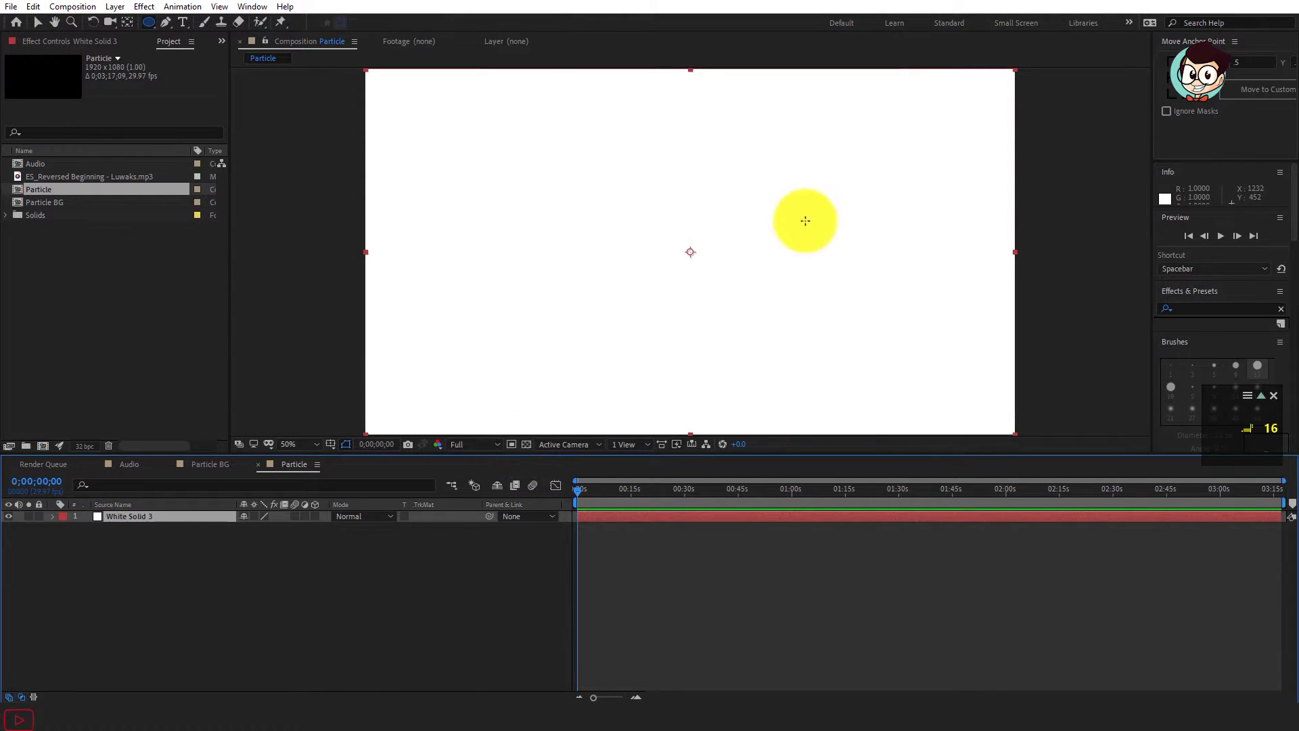
pyautogui.press(',')
pyautogui.press(',')
# Step: Apply CC Particle Systems II to White Solid 3 and show its settings
pyautogui.click(1178, 309)
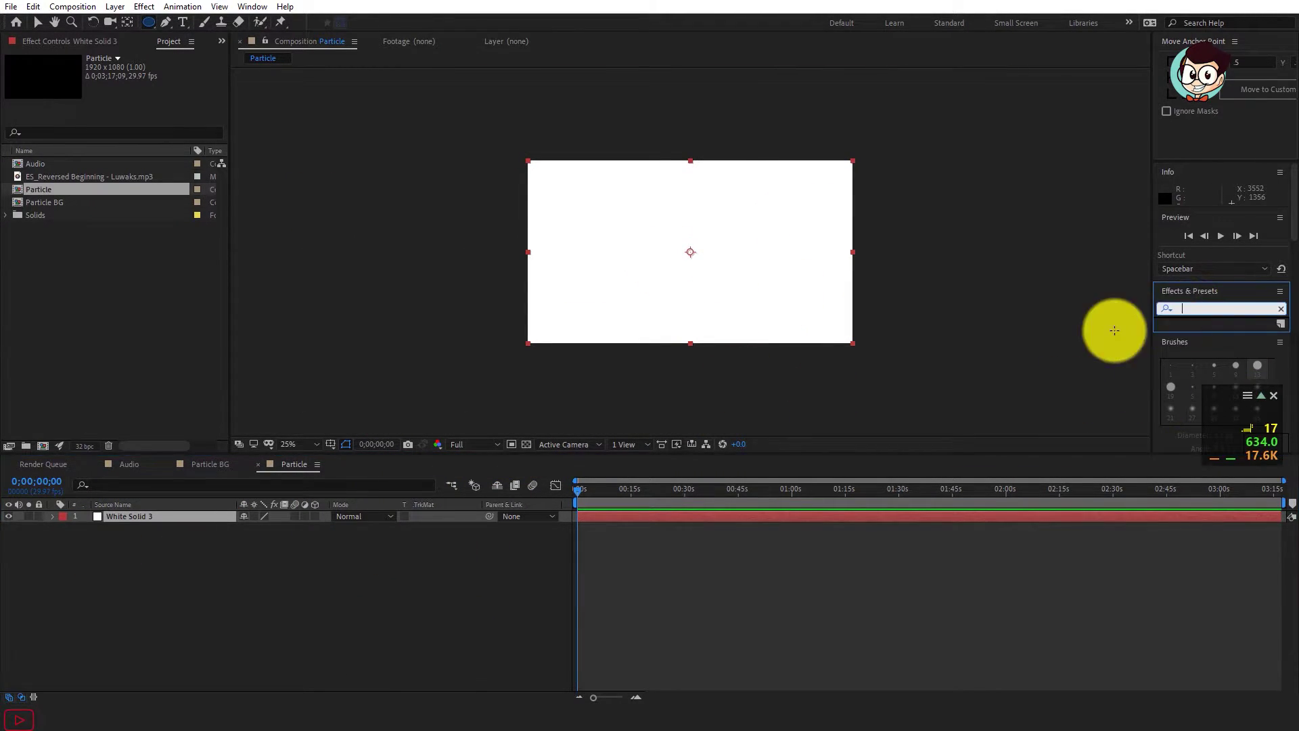
pyautogui.hotkey('ctrl', 'space')
pyautogui.write('parti')
pyautogui.click(981, 433)
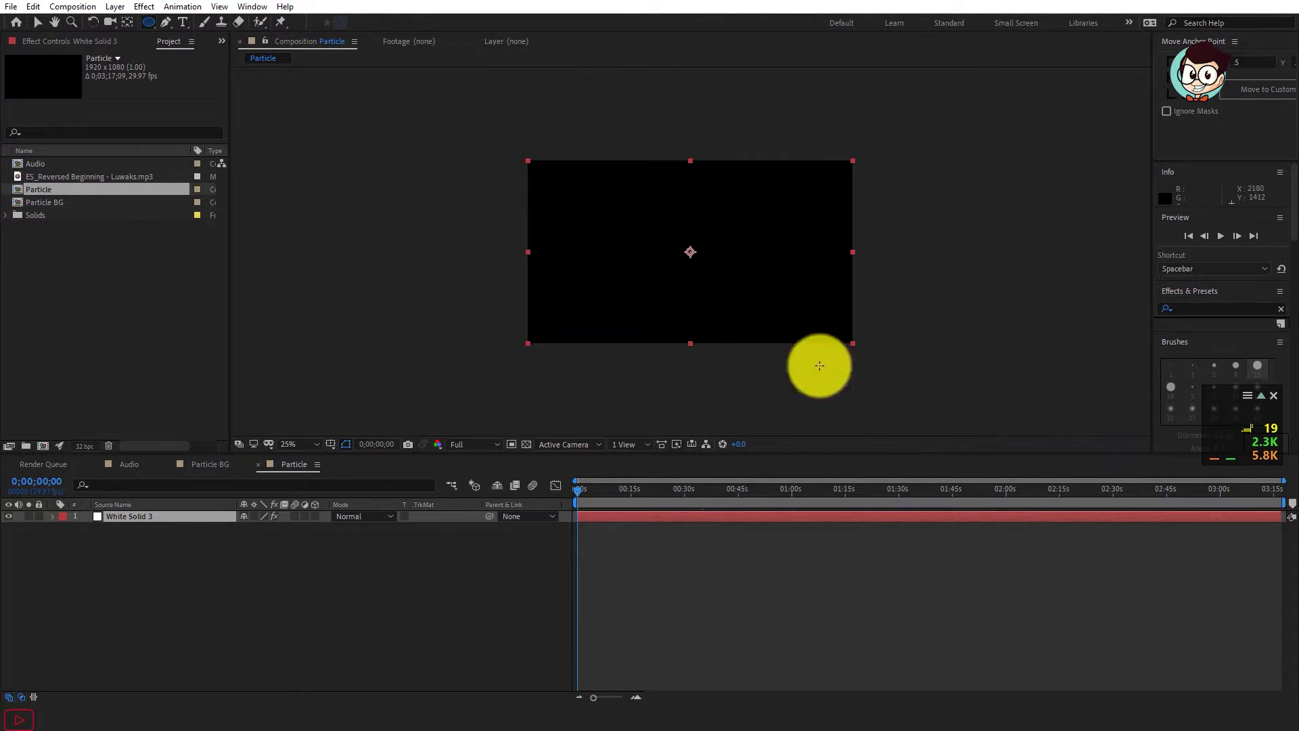
pyautogui.click(56, 41)
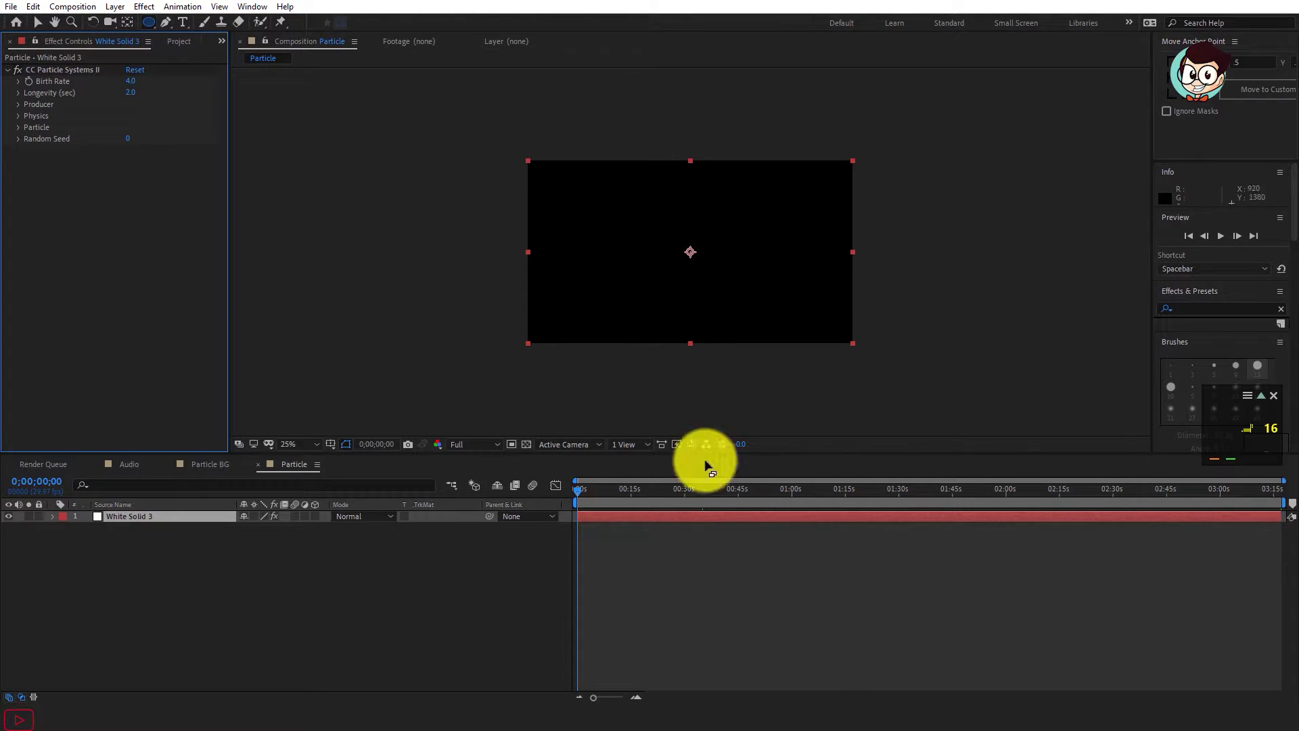
# Step: Lower the Birth Rate to 0.6 and expand the Producer, Physics and Particle settings
pyautogui.click(710, 501)
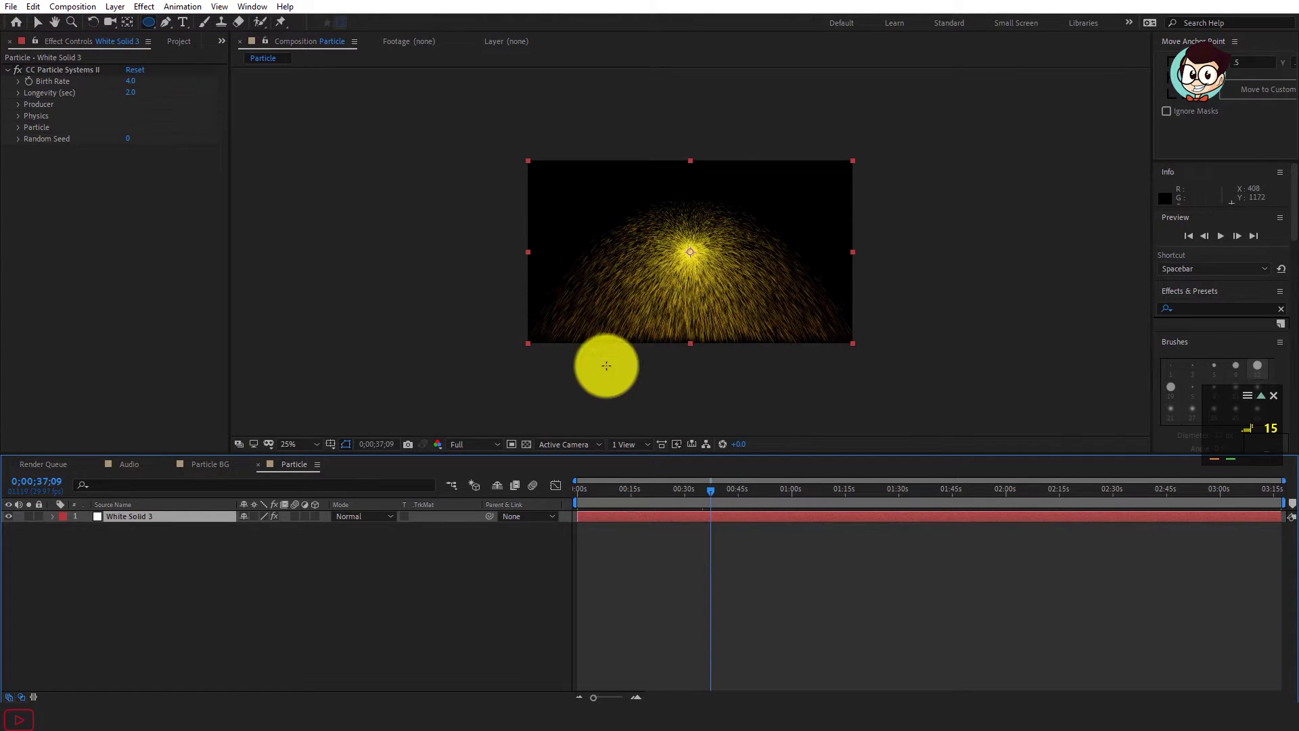
pyautogui.scroll(4, 638, 333)
pyautogui.scroll(-2, 440, 270)
pyautogui.moveTo(129, 82); pyautogui.dragTo(126, 81)
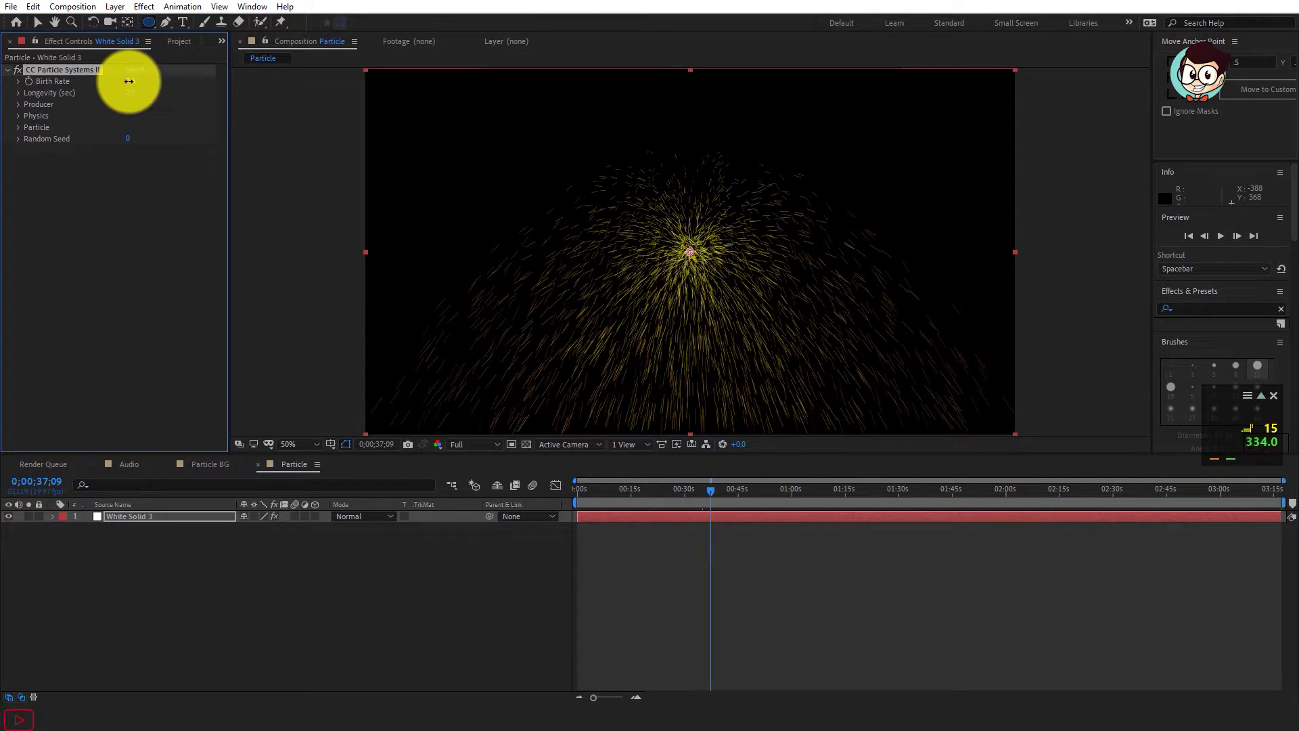
pyautogui.click(12, 112)
pyautogui.click(17, 105)
pyautogui.click(20, 150)
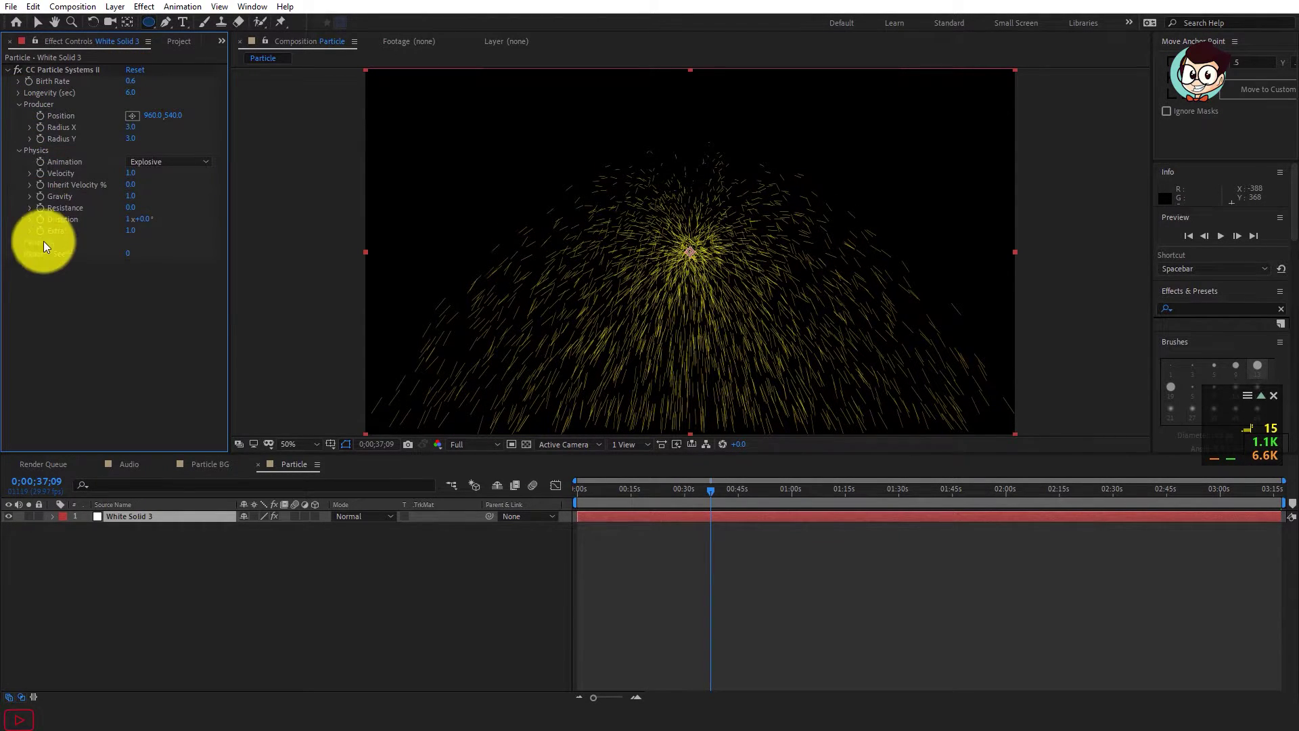
pyautogui.click(21, 242)
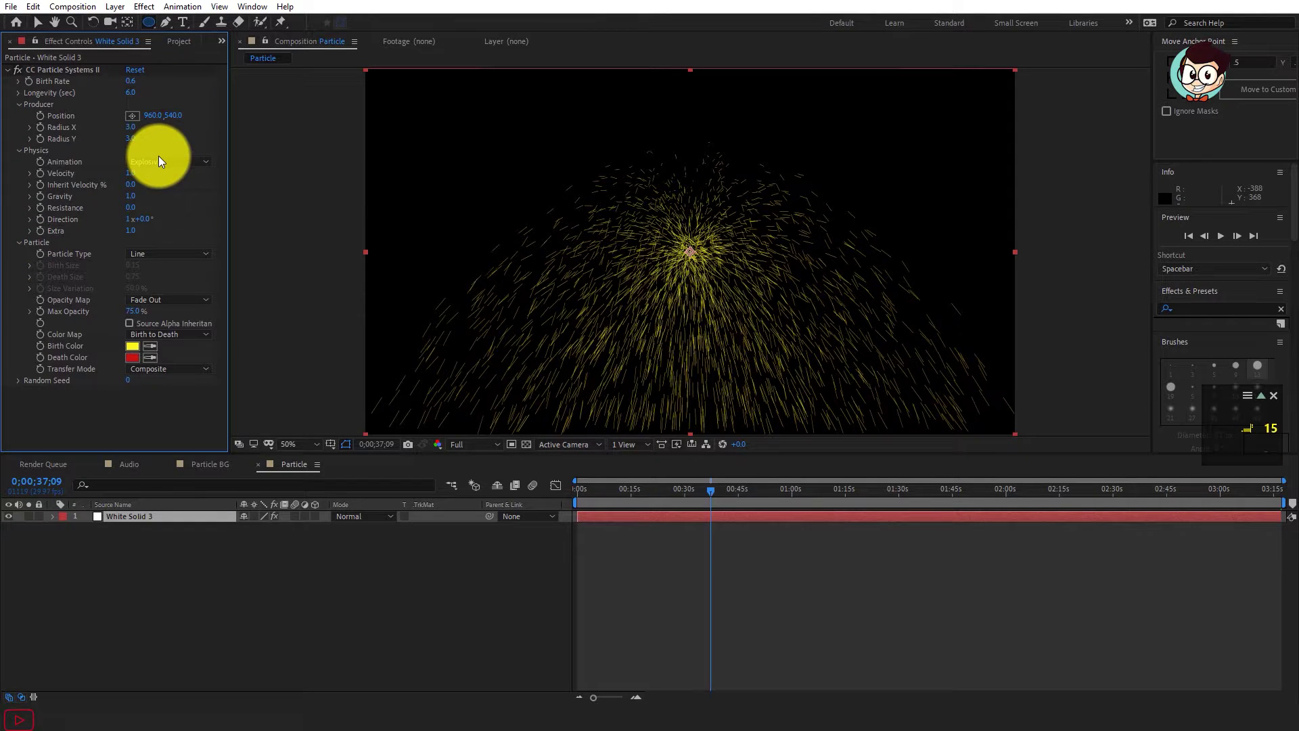
# Step: Set particle Velocity to 0.1 and Gravity to 0
pyautogui.click(132, 175)
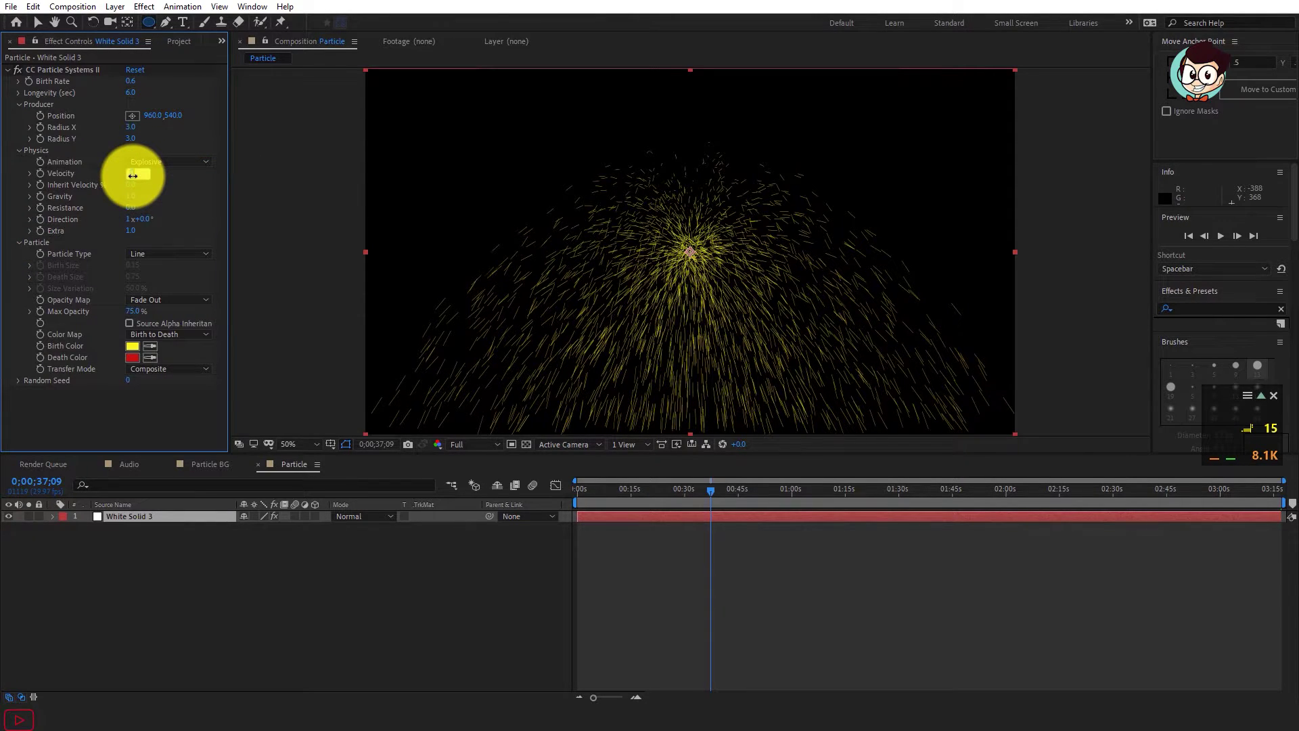
pyautogui.write('0')
pyautogui.press('Return')
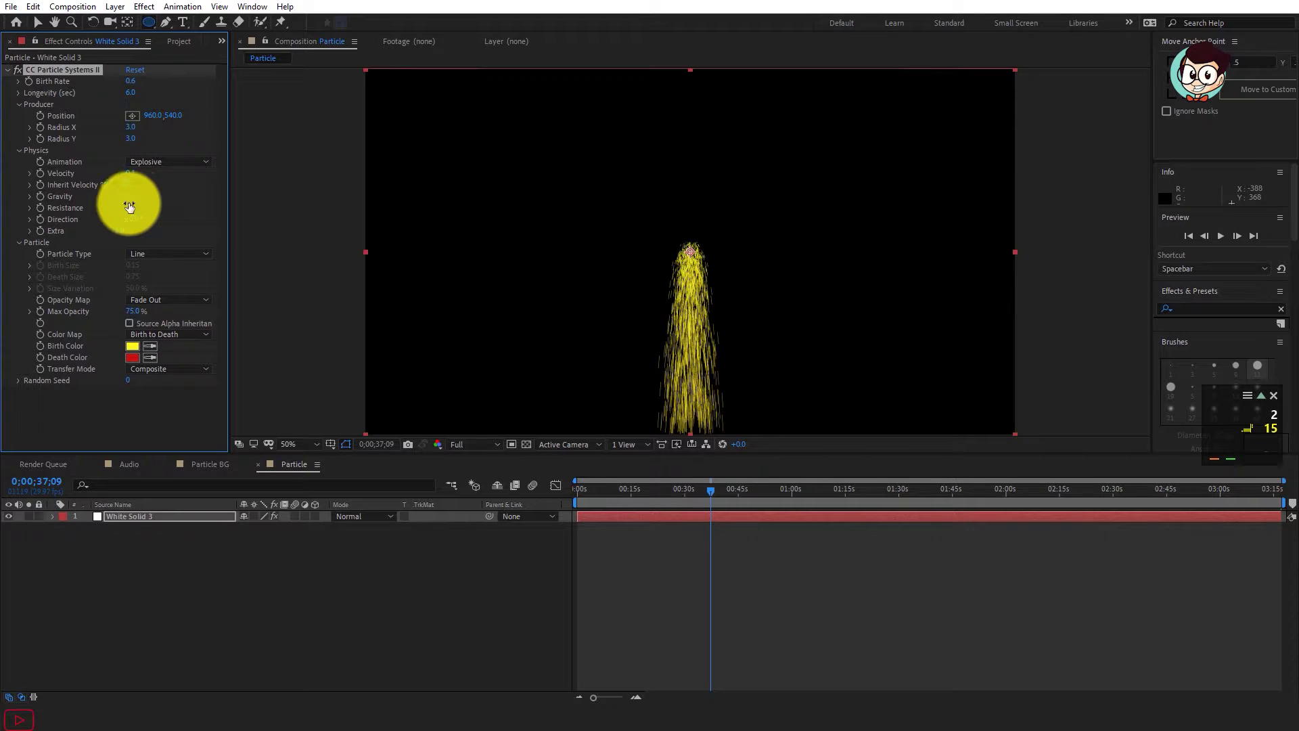
pyautogui.click(134, 202)
pyautogui.write('0')
pyautogui.press('Return')
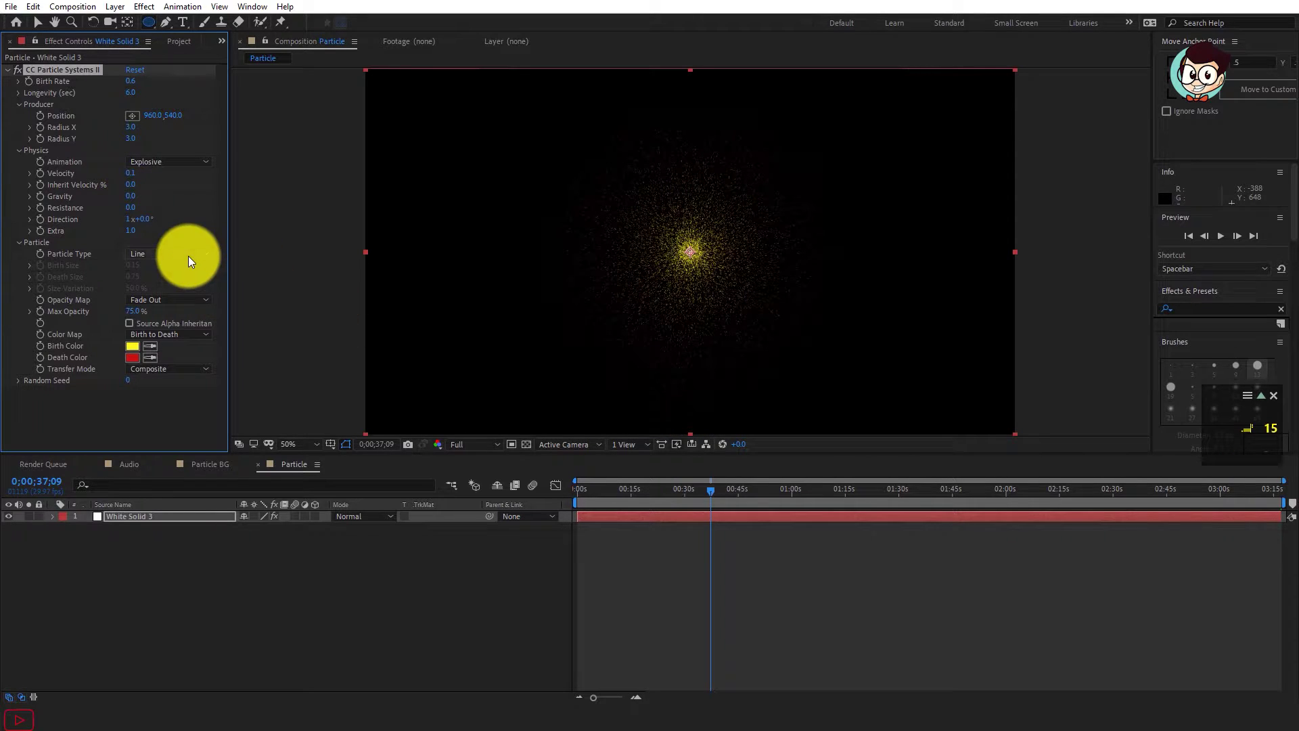
# Step: Make the particles TriPolygon with new Birth Size, Death Size 0.5 and Add transfer mode
pyautogui.click(193, 258)
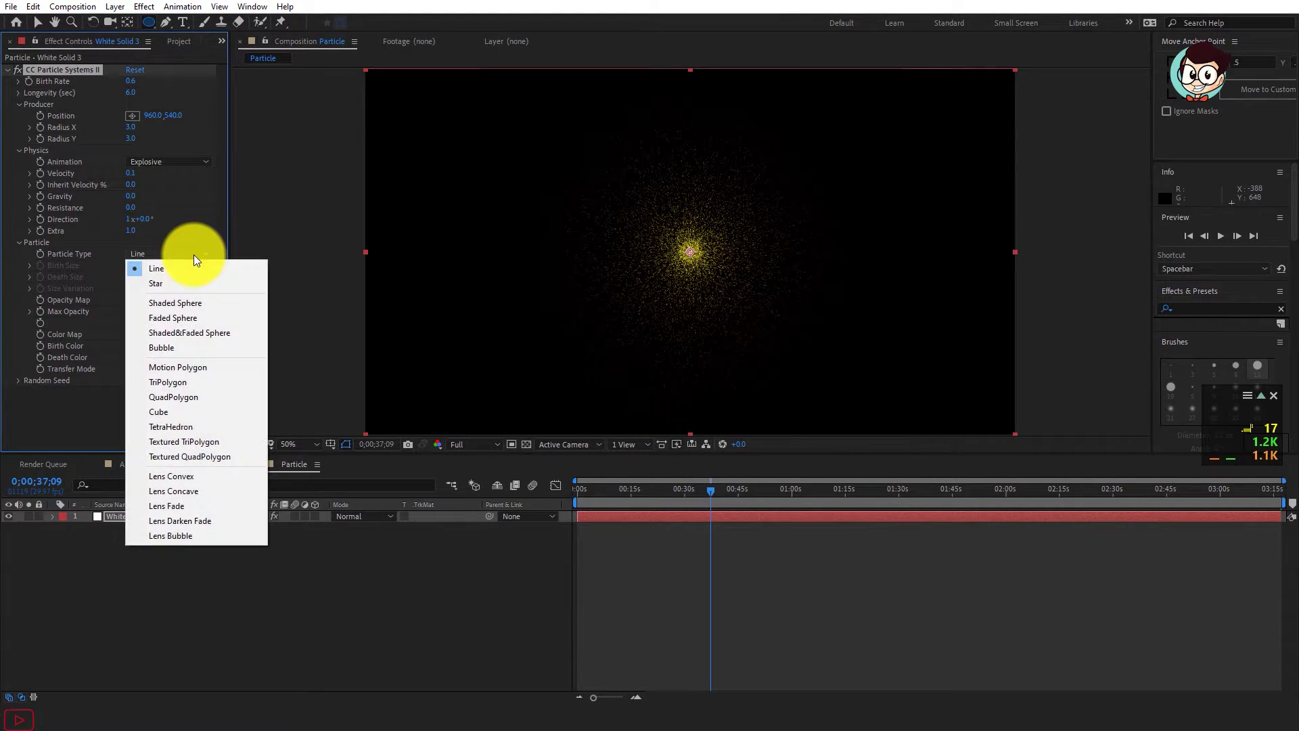
pyautogui.click(237, 379)
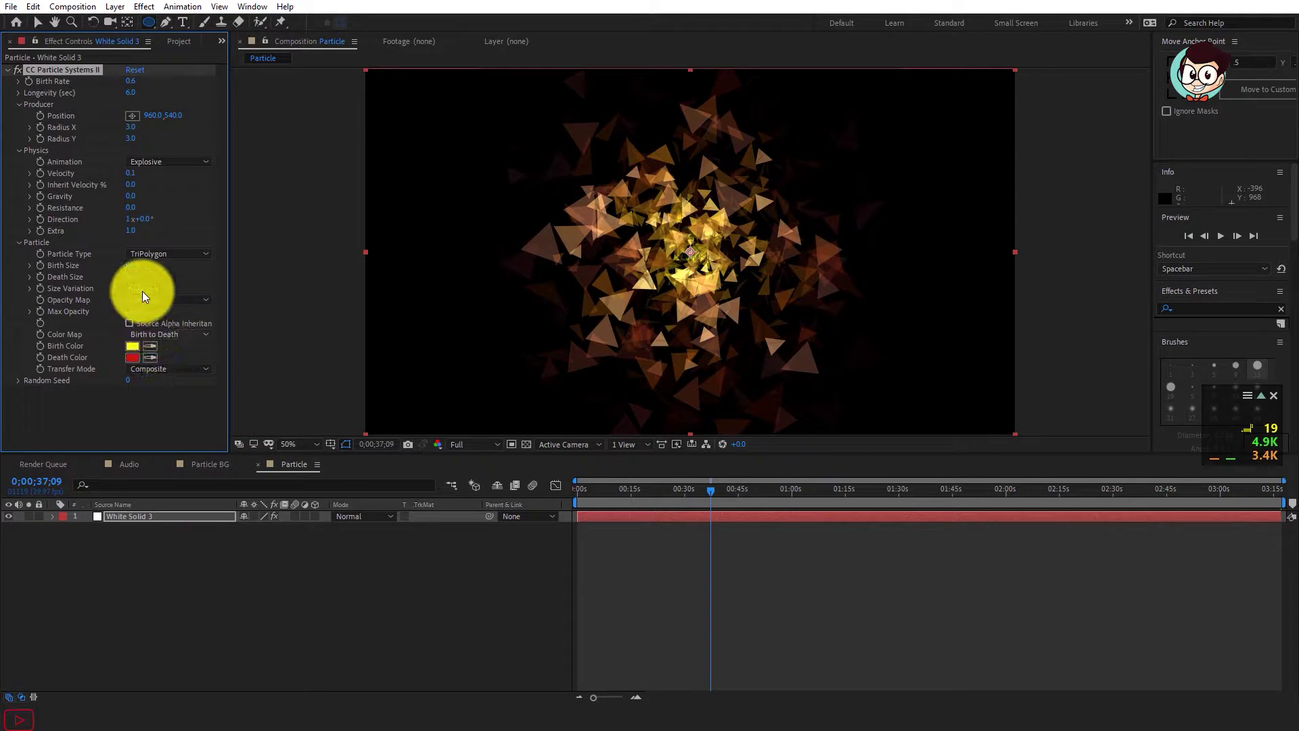
pyautogui.click(133, 265)
pyautogui.write('0.1')
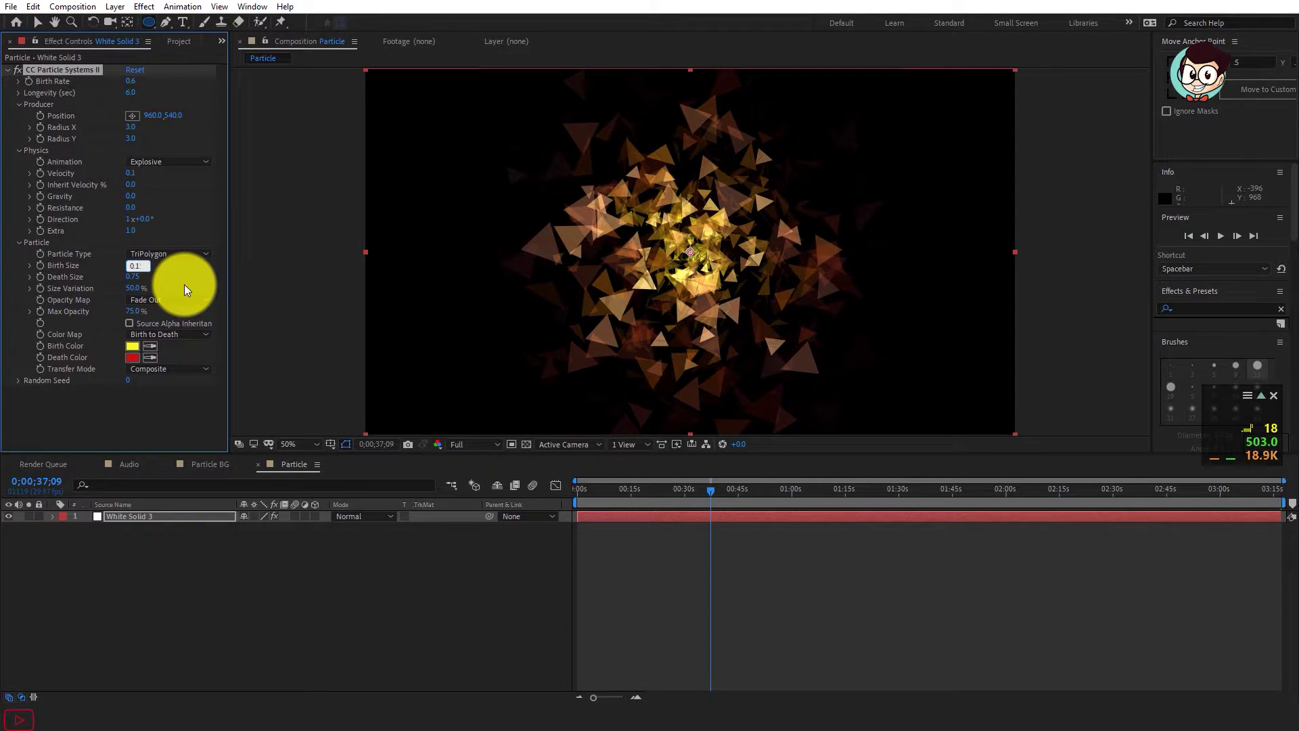
pyautogui.press('Return')
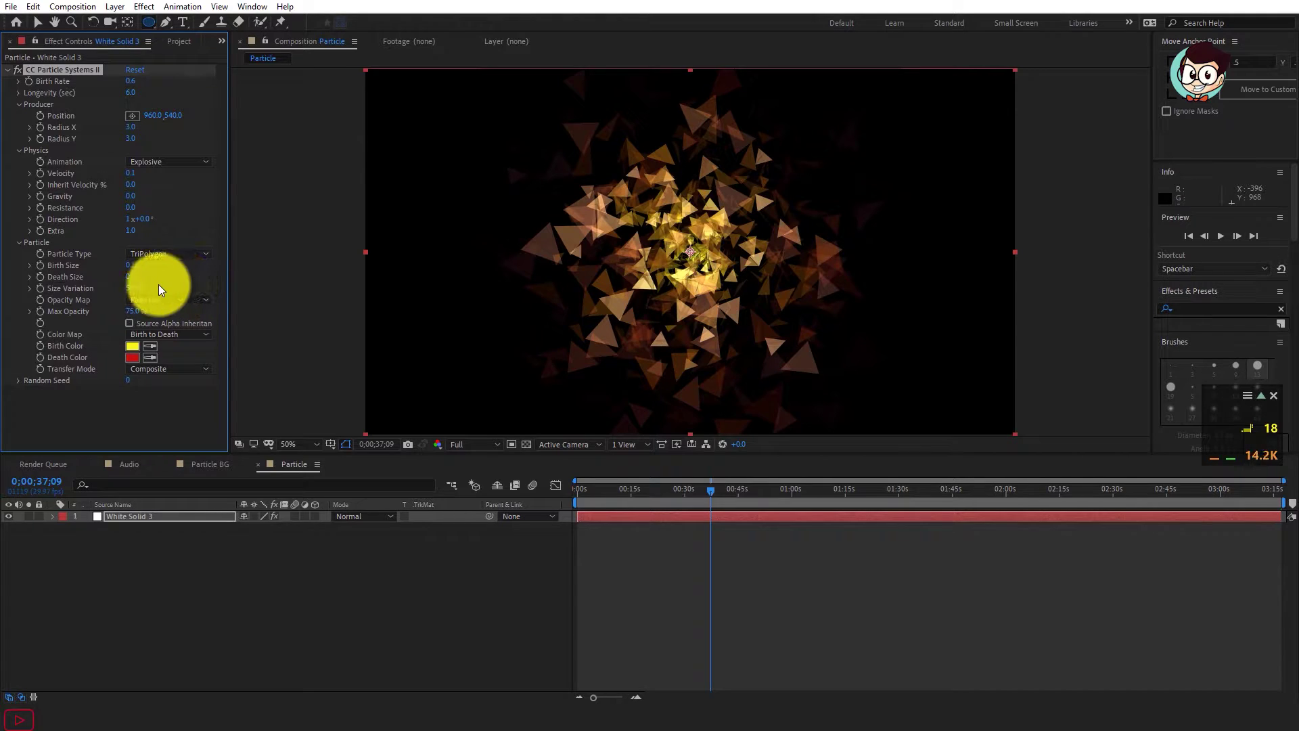
pyautogui.click(130, 277)
pyautogui.write('0.5')
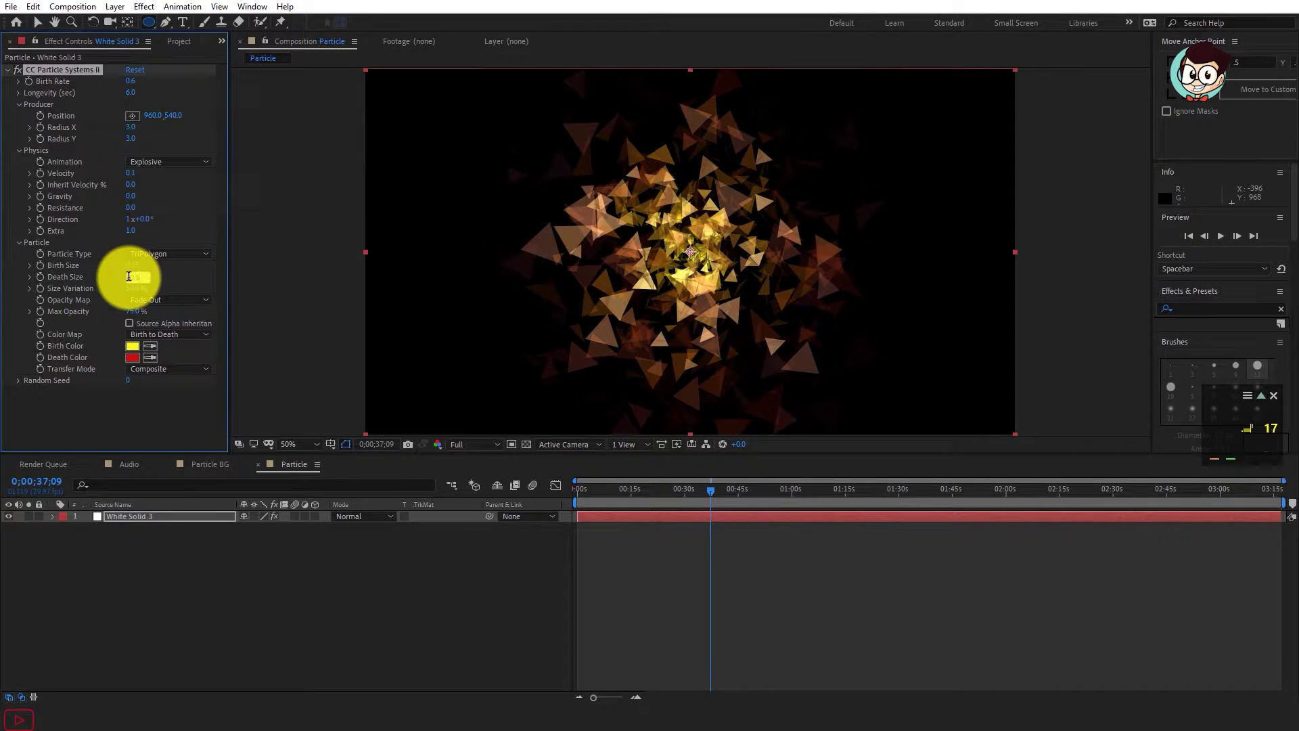
pyautogui.press('Return')
pyautogui.click(162, 384)
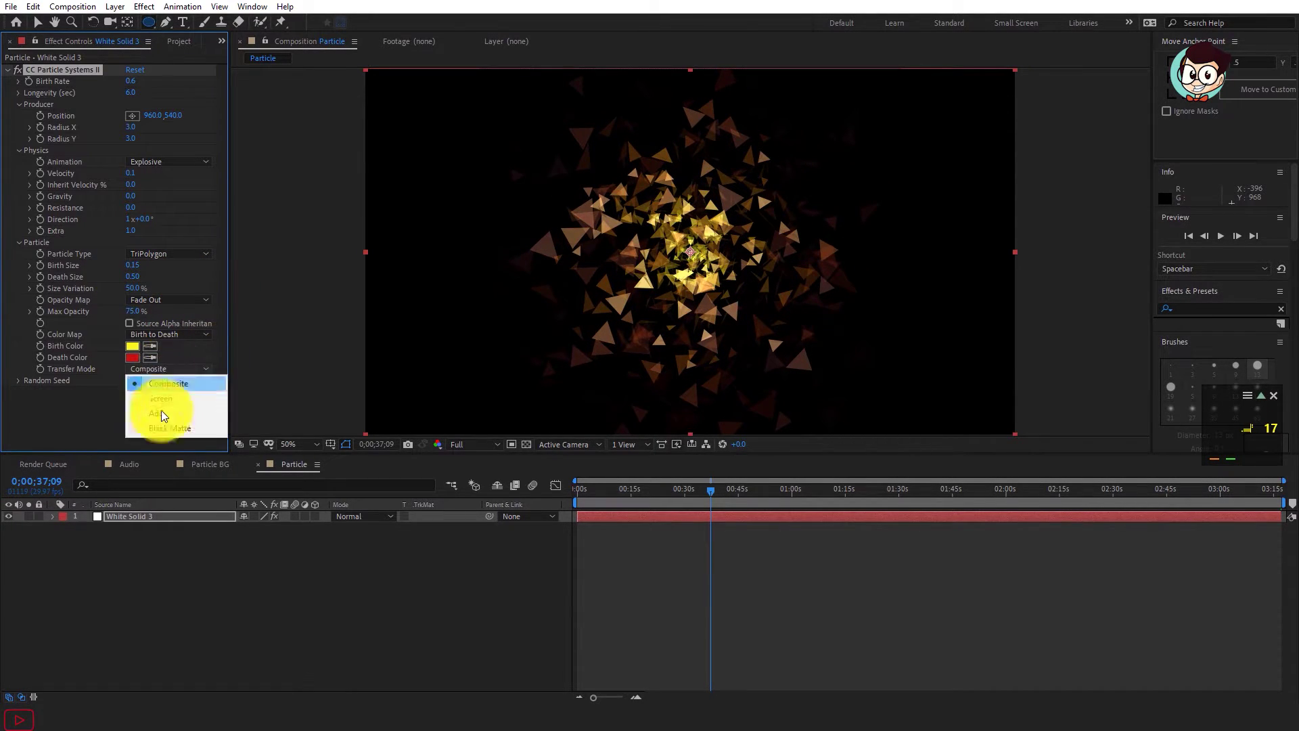
pyautogui.click(177, 414)
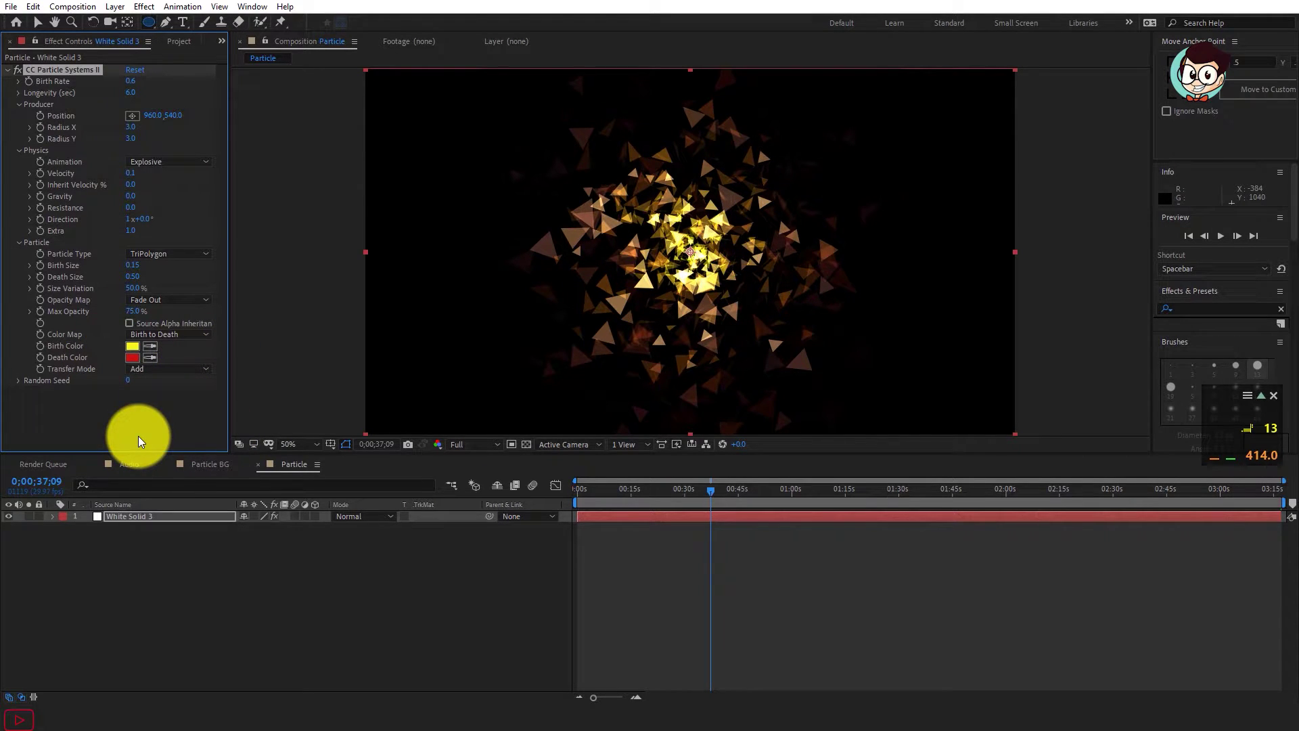
# Step: Apply Fast Box Blur to the particle layer with a blur radius of 2
pyautogui.click(1189, 308)
pyautogui.hotkey('ctrl', 'space')
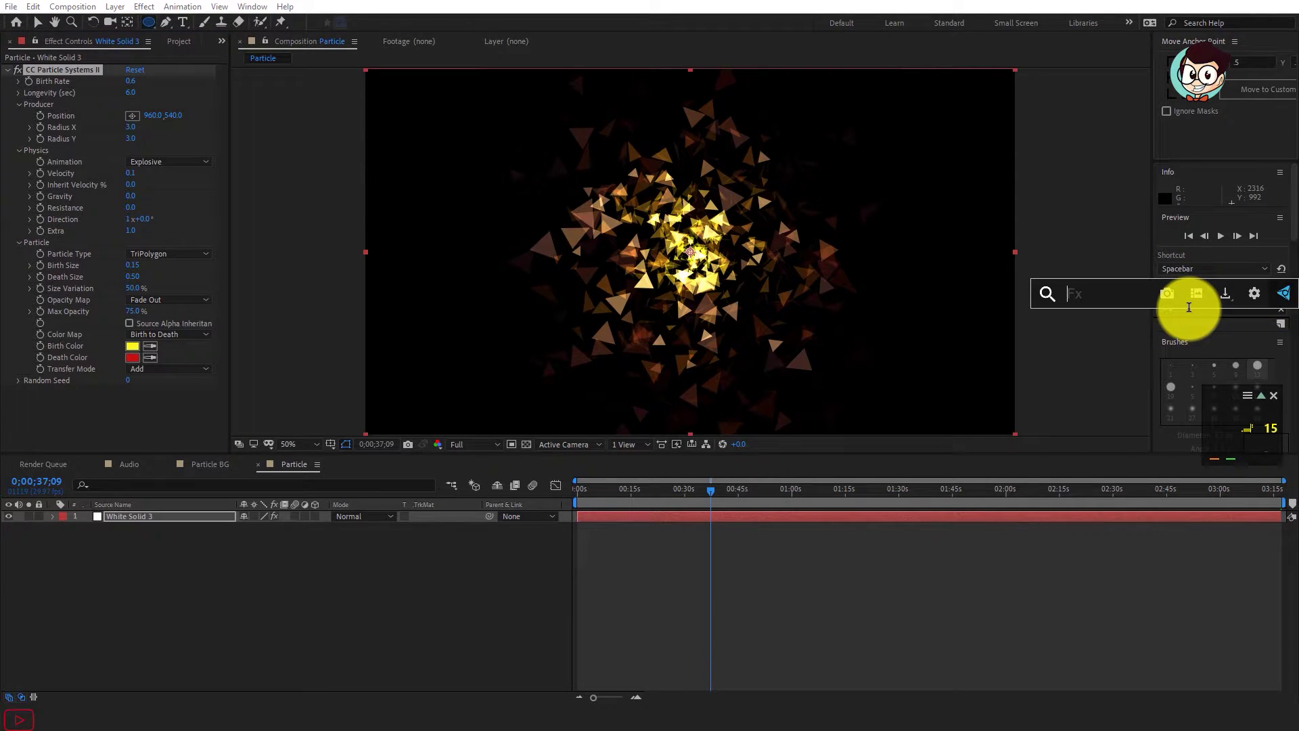
pyautogui.write('Fast')
pyautogui.press('Return')
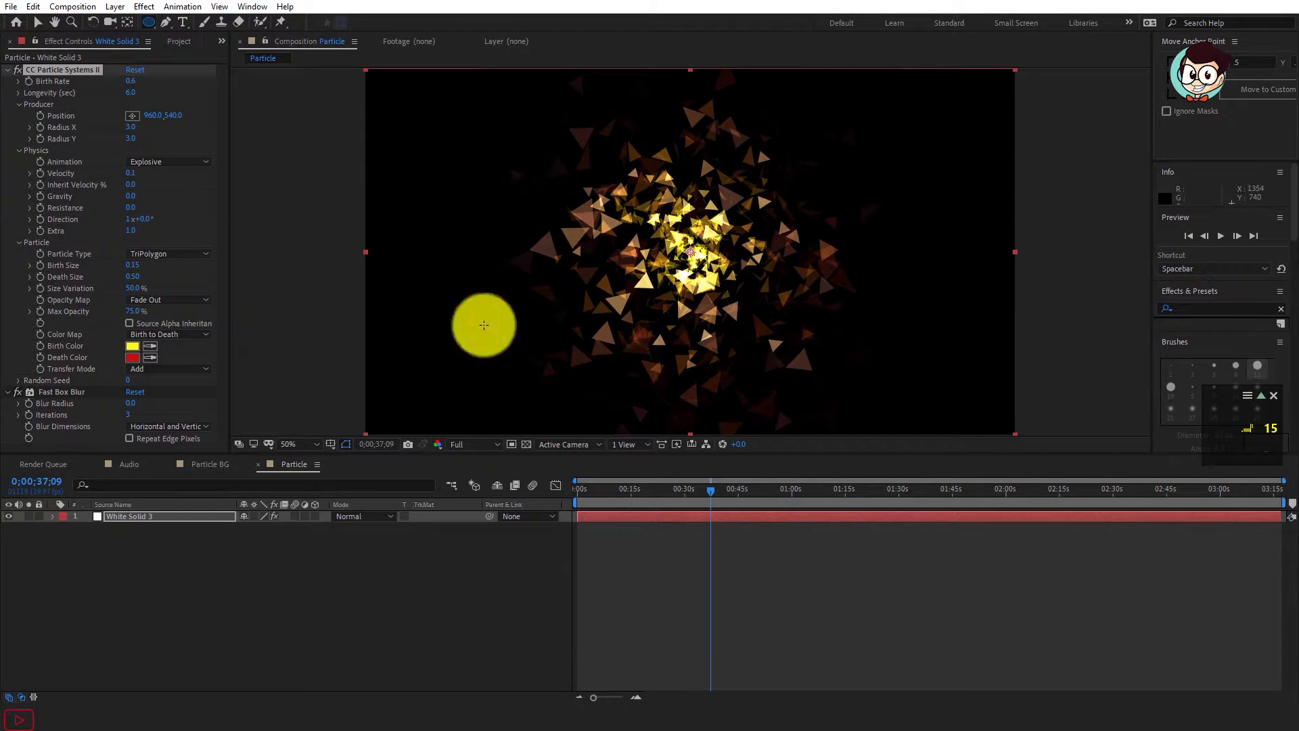
pyautogui.click(130, 403)
pyautogui.write('2')
pyautogui.click(197, 581)
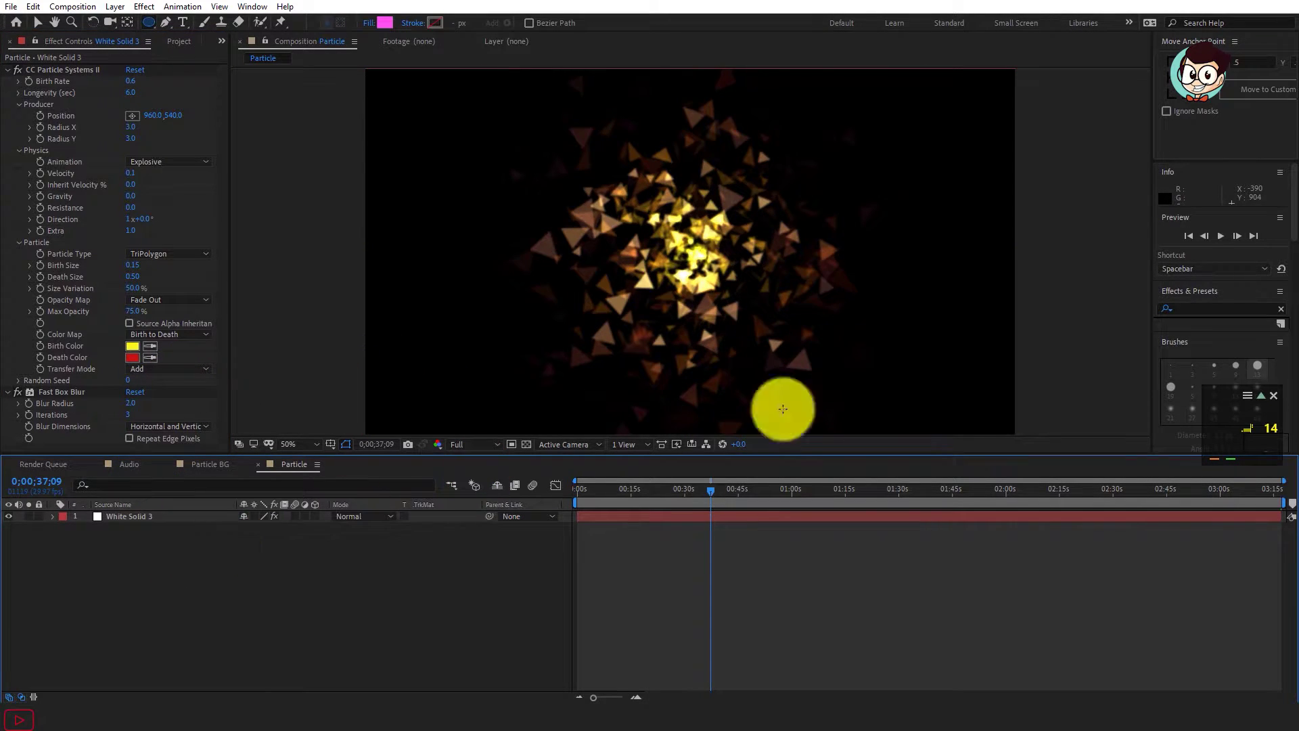
# Step: Add a Tint effect to the White Solid 3 particle layer
pyautogui.click(1199, 308)
pyautogui.hotkey('ctrl', 'space')
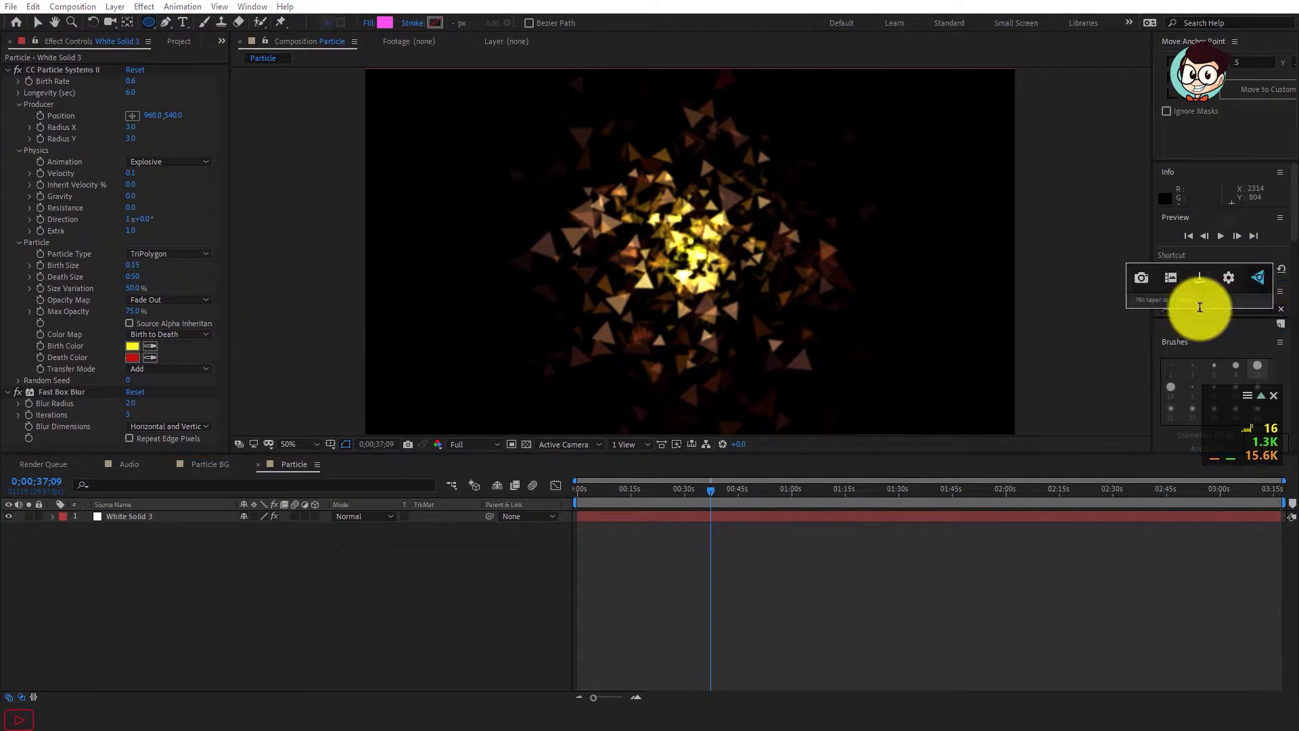
pyautogui.click(178, 517)
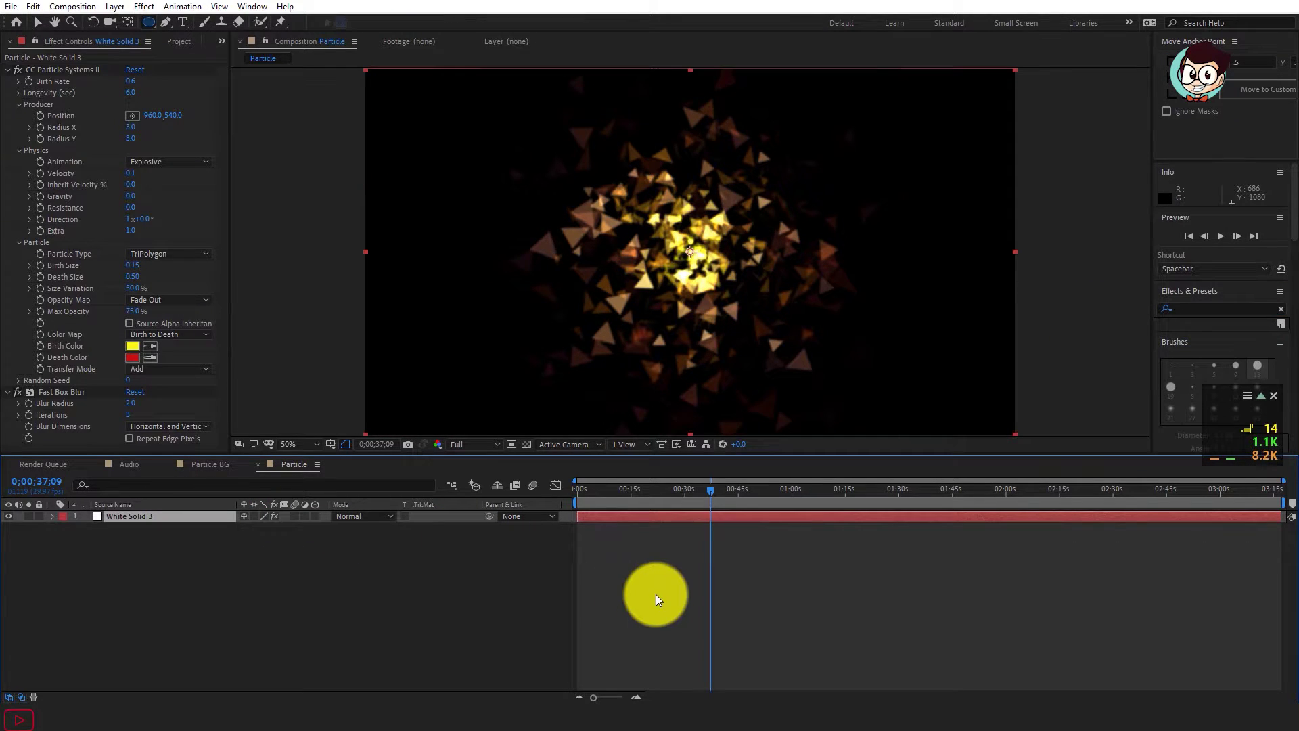
pyautogui.hotkey('ctrl', 'space')
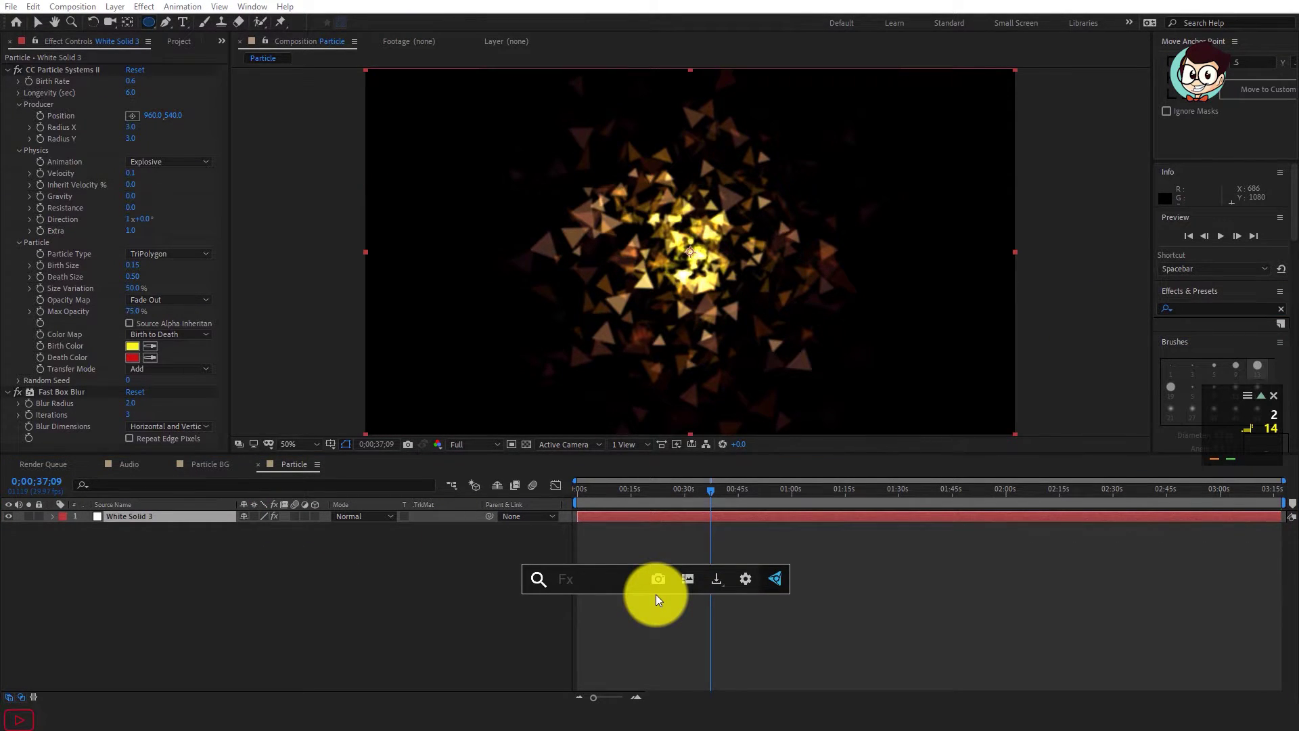
pyautogui.write('tint')
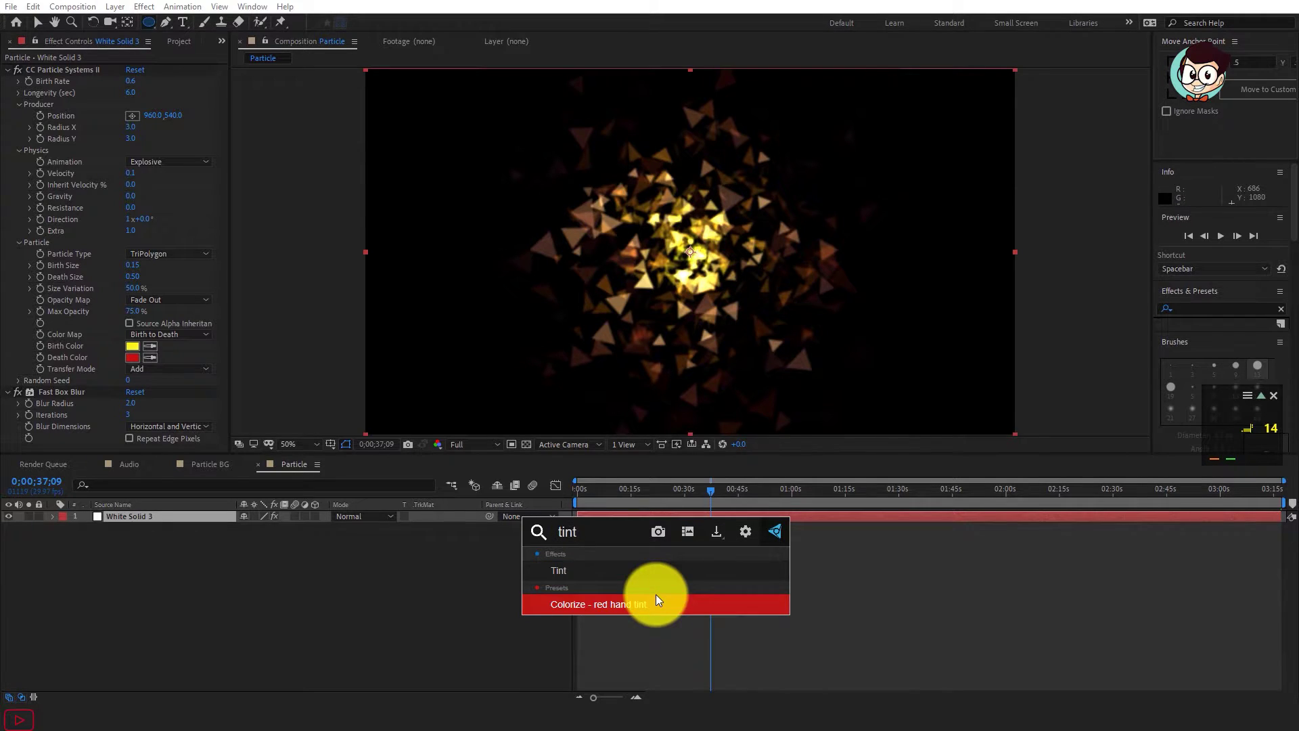
pyautogui.click(561, 579)
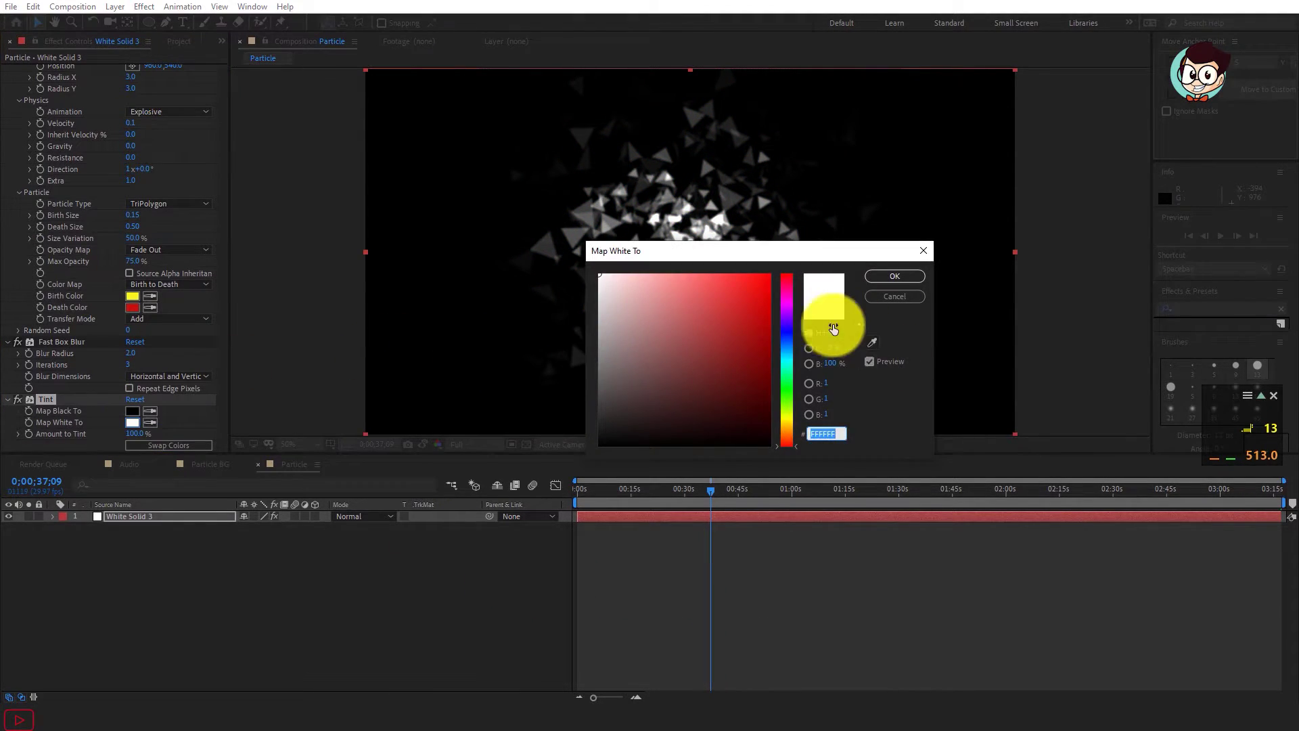
pyautogui.click(906, 299)
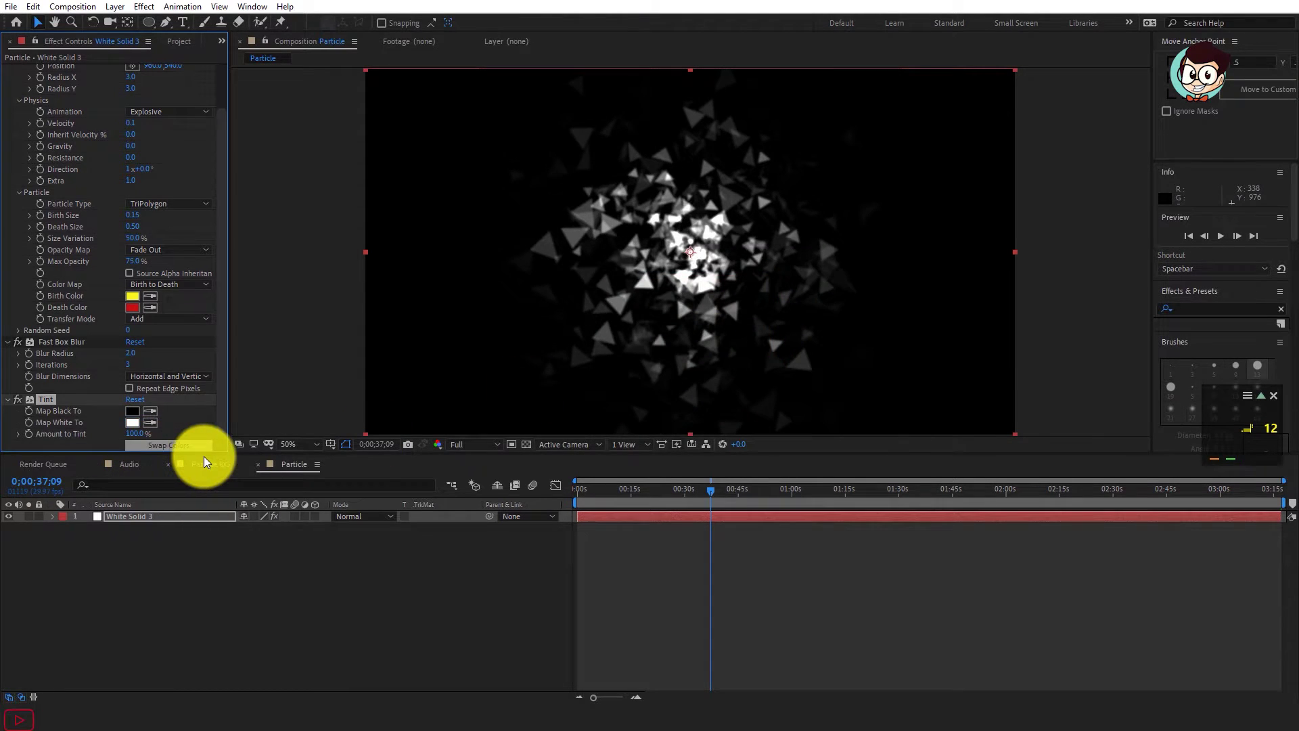
# Step: Look up the magenta Fill colour on White Solid 1 in the Particle BG comp
pyautogui.click(205, 462)
pyautogui.click(174, 527)
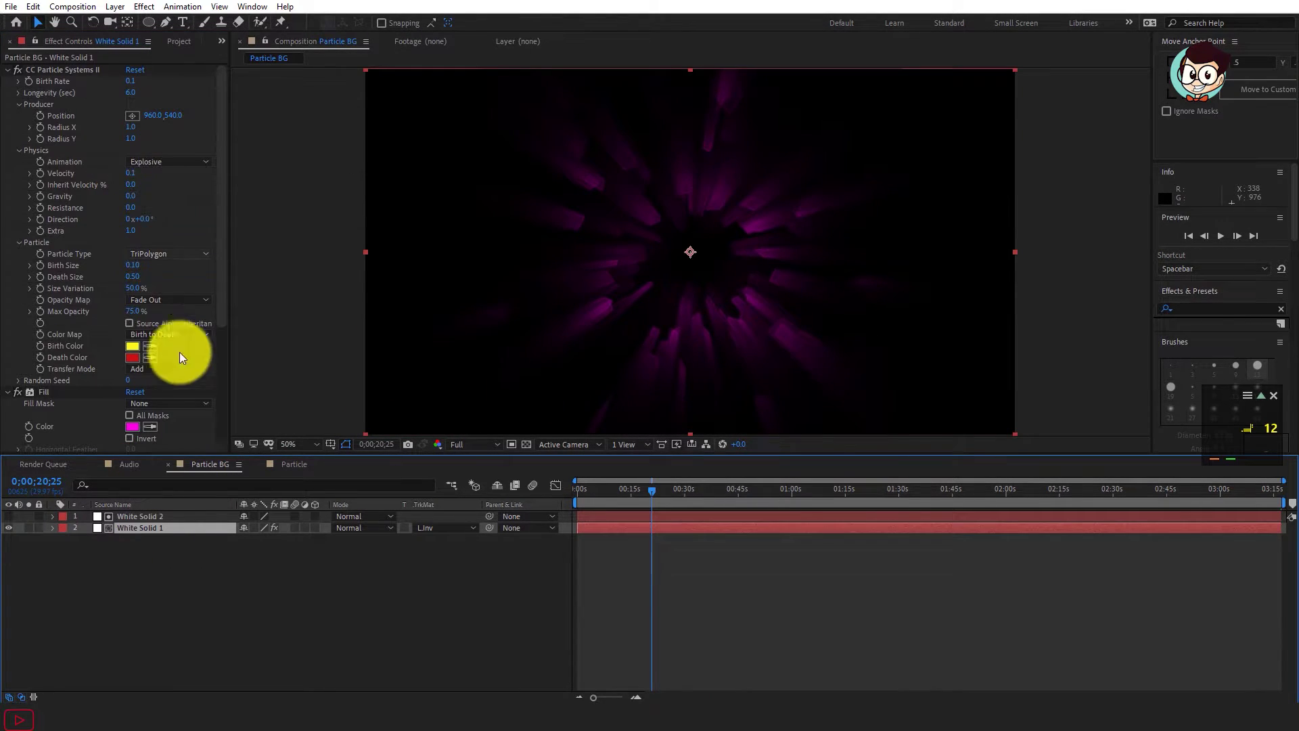
pyautogui.click(137, 426)
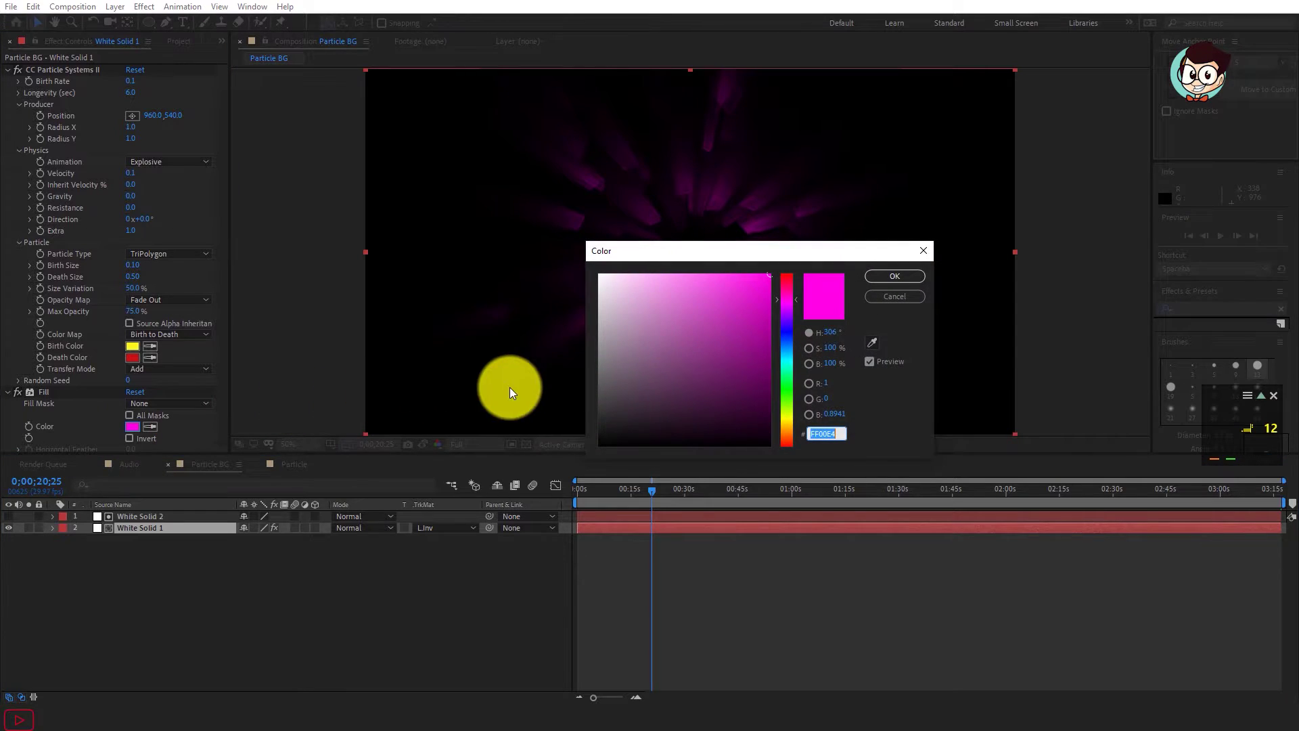
pyautogui.click(900, 299)
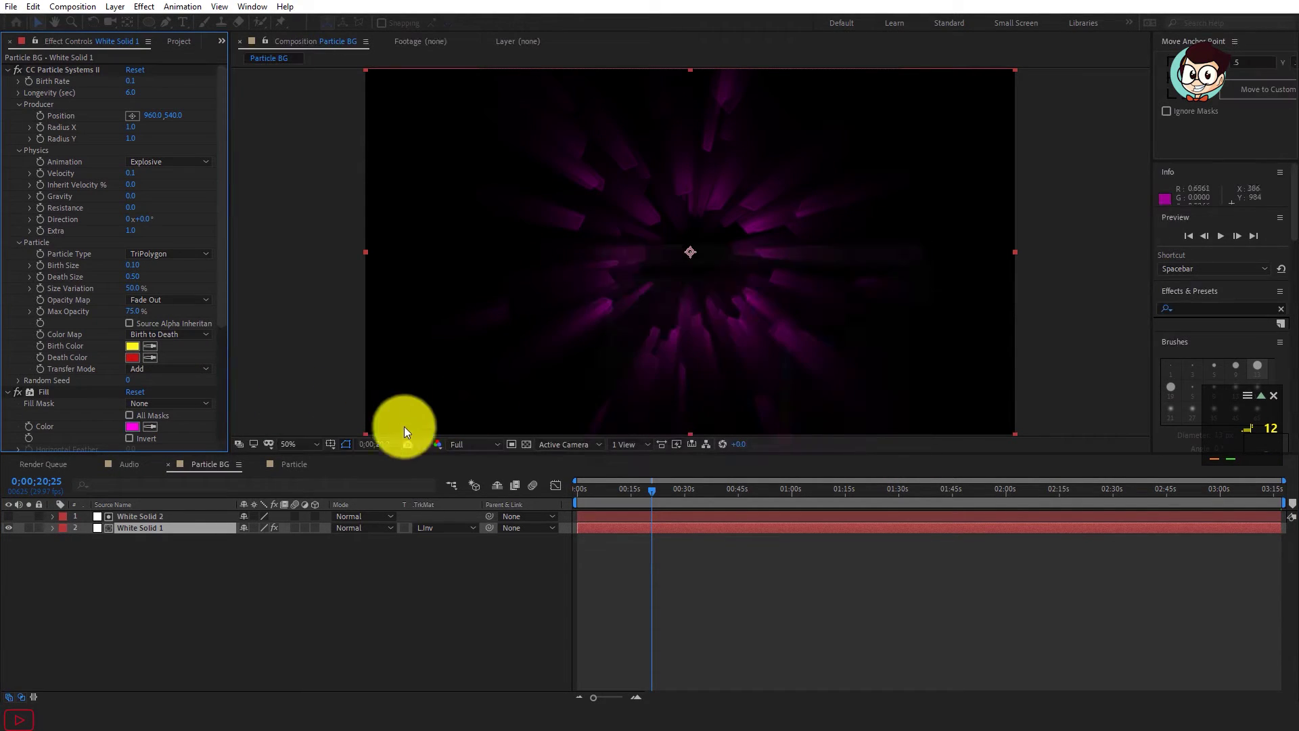
pyautogui.click(291, 467)
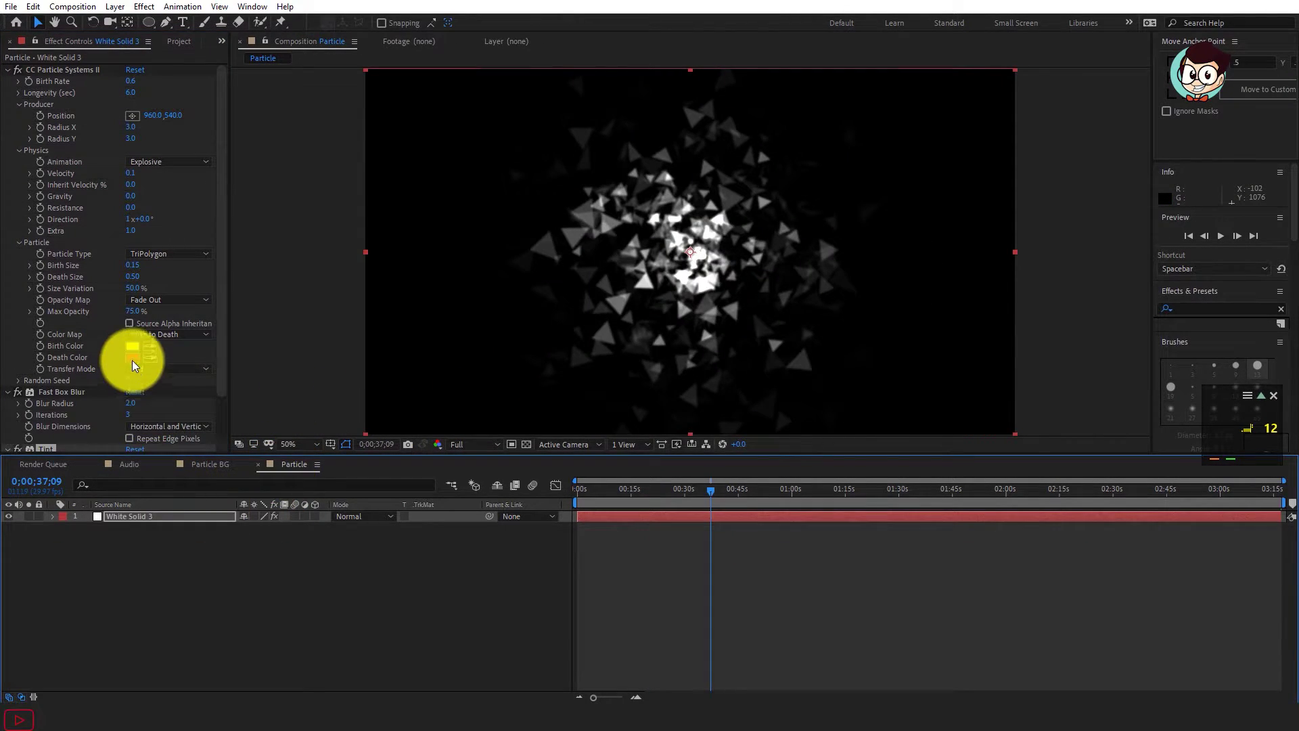
# Step: Set Tint's Map White To colour to magenta FF00E4
pyautogui.moveTo(224, 364); pyautogui.dragTo(225, 436)
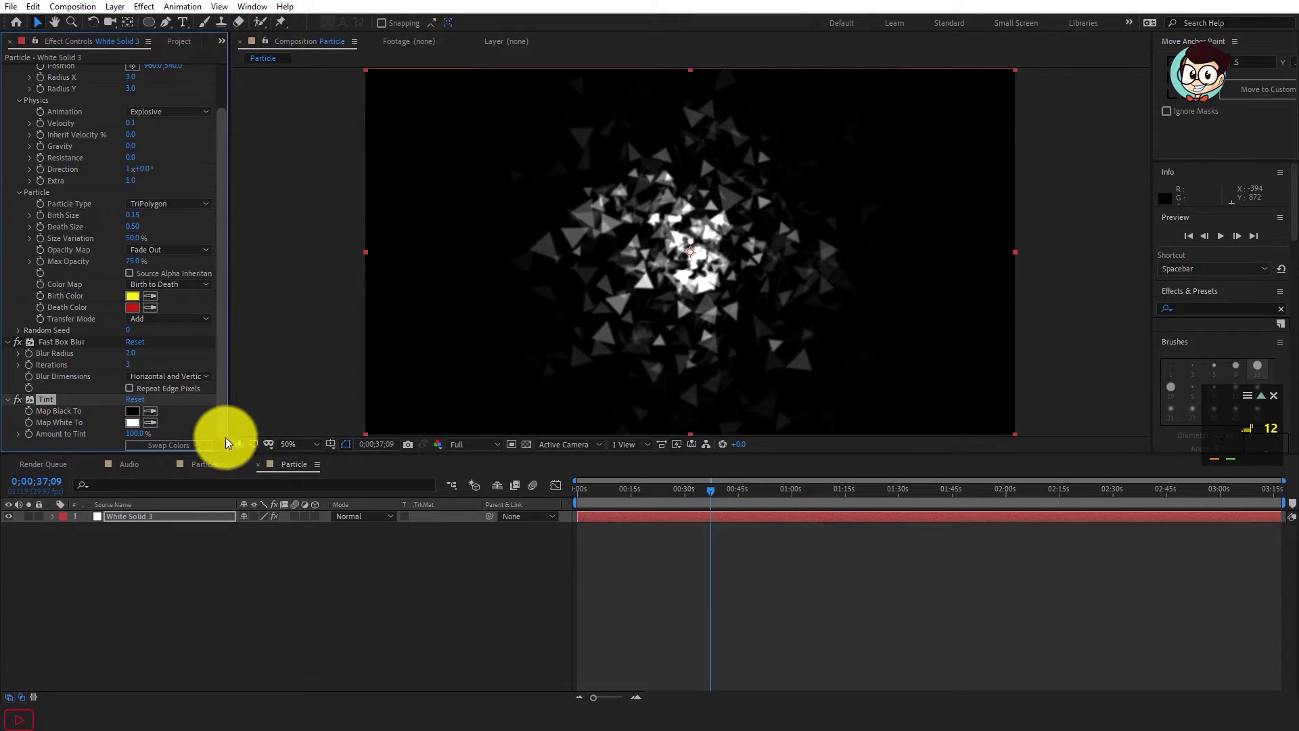
pyautogui.click(133, 422)
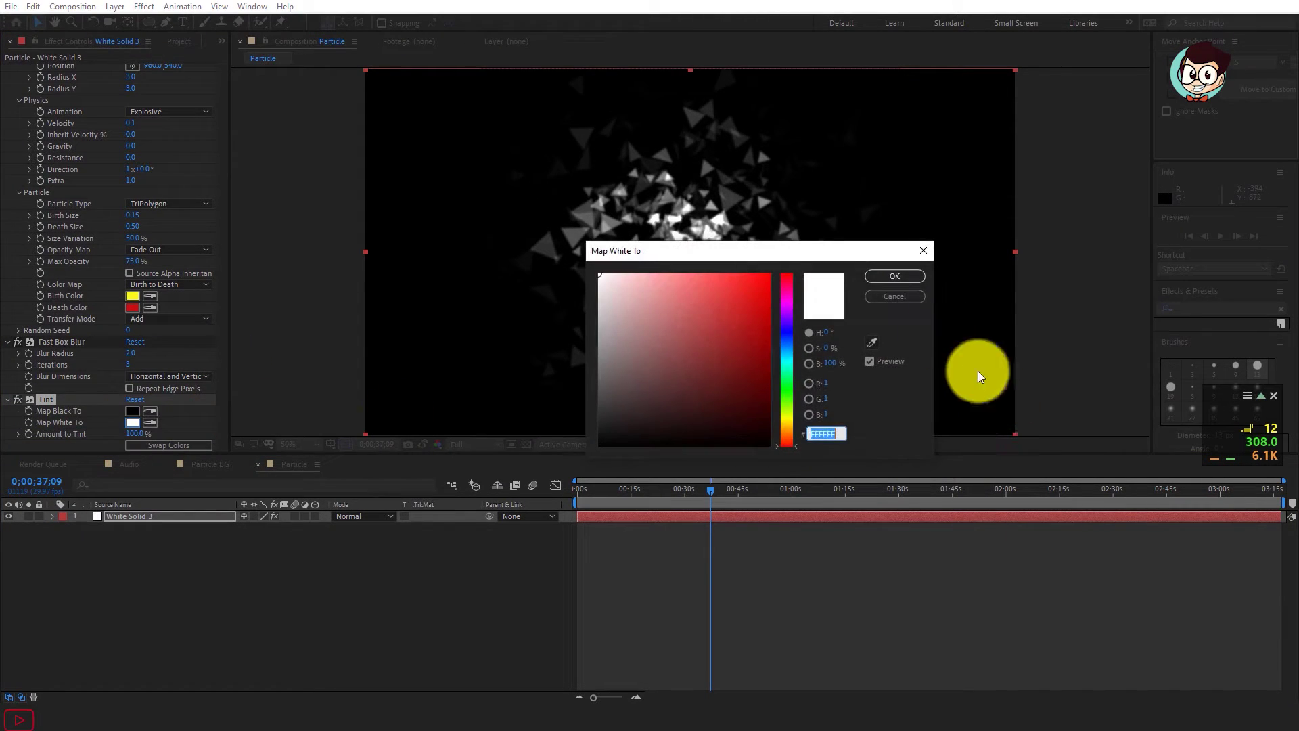
pyautogui.click(895, 282)
pyautogui.click(306, 578)
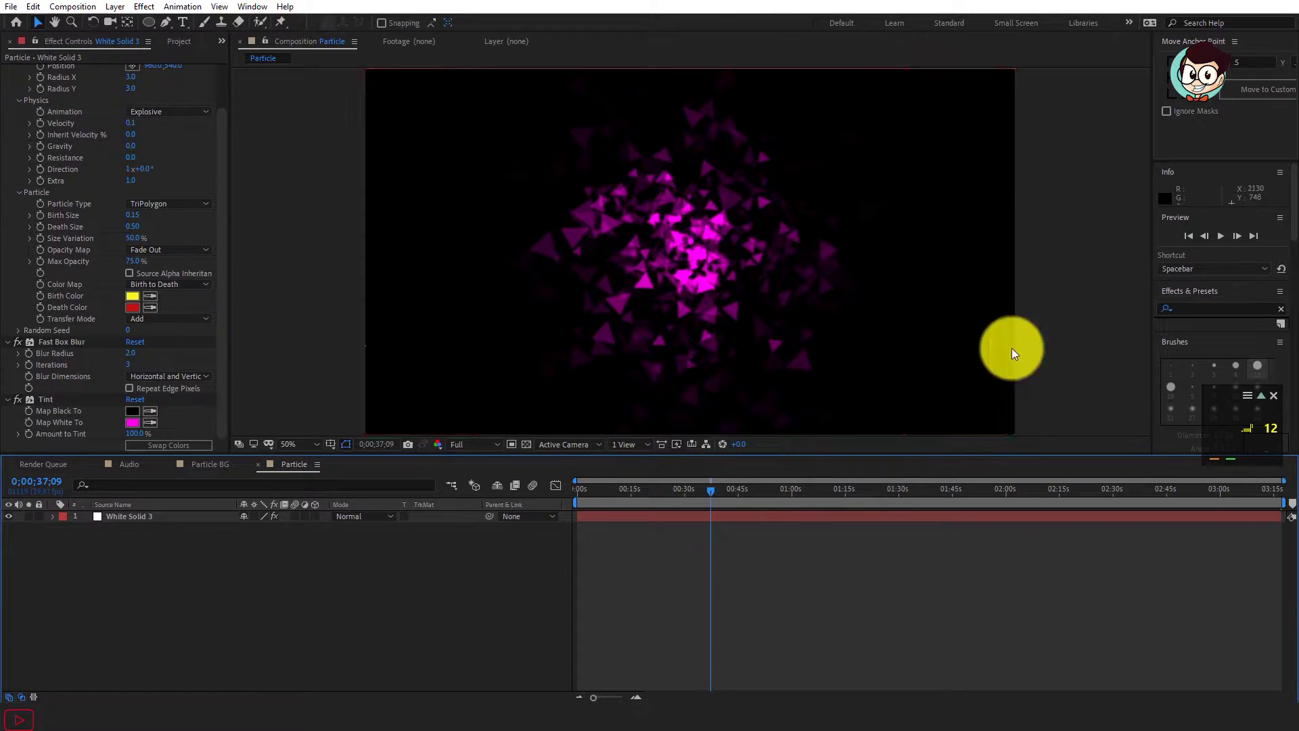
pyautogui.click(182, 518)
pyautogui.hotkey('ctrl', 'space')
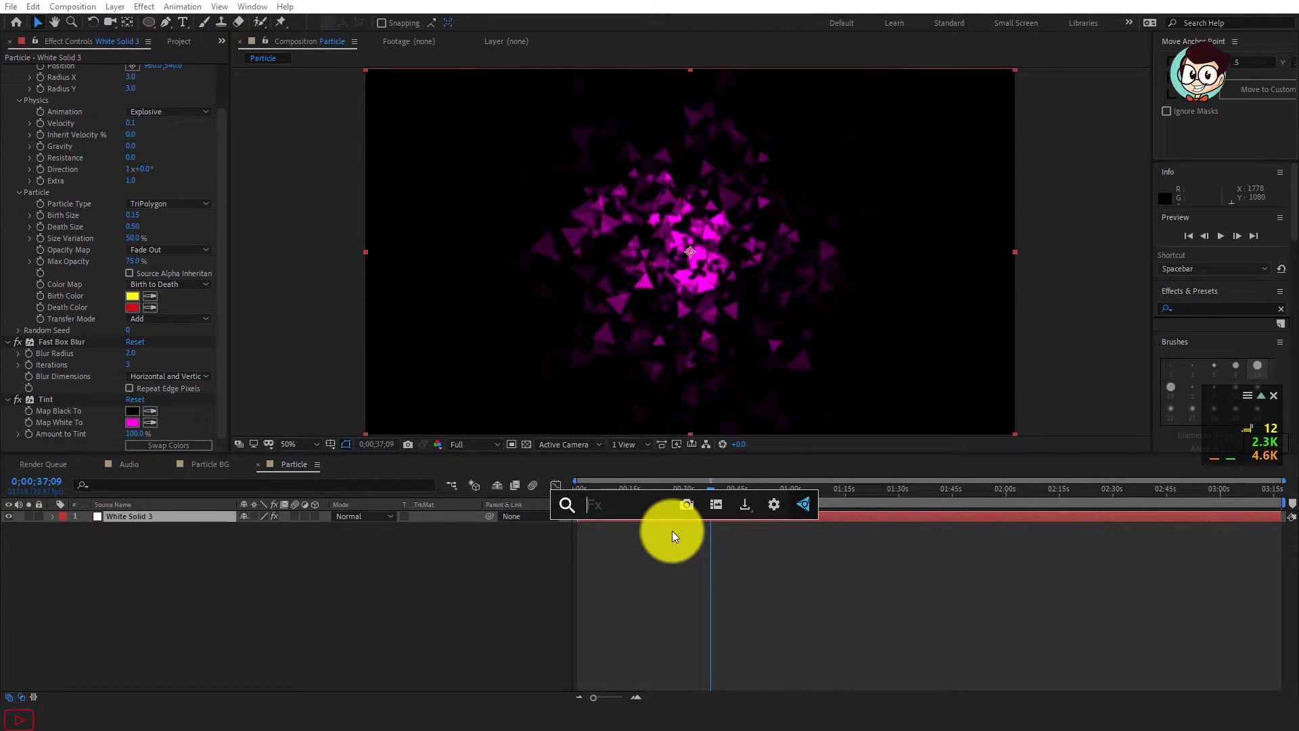
# Step: Apply Find Edges to the particles, inverted, with 30% Blend With Original
pyautogui.write('find')
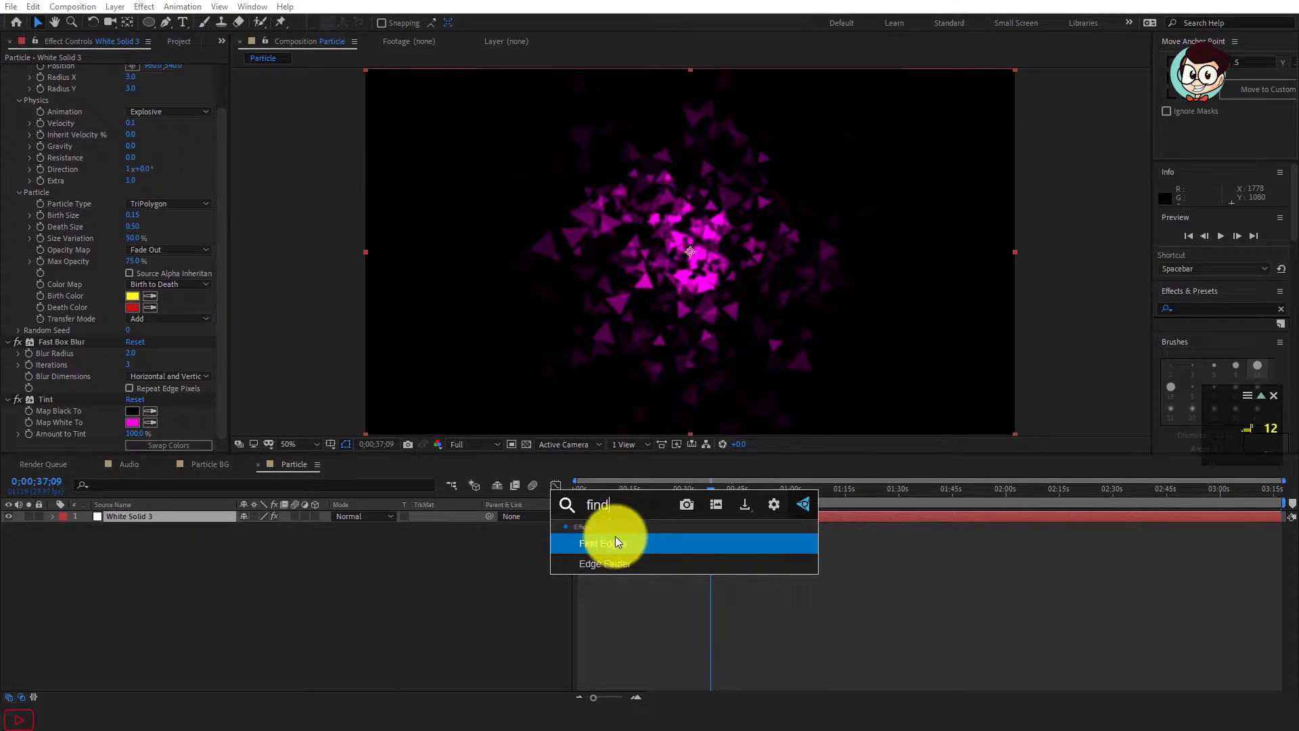
pyautogui.click(619, 542)
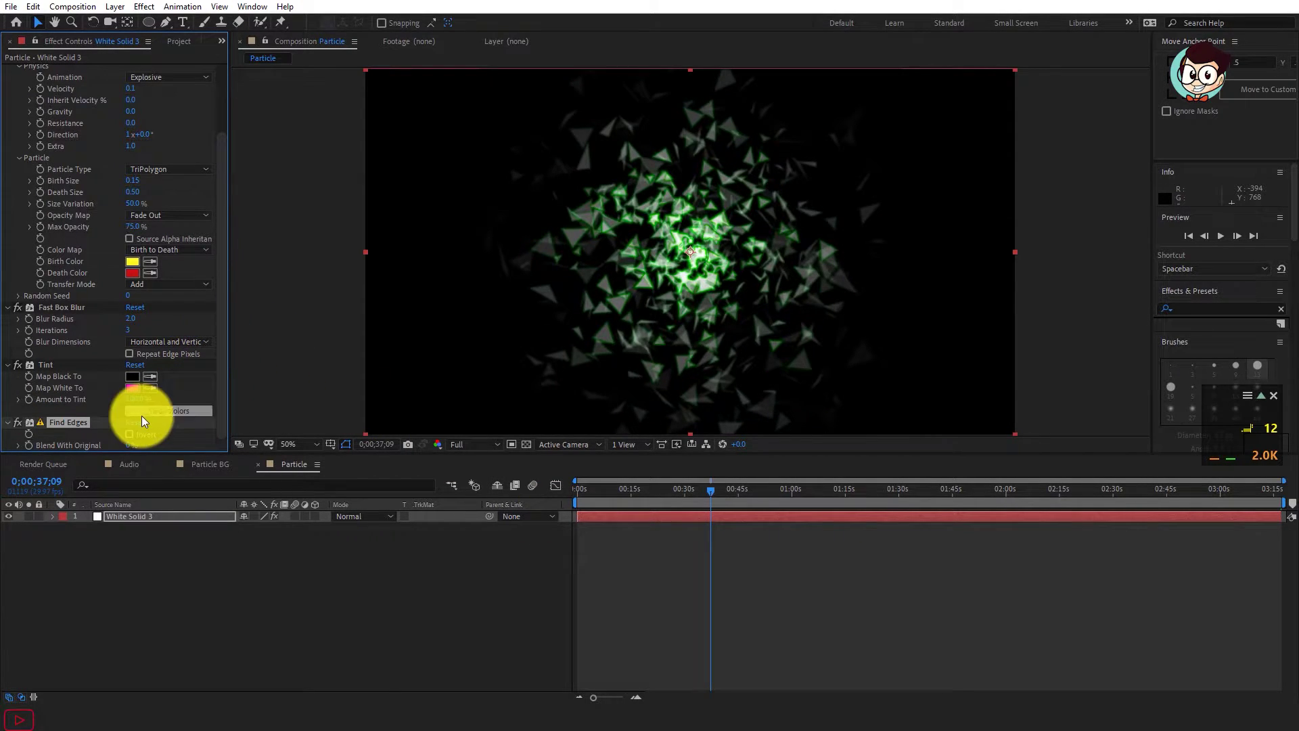
pyautogui.click(132, 433)
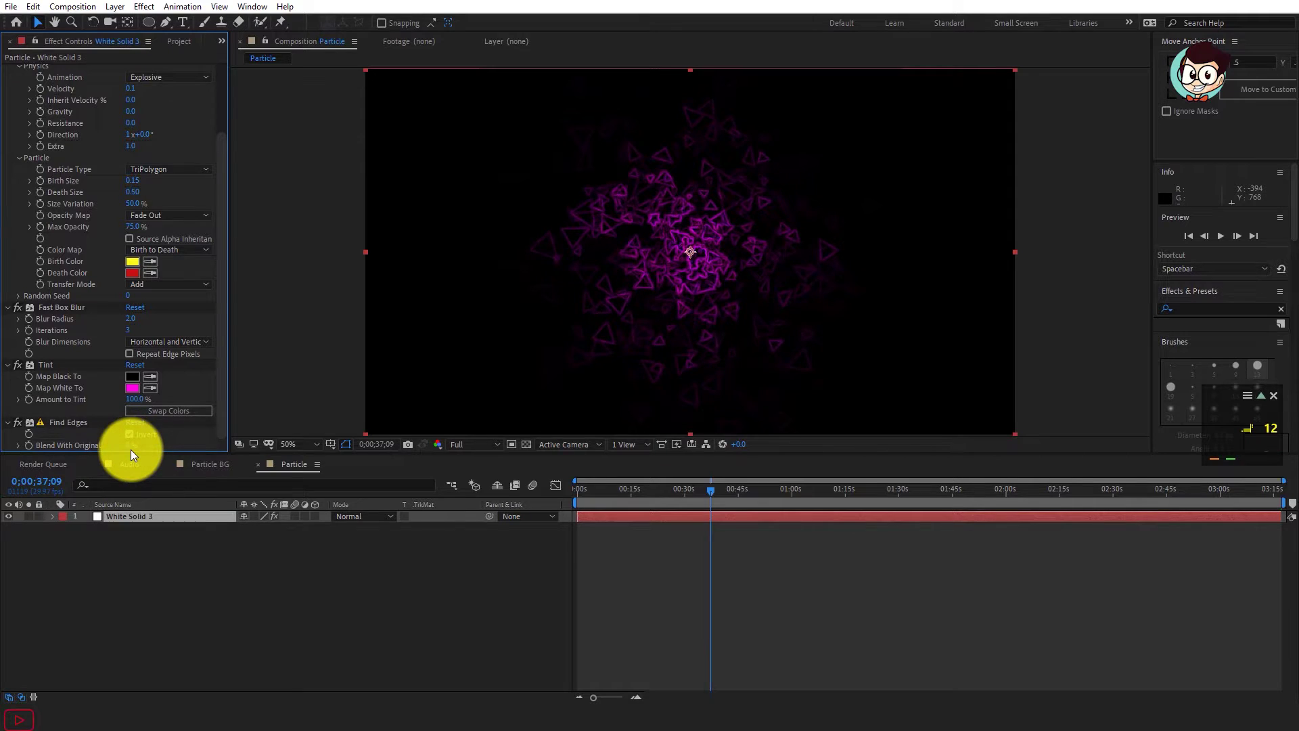
pyautogui.click(129, 449)
pyautogui.write('30')
pyautogui.press('Return')
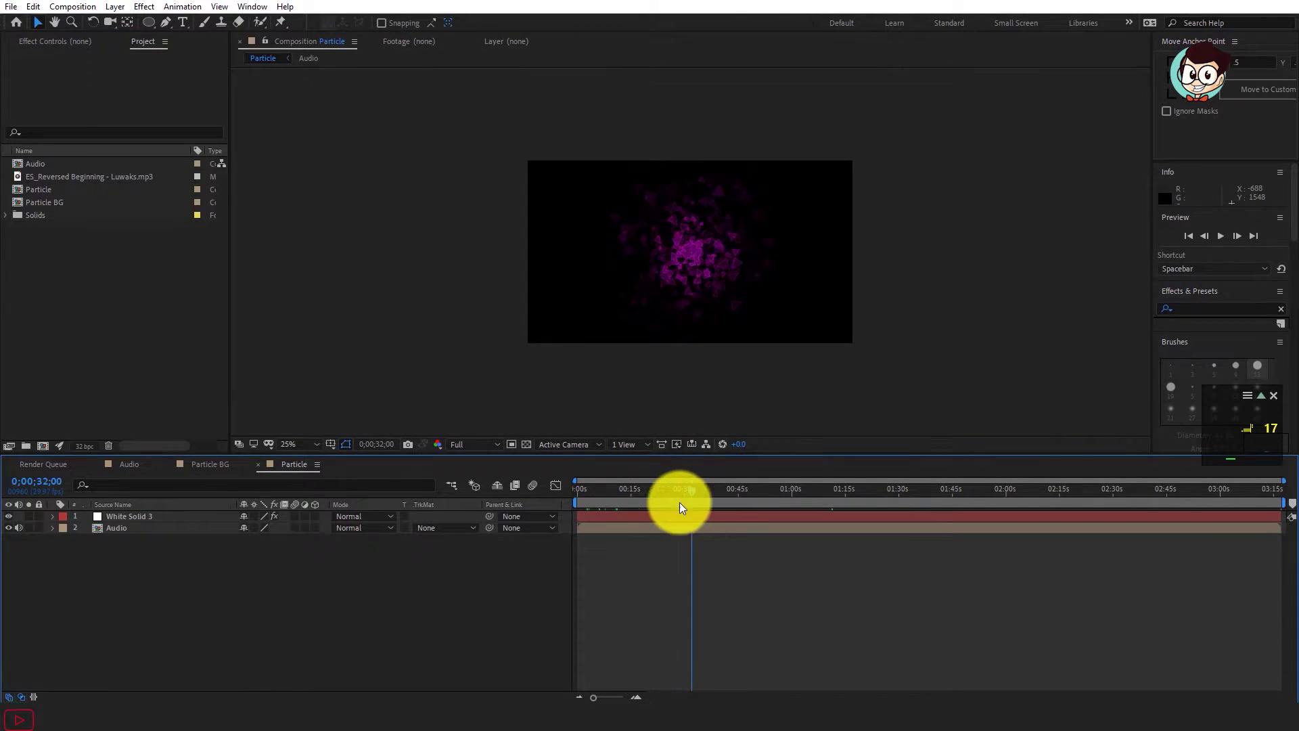
# Step: Scrub the timeline to preview the particles and reselect White Solid 3
pyautogui.moveTo(679, 502)
pyautogui.mouseDown()
pyautogui.moveTo(613, 505)
pyautogui.moveTo(687, 505)
pyautogui.mouseUp()
pyautogui.scroll(2, 693, 296)
pyautogui.click(638, 515)
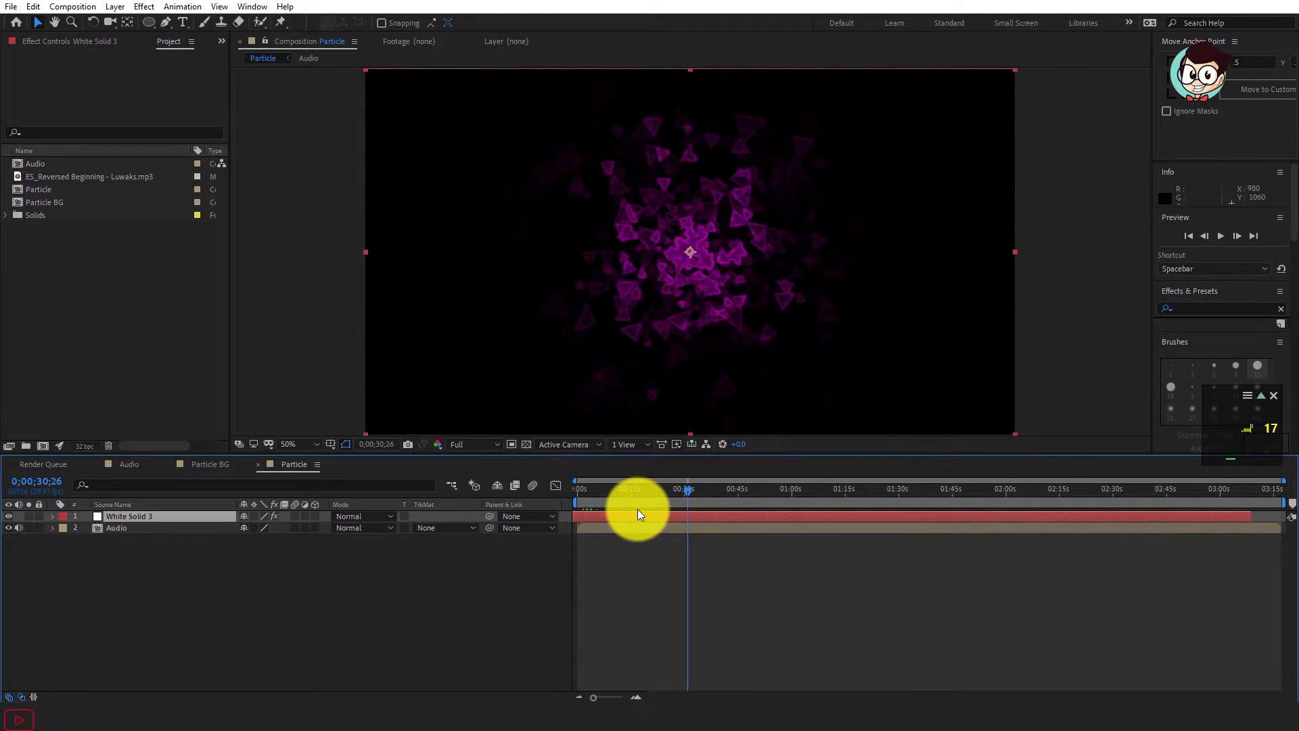
# Step: At 0;00;19;04, add a new white solid, White Solid 5, above the particle layer
pyautogui.click(645, 500)
pyautogui.rightClick(190, 579)
pyautogui.moveTo(241, 431)
pyautogui.click(427, 473)
pyautogui.press('Return')
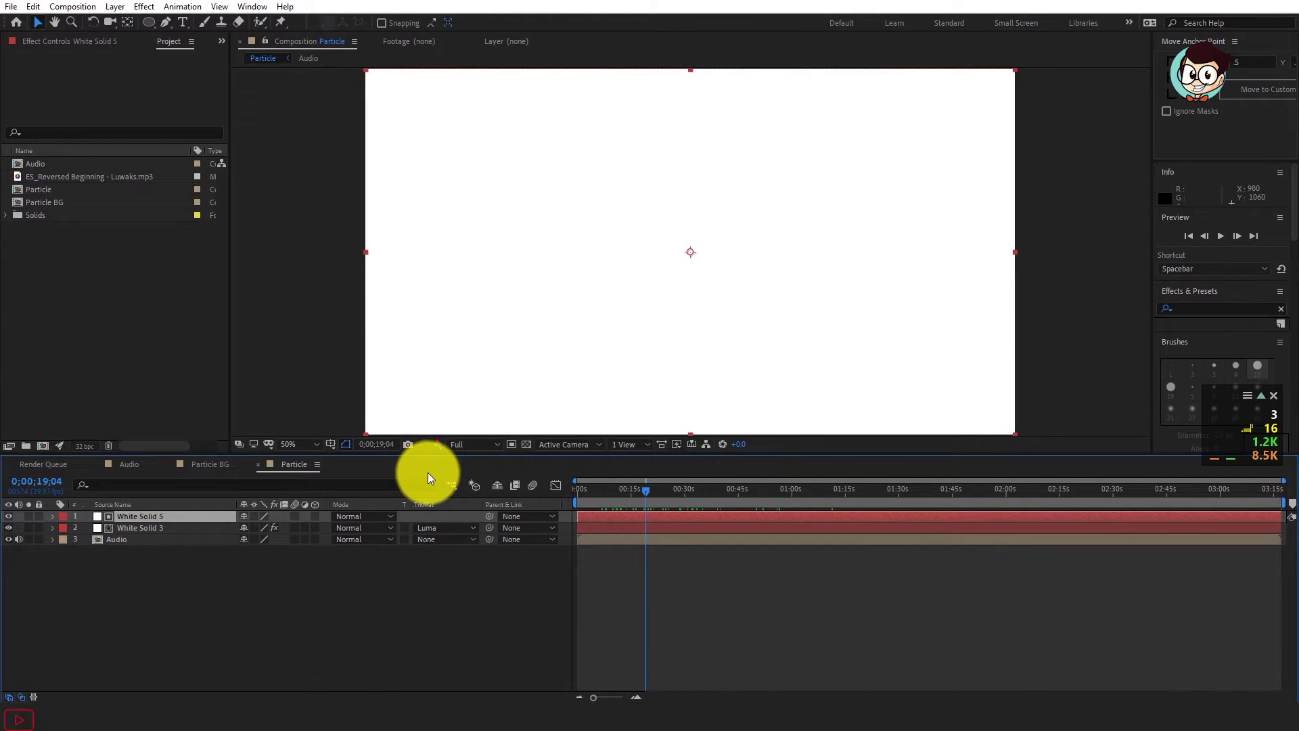
pyautogui.click(149, 21)
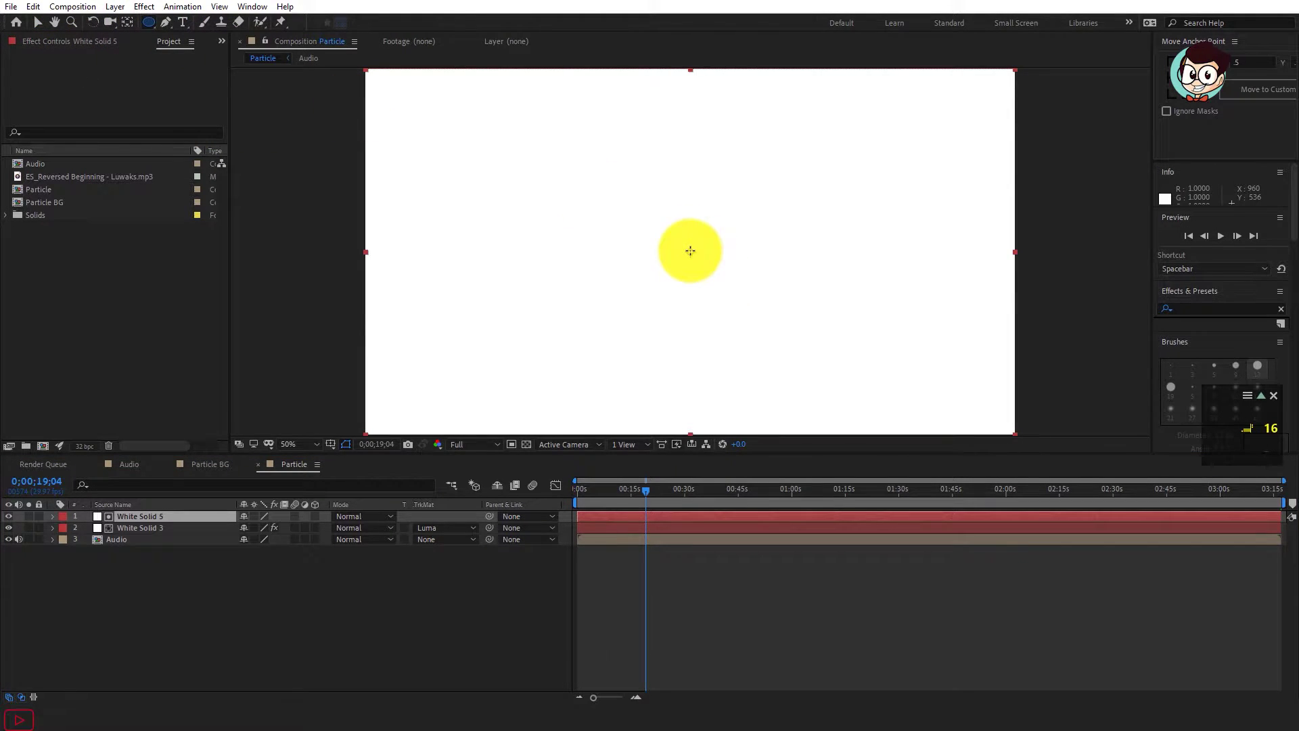
# Step: Draw a small centre circle mask and a large circle mask on White Solid 5 at 25% zoom
pyautogui.moveTo(690, 251); pyautogui.dragTo(640, 208)
pyautogui.hotkey('ctrl', 'z')
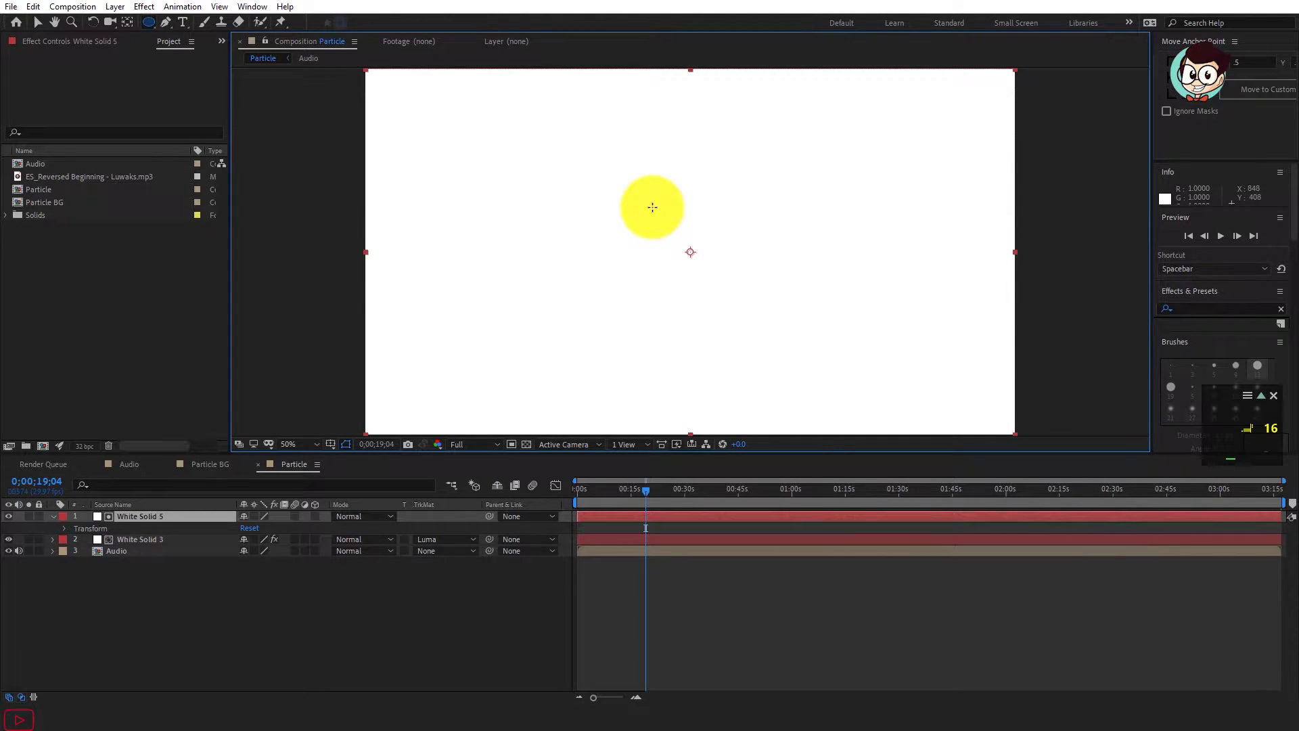
pyautogui.moveTo(653, 207); pyautogui.dragTo(733, 295)
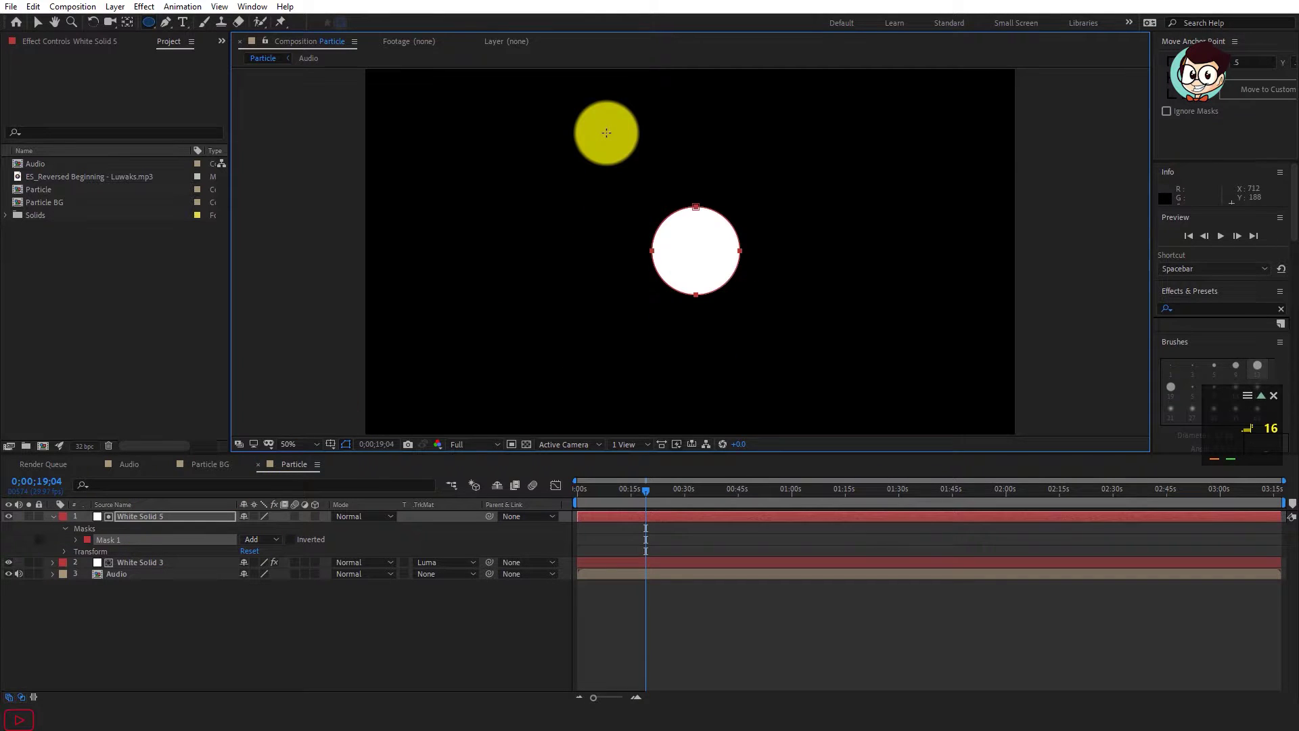
pyautogui.press(',')
pyautogui.moveTo(586, 150); pyautogui.dragTo(791, 364)
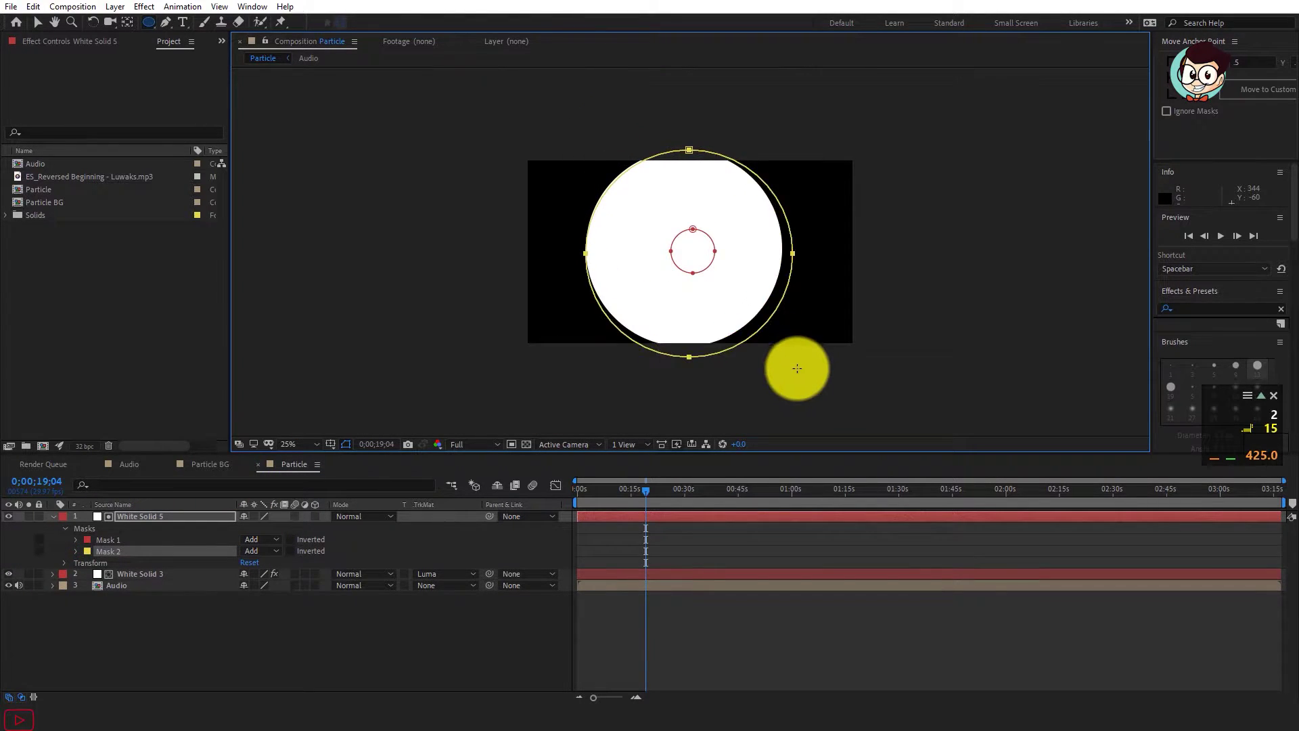
pyautogui.moveTo(792, 364); pyautogui.dragTo(713, 373)
# Step: Select the large Mask 2 circle and nudge it toward the centre
pyautogui.press('v')
pyautogui.click(88, 530)
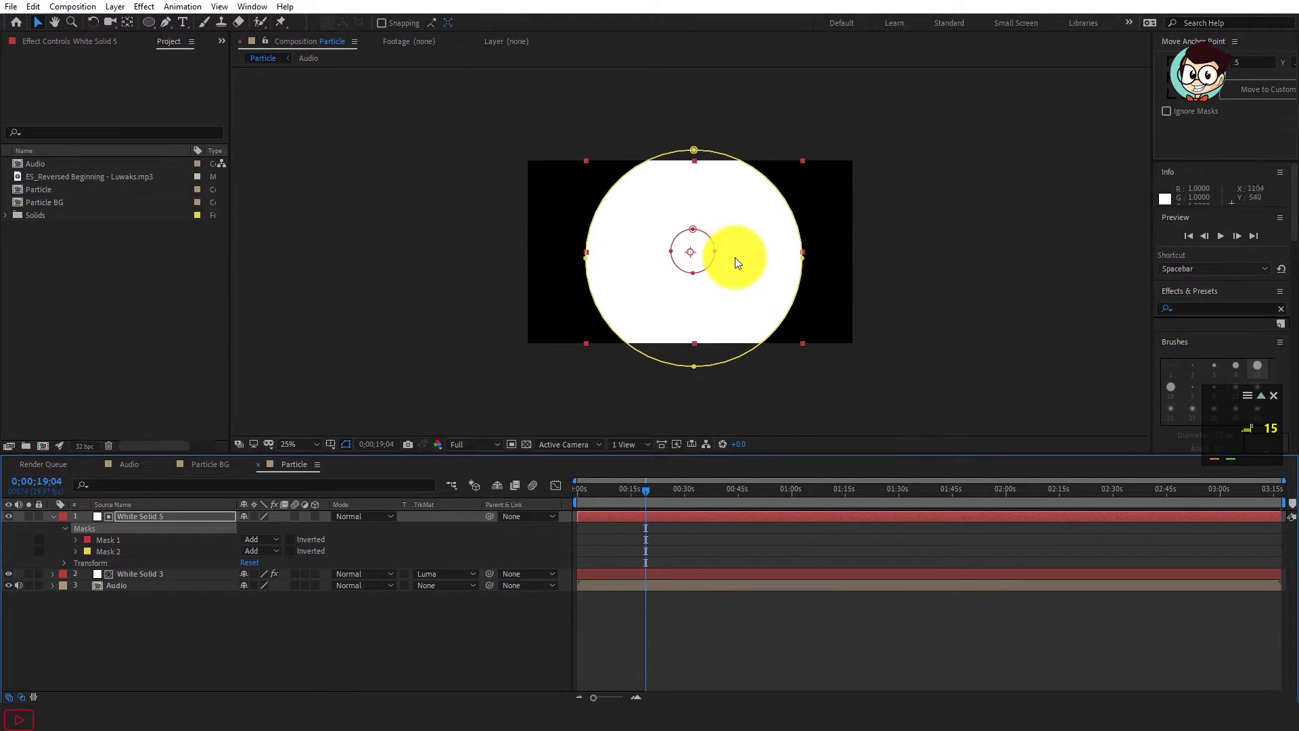
pyautogui.click(739, 355)
pyautogui.moveTo(739, 354); pyautogui.dragTo(740, 353)
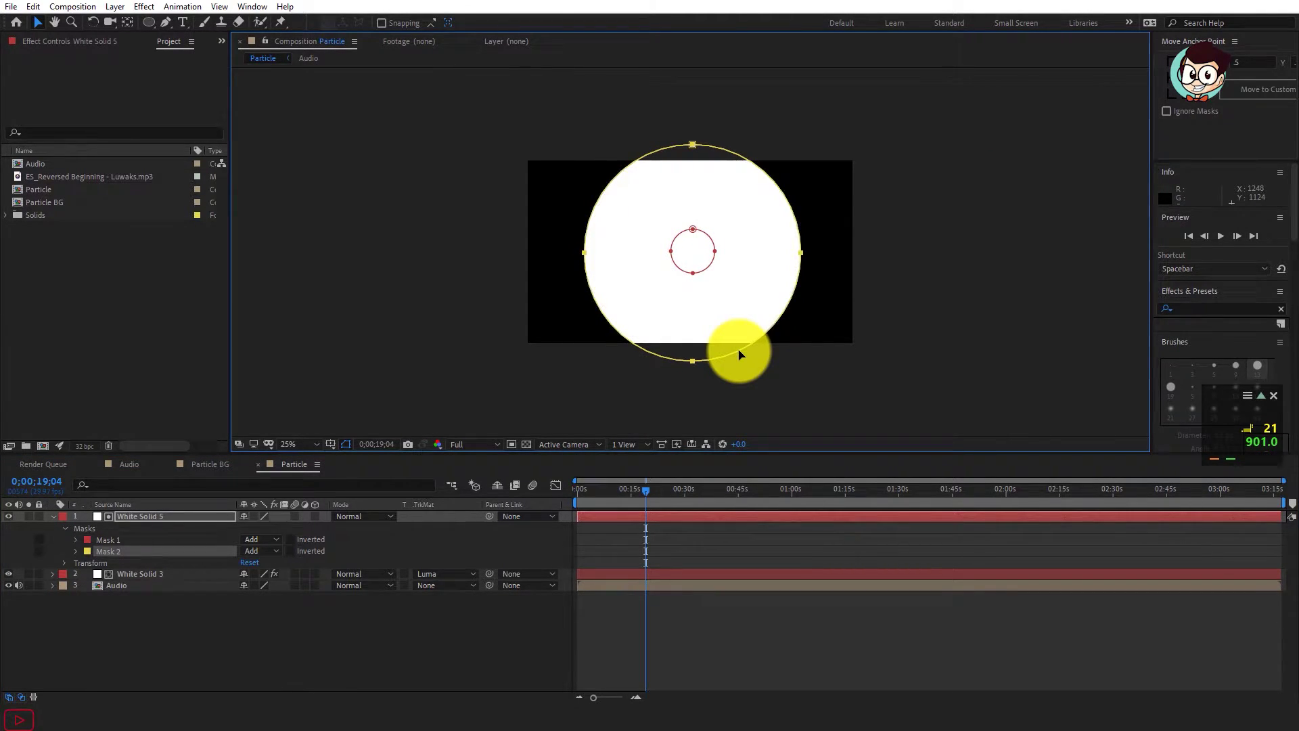
pyautogui.hotkey('ctrl', 'z')
pyautogui.click(329, 445)
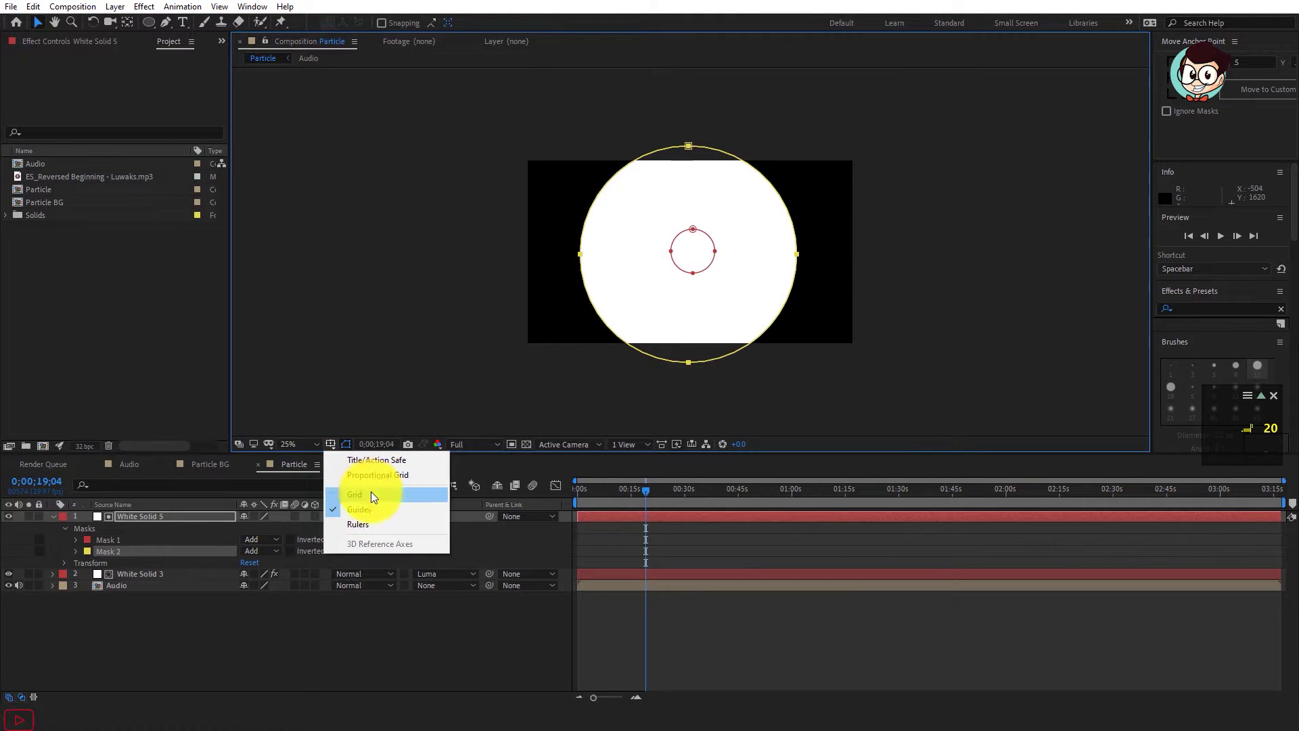
# Step: Turn the grid off and show the title/action-safe guides
pyautogui.click(366, 498)
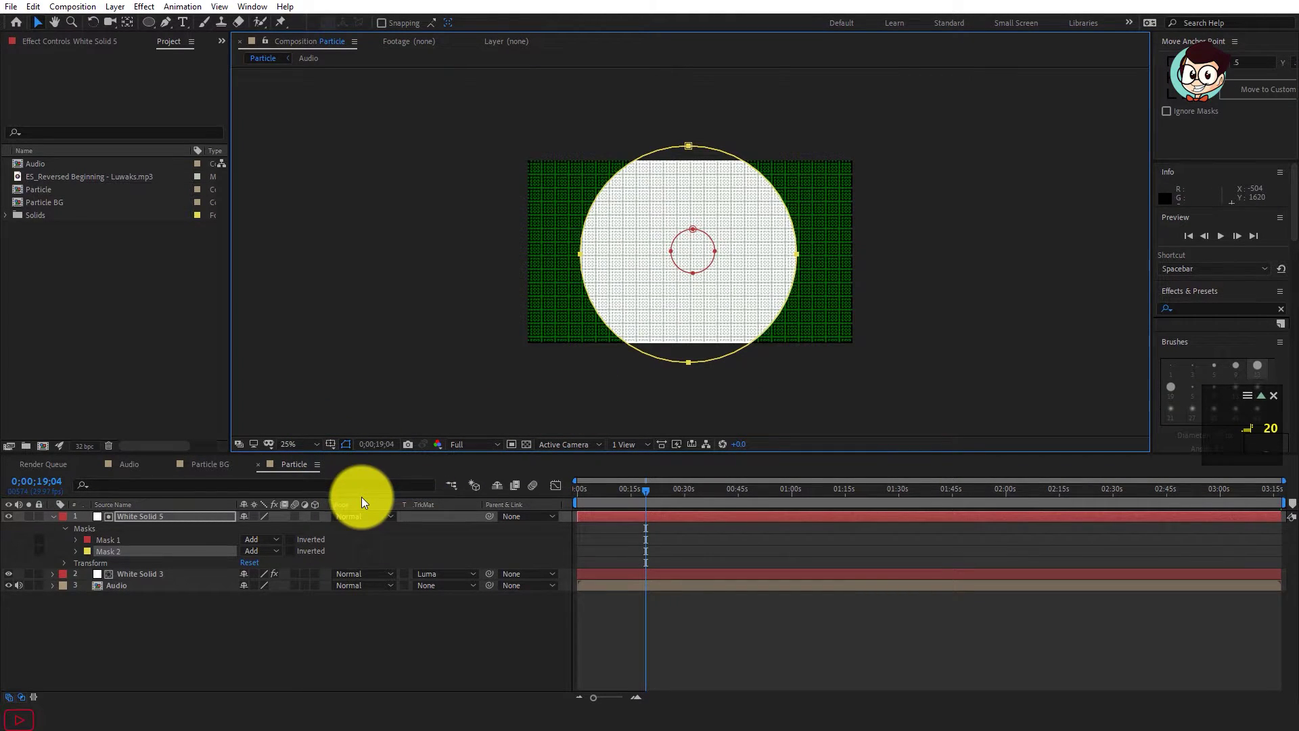
pyautogui.click(337, 444)
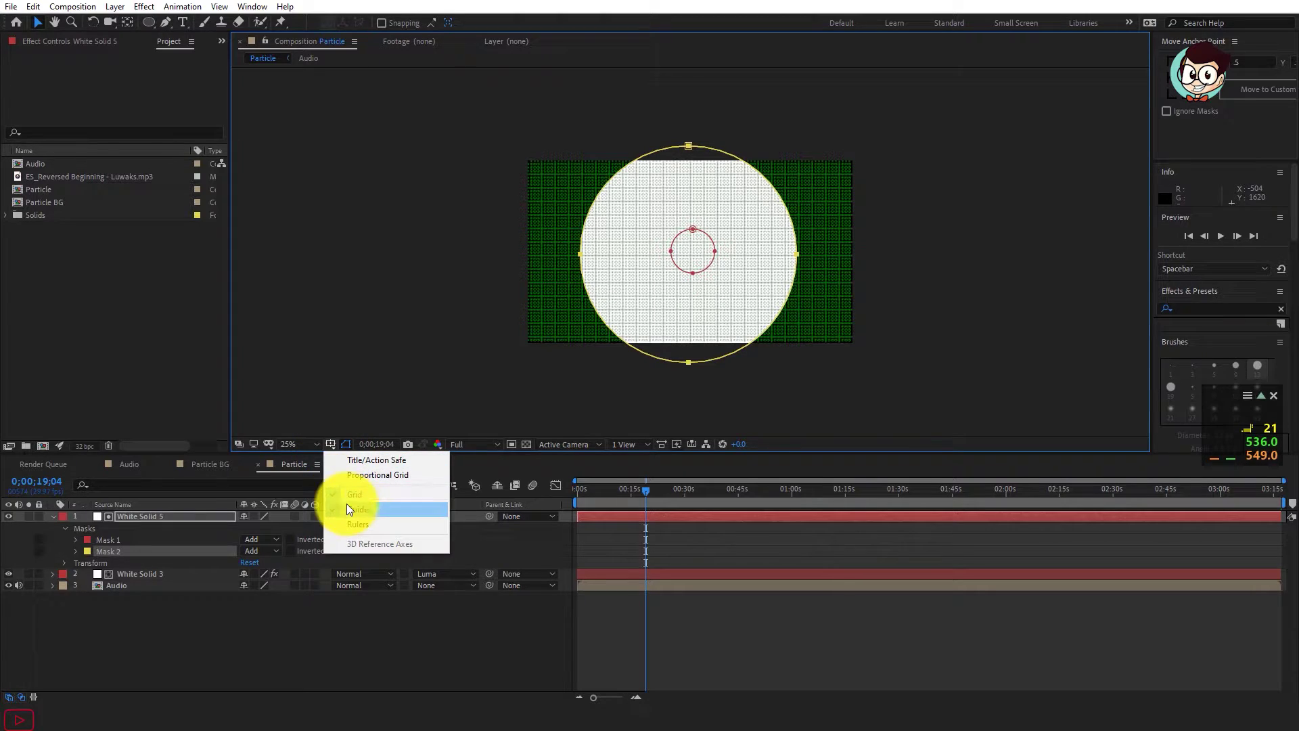
pyautogui.click(364, 497)
pyautogui.click(339, 443)
pyautogui.click(339, 444)
pyautogui.click(331, 444)
pyautogui.click(354, 457)
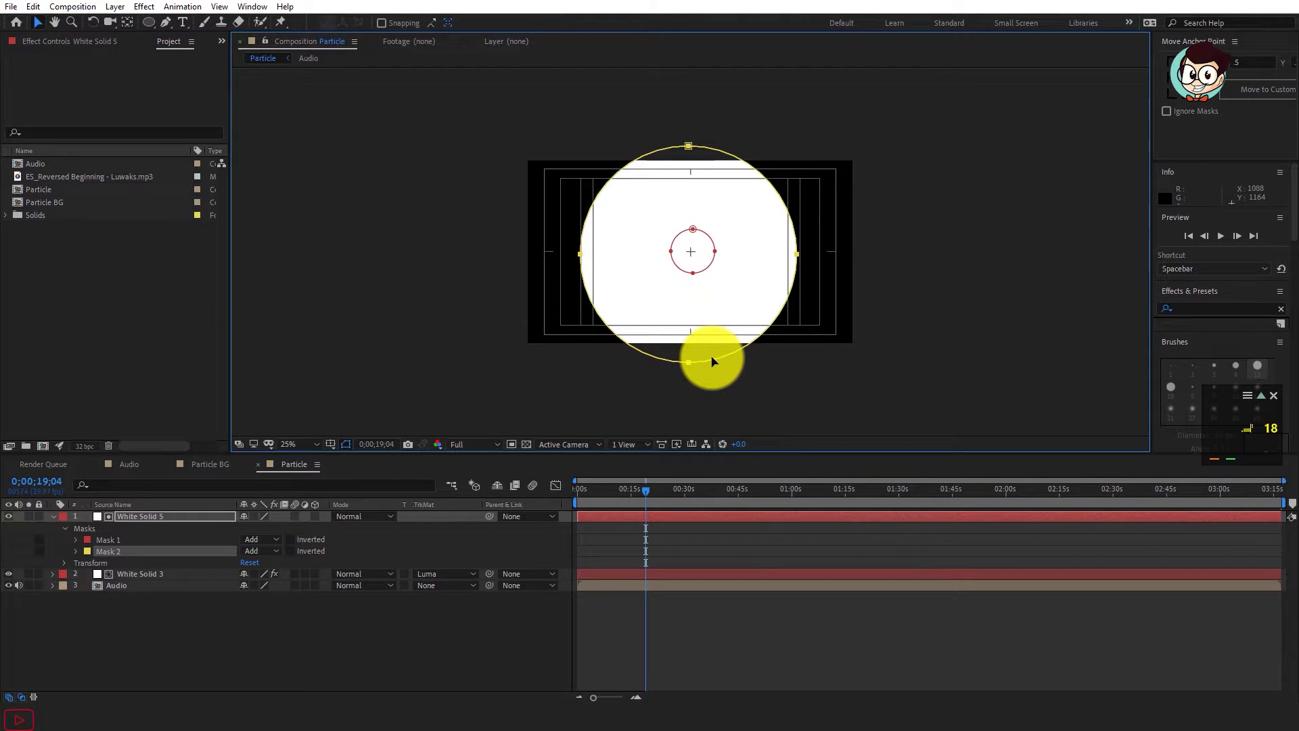
# Step: Centre the large Mask 2 and the small Mask 1 circles on the comp centre
pyautogui.moveTo(711, 361); pyautogui.dragTo(715, 363)
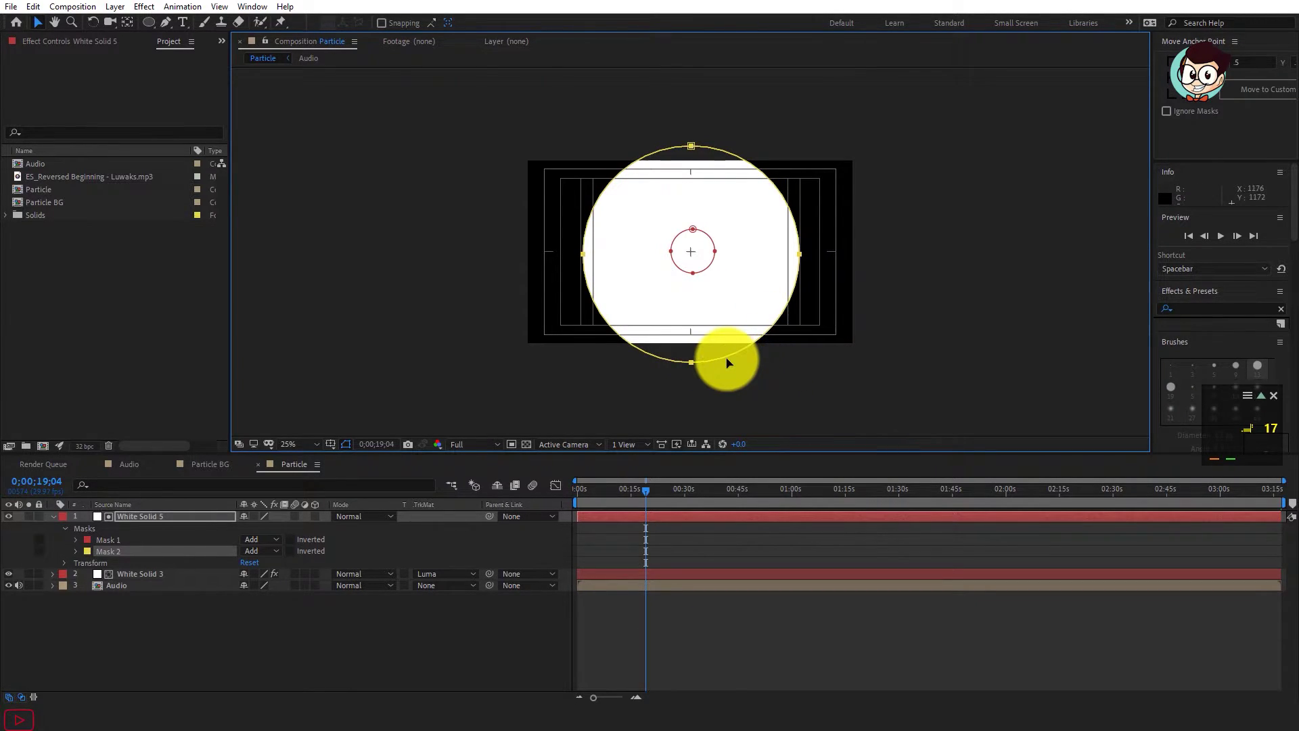
pyautogui.moveTo(726, 362); pyautogui.dragTo(728, 356)
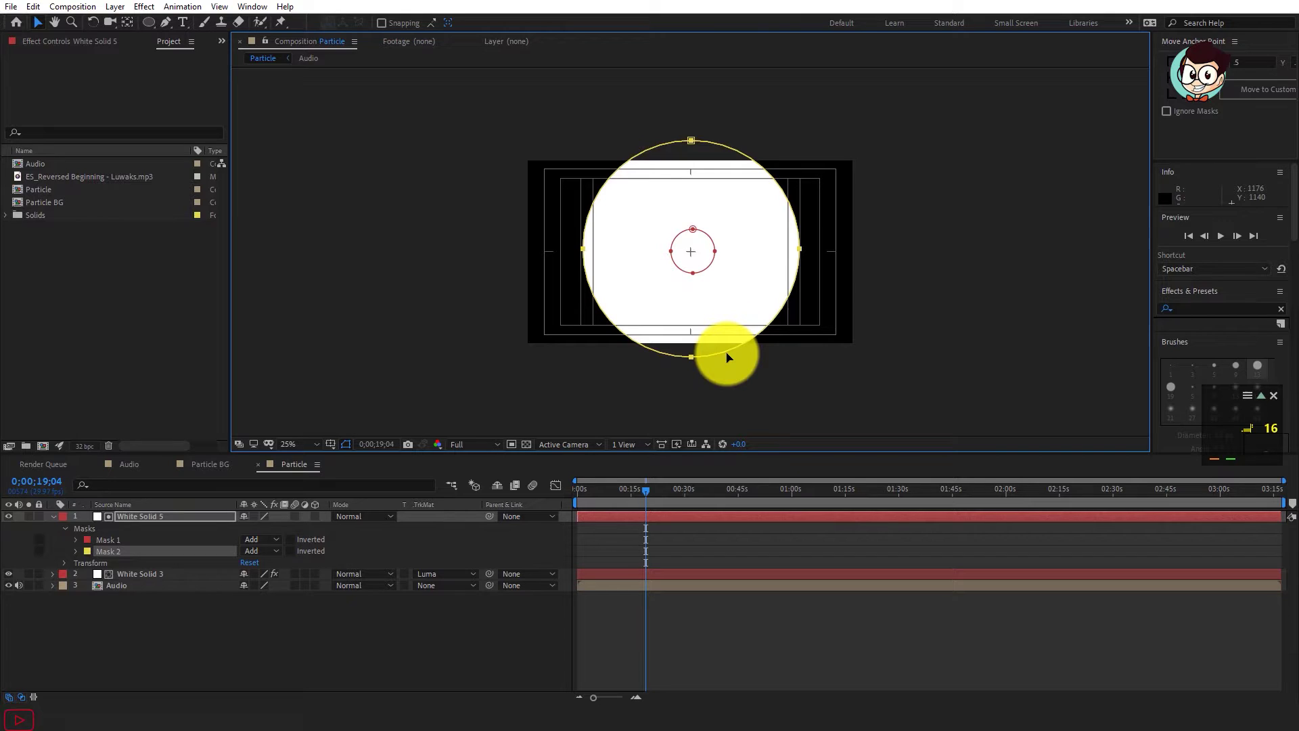
pyautogui.moveTo(728, 356); pyautogui.dragTo(728, 359)
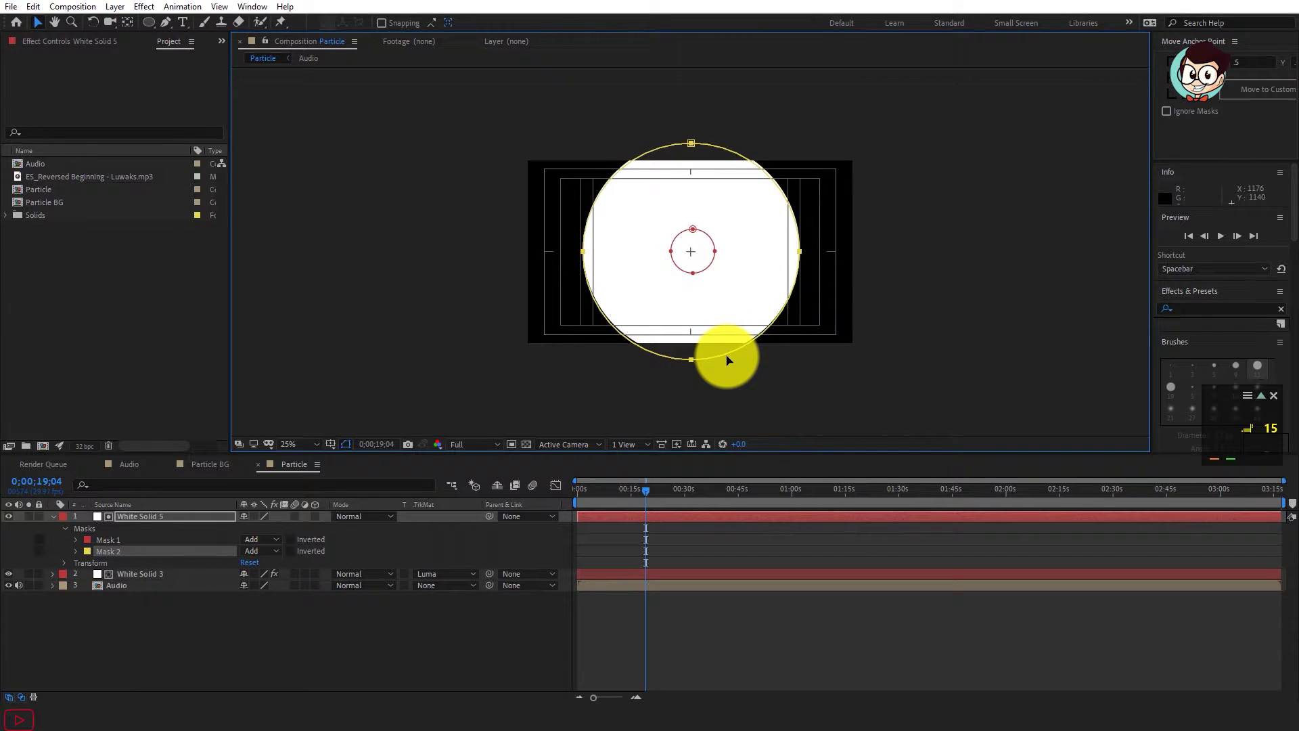
pyautogui.click(119, 540)
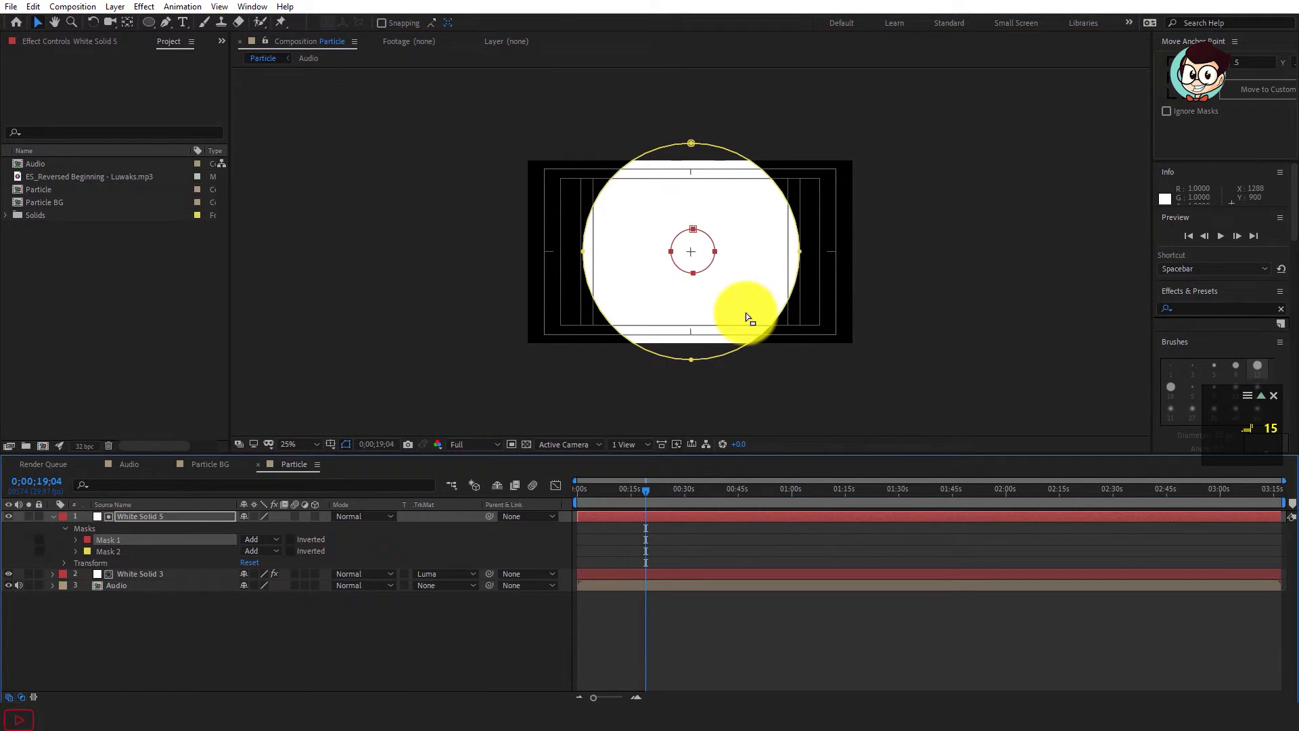
pyautogui.moveTo(697, 269); pyautogui.dragTo(705, 272)
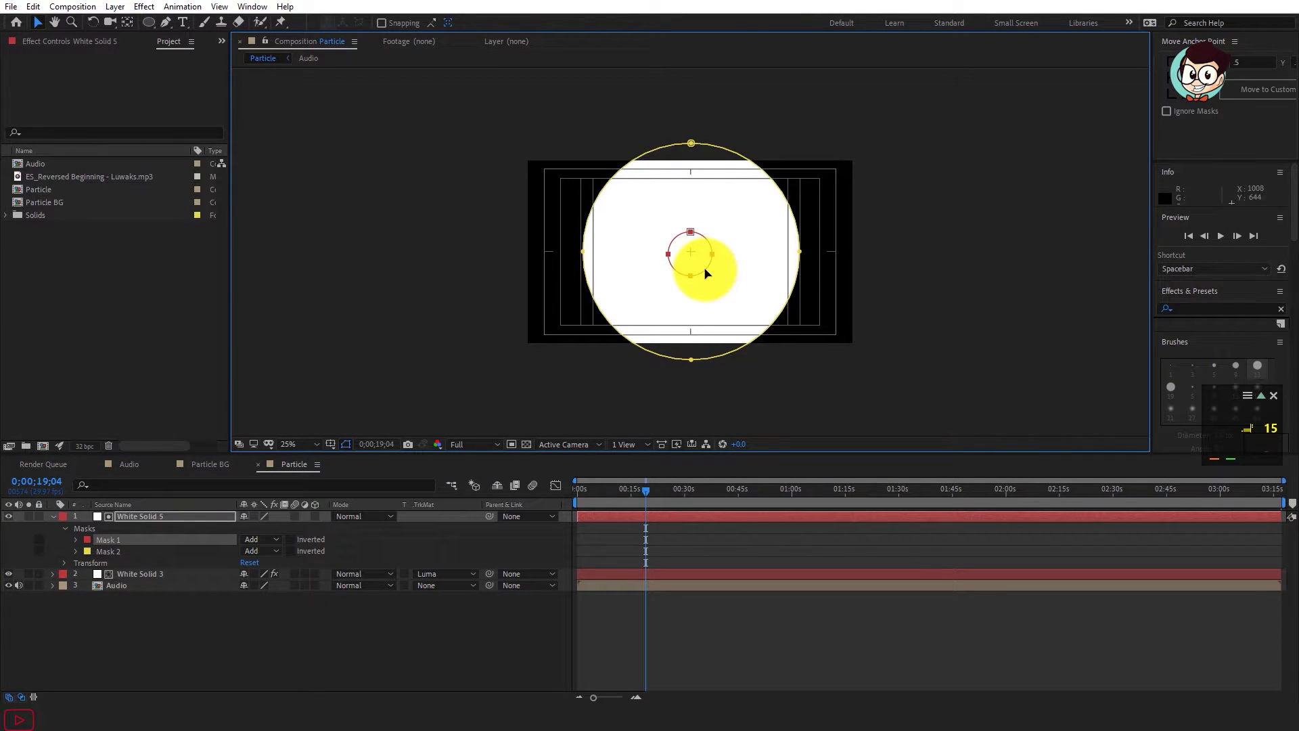
pyautogui.moveTo(705, 273); pyautogui.dragTo(706, 271)
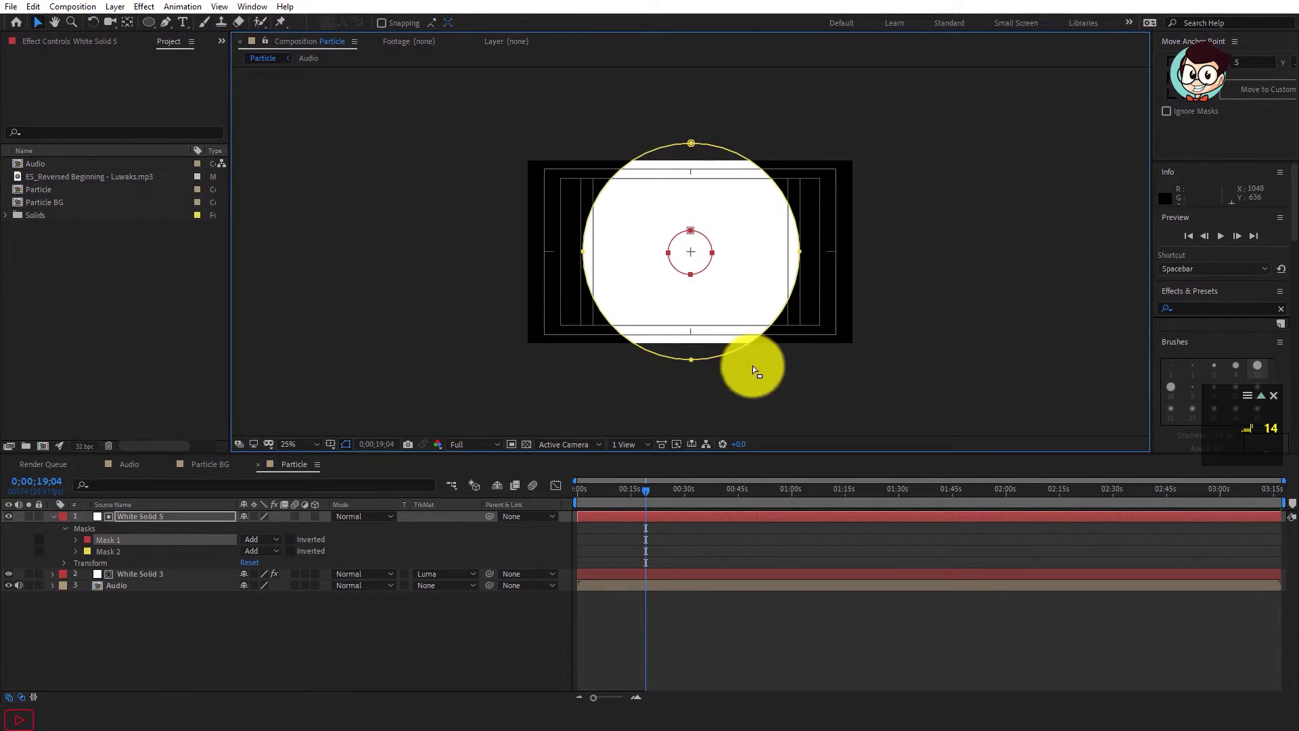
# Step: Deselect and collapse White Solid 5's mask rows, showing its effect settings
pyautogui.click(759, 390)
pyautogui.click(729, 609)
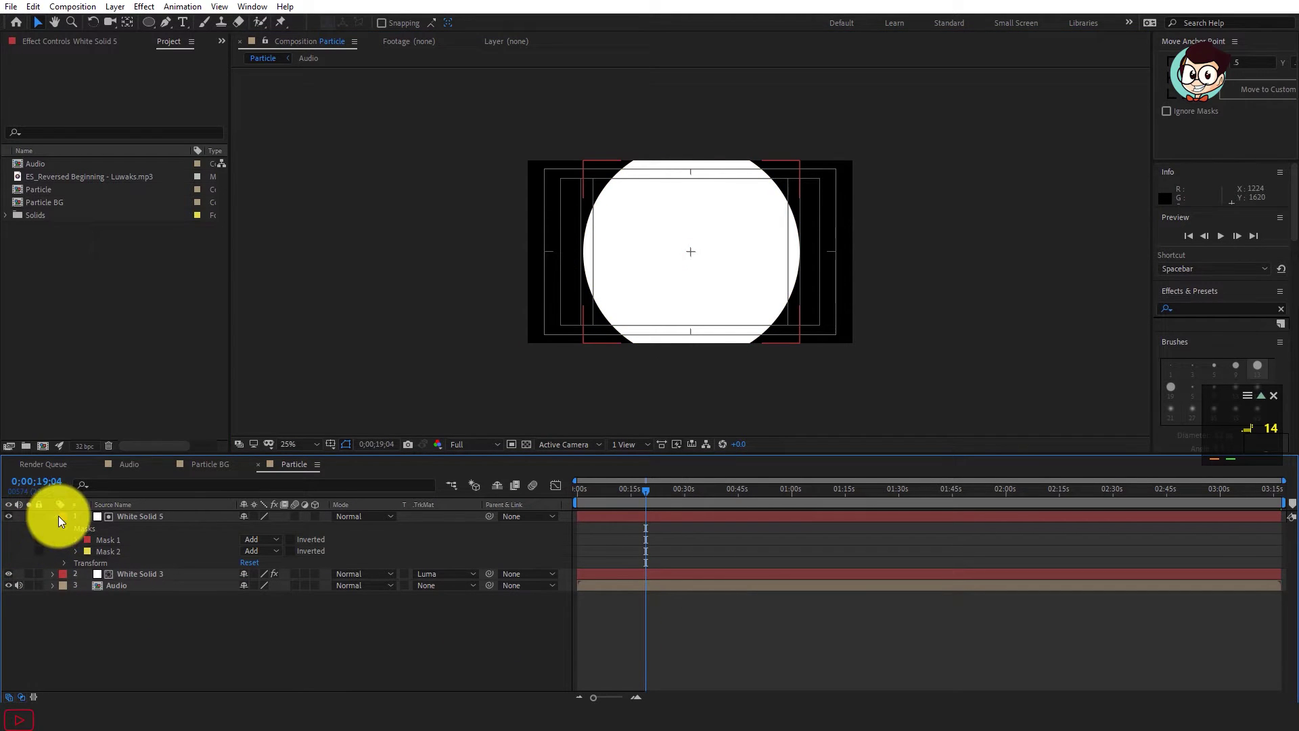
pyautogui.click(57, 516)
pyautogui.click(45, 521)
pyautogui.click(52, 516)
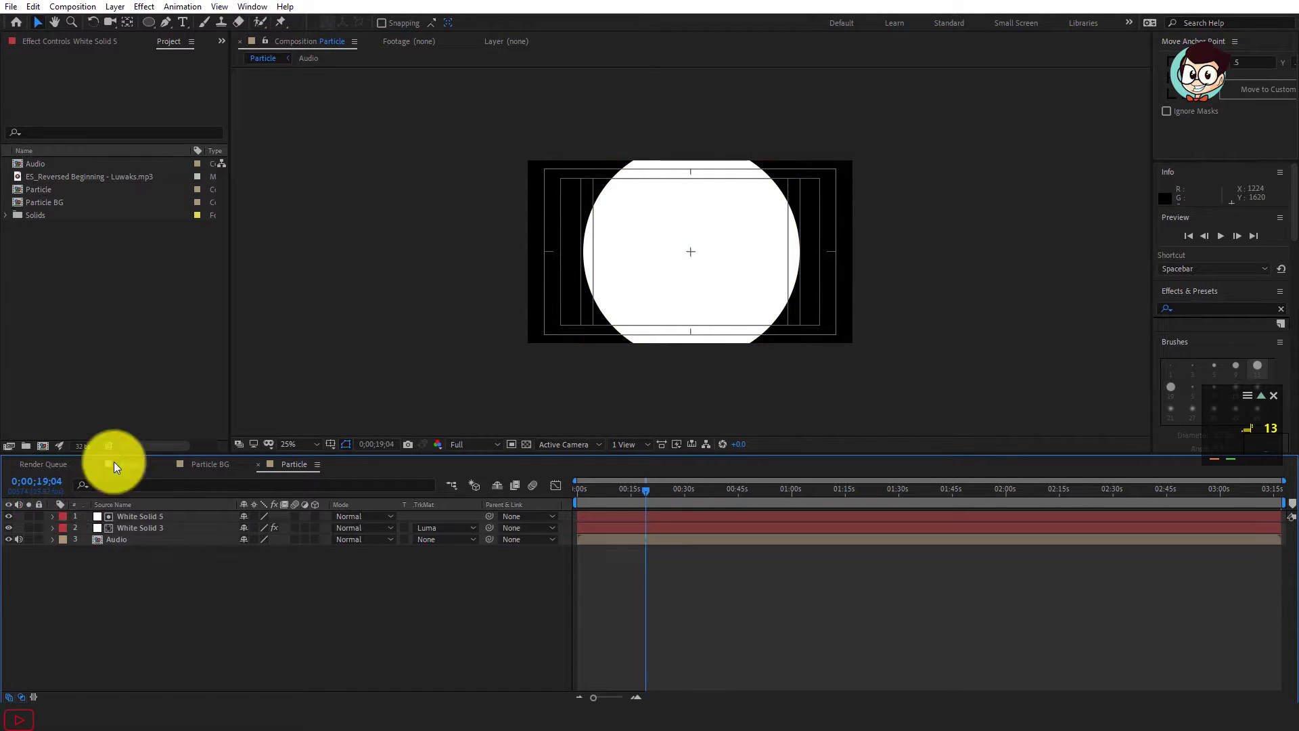
pyautogui.click(92, 42)
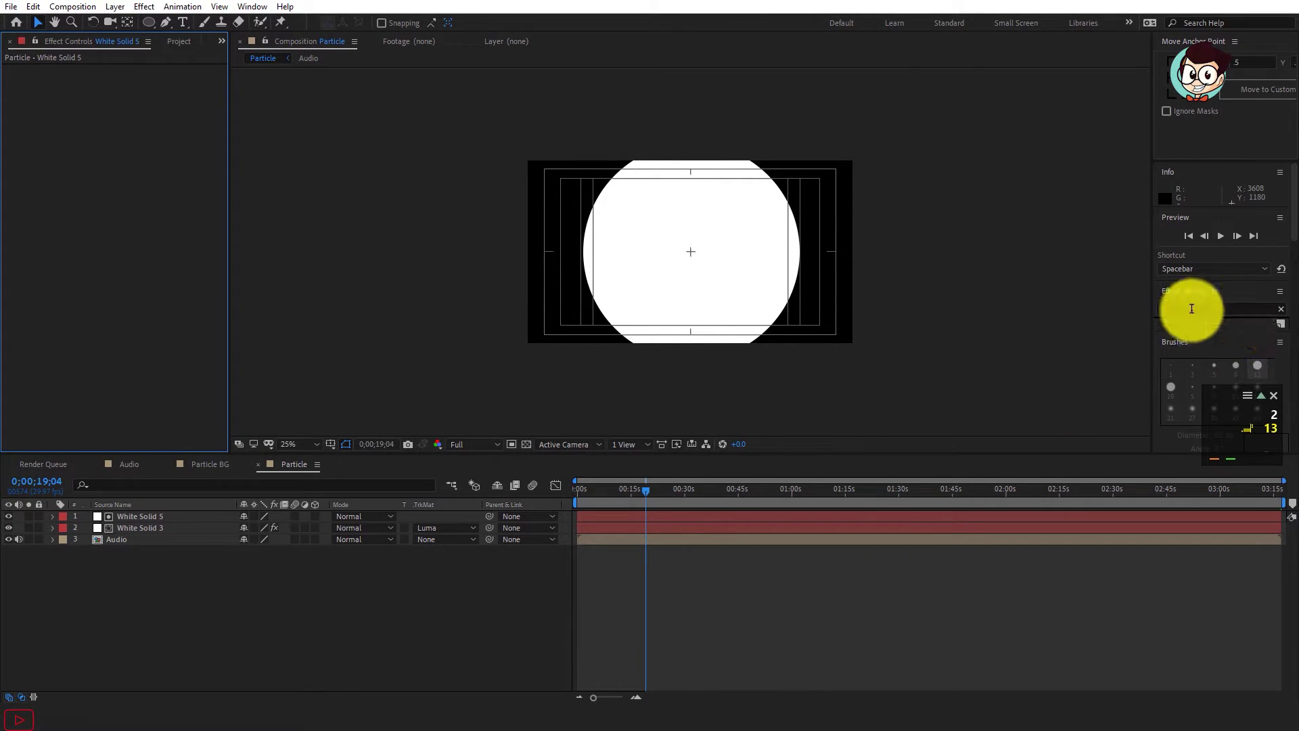
# Step: Apply the Audio Spectrum effect to White Solid 5
pyautogui.hotkey('ctrl', 'space')
pyautogui.click(277, 607)
pyautogui.click(166, 516)
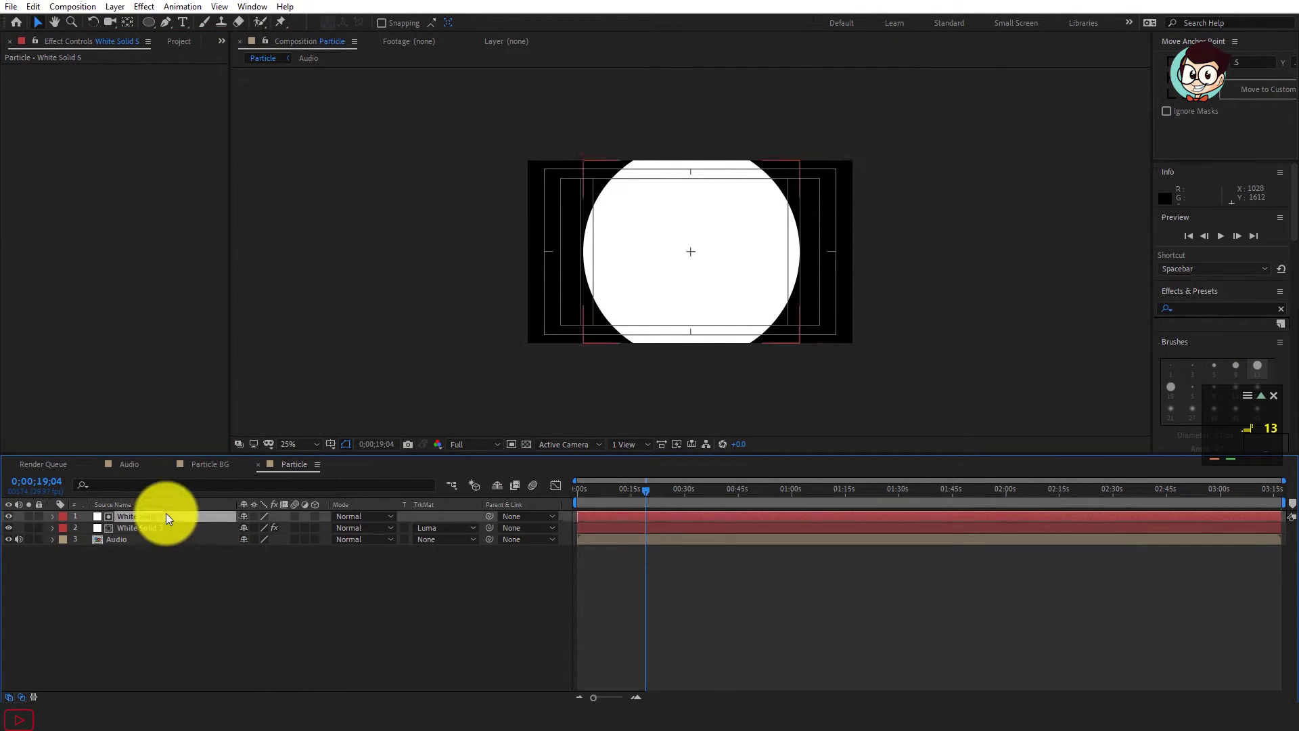
pyautogui.hotkey('ctrl', 'space')
pyautogui.write('audio')
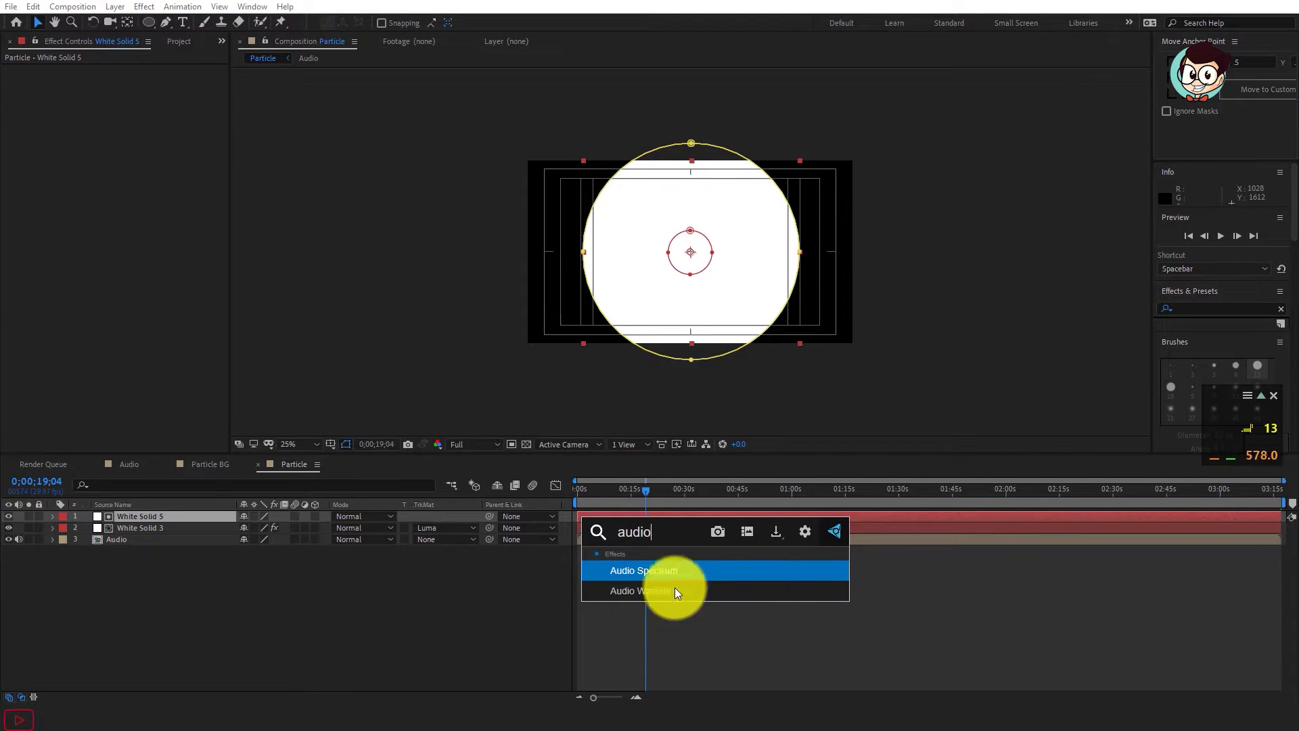
pyautogui.click(611, 572)
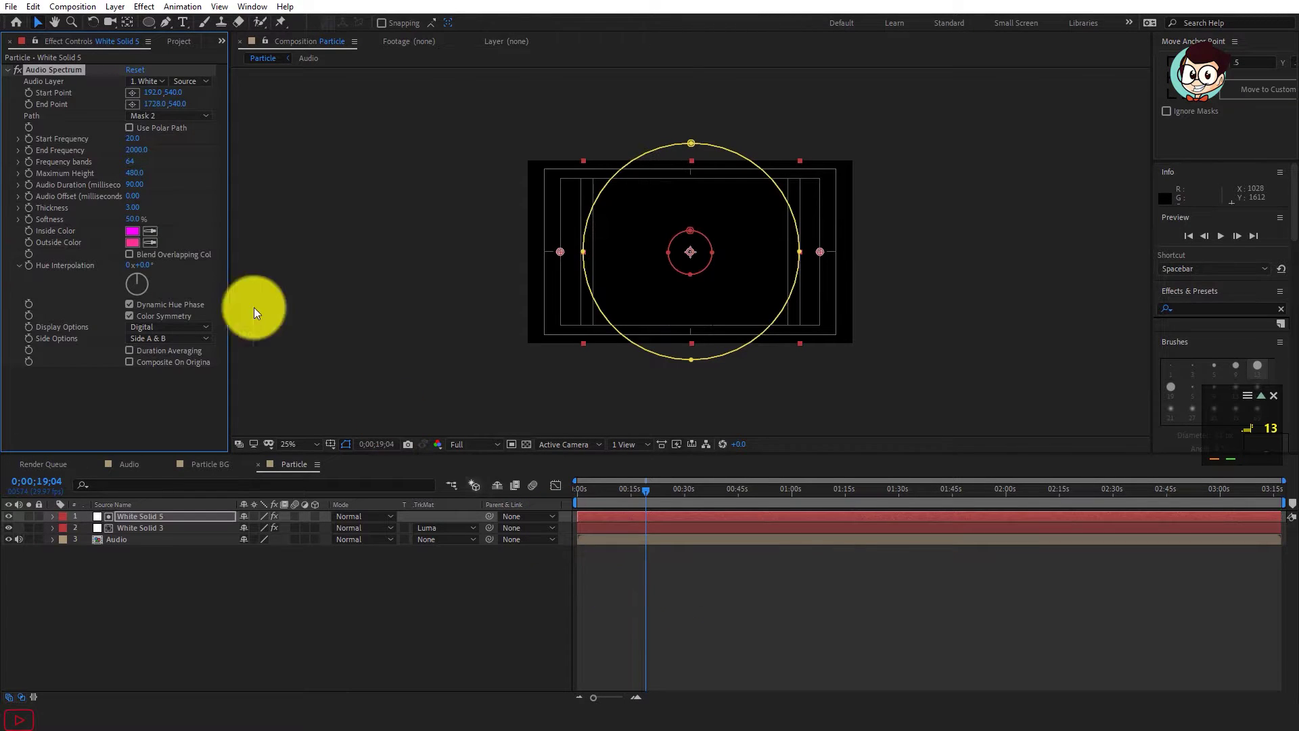
# Step: Set Audio Spectrum's Inside Color and Outside Color to white
pyautogui.click(132, 231)
pyautogui.moveTo(679, 372); pyautogui.dragTo(311, 280)
pyautogui.press('Return')
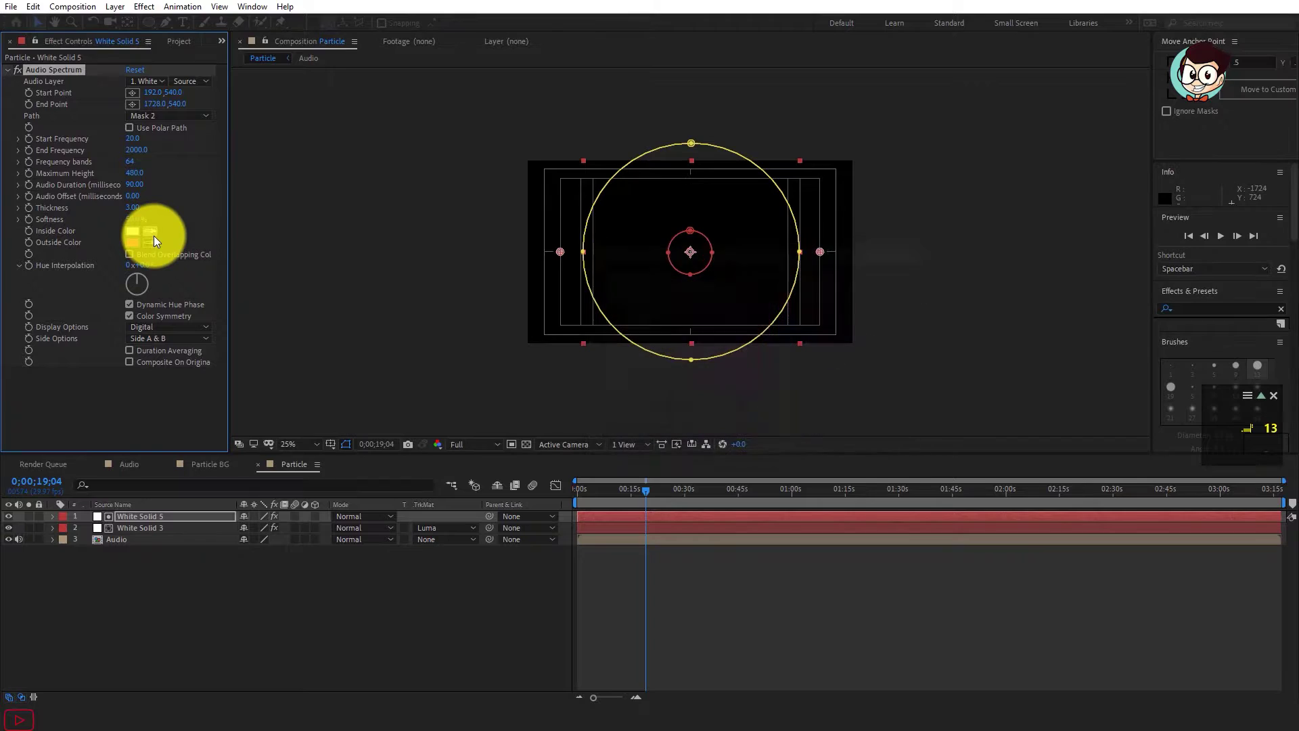
pyautogui.click(132, 243)
pyautogui.moveTo(668, 281); pyautogui.dragTo(412, 215)
pyautogui.press('Return')
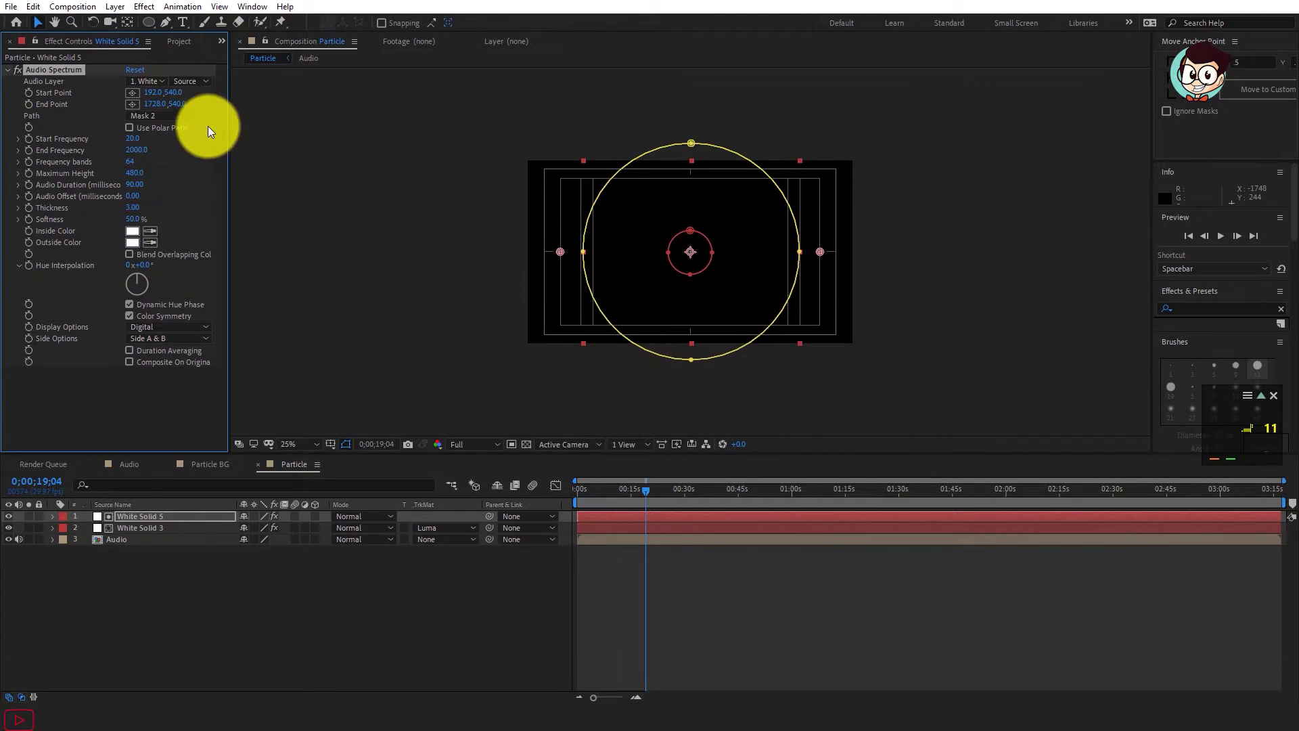
# Step: Drive the spectrum from the Audio layer along the Mask 1 path
pyautogui.click(149, 90)
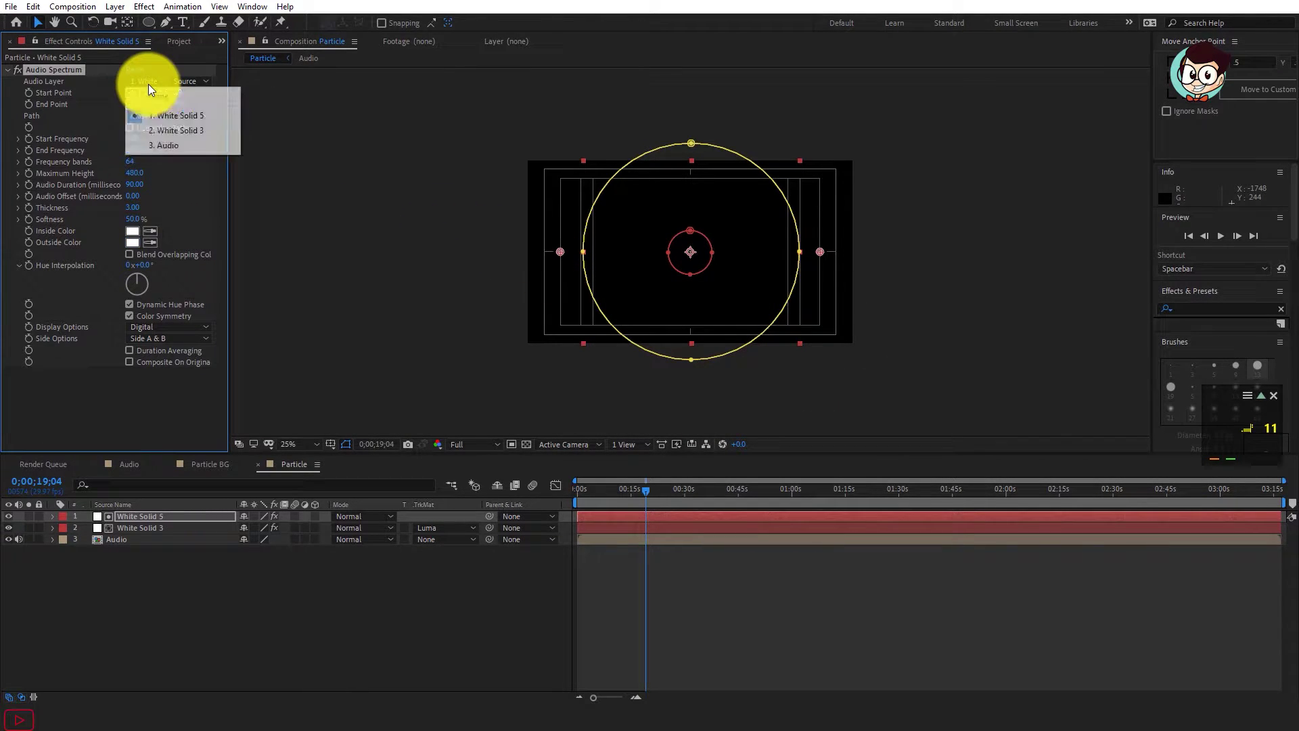
pyautogui.click(163, 142)
pyautogui.click(168, 121)
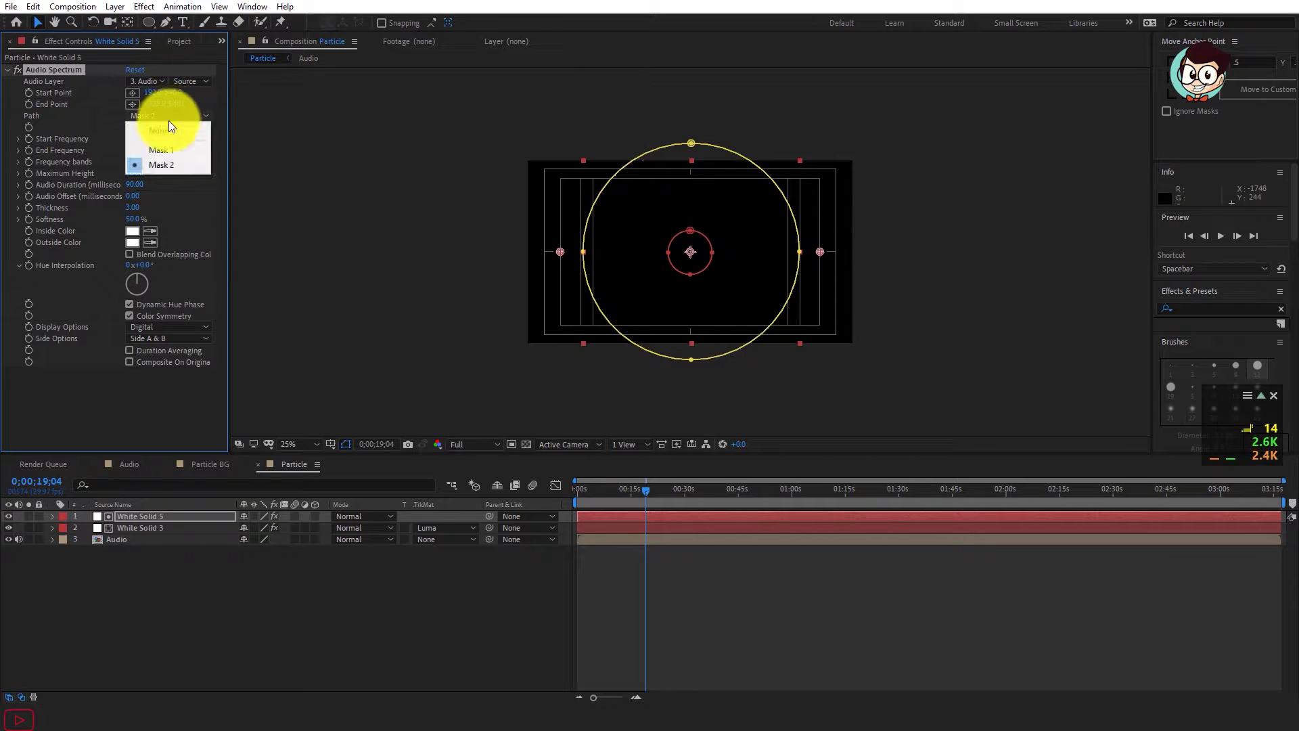
pyautogui.click(168, 154)
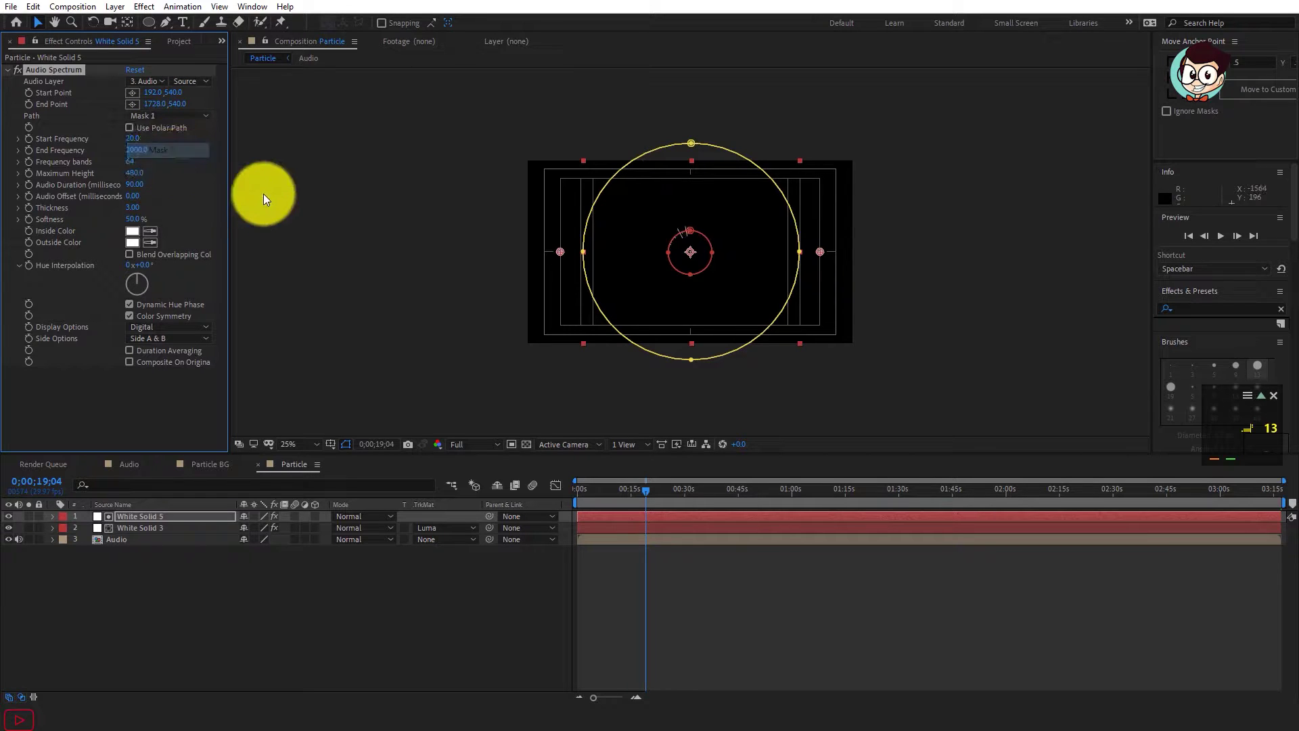
pyautogui.click(53, 517)
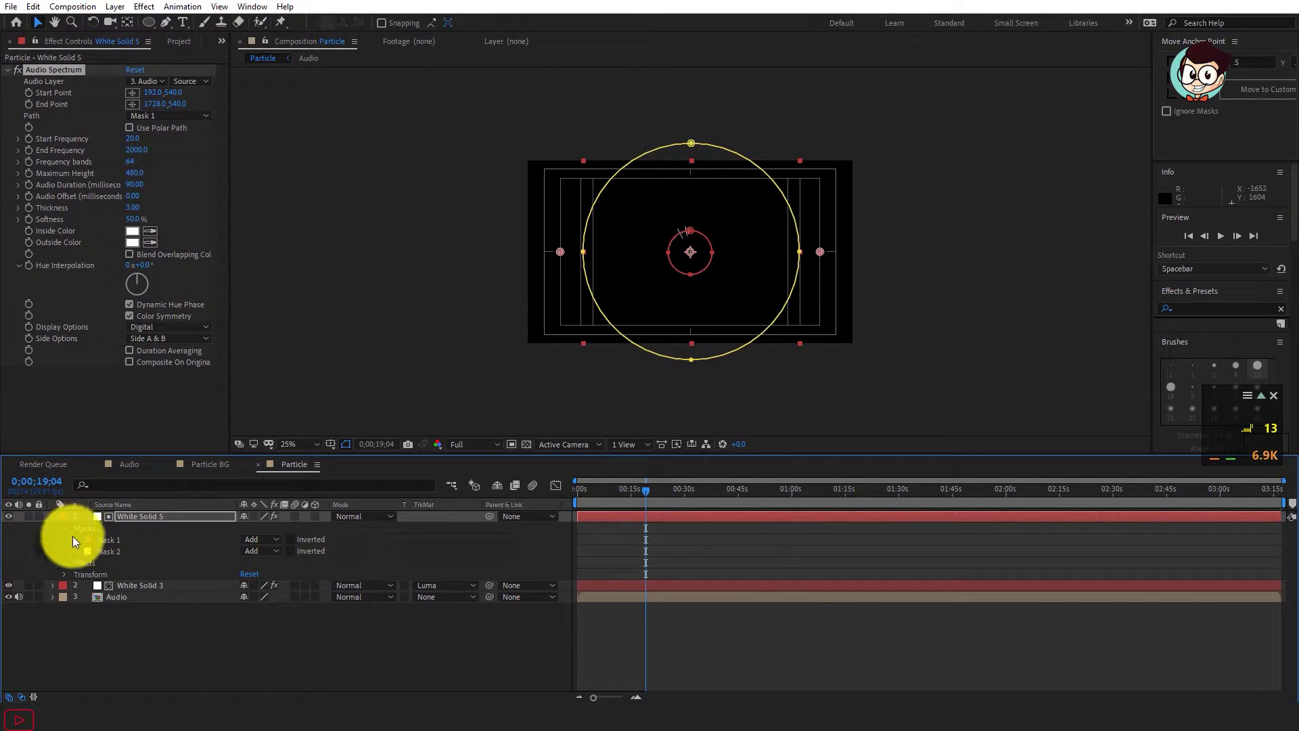
# Step: Give Mask 1 a 100-pixel feather, then collapse White Solid 5's properties
pyautogui.click(75, 539)
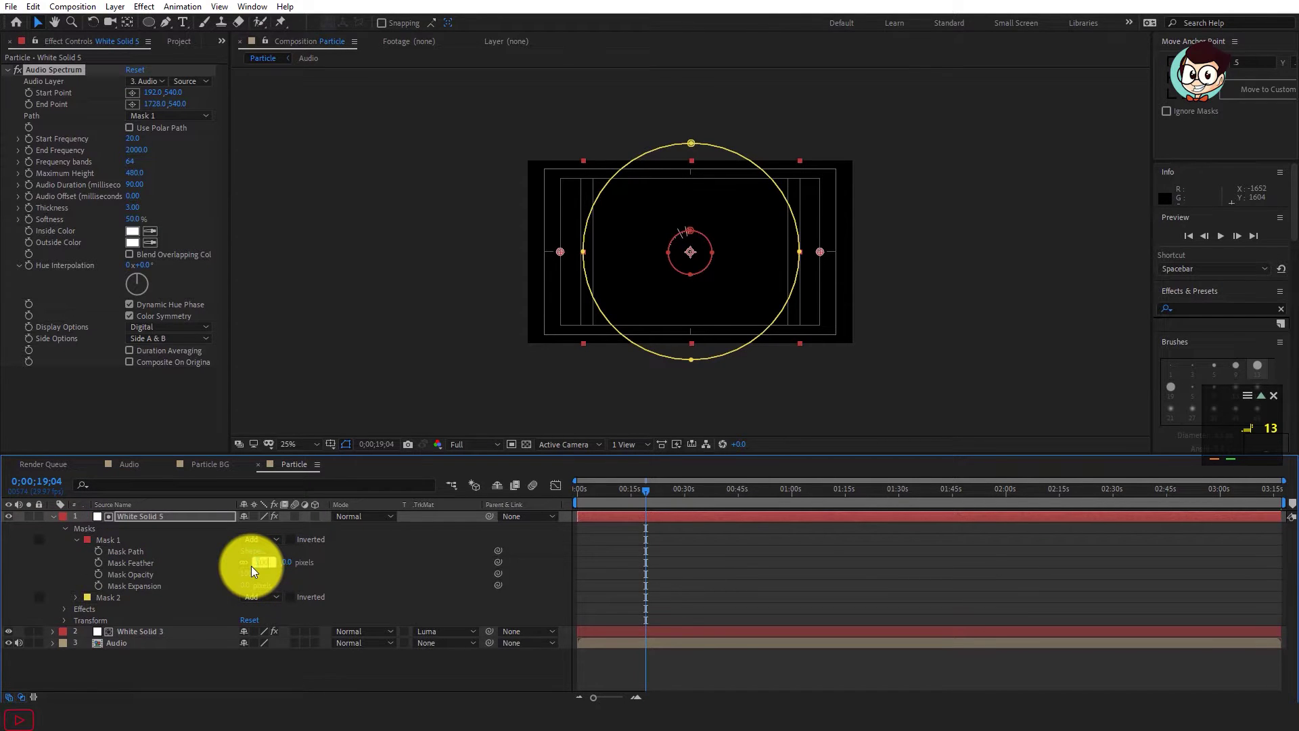
pyautogui.write('100')
pyautogui.press('Return')
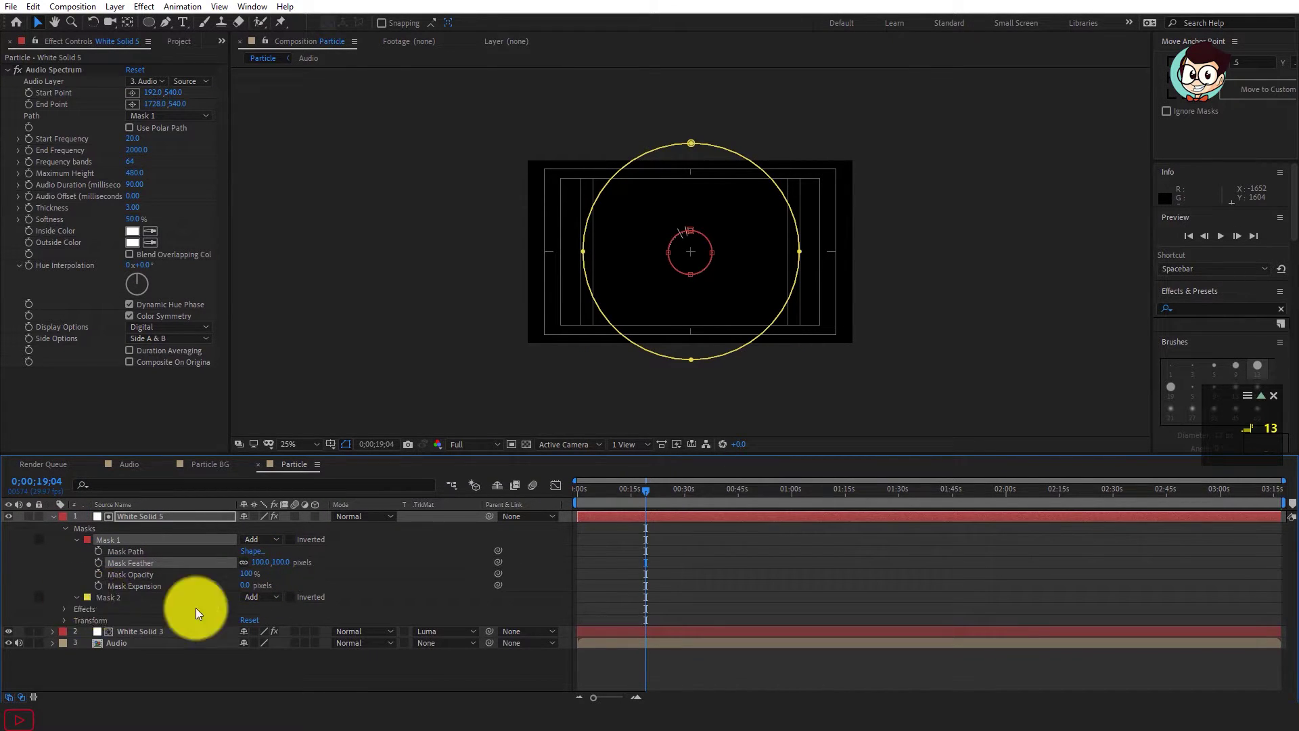
pyautogui.click(260, 619)
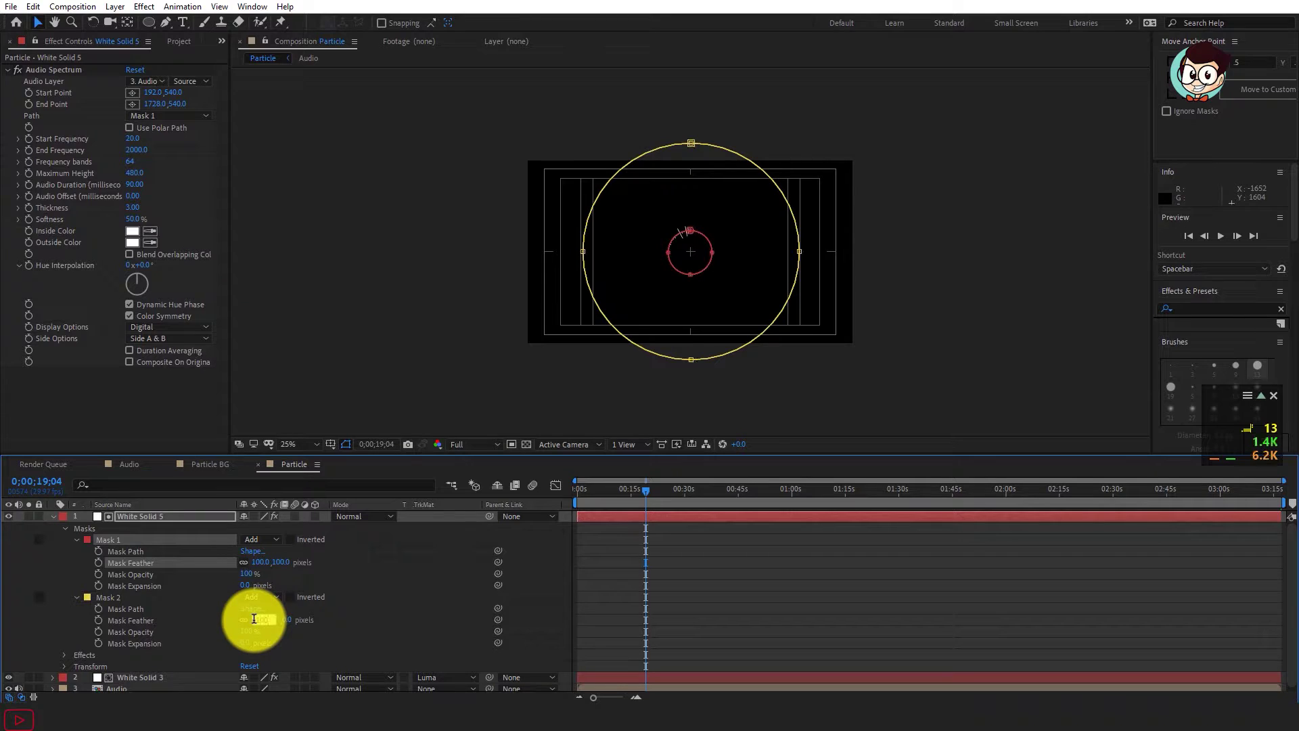
pyautogui.click(53, 516)
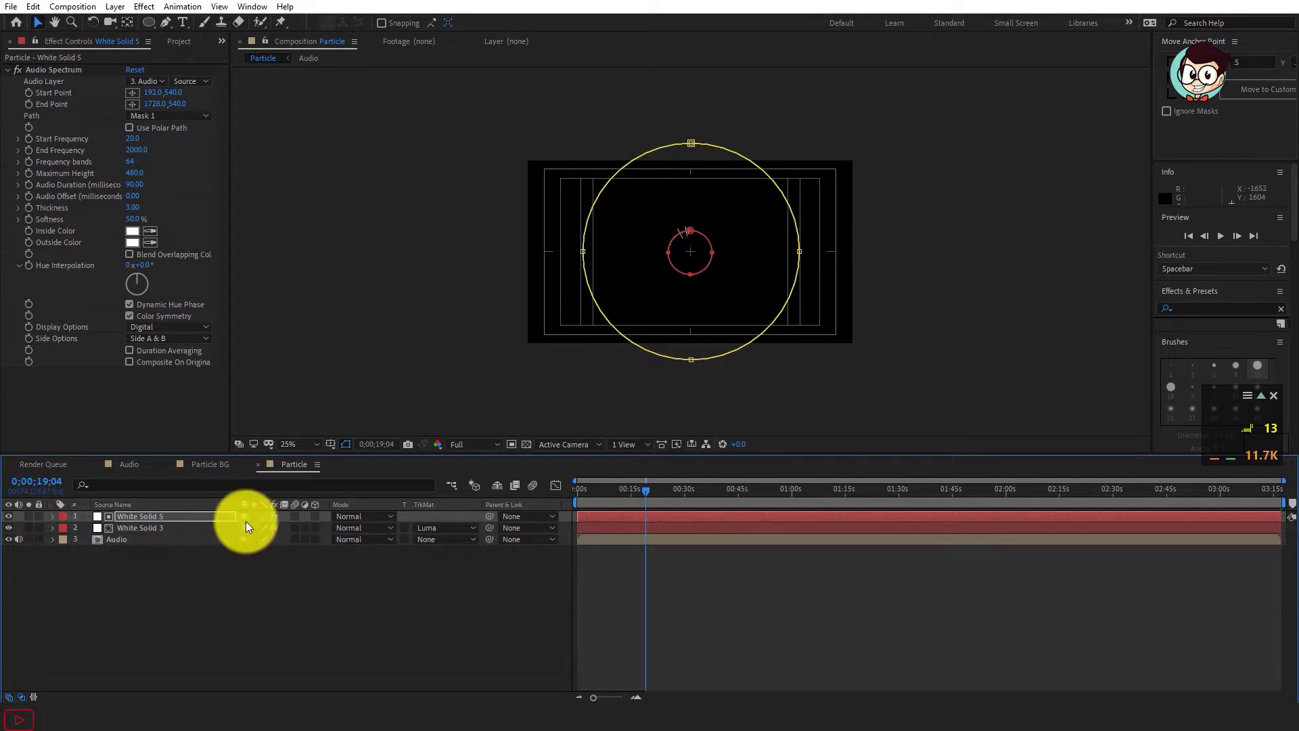
pyautogui.click(399, 591)
# Step: Set the Audio Spectrum Start Frequency to 30 and view the comp at half size
pyautogui.click(153, 517)
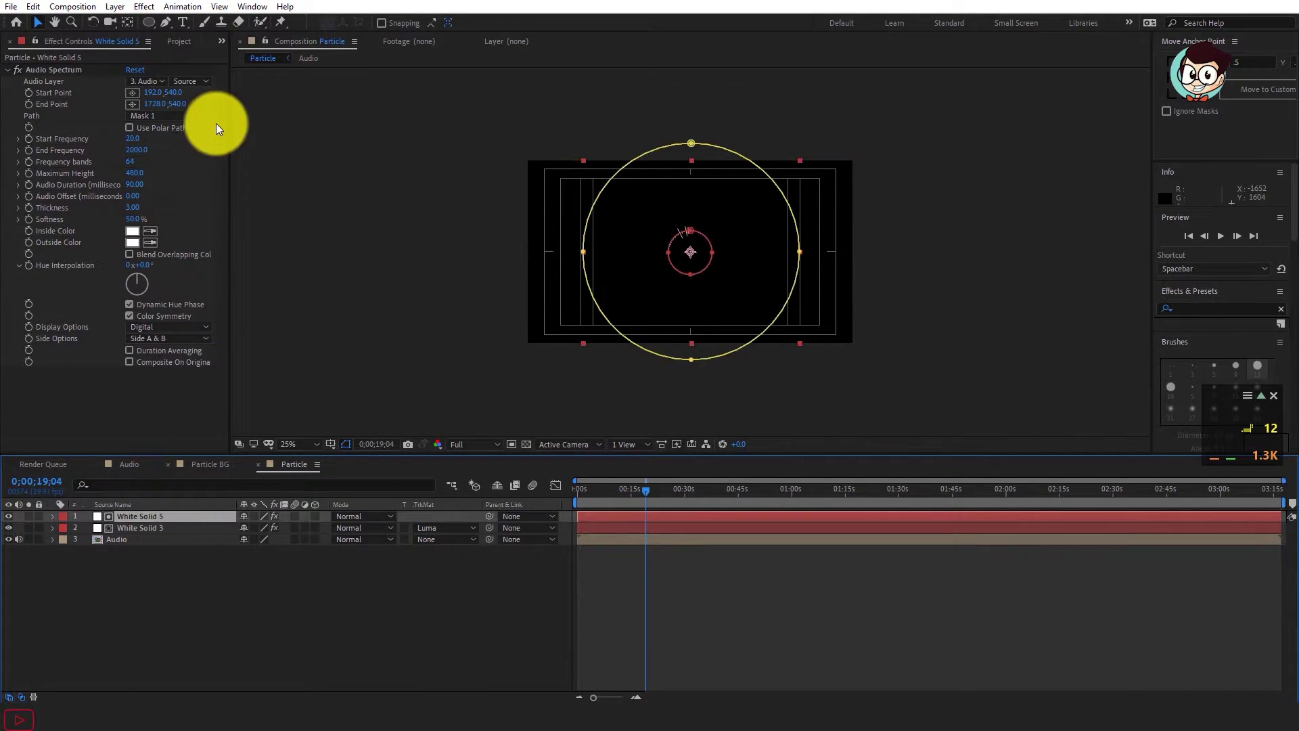
pyautogui.click(133, 138)
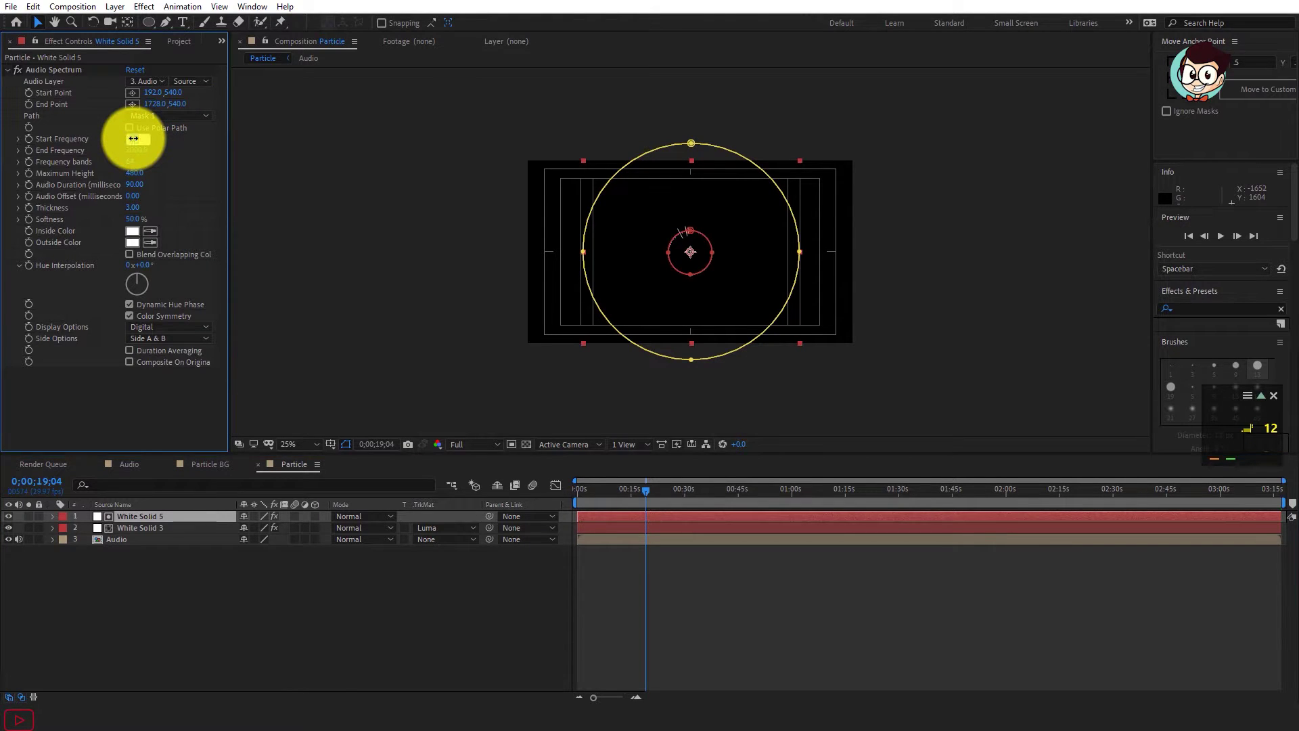
pyautogui.press('Return')
pyautogui.click(484, 381)
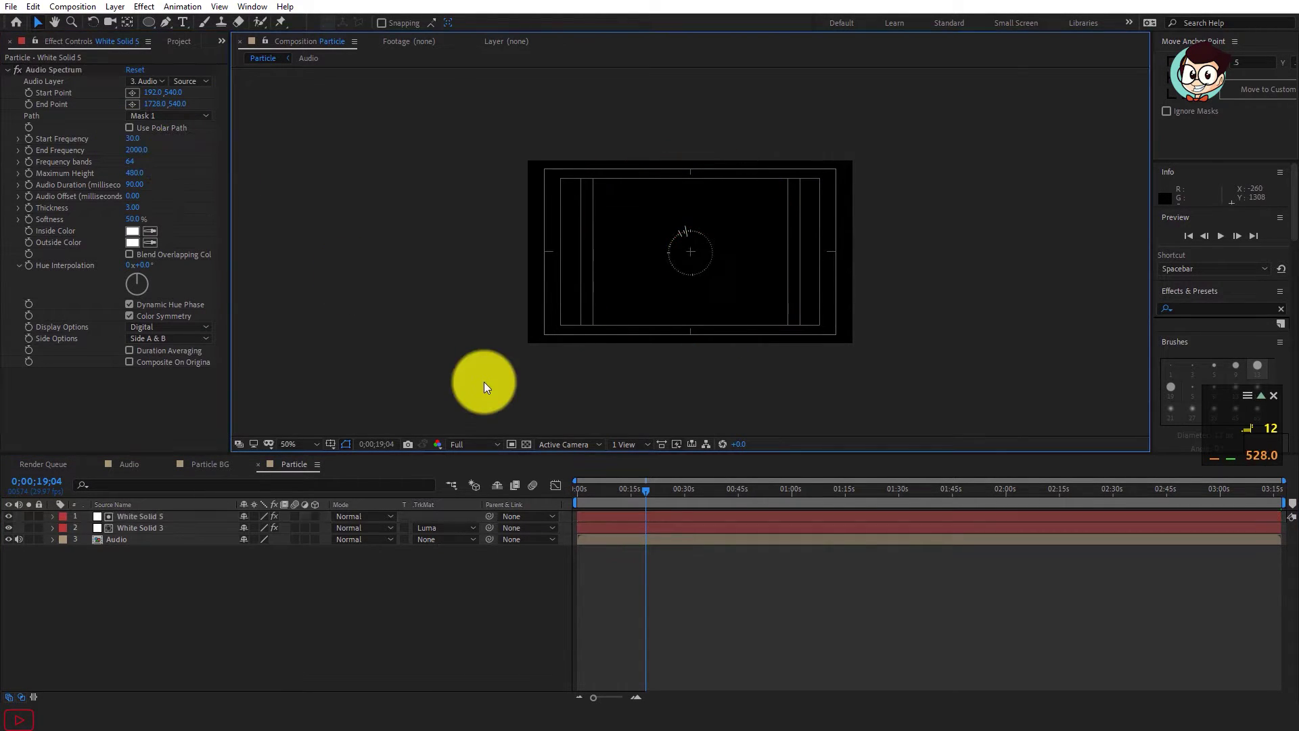
pyautogui.press('/')
pyautogui.press(',')
pyautogui.press(',')
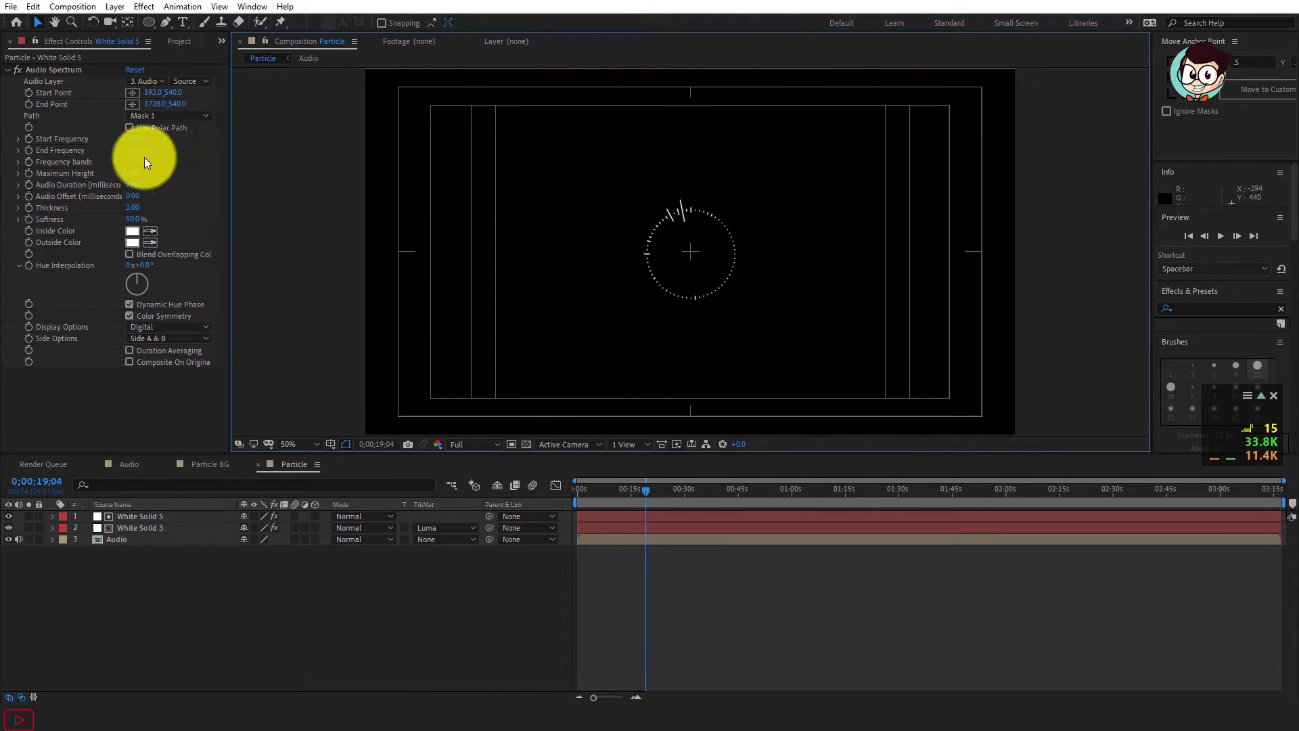
# Step: Set End Frequency to 1000 and Frequency bands to 200
pyautogui.click(147, 153)
pyautogui.write('1000')
pyautogui.press('Return')
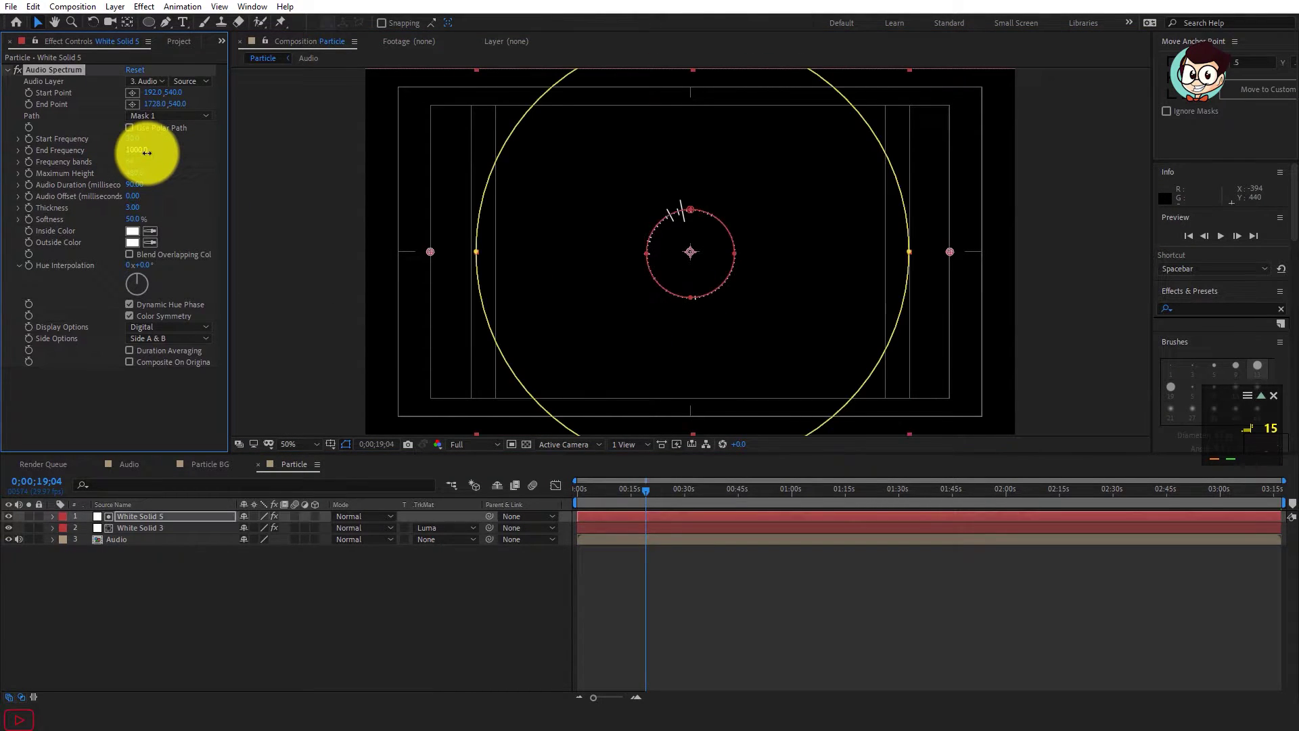
pyautogui.click(132, 164)
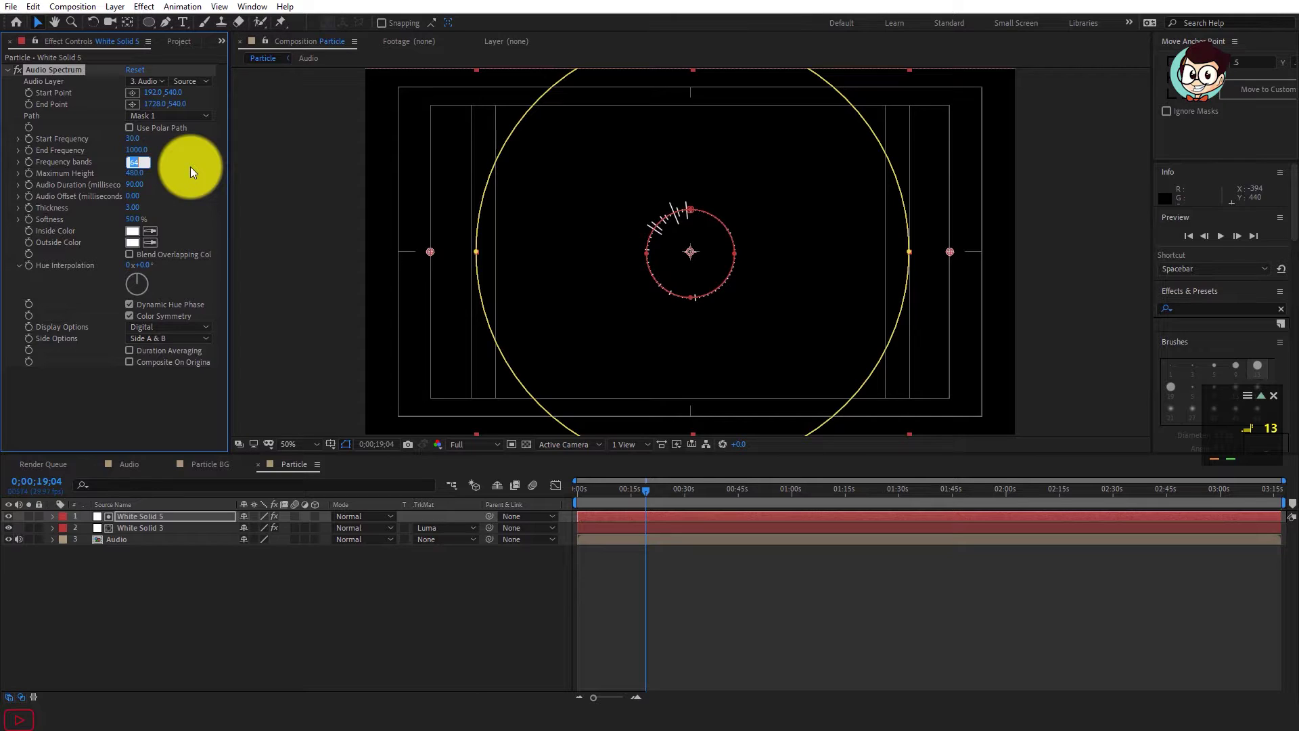
pyautogui.write('200')
pyautogui.press('Return')
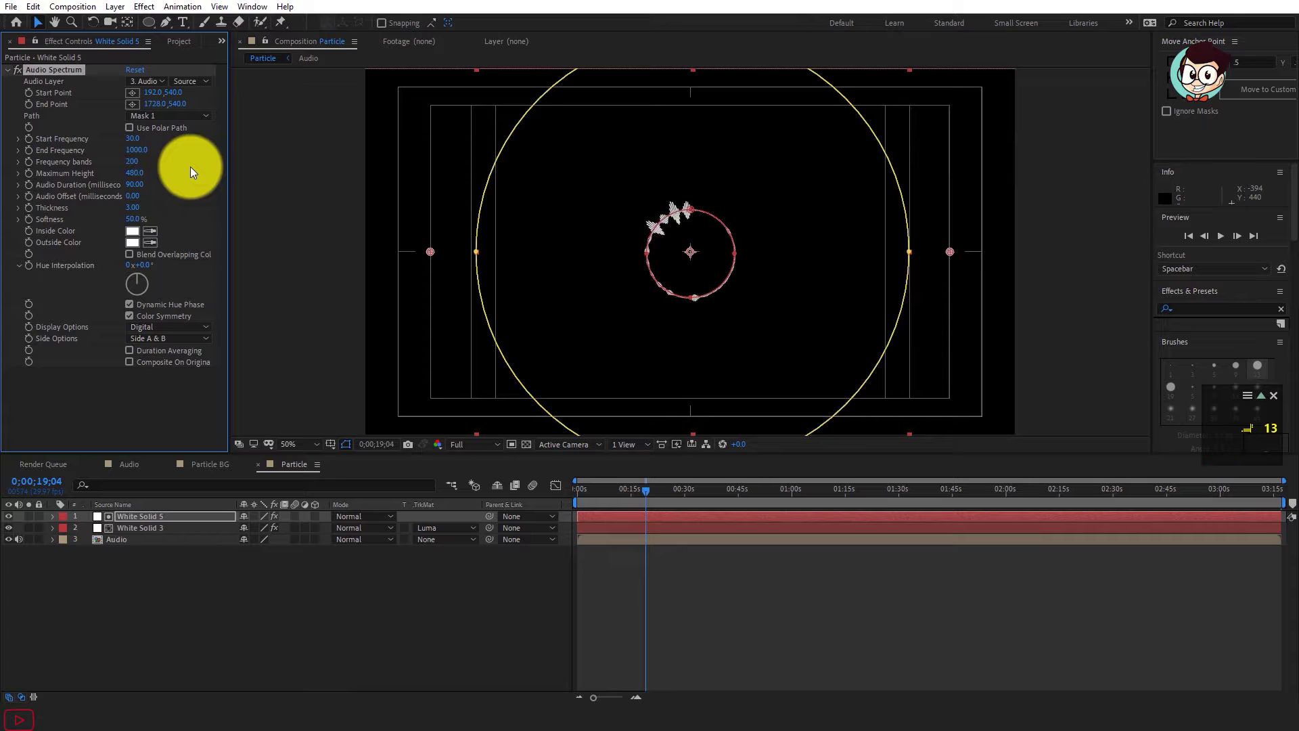
# Step: Raise Maximum Height to 4800 so the spectrum bars grow much taller
pyautogui.click(135, 174)
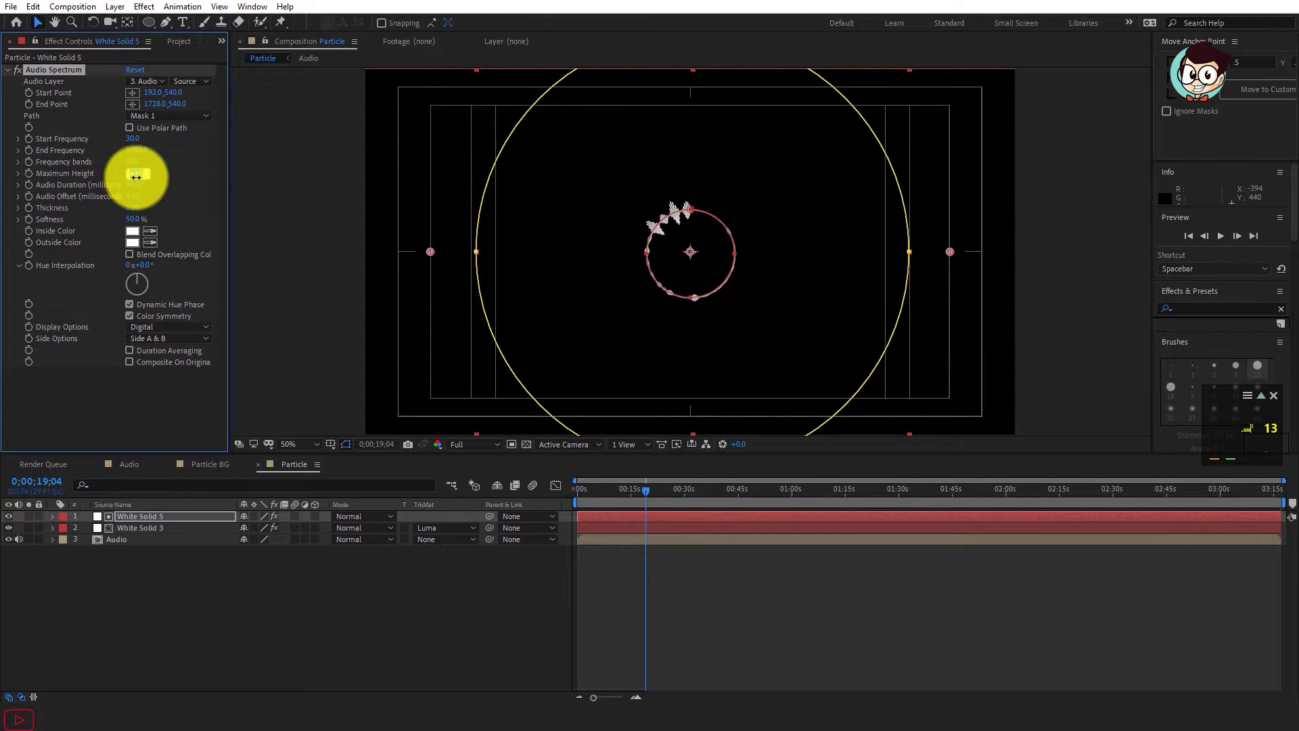
pyautogui.write('464')
pyautogui.press('Return')
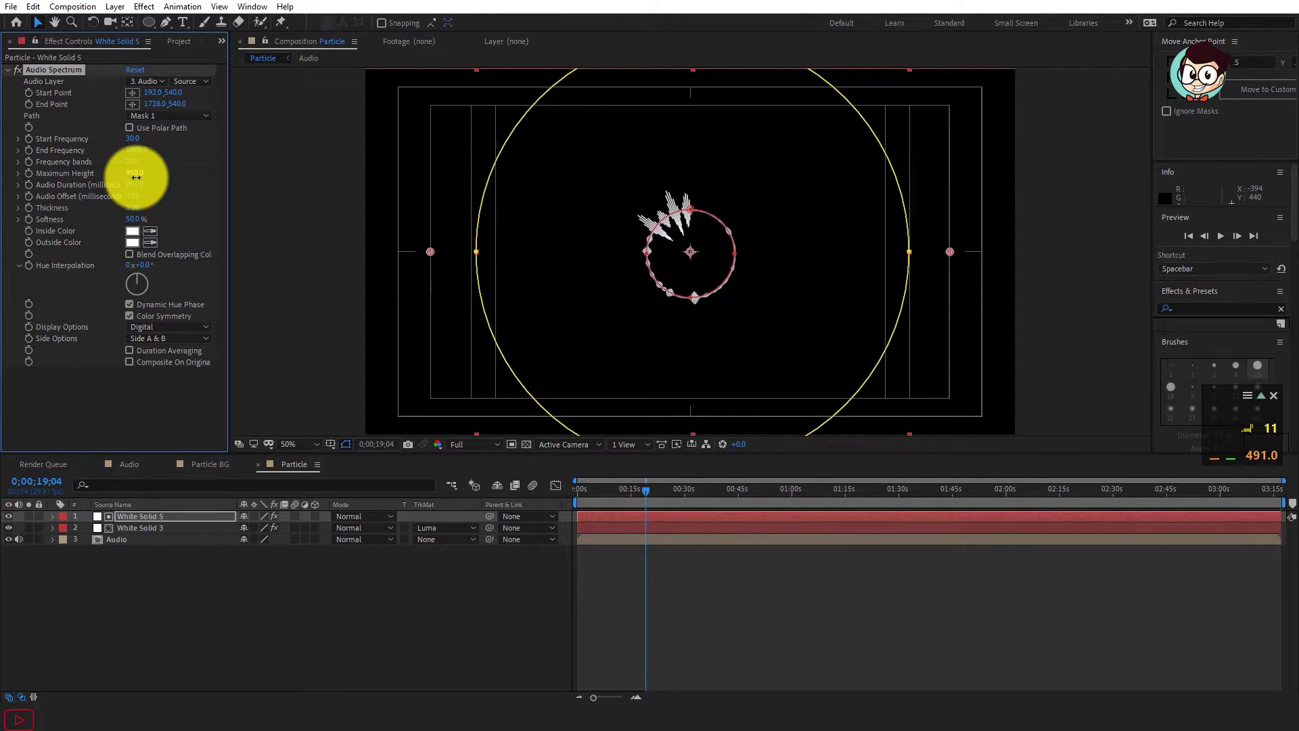
pyautogui.moveTo(135, 179); pyautogui.dragTo(240, 184)
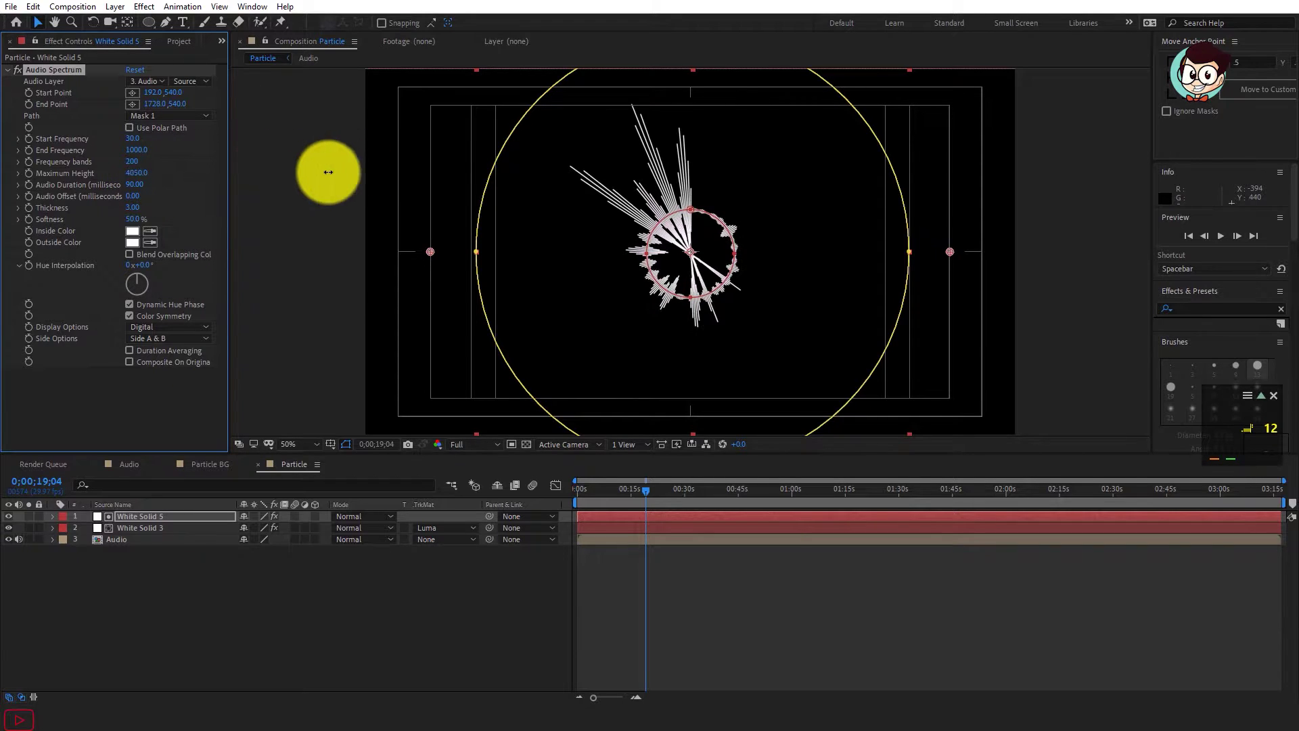
pyautogui.click(139, 173)
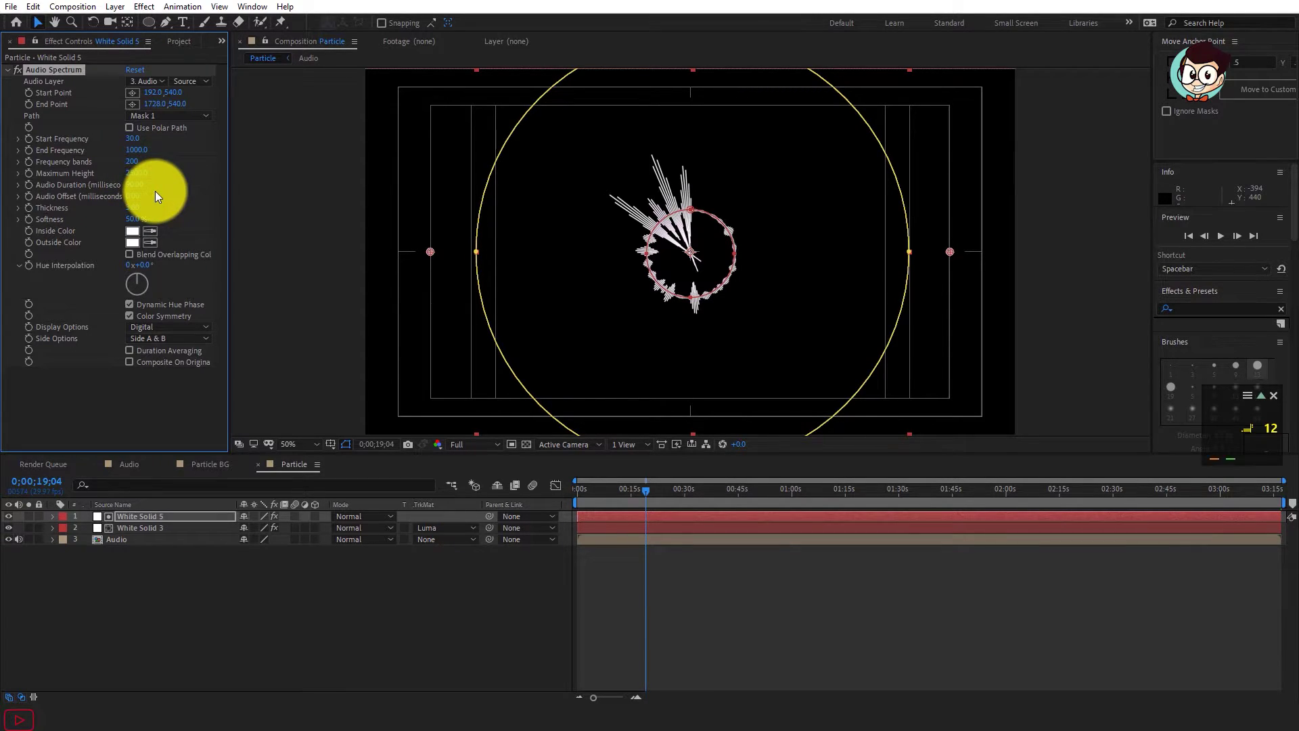
# Step: Set Maximum Height to 2500 and Audio Duration to 200
pyautogui.click(156, 191)
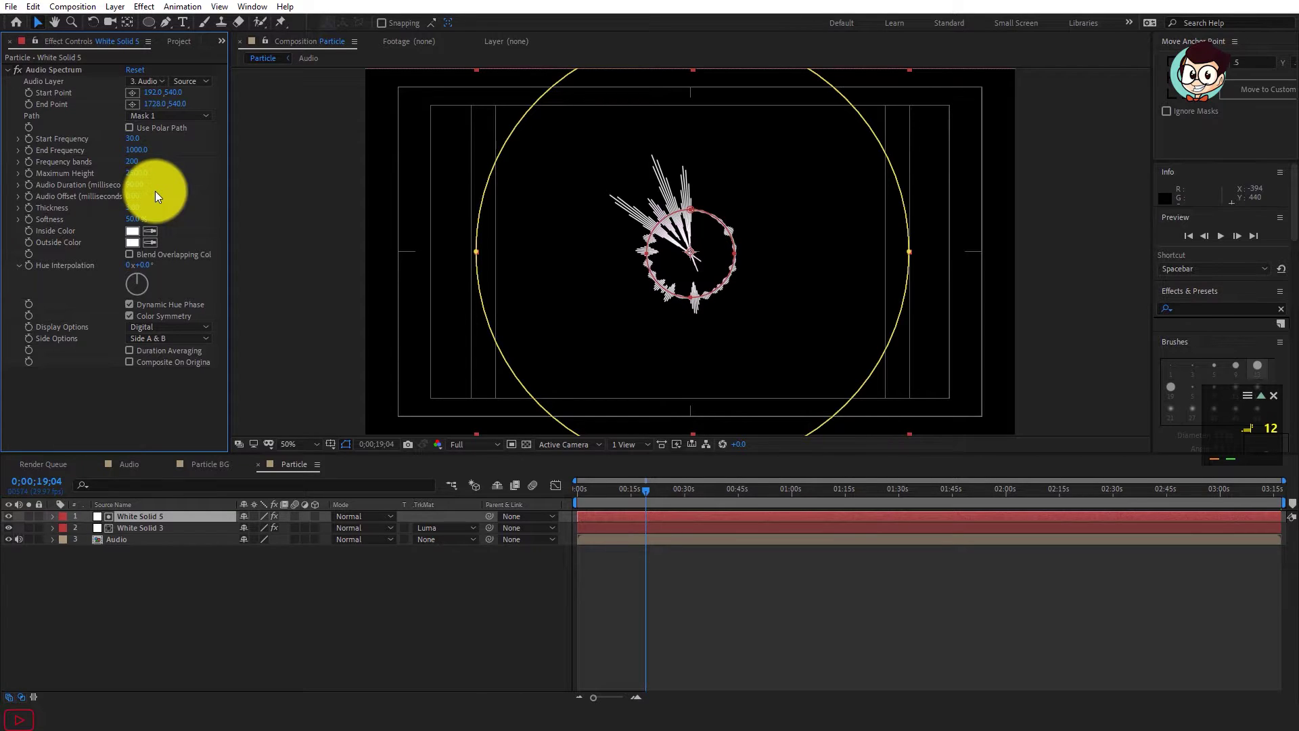
pyautogui.click(139, 186)
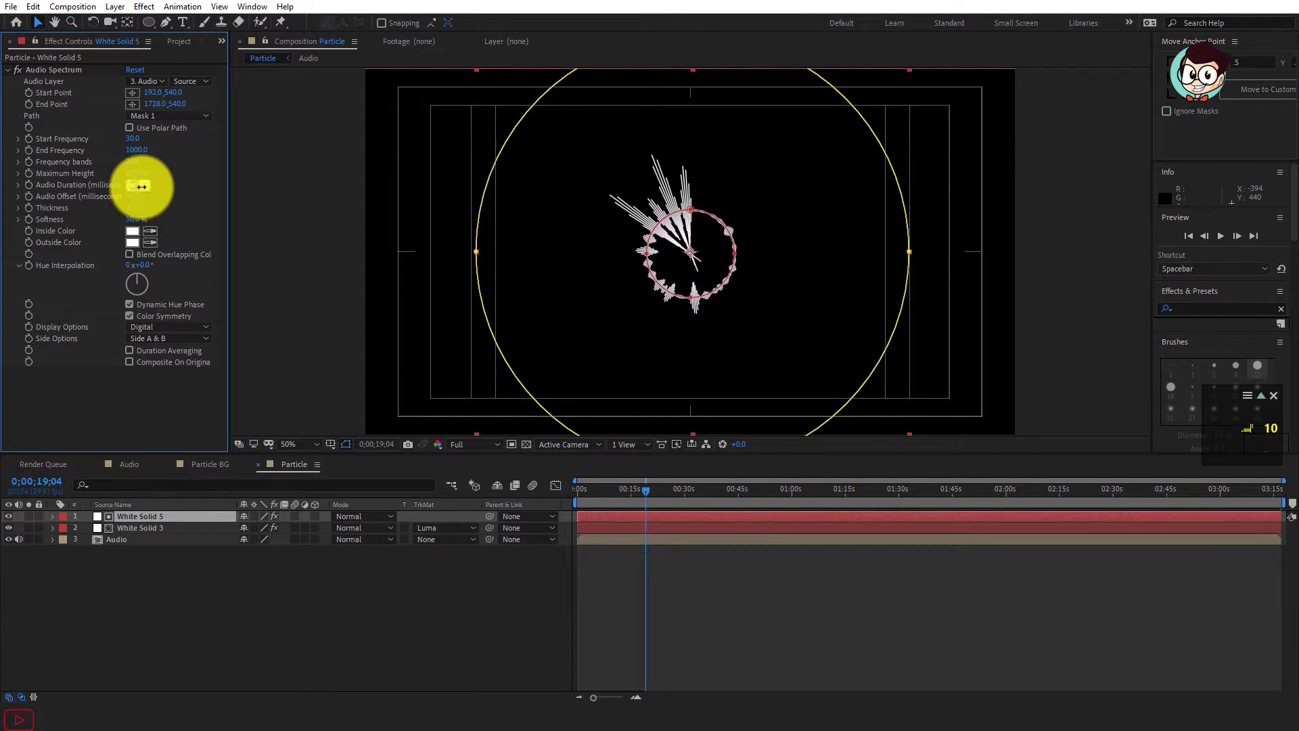
pyautogui.press('Return')
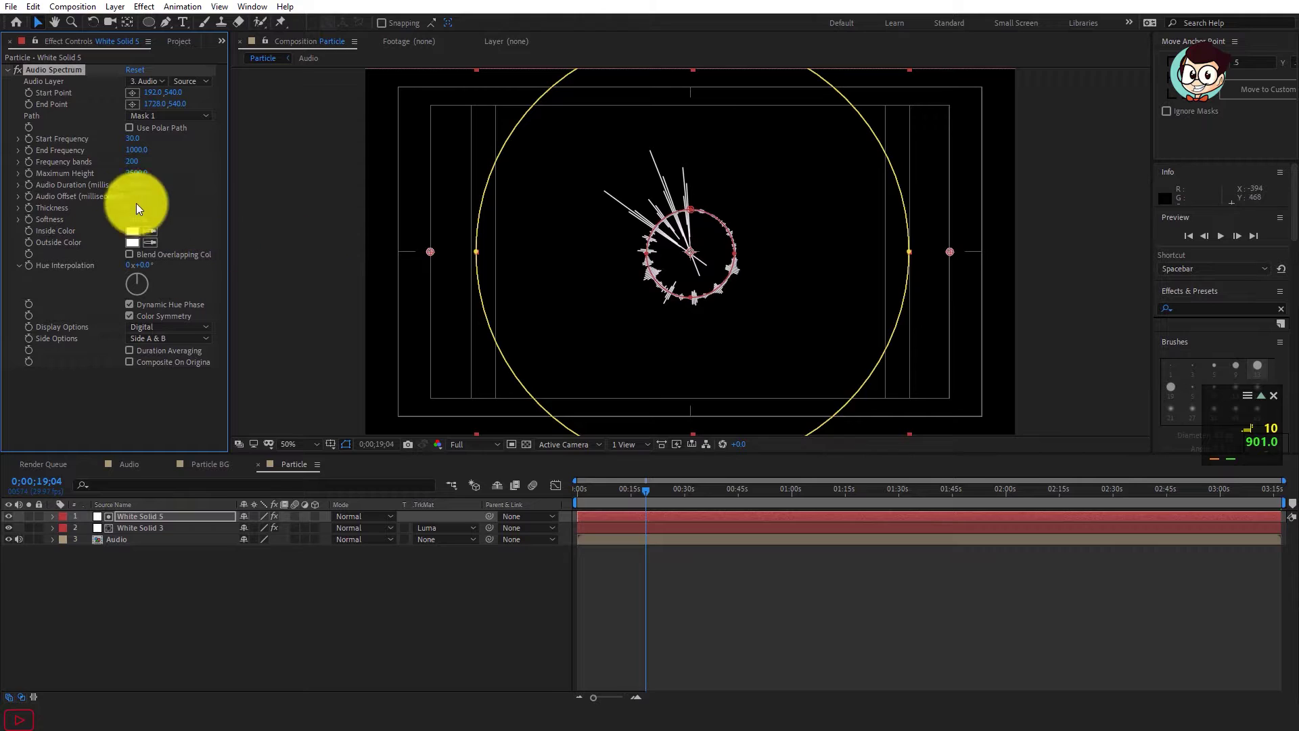
pyautogui.click(129, 193)
pyautogui.moveTo(137, 184); pyautogui.dragTo(110, 181)
pyautogui.click(142, 185)
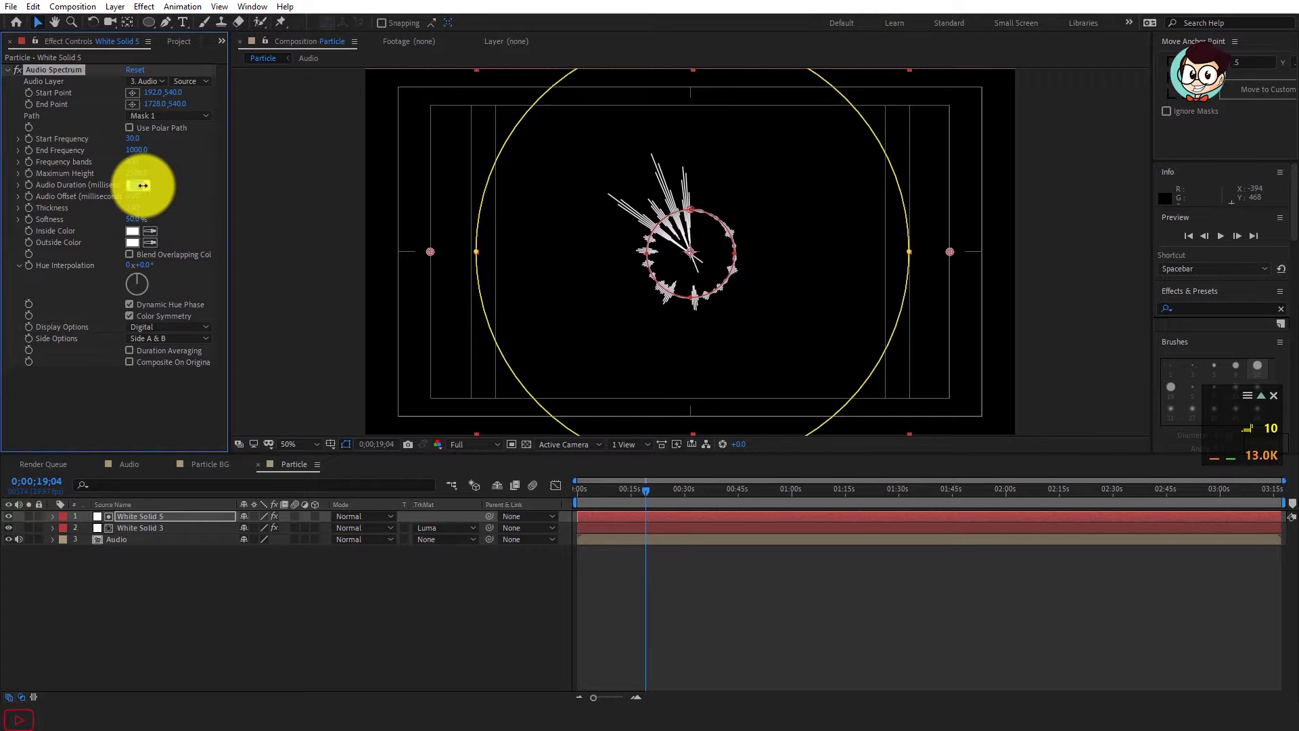
pyautogui.write('200')
pyautogui.press('Return')
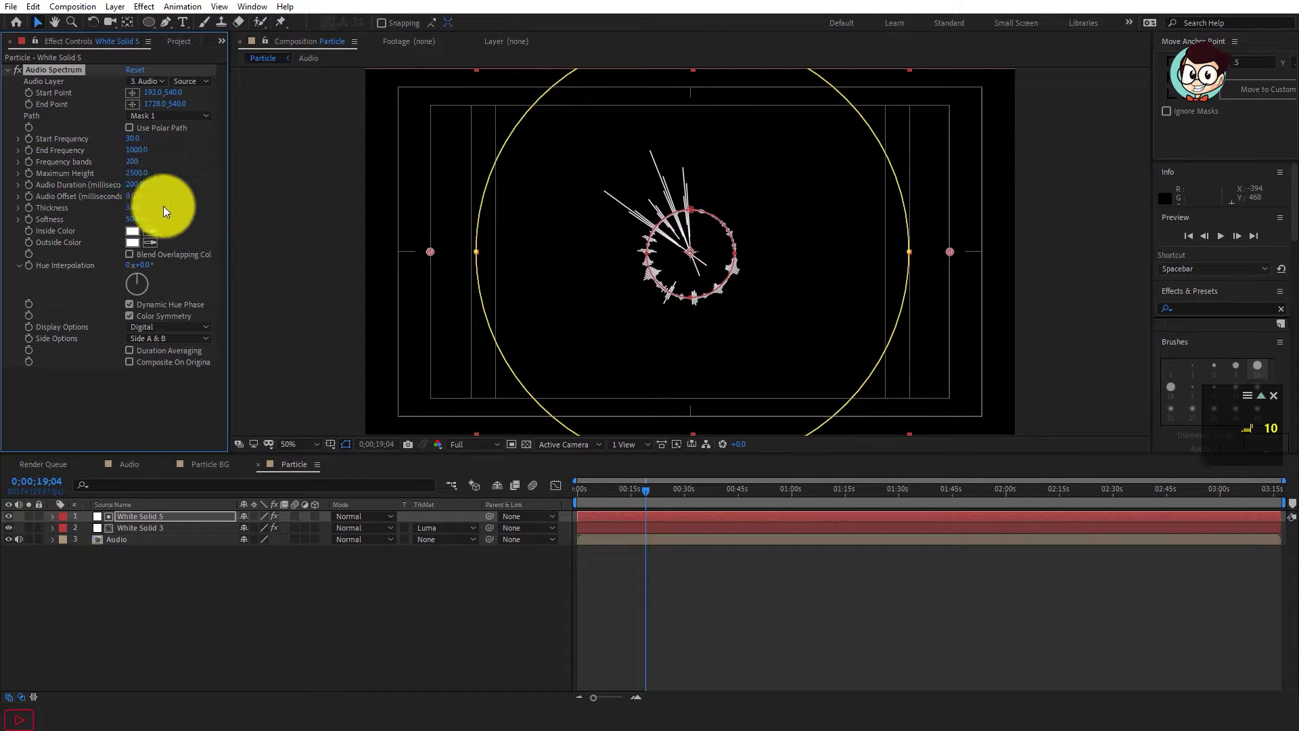
# Step: Set Softness to 0%, Display Options to Analog lines, and Side Options to Side B
pyautogui.click(133, 220)
pyautogui.write('0')
pyautogui.press('Return')
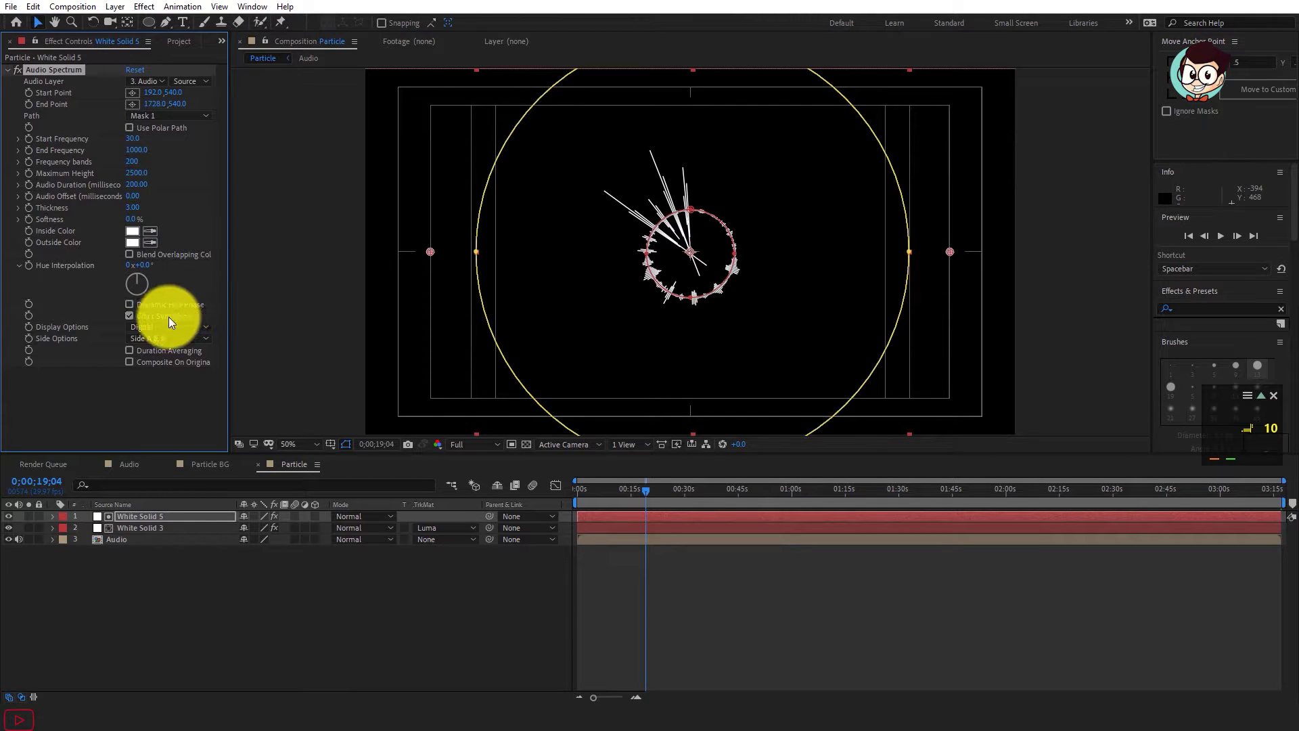
pyautogui.click(192, 330)
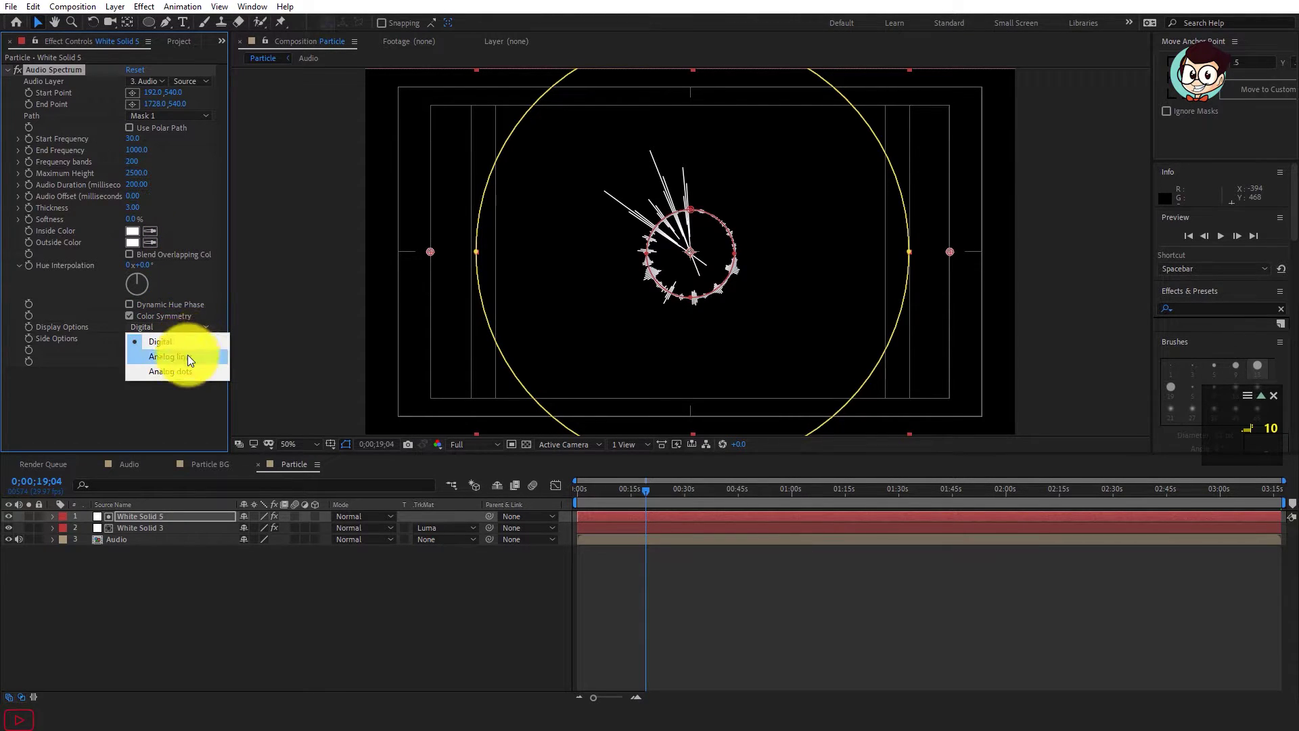
pyautogui.click(186, 350)
pyautogui.click(184, 339)
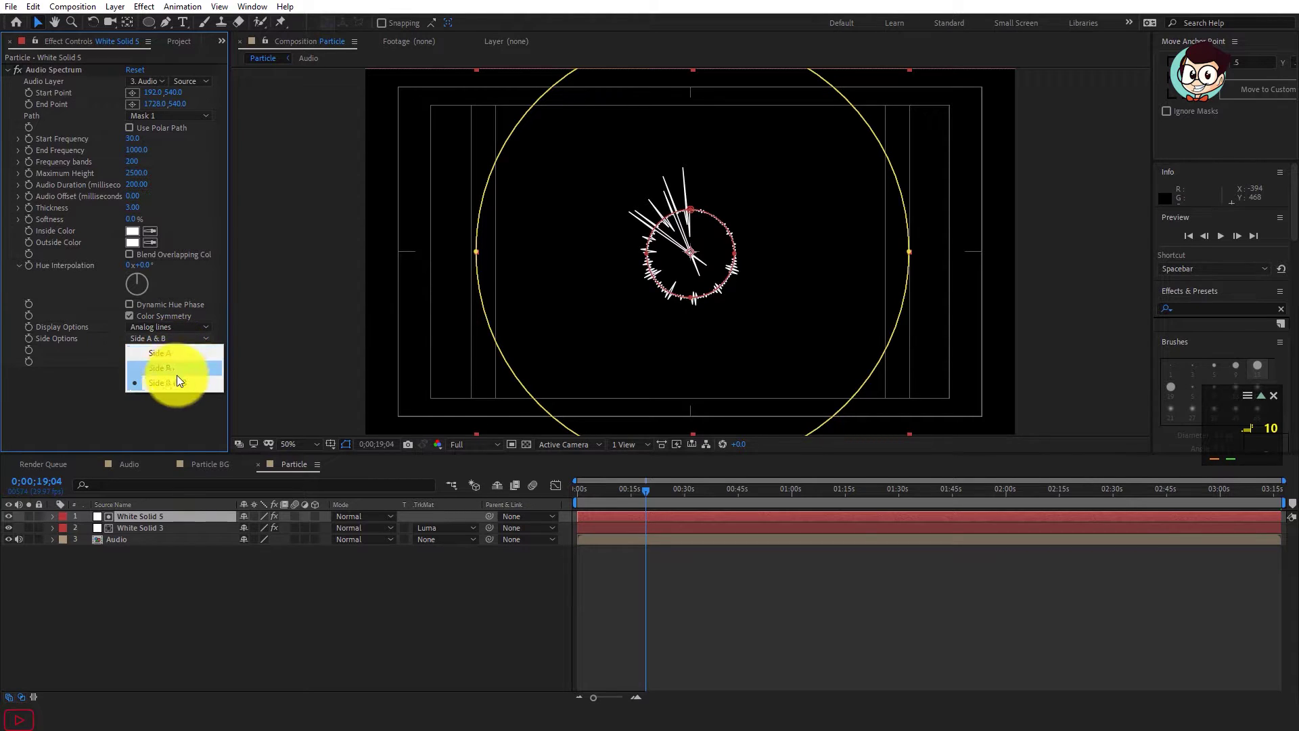
pyautogui.click(176, 371)
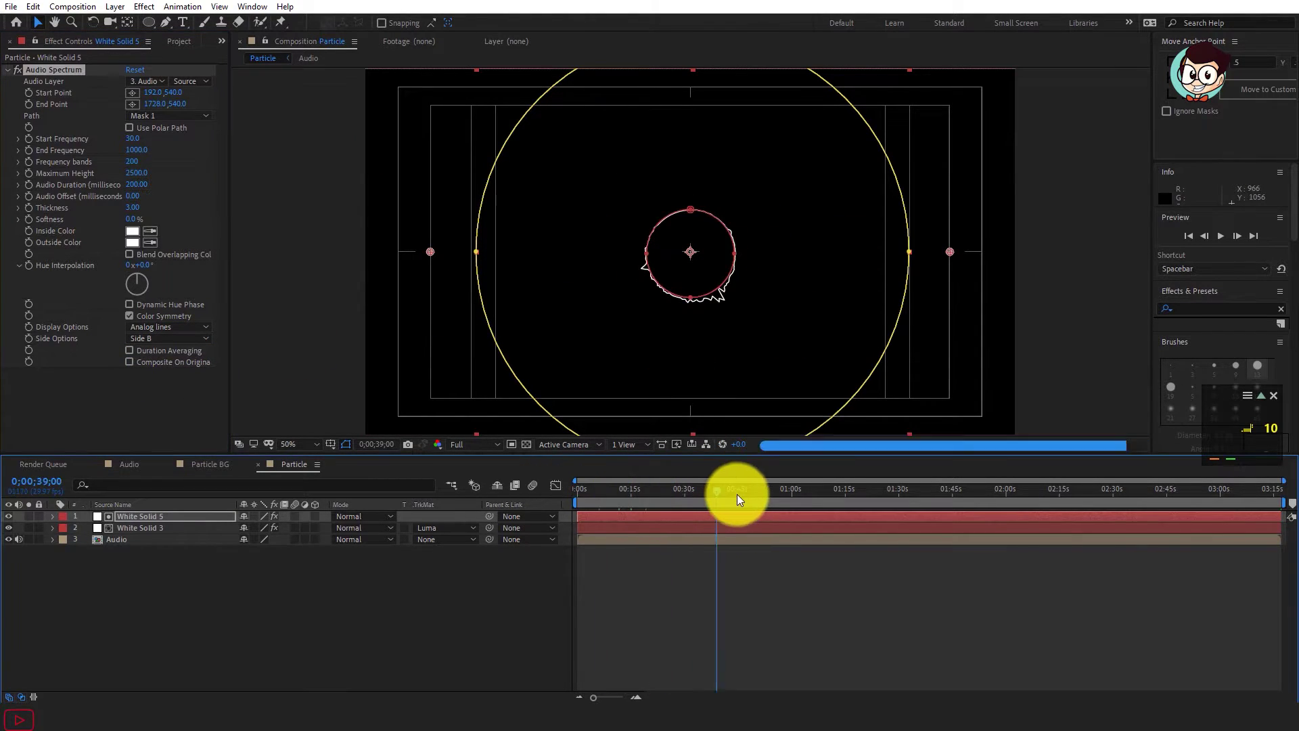
# Step: Keep Luma Matte on White Solid 3 and preview the spectrum matte with White Solid 5 hidden
pyautogui.moveTo(632, 492)
pyautogui.mouseDown()
pyautogui.moveTo(595, 518)
pyautogui.moveTo(639, 519)
pyautogui.mouseUp()
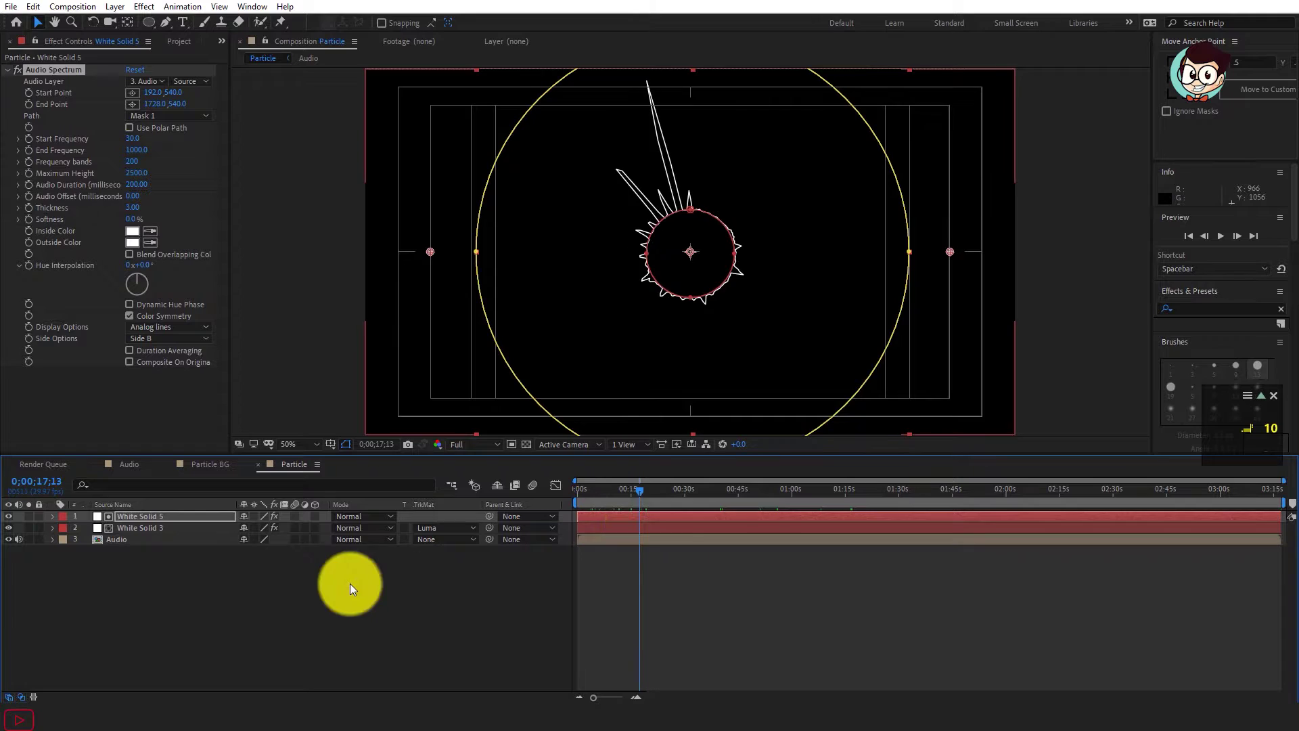
pyautogui.click(455, 530)
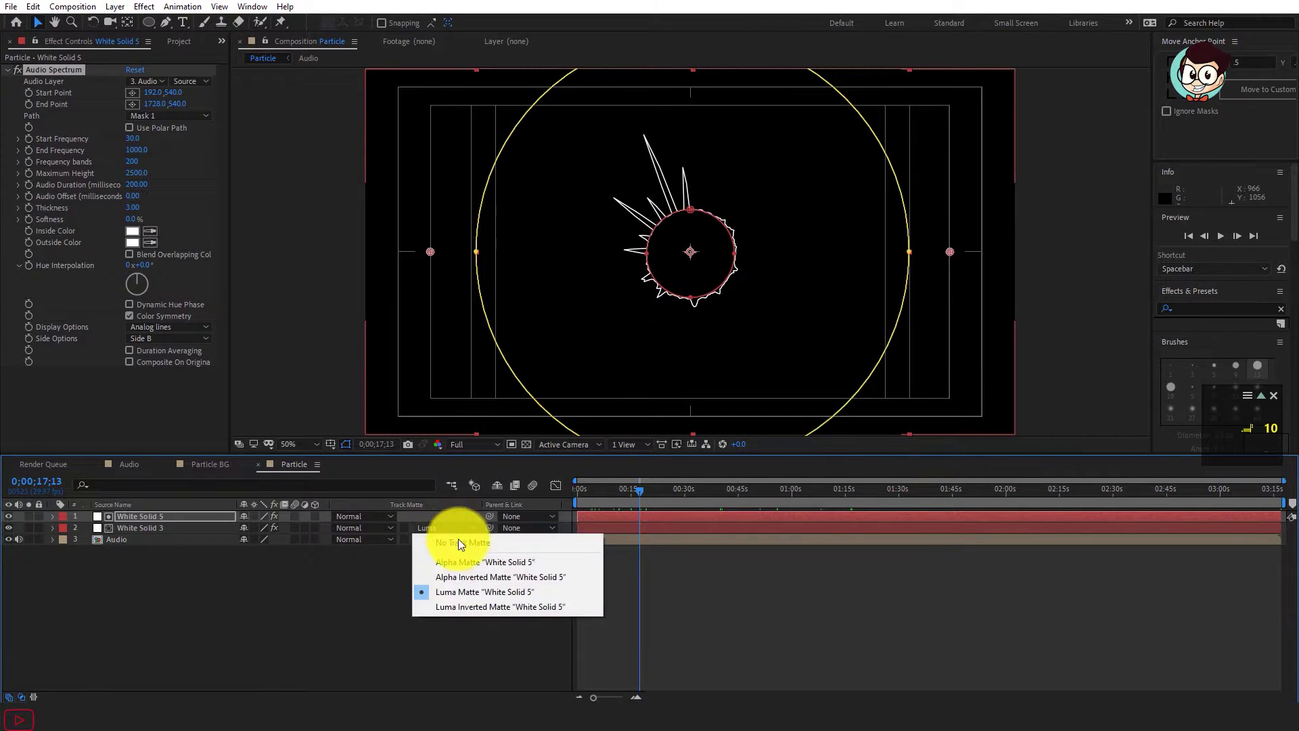
pyautogui.click(464, 585)
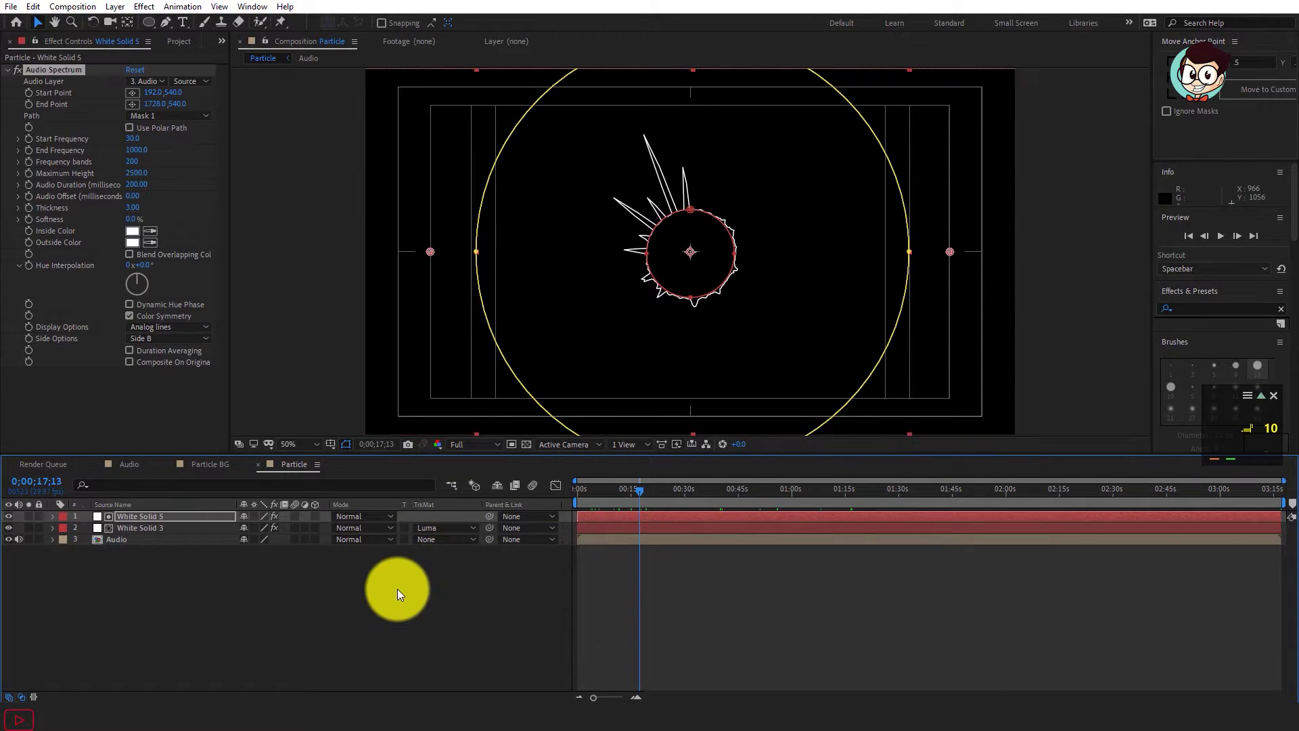
pyautogui.click(397, 589)
pyautogui.press(',')
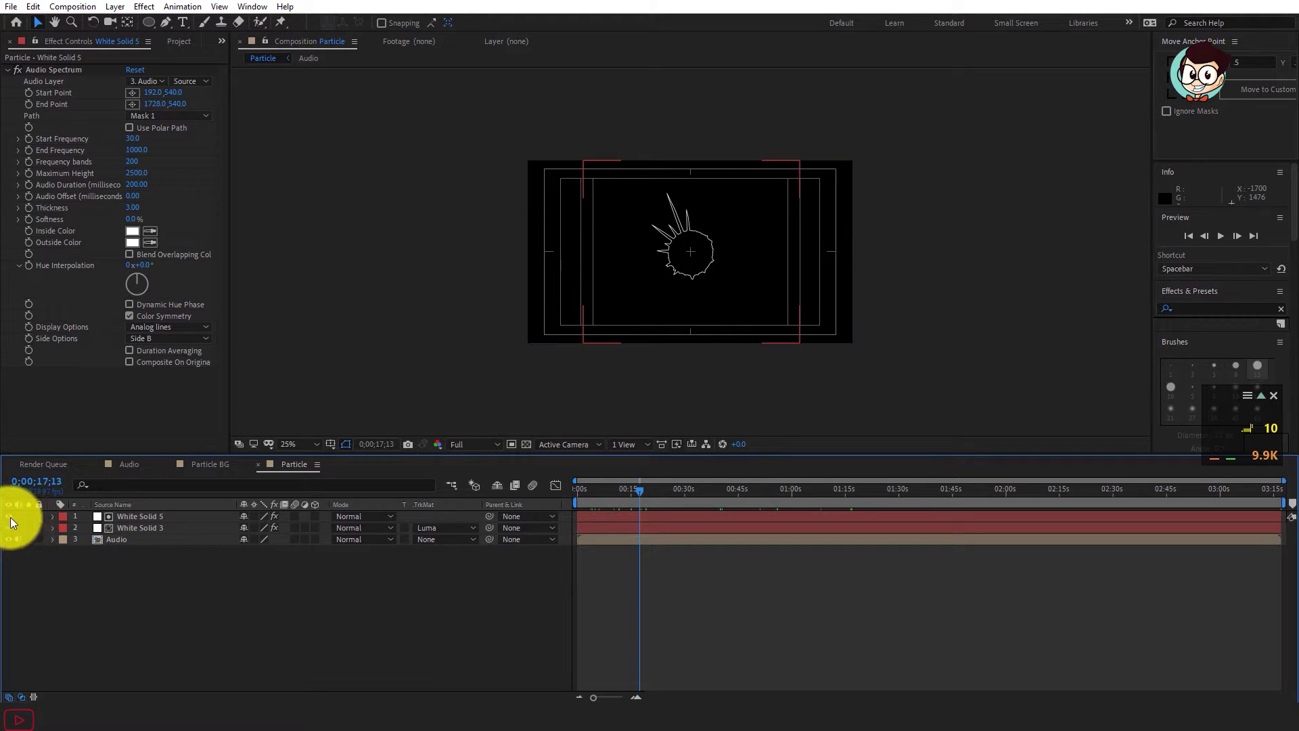
pyautogui.click(9, 516)
pyautogui.click(148, 516)
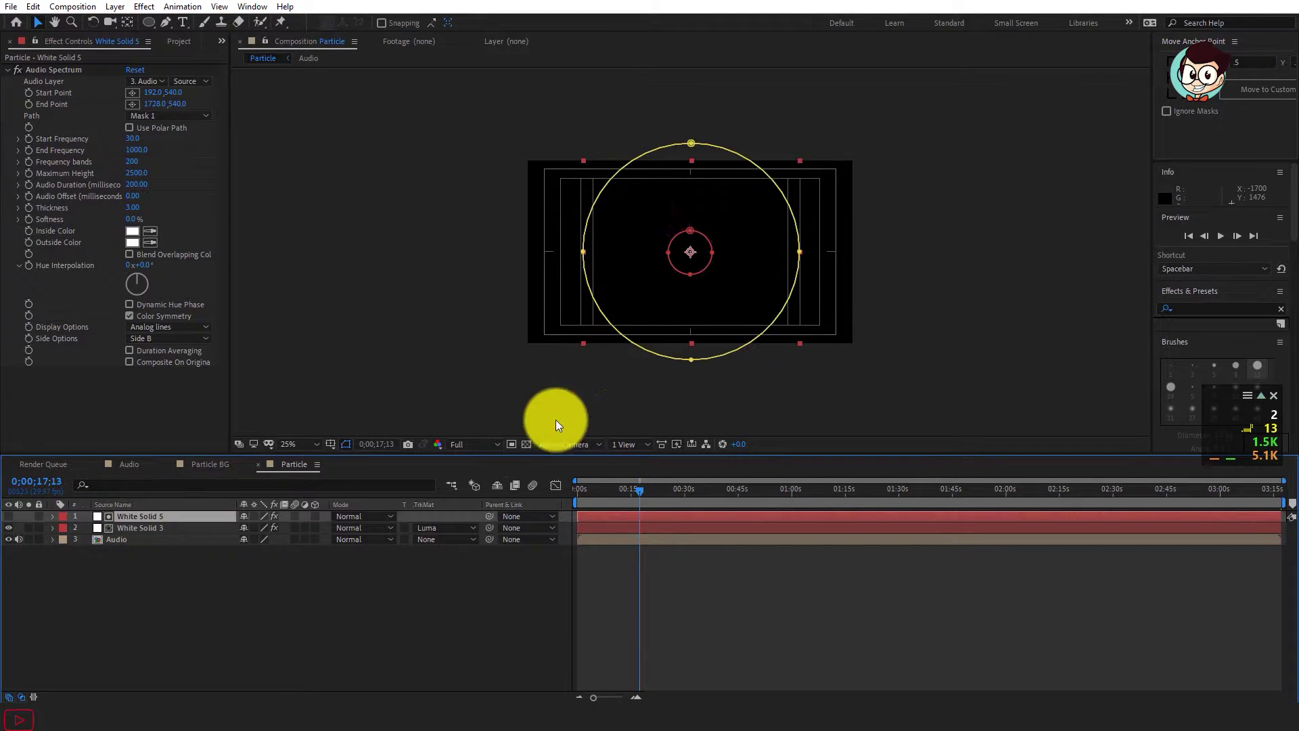
pyautogui.press('.')
pyautogui.moveTo(628, 503); pyautogui.dragTo(753, 497)
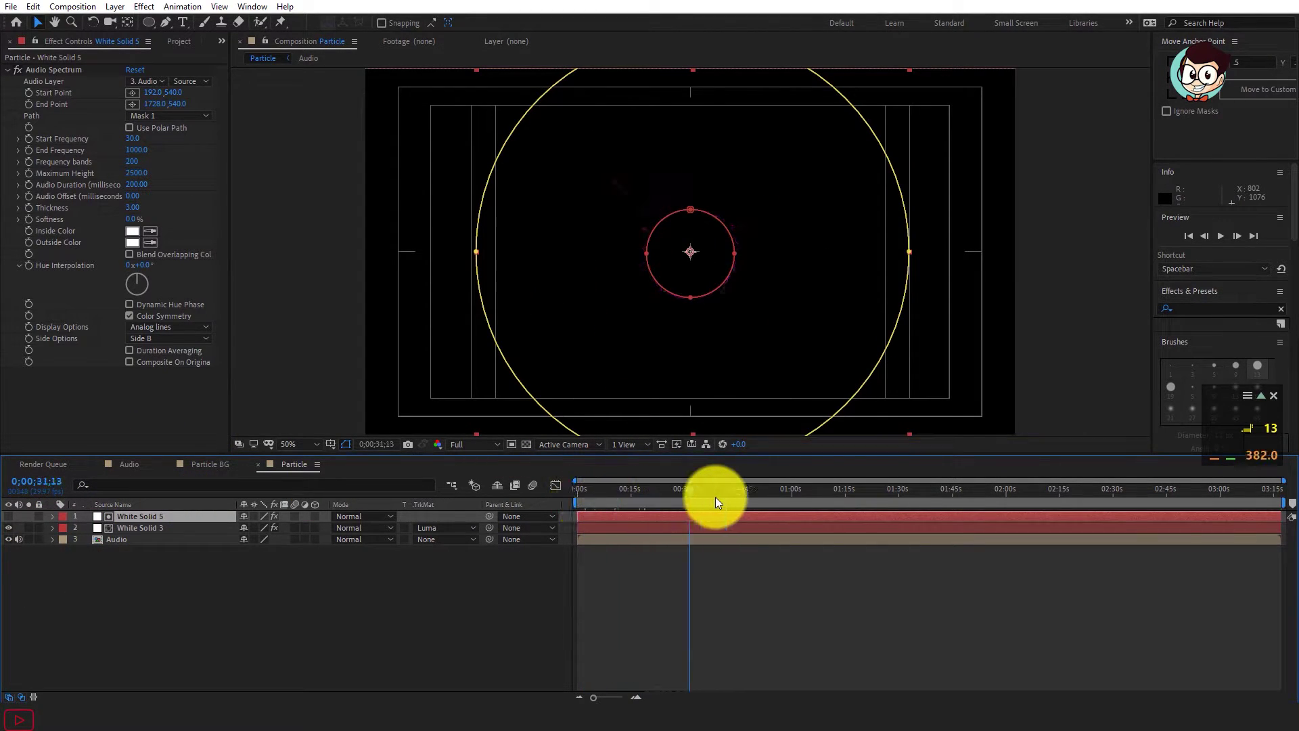
pyautogui.click(387, 584)
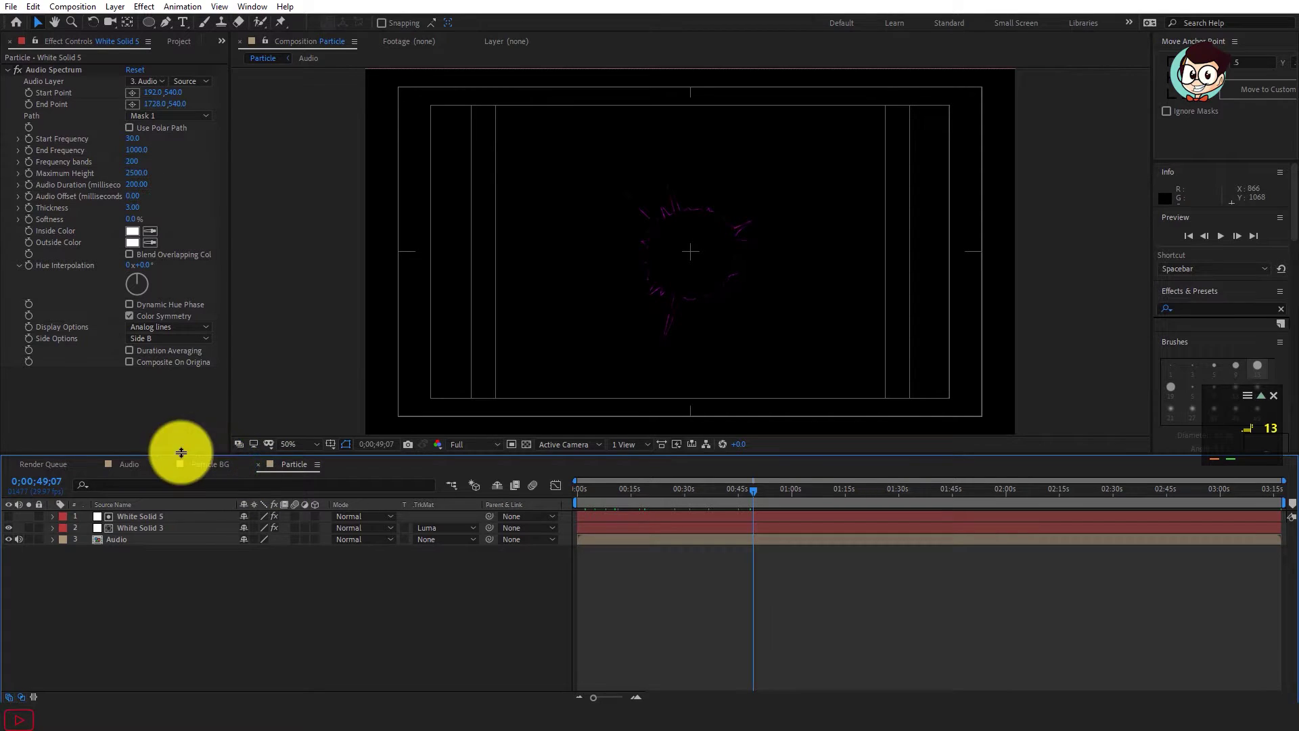
# Step: Create a 1920×1080 composition named Main and add Particle BG to it
pyautogui.click(172, 41)
pyautogui.rightClick(127, 278)
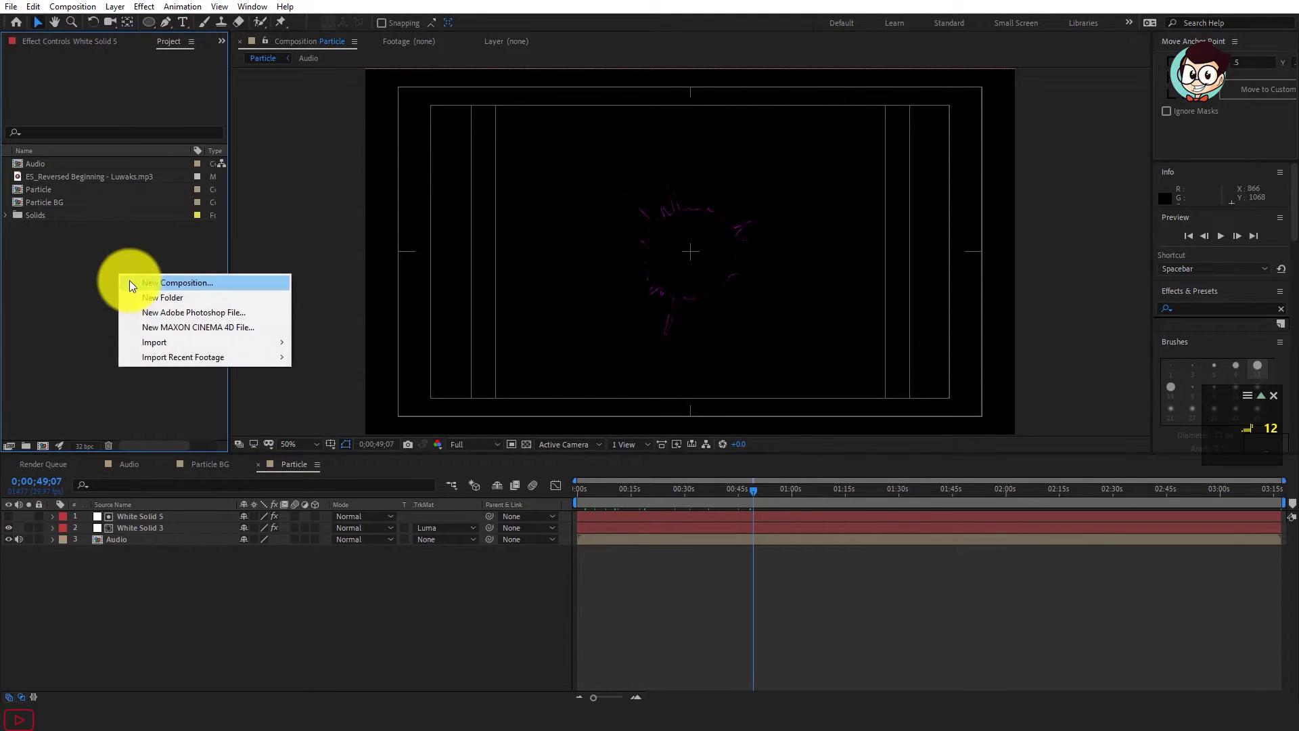
pyautogui.click(135, 282)
pyautogui.write('Main')
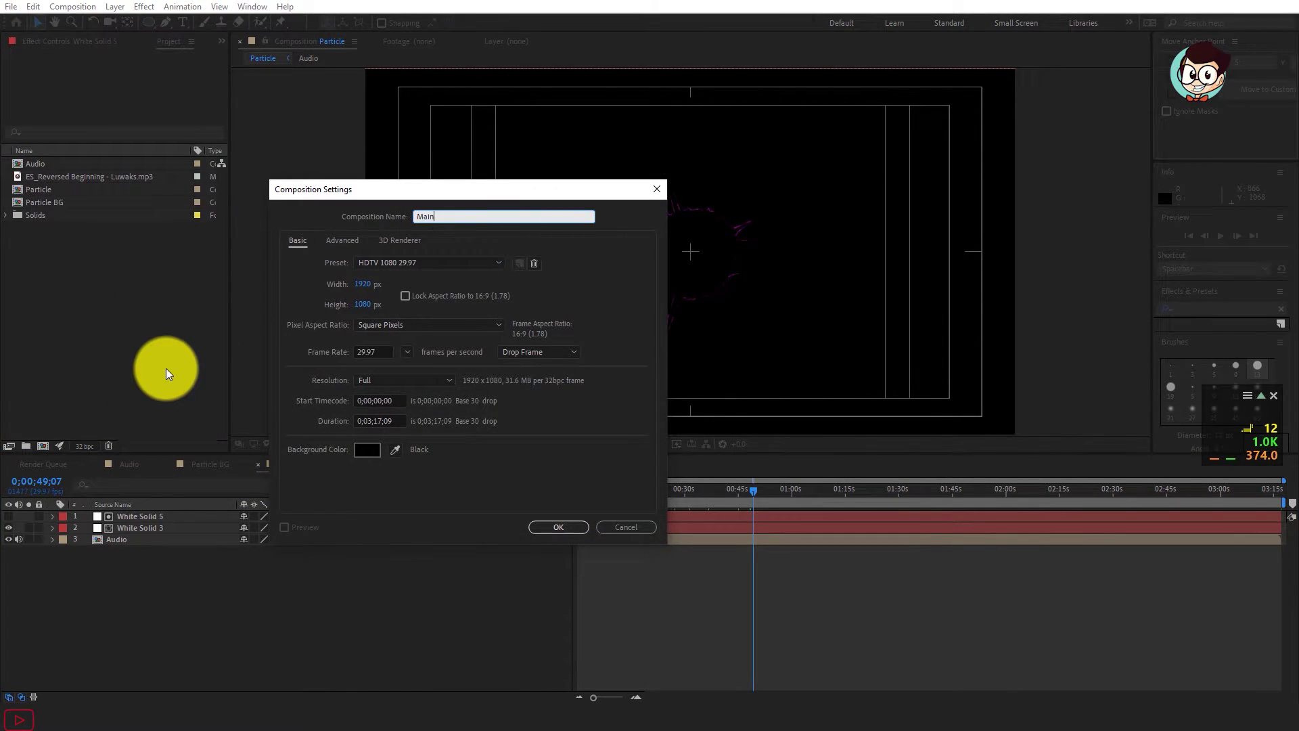
pyautogui.press('Return')
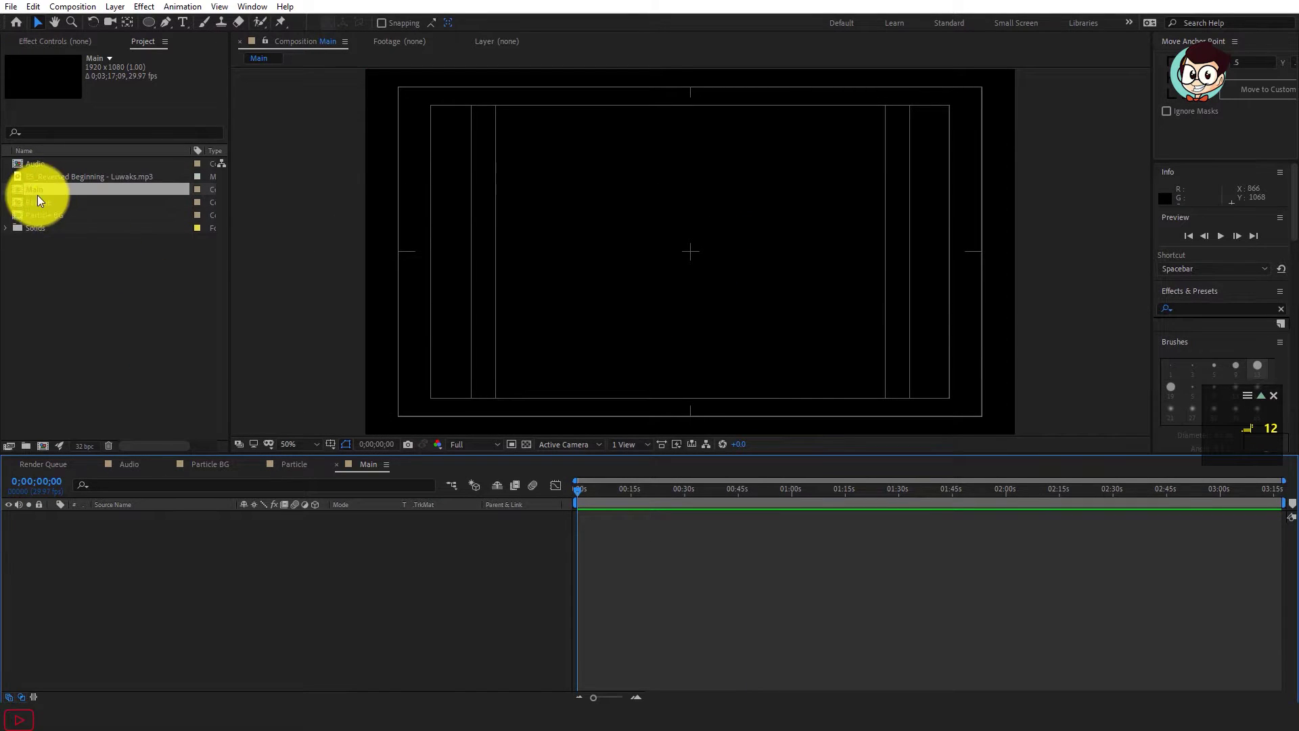
pyautogui.moveTo(38, 215); pyautogui.dragTo(261, 619)
# Step: Place Particle above Particle BG in Main and set both layers' blend mode to Add
pyautogui.moveTo(31, 202)
pyautogui.mouseDown()
pyautogui.moveTo(91, 264)
pyautogui.moveTo(184, 524)
pyautogui.mouseUp()
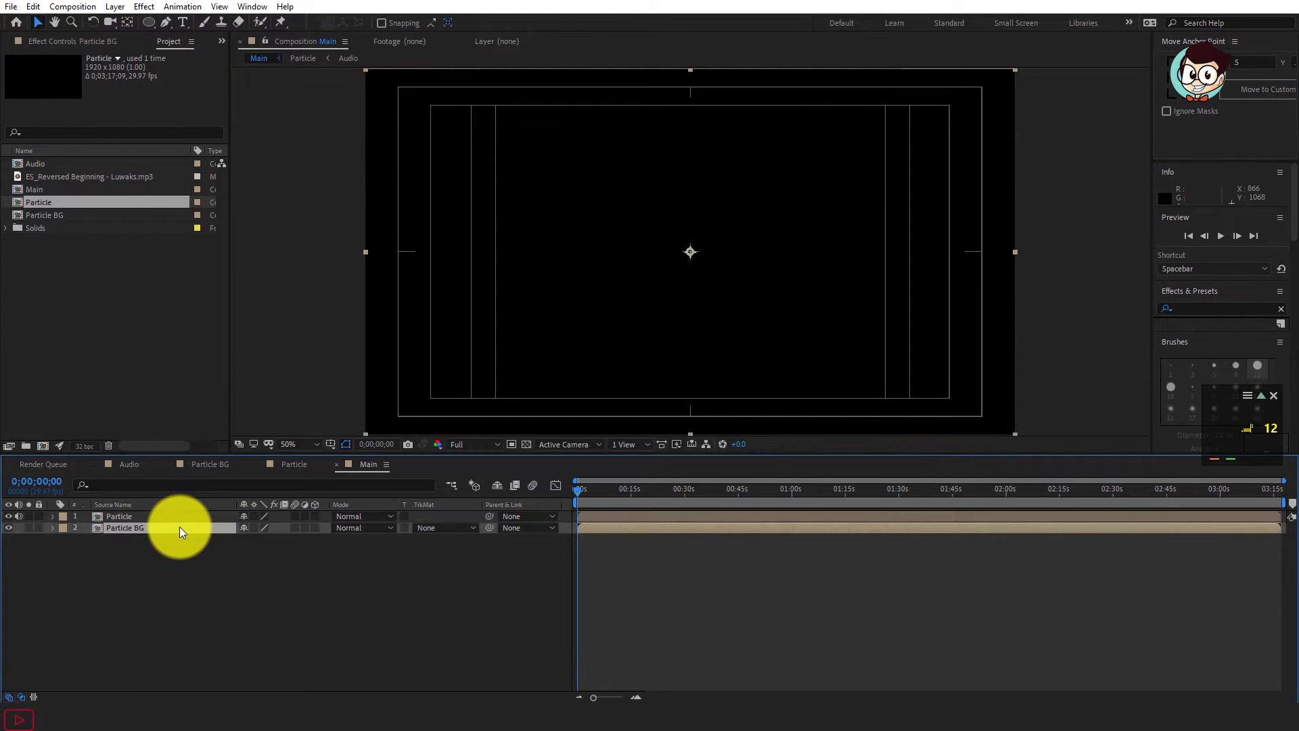
pyautogui.click(344, 527)
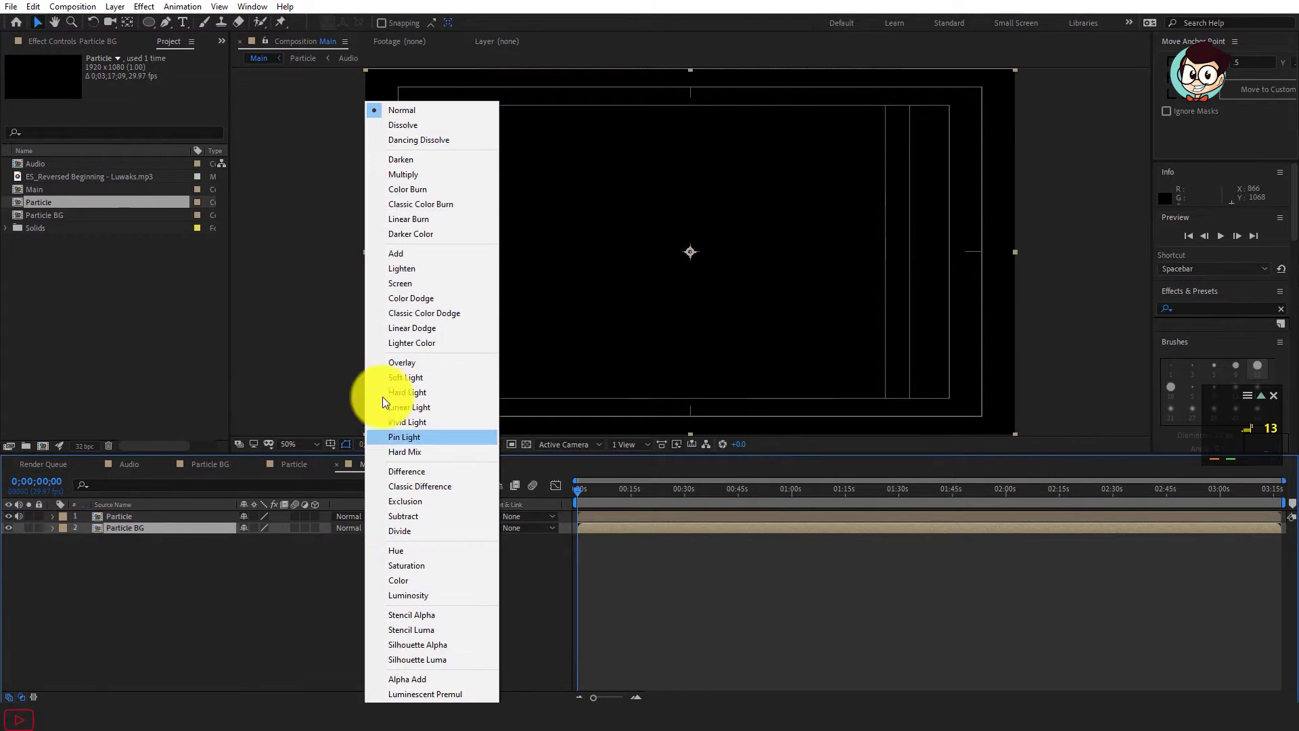
pyautogui.click(416, 260)
pyautogui.click(817, 488)
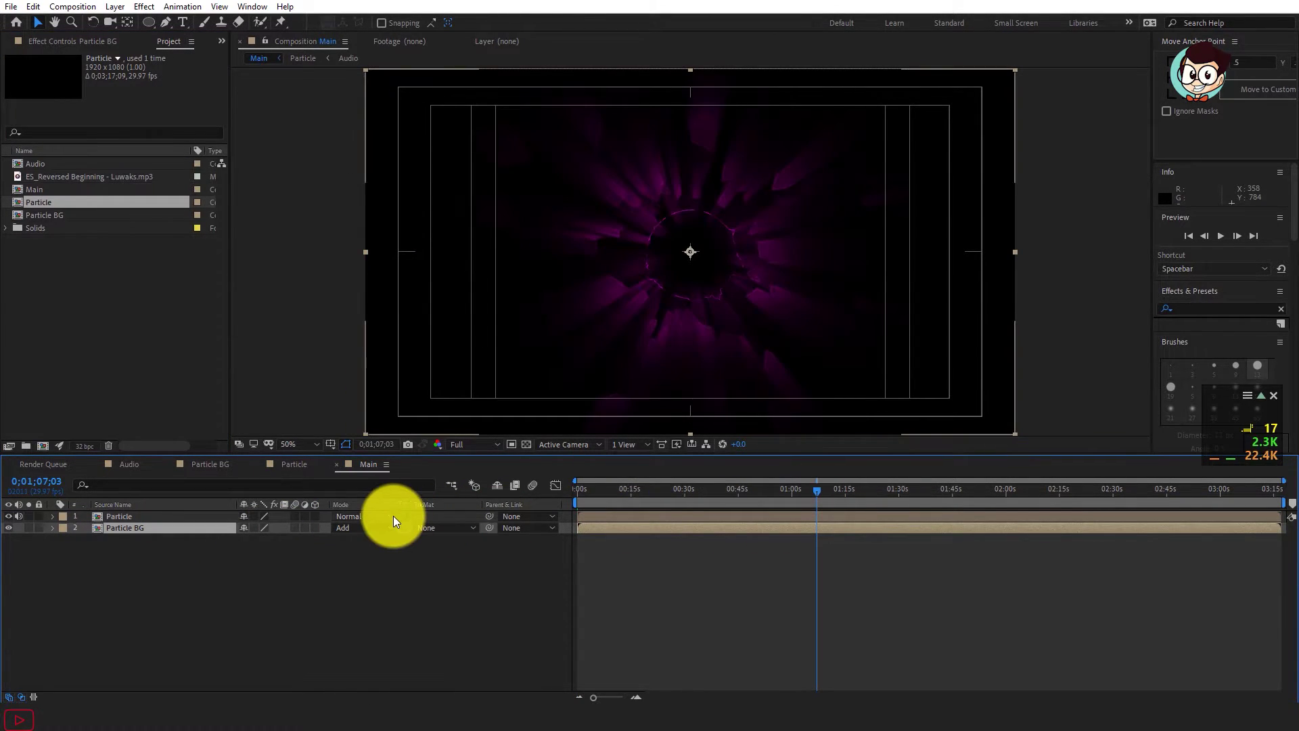
pyautogui.click(389, 517)
pyautogui.click(416, 258)
pyautogui.click(725, 500)
pyautogui.moveTo(726, 499); pyautogui.dragTo(874, 491)
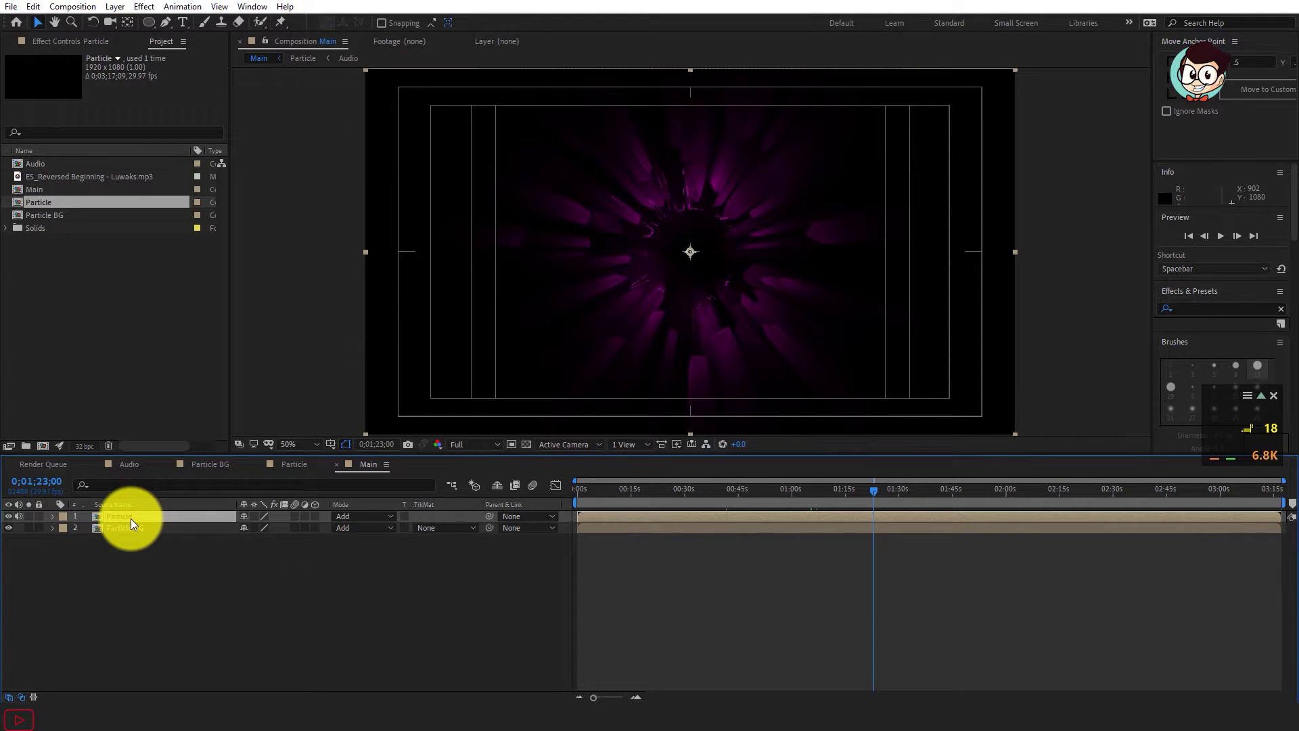
# Step: Duplicate the Particle layer and select the lower copy
pyautogui.hotkey('ctrl', 'd')
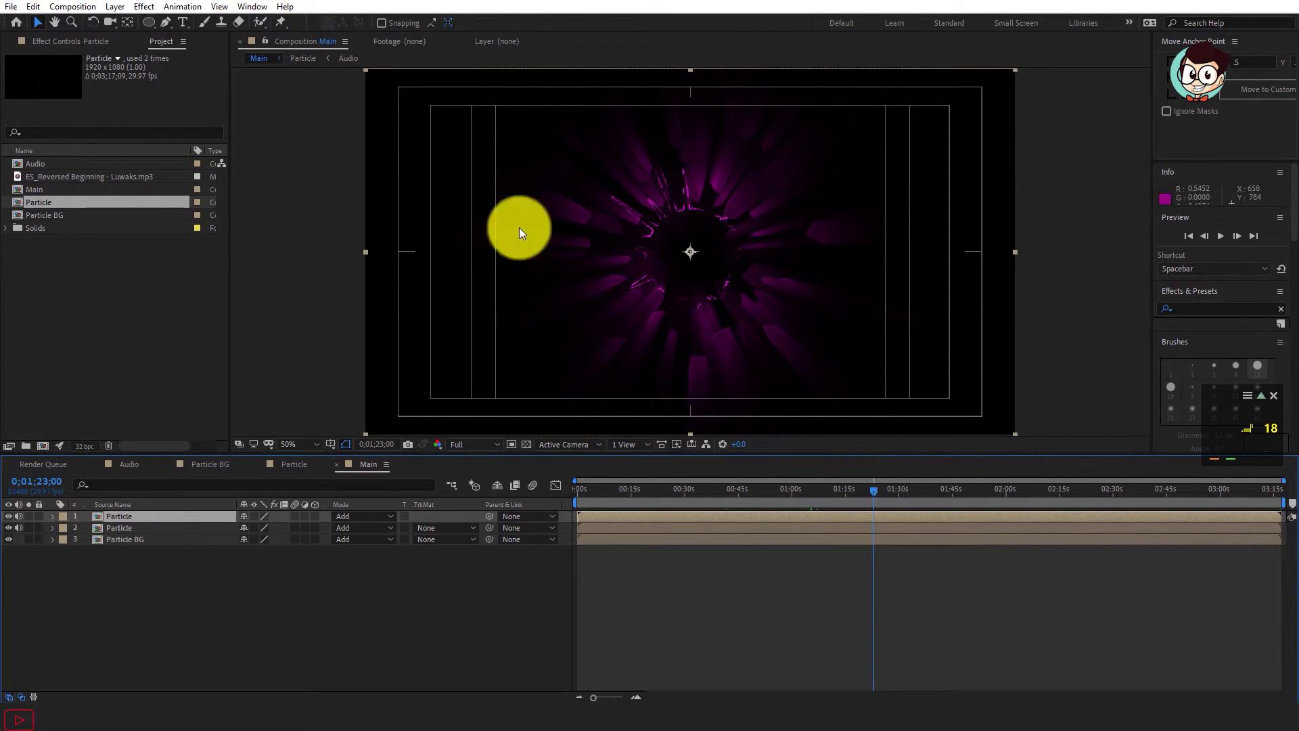
pyautogui.click(149, 528)
pyautogui.click(1211, 308)
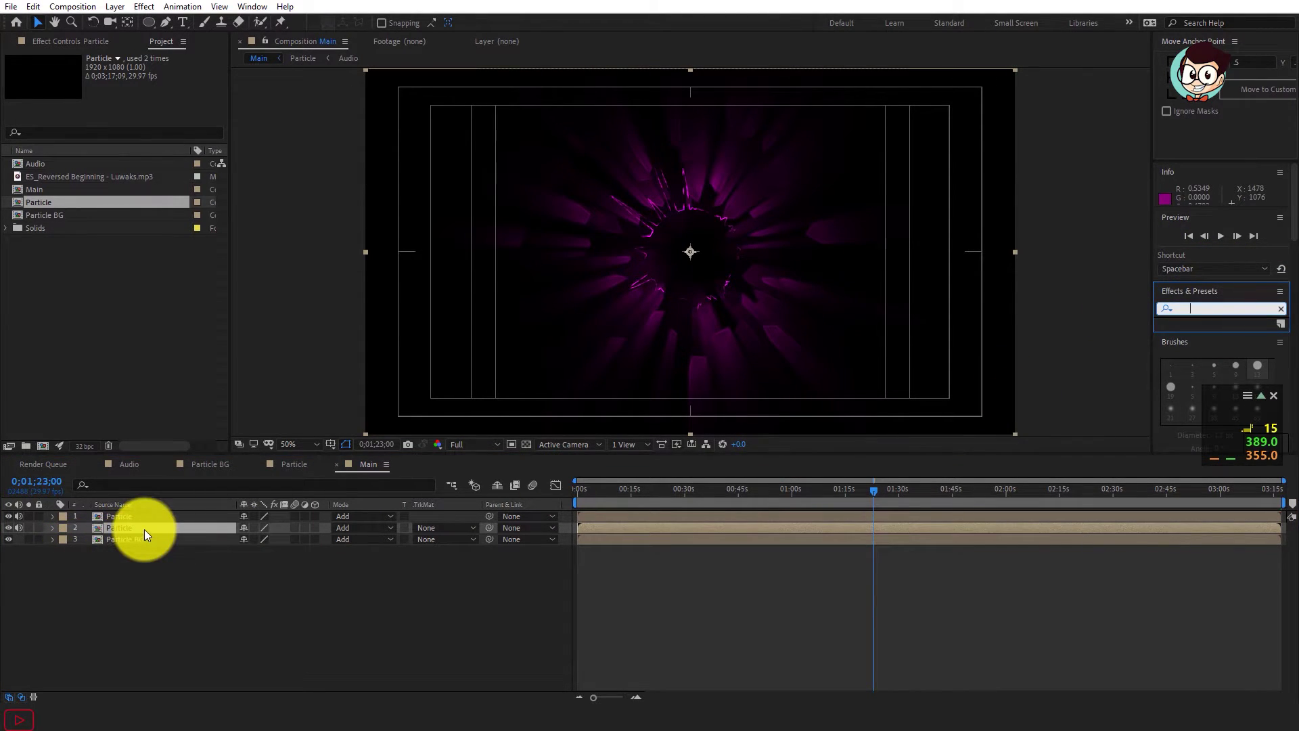
# Step: Apply an Exposure effect to the lower Particle copy
pyautogui.hotkey('ctrl', 'space')
pyautogui.write('Expo')
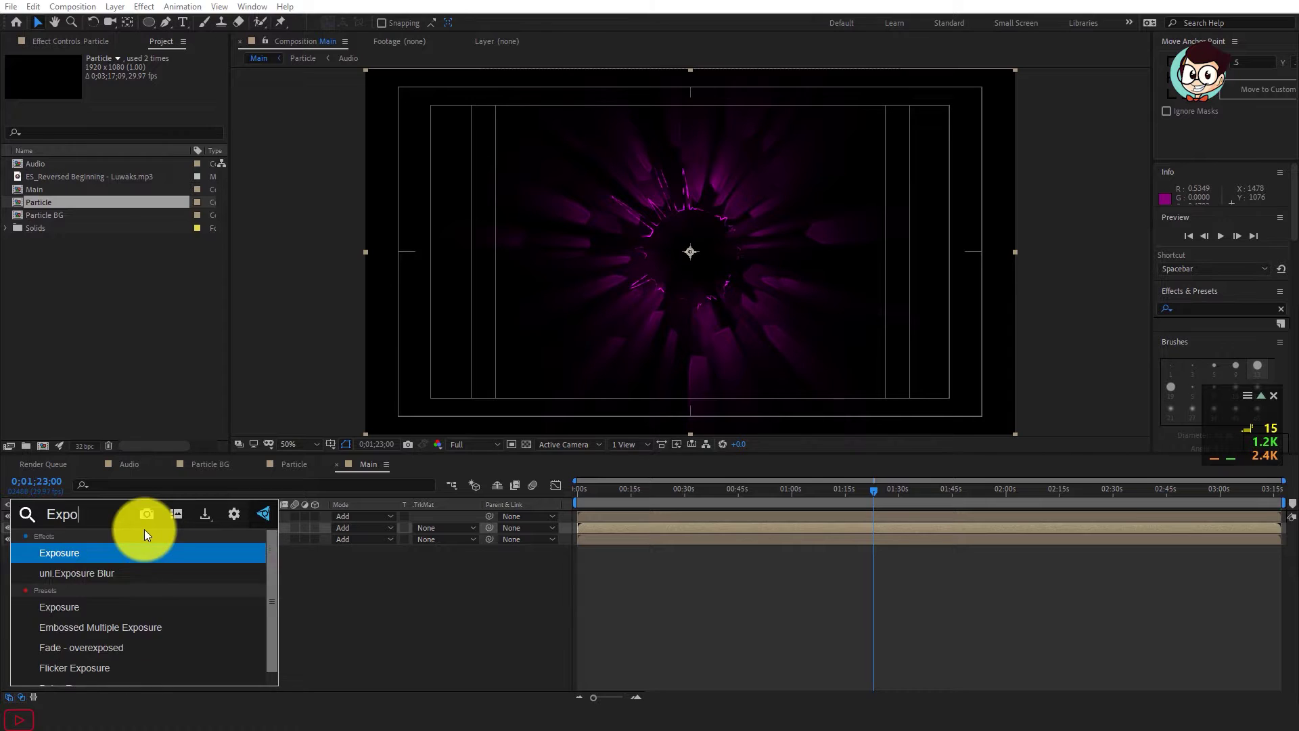
pyautogui.press('Return')
pyautogui.click(78, 39)
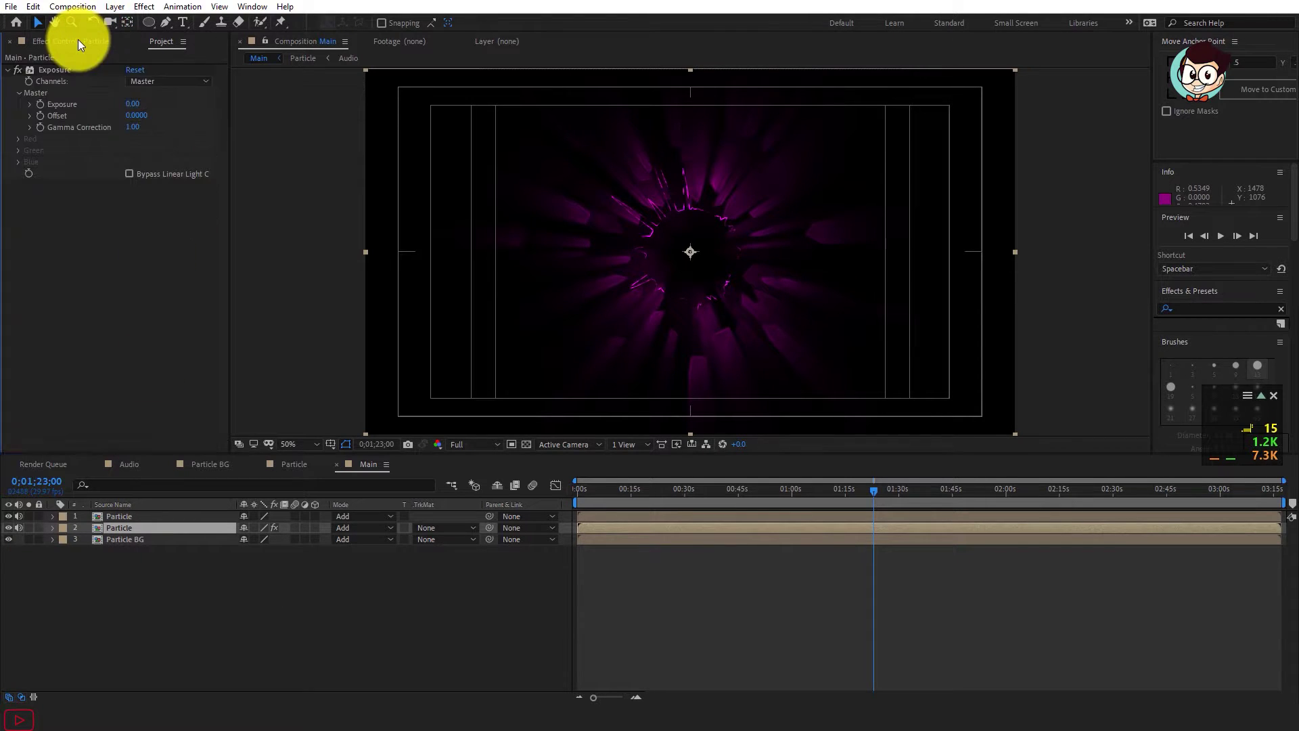
pyautogui.click(135, 102)
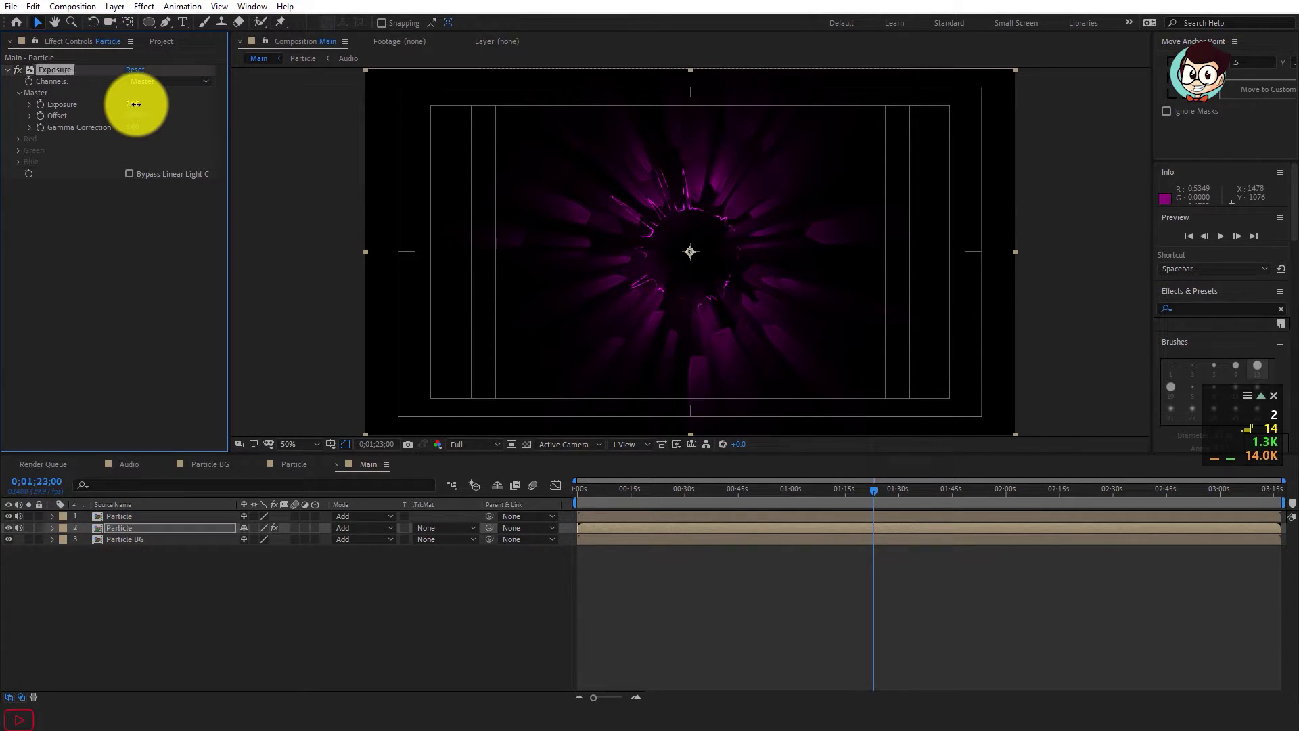
pyautogui.write('2')
# Step: Apply Exposure at 3.00 to the top Particle layer and preview the brighter particles
pyautogui.click(111, 520)
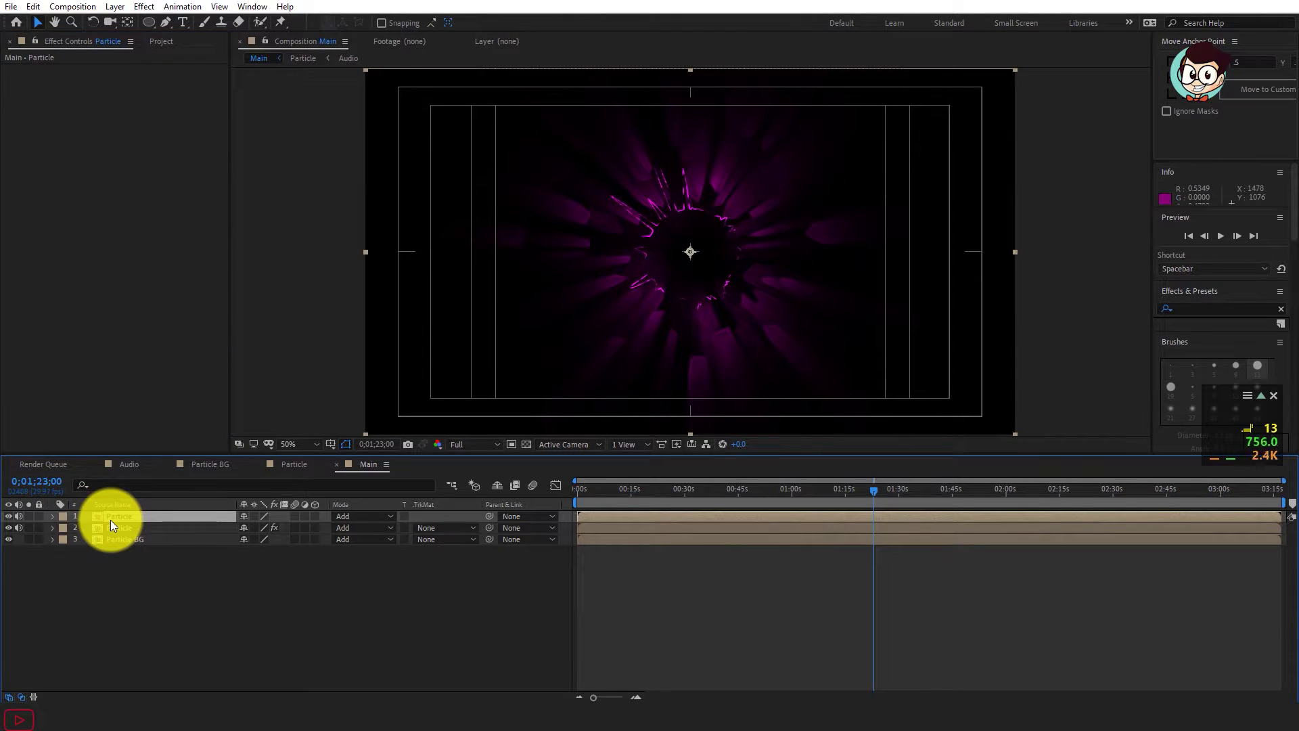
pyautogui.hotkey('ctrl', 'space')
pyautogui.write('Ex')
pyautogui.press('Down')
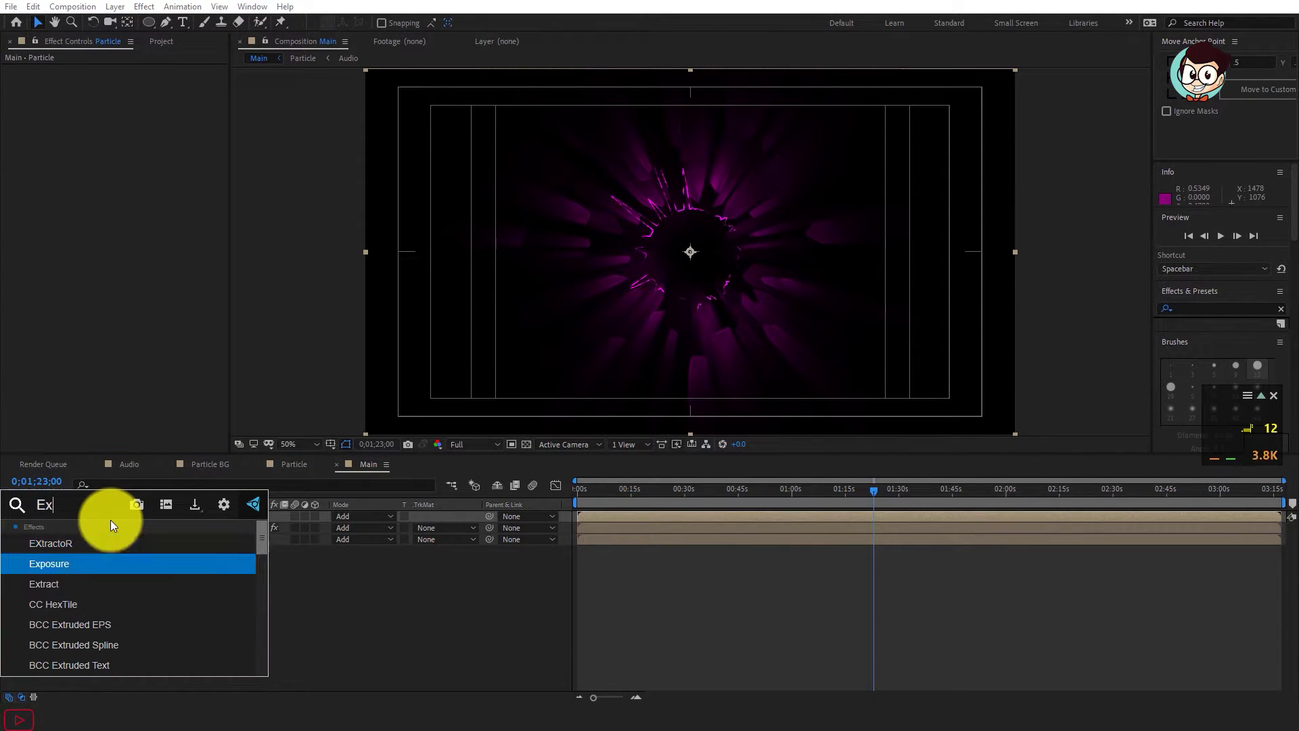
pyautogui.press('Return')
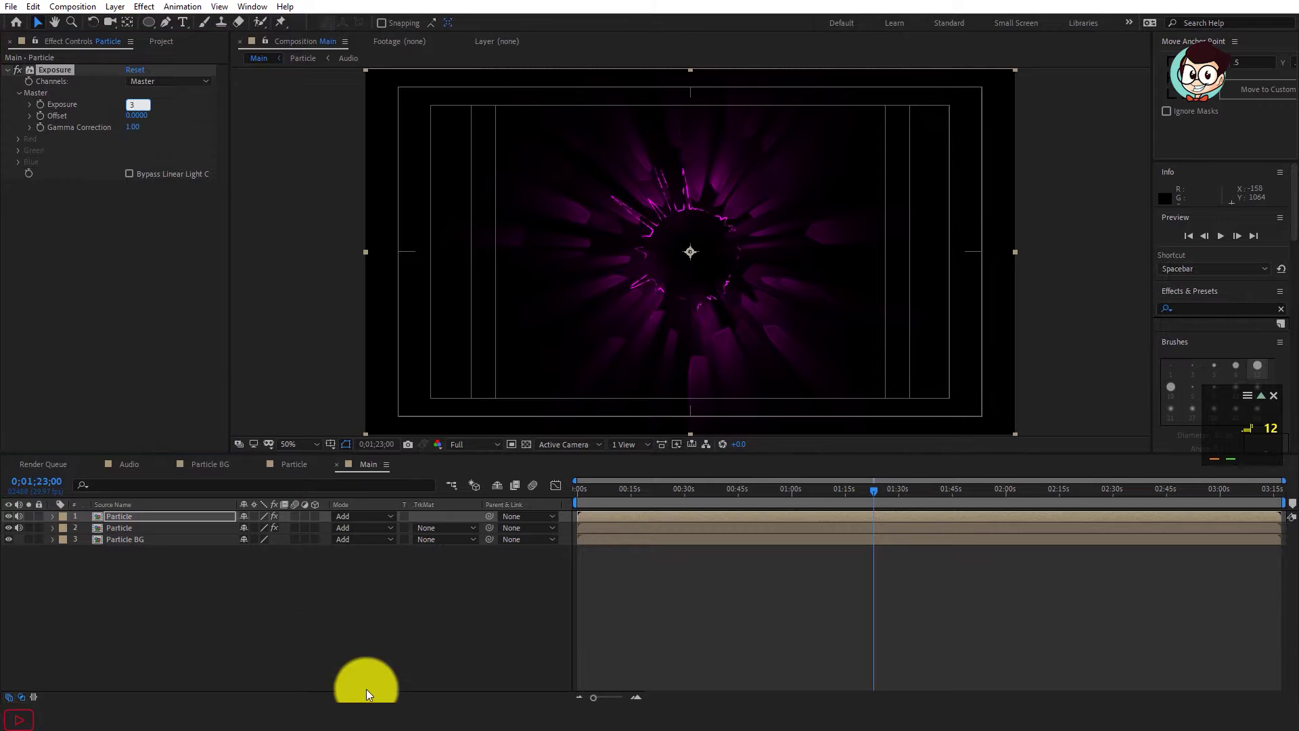
pyautogui.click(367, 686)
pyautogui.click(623, 494)
pyautogui.moveTo(648, 494)
pyautogui.mouseDown()
pyautogui.moveTo(945, 484)
pyautogui.moveTo(627, 493)
pyautogui.moveTo(716, 494)
pyautogui.mouseUp()
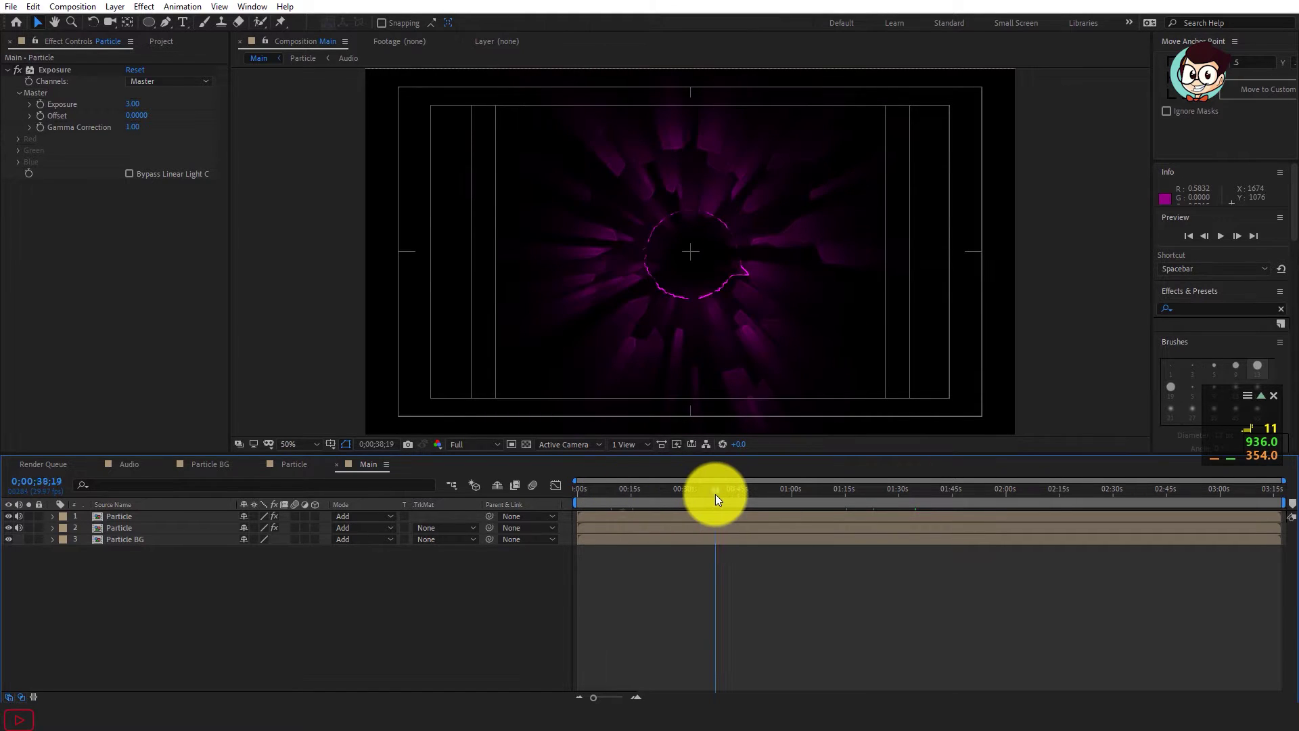
pyautogui.click(178, 516)
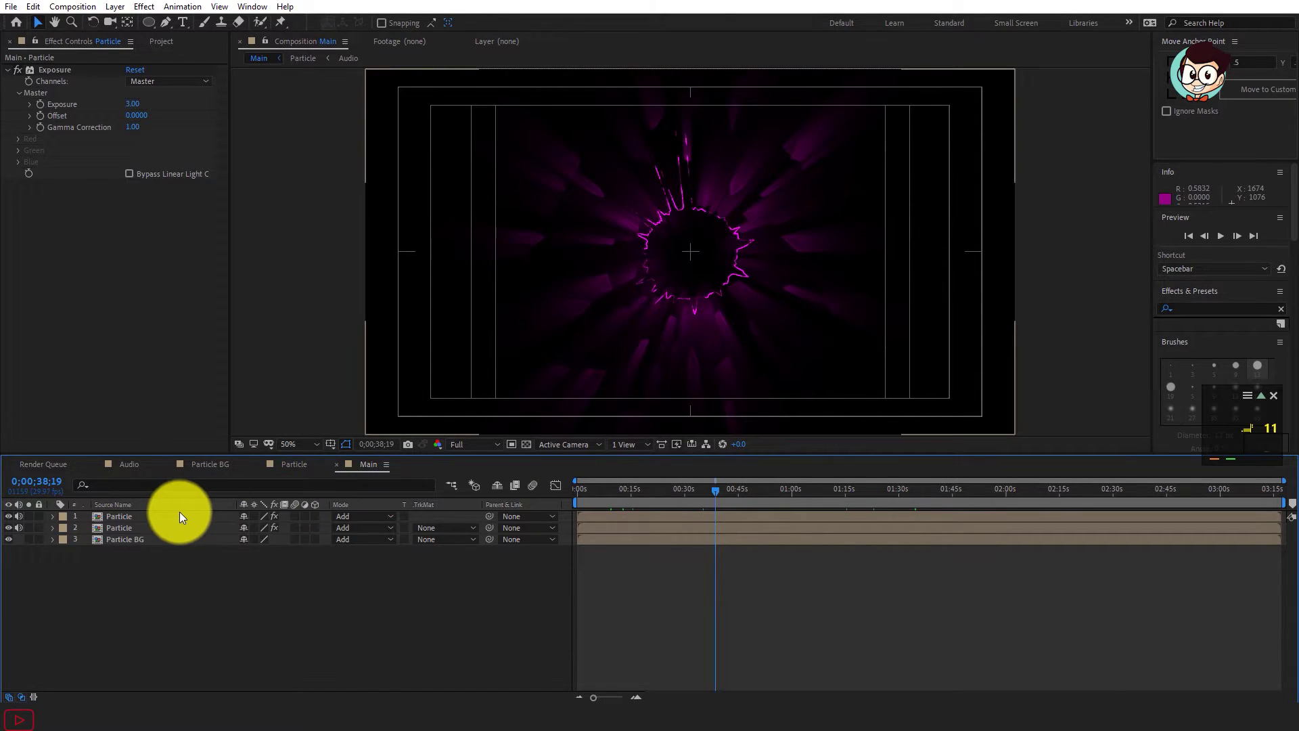
pyautogui.click(120, 579)
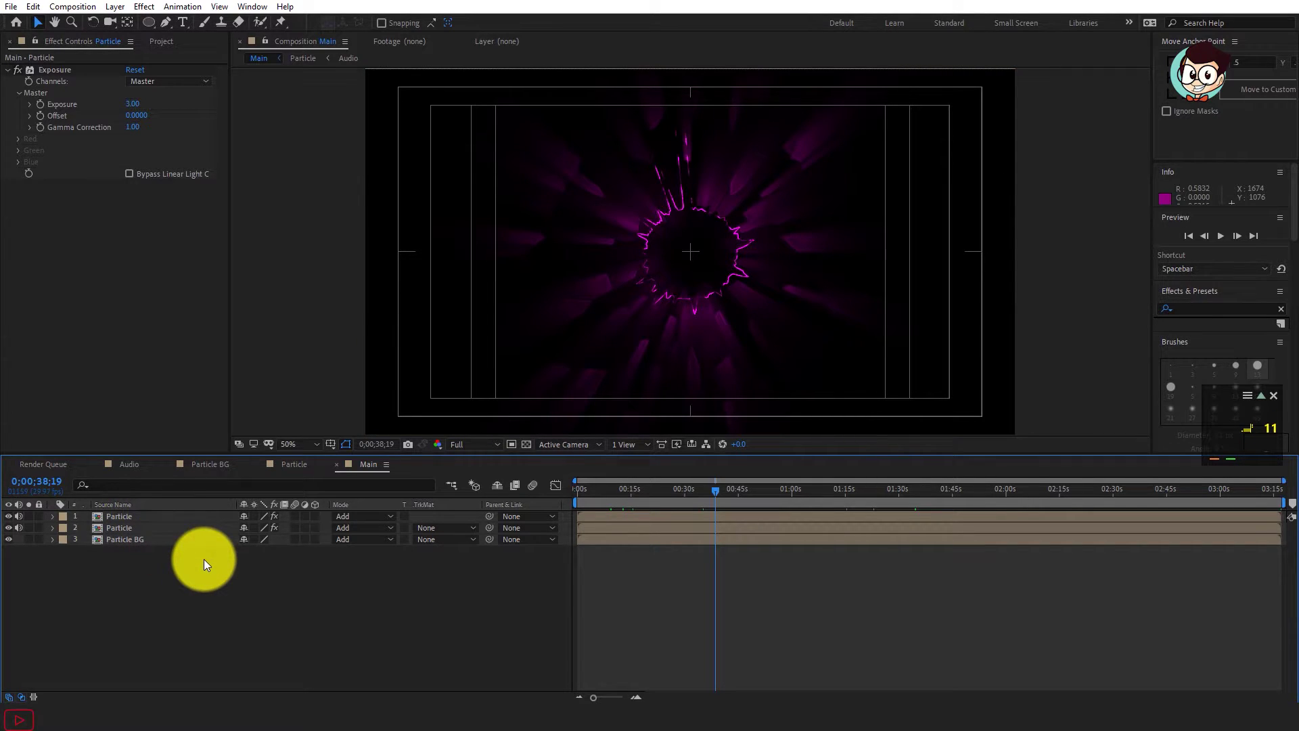
pyautogui.click(152, 519)
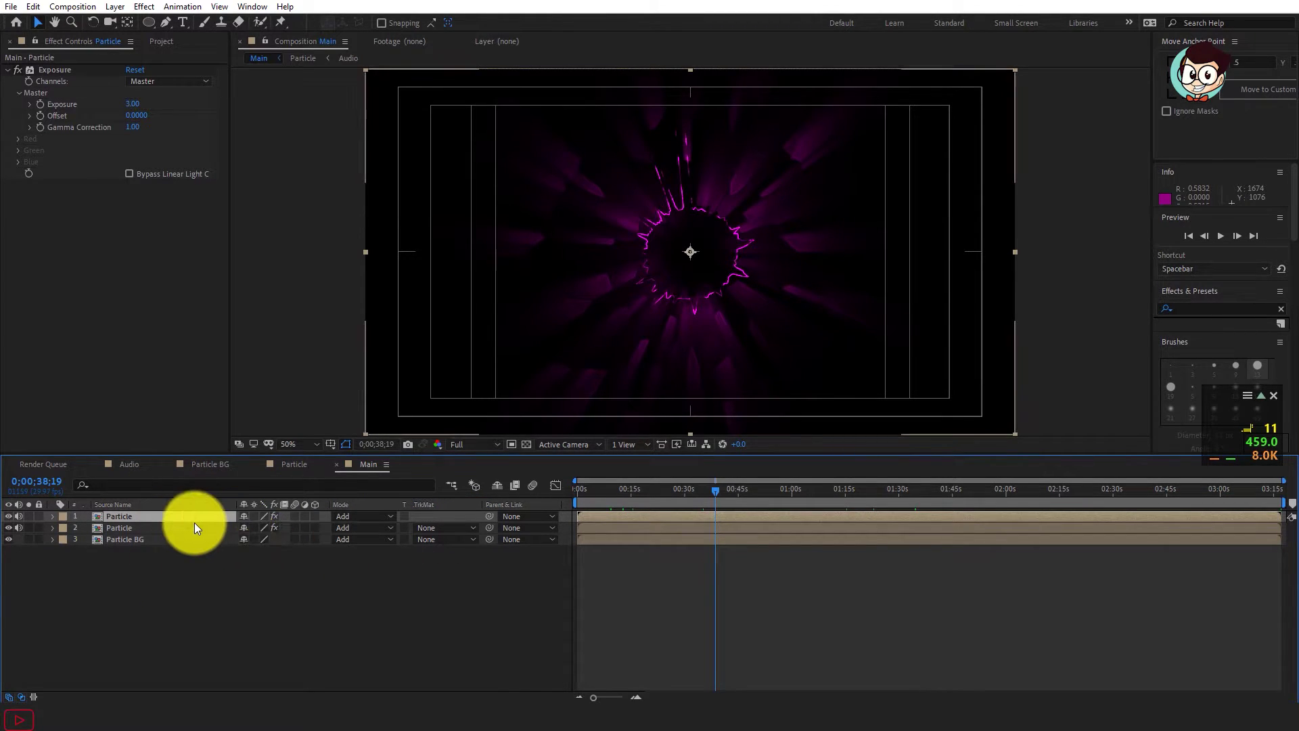
# Step: Duplicate the top Particle layer, then delete the extra copy
pyautogui.hotkey('ctrl', 'd')
pyautogui.rightClick(152, 516)
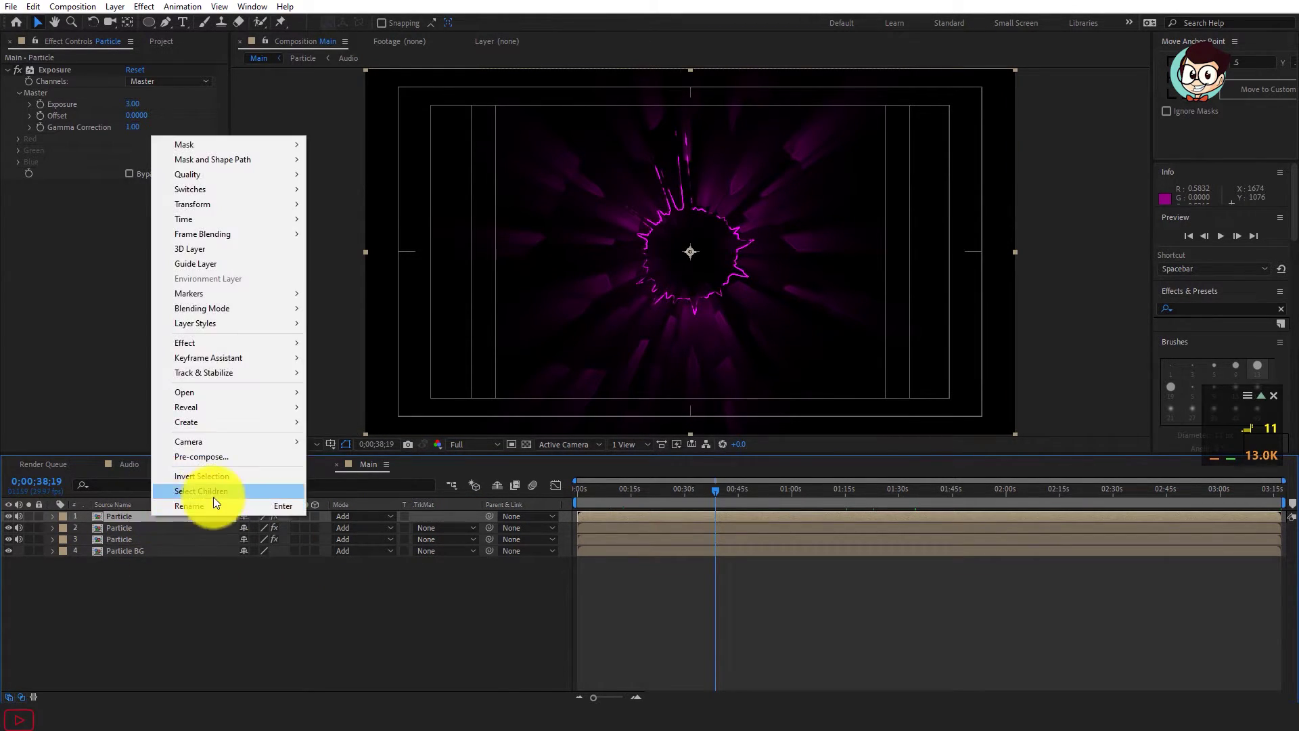
pyautogui.click(156, 45)
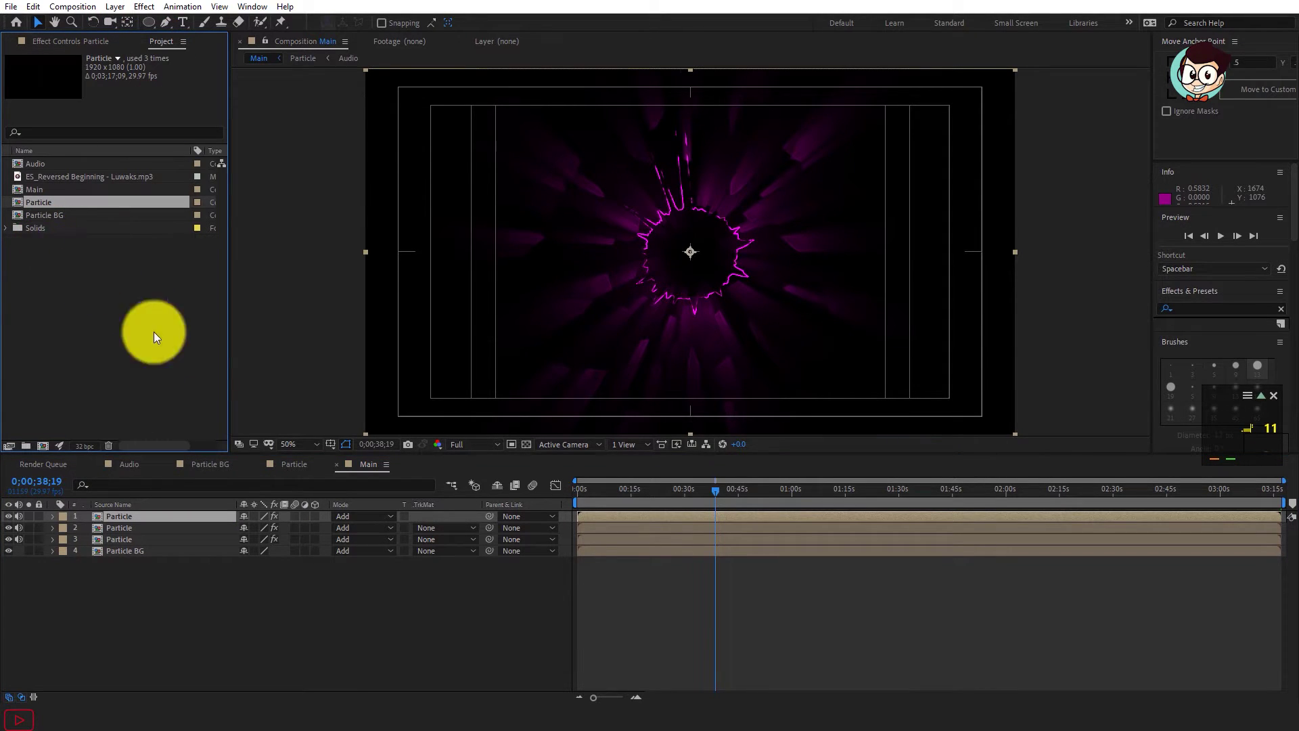
pyautogui.press('Delete')
# Step: Create a new 1920×1080 composition named 'Particle 2'
pyautogui.rightClick(90, 283)
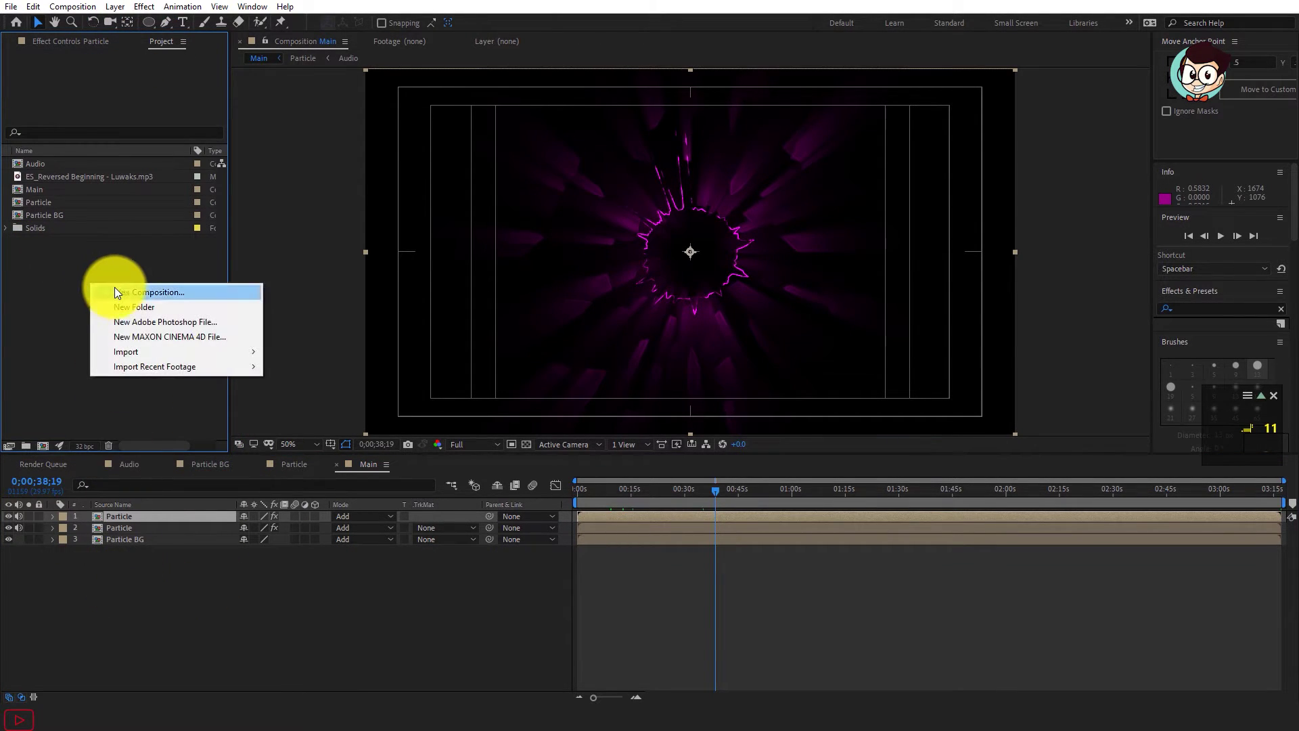
pyautogui.click(115, 287)
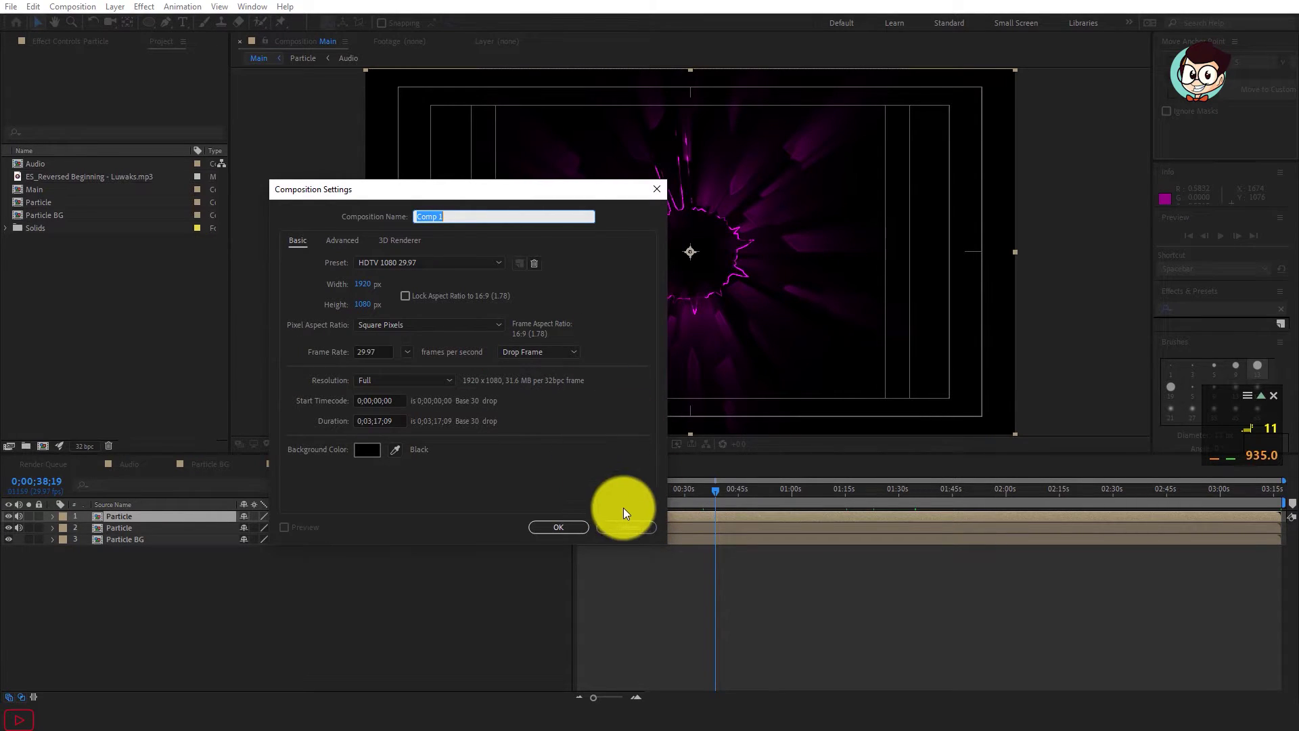
pyautogui.write('P')
pyautogui.press('BackSpace')
pyautogui.write('rticle 2')
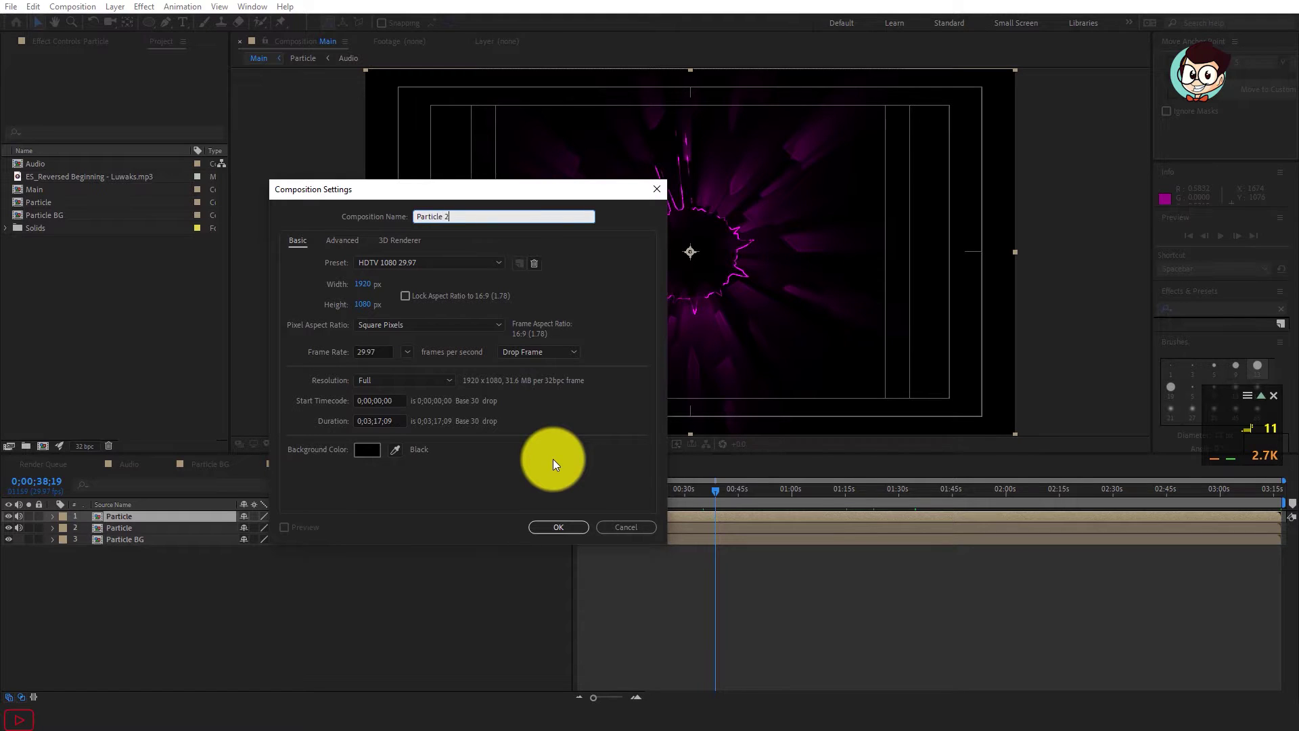
pyautogui.press('Return')
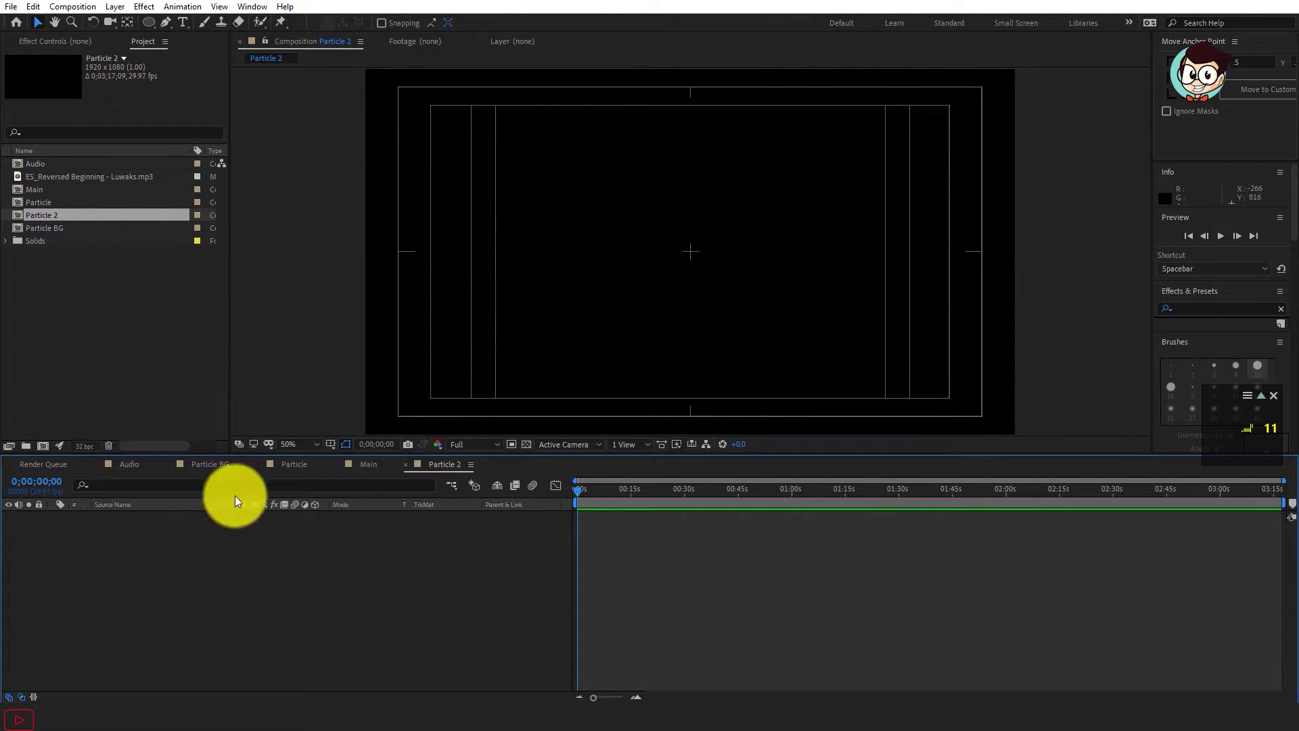
# Step: Add a white solid, White Solid 6, filling the Particle 2 composition
pyautogui.click(363, 463)
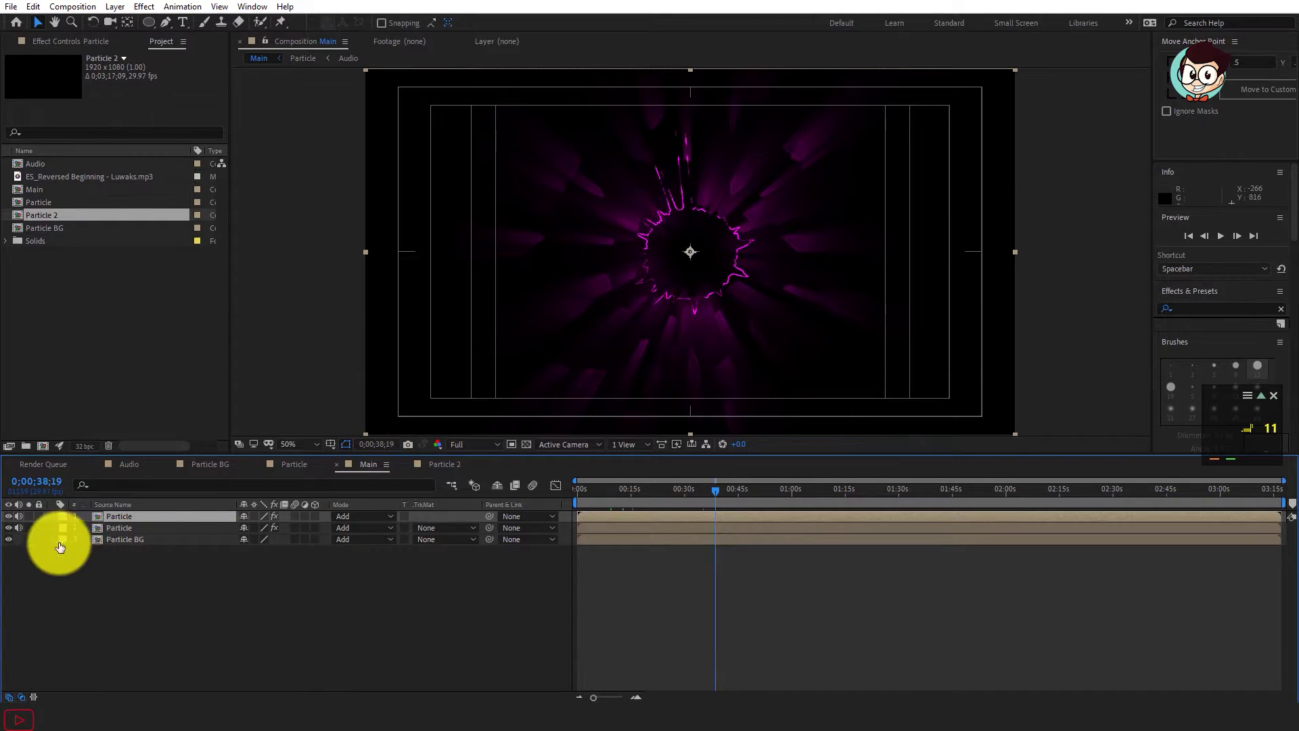
pyautogui.click(428, 460)
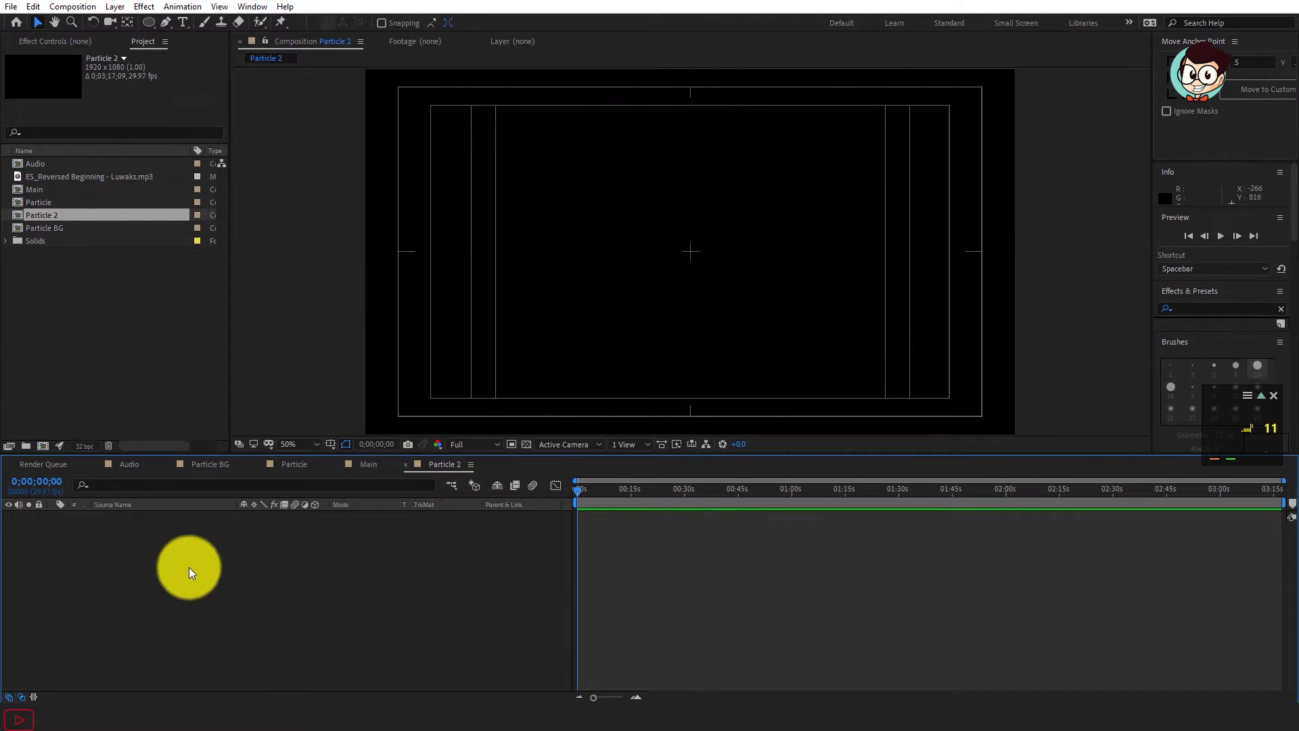
pyautogui.rightClick(439, 449)
pyautogui.moveTo(344, 458)
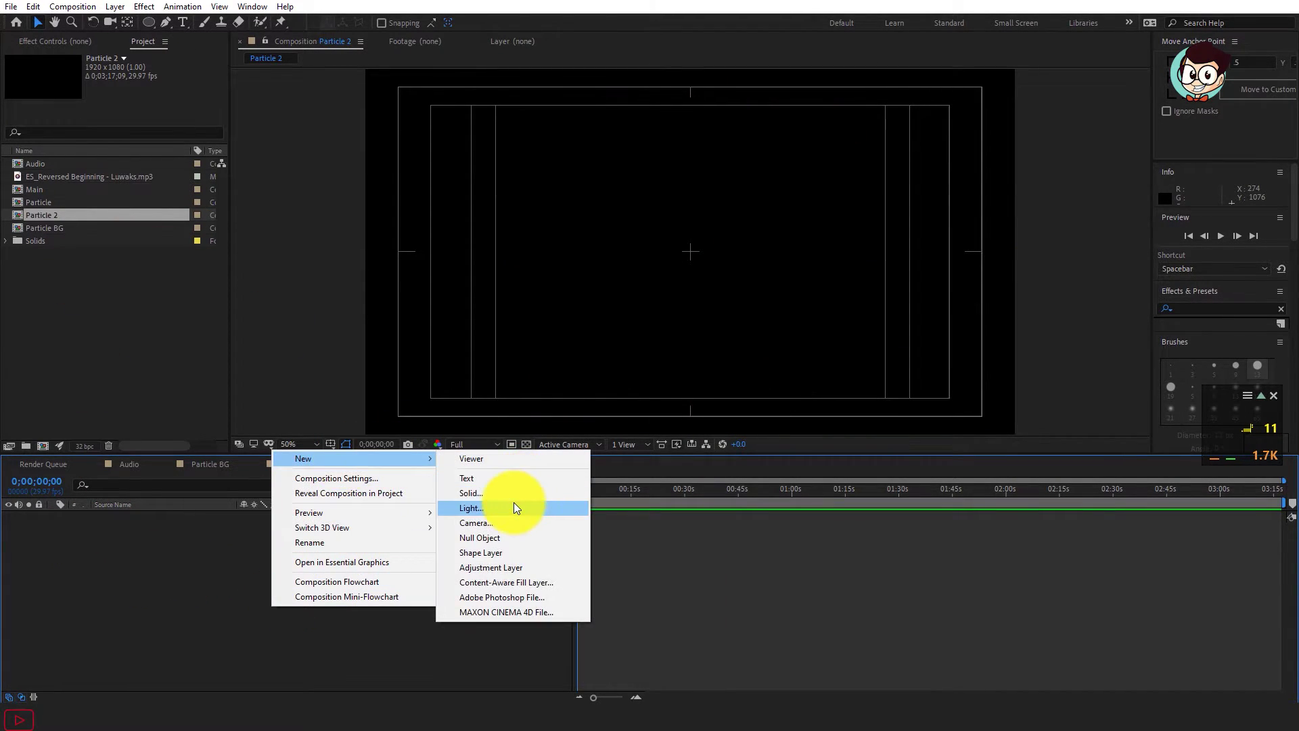
pyautogui.click(514, 495)
pyautogui.press('Return')
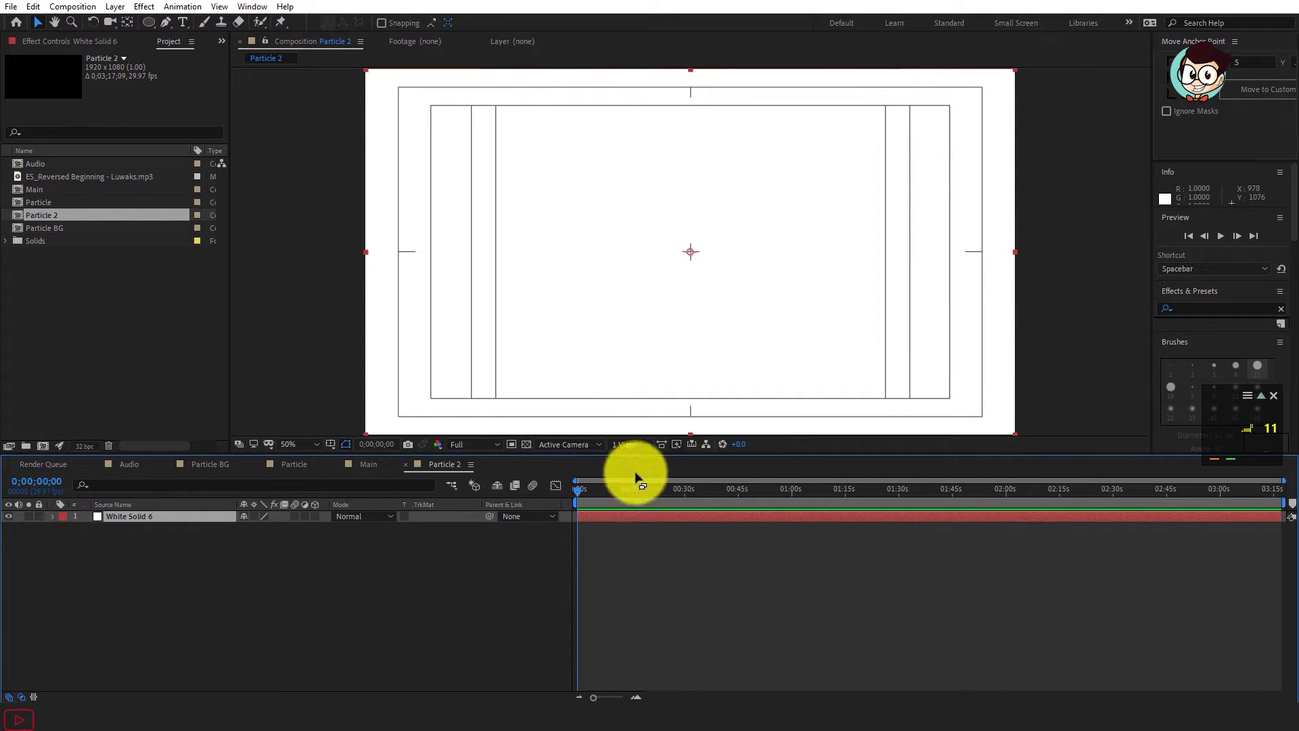
pyautogui.hotkey('ctrl', 'space')
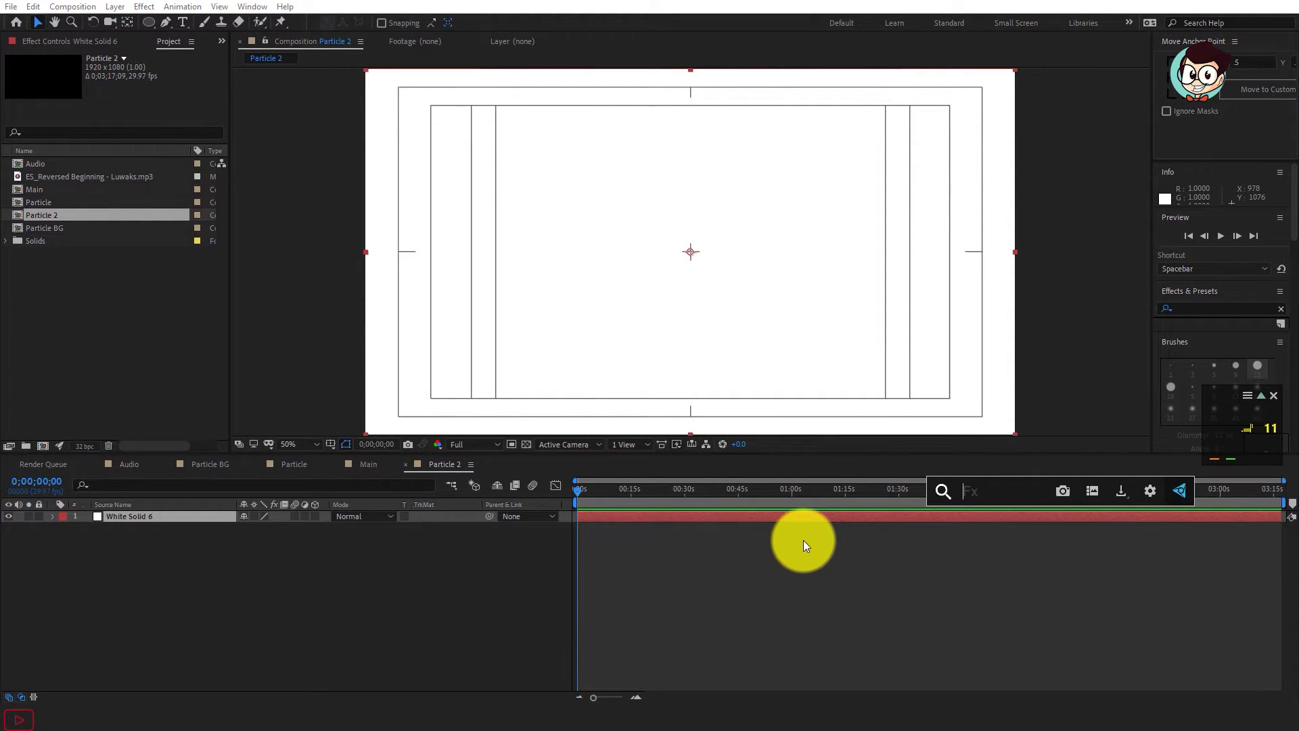
# Step: Apply CC Particle Systems II to the white solid and expand its Producer, Physics and Particle groups
pyautogui.write('part')
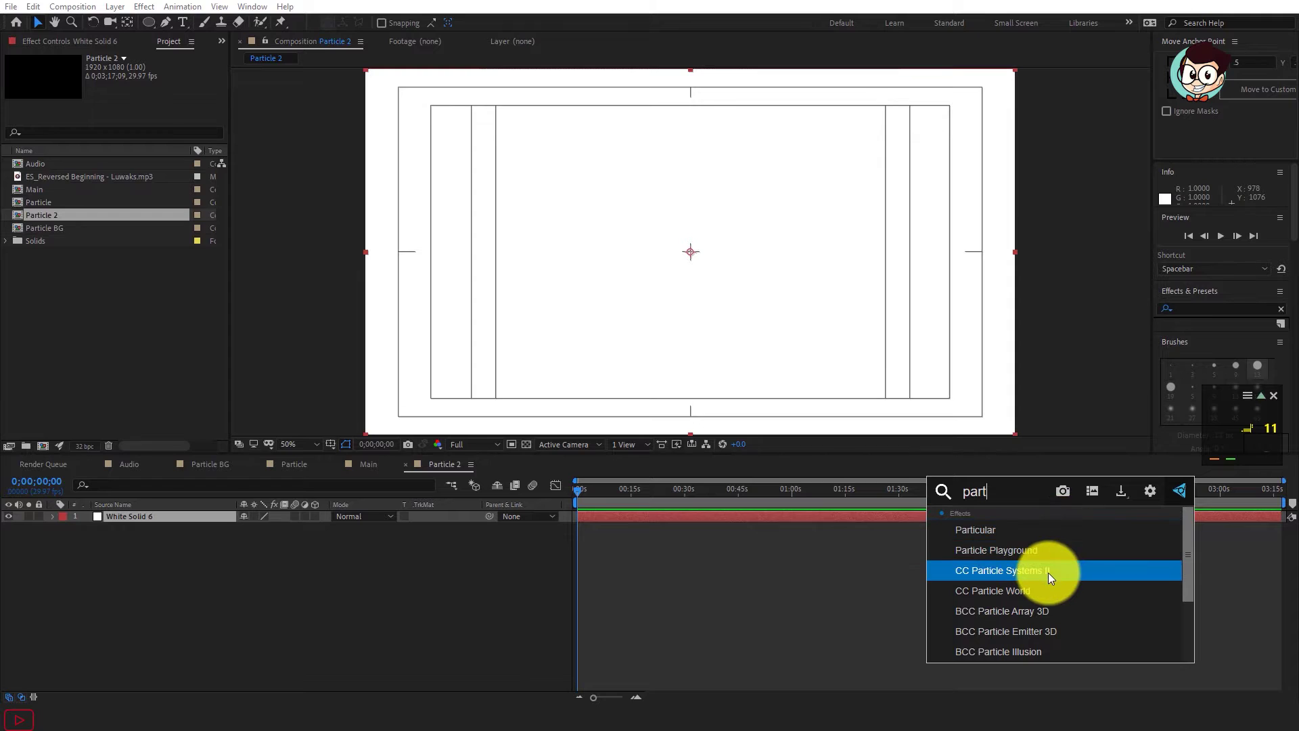
pyautogui.click(1049, 572)
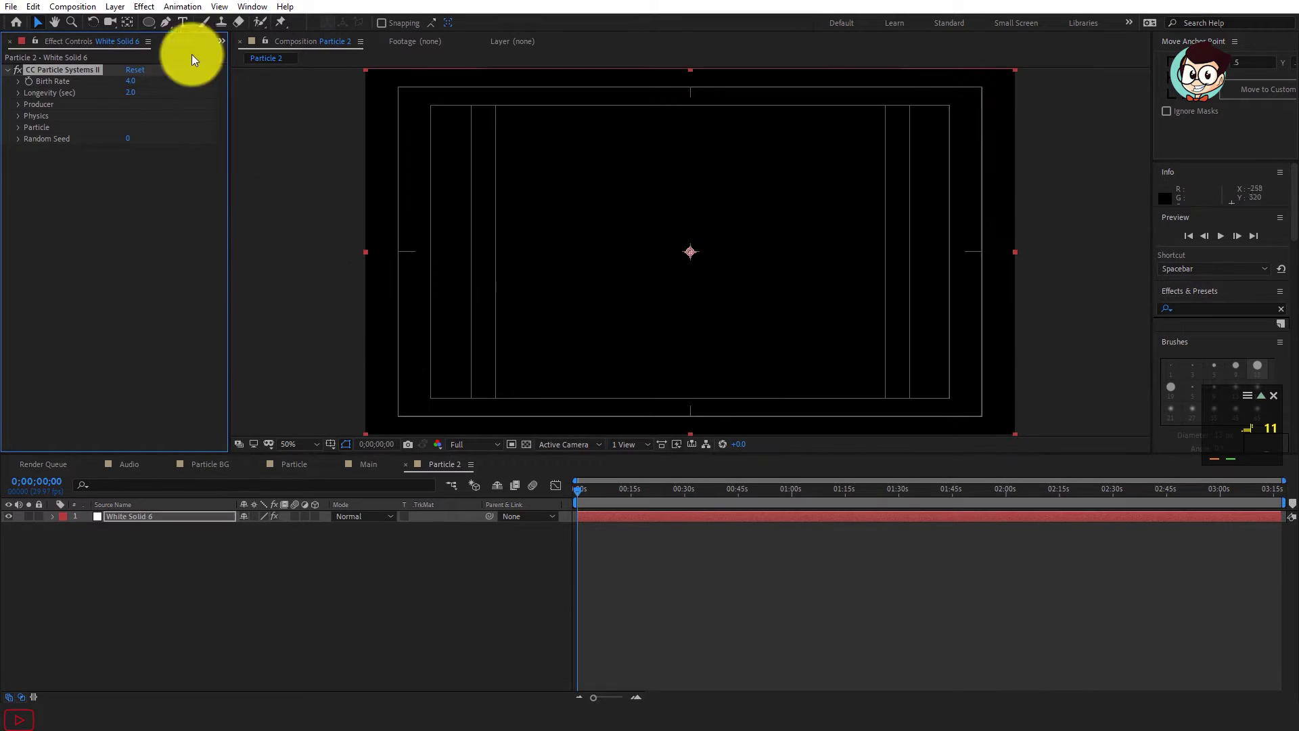
pyautogui.click(18, 93)
pyautogui.click(19, 92)
pyautogui.click(18, 104)
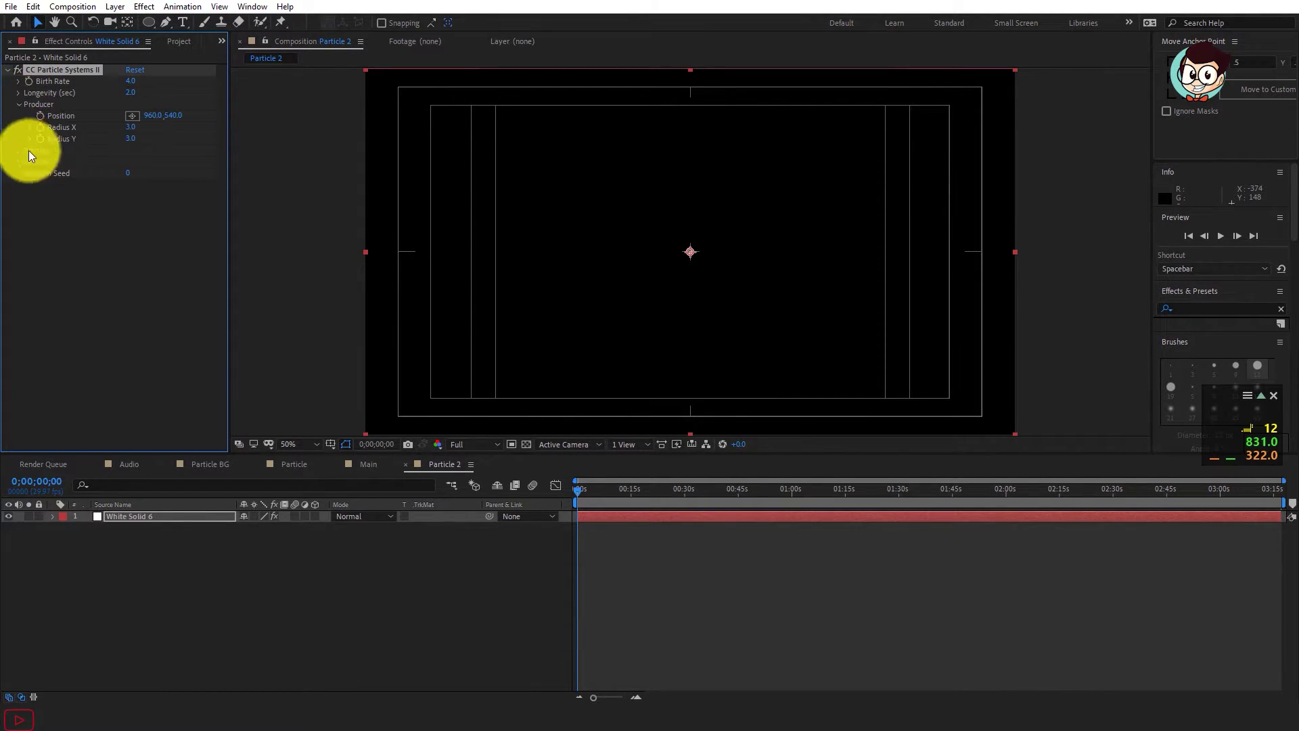
pyautogui.click(21, 154)
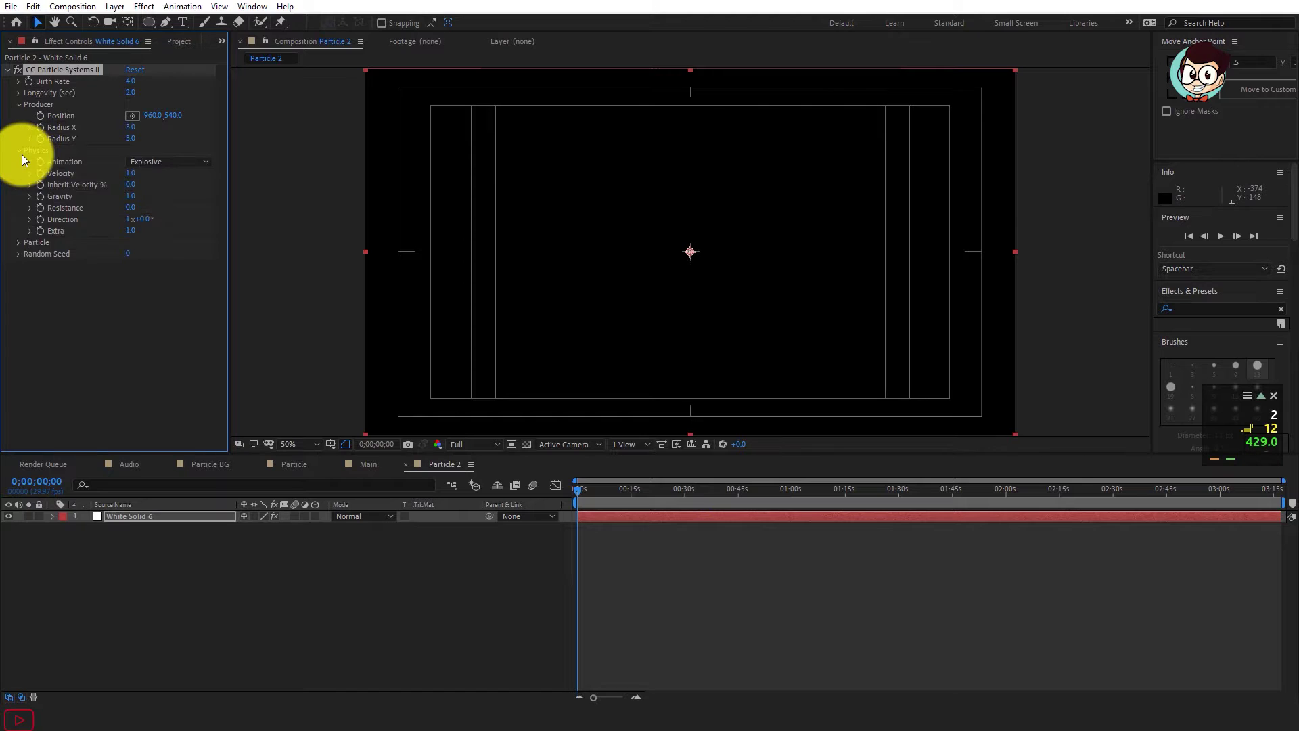
pyautogui.click(19, 244)
pyautogui.click(30, 379)
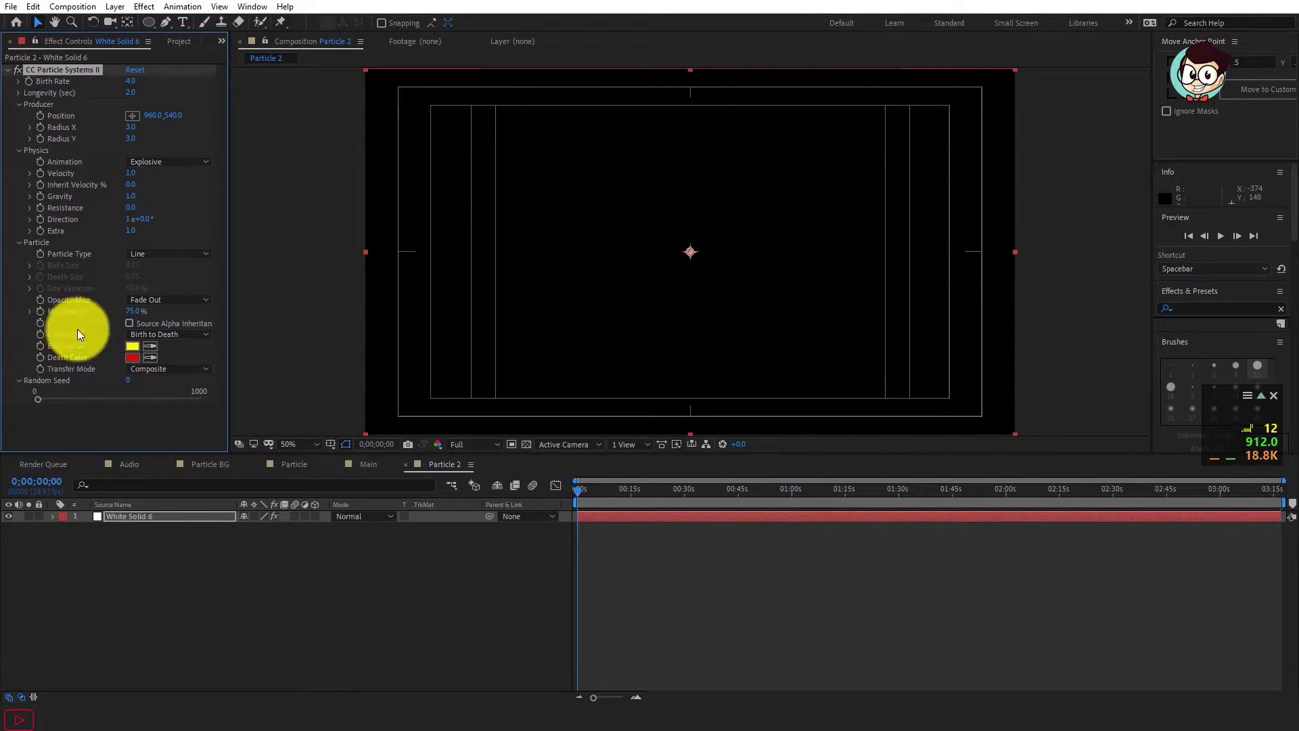
# Step: Set the particle Birth Rate to 0.6 and Longevity to 9 seconds
pyautogui.click(133, 82)
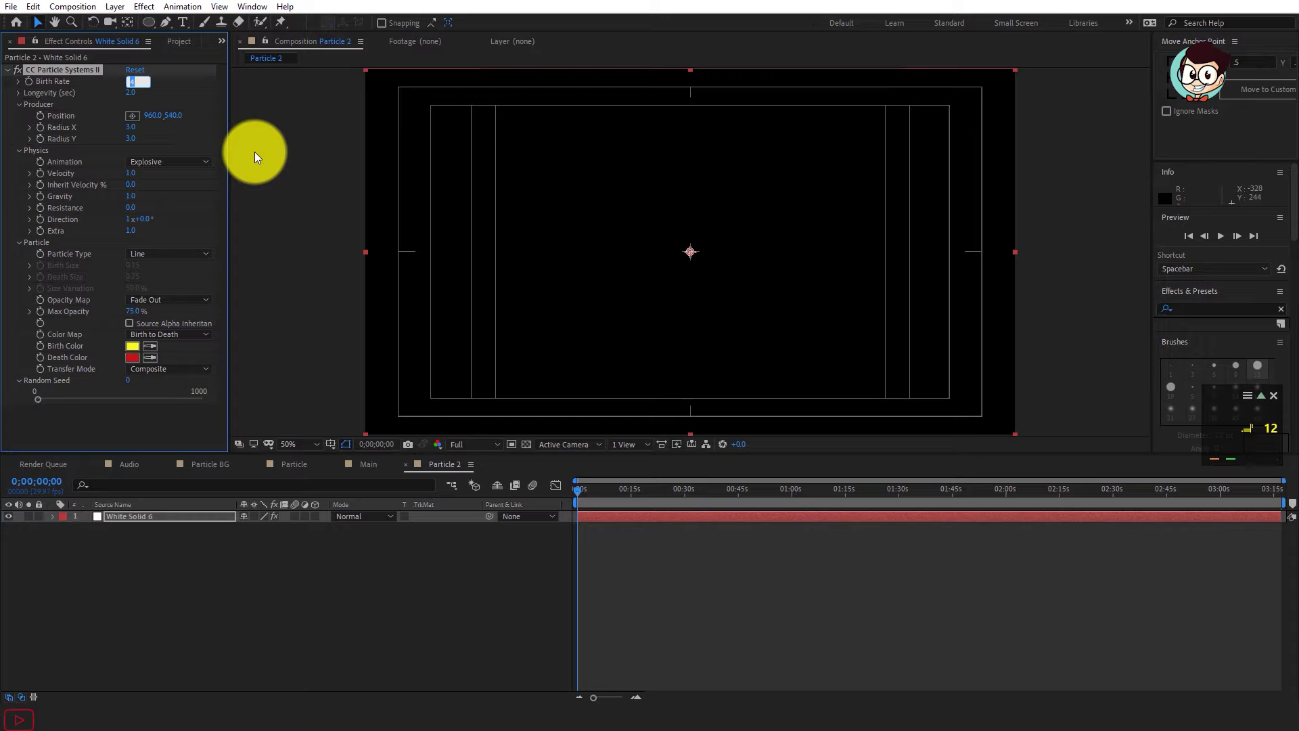
pyautogui.write('0')
pyautogui.press('Return')
pyautogui.click(132, 94)
pyautogui.write('9')
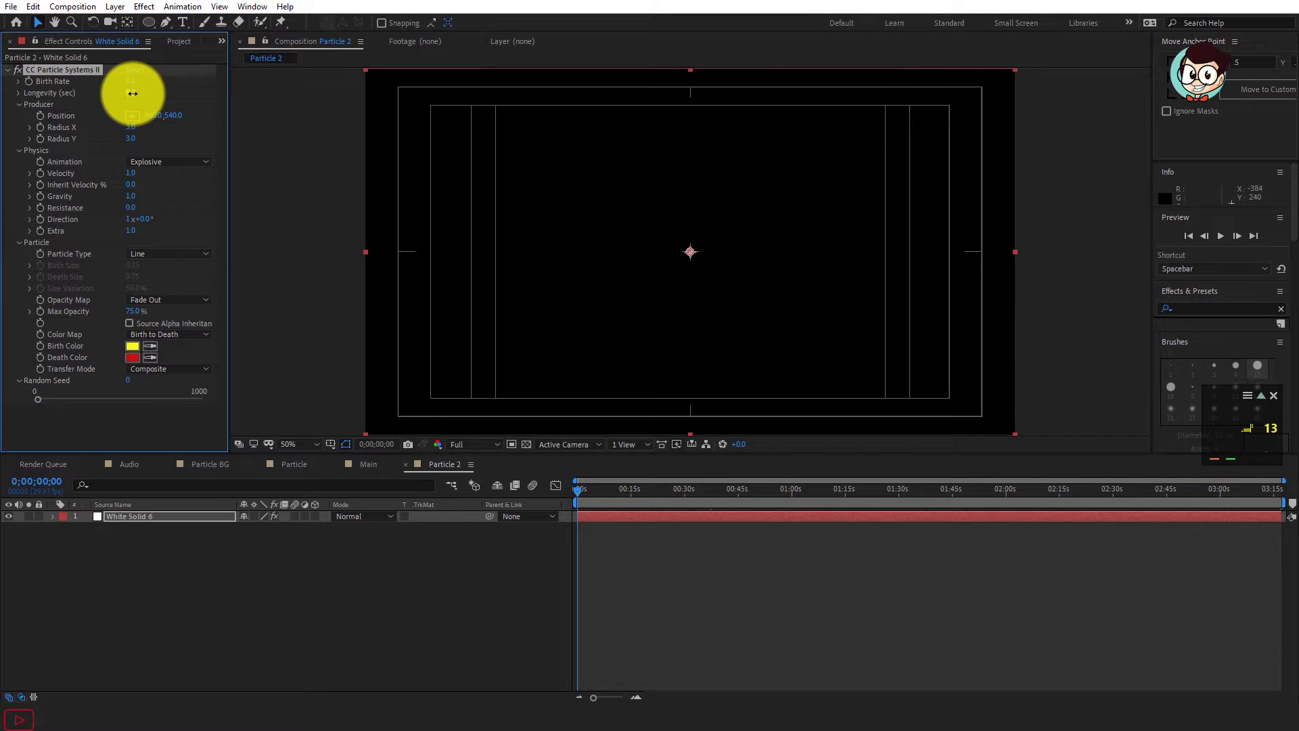
pyautogui.press('Return')
pyautogui.click(794, 492)
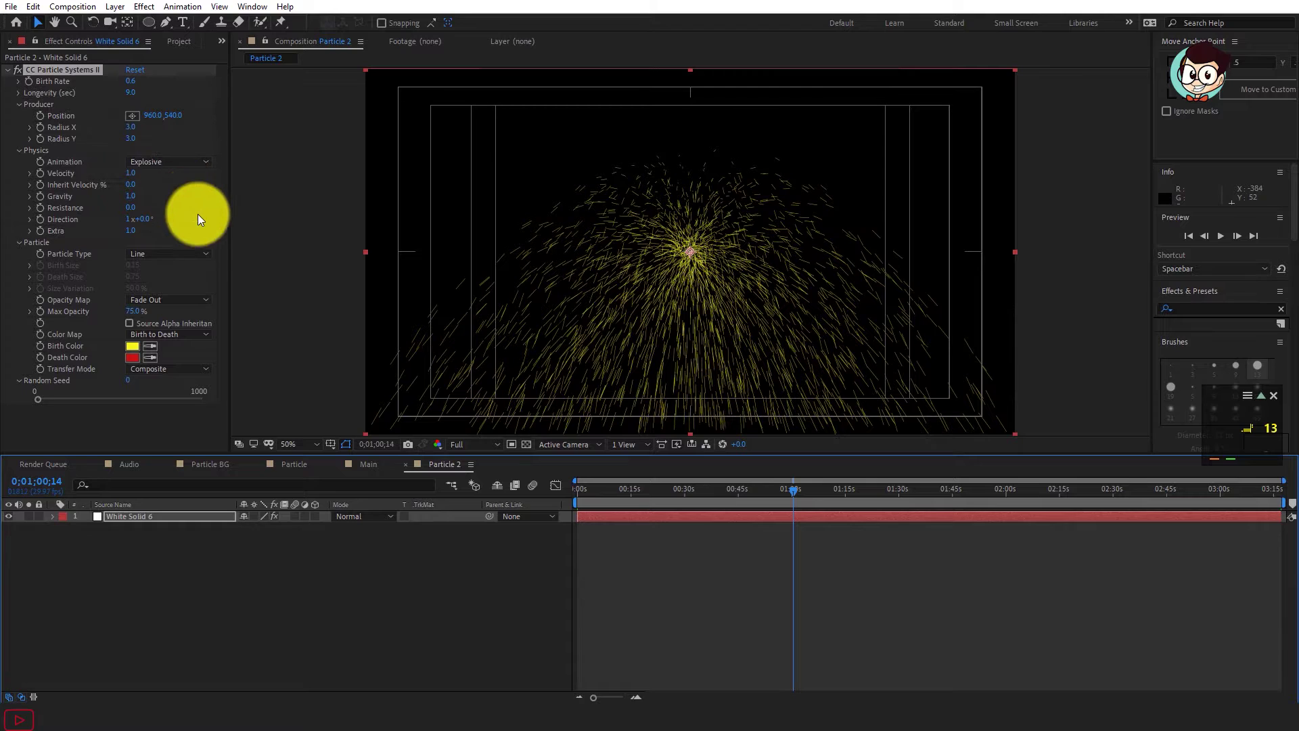
# Step: Set Velocity 0.1 and Gravity 0, and choose Motion Polygon particles
pyautogui.click(130, 174)
pyautogui.write('0')
pyautogui.press('Return')
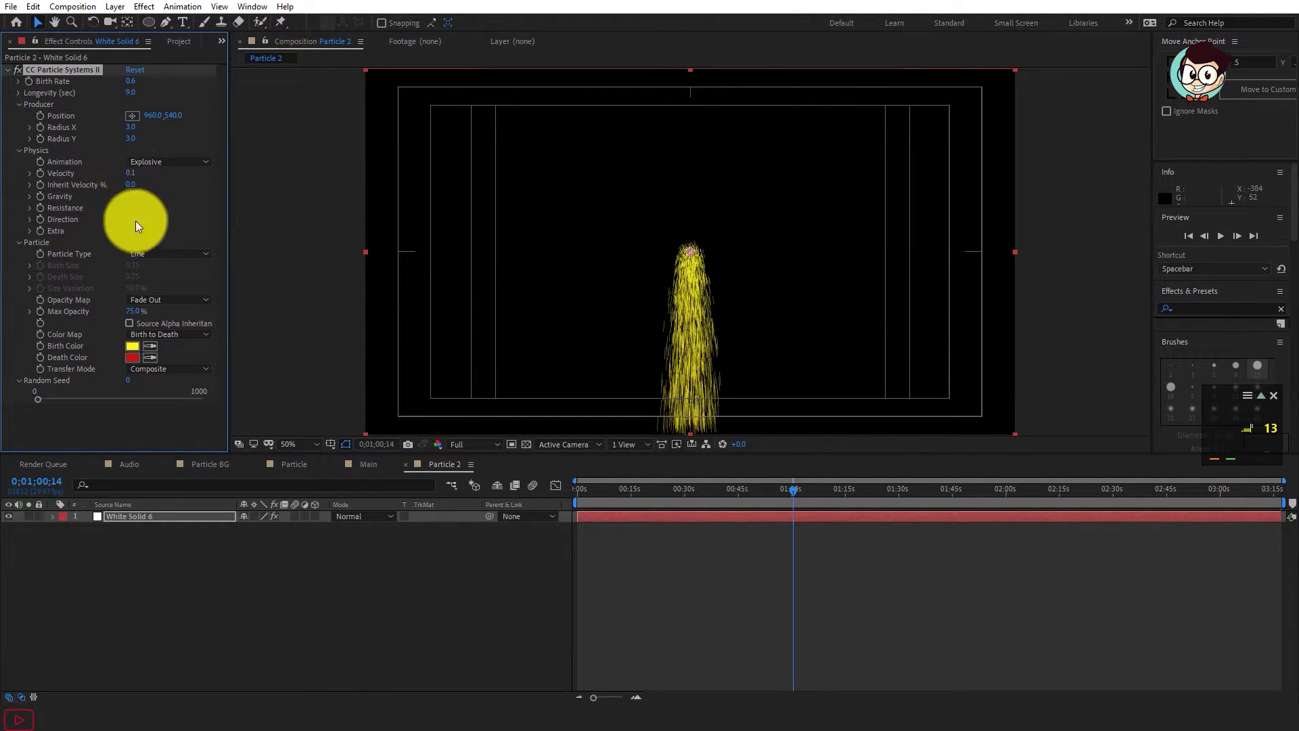
pyautogui.click(131, 197)
pyautogui.write('0')
pyautogui.press('Return')
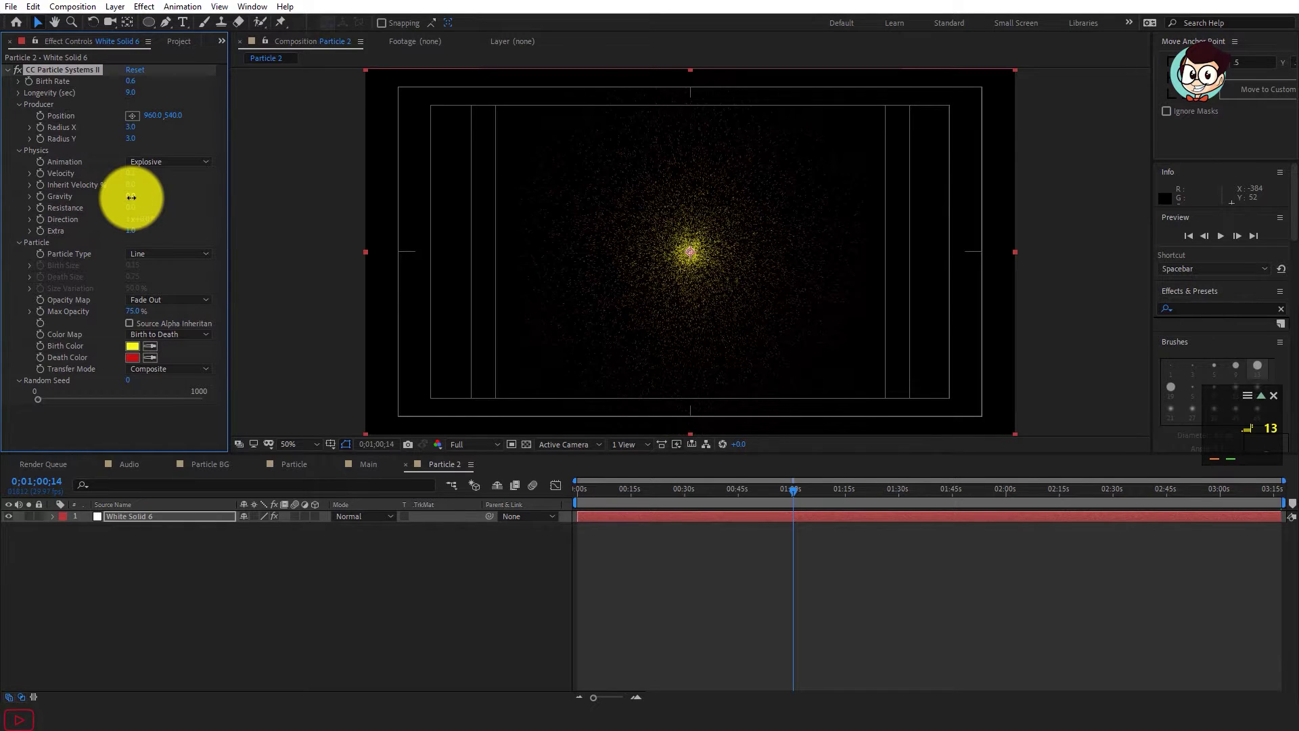
pyautogui.click(172, 256)
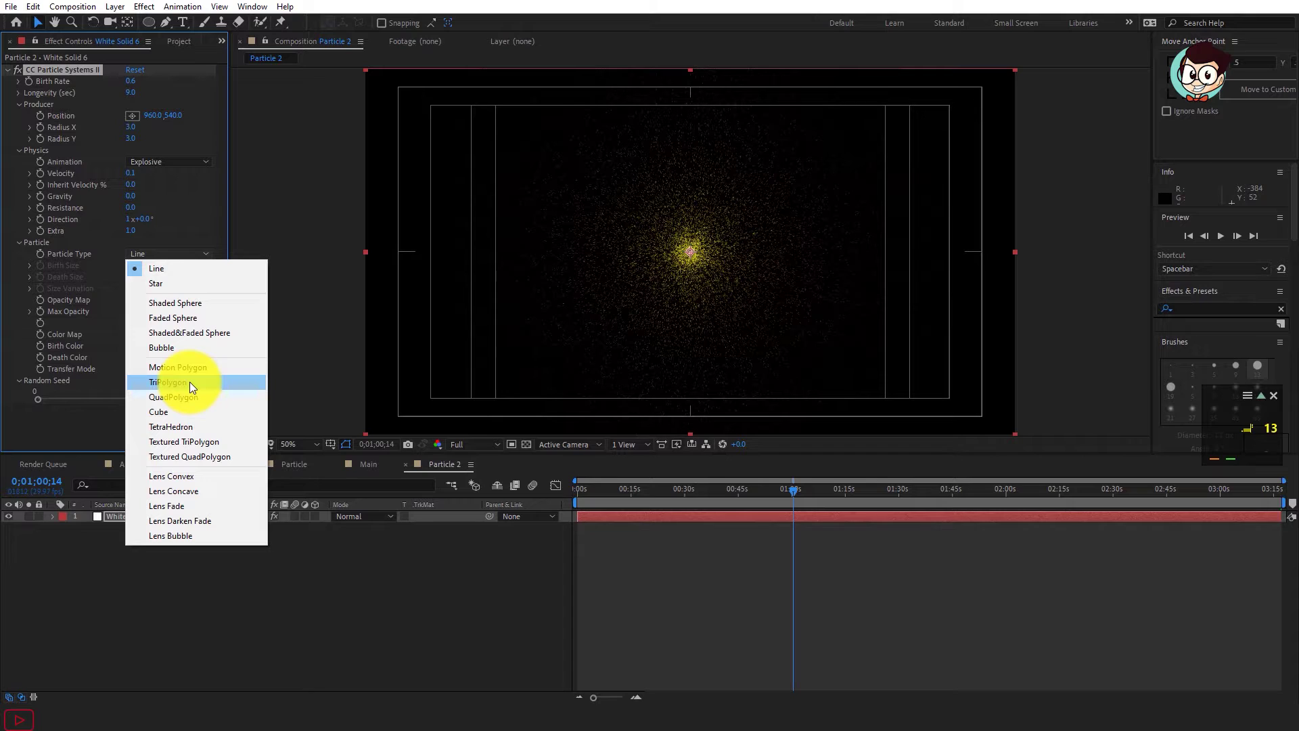
pyautogui.click(203, 367)
# Step: Set particle Birth Size to 0 and Death Size to 0.5
pyautogui.moveTo(689, 494); pyautogui.dragTo(705, 501)
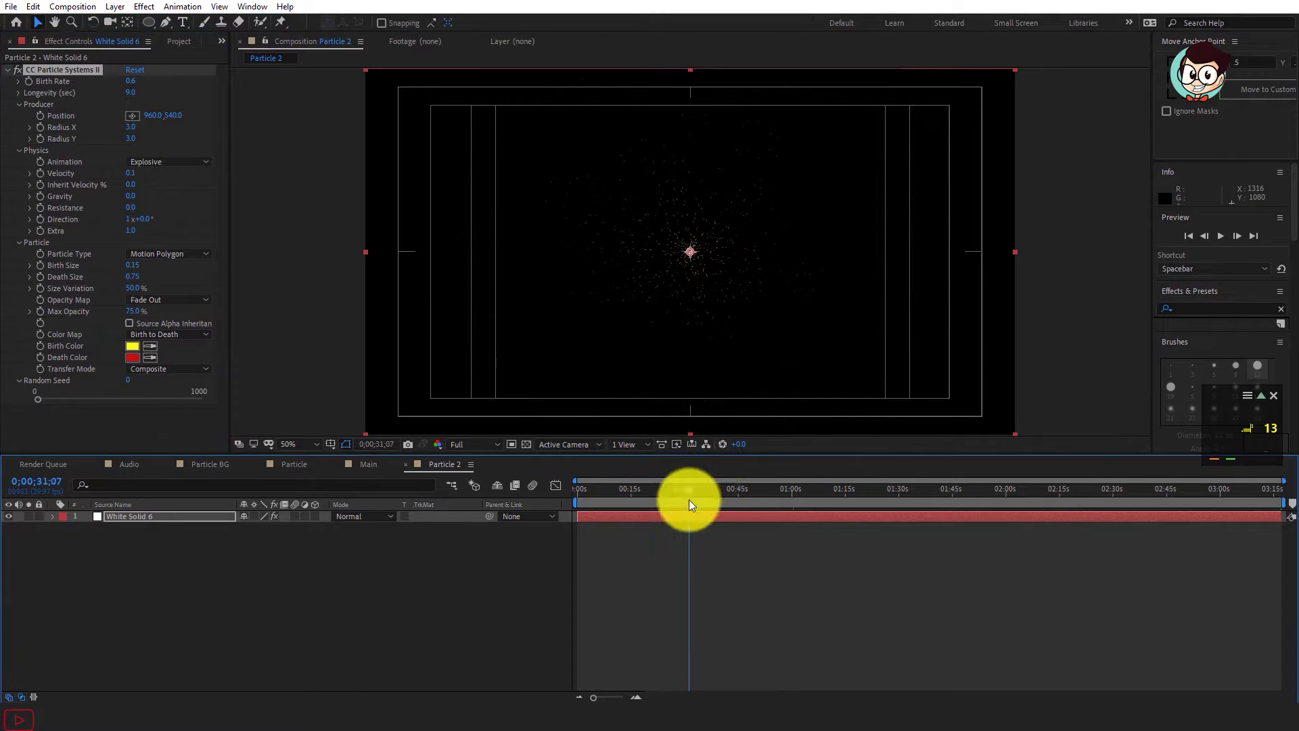
pyautogui.moveTo(705, 500); pyautogui.dragTo(634, 504)
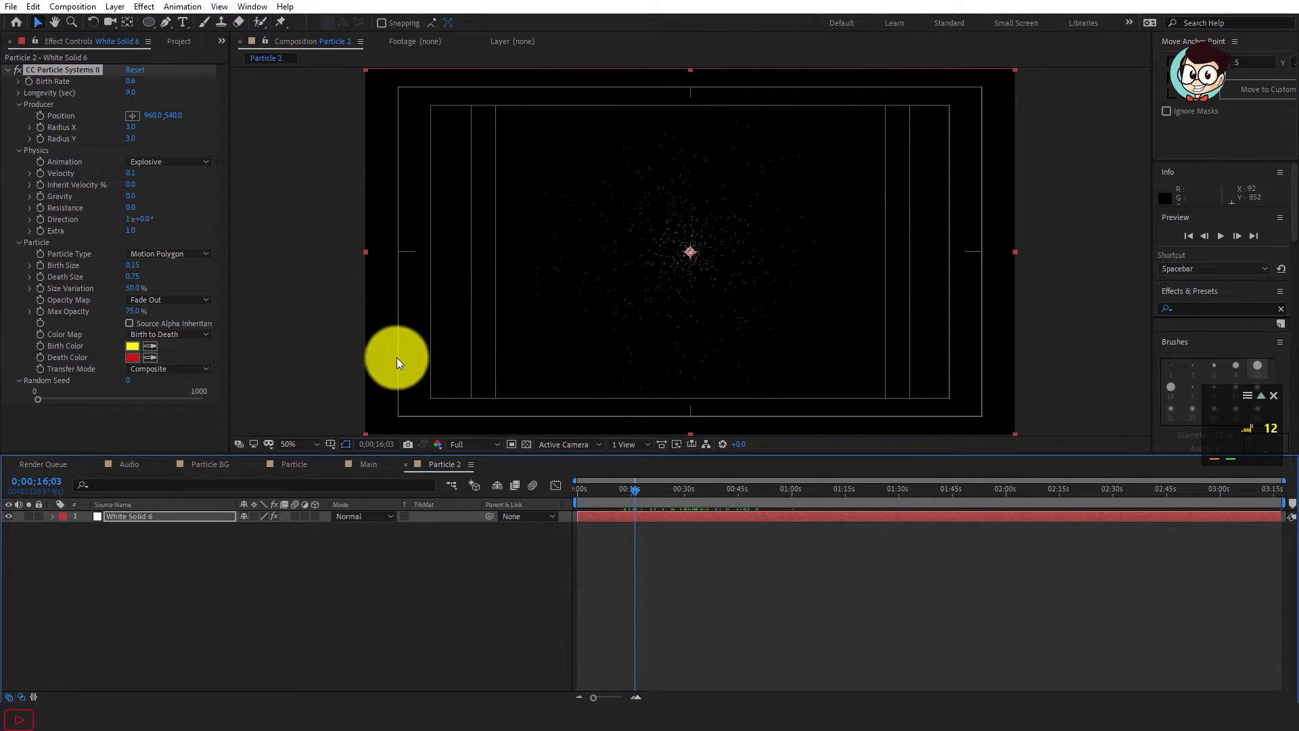
pyautogui.click(135, 265)
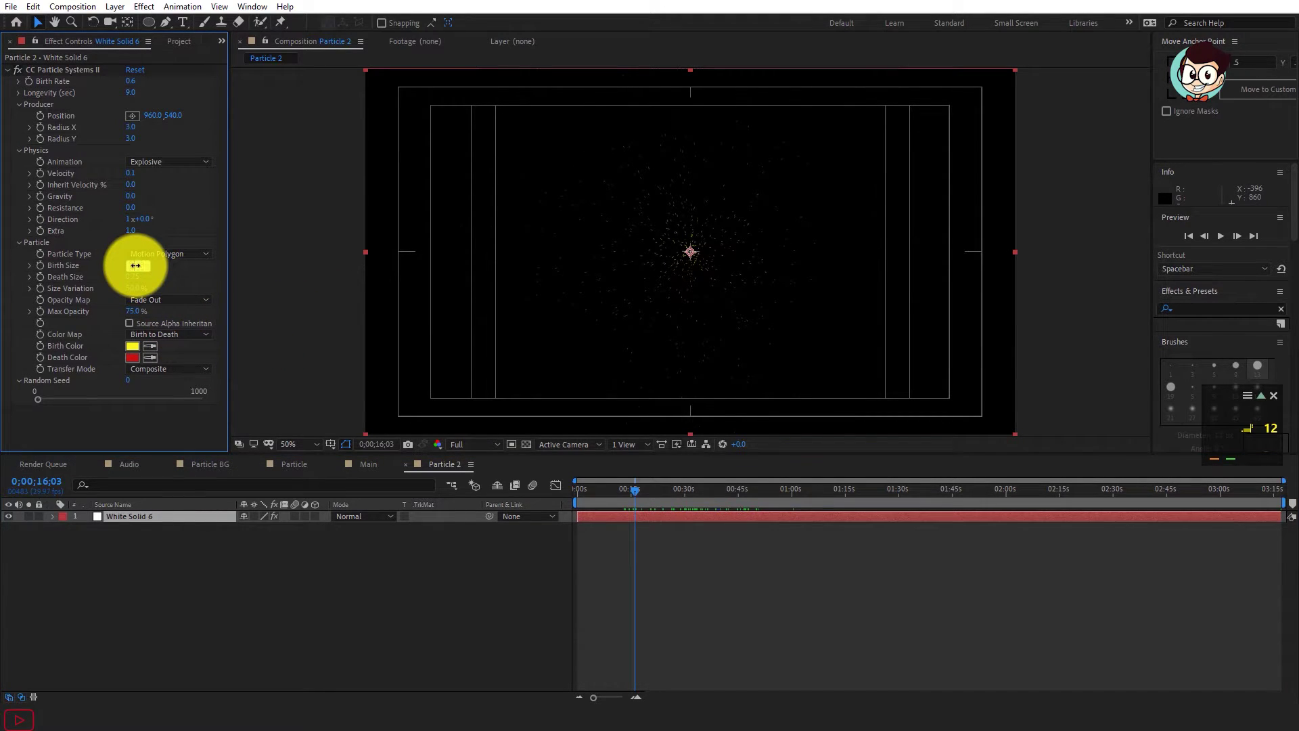
pyautogui.press('Return')
pyautogui.click(131, 277)
pyautogui.press('Return')
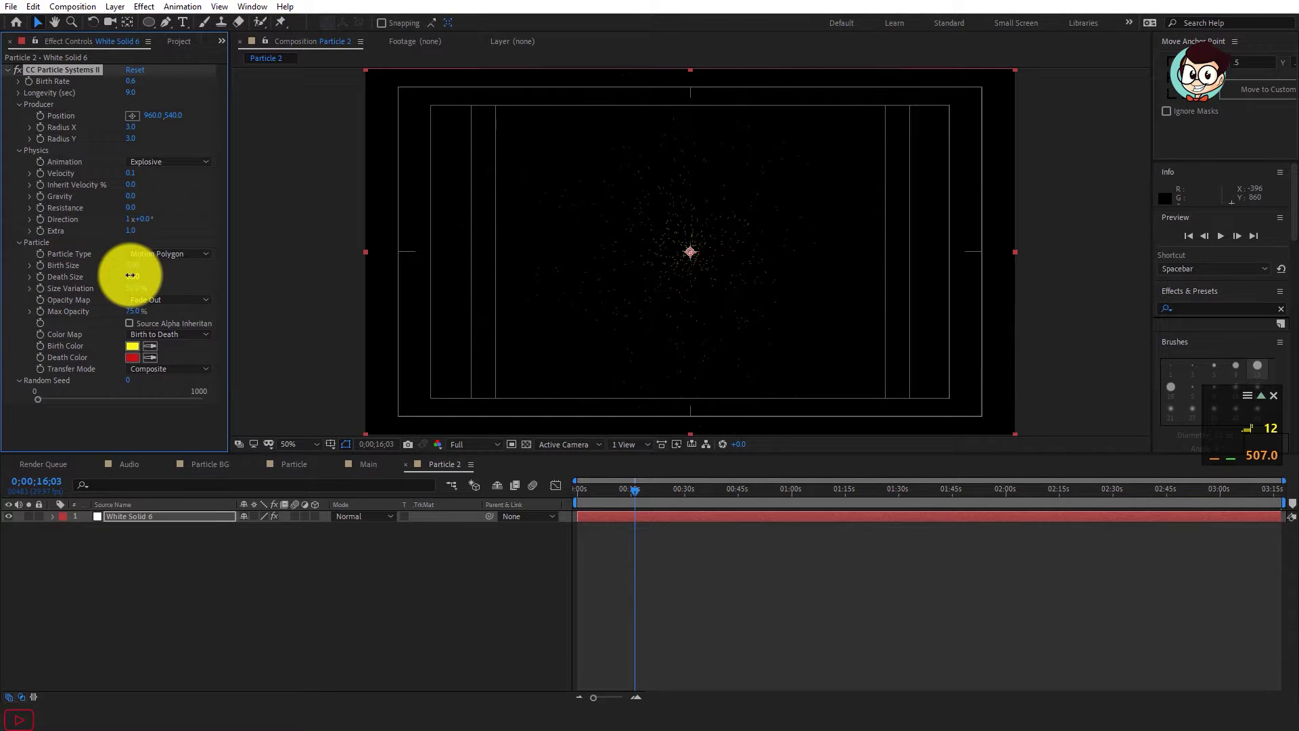
# Step: Set the particle Opacity Map to Oscillate
pyautogui.click(161, 337)
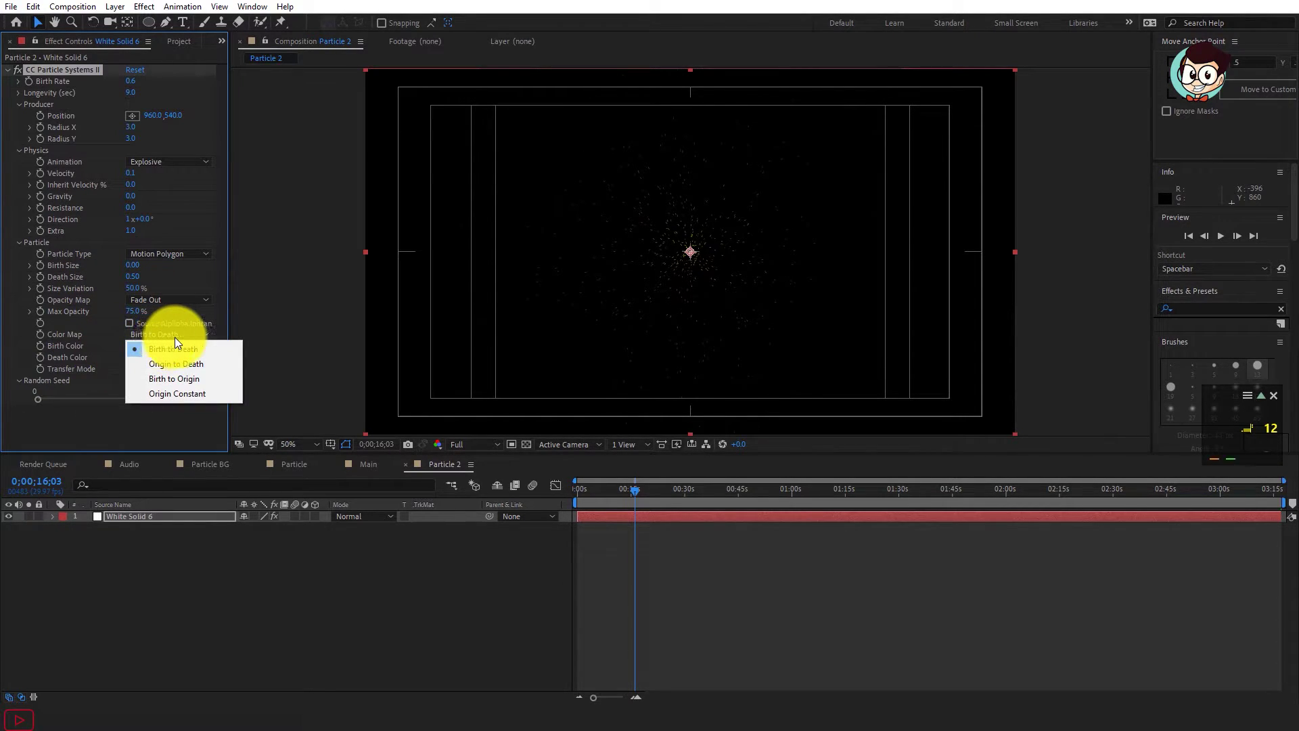
pyautogui.click(180, 302)
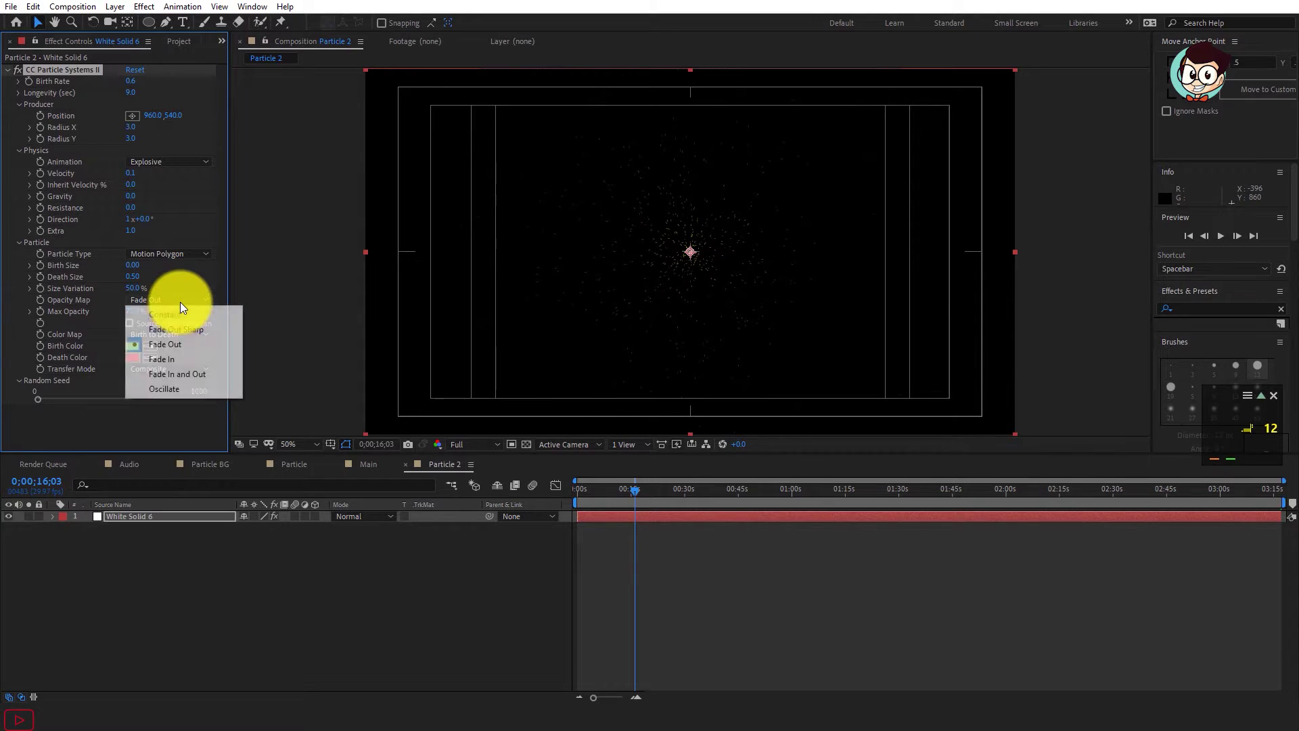
pyautogui.click(203, 388)
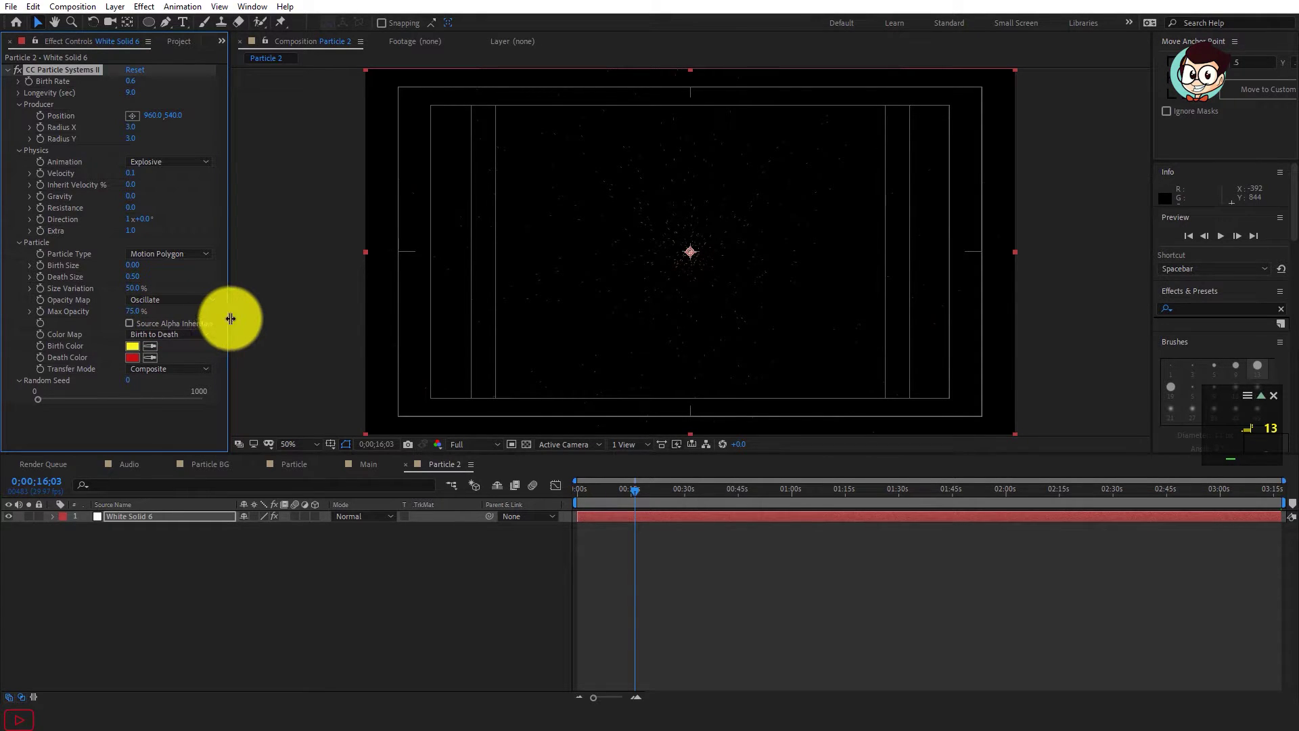
pyautogui.click(132, 345)
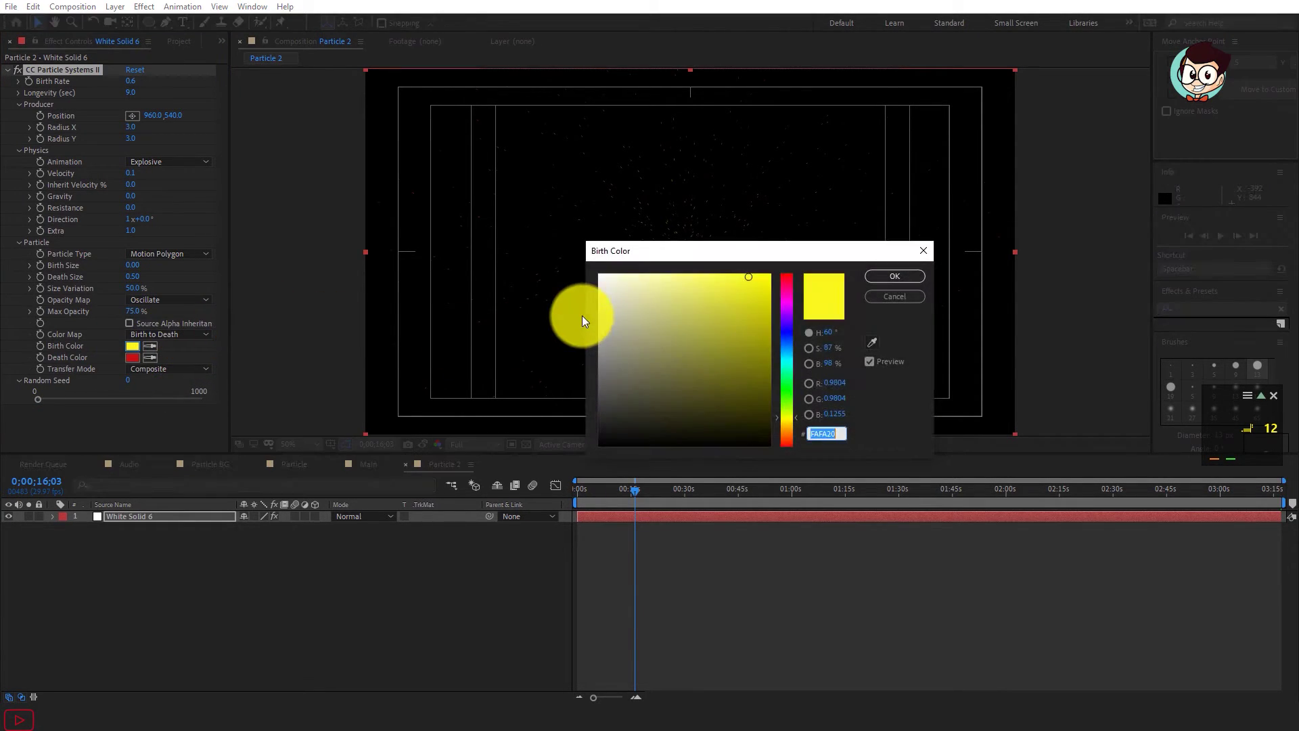
# Step: Make particle Birth and Death Color white and set Transfer Mode to Add
pyautogui.moveTo(673, 312); pyautogui.dragTo(600, 275)
pyautogui.press('Return')
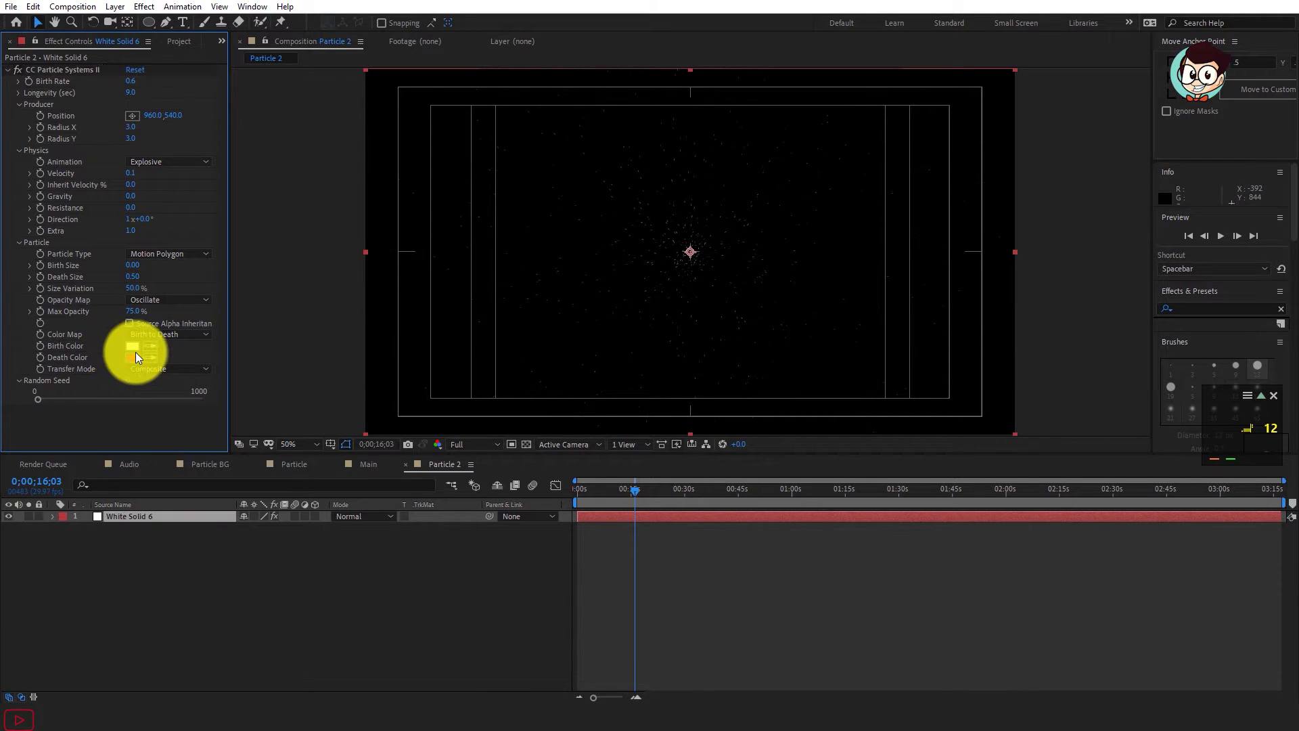
pyautogui.click(133, 357)
pyautogui.moveTo(598, 331); pyautogui.dragTo(452, 276)
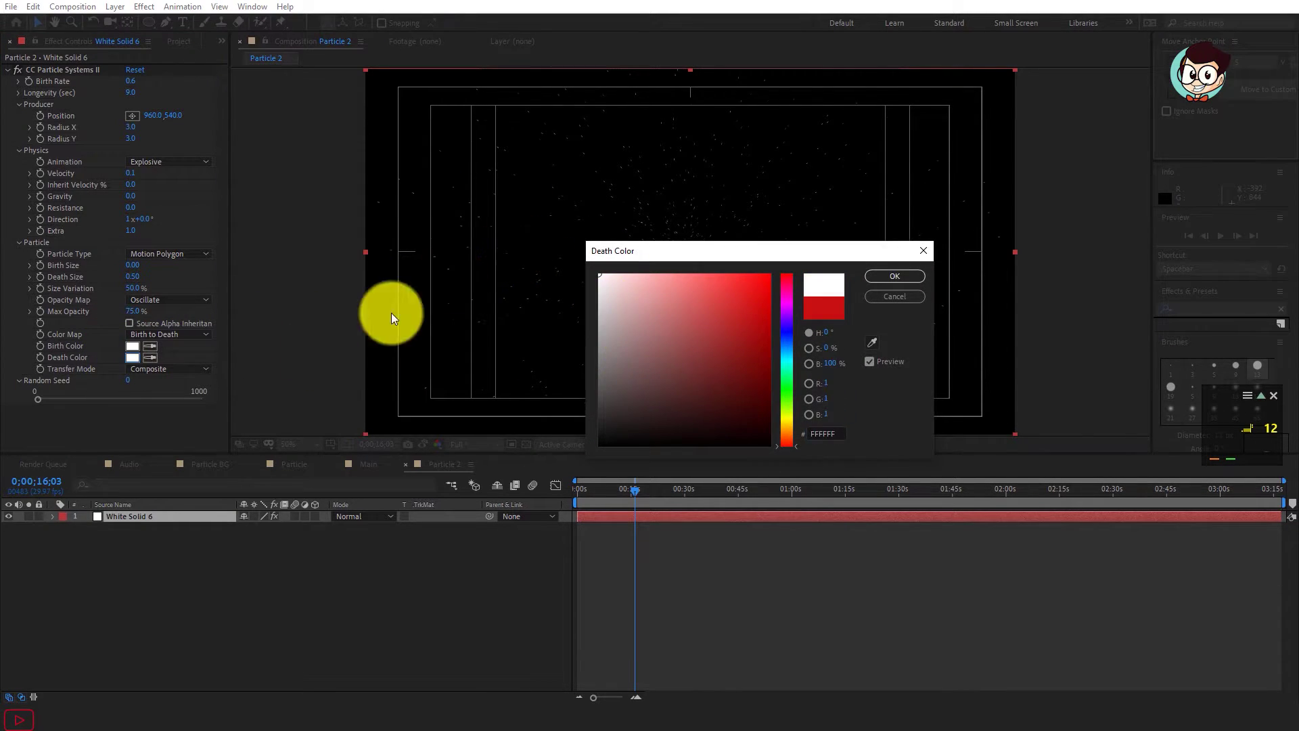
pyautogui.press('Return')
pyautogui.click(188, 369)
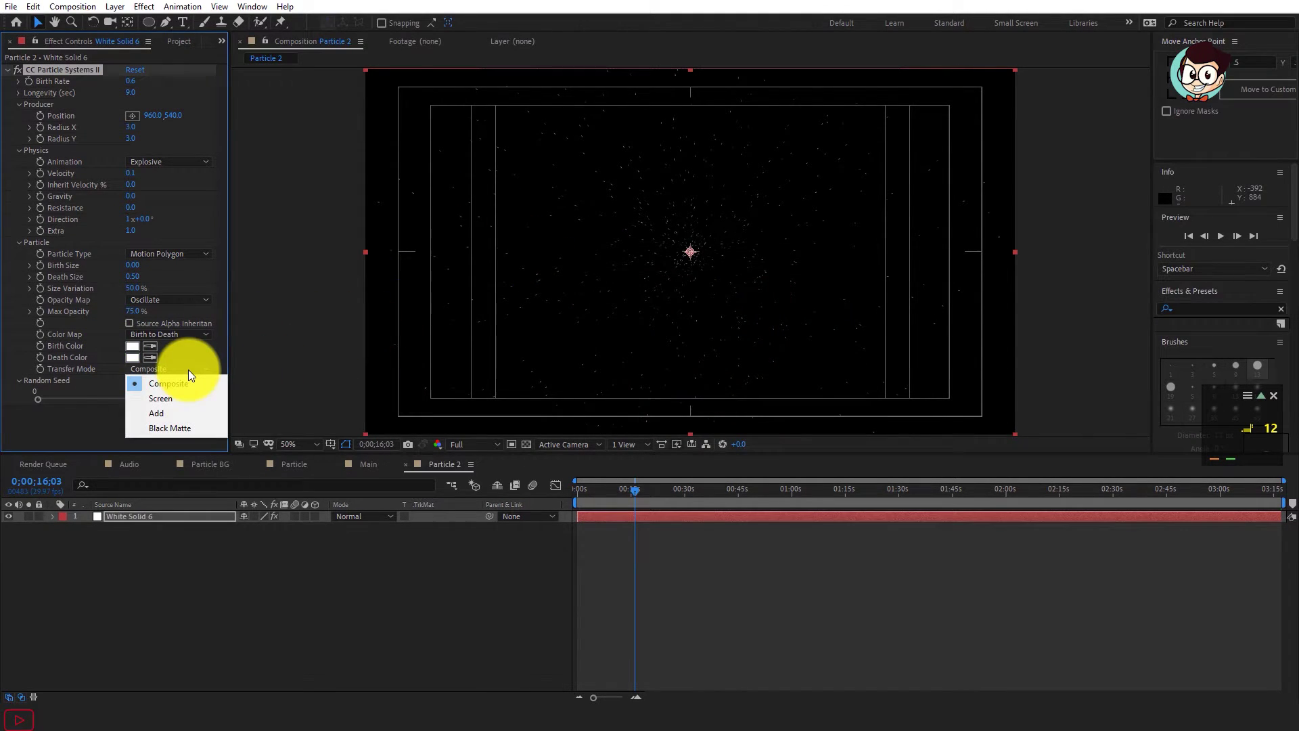
pyautogui.click(165, 414)
# Step: Apply a Fill effect to White Solid 6
pyautogui.click(291, 578)
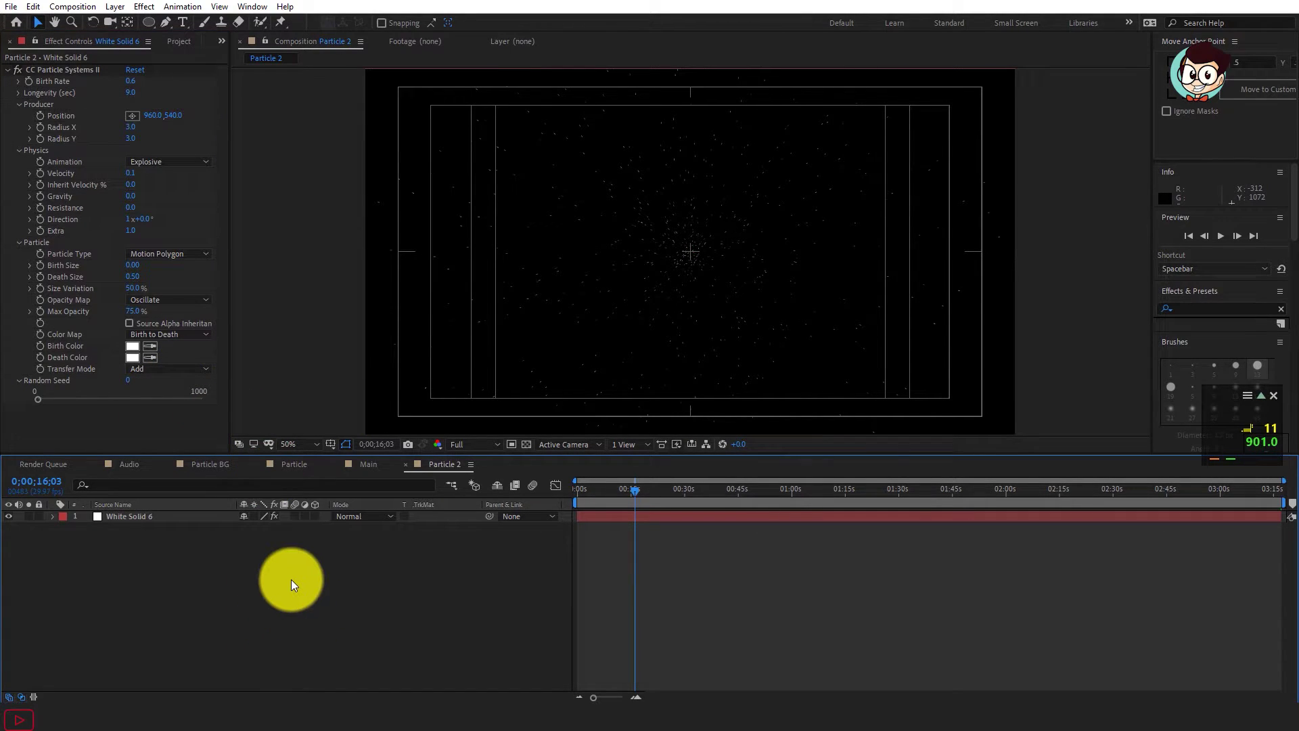
pyautogui.click(132, 517)
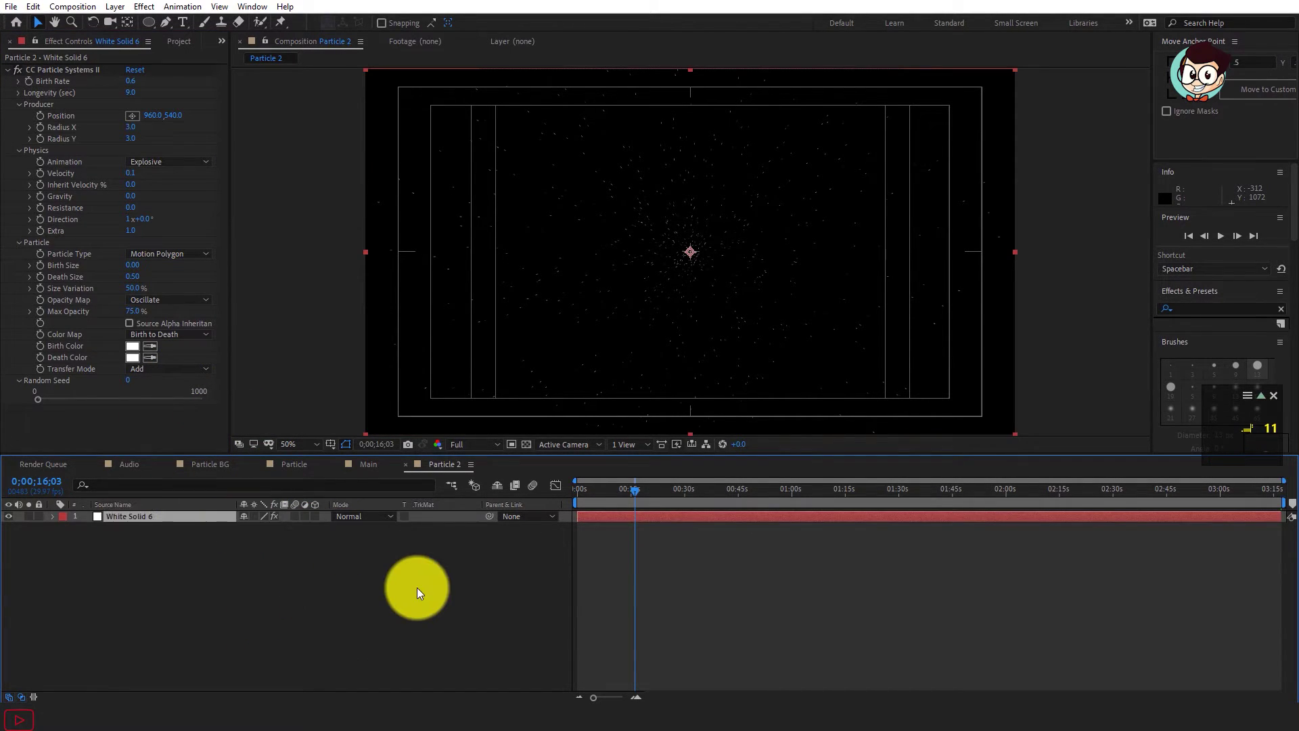
pyautogui.hotkey('ctrl', 'space')
pyautogui.write('Fil')
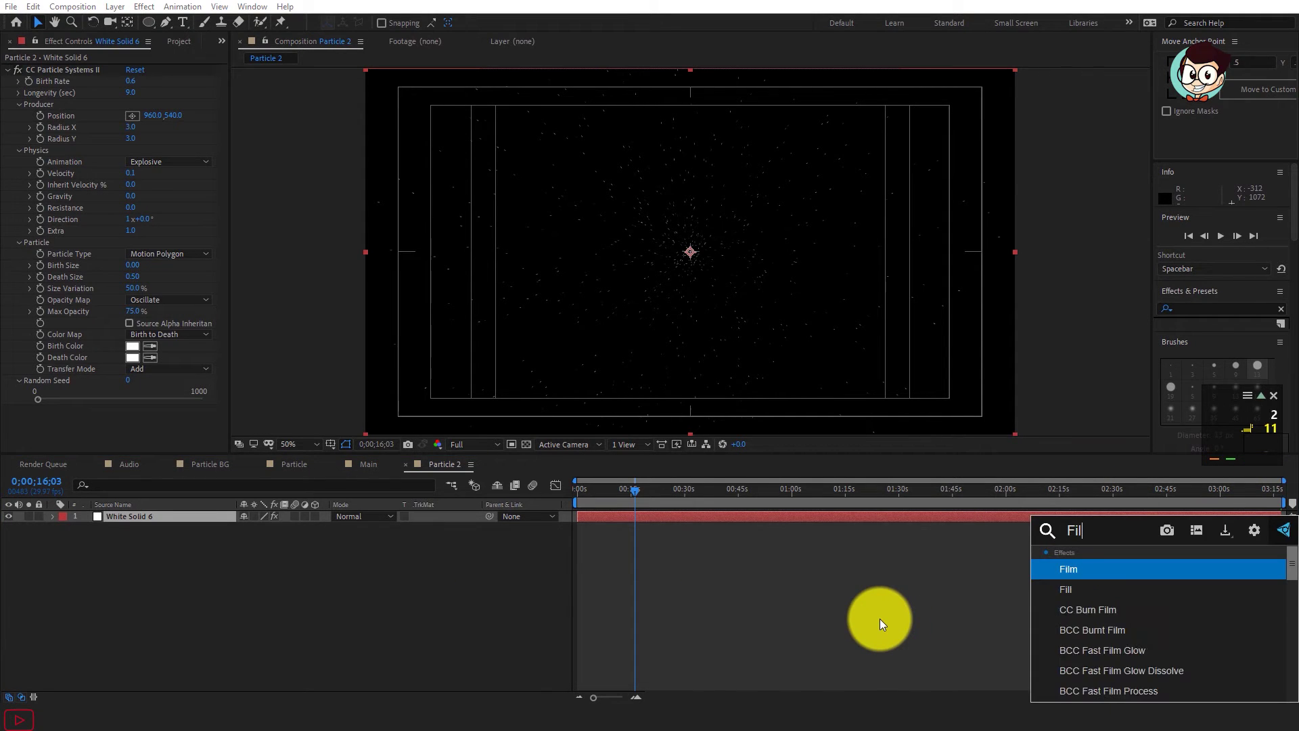
pyautogui.write('l')
pyautogui.press('Return')
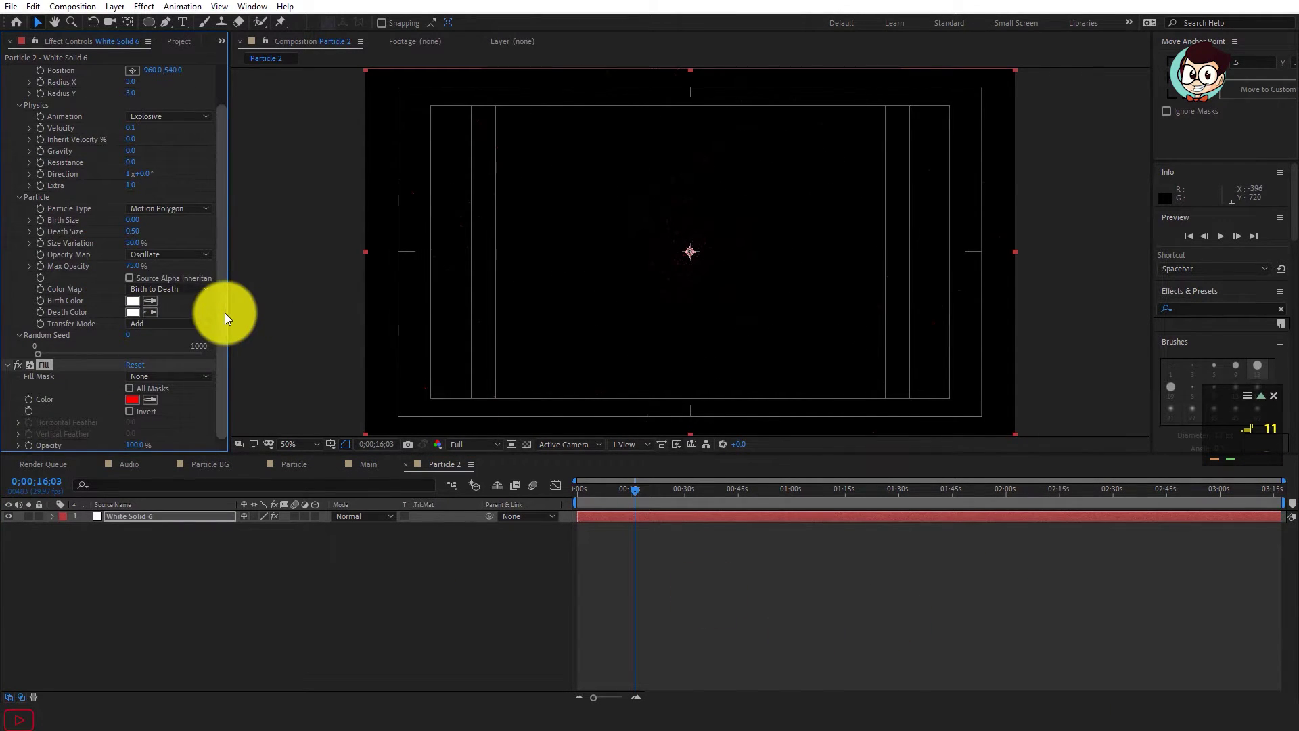
# Step: Set the Fill colour to Particle BG's magenta FF00E4 and preview around 36 seconds
pyautogui.click(199, 468)
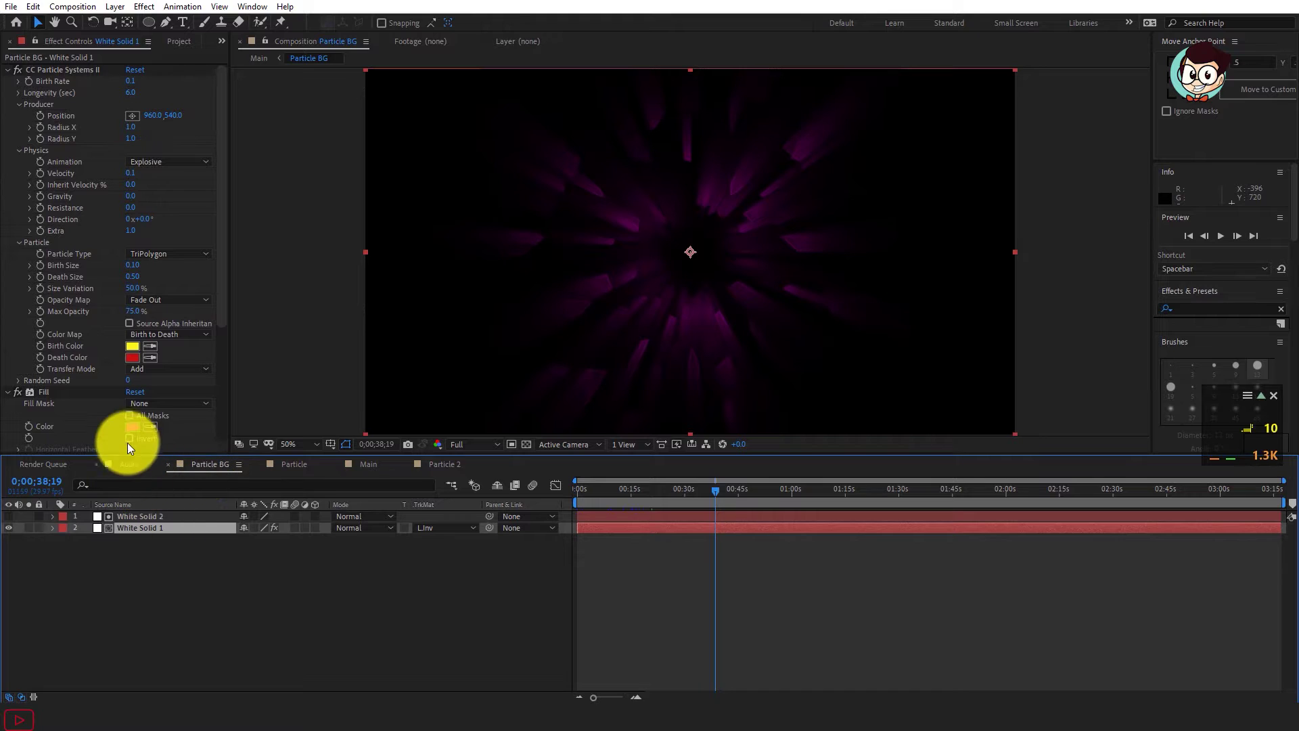
pyautogui.click(138, 426)
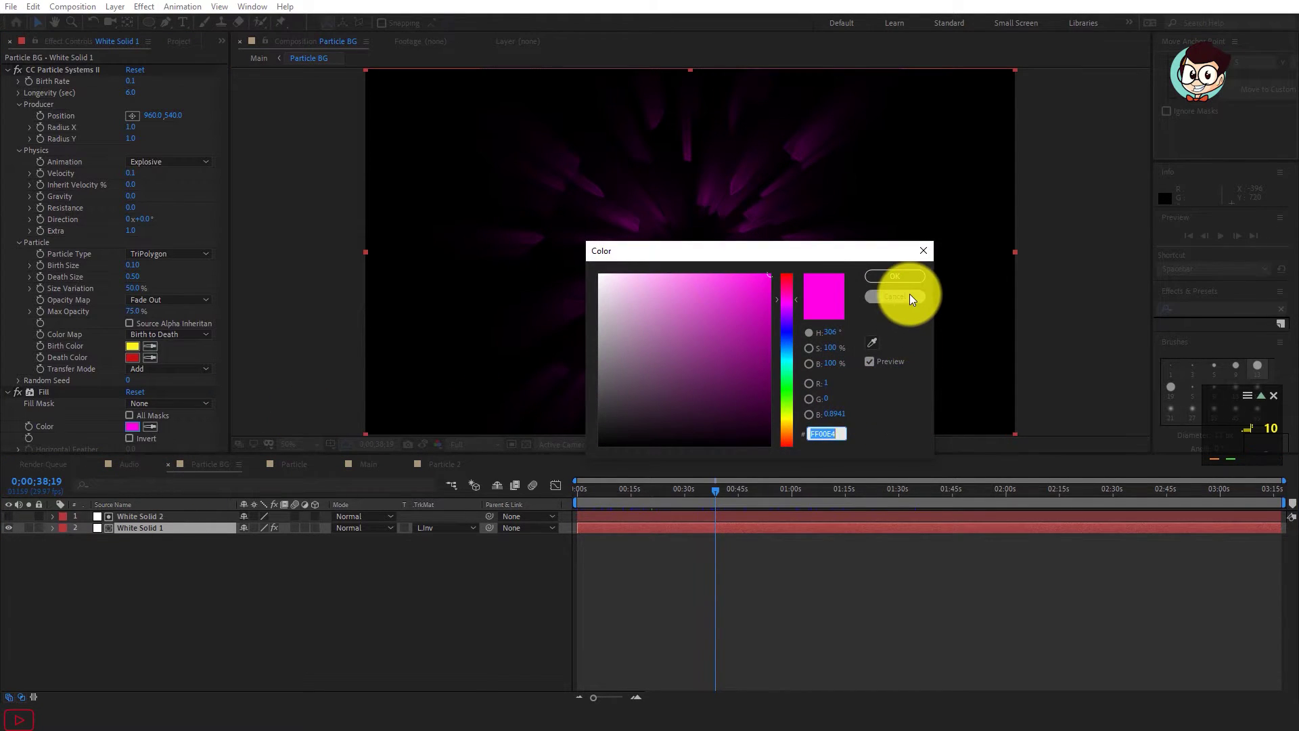
pyautogui.click(909, 298)
pyautogui.click(437, 465)
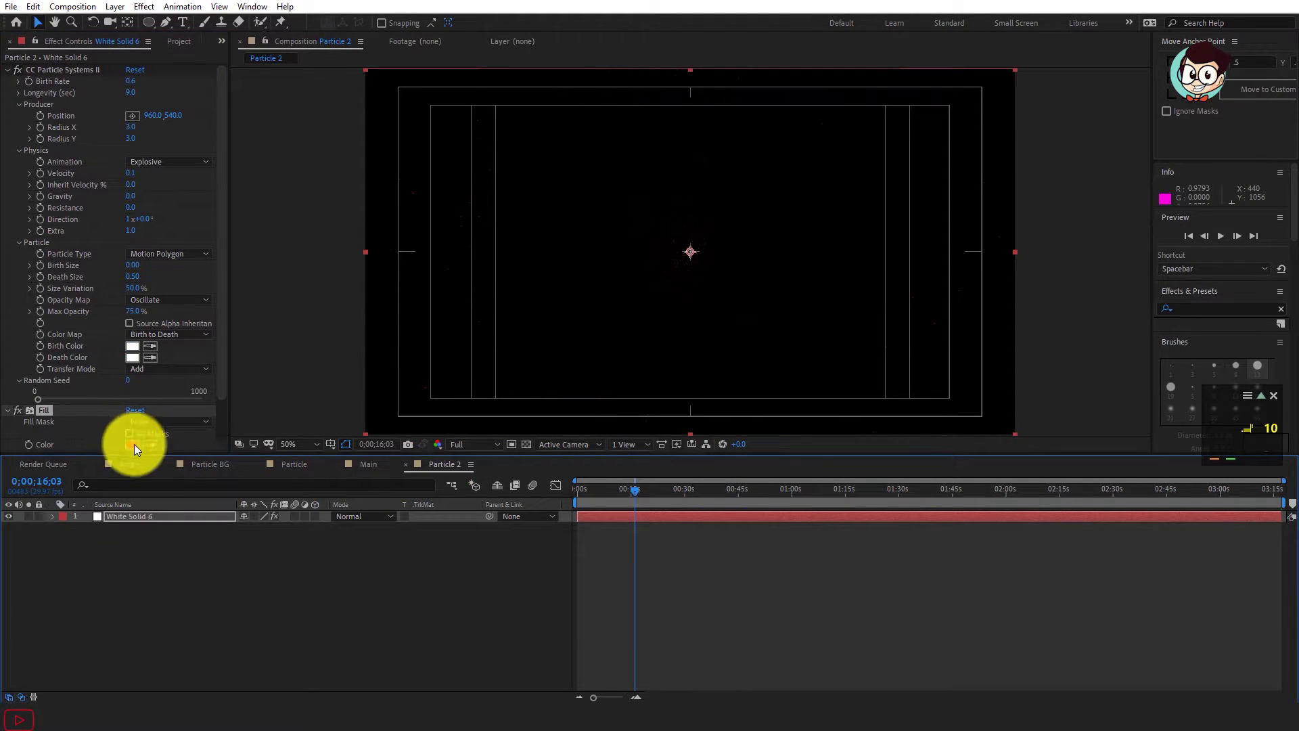
pyautogui.click(134, 444)
pyautogui.click(887, 284)
pyautogui.press('.')
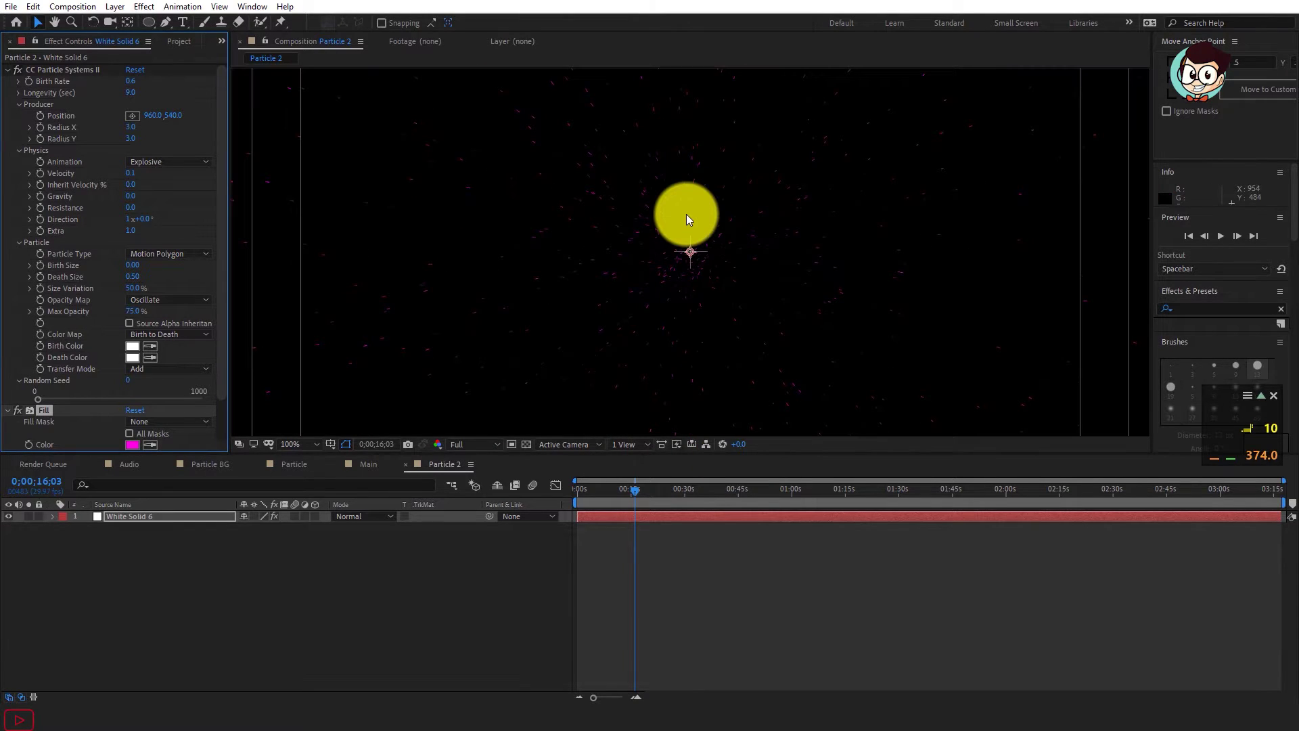
pyautogui.click(585, 489)
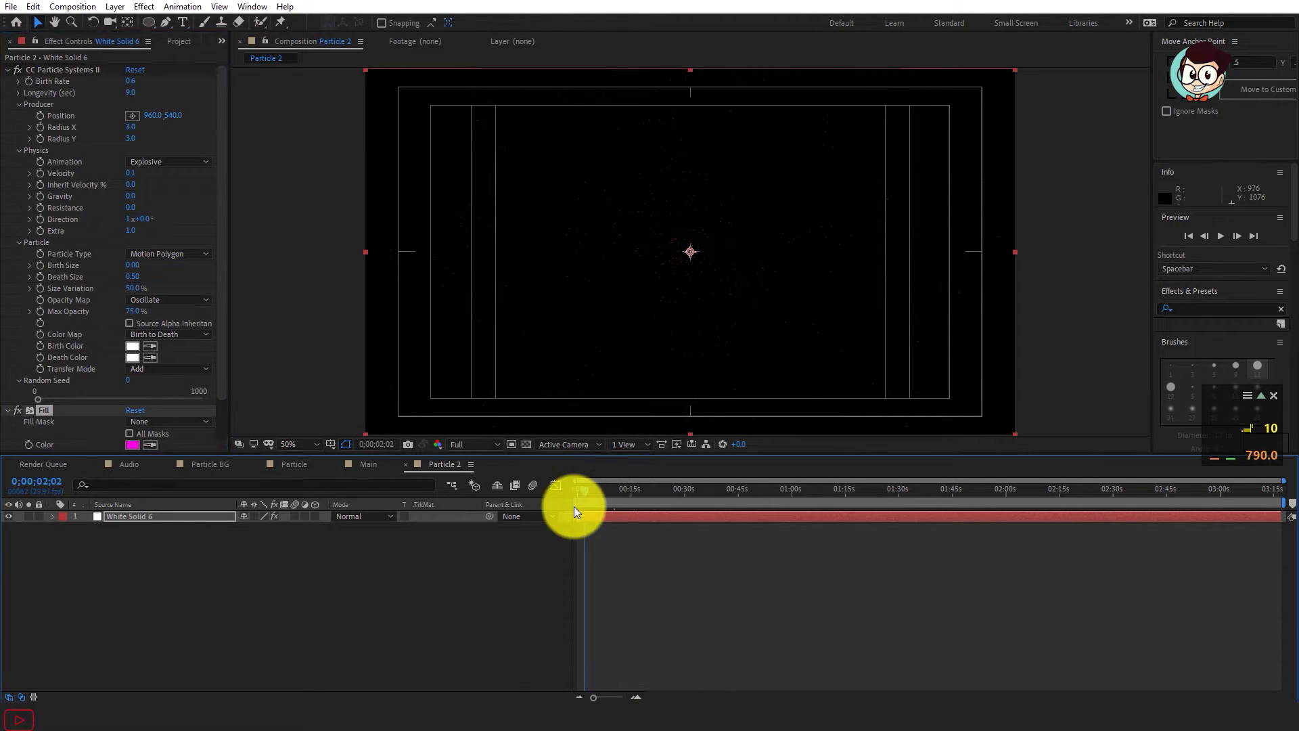
pyautogui.moveTo(574, 511); pyautogui.dragTo(705, 512)
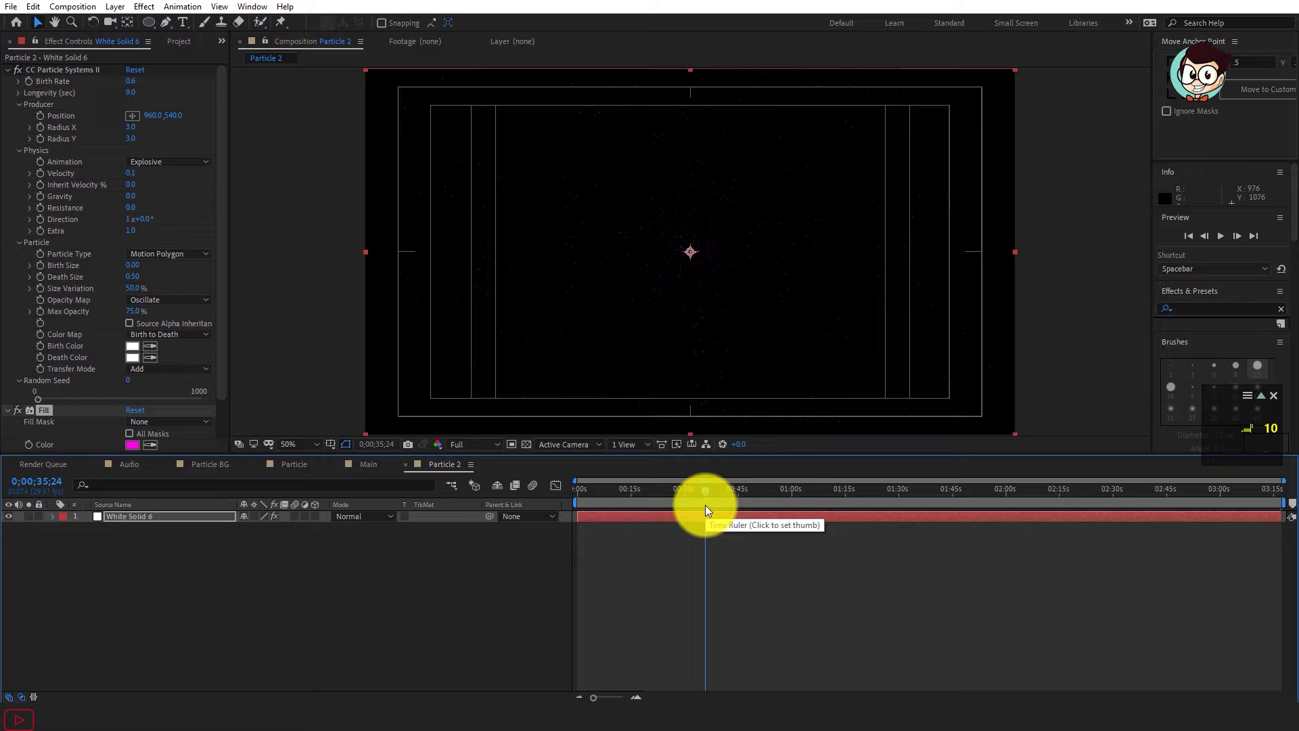
pyautogui.click(218, 521)
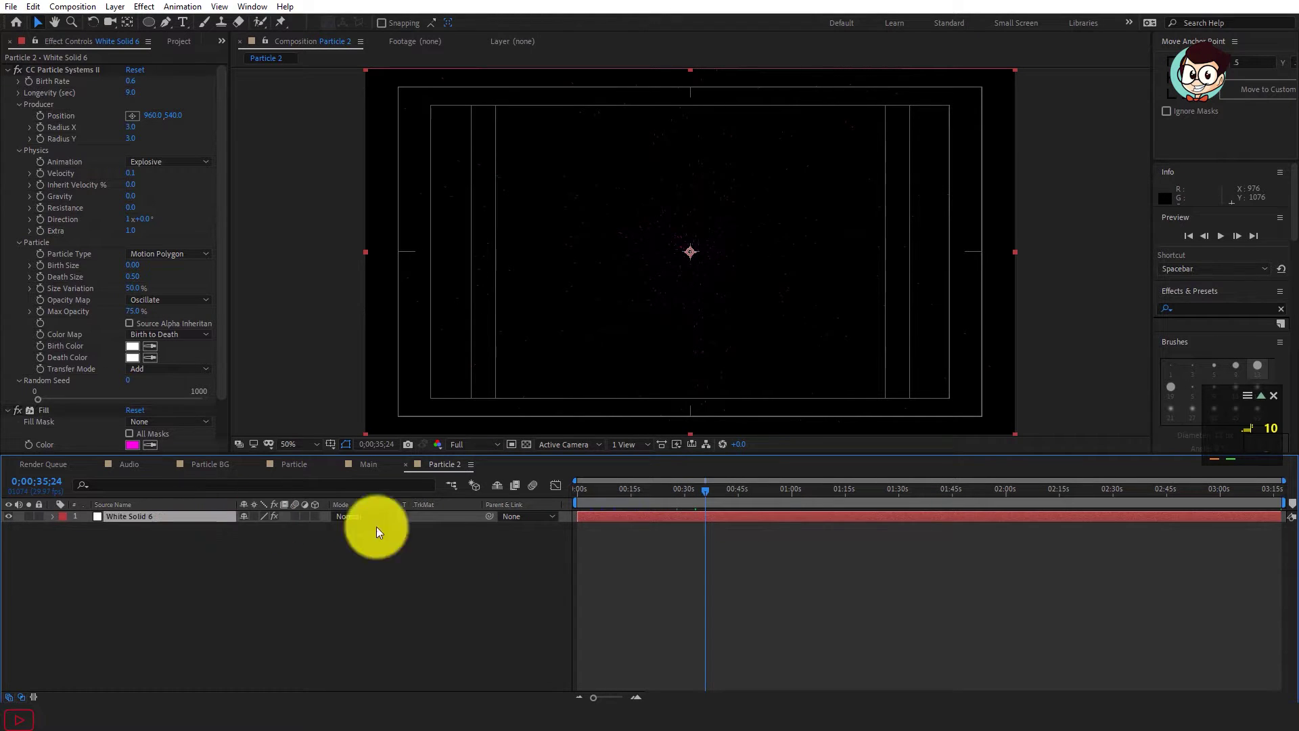
# Step: Replace the mistaken Radial Blur with Fast Box Blur at Blur Radius 1 on White Solid 6
pyautogui.write('Fas')
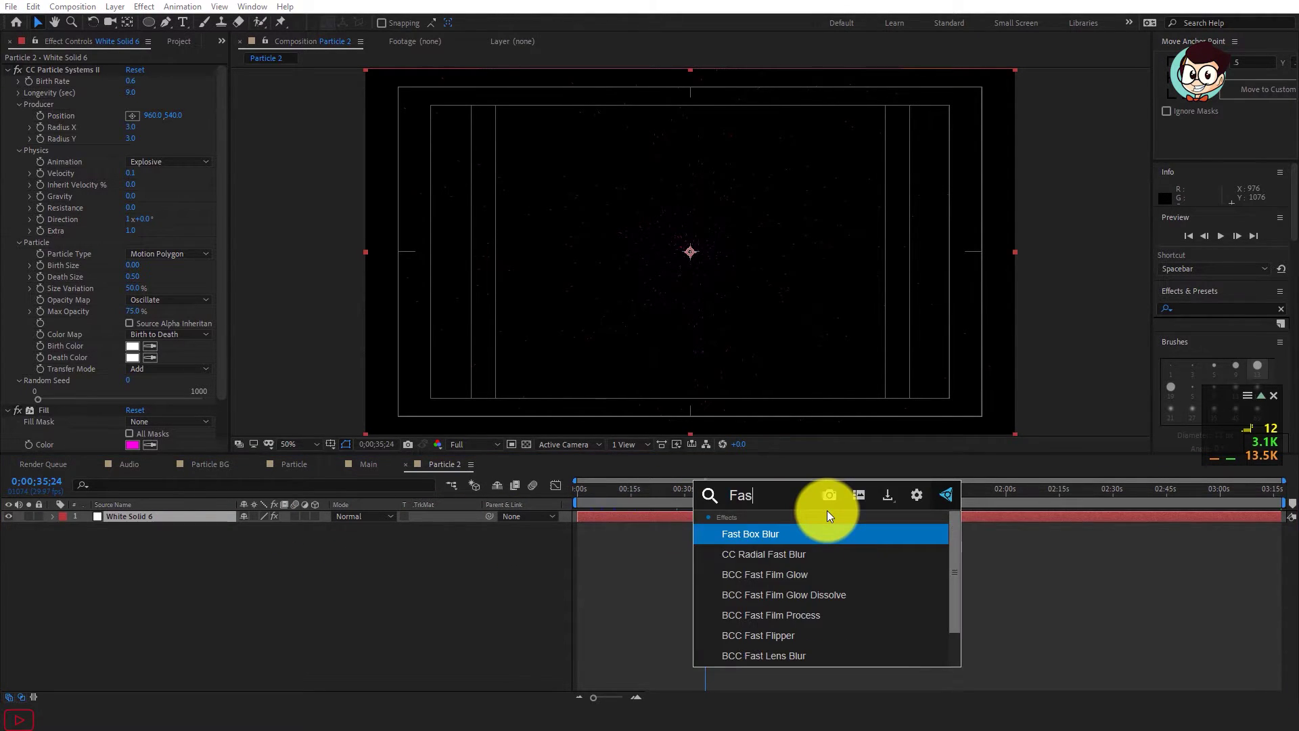
pyautogui.write('t')
pyautogui.press('Return')
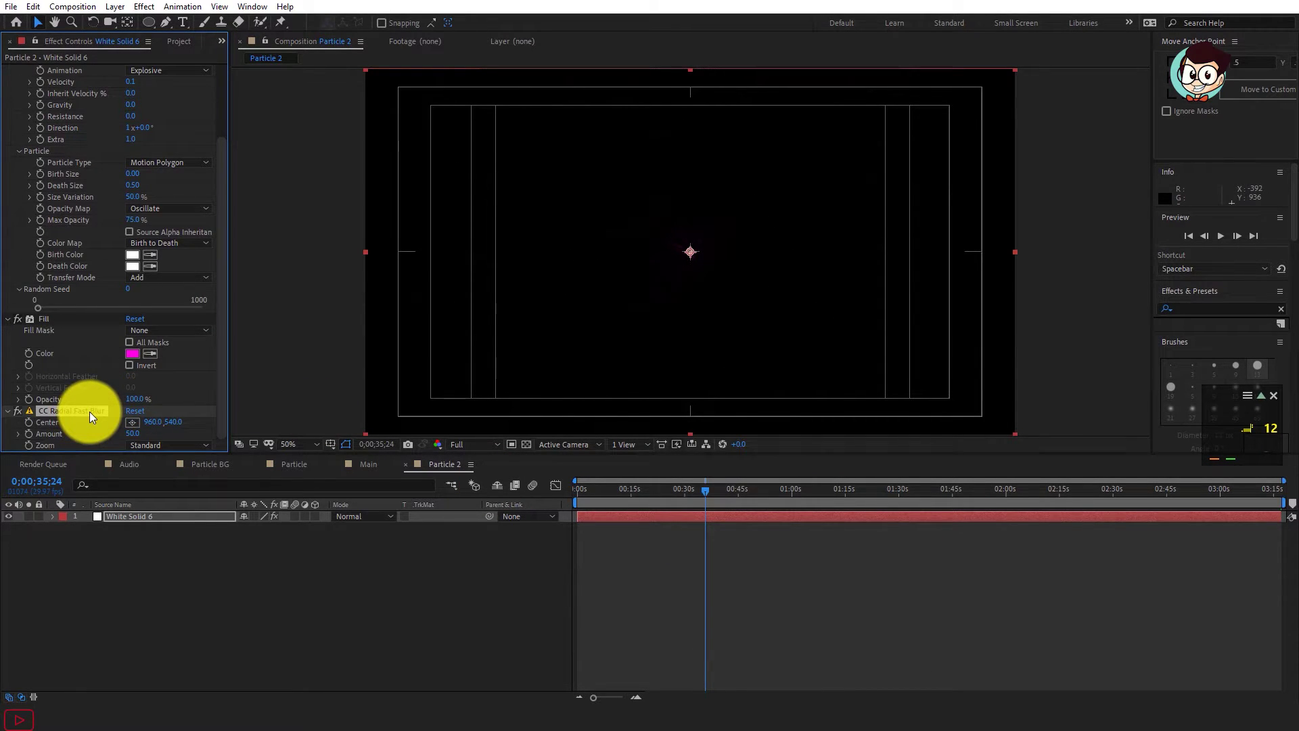
pyautogui.press('Delete')
pyautogui.hotkey('ctrl', 'space')
pyautogui.write('Fas')
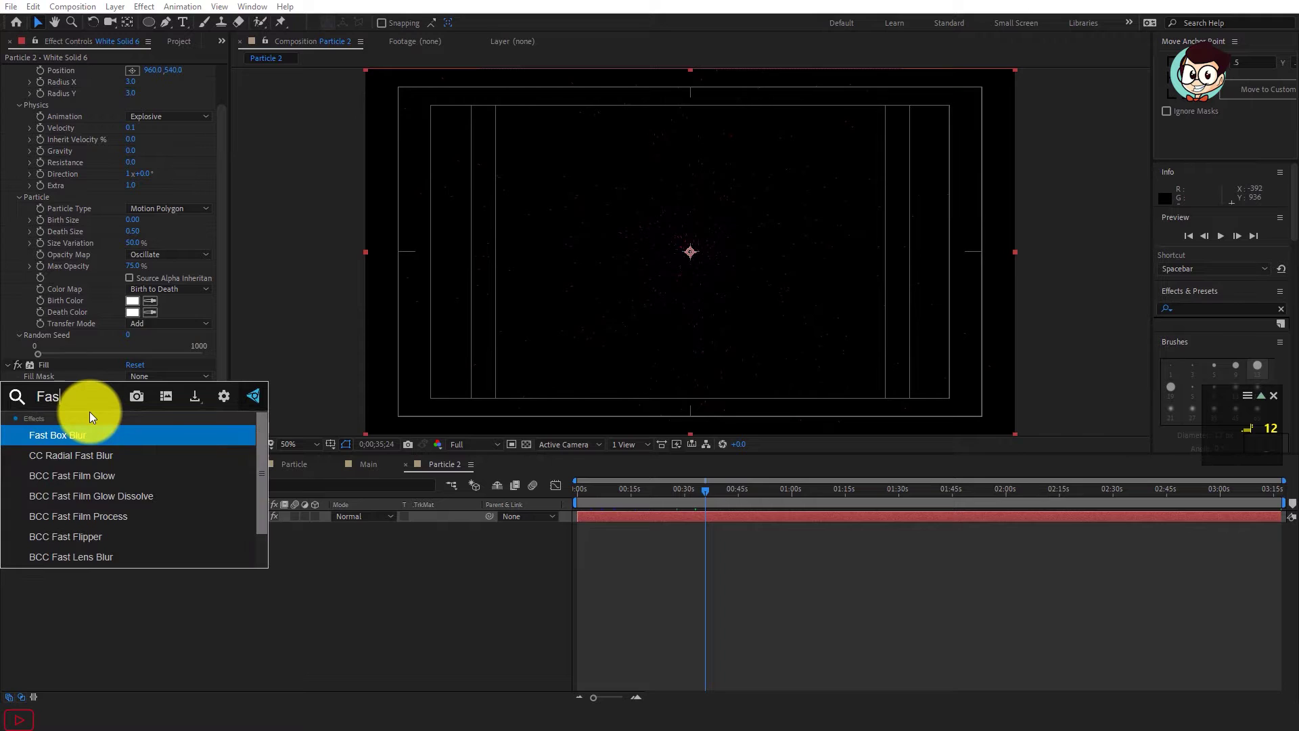
pyautogui.click(104, 440)
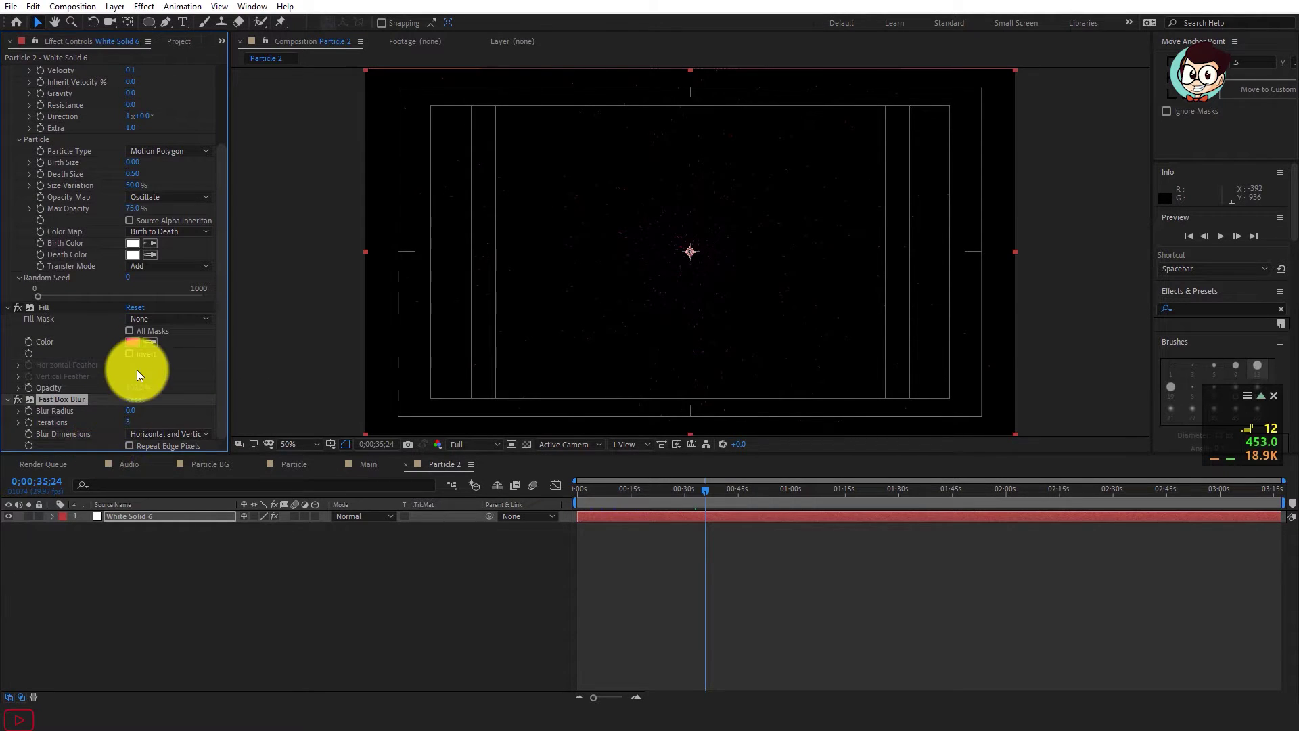
pyautogui.click(131, 410)
pyautogui.write('1')
pyautogui.press('Return')
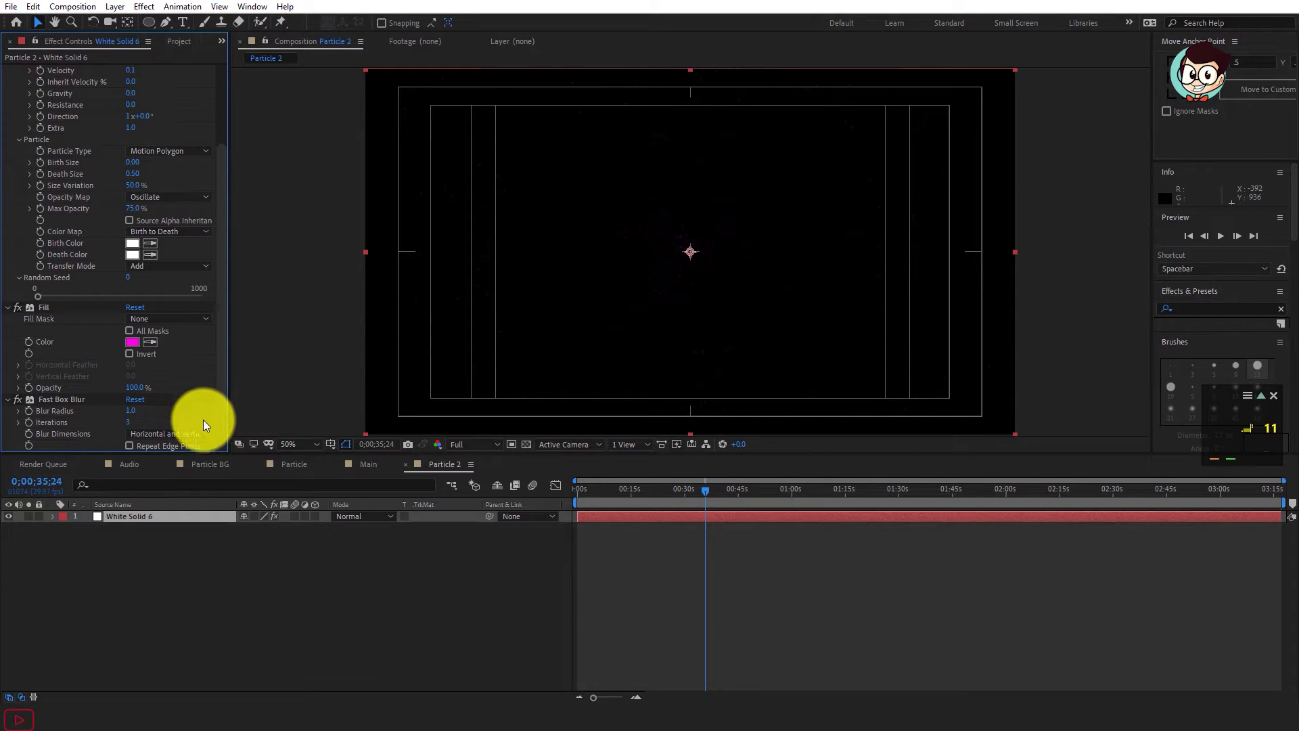
pyautogui.press('/')
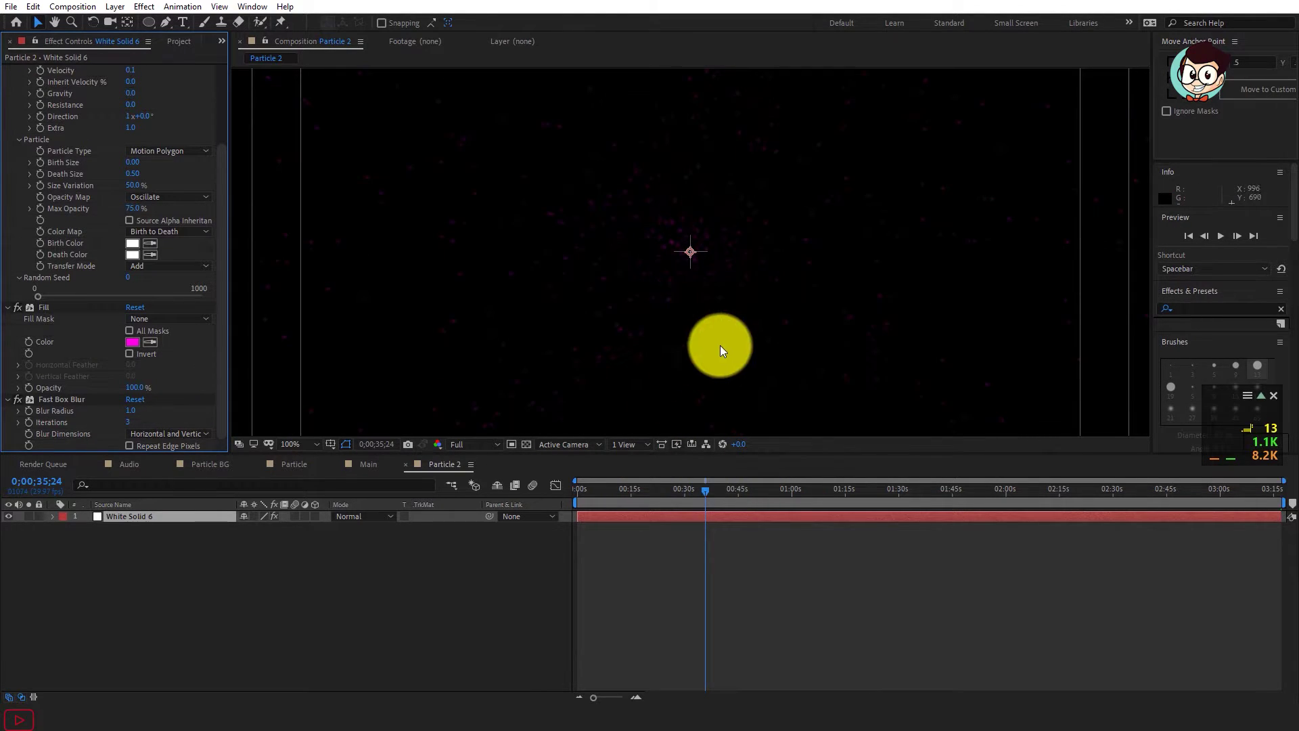
pyautogui.press(',')
pyautogui.click(617, 501)
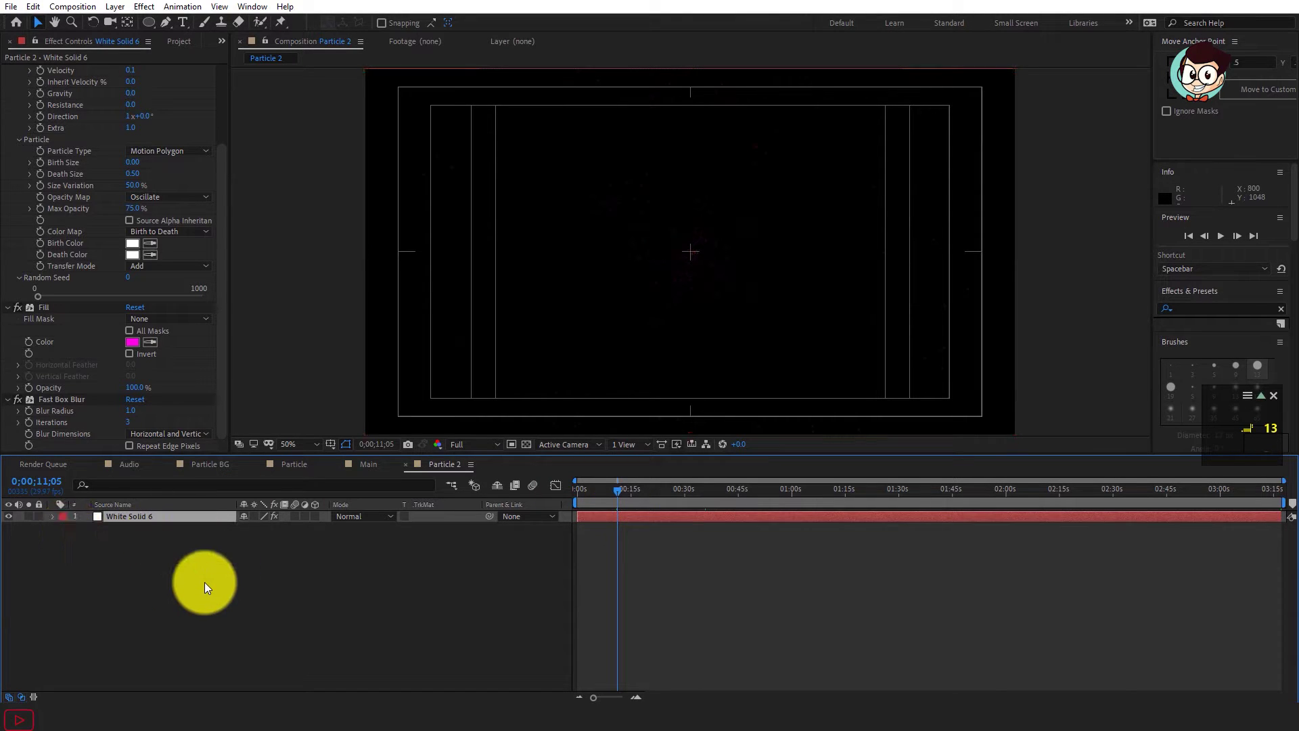
# Step: Add a new solid layer with its default settings
pyautogui.click(204, 584)
pyautogui.rightClick(199, 582)
pyautogui.moveTo(338, 433)
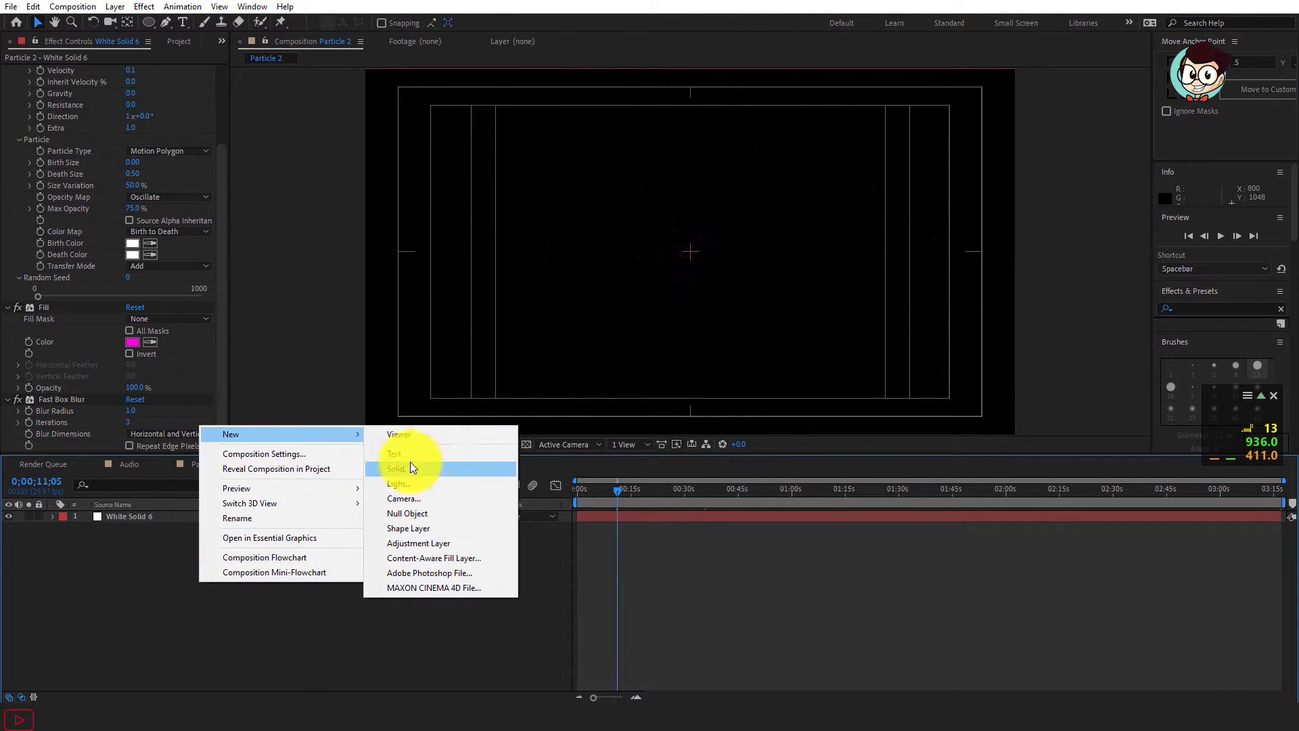
pyautogui.click(410, 465)
pyautogui.press('Return')
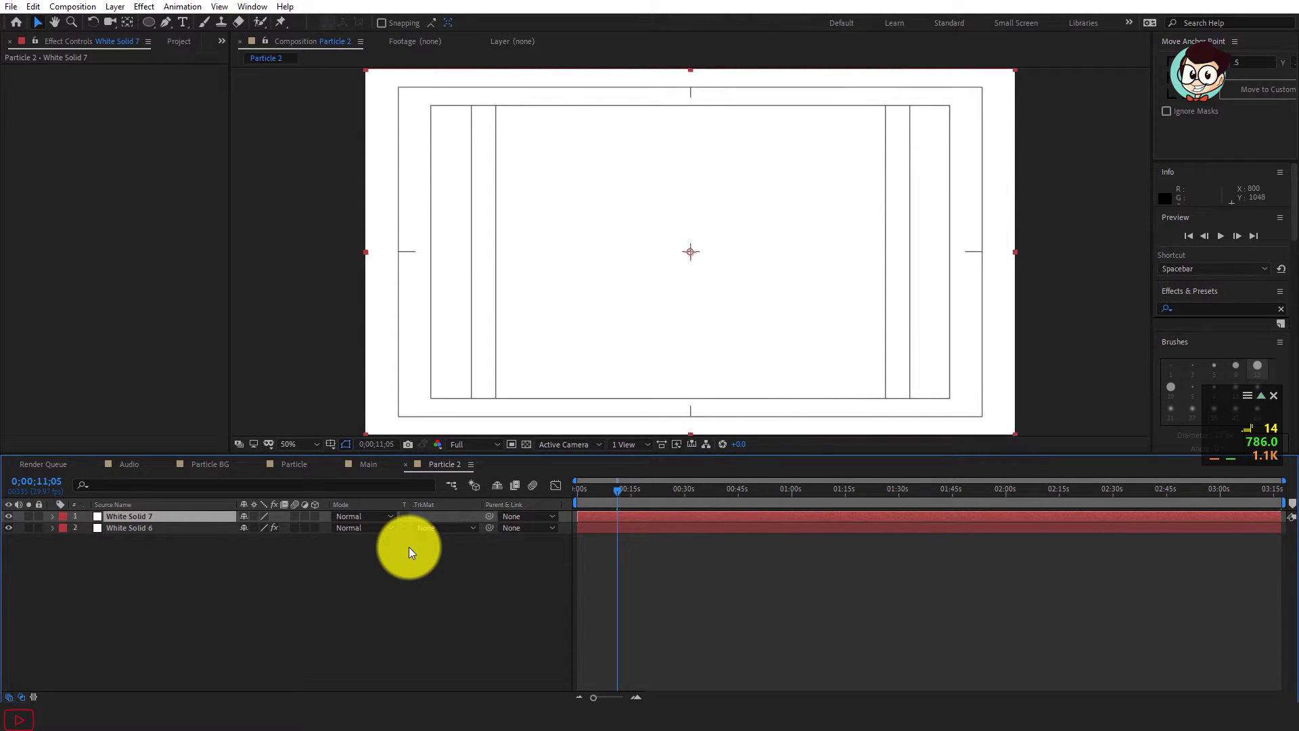
# Step: Bring White Solid 5 from the Particle comp into Particle 2 and view at 25%
pyautogui.click(176, 527)
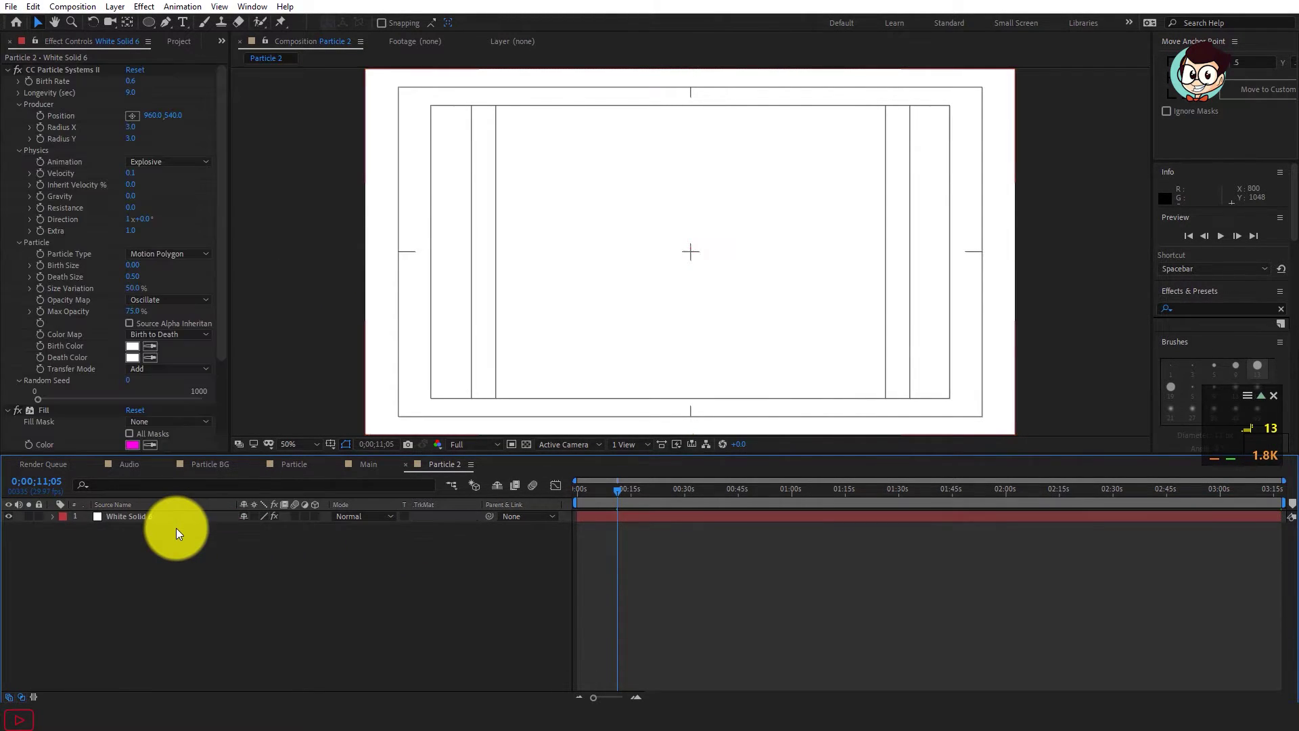
pyautogui.click(290, 465)
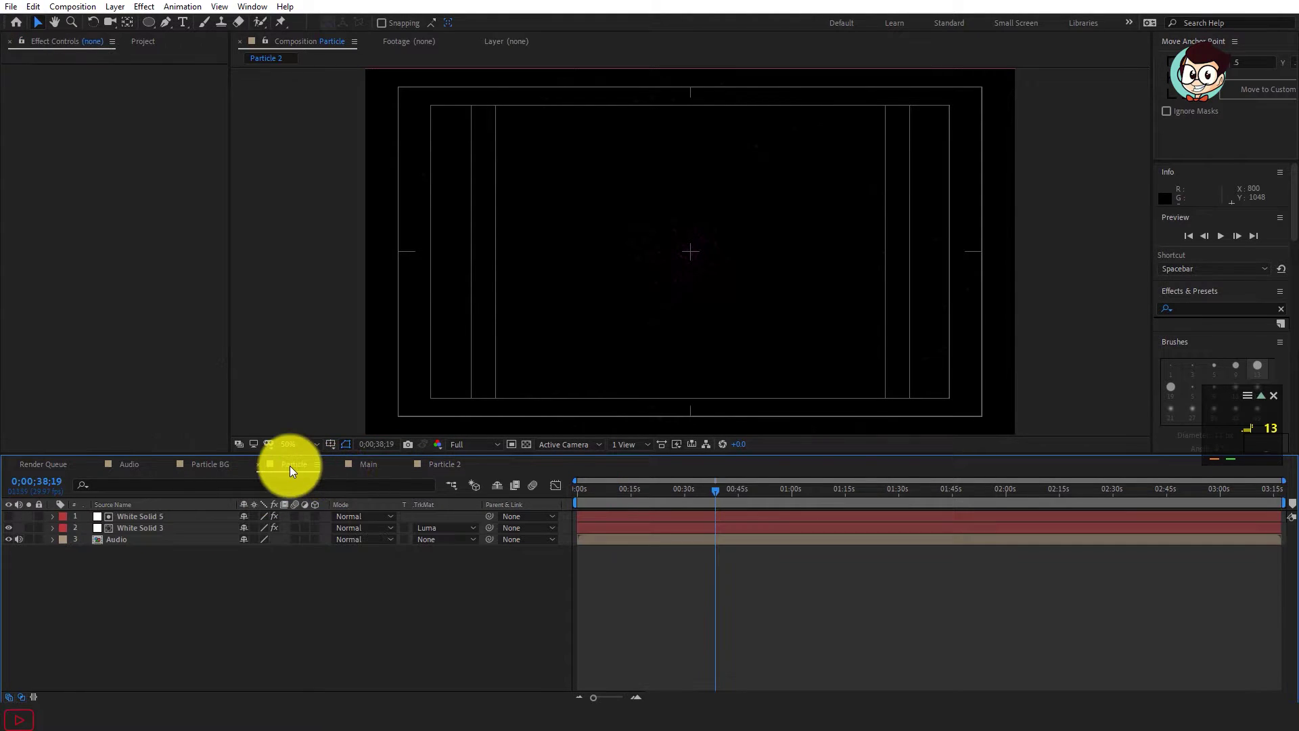
pyautogui.click(150, 516)
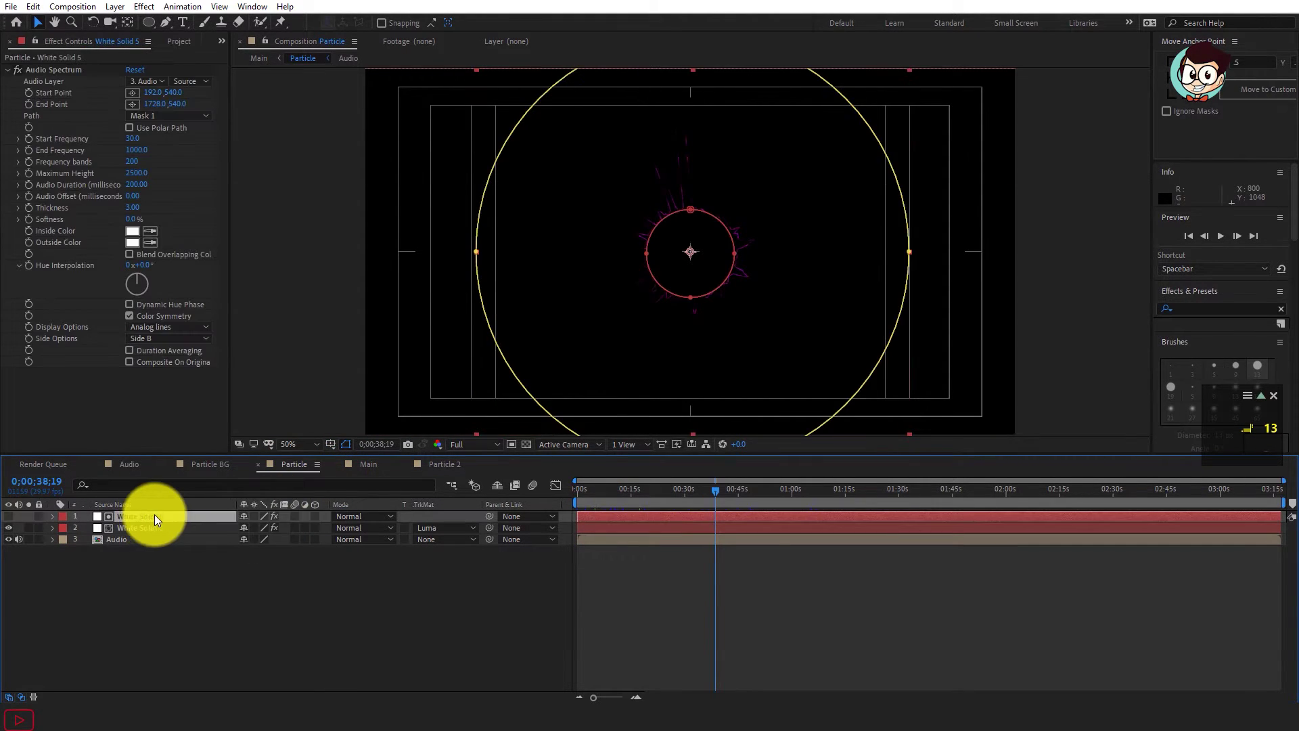
pyautogui.click(444, 464)
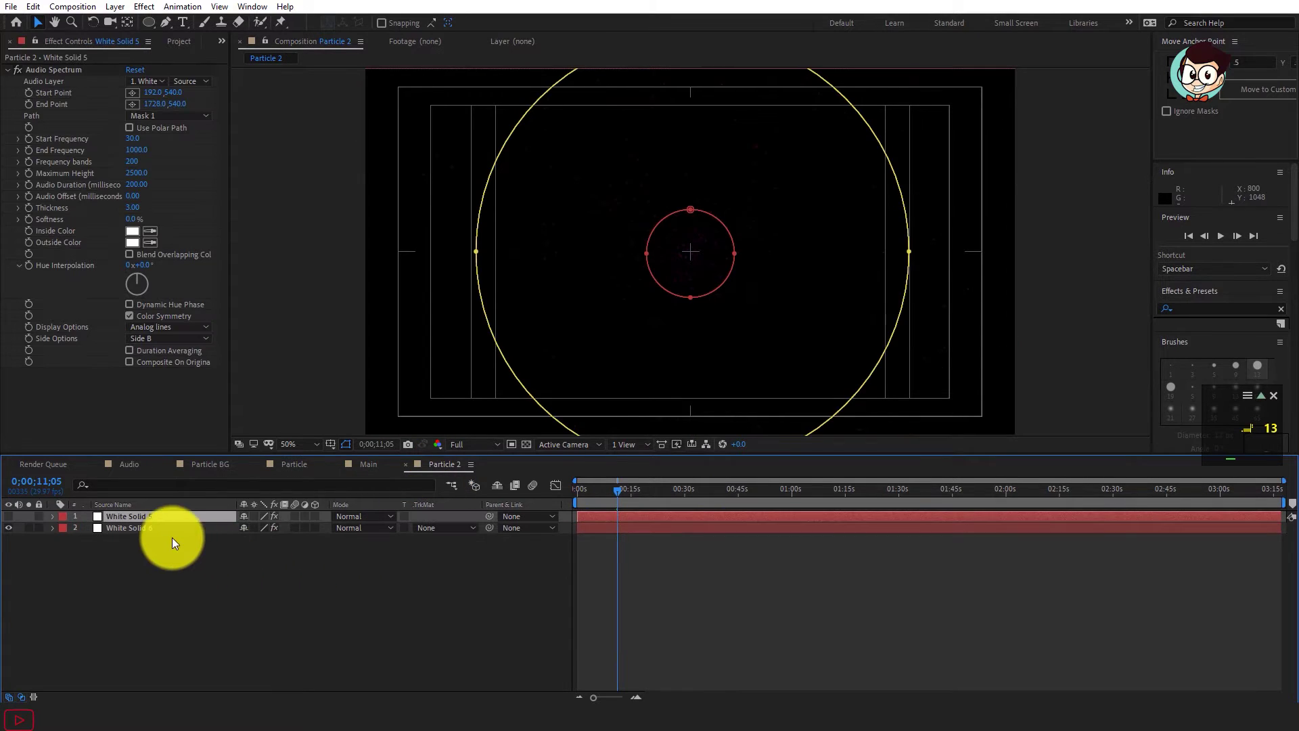
pyautogui.press(',')
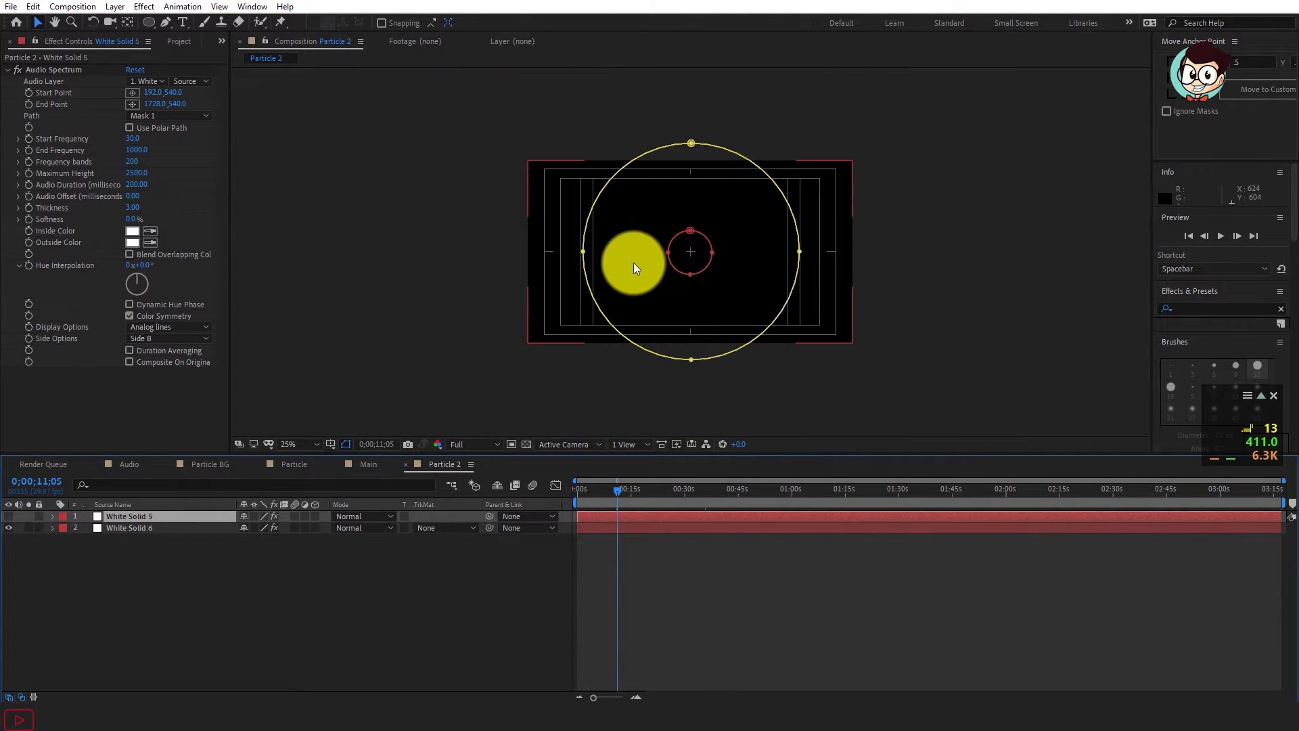
# Step: Move Mask 2 above Mask 1 and set Mask 1's mode to Subtract
pyautogui.click(53, 516)
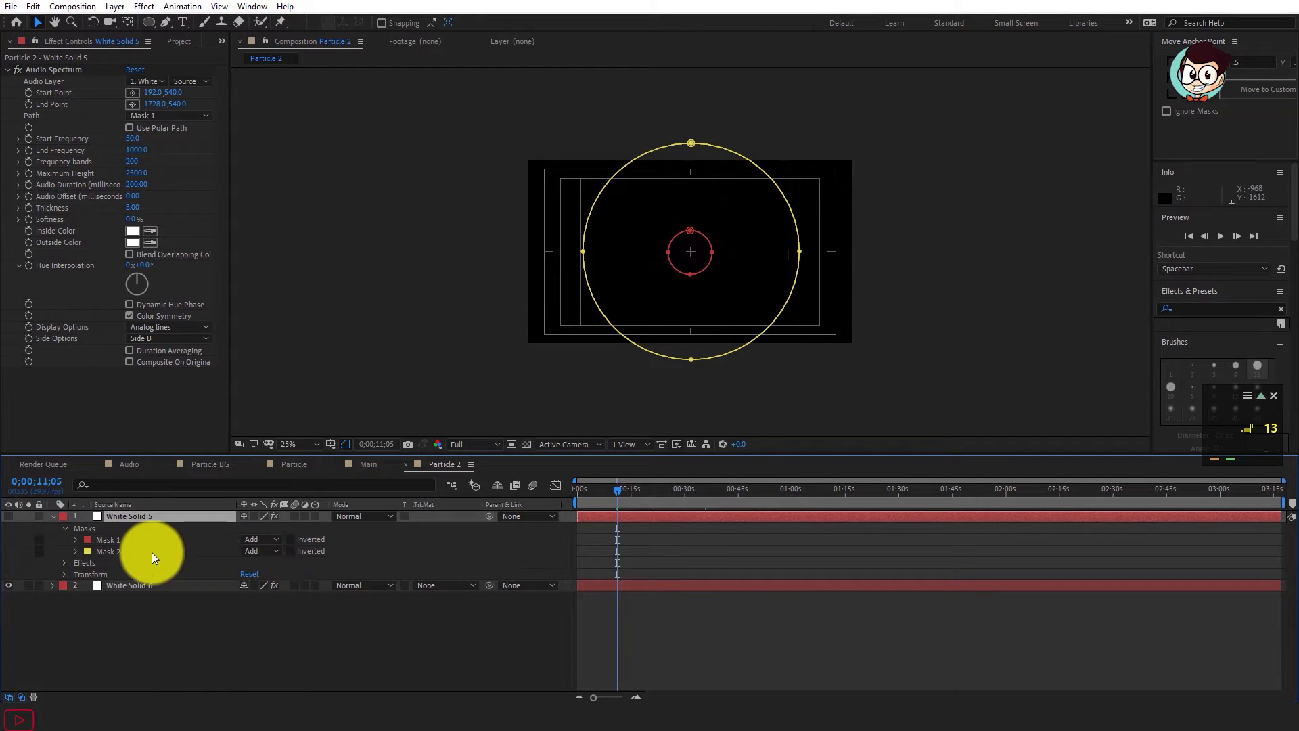
pyautogui.click(125, 548)
pyautogui.press('Return')
pyautogui.moveTo(141, 544); pyautogui.dragTo(142, 539)
pyautogui.click(268, 540)
pyautogui.click(235, 556)
pyautogui.click(261, 551)
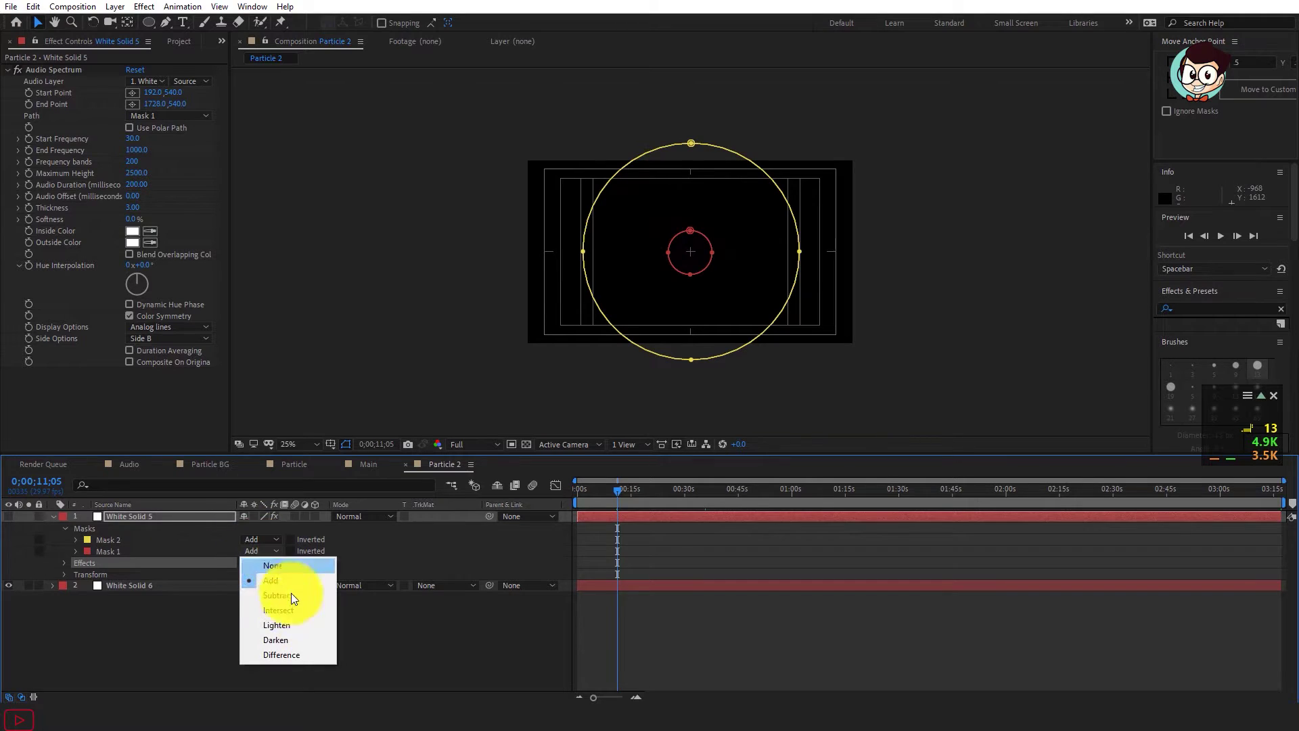
pyautogui.click(289, 594)
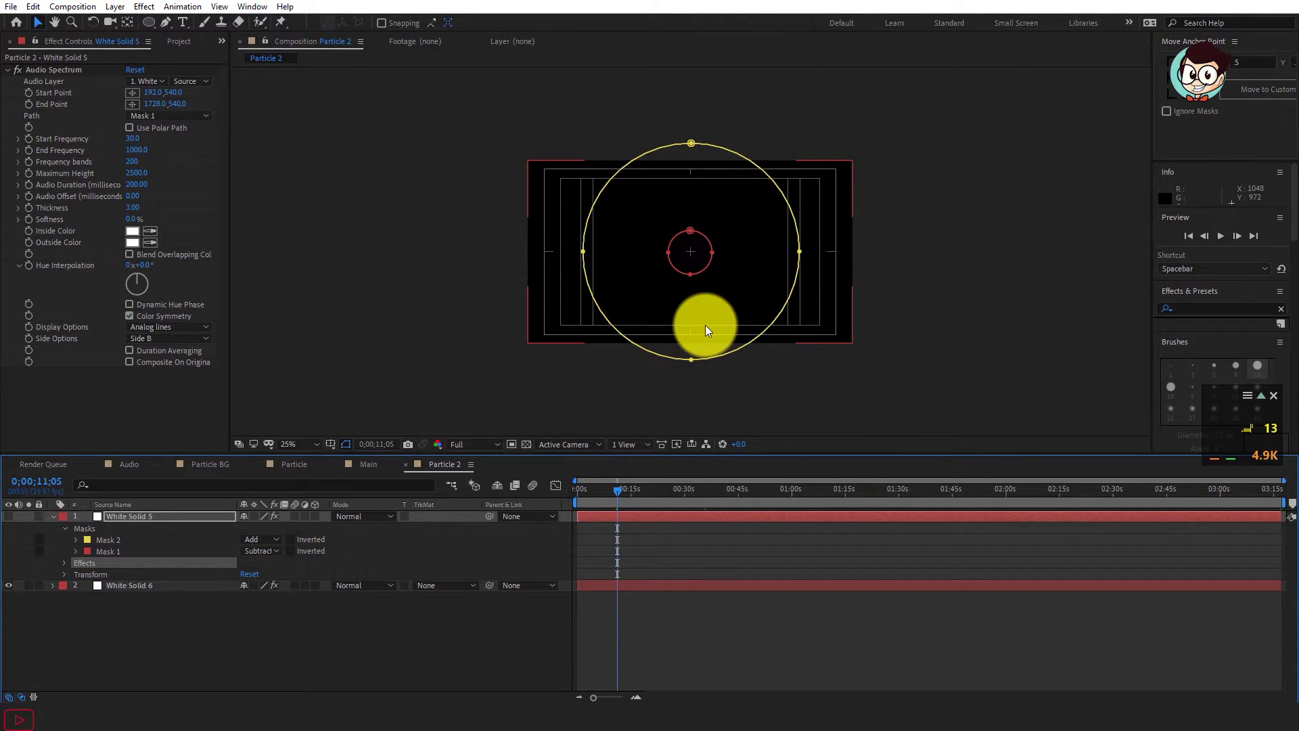
pyautogui.press('.')
pyautogui.click(294, 464)
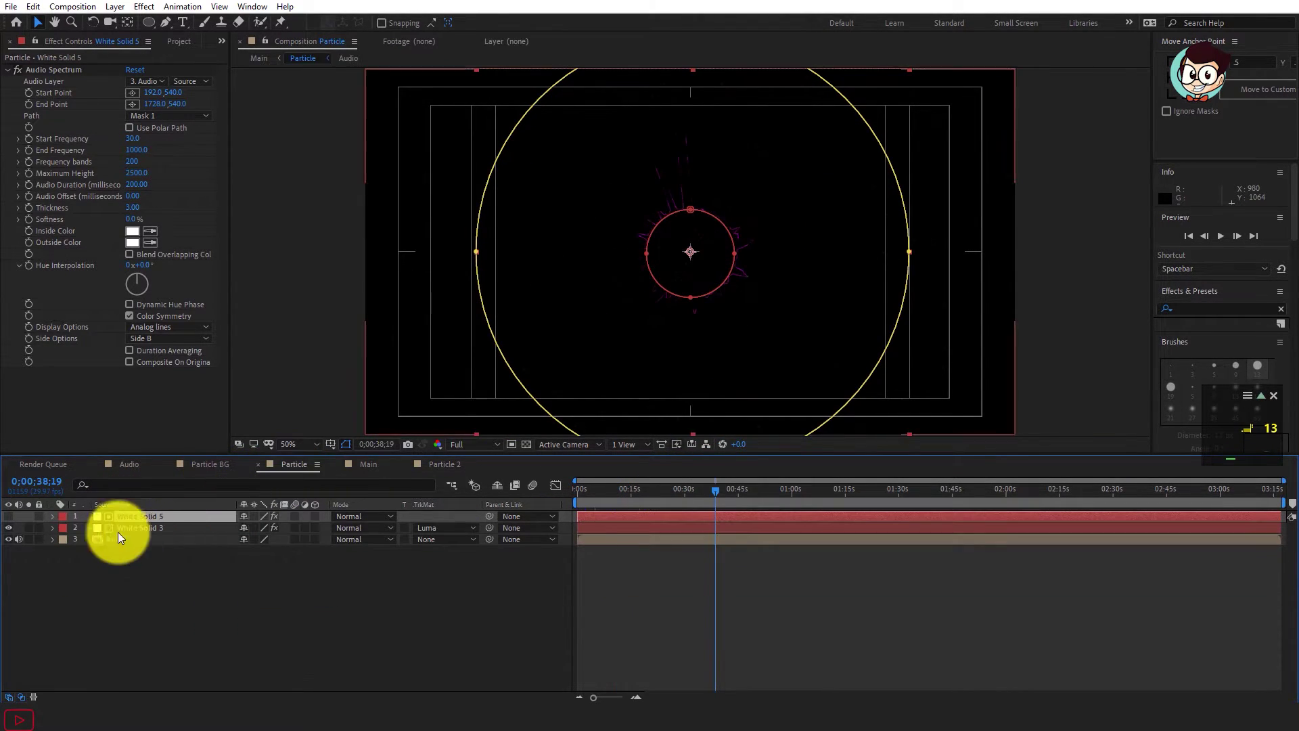
# Step: Set White Solid 6's track matte to Luma Matte using White Solid 5
pyautogui.click(53, 517)
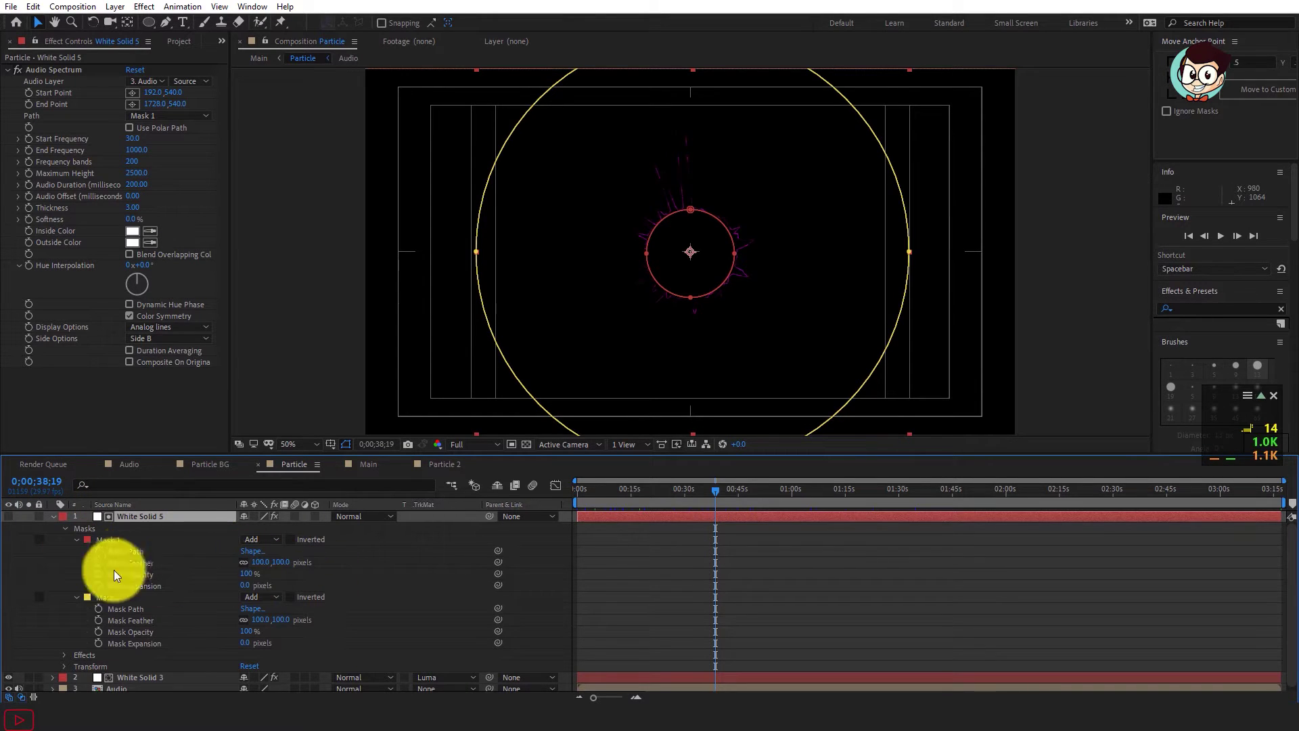
pyautogui.click(52, 518)
pyautogui.click(448, 464)
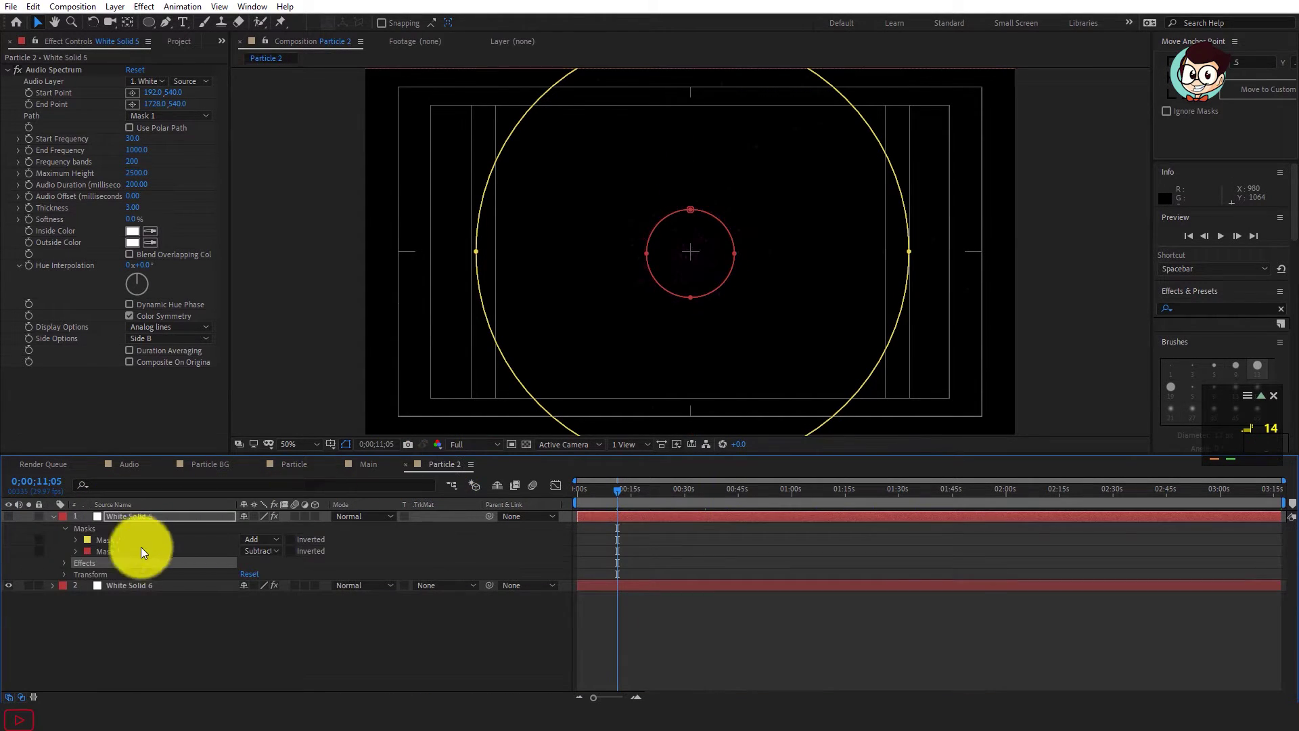
pyautogui.click(53, 517)
pyautogui.click(459, 586)
pyautogui.click(459, 586)
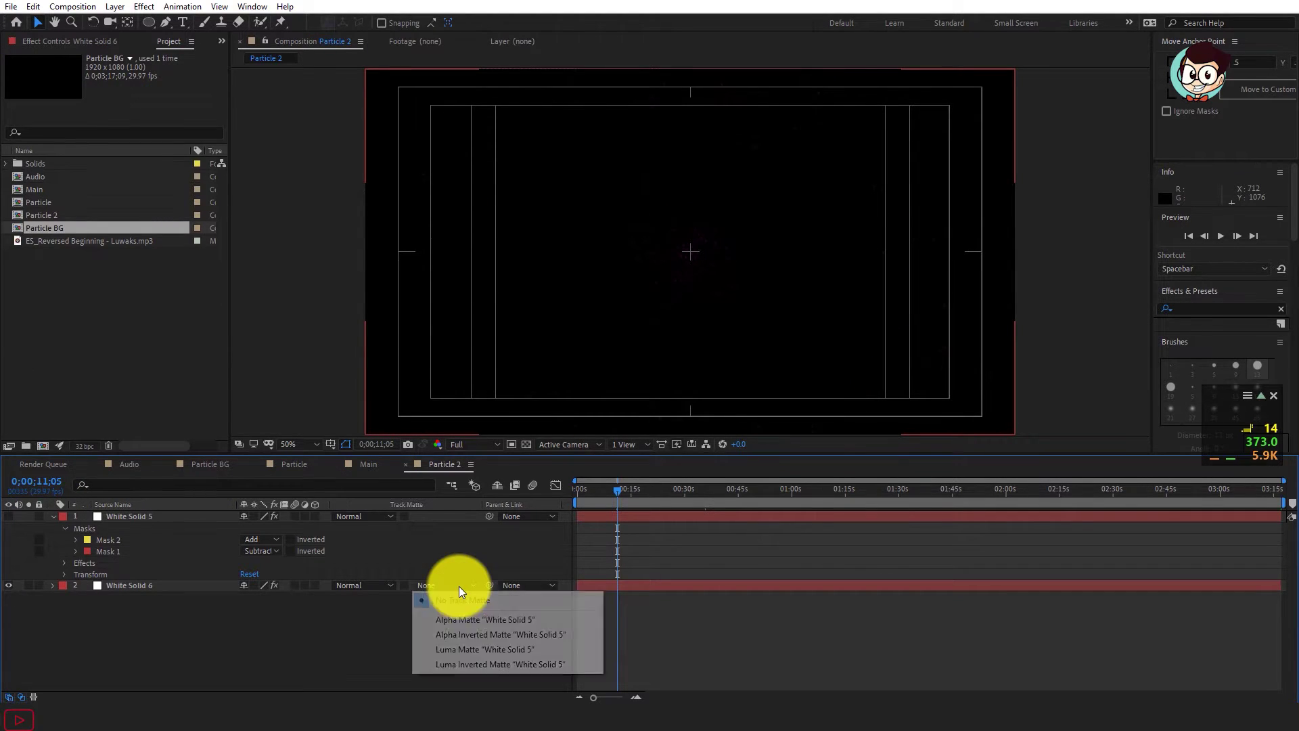
pyautogui.click(487, 650)
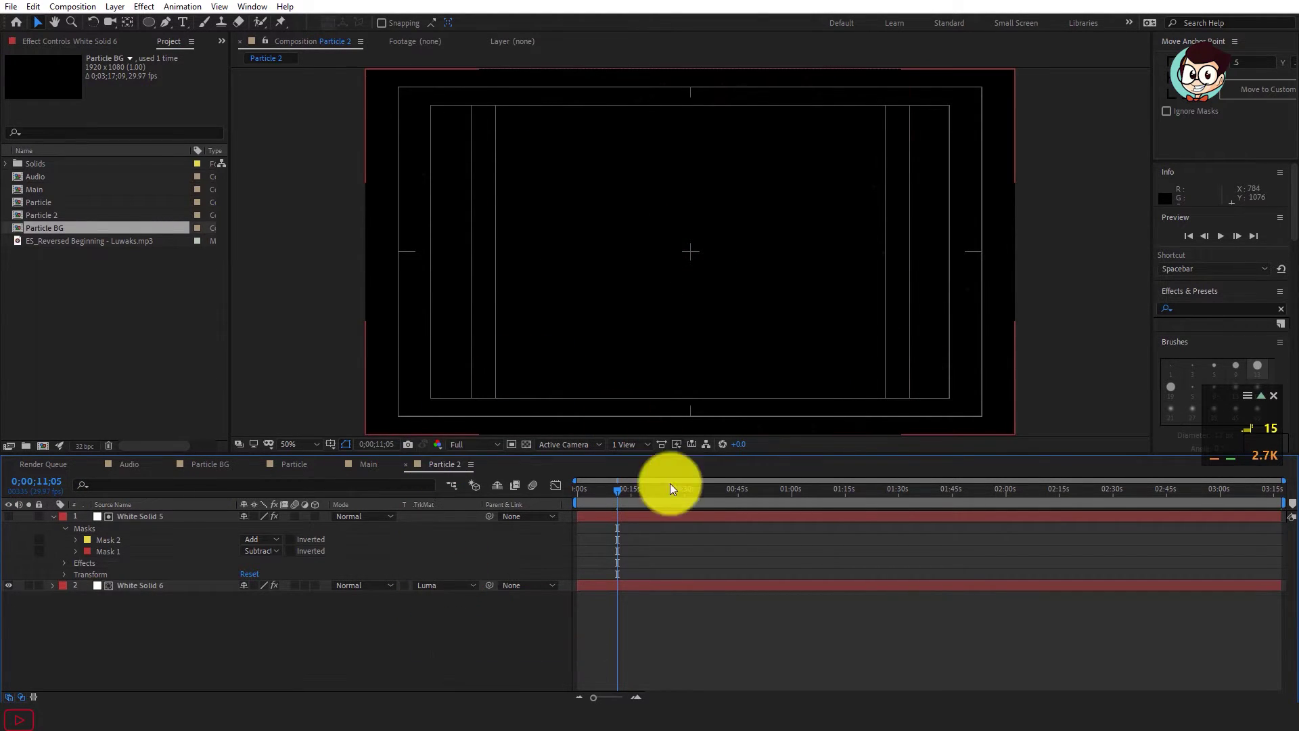
pyautogui.click(463, 599)
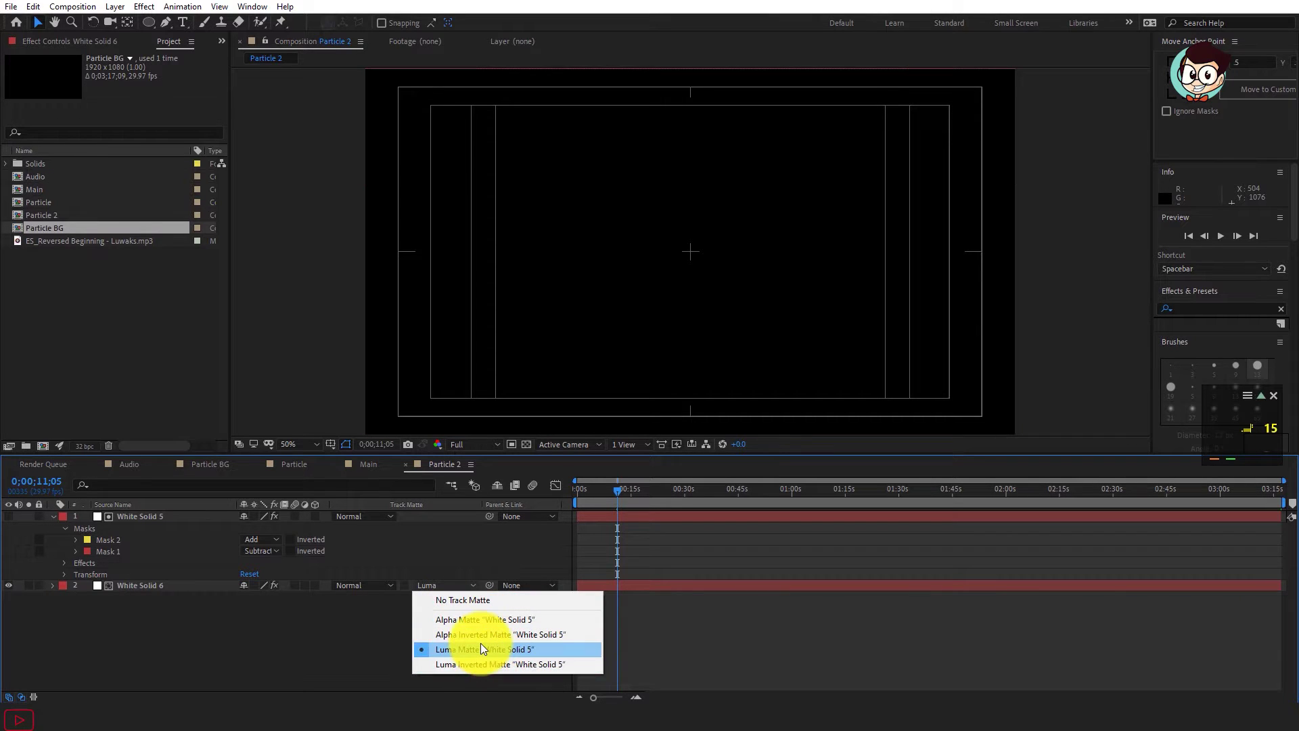
pyautogui.click(480, 650)
# Step: Move the playhead to about 1:06 and add the Audio comp as a layer in Particle 2
pyautogui.scroll(-2, 725, 305)
pyautogui.scroll(2, 728, 298)
pyautogui.moveTo(708, 498); pyautogui.dragTo(815, 498)
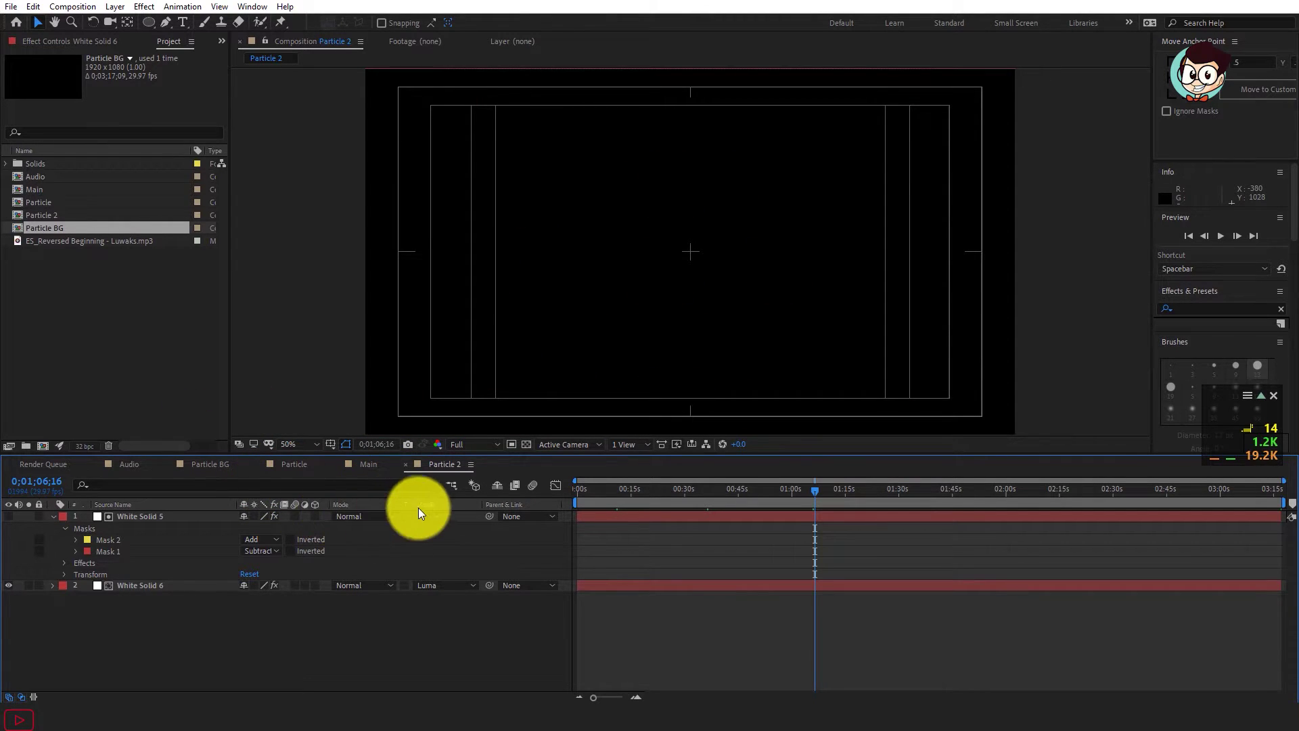
pyautogui.click(114, 540)
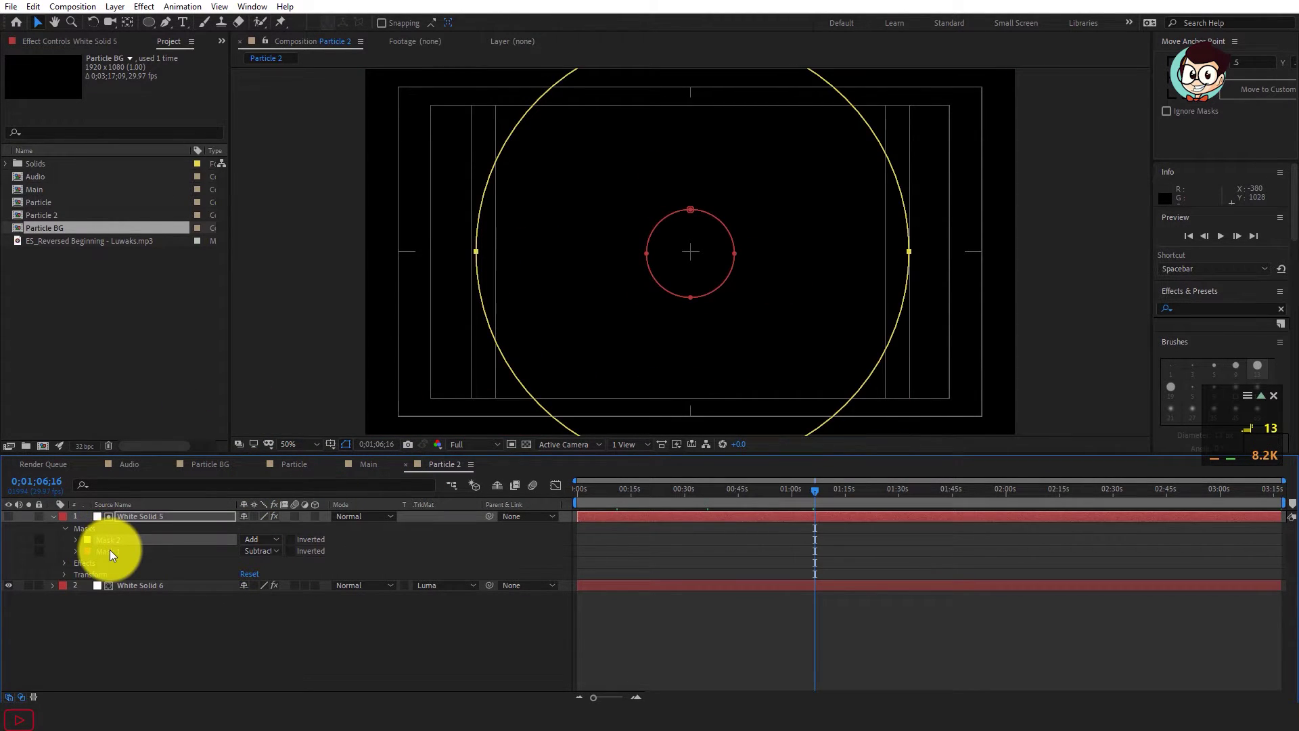
pyautogui.click(110, 550)
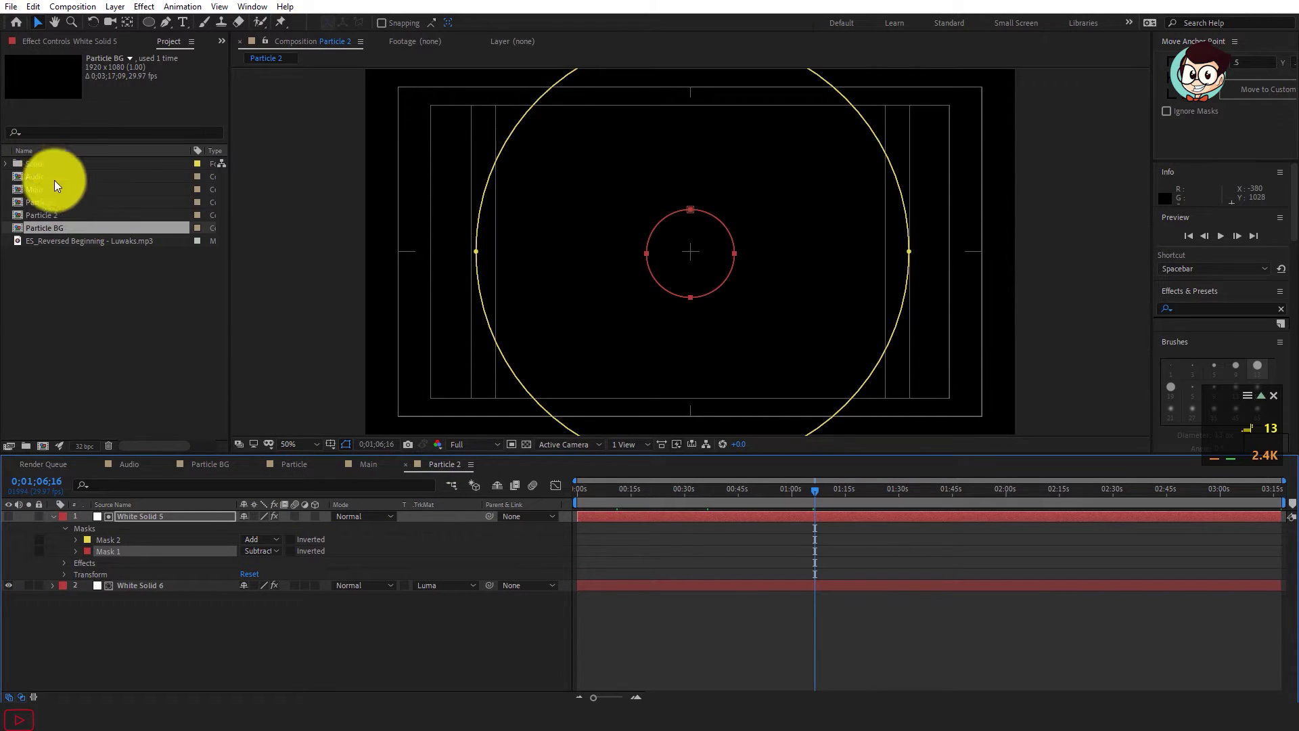
pyautogui.moveTo(41, 176); pyautogui.dragTo(180, 651)
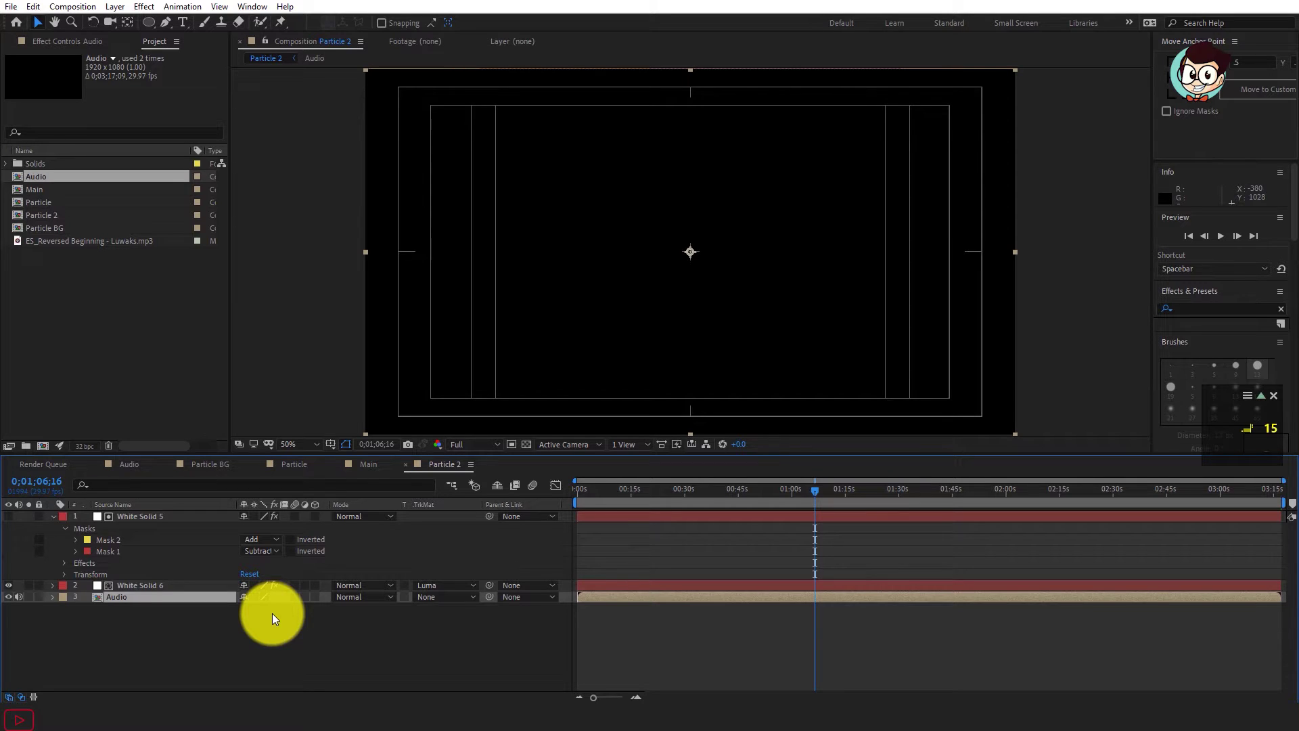
# Step: Delete the Audio Spectrum effect from White Solid 5
pyautogui.click(137, 518)
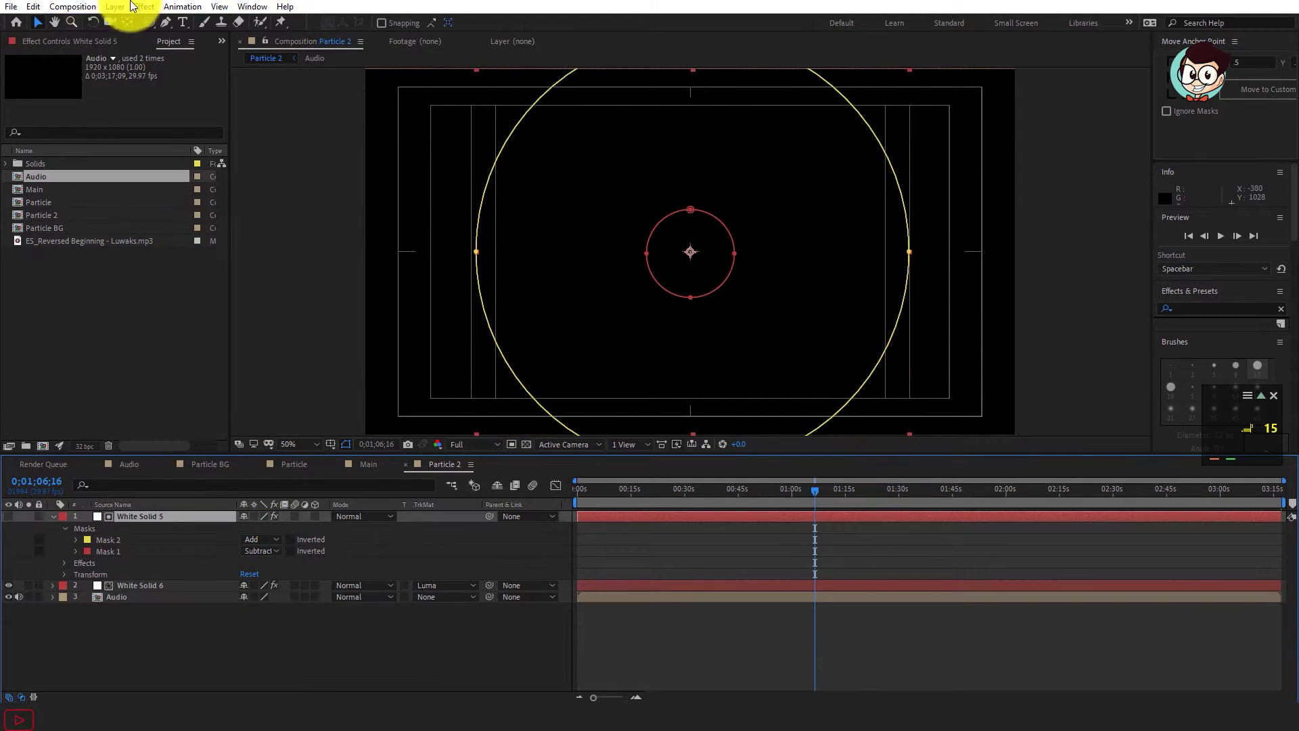
pyautogui.click(73, 40)
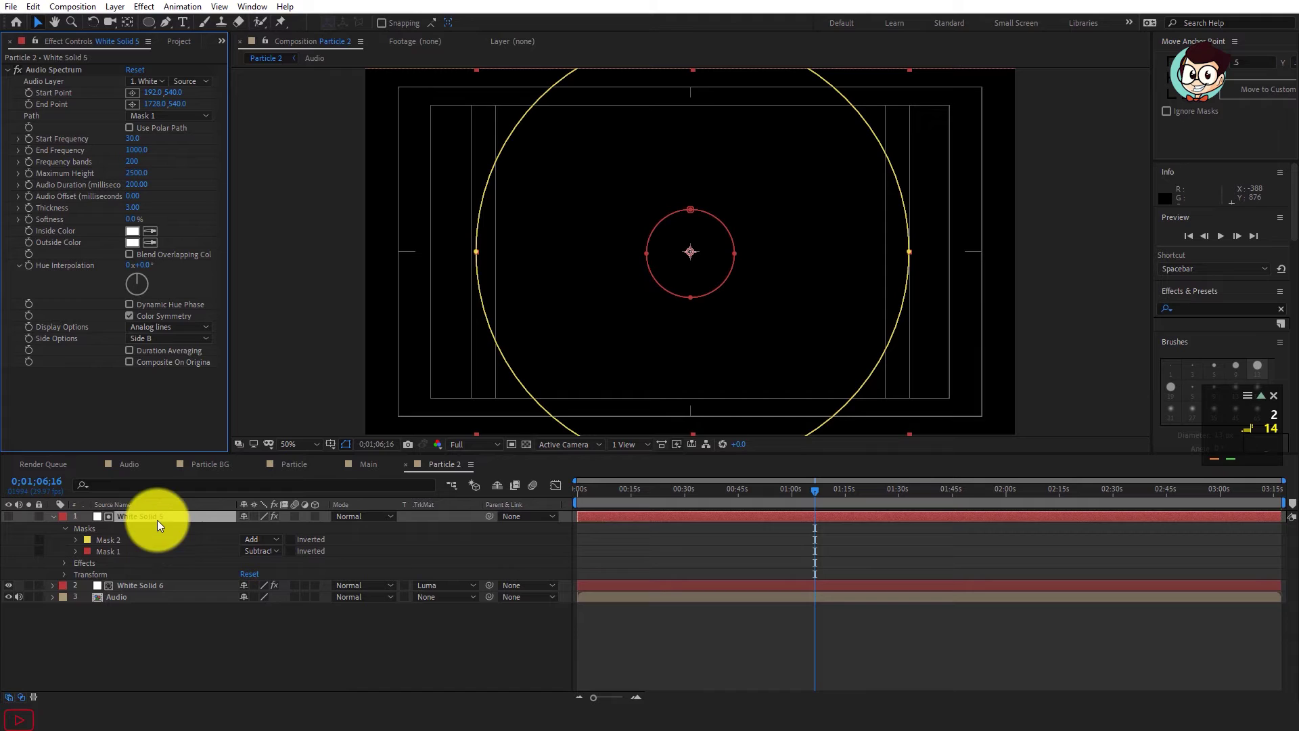
pyautogui.click(69, 69)
pyautogui.press('Delete')
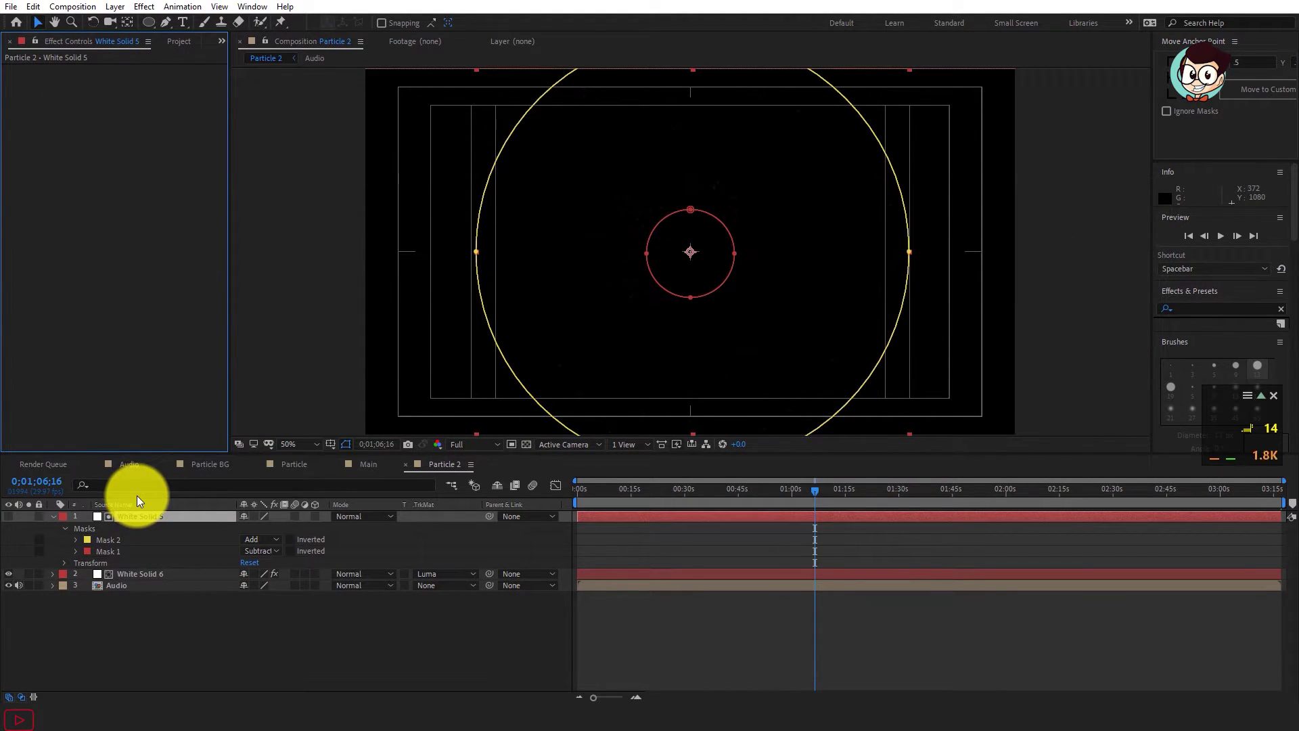
# Step: Apply a Fill effect to White Solid 5 via the 'Fill' effect search
pyautogui.hotkey('ctrl', 'space')
pyautogui.write('Fill')
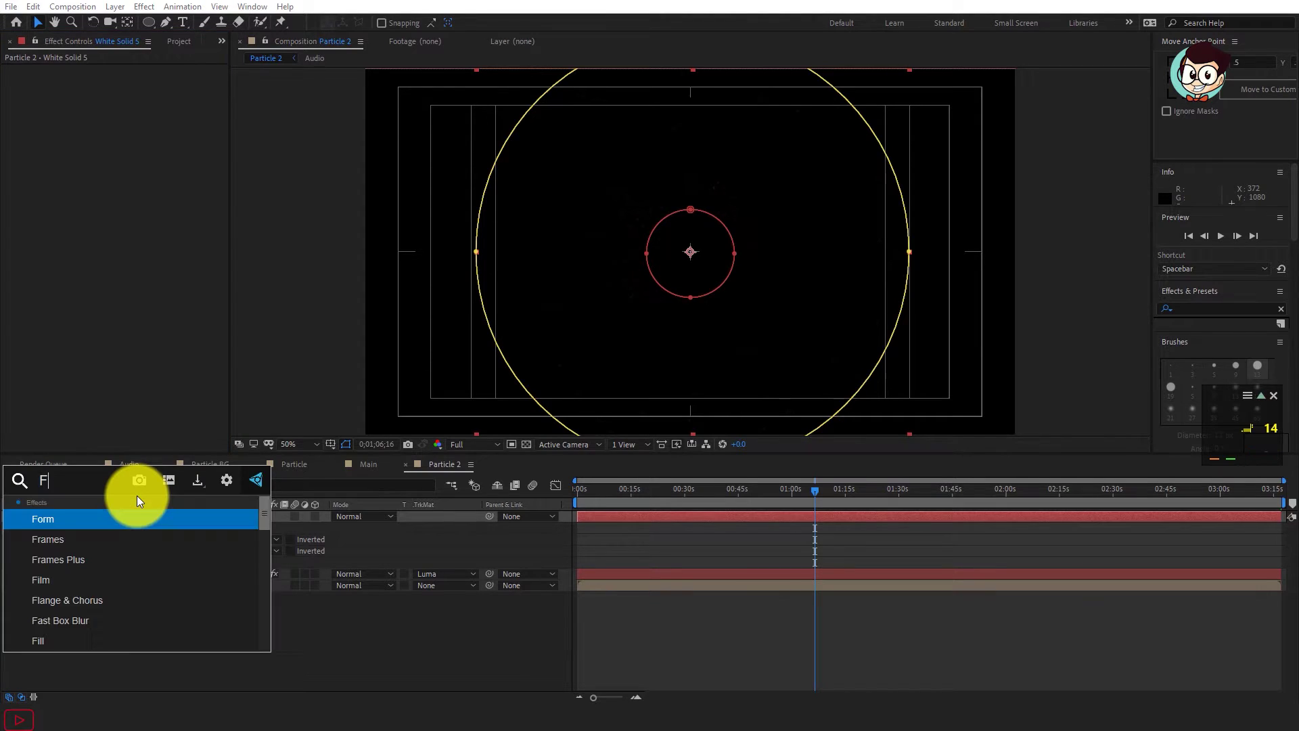
pyautogui.press('Return')
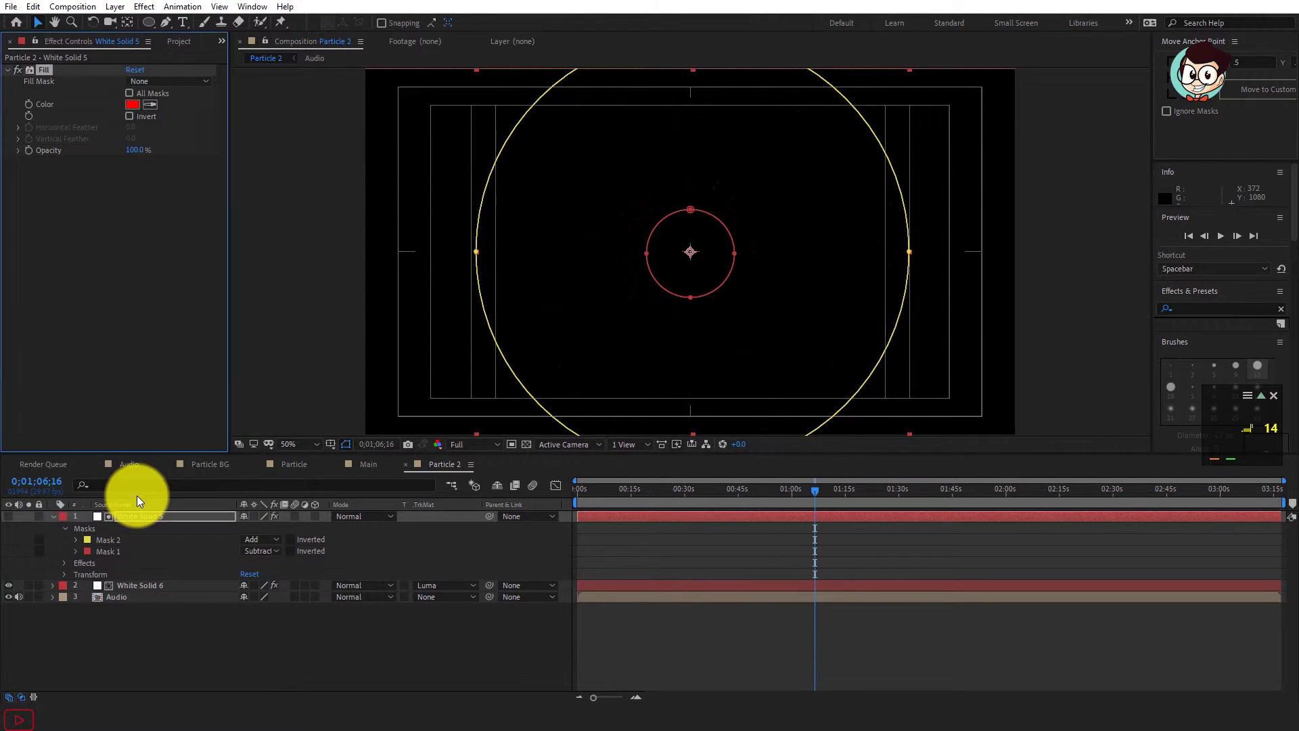
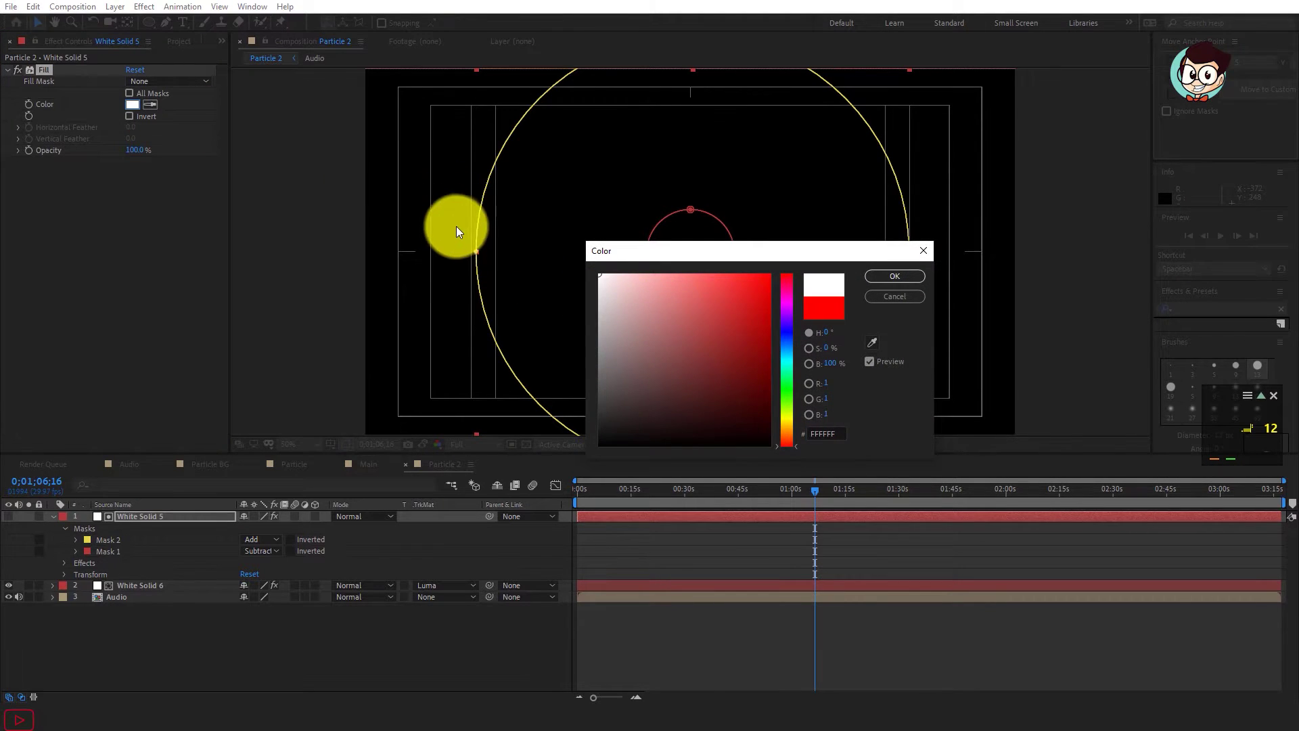
# Step: Set White Solid 5's fill to white (FFFFFF), open the Main comp and drag Particle 2 in
pyautogui.press('Return')
pyautogui.click(659, 648)
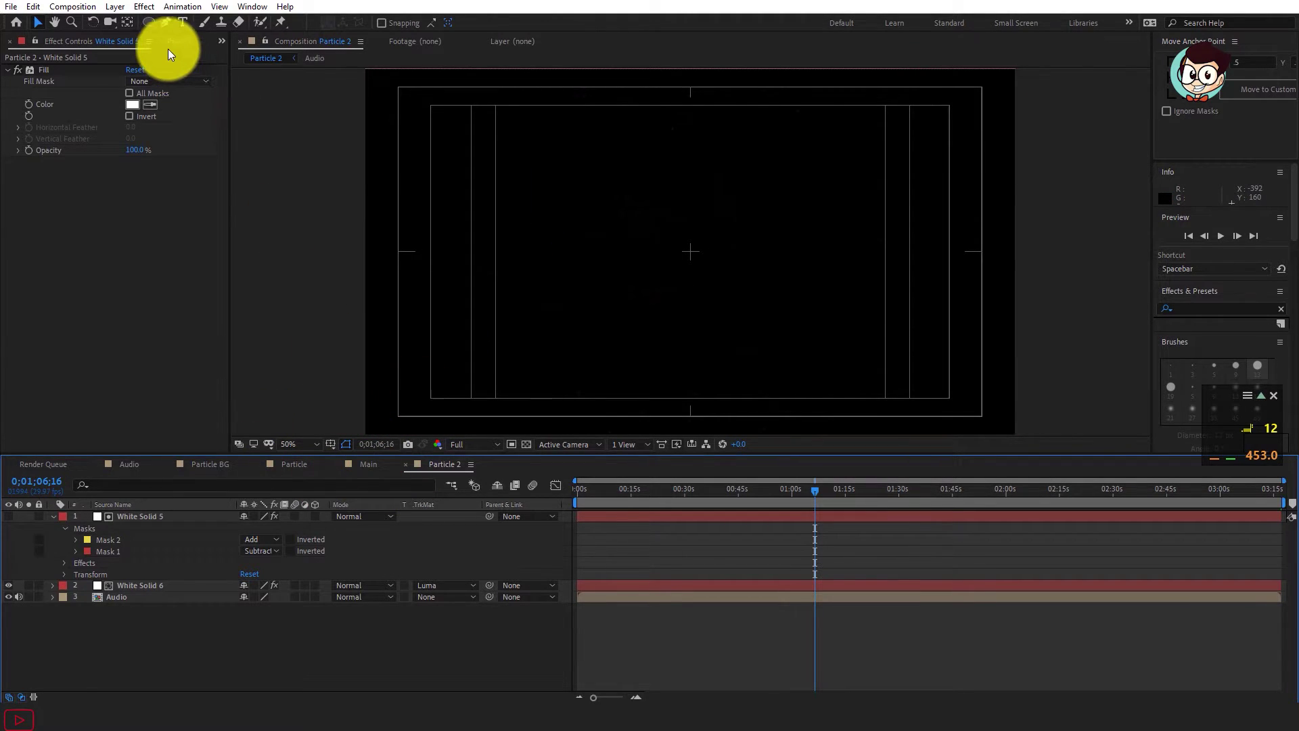
pyautogui.click(174, 42)
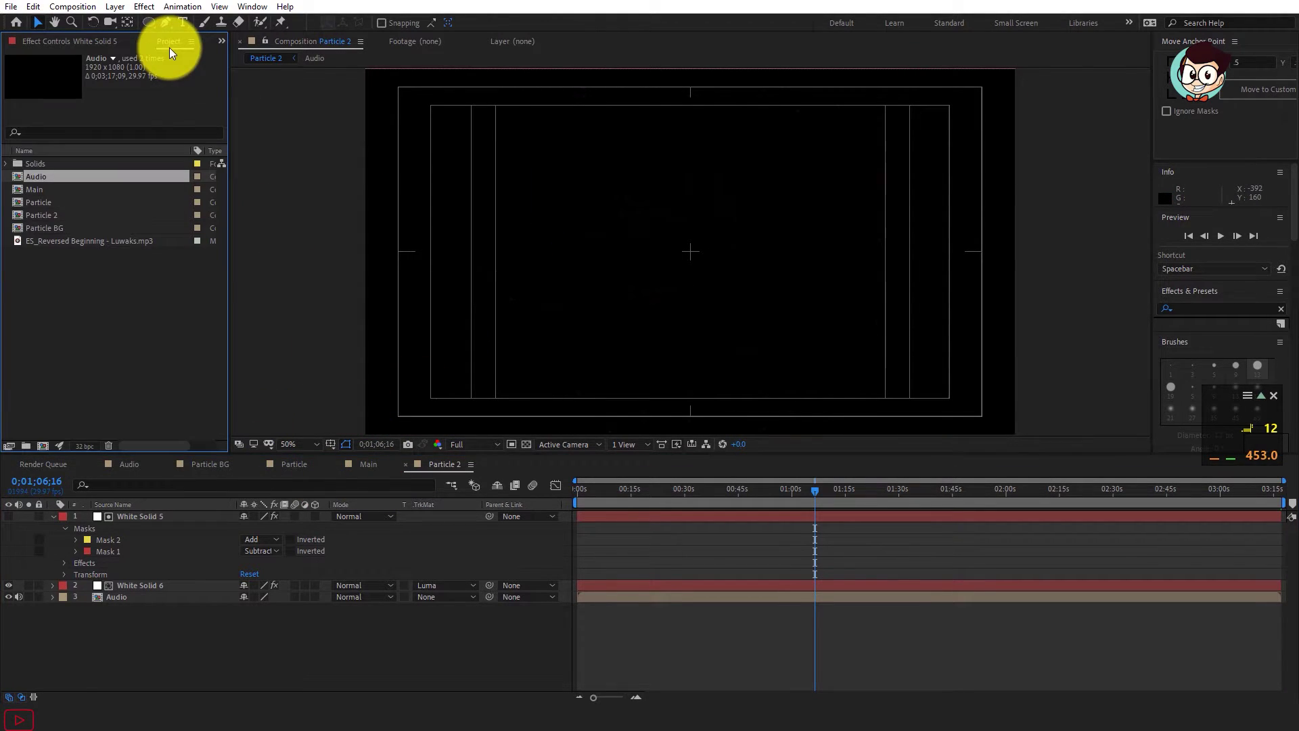
pyautogui.click(363, 465)
pyautogui.moveTo(40, 214); pyautogui.dragTo(154, 517)
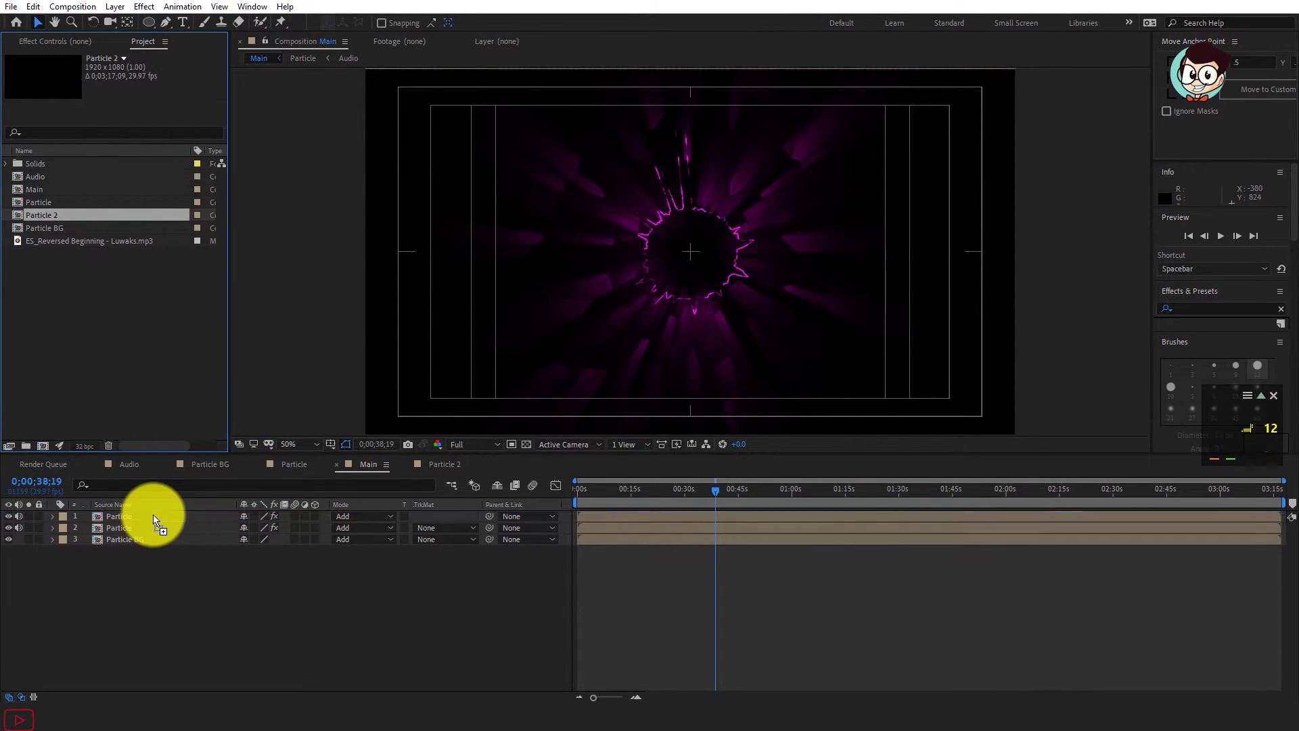
# Step: Place Particle 2 as Main's top layer and give it an Exposure effect of 3.00
pyautogui.moveTo(154, 517); pyautogui.dragTo(153, 517)
pyautogui.scroll(2, 685, 251)
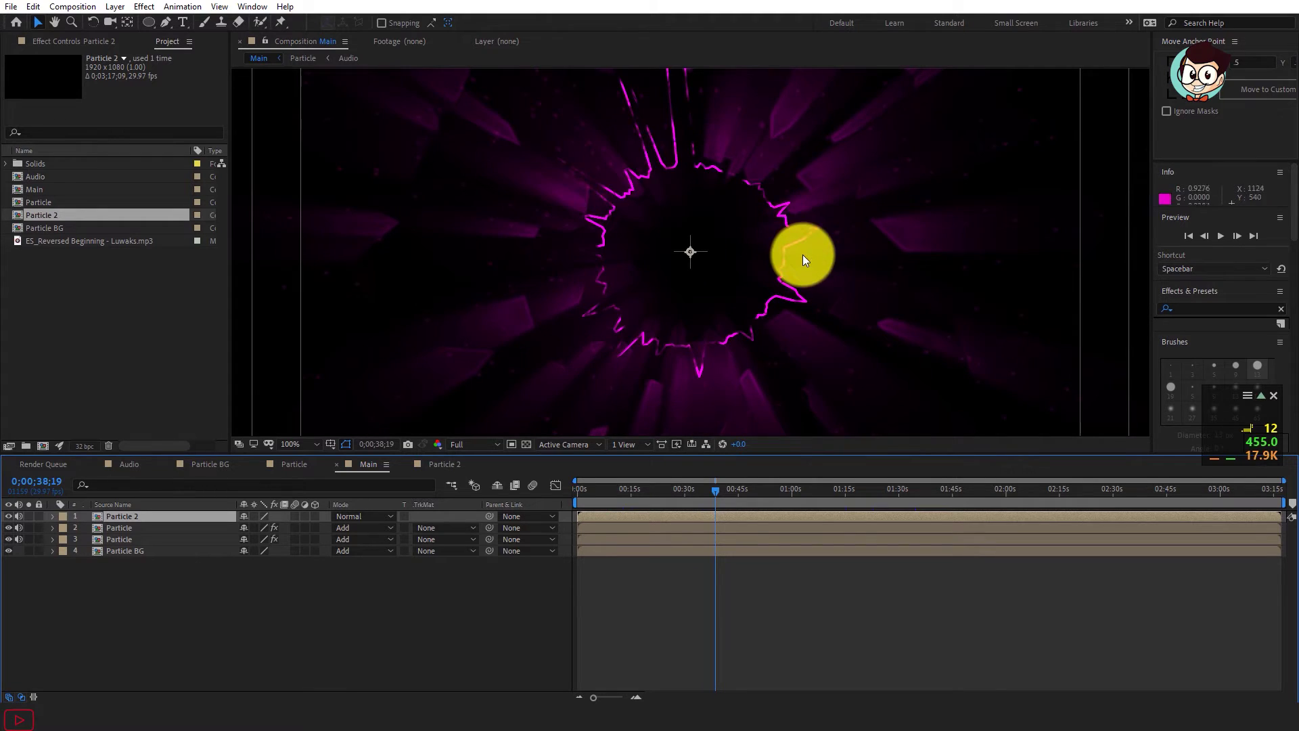
pyautogui.scroll(-2, 802, 254)
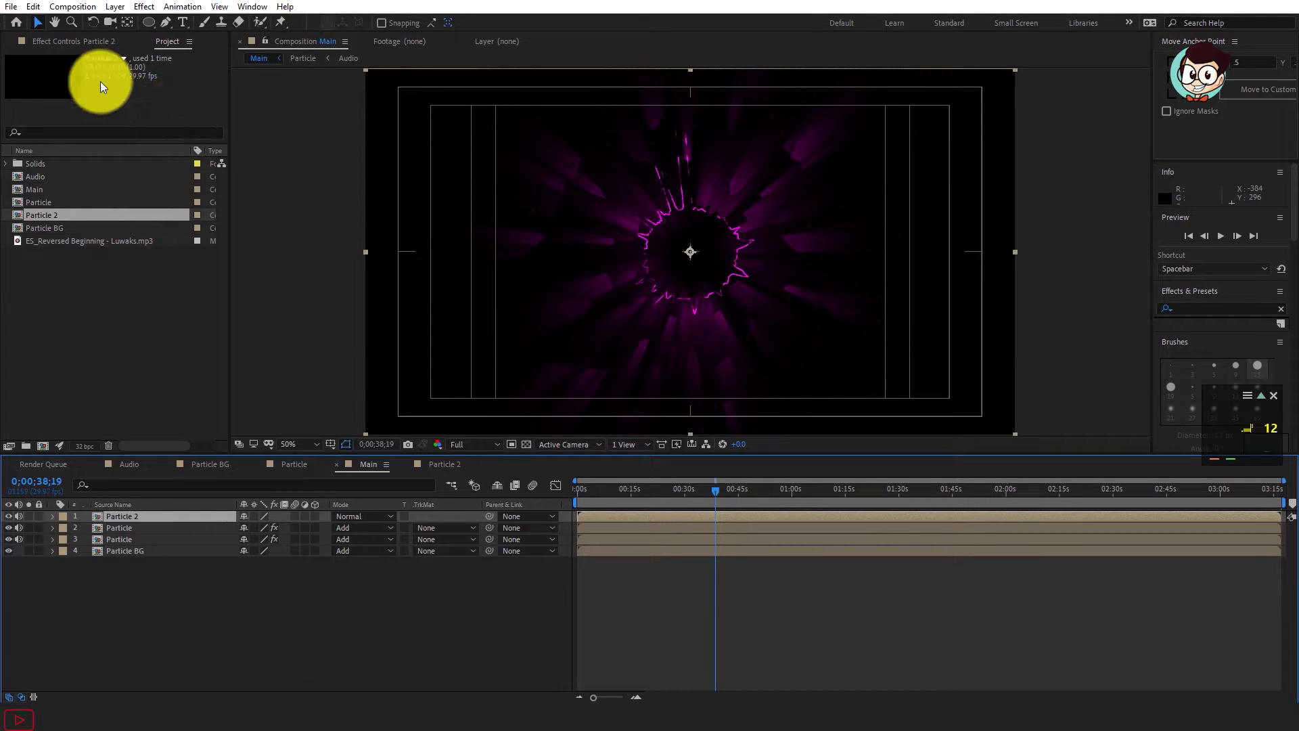
pyautogui.hotkey('ctrl', 'space')
pyautogui.write('Expo')
pyautogui.press('Return')
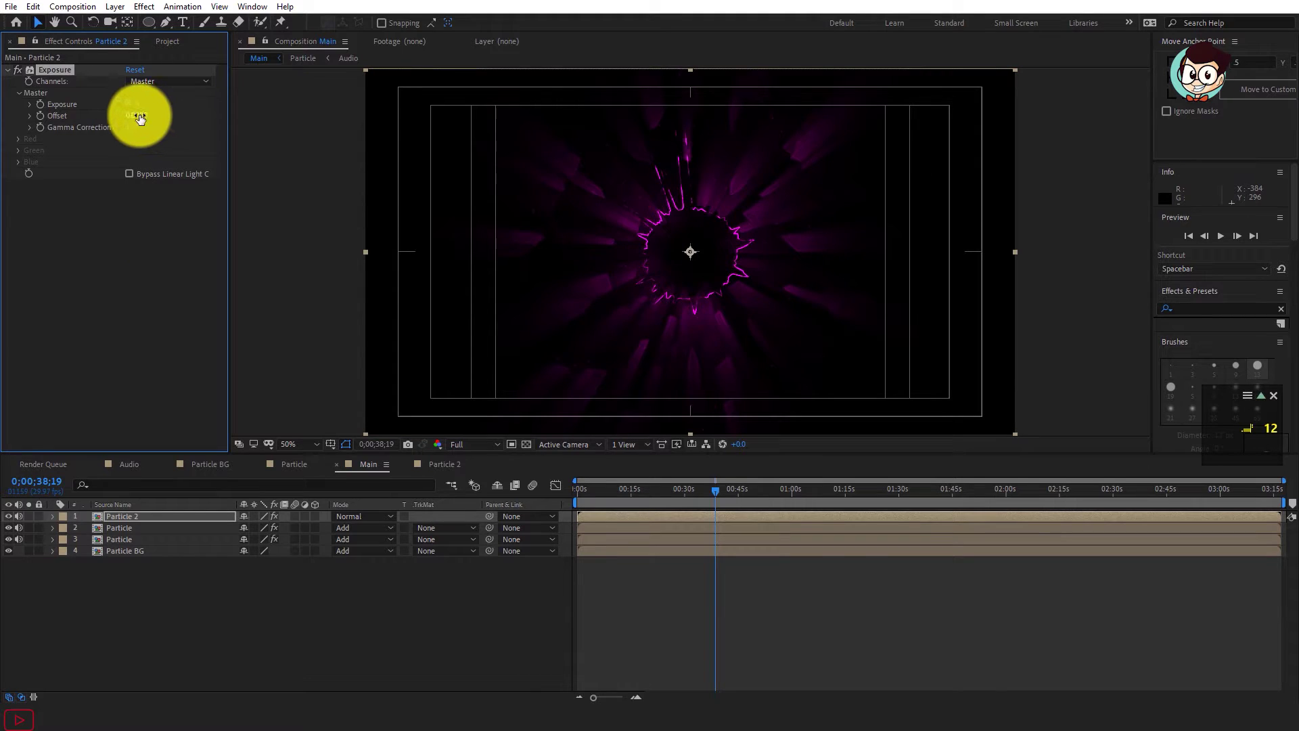
pyautogui.click(132, 104)
pyautogui.write('3')
pyautogui.press('Return')
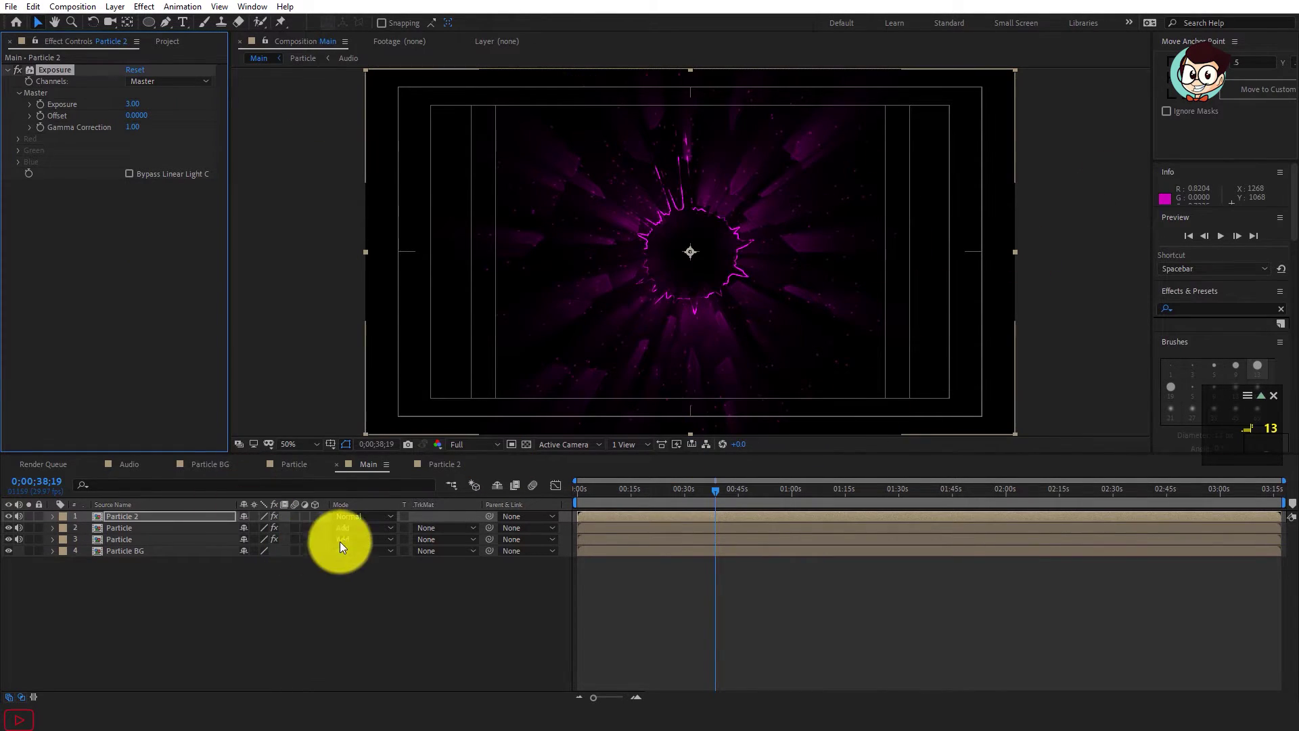
# Step: Set Particle 2's blending mode to Add and scrub the timeline to preview the result
pyautogui.click(363, 516)
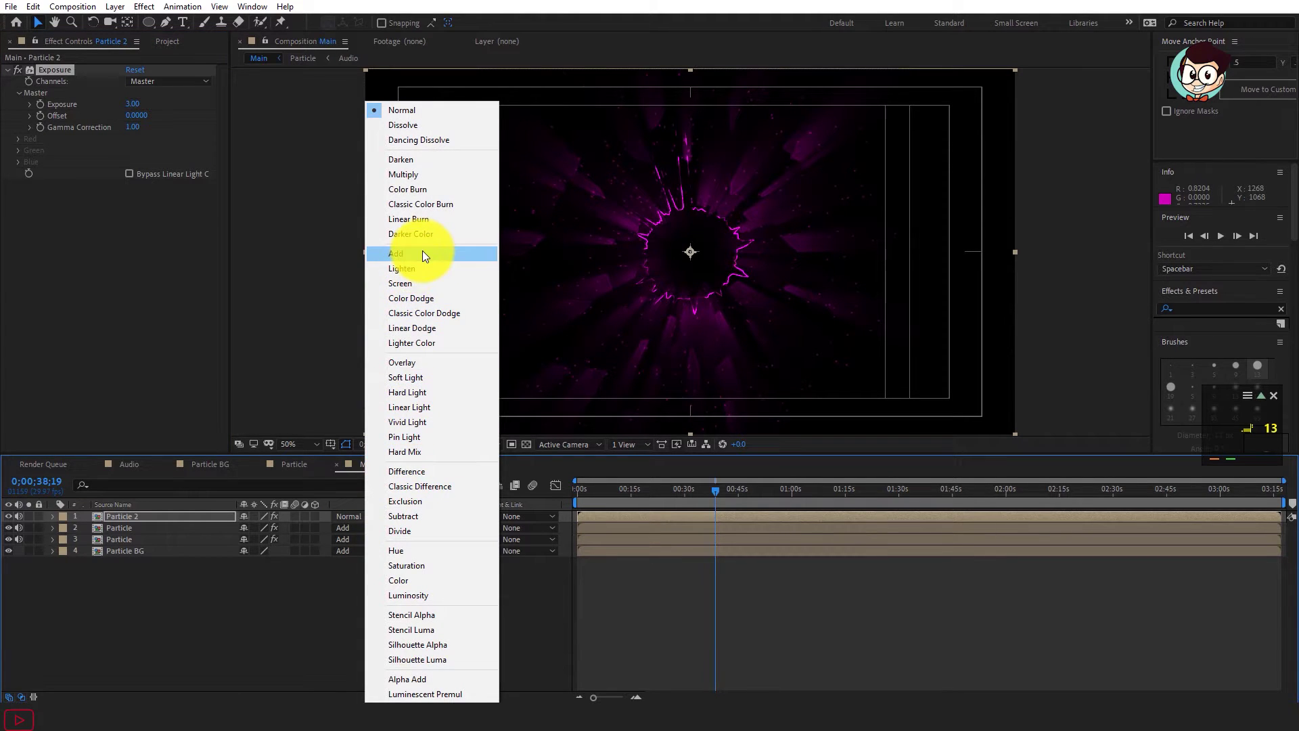
pyautogui.click(422, 253)
pyautogui.moveTo(621, 494); pyautogui.dragTo(663, 494)
pyautogui.click(828, 489)
pyautogui.click(913, 488)
pyautogui.click(999, 494)
pyautogui.click(774, 500)
pyautogui.click(699, 504)
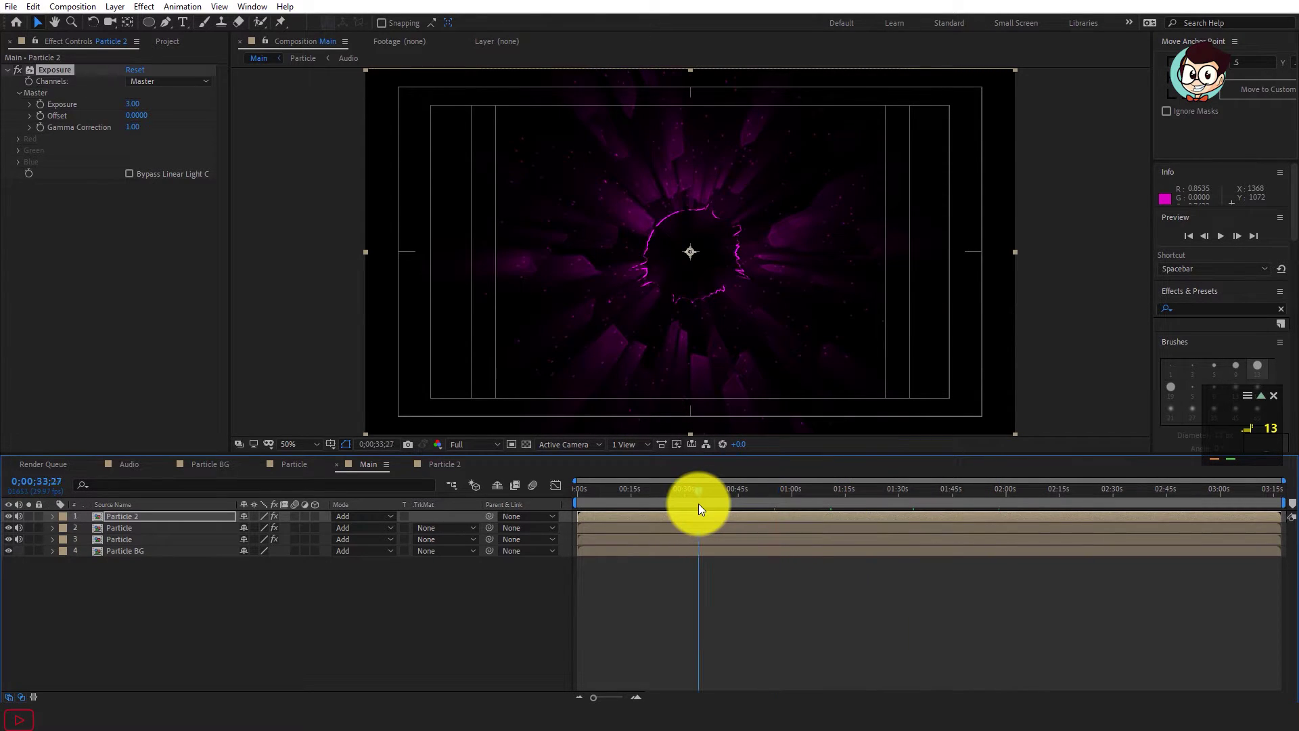
pyautogui.scroll(4, 626, 253)
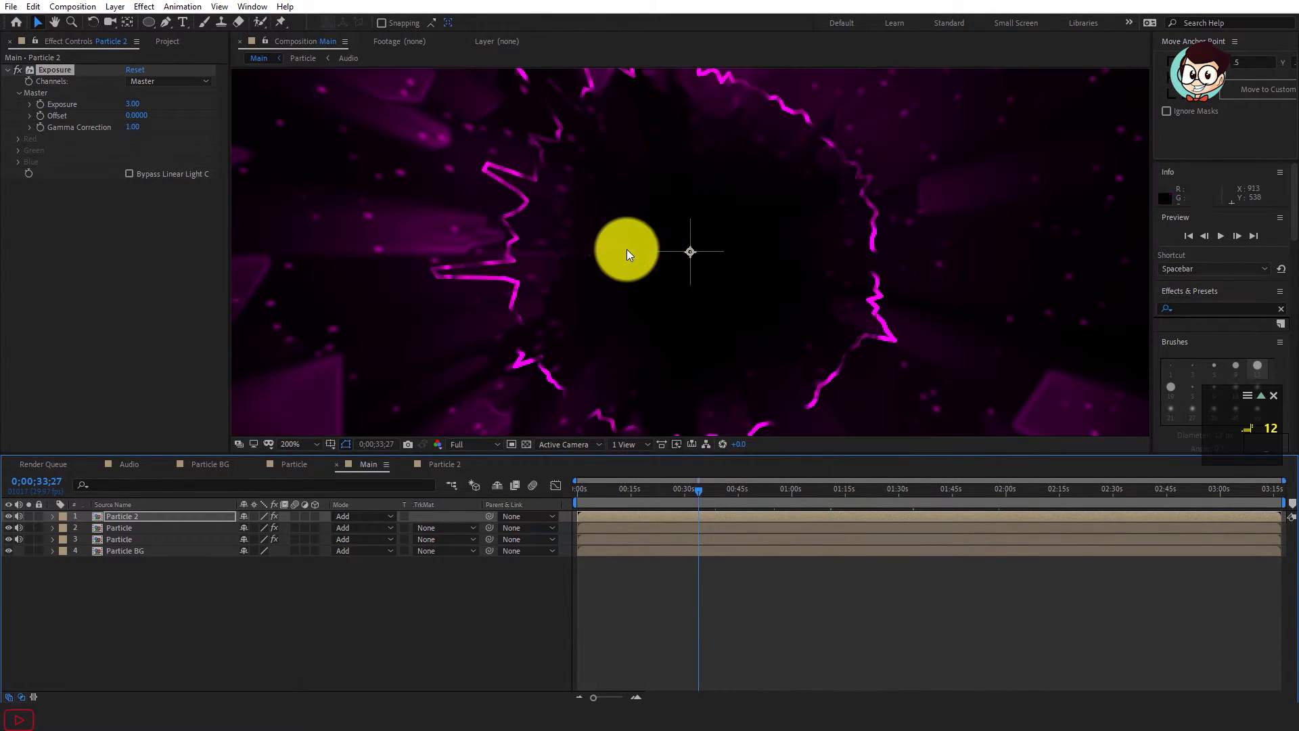
pyautogui.scroll(-2, 629, 249)
pyautogui.scroll(-2, 616, 304)
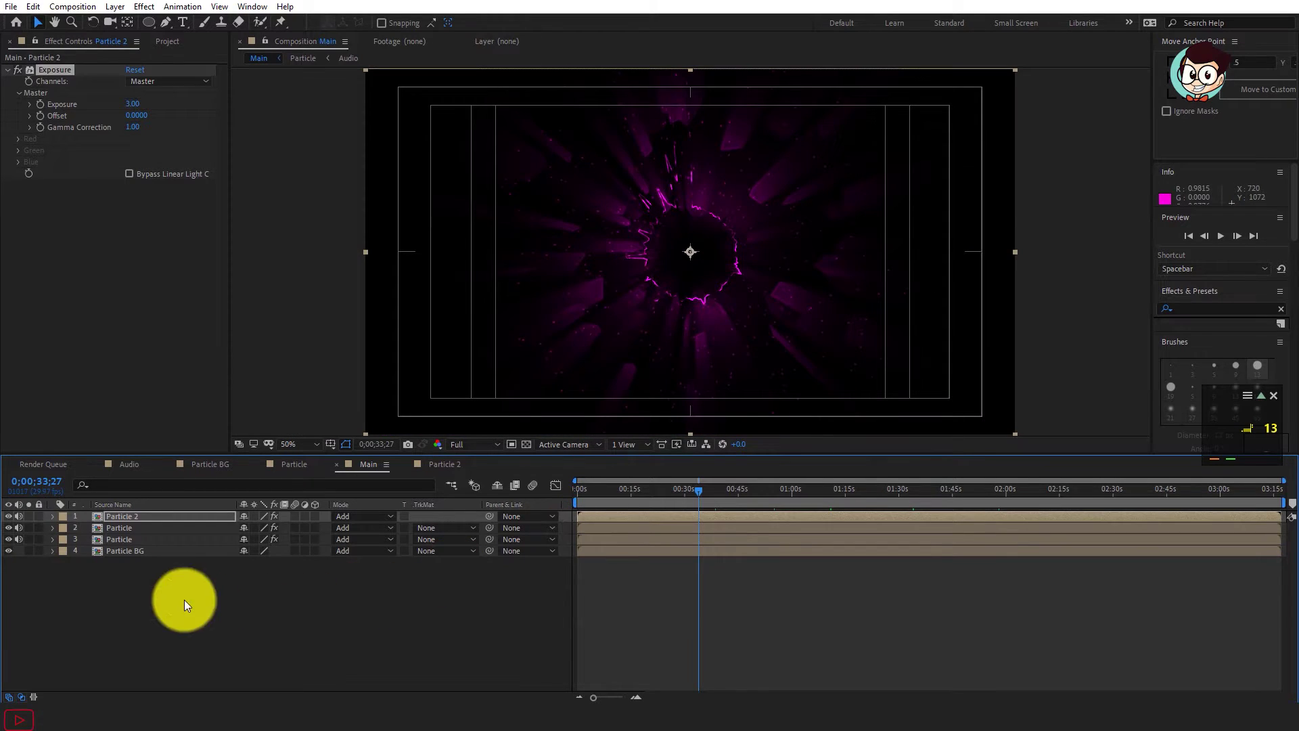
# Step: Preview Main around the one-minute mark, check the Particle layer, and open the Particle composition
pyautogui.click(187, 604)
pyautogui.moveTo(749, 489); pyautogui.dragTo(755, 485)
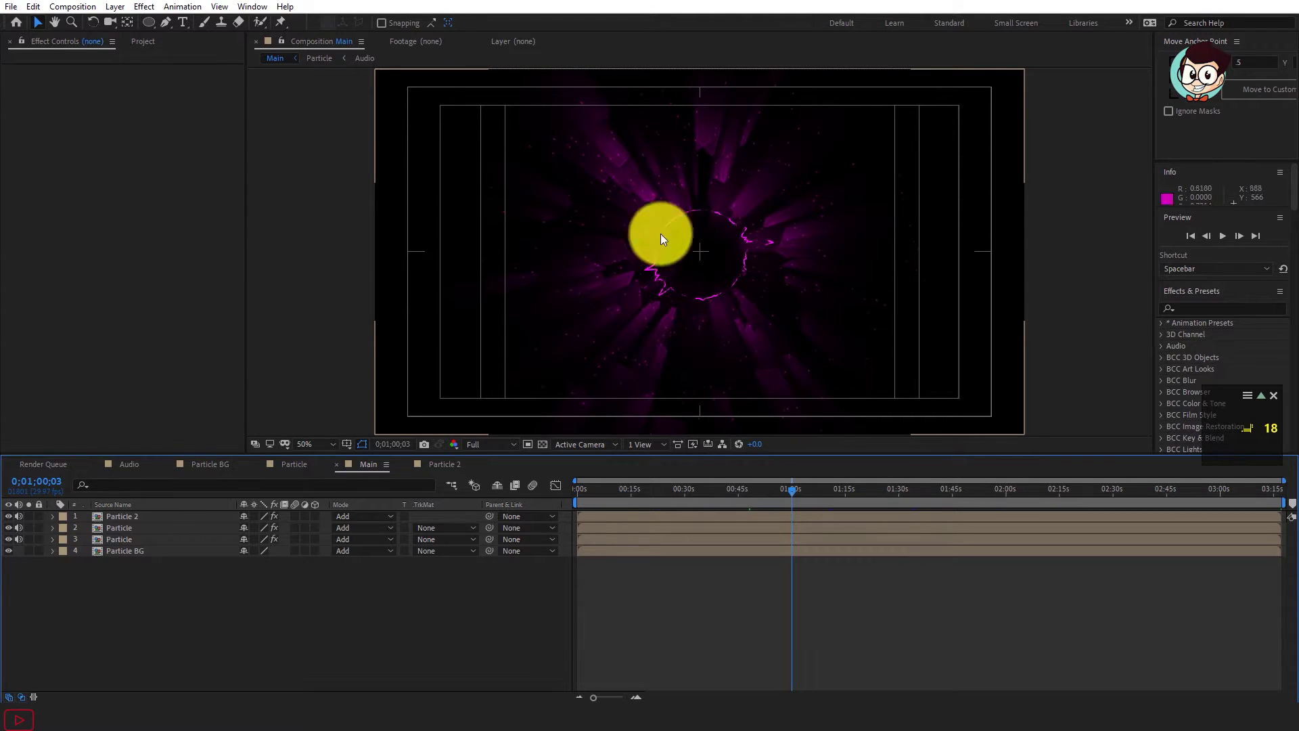
pyautogui.click(123, 540)
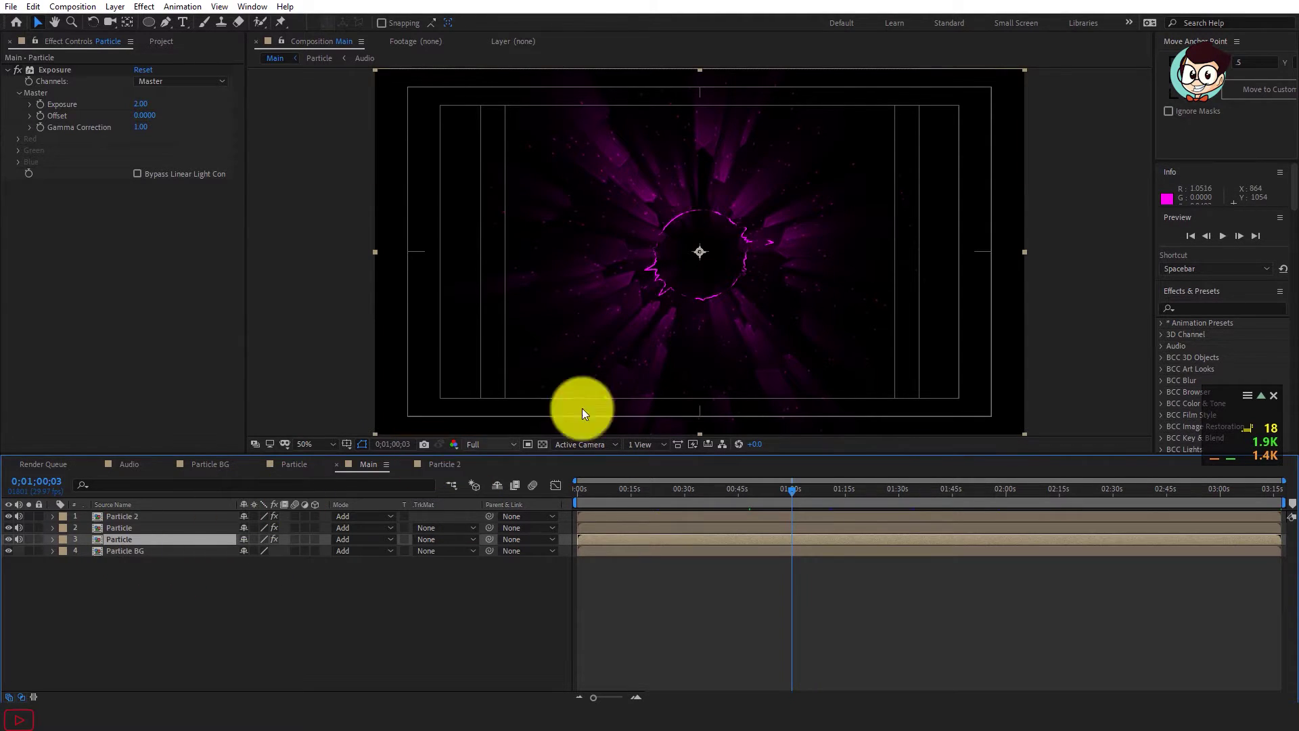
pyautogui.click(295, 467)
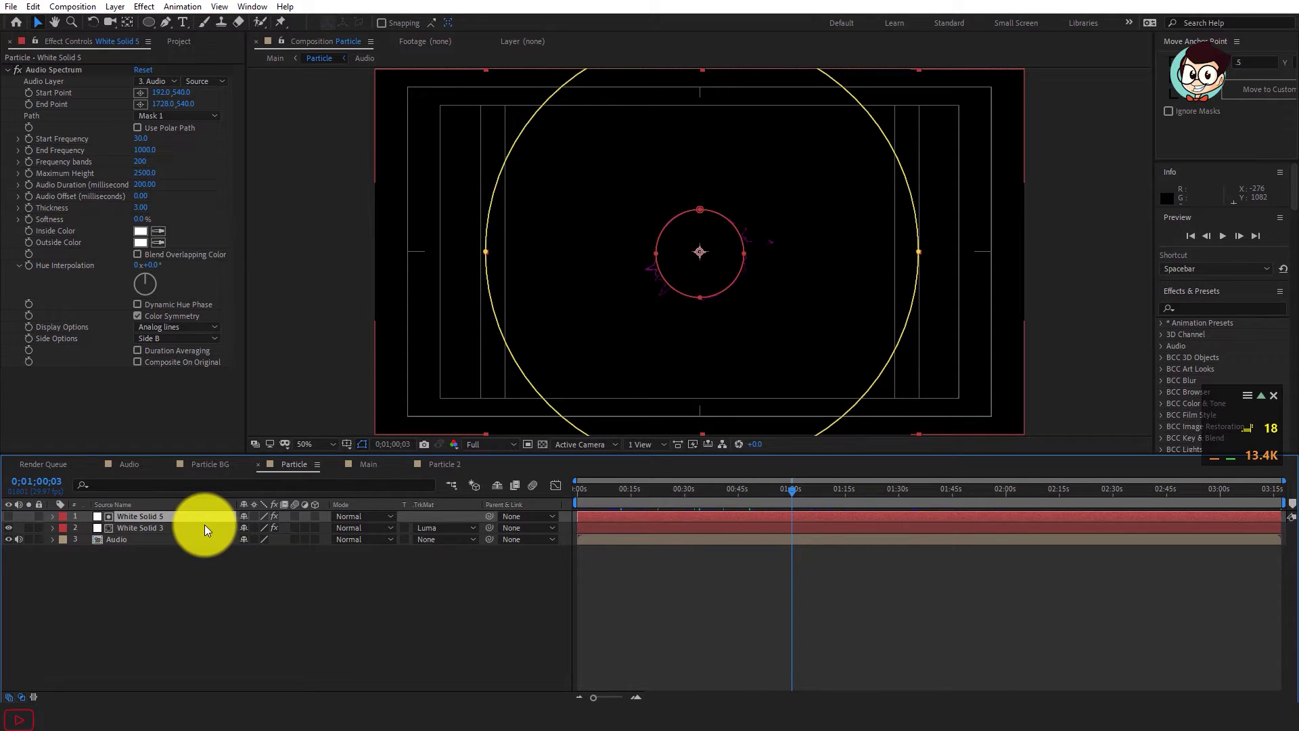
# Step: Apply CC Radial Fast Blur to White Solid 5 with Amount 90 and Brightest zoom
pyautogui.hotkey('ctrl', 'space')
pyautogui.write('CC fas')
pyautogui.press('BackSpace')
pyautogui.press('BackSpace')
pyautogui.press('BackSpace')
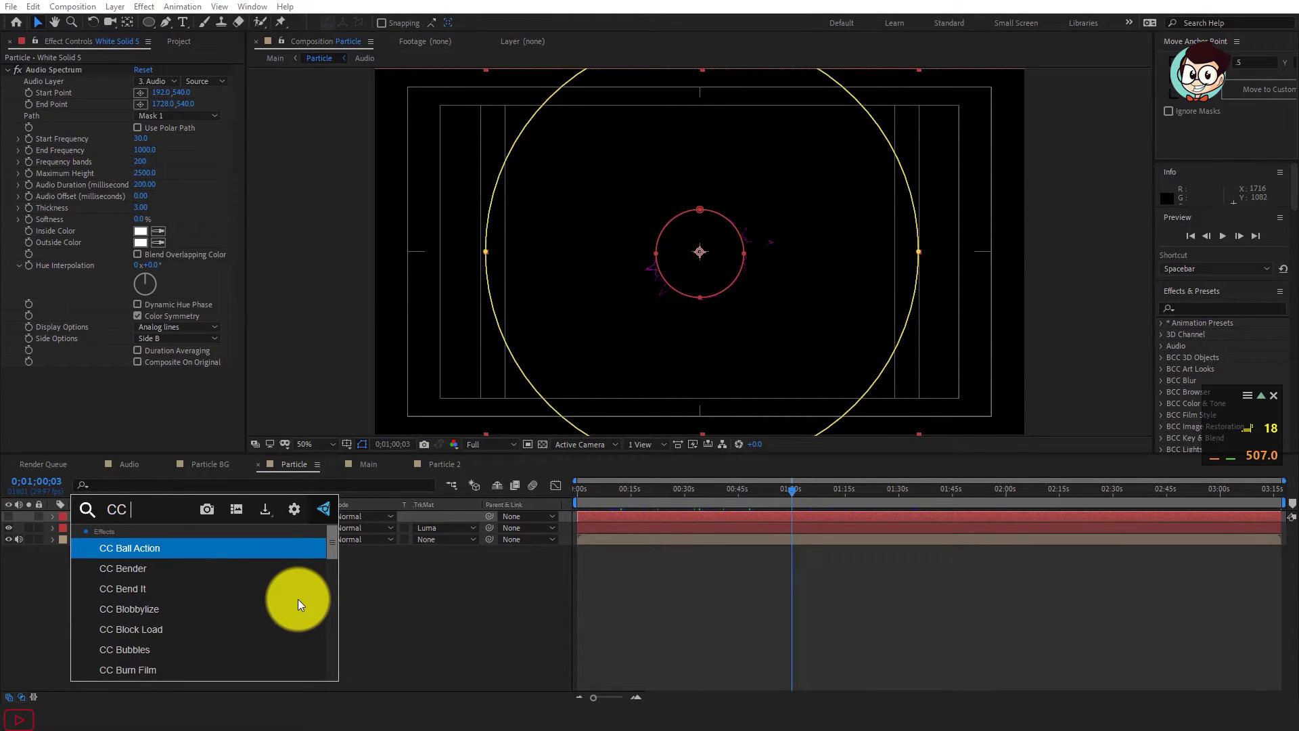
pyautogui.write('rad')
pyautogui.click(236, 568)
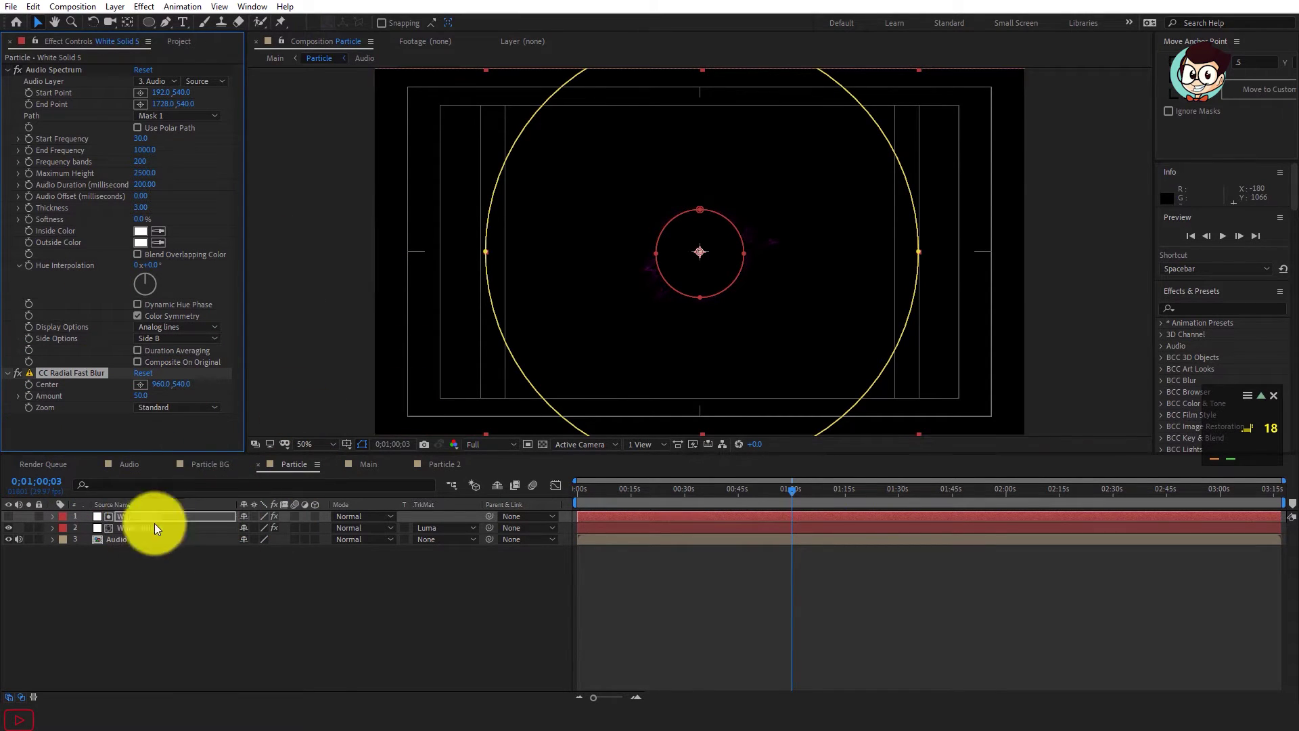
pyautogui.click(177, 408)
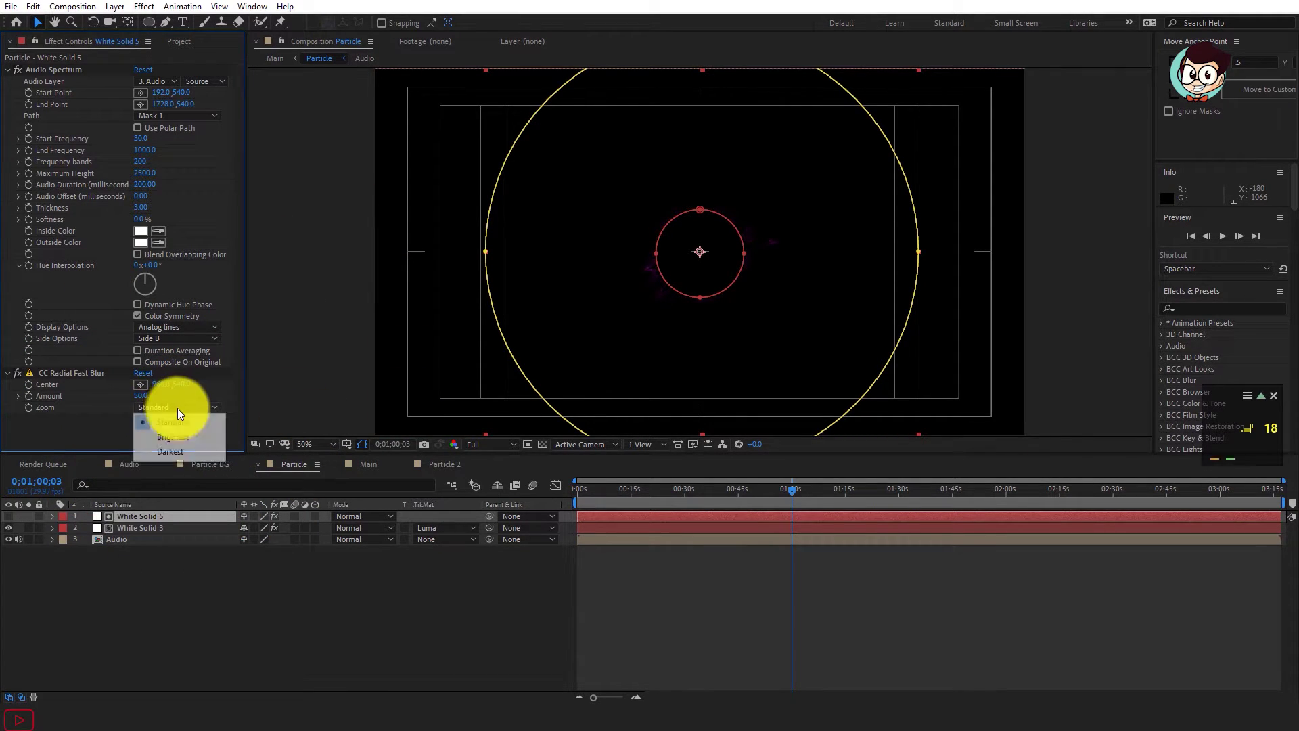
pyautogui.click(182, 437)
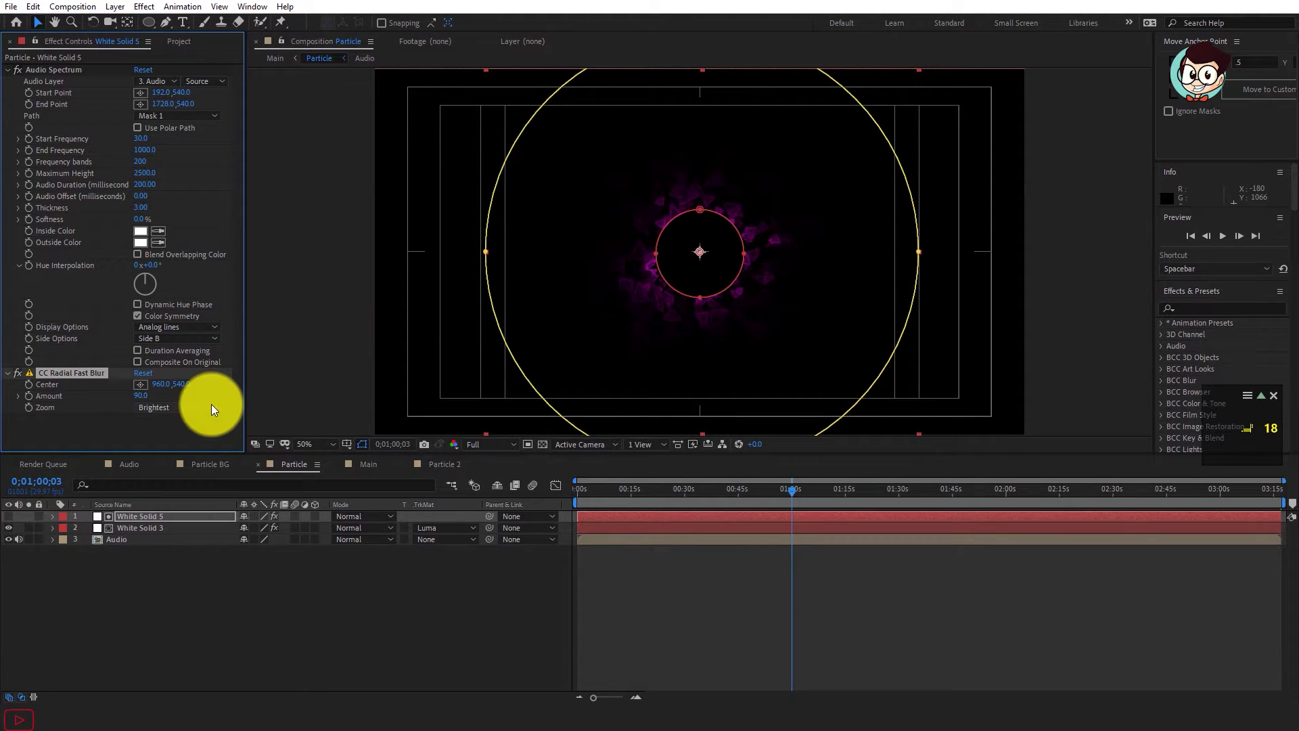
pyautogui.click(816, 299)
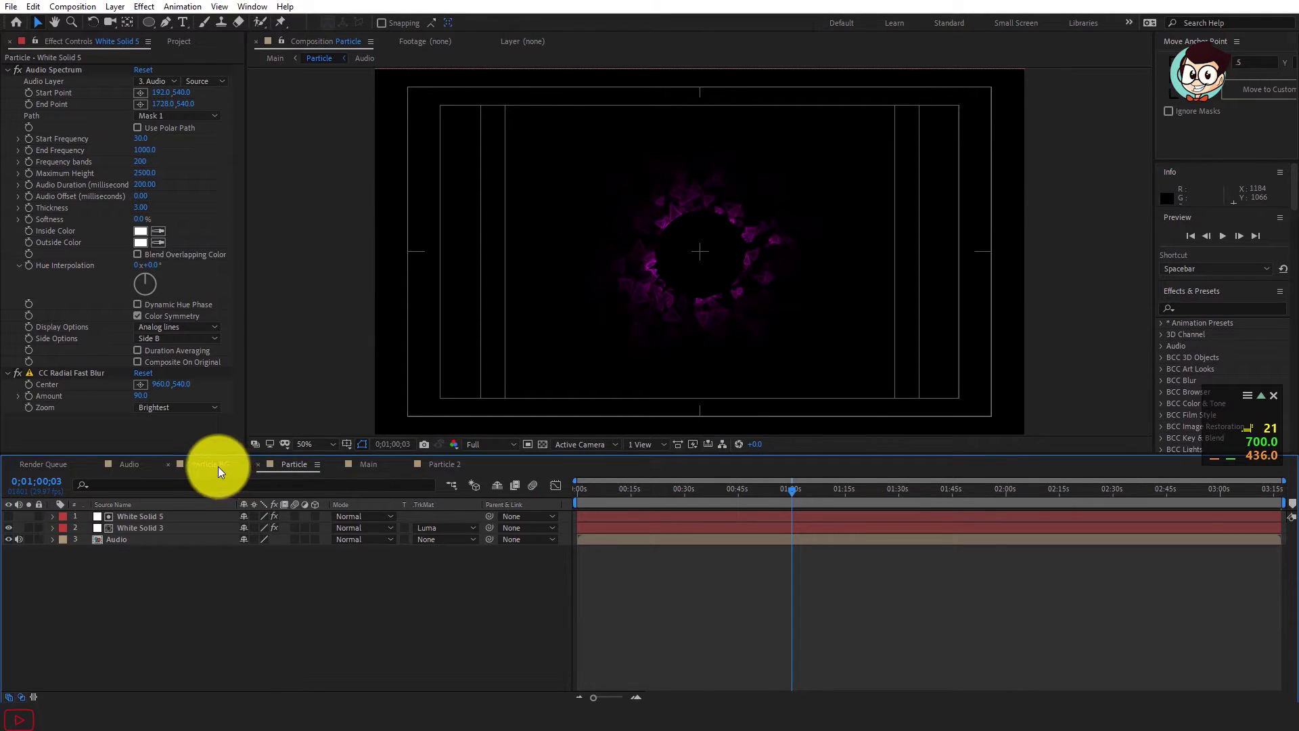
# Step: Return to the Main comp and preview it at several points, ending near 0:23
pyautogui.click(371, 464)
pyautogui.click(656, 488)
pyautogui.click(730, 489)
pyautogui.click(801, 489)
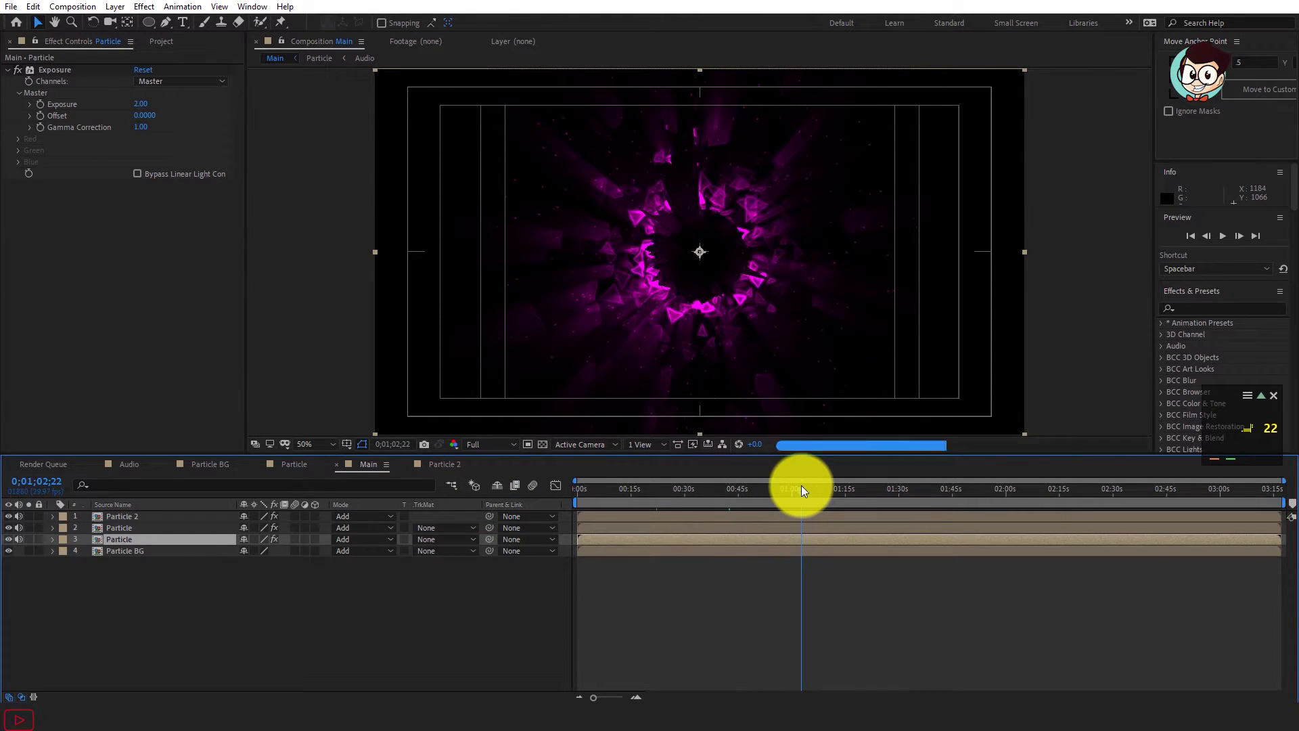
pyautogui.click(662, 489)
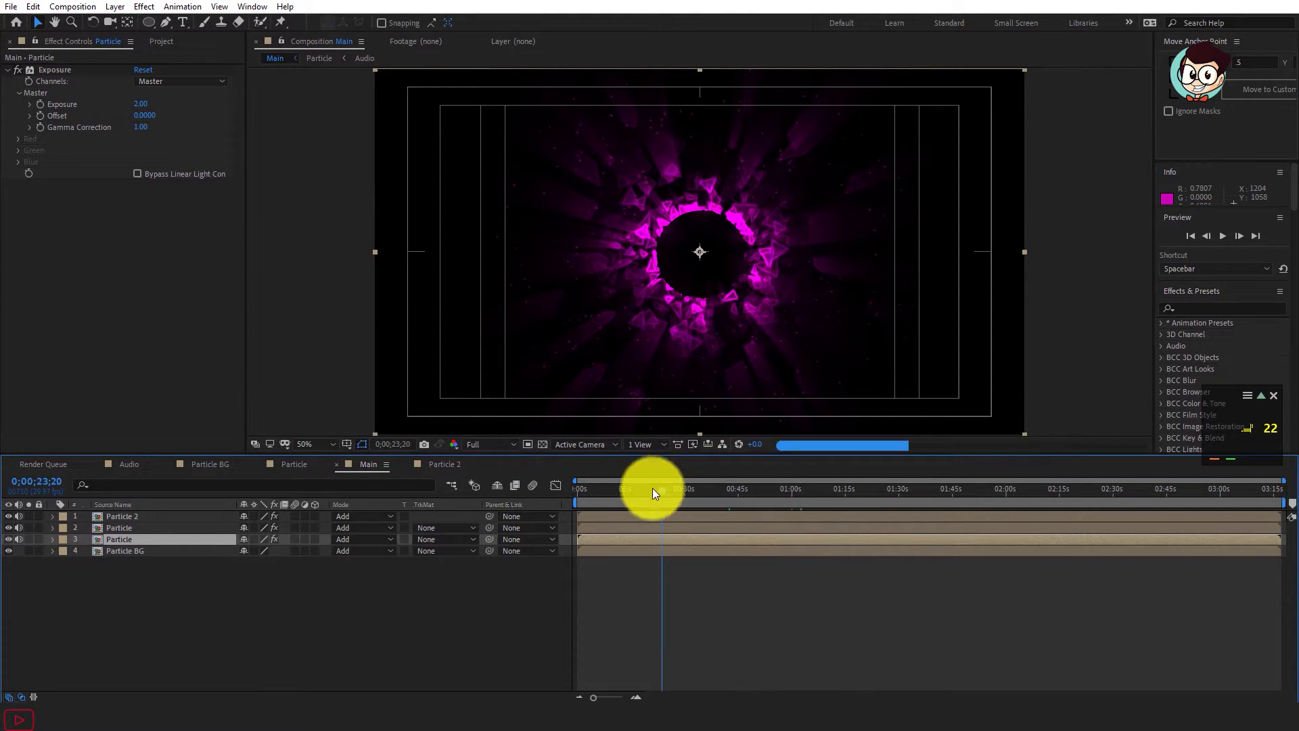
# Step: Inspect White Solid 5's masks in the Particle precomp, close that timeline, and undo the extra layer
pyautogui.doubleClick(138, 526)
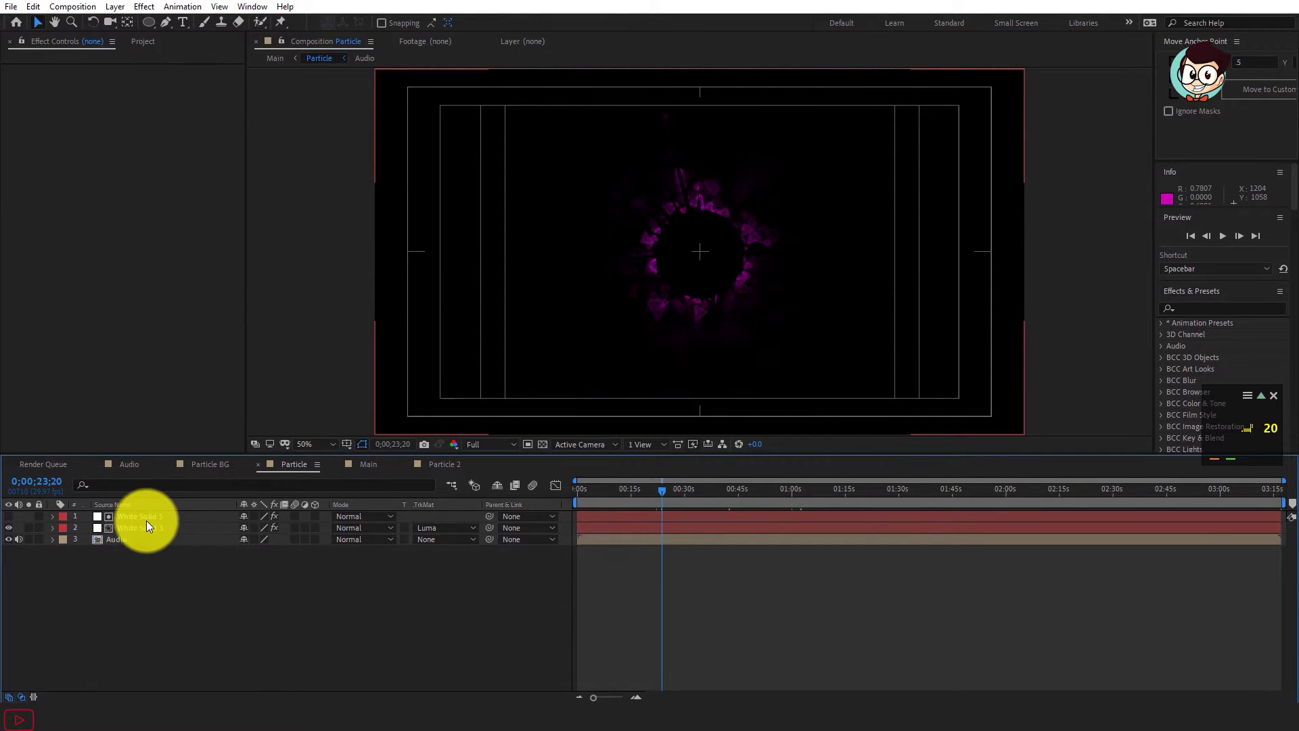
pyautogui.click(207, 514)
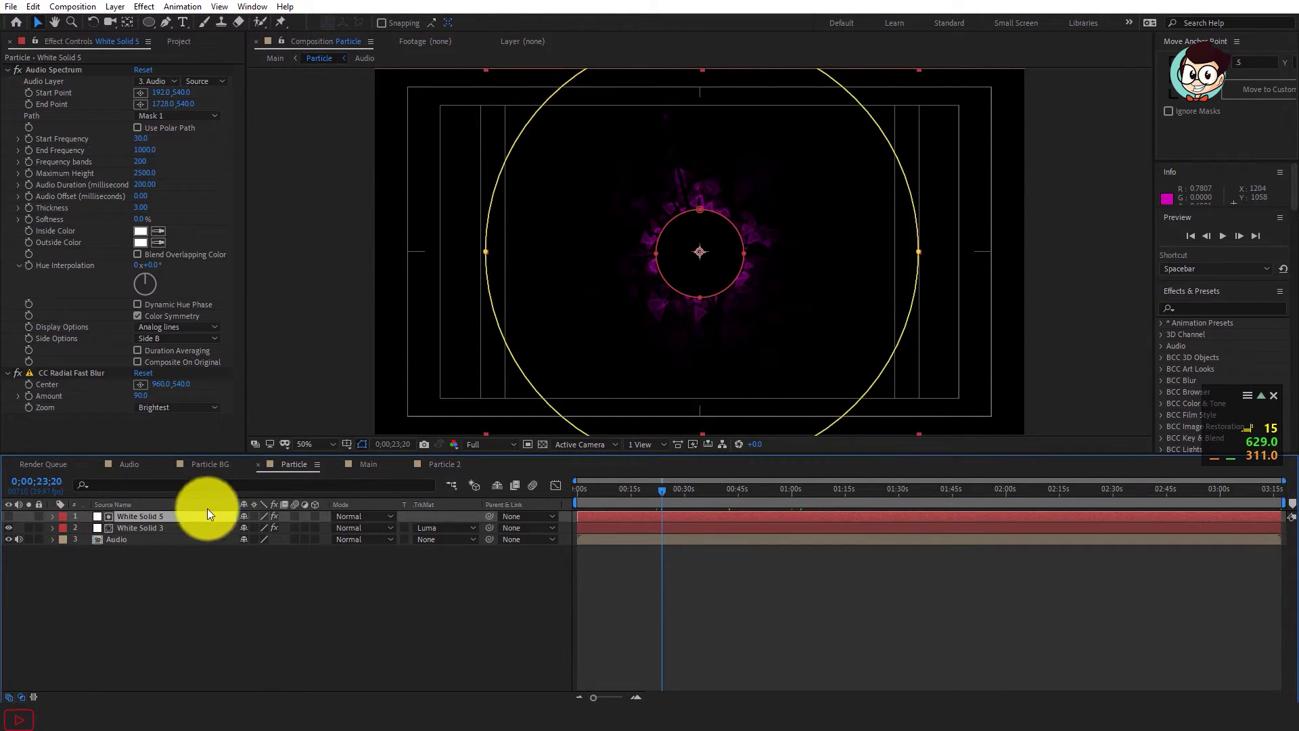
pyautogui.click(53, 516)
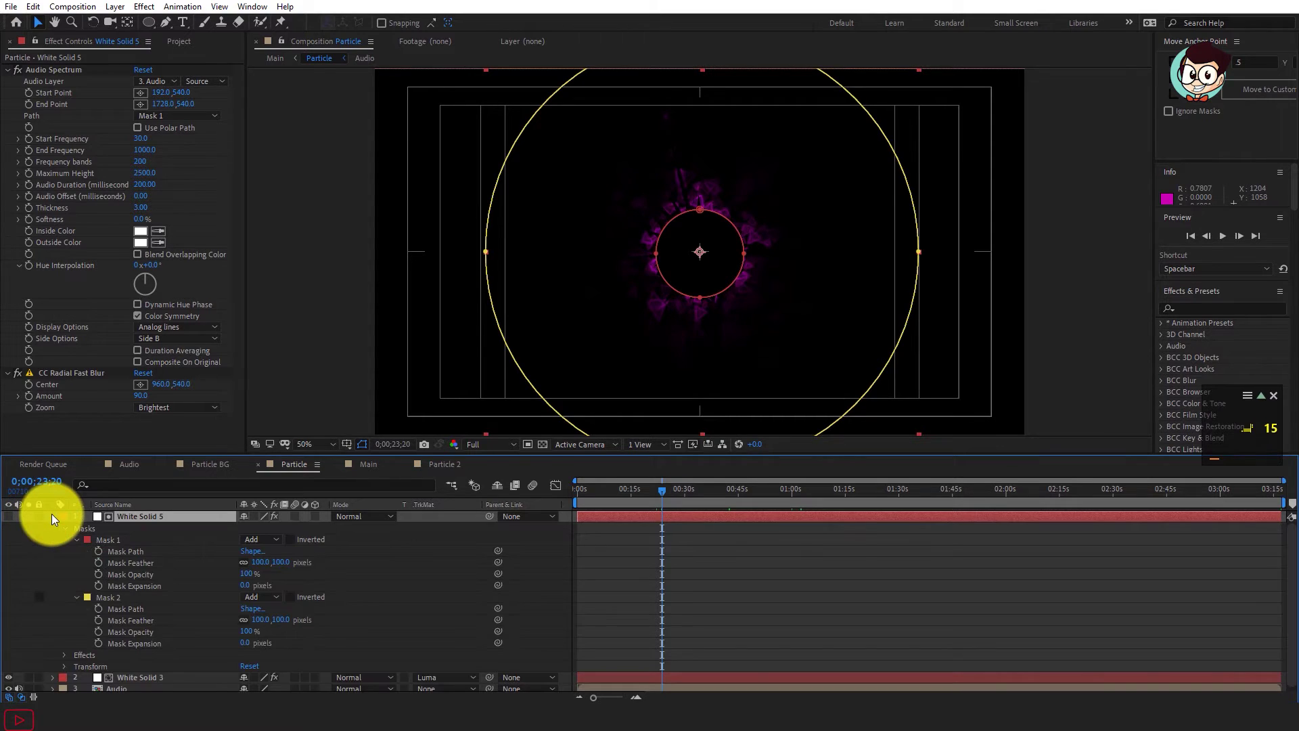
pyautogui.hotkey('ctrl', '`')
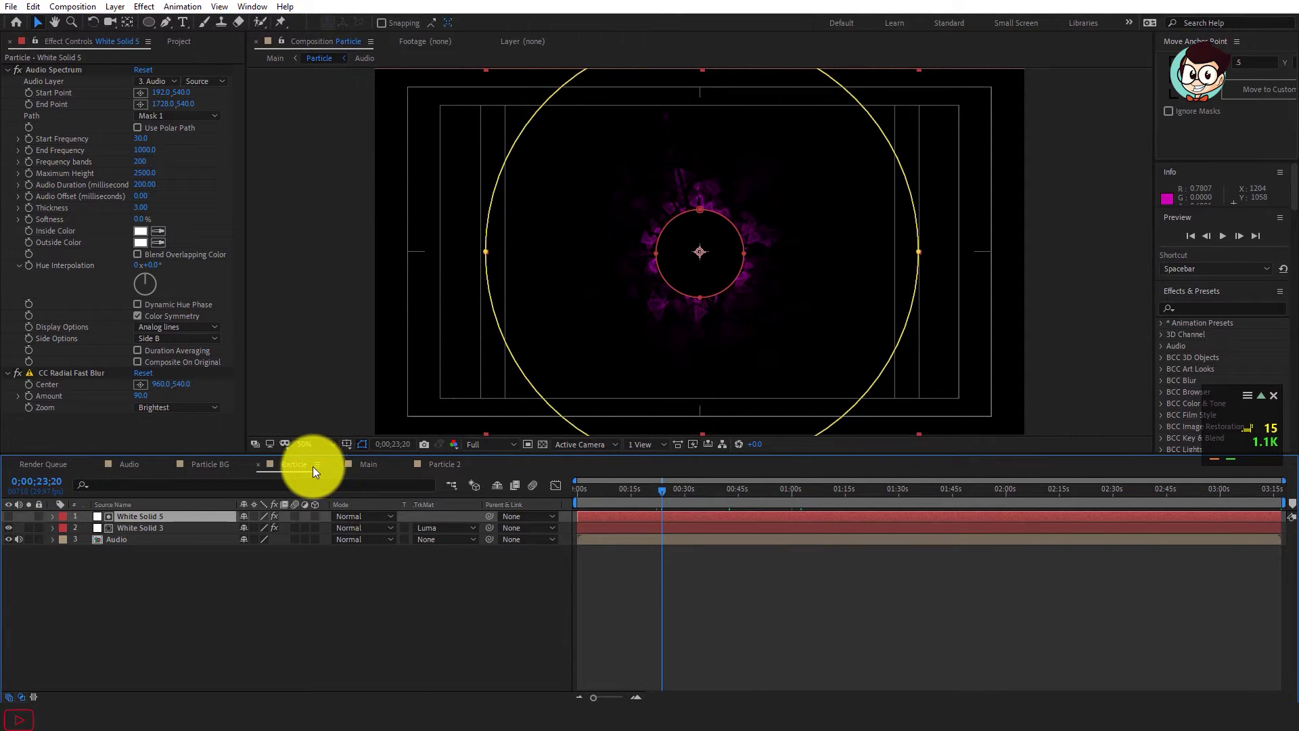
pyautogui.click(315, 464)
pyautogui.click(391, 127)
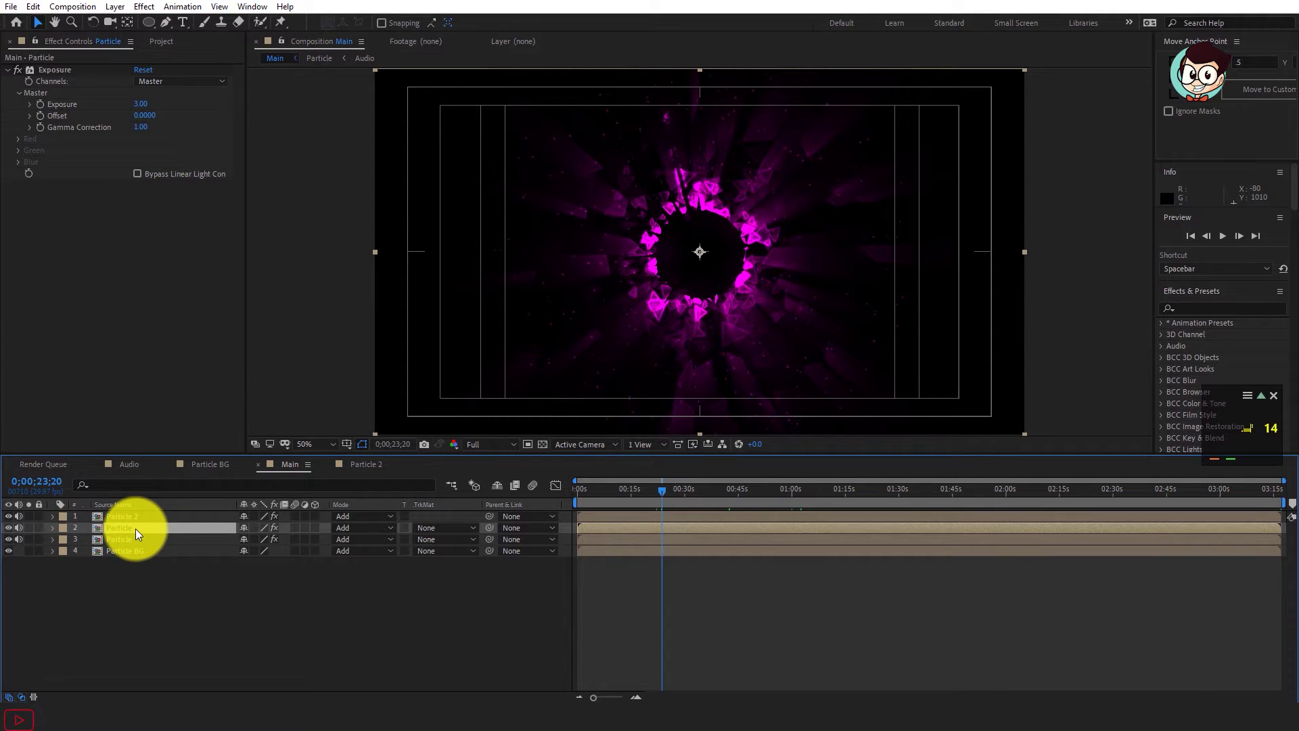
pyautogui.hotkey('ctrl', 'z')
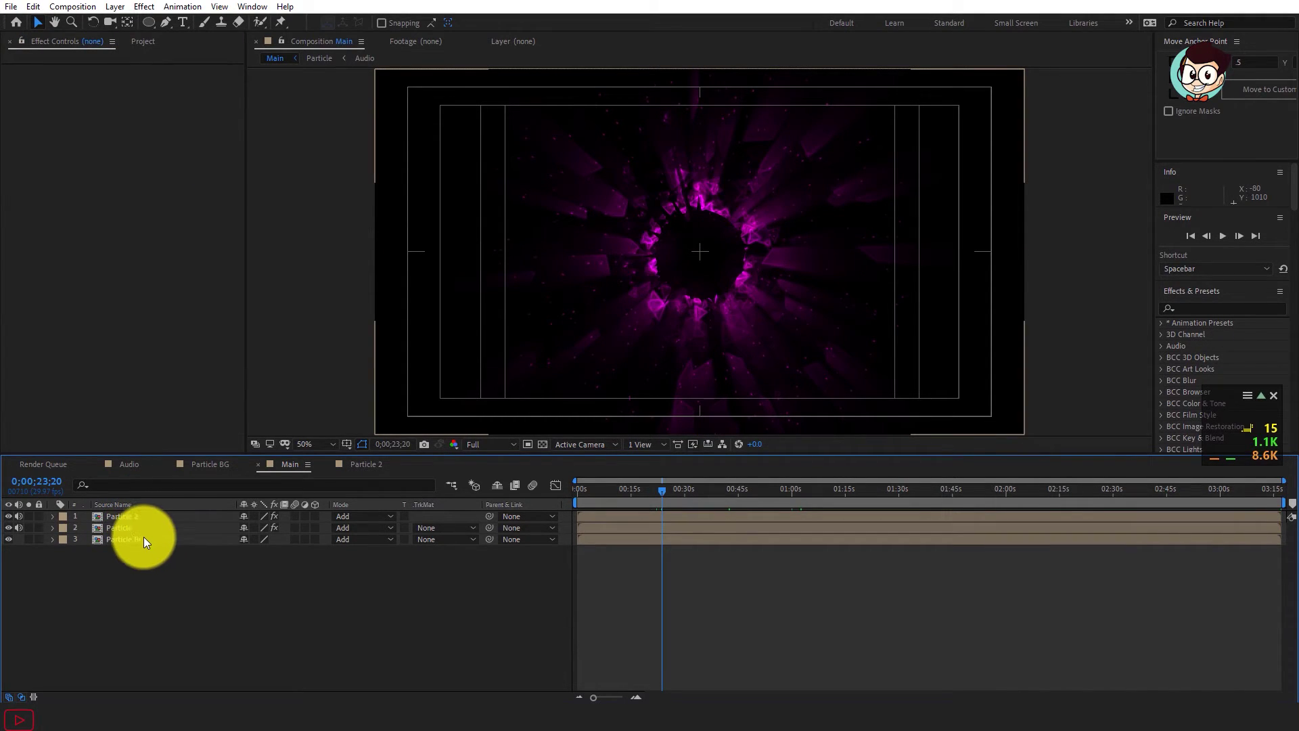
# Step: Raise the Particle layer's Exposure to 3.00, preview up to 1:45, and select Particle 2
pyautogui.moveTo(623, 491); pyautogui.dragTo(705, 498)
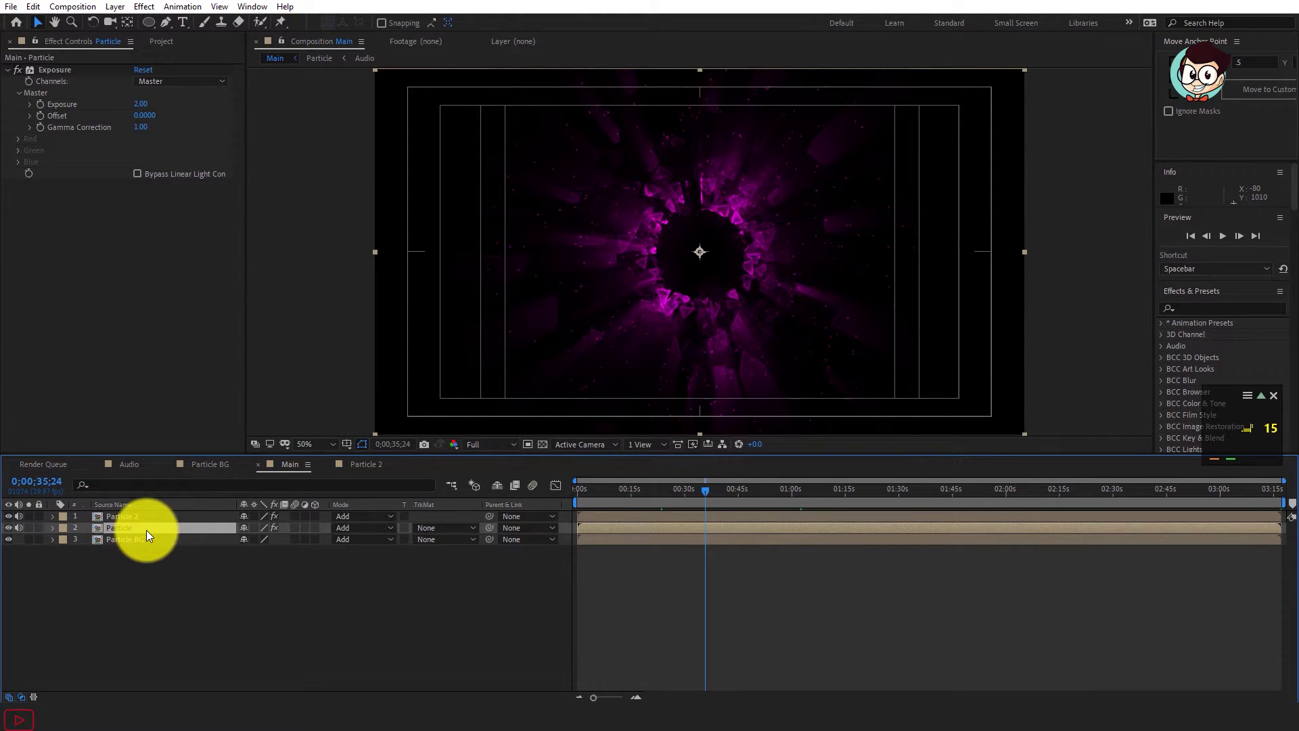
pyautogui.hotkey('ctrl', 'd')
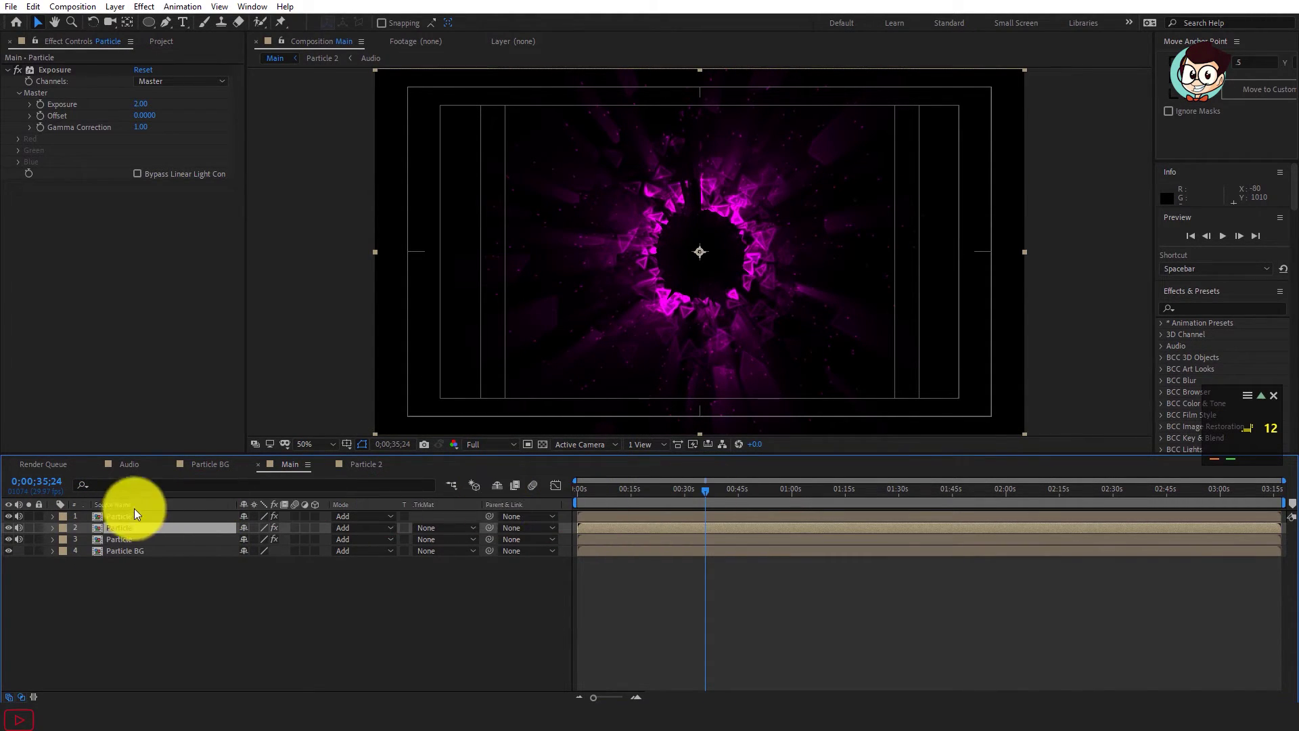
pyautogui.click(145, 104)
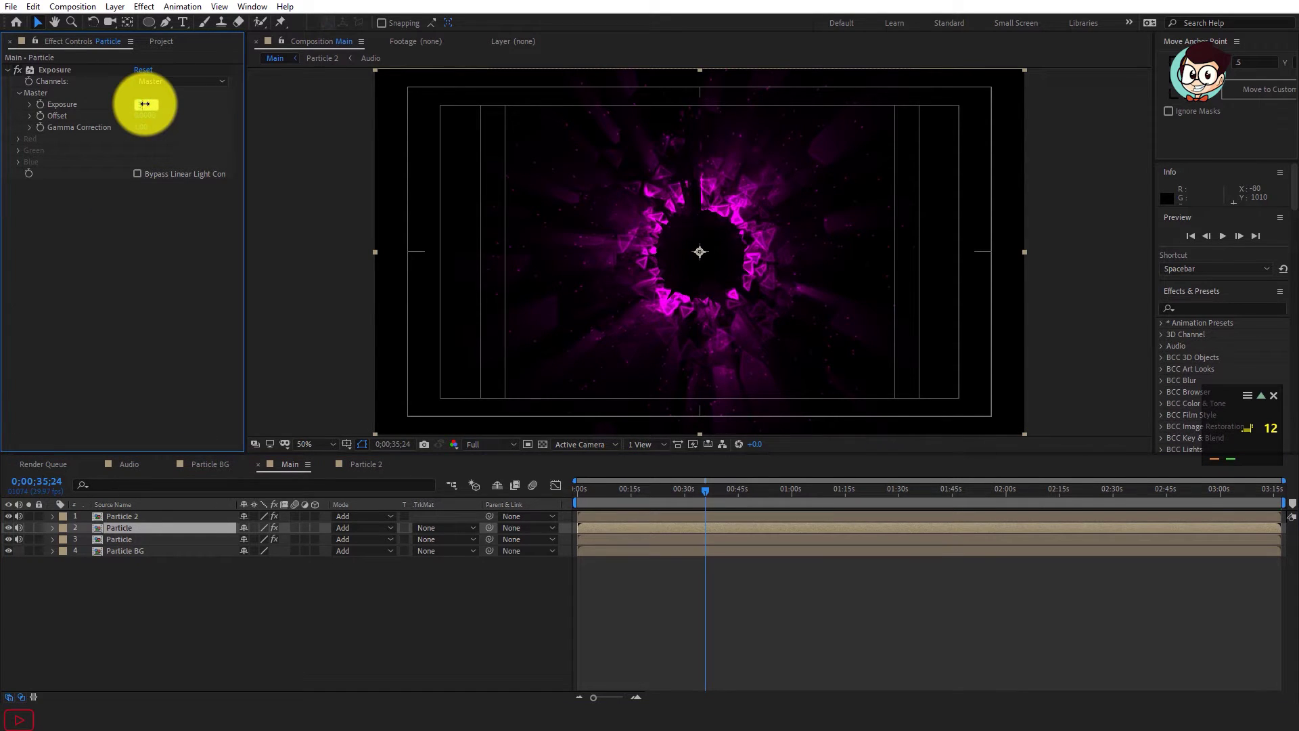
pyautogui.click(748, 512)
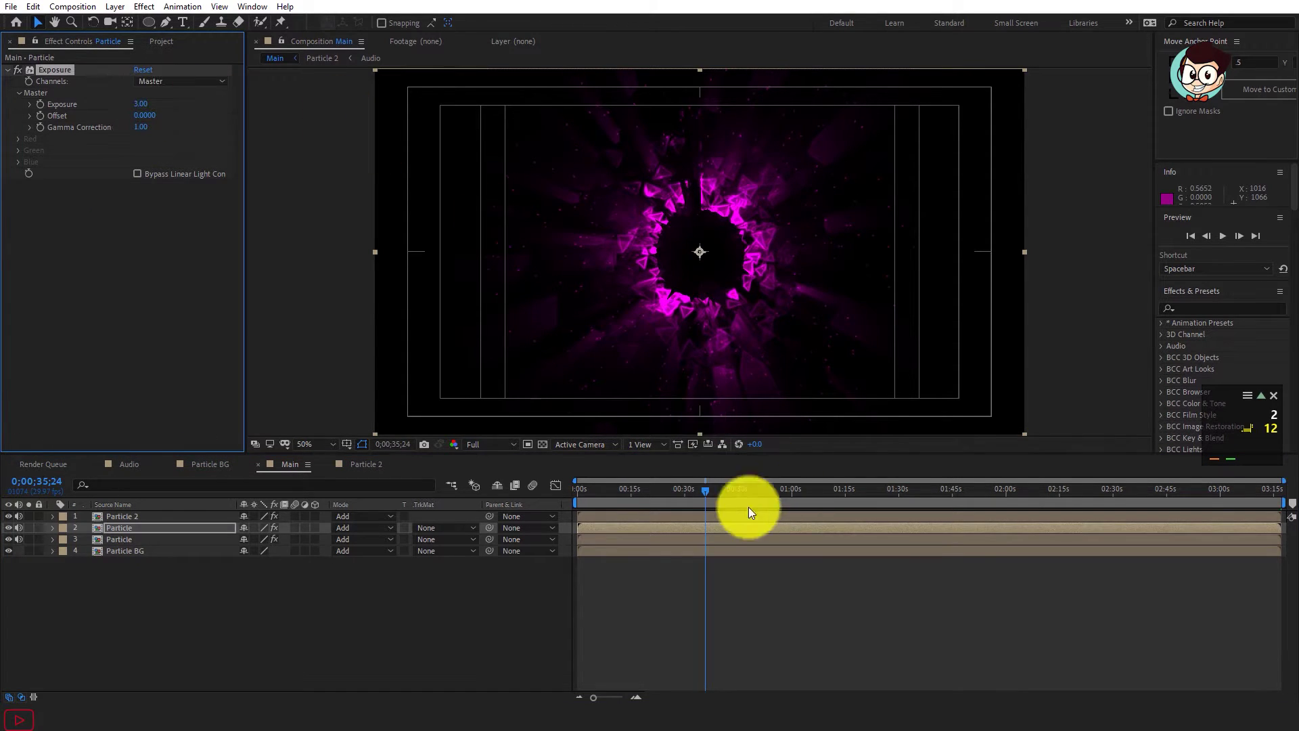
pyautogui.click(682, 489)
pyautogui.click(786, 487)
pyautogui.click(894, 487)
pyautogui.click(954, 488)
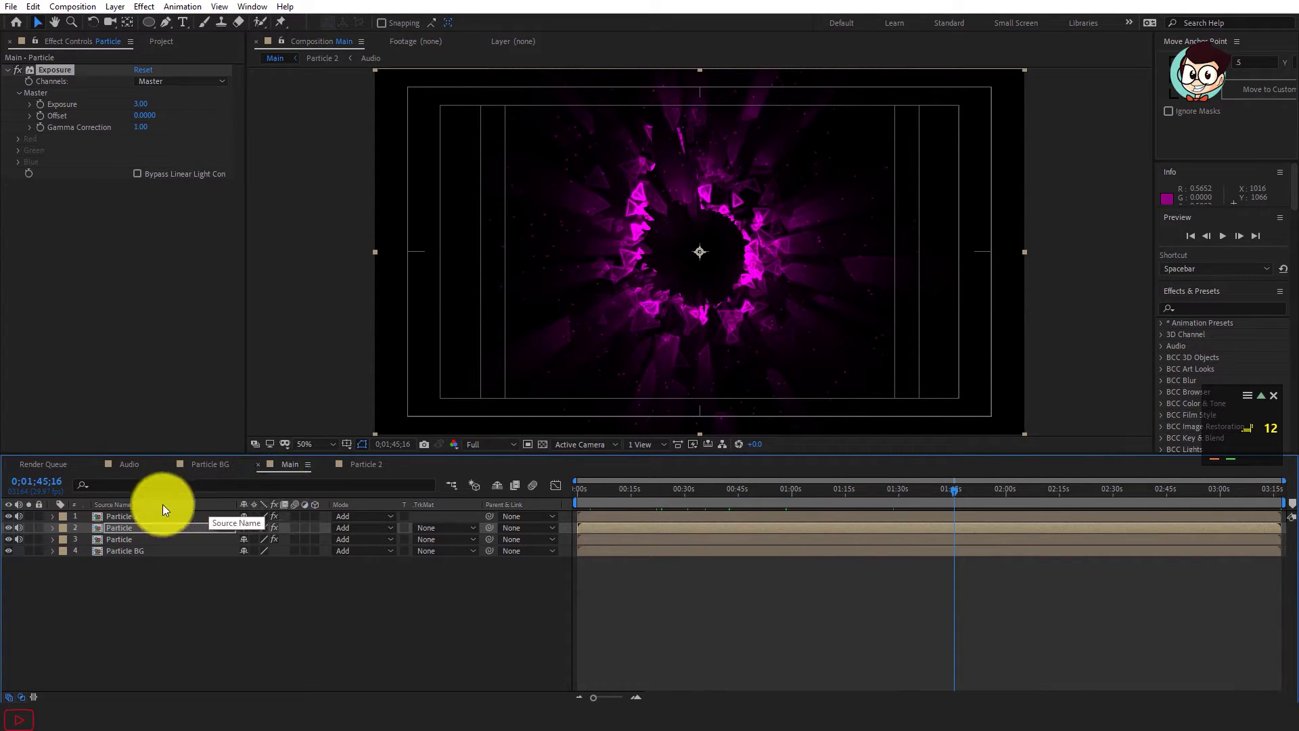
pyautogui.click(121, 517)
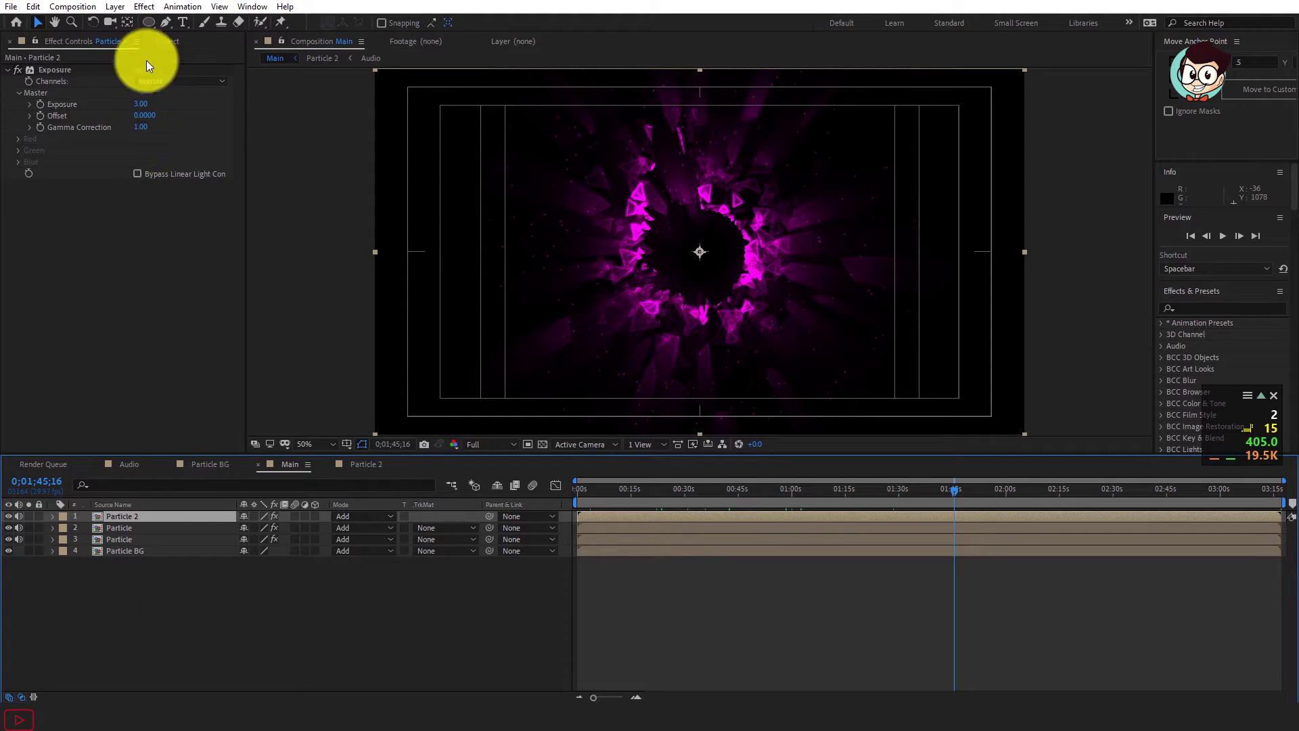
# Step: Create a new composition named 'Spectrum' from the Project panel
pyautogui.click(167, 42)
pyautogui.rightClick(70, 295)
pyautogui.click(110, 306)
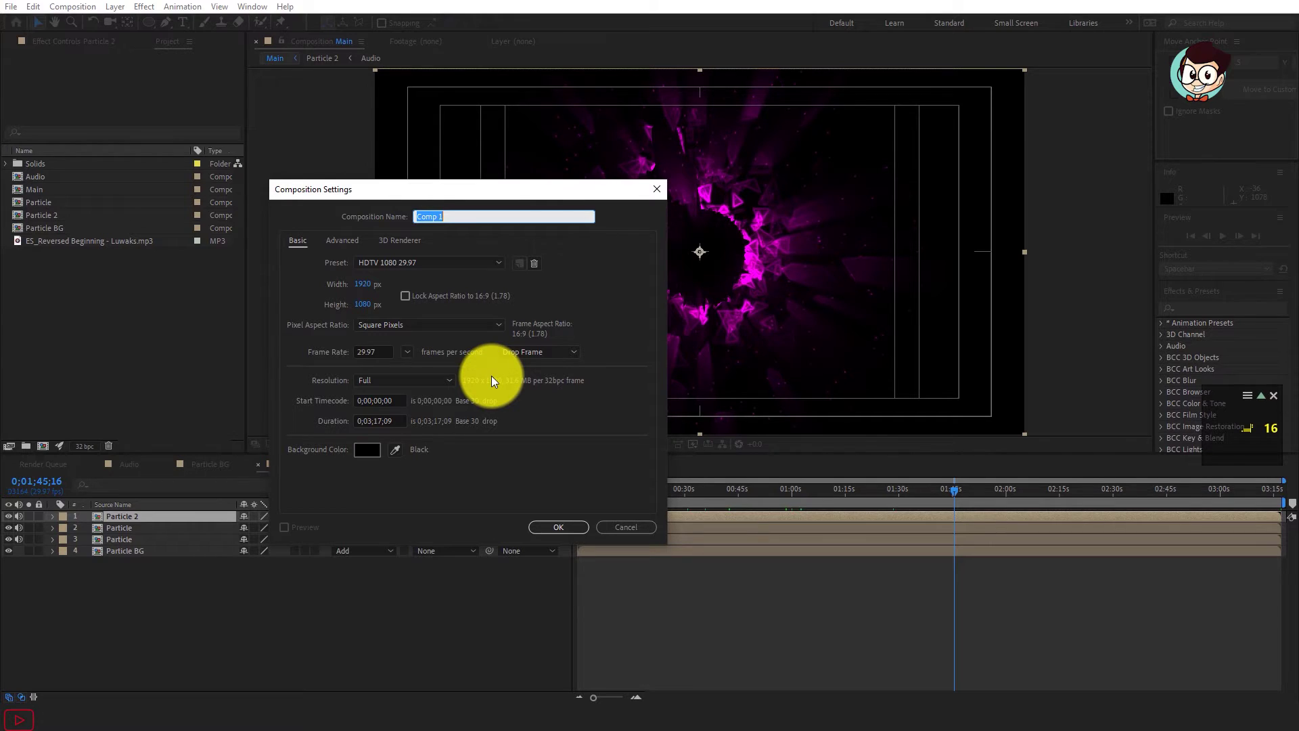
pyautogui.write('Spectru')
pyautogui.write('m')
pyautogui.press('Return')
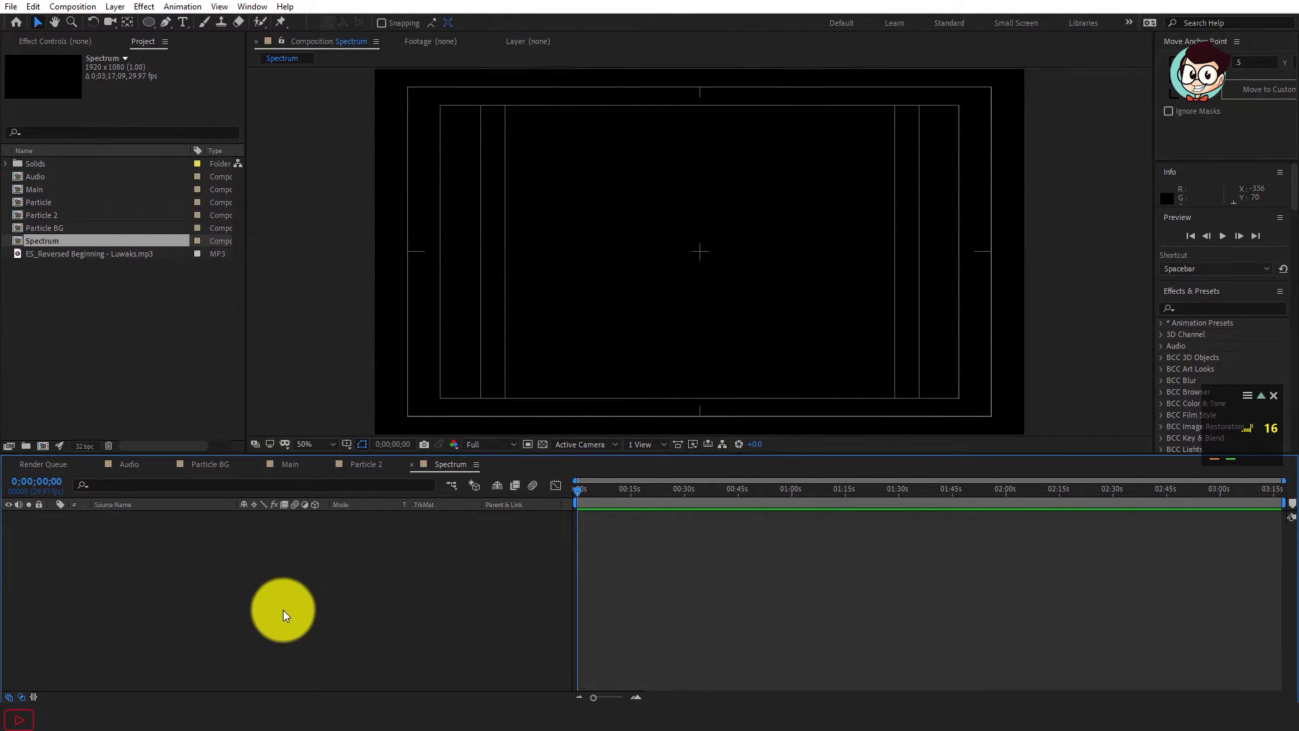
# Step: Add the Audio comp to Spectrum and put a new full-frame white solid above it
pyautogui.rightClick(283, 610)
pyautogui.moveTo(54, 177); pyautogui.dragTo(291, 566)
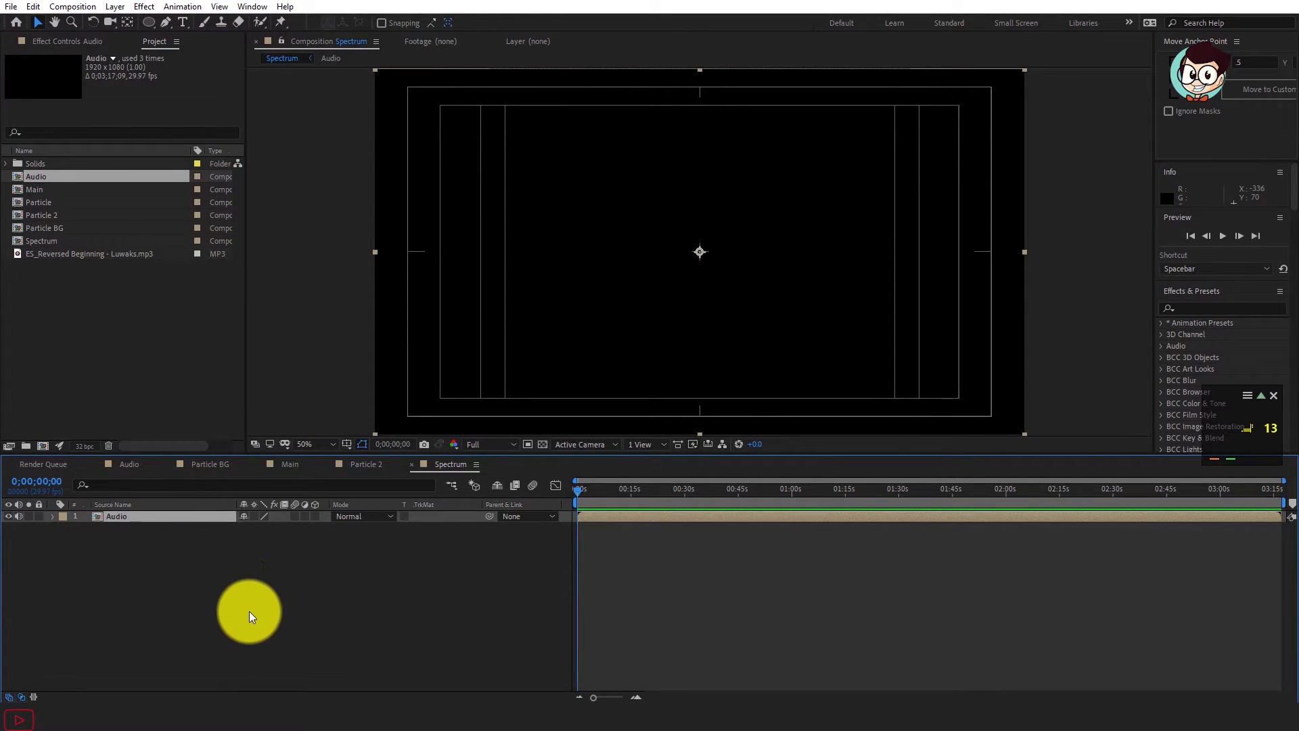
pyautogui.rightClick(206, 586)
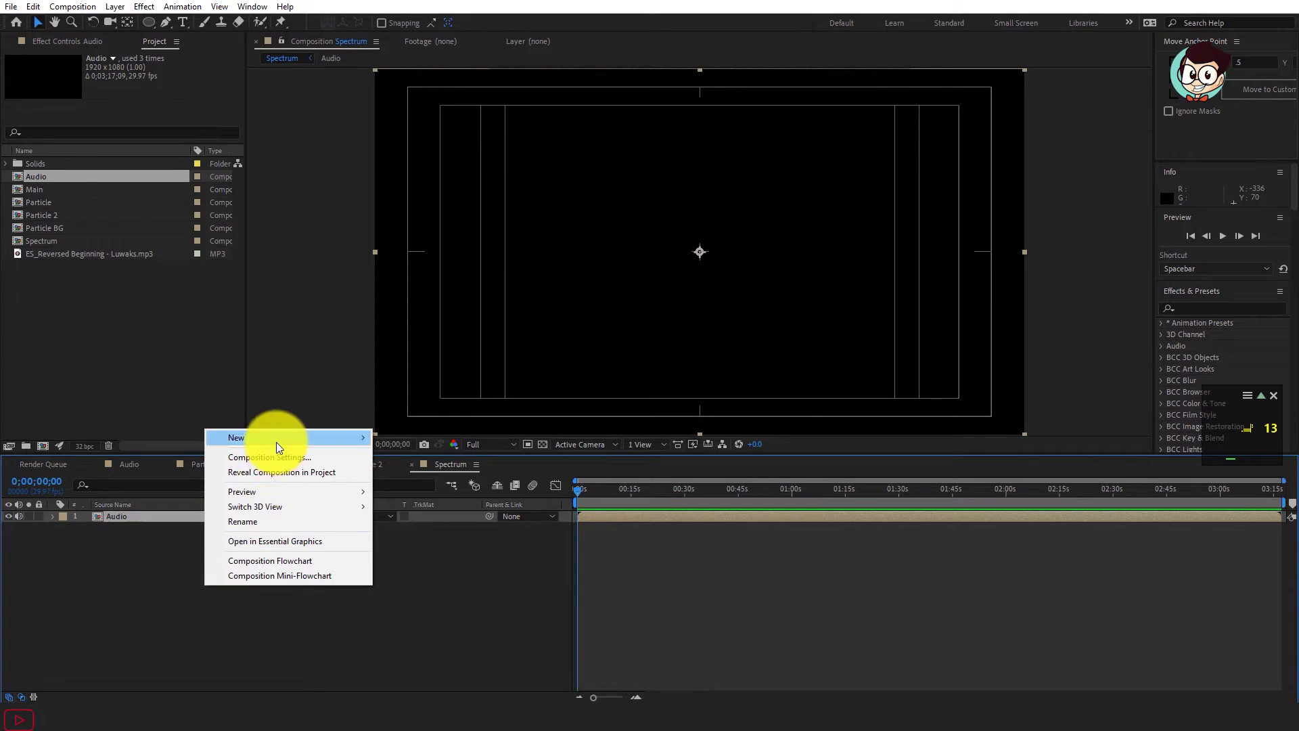
pyautogui.moveTo(276, 440)
pyautogui.click(427, 477)
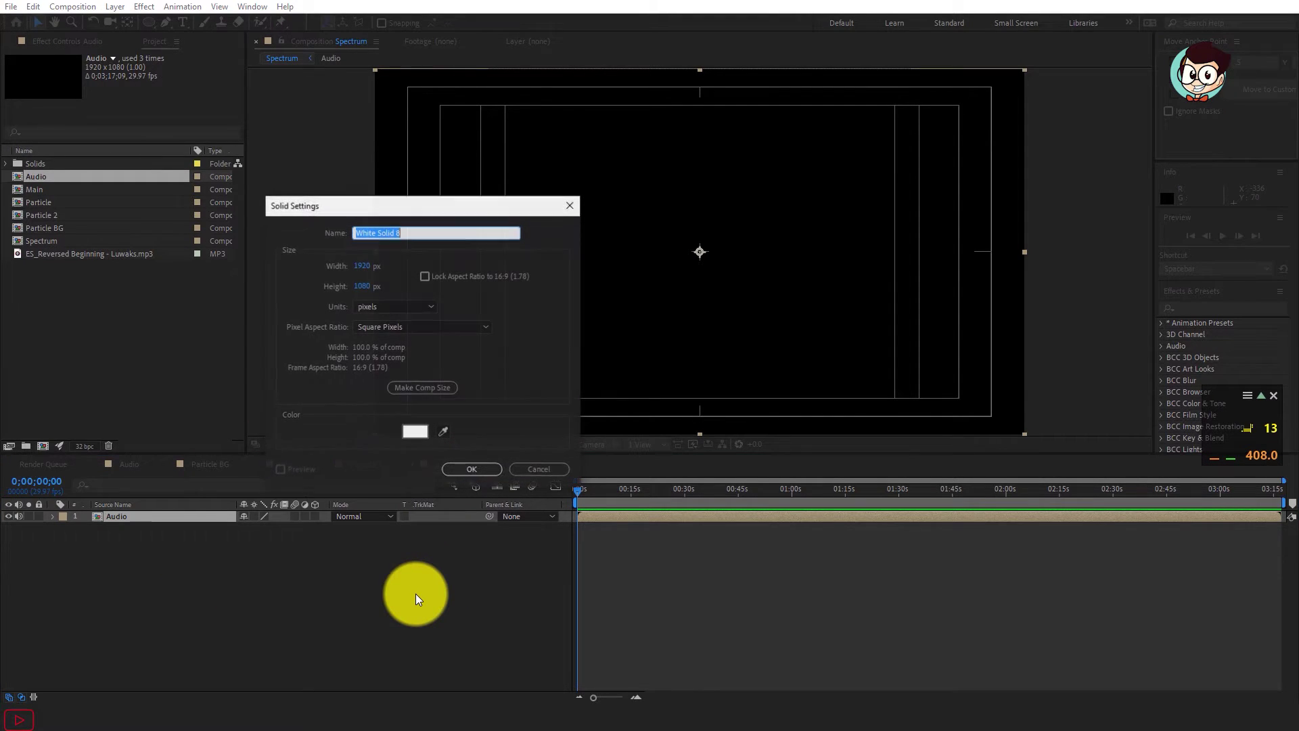
pyautogui.press('Return')
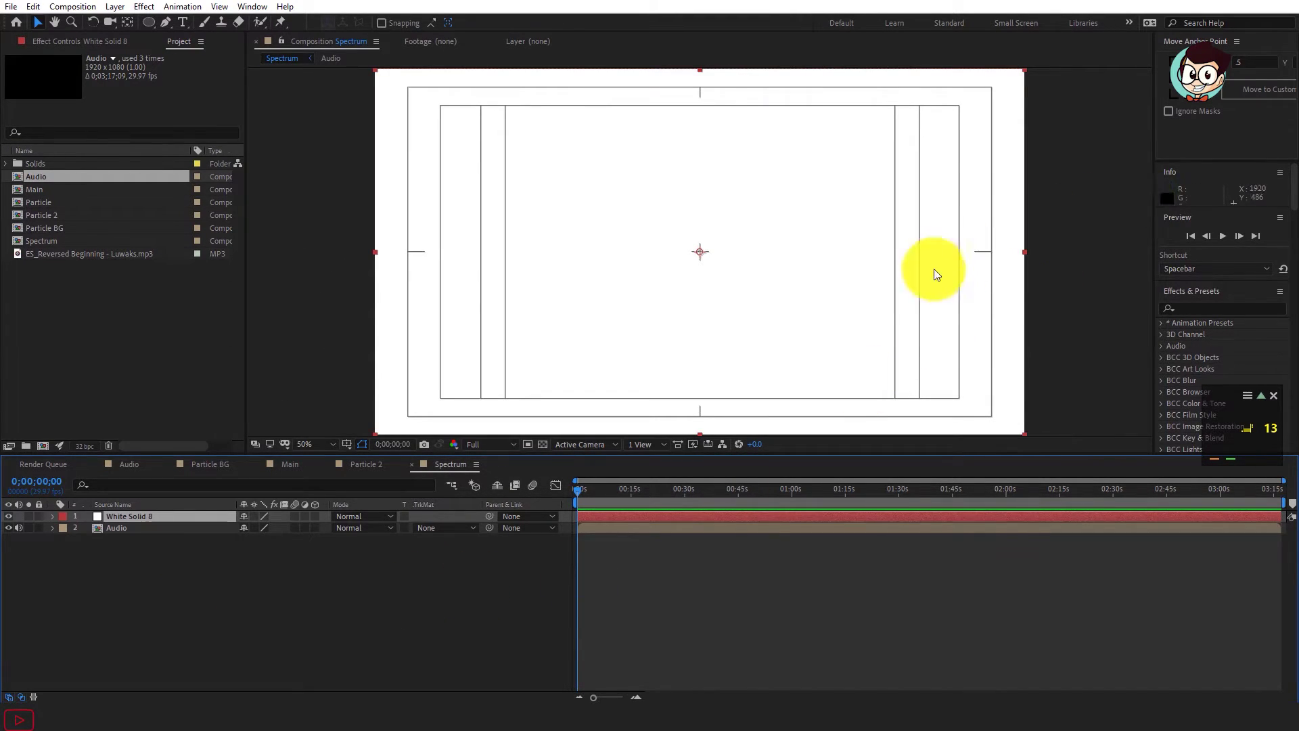
# Step: Apply Audio Spectrum to White Solid 8 and set its Audio Layer to the Audio layer
pyautogui.click(1223, 307)
pyautogui.hotkey('ctrl', 'space')
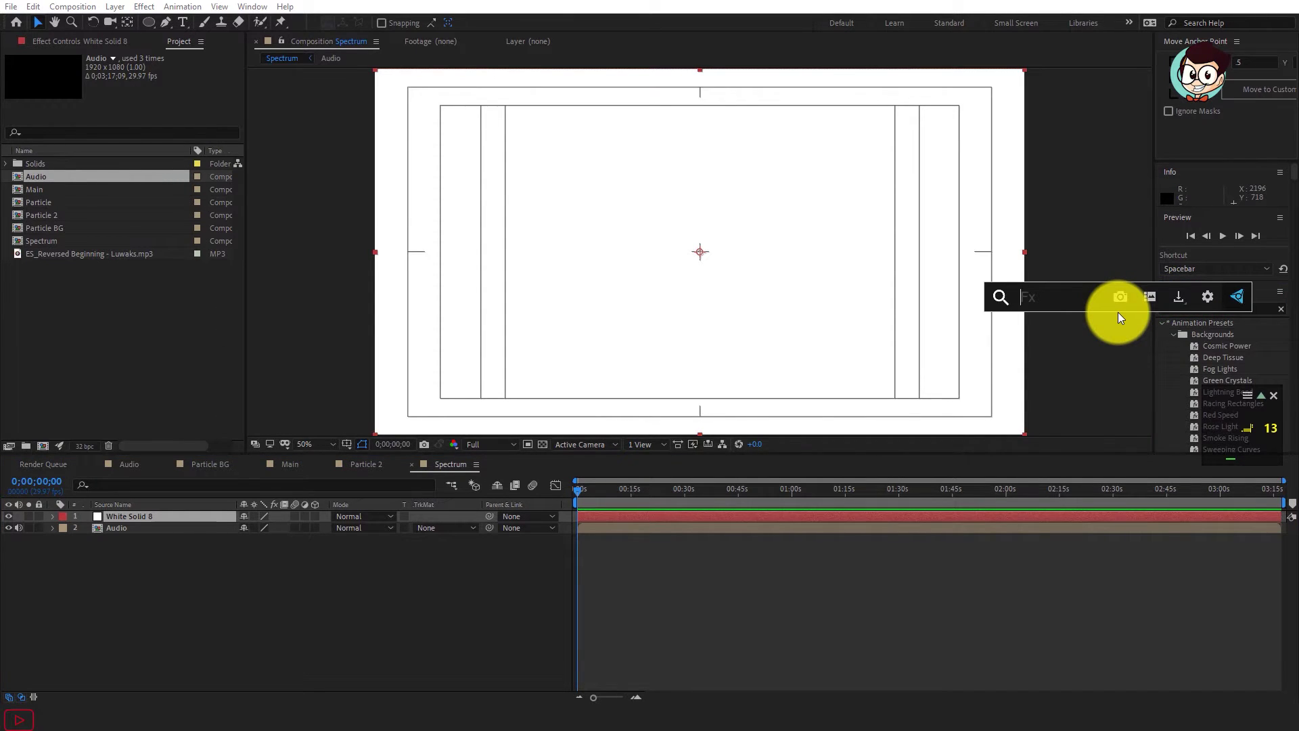
pyautogui.write('audio')
pyautogui.press('Return')
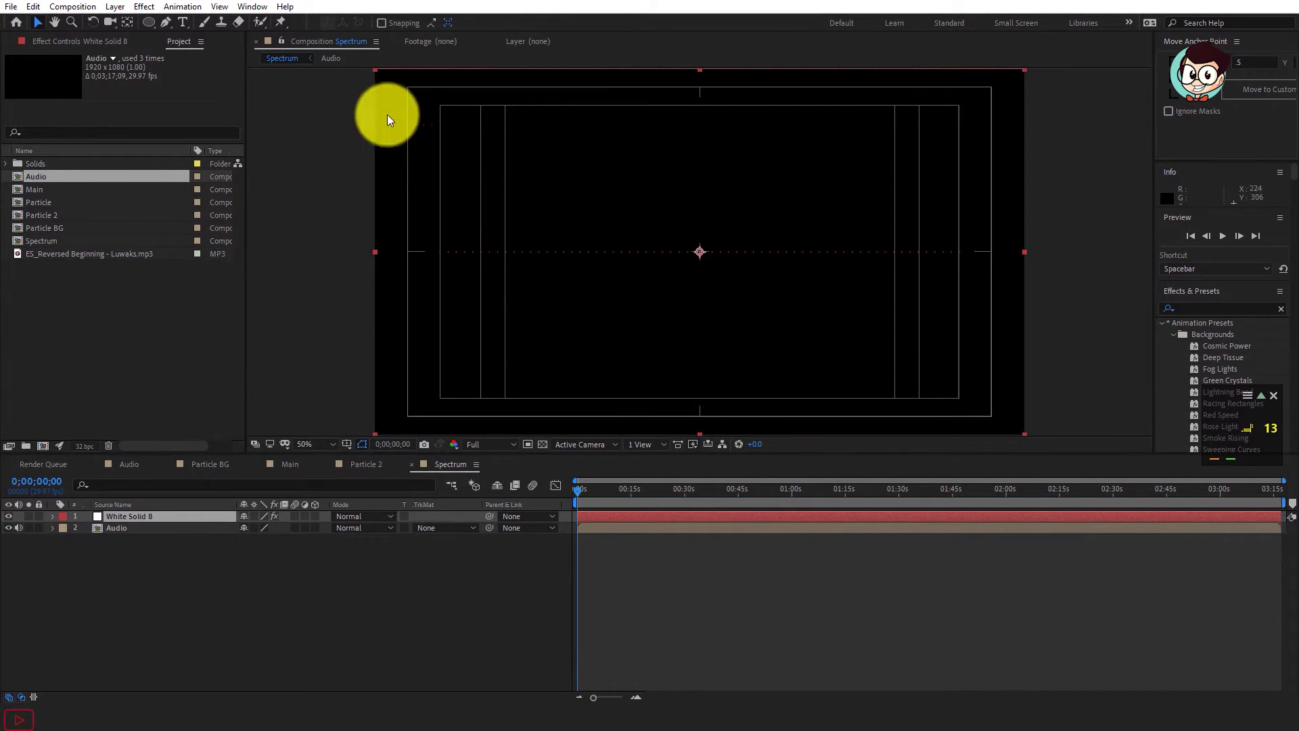
pyautogui.click(85, 40)
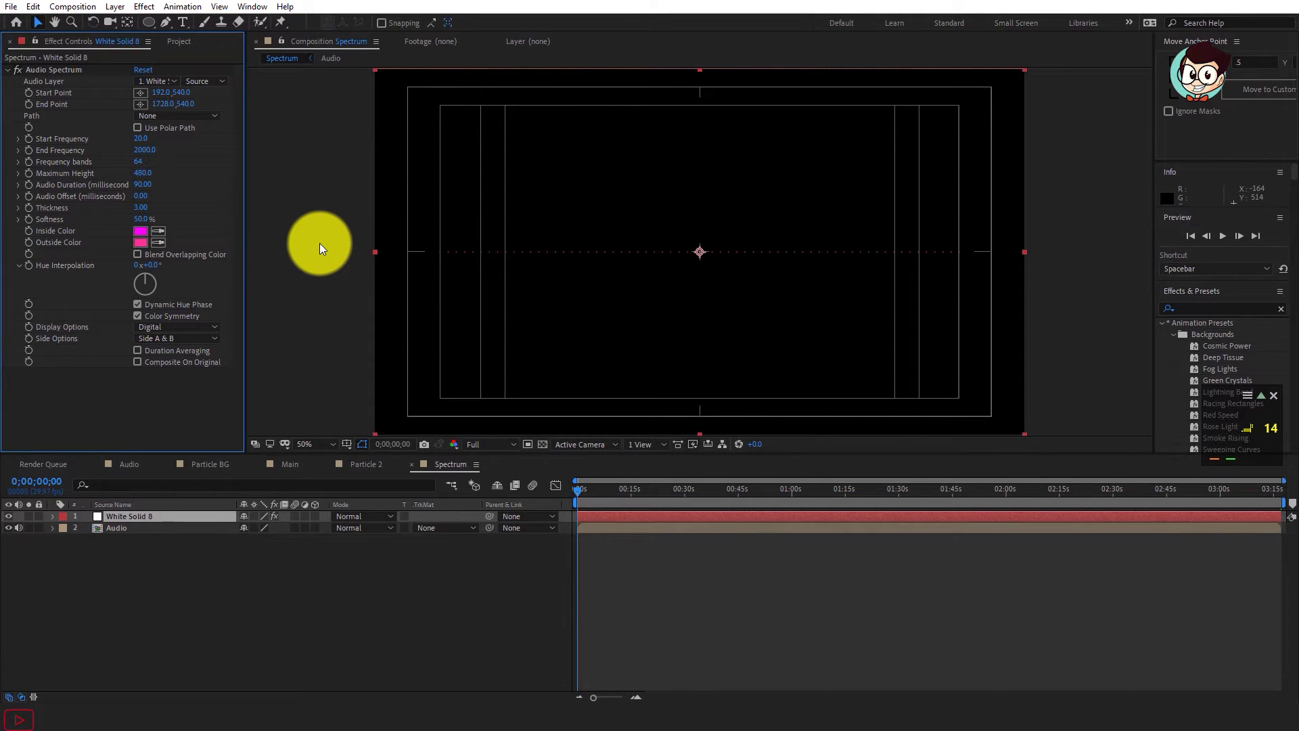
pyautogui.scroll(-2, 705, 263)
pyautogui.scroll(2, 705, 263)
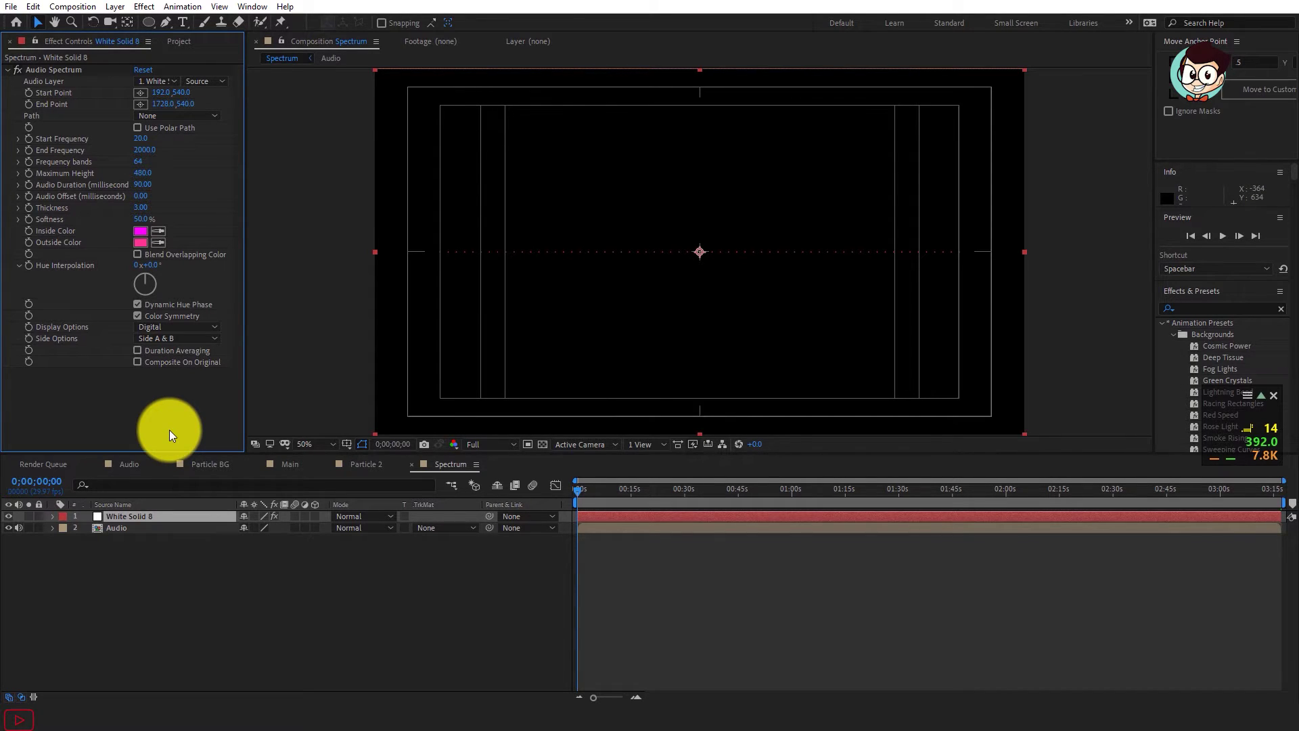
pyautogui.click(154, 82)
pyautogui.click(176, 128)
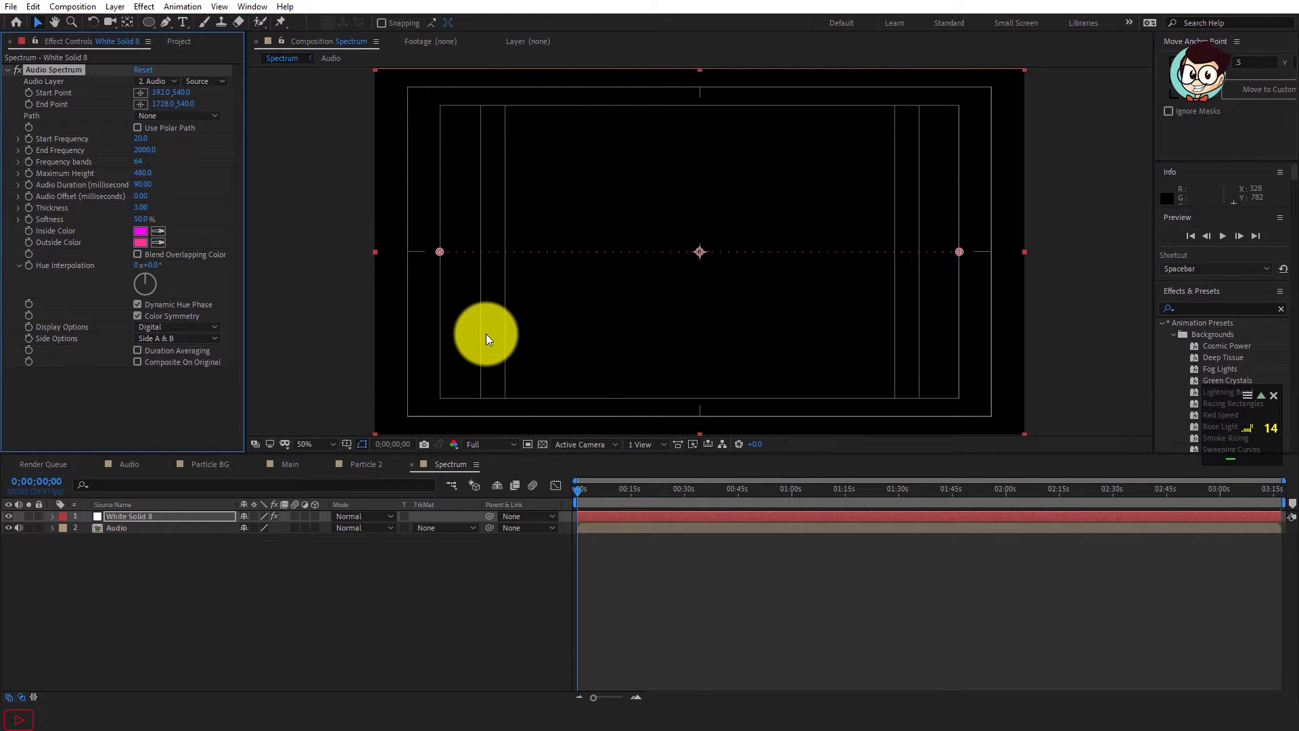
# Step: In Particle 2, select Mask 2 and Mask 1 on White Solid 5
pyautogui.click(369, 466)
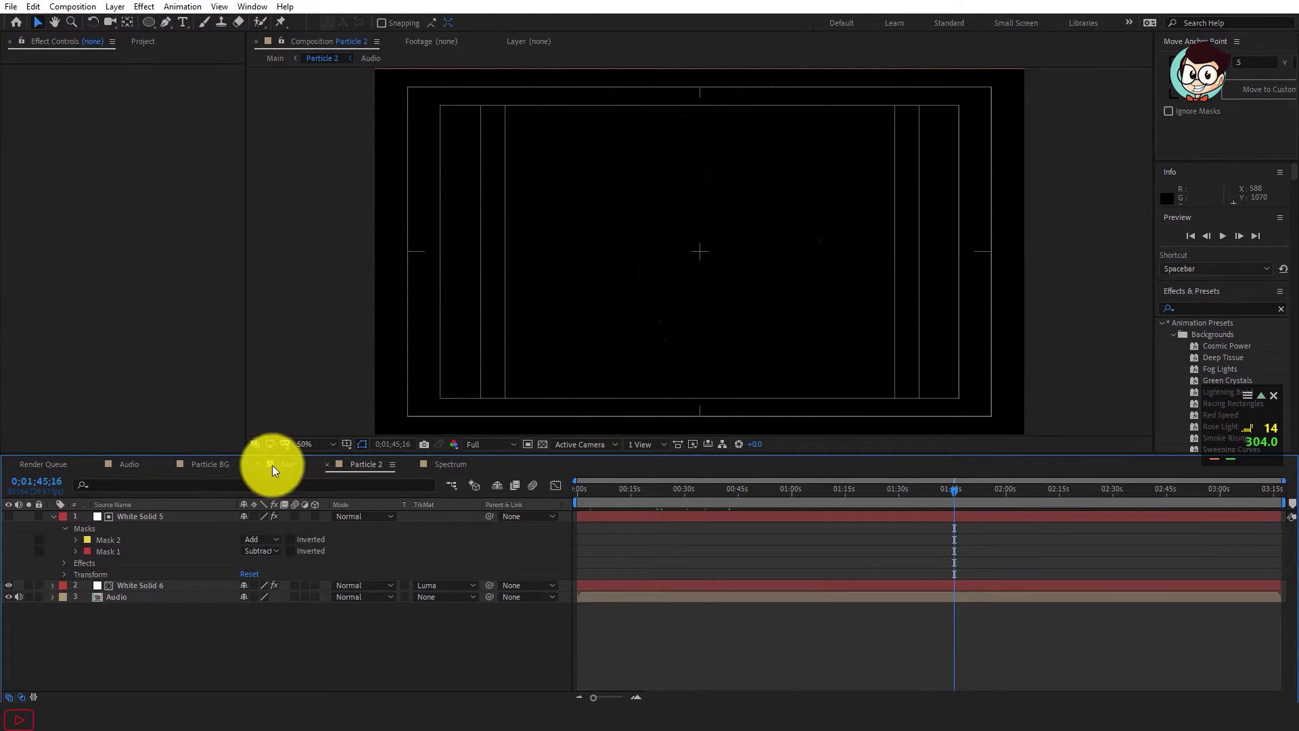
pyautogui.click(278, 467)
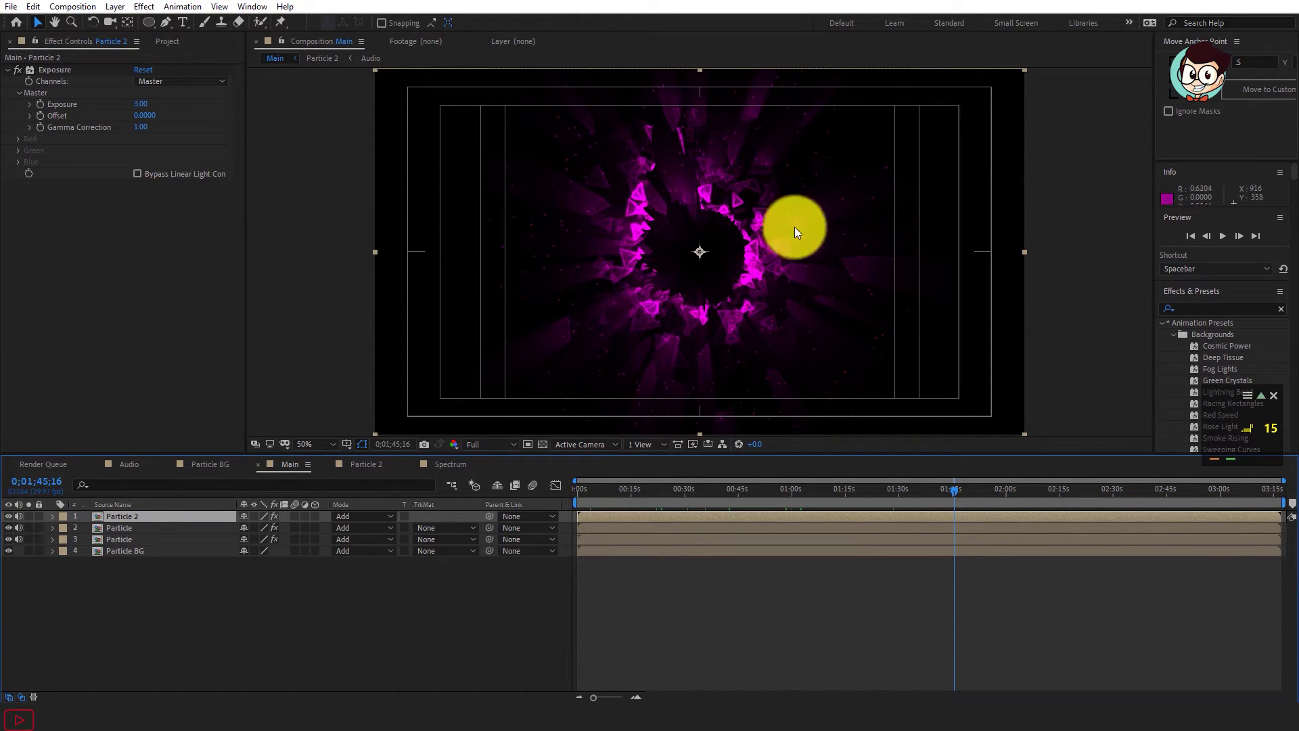
pyautogui.click(372, 465)
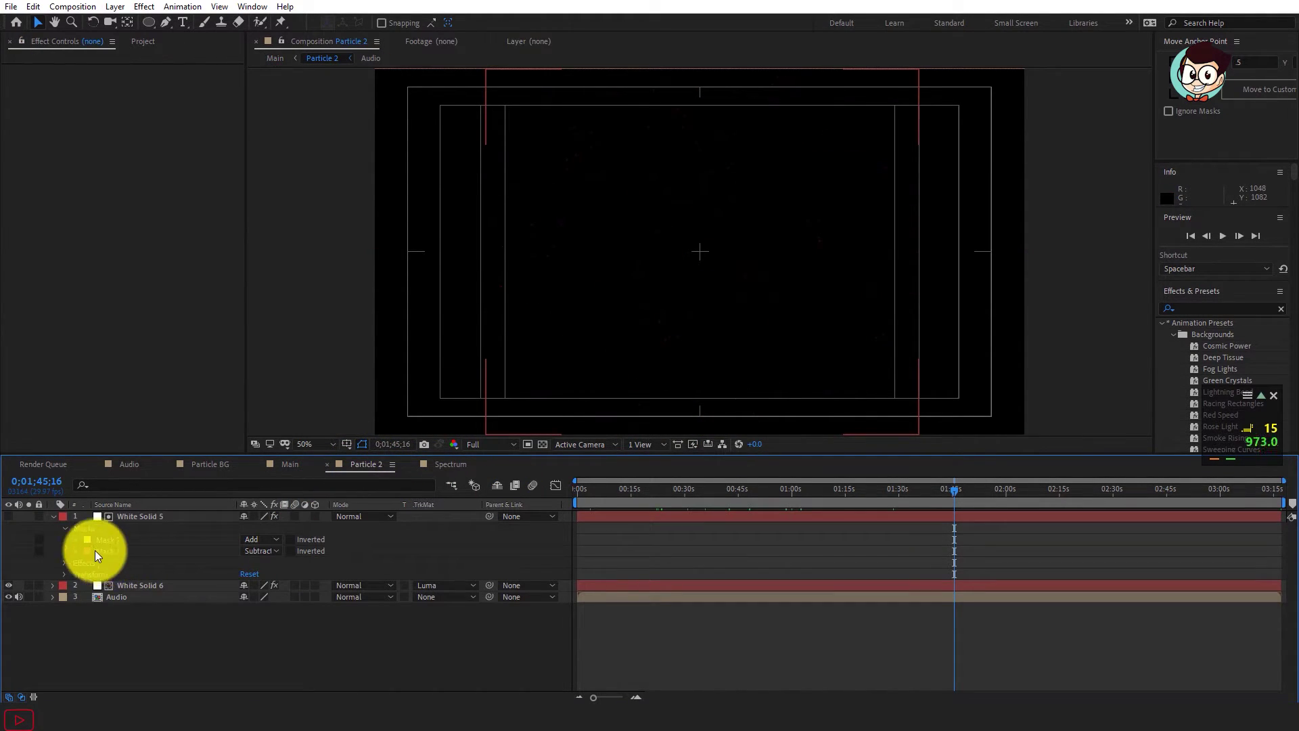
pyautogui.click(82, 527)
pyautogui.click(114, 539)
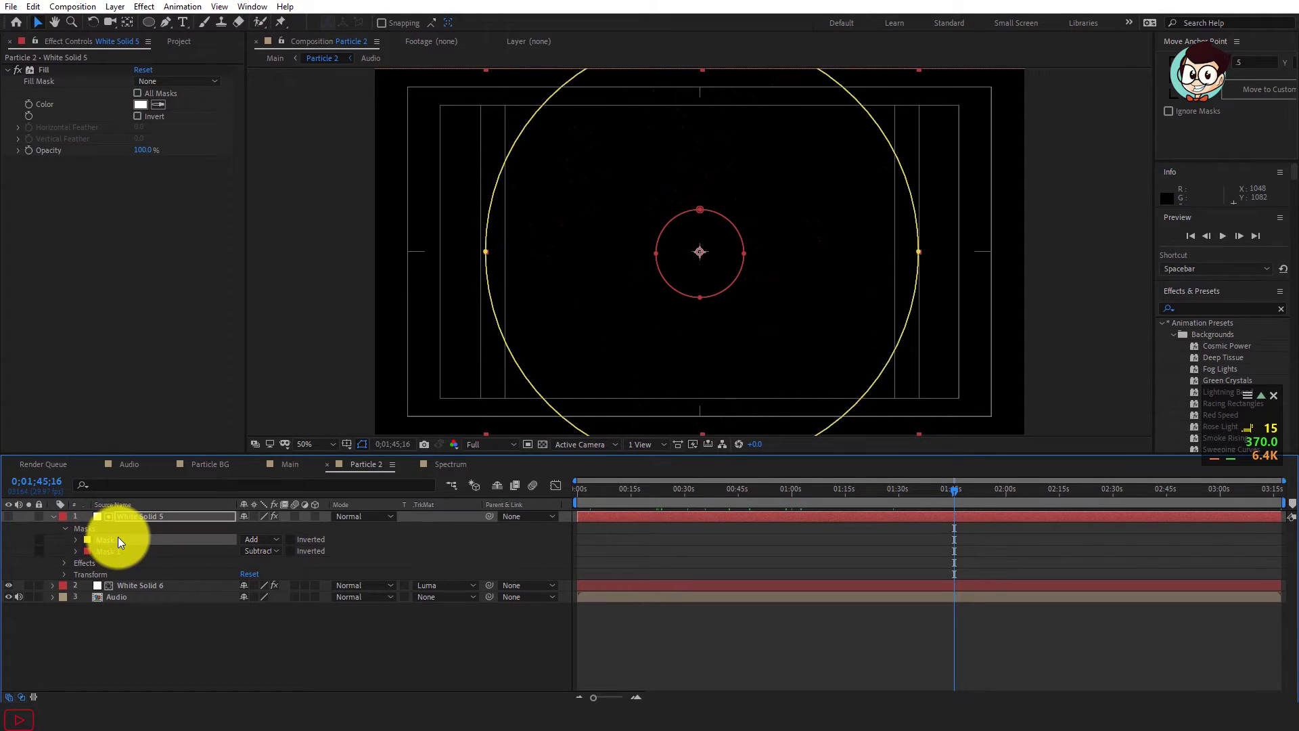
pyautogui.keyDown('shift'); pyautogui.click(111, 549); pyautogui.keyUp('shift')
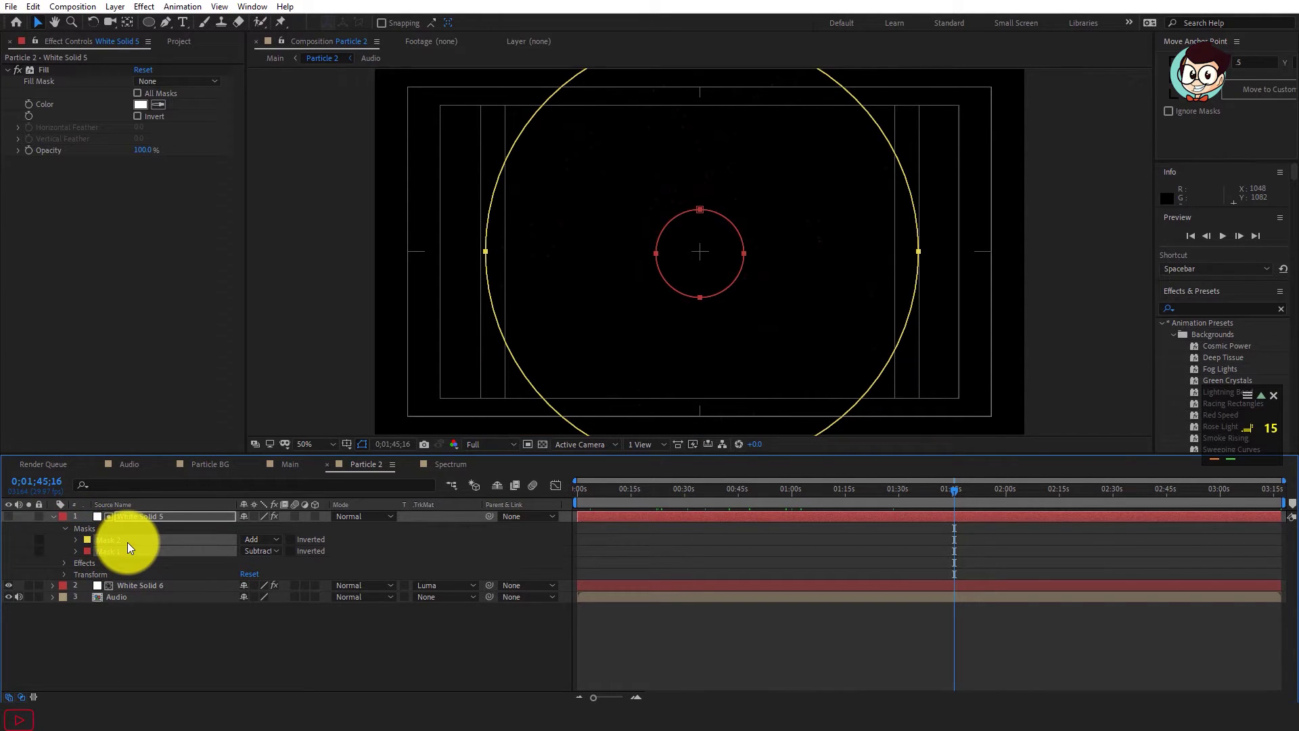
# Step: Paste the two ring masks onto White Solid 8 in the Spectrum comp
pyautogui.click(451, 466)
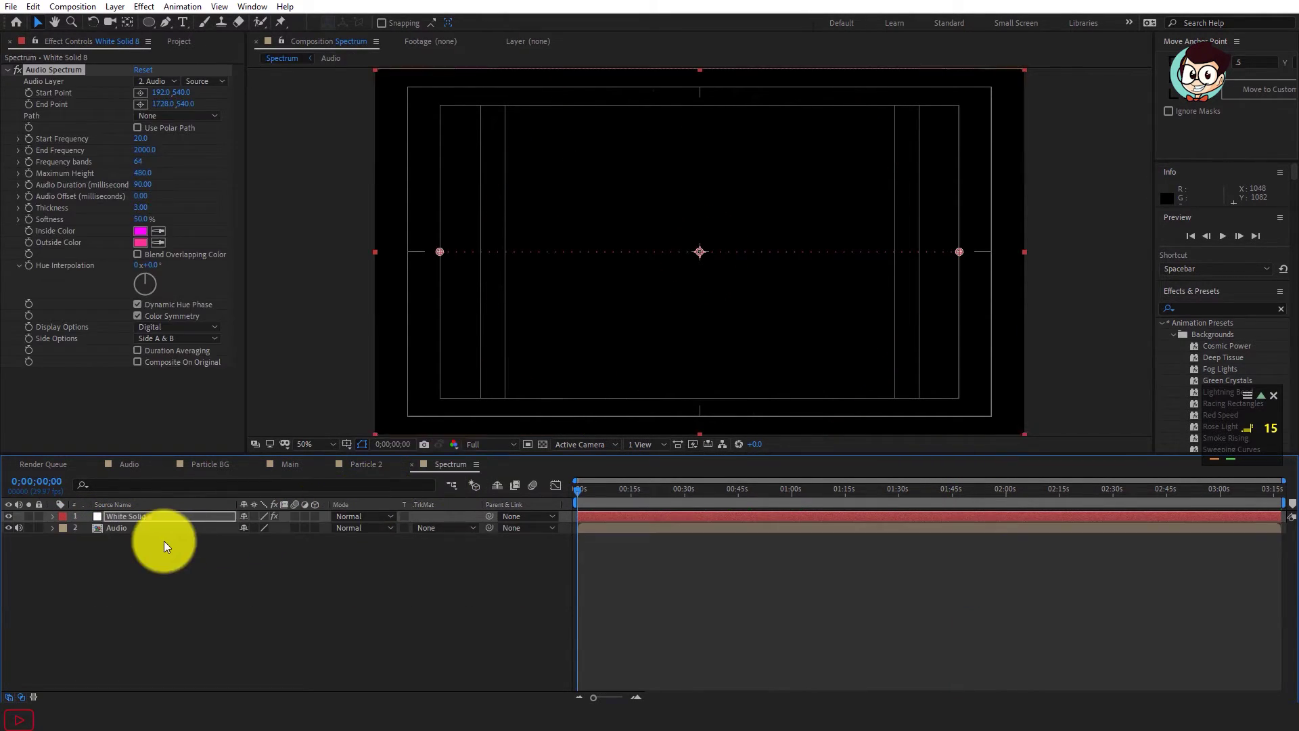
pyautogui.click(140, 517)
pyautogui.hotkey('ctrl', 'v')
pyautogui.press(',')
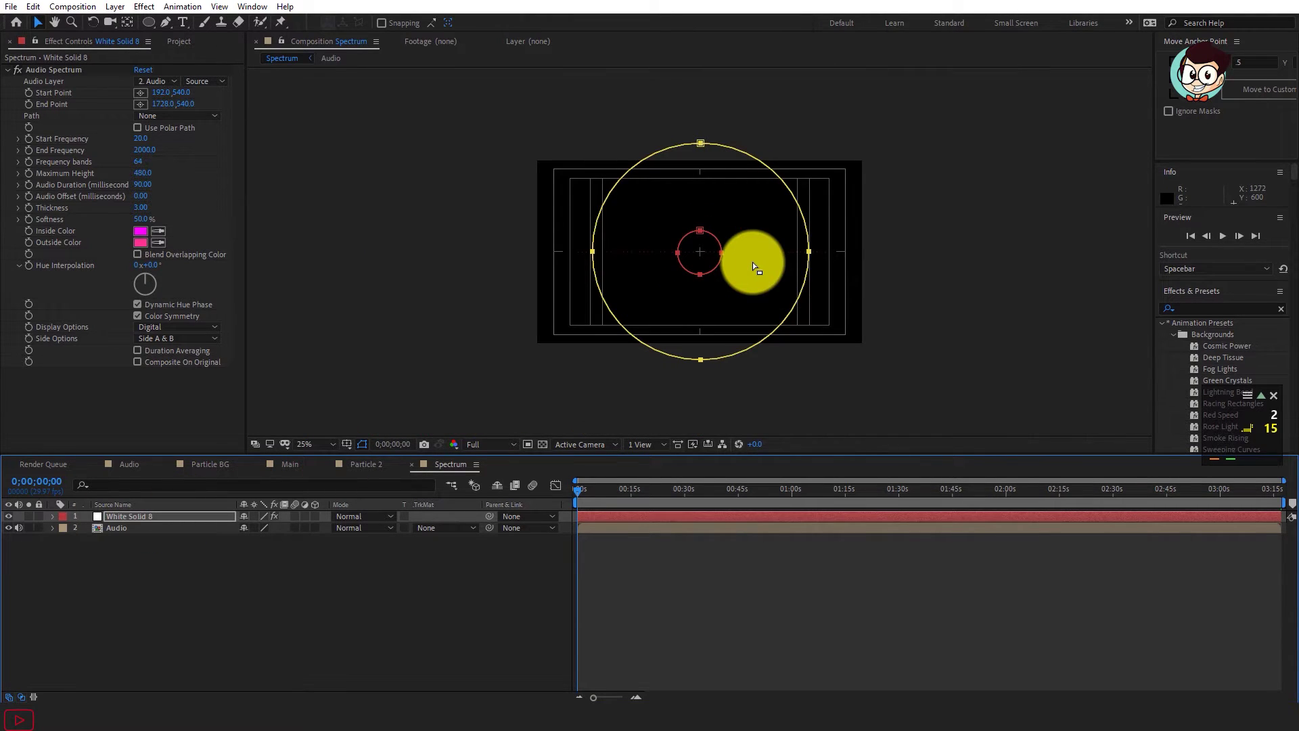
pyautogui.press('.')
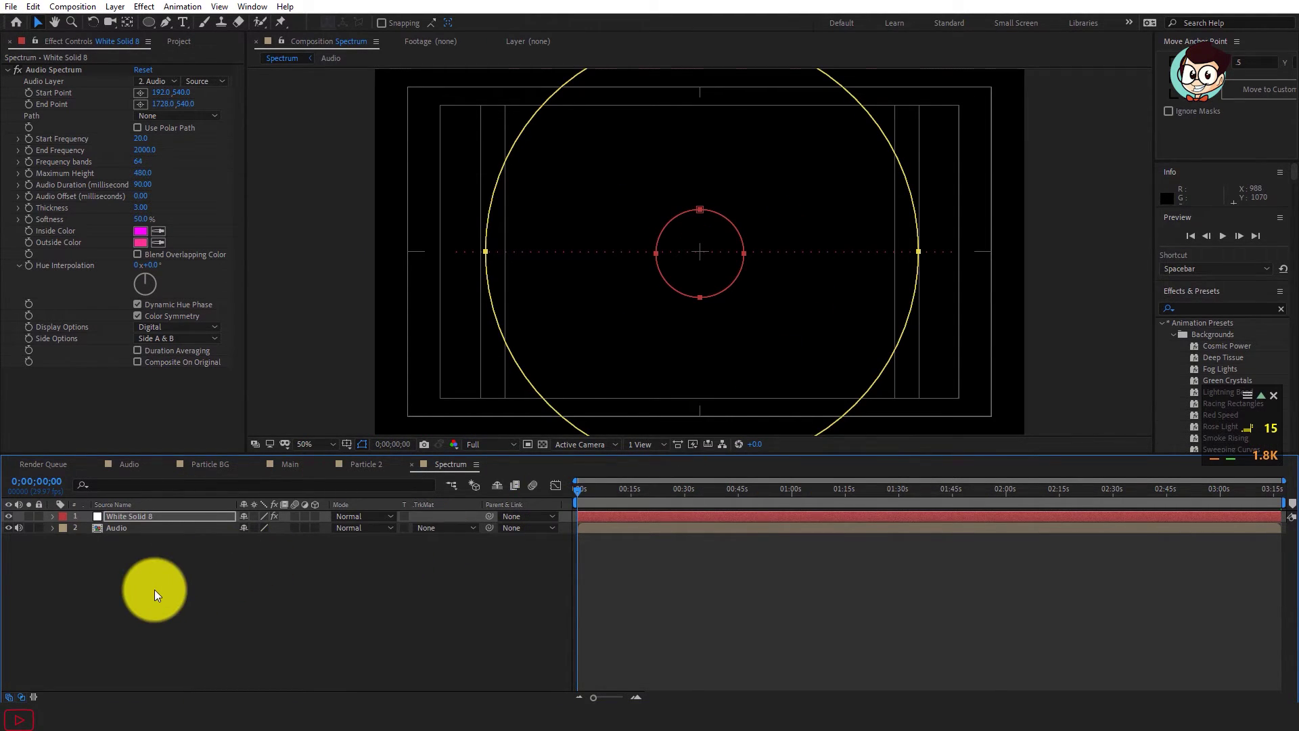
pyautogui.click(155, 590)
pyautogui.click(117, 518)
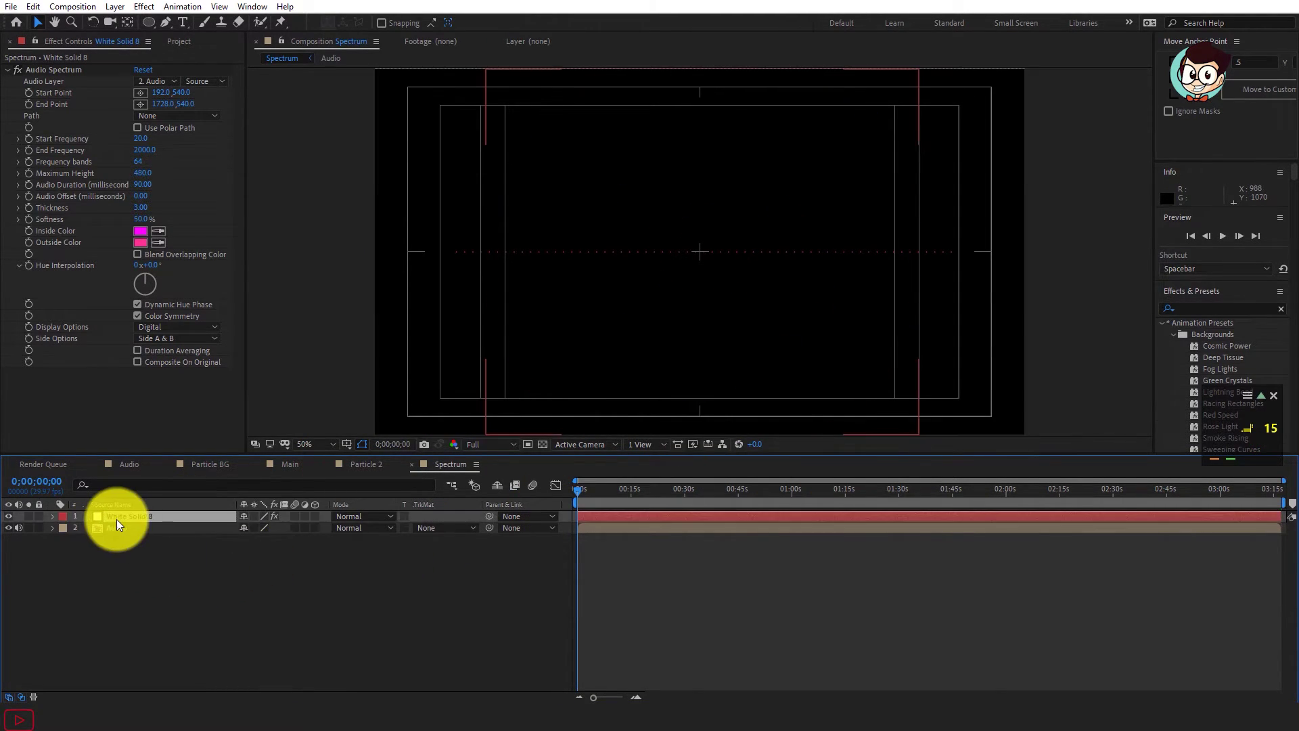
pyautogui.click(183, 117)
pyautogui.click(188, 367)
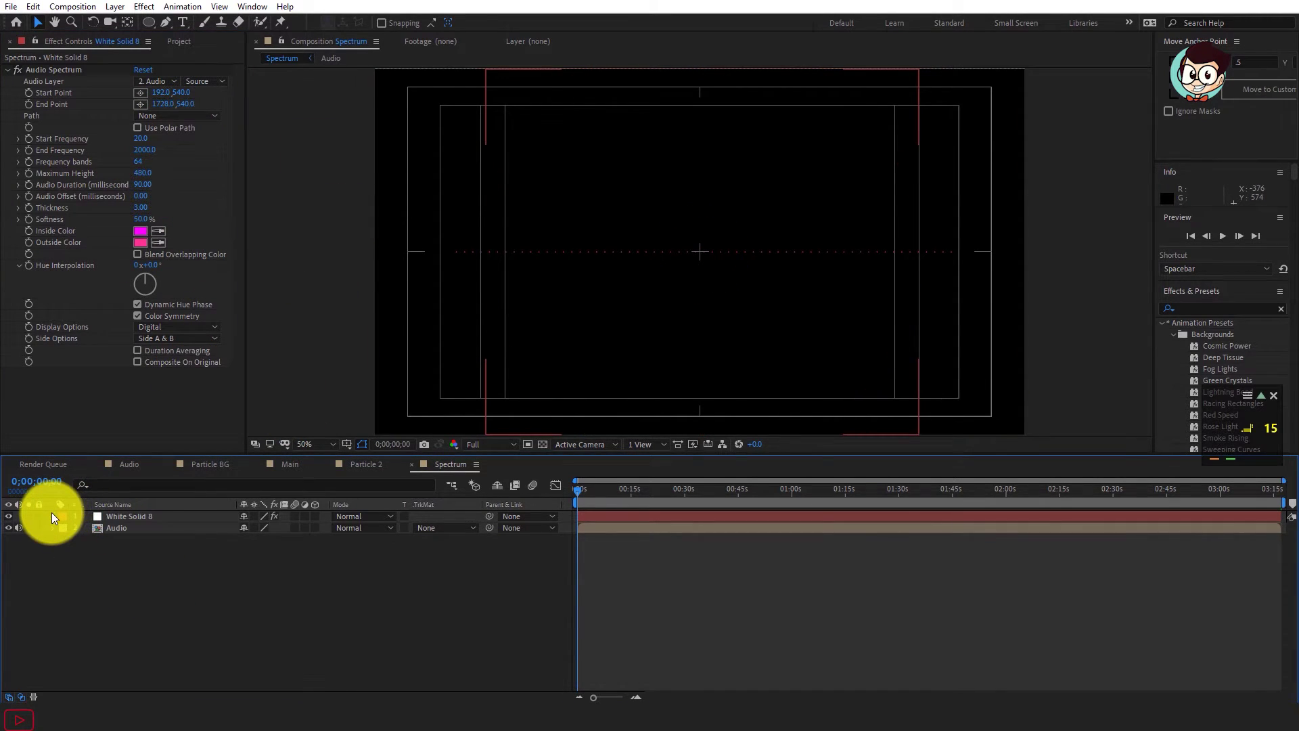
# Step: Set Mask 1 on White Solid 8 to Add and reorder it above Mask 2
pyautogui.click(53, 516)
pyautogui.click(65, 528)
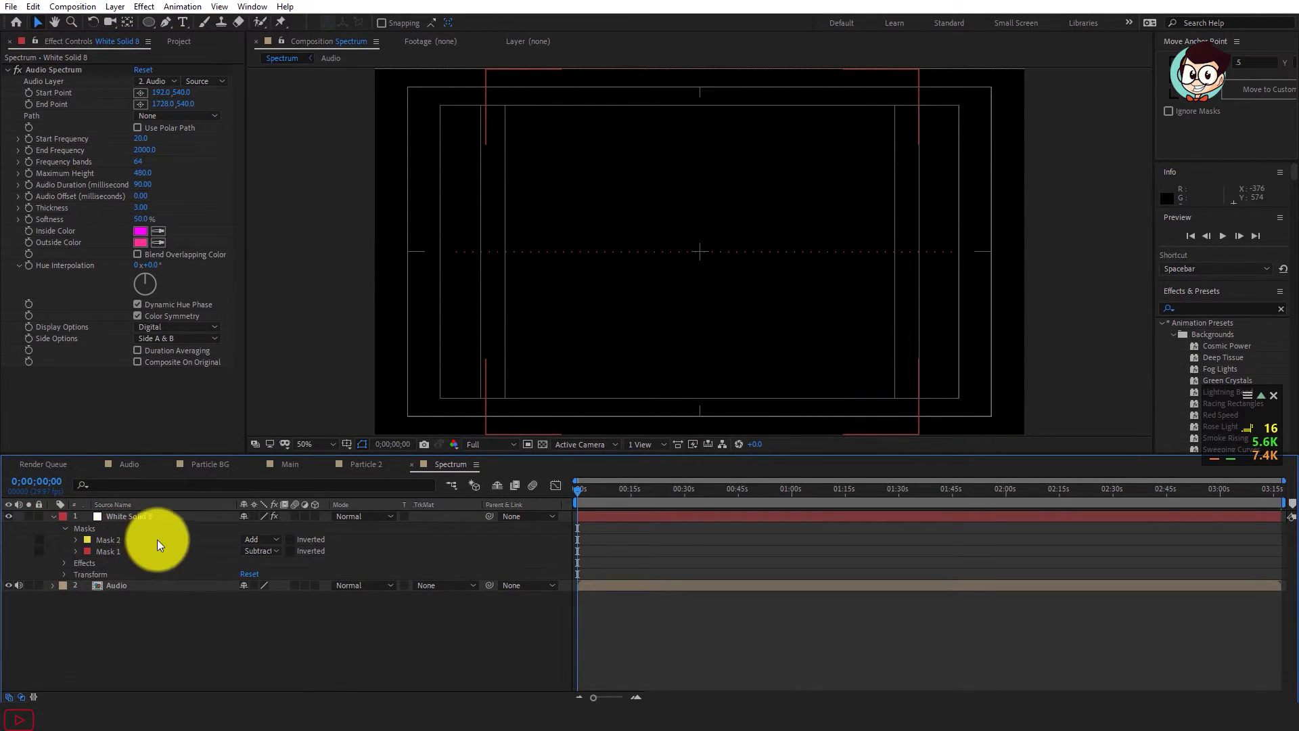
pyautogui.click(108, 546)
pyautogui.click(266, 551)
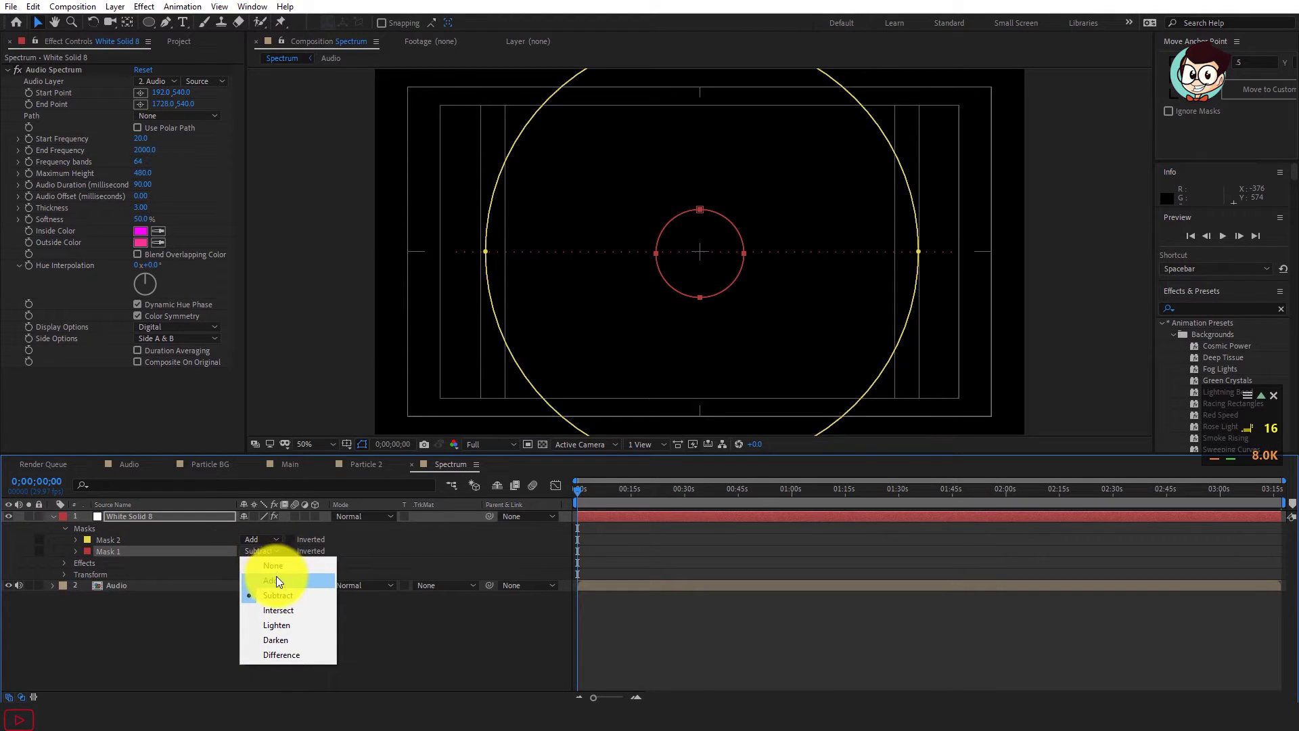
pyautogui.click(274, 579)
pyautogui.moveTo(153, 542); pyautogui.dragTo(129, 554)
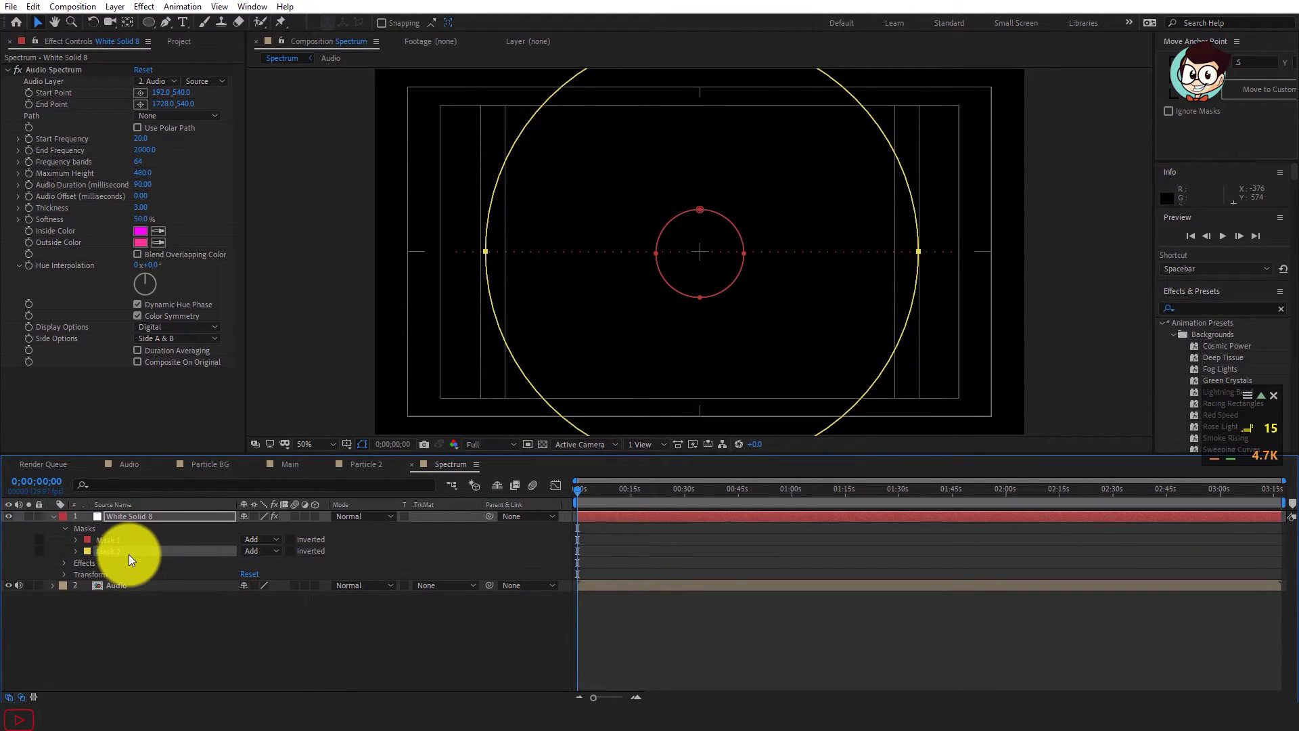
pyautogui.click(53, 516)
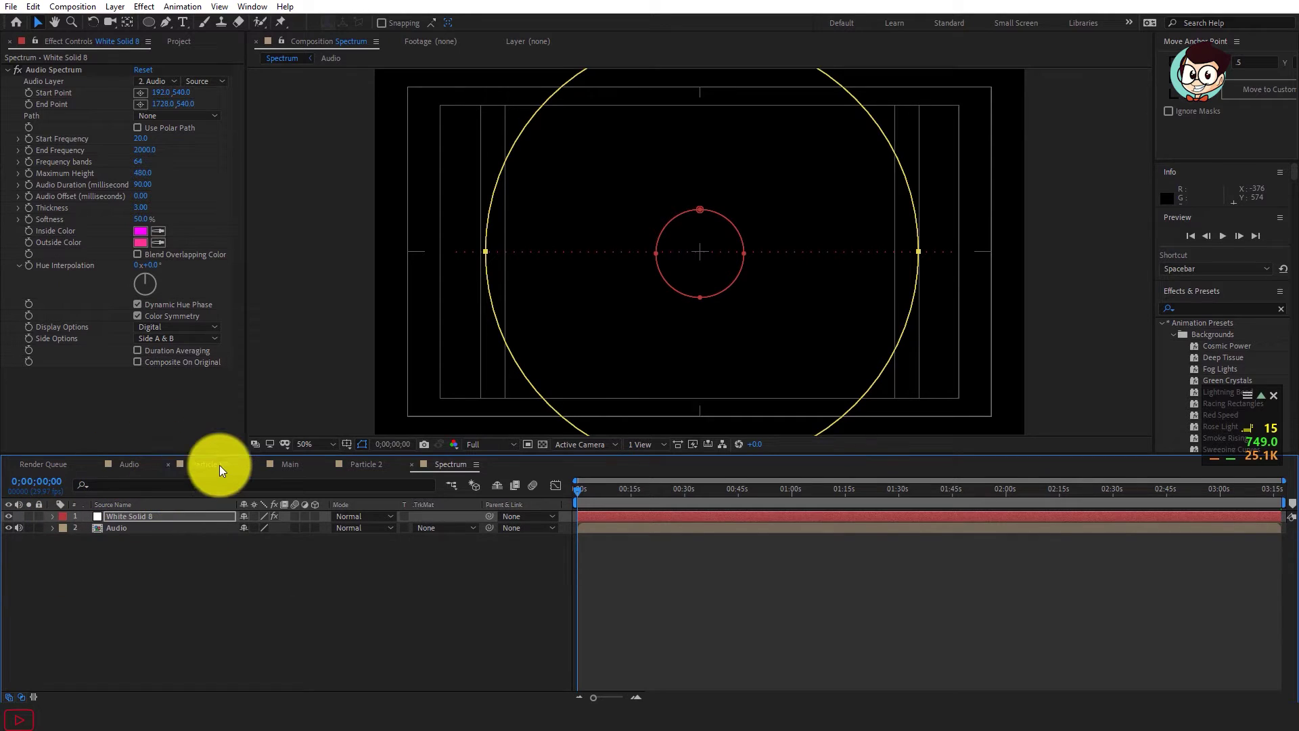
pyautogui.click(369, 465)
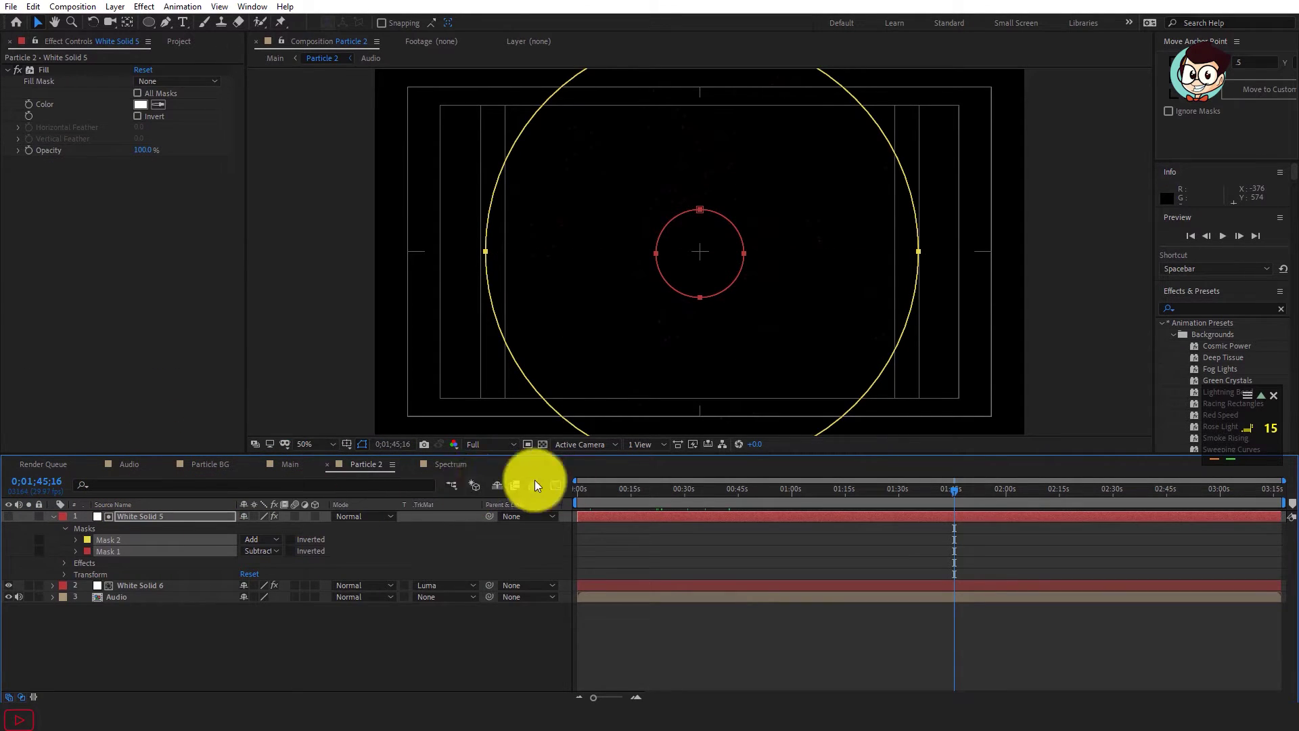
pyautogui.click(445, 465)
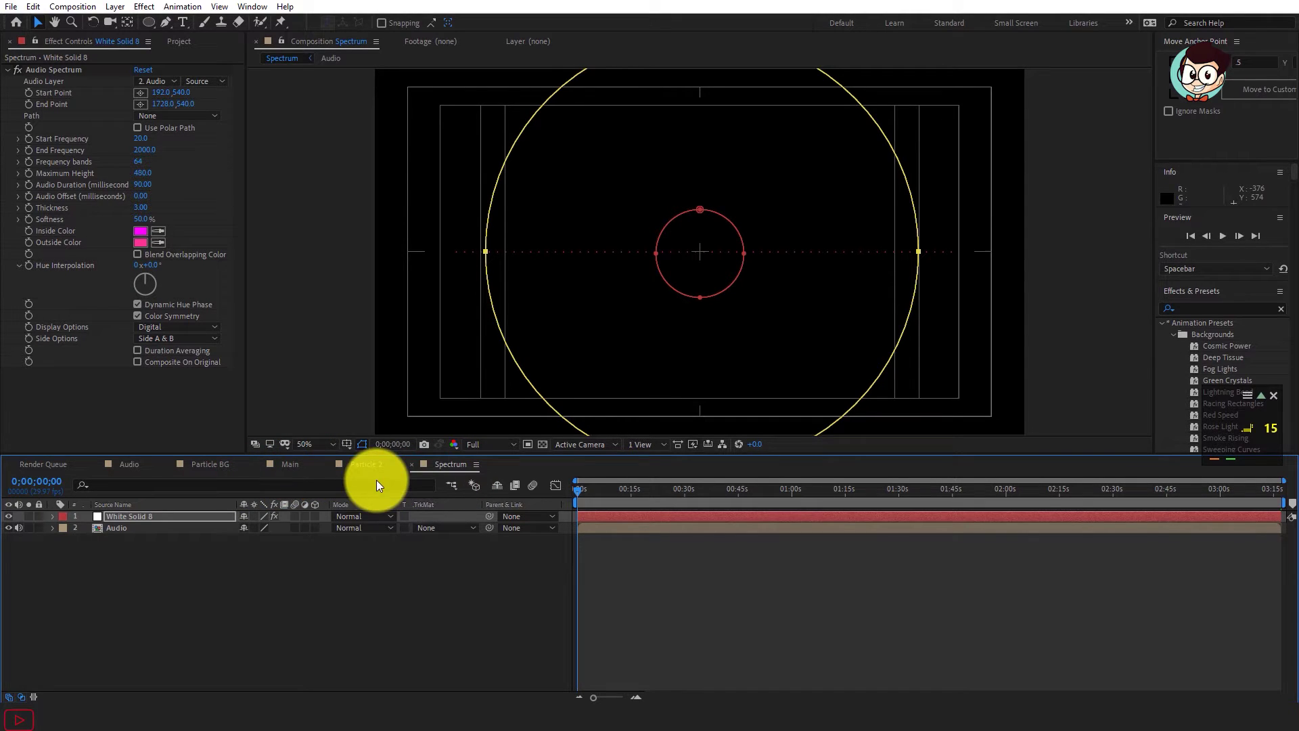
# Step: Set the Audio Spectrum Path to Mask 1
pyautogui.click(145, 116)
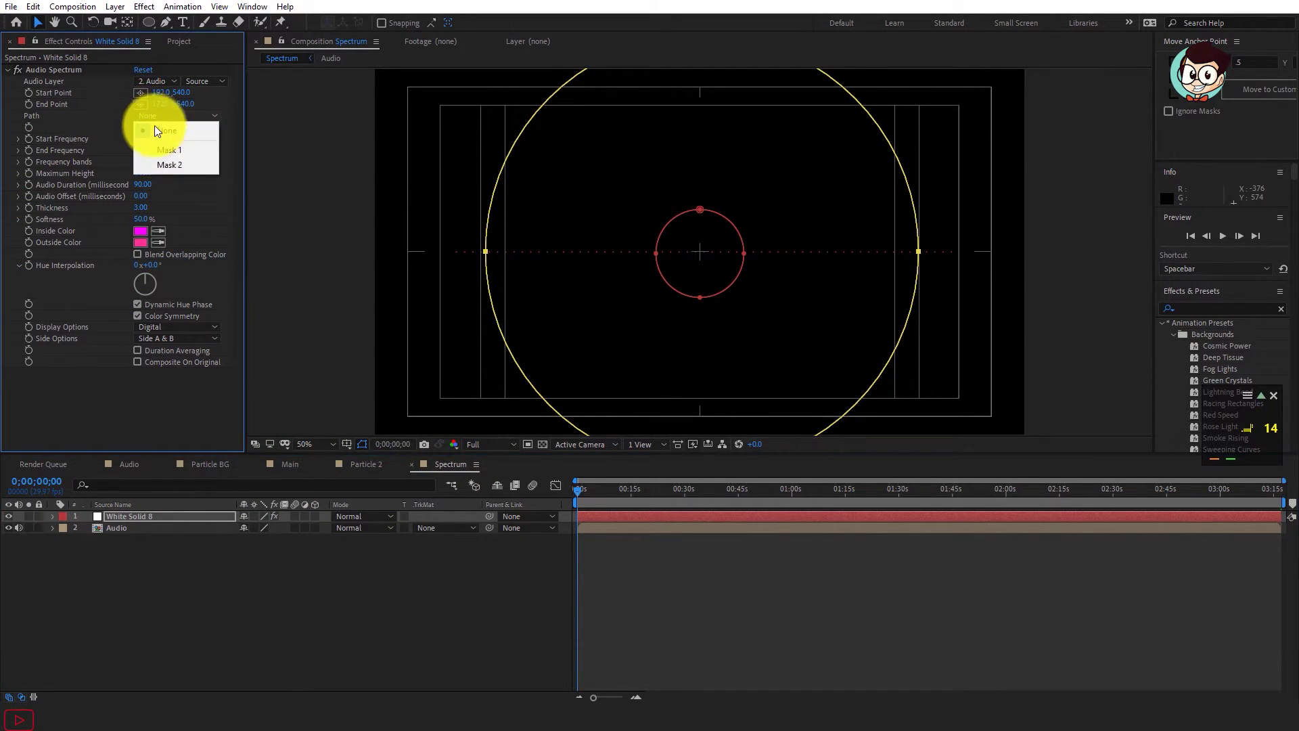
pyautogui.click(197, 150)
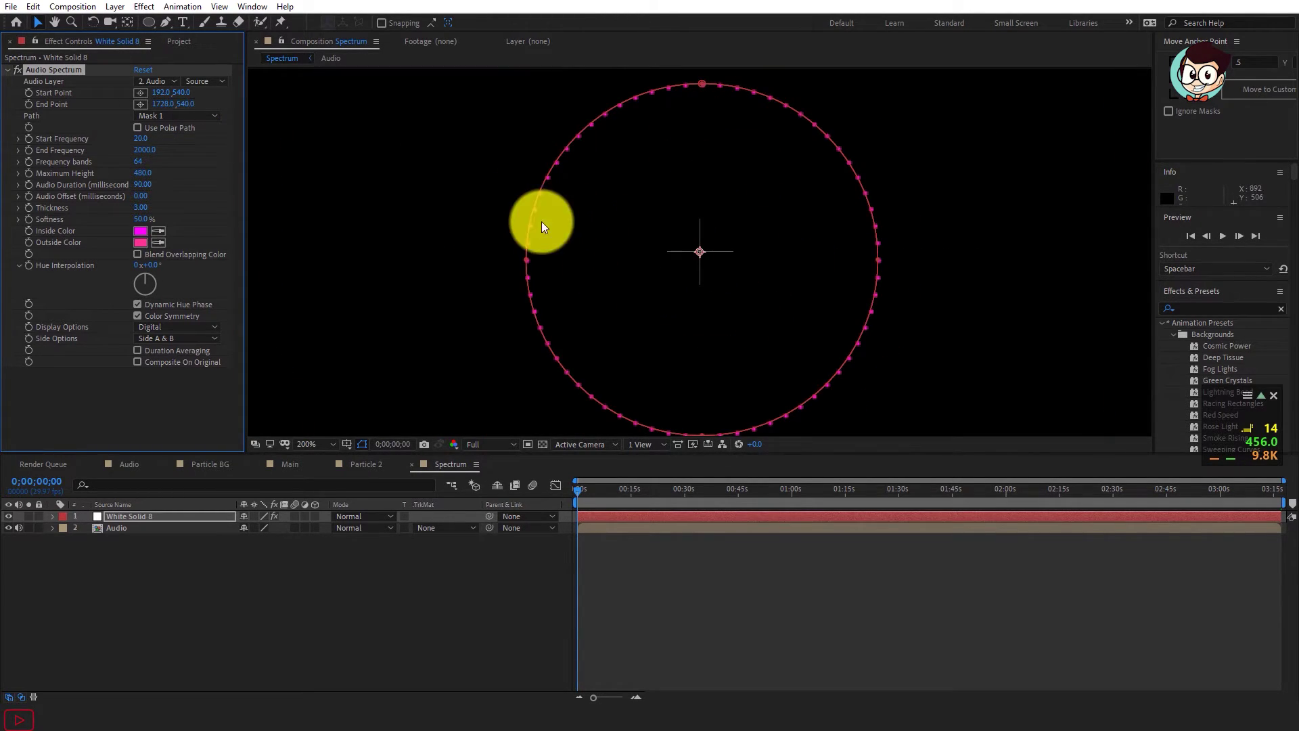
pyautogui.scroll(-2, 731, 263)
pyautogui.scroll(2, 731, 263)
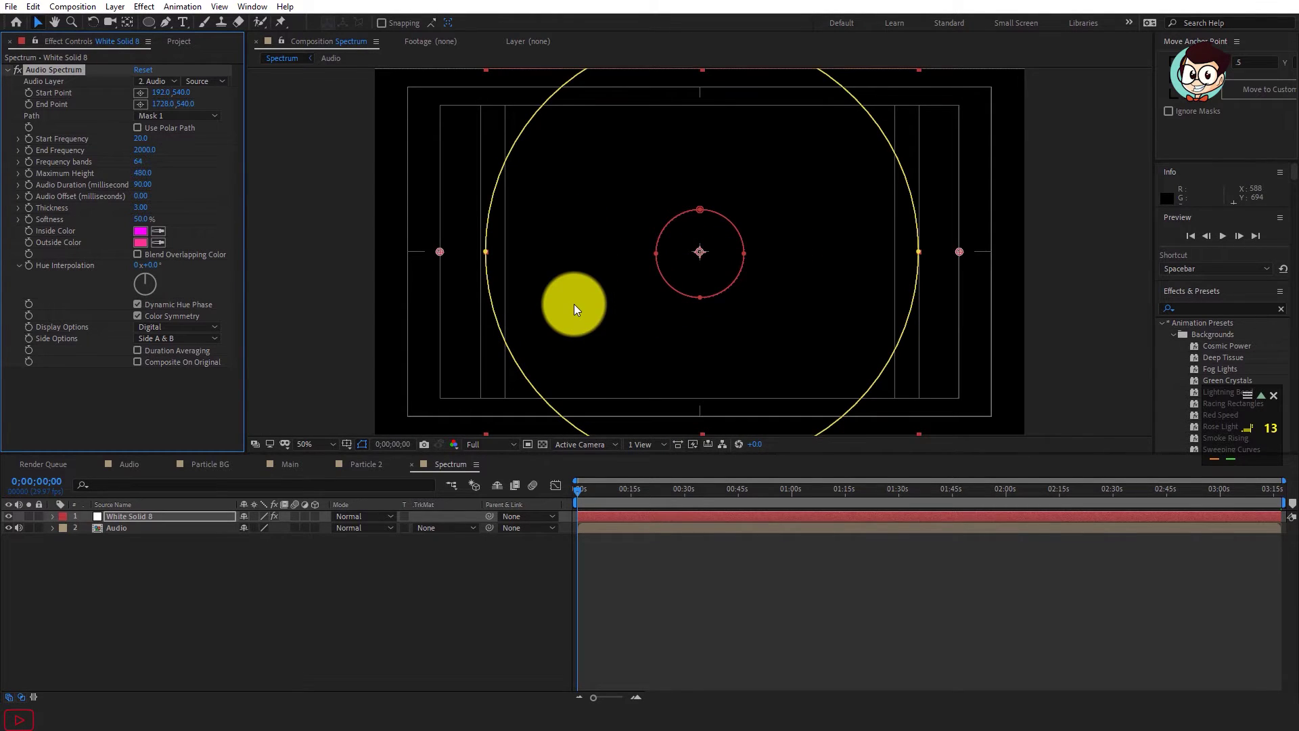
# Step: Set End Frequency 1000, 100 frequency bands and Maximum Height 1500, then preview at 0;00;45;19
pyautogui.click(140, 138)
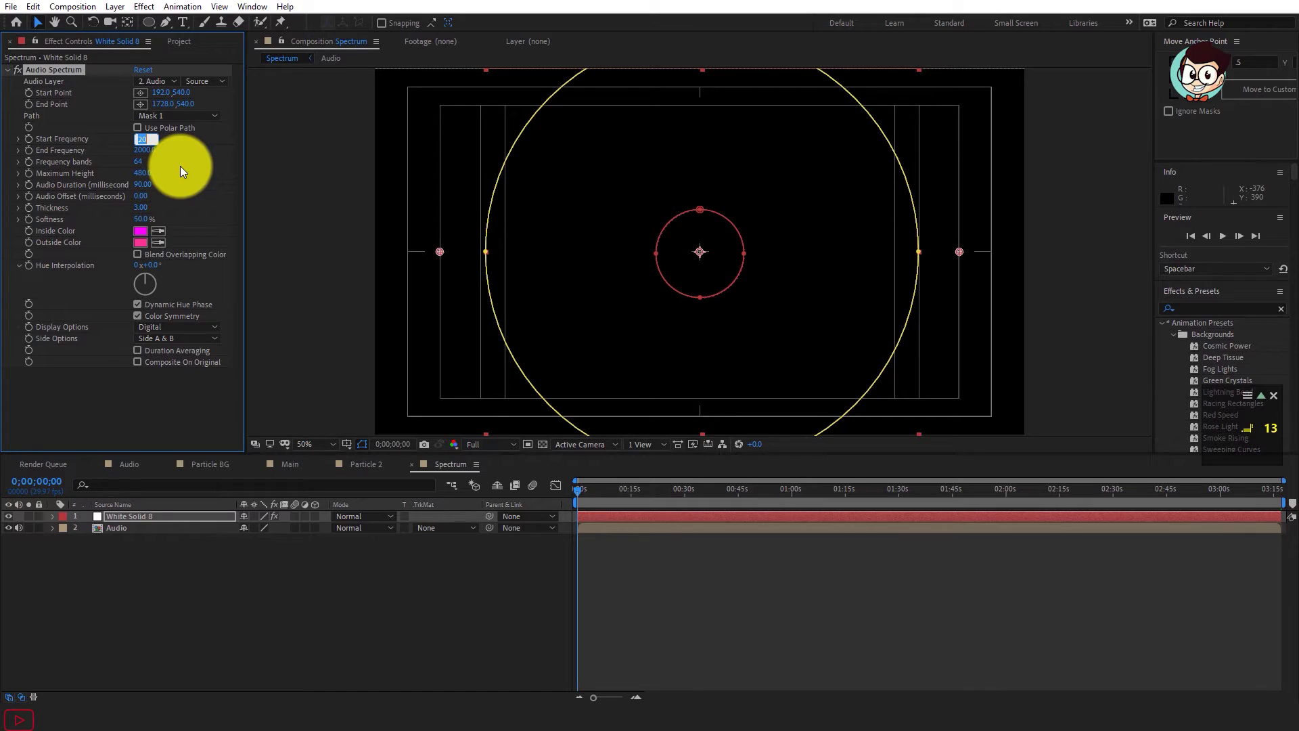
pyautogui.click(143, 151)
pyautogui.write('1')
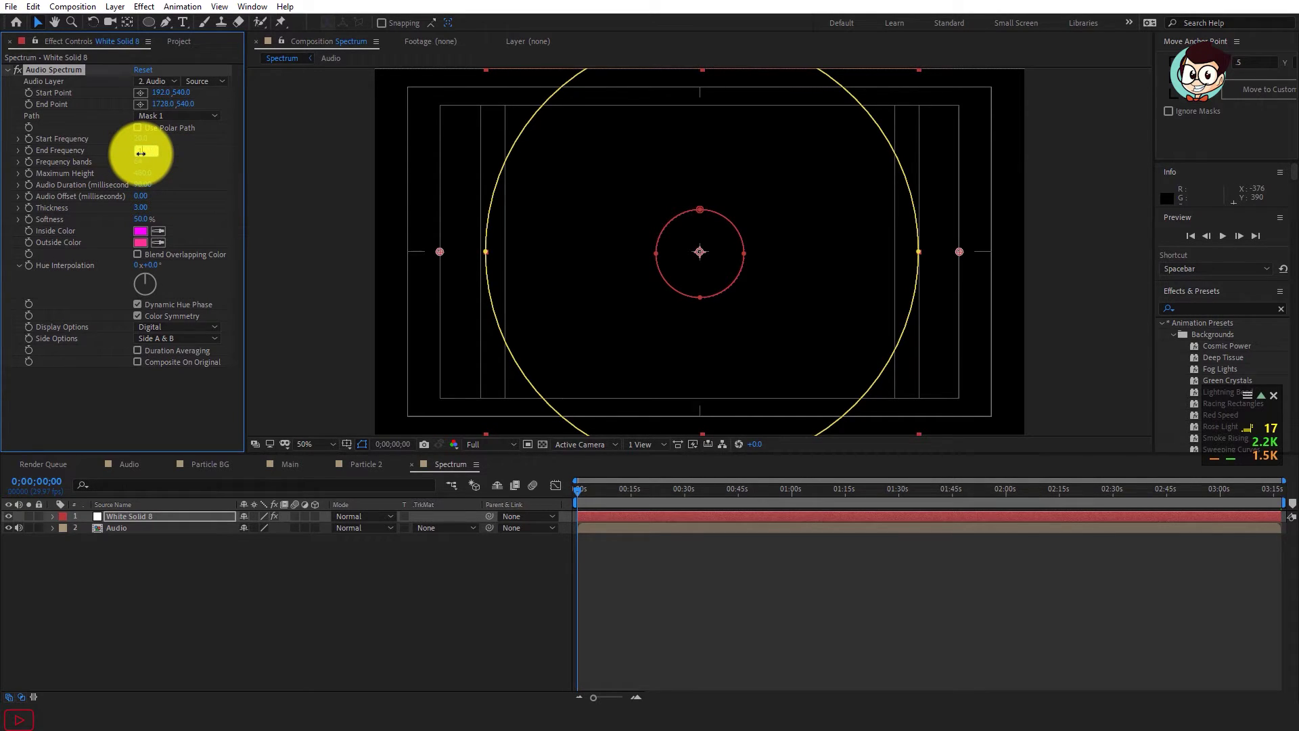
pyautogui.write('000')
pyautogui.press('Return')
pyautogui.click(141, 162)
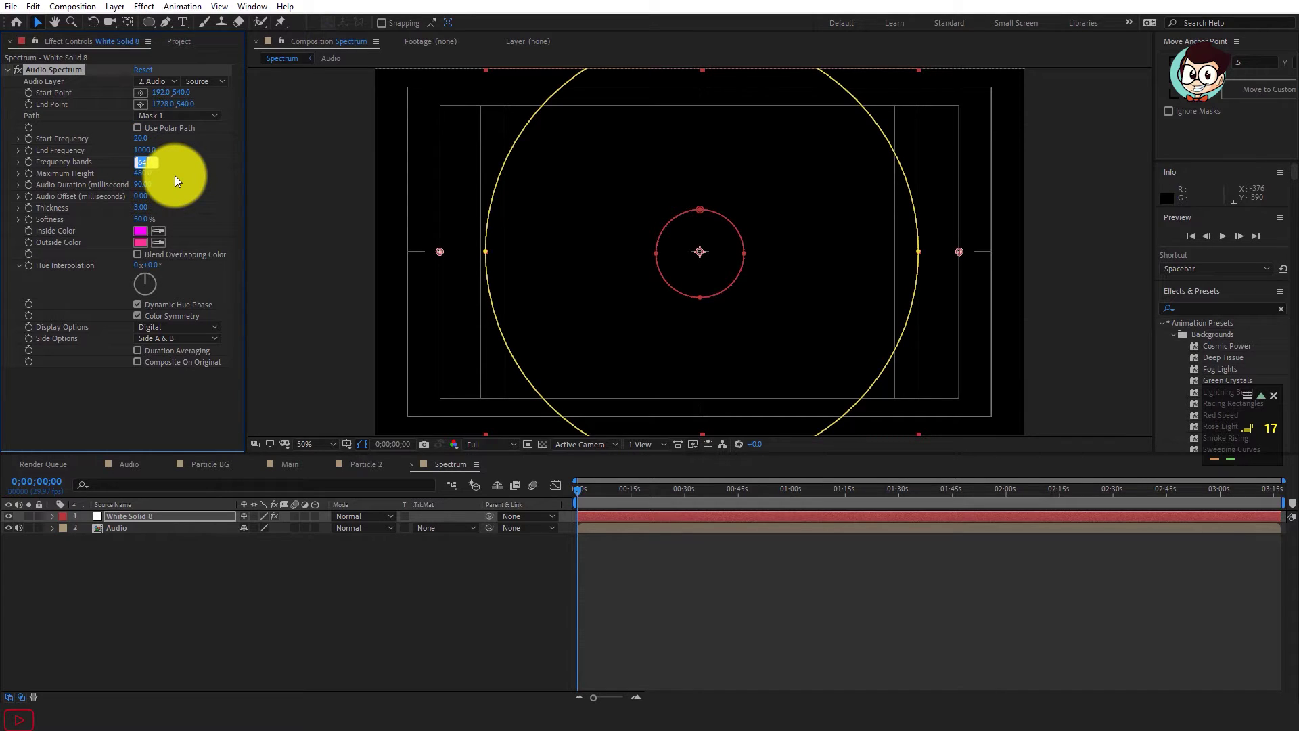
pyautogui.write('00')
pyautogui.press('Return')
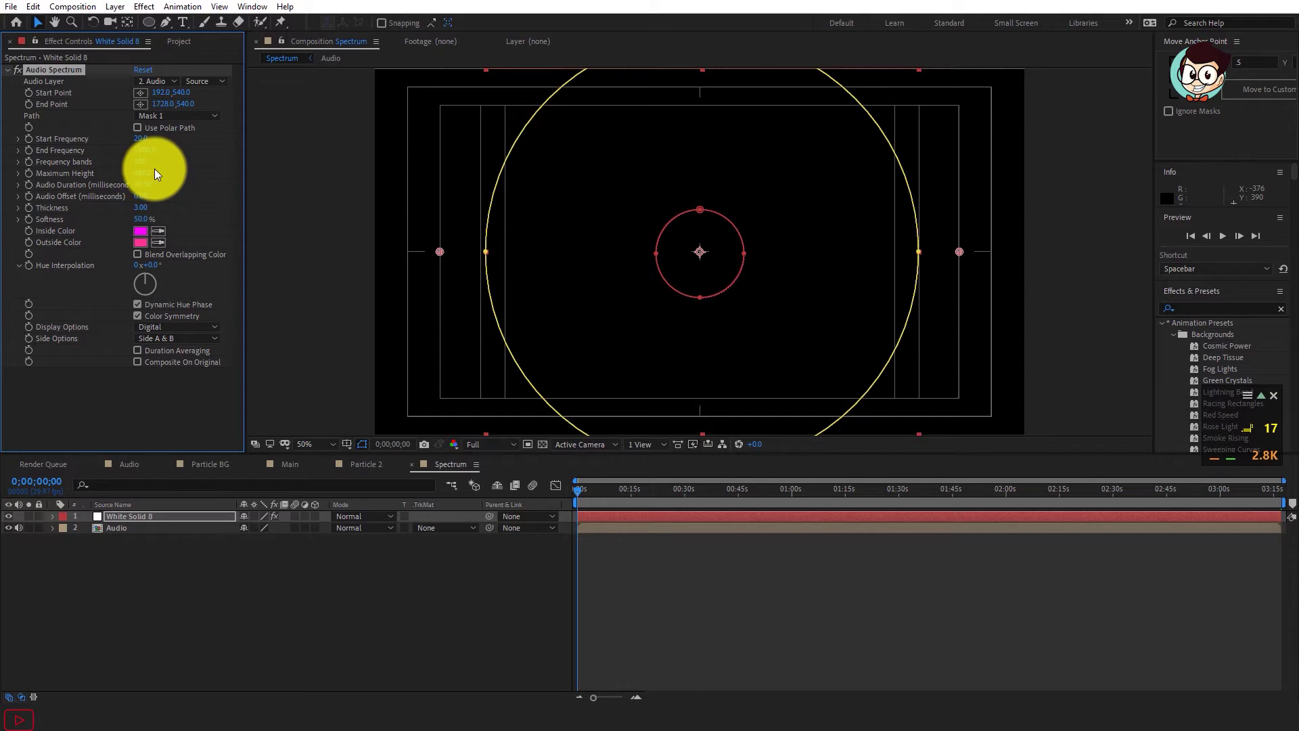
pyautogui.click(145, 174)
pyautogui.press('Return')
pyautogui.click(740, 492)
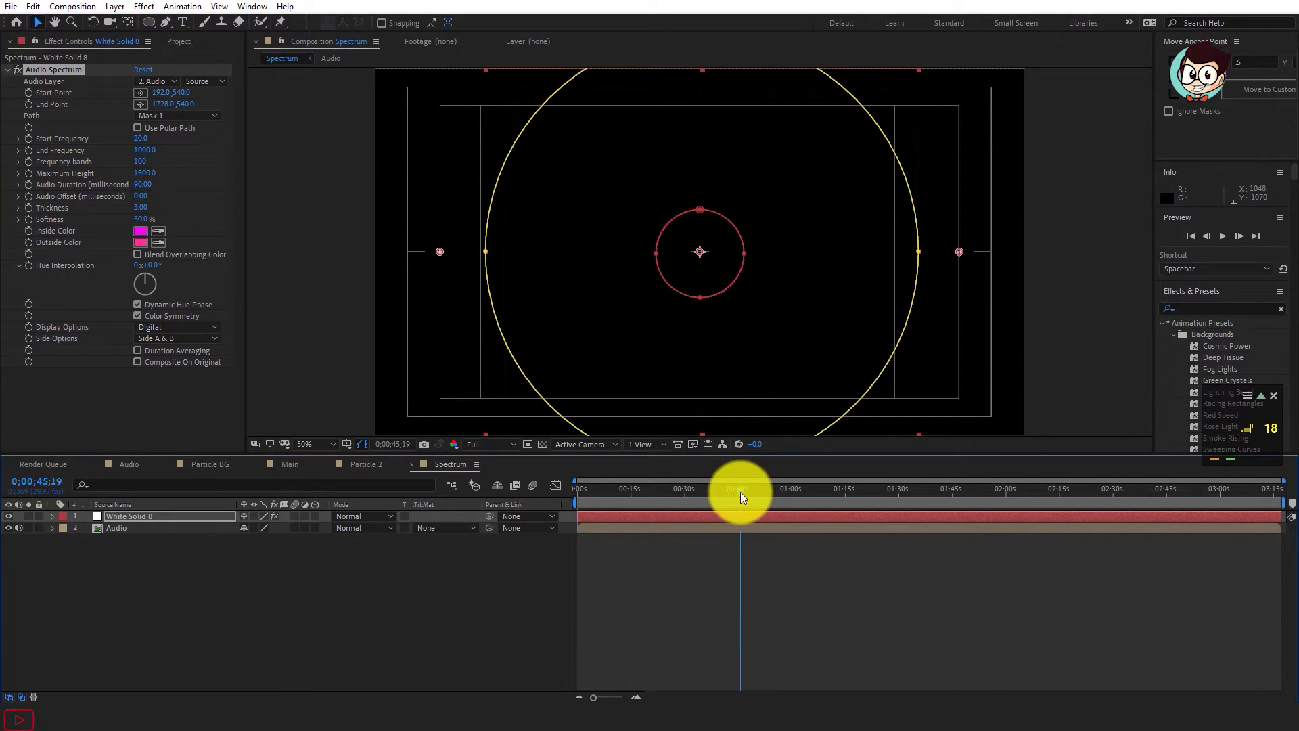
# Step: Set the spectrum's Audio Duration to 200 and Softness to 0%
pyautogui.click(137, 195)
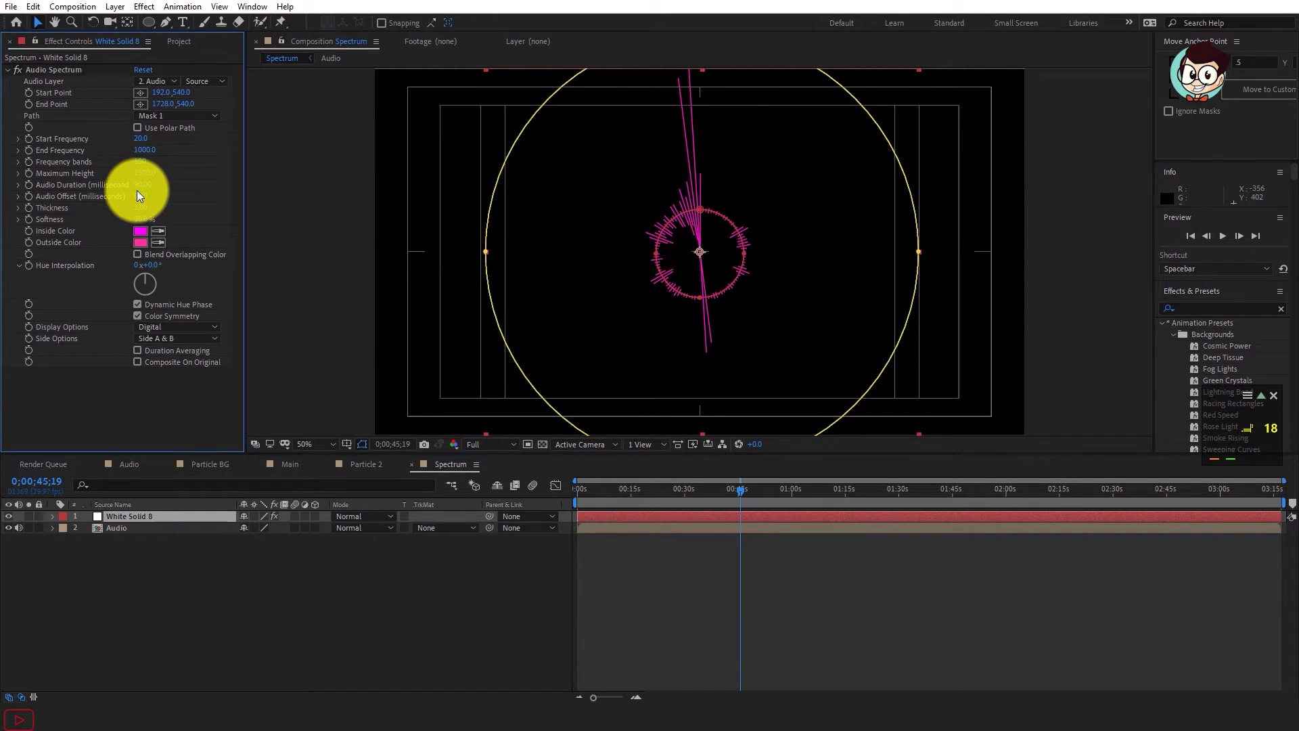
pyautogui.click(140, 185)
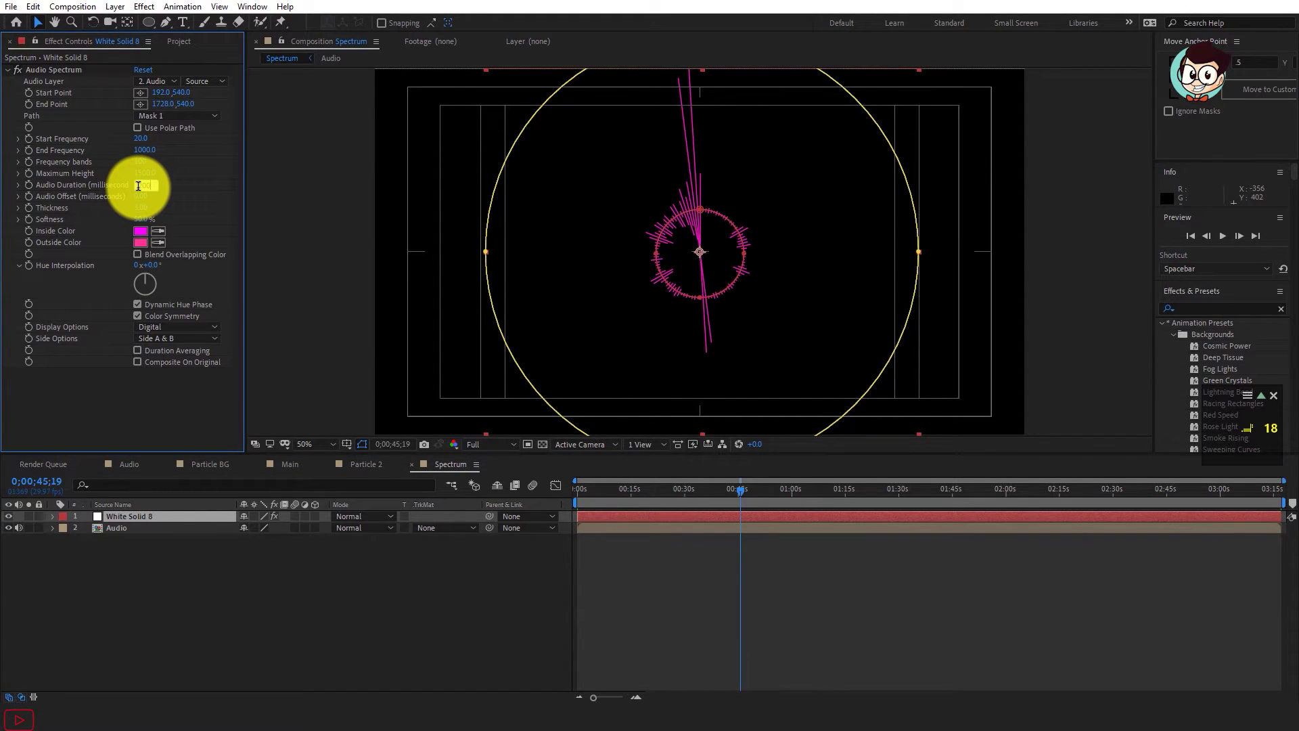
pyautogui.press('Return')
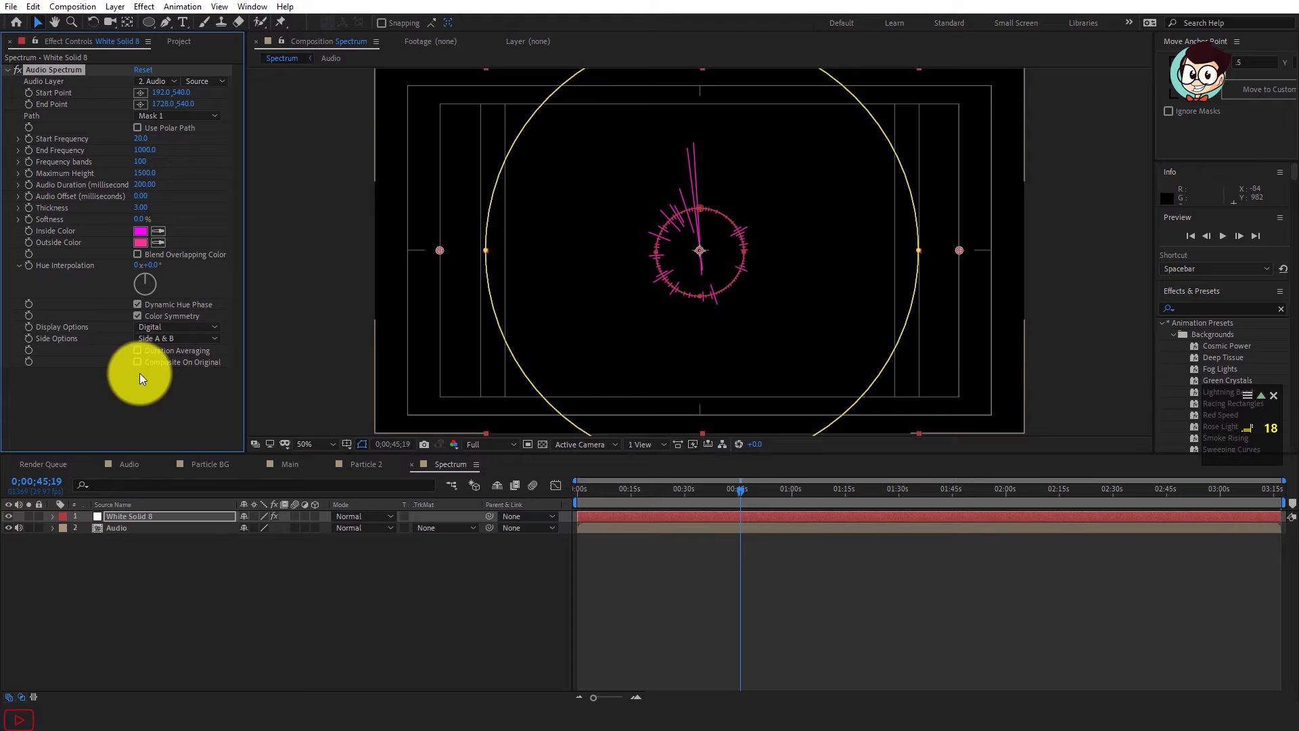
# Step: Scrub the Main comp to check the magenta burst, then return to Spectrum
pyautogui.click(349, 469)
pyautogui.click(290, 465)
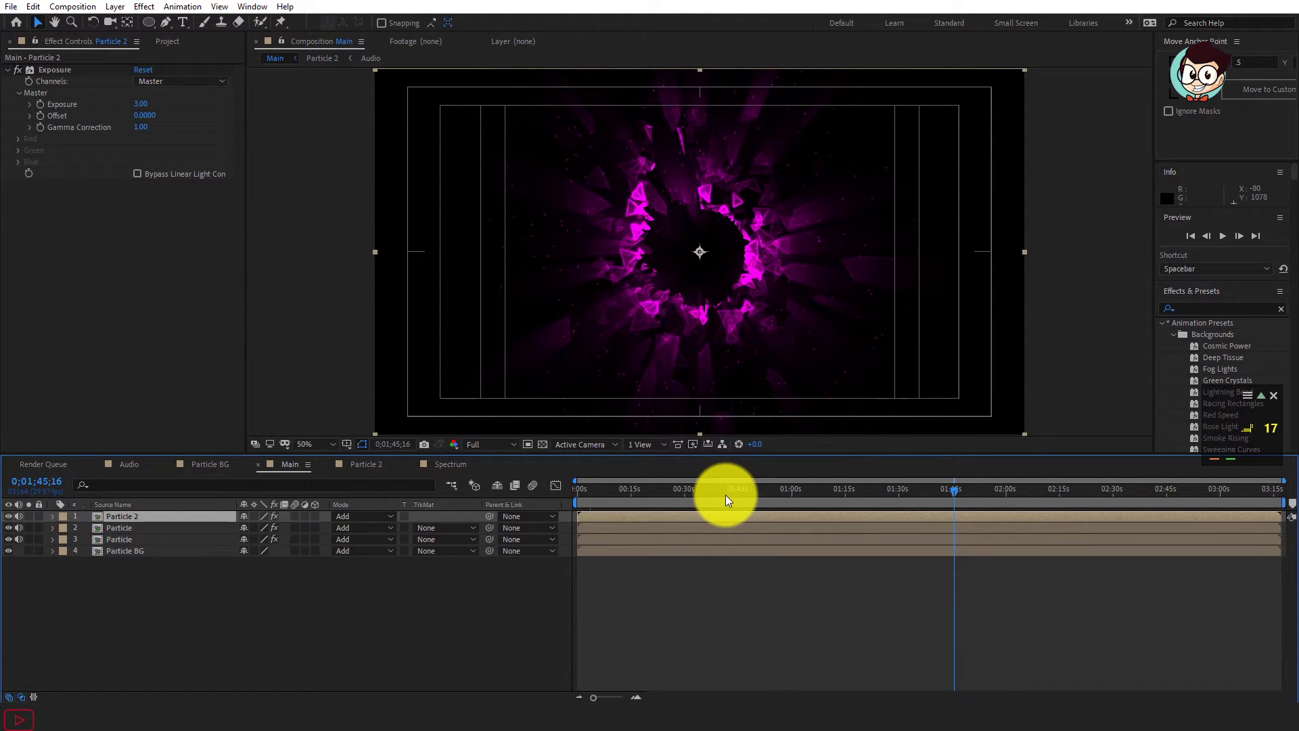
pyautogui.moveTo(725, 490); pyautogui.dragTo(876, 497)
pyautogui.click(443, 466)
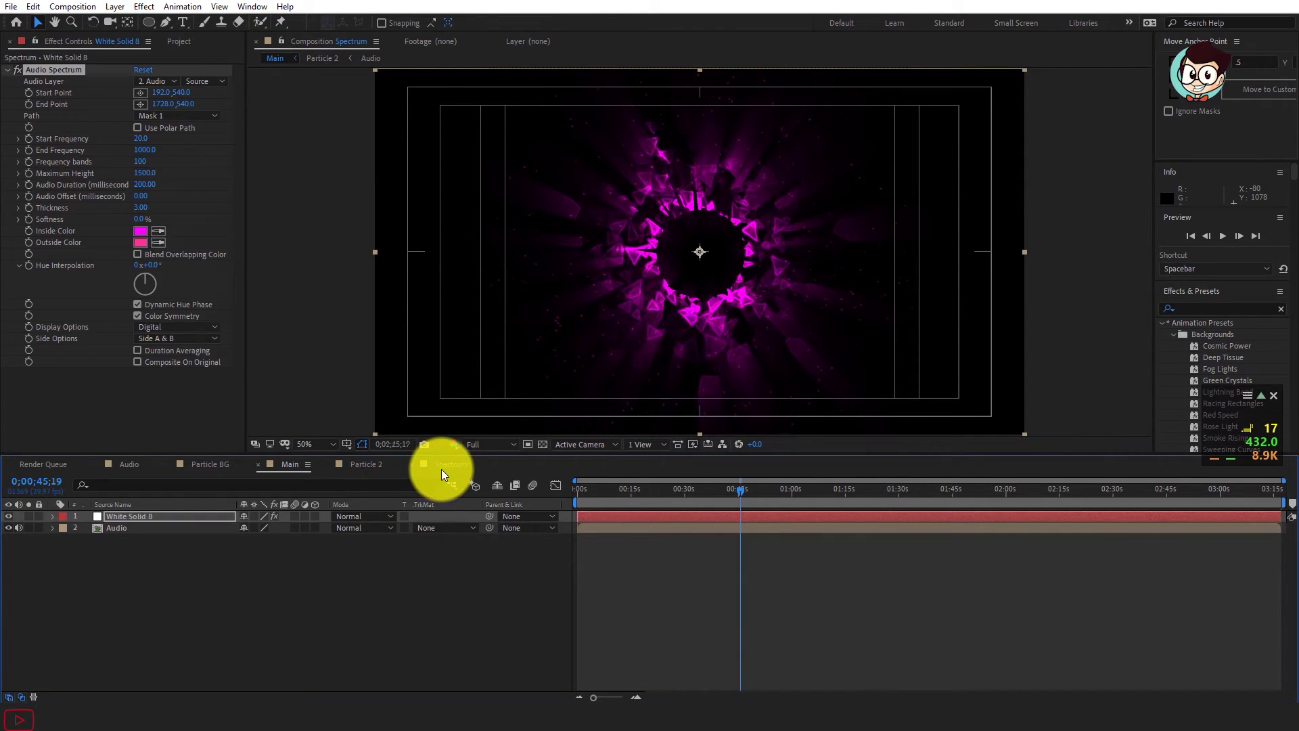
# Step: Keep the Inside and Outside Colors unchanged, disable Dynamic Hue Phase, and preview at about 1:47
pyautogui.click(135, 231)
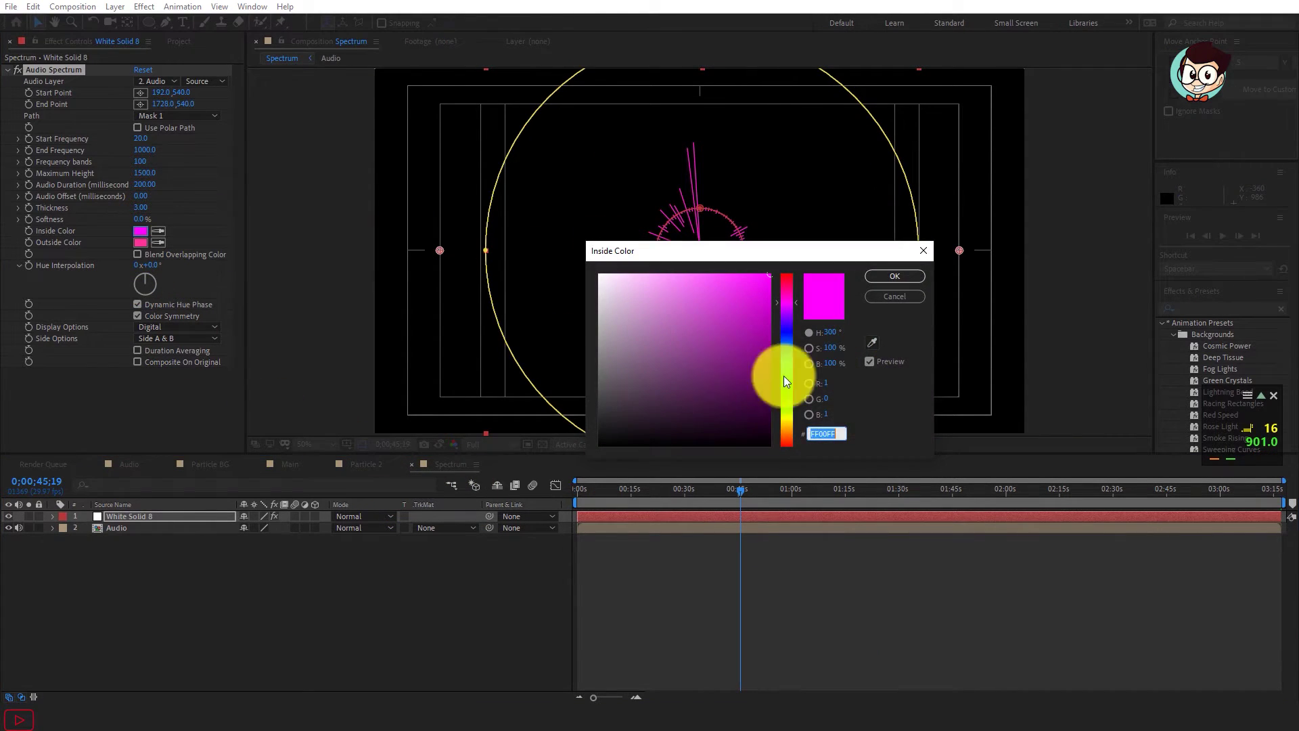
pyautogui.click(894, 297)
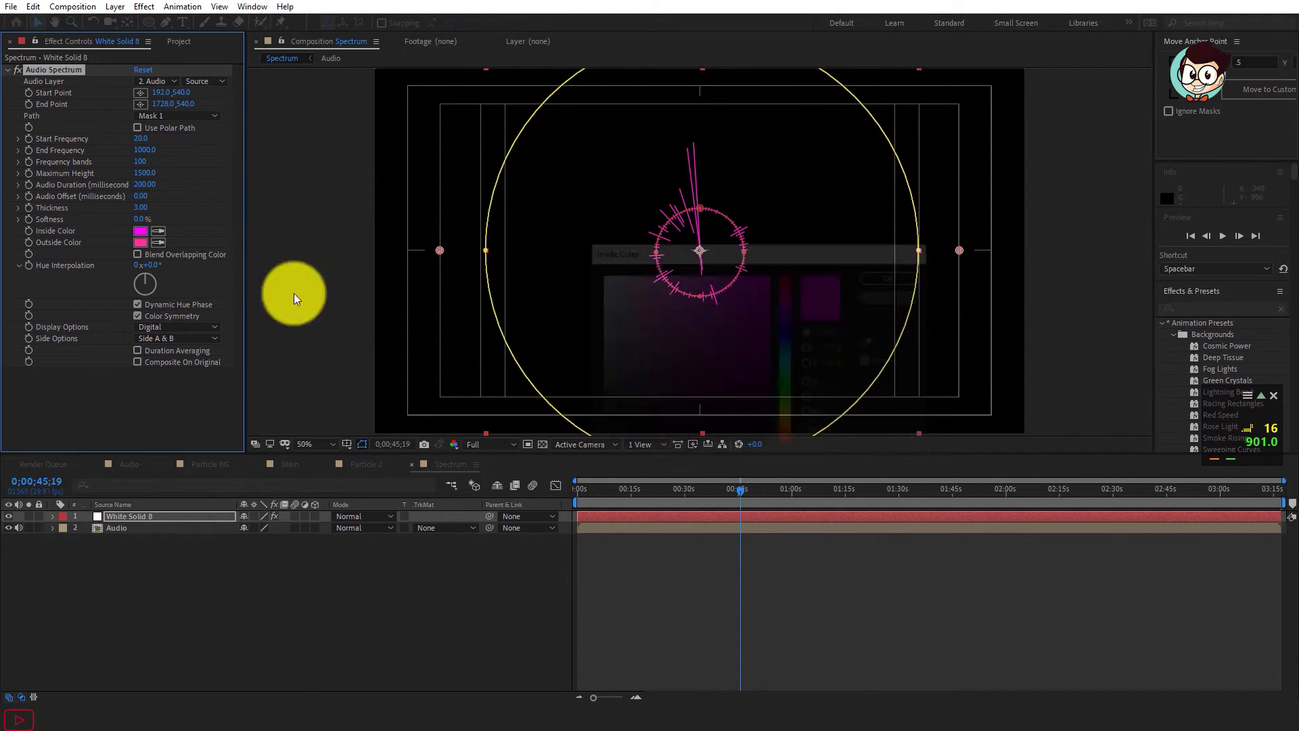
pyautogui.click(140, 242)
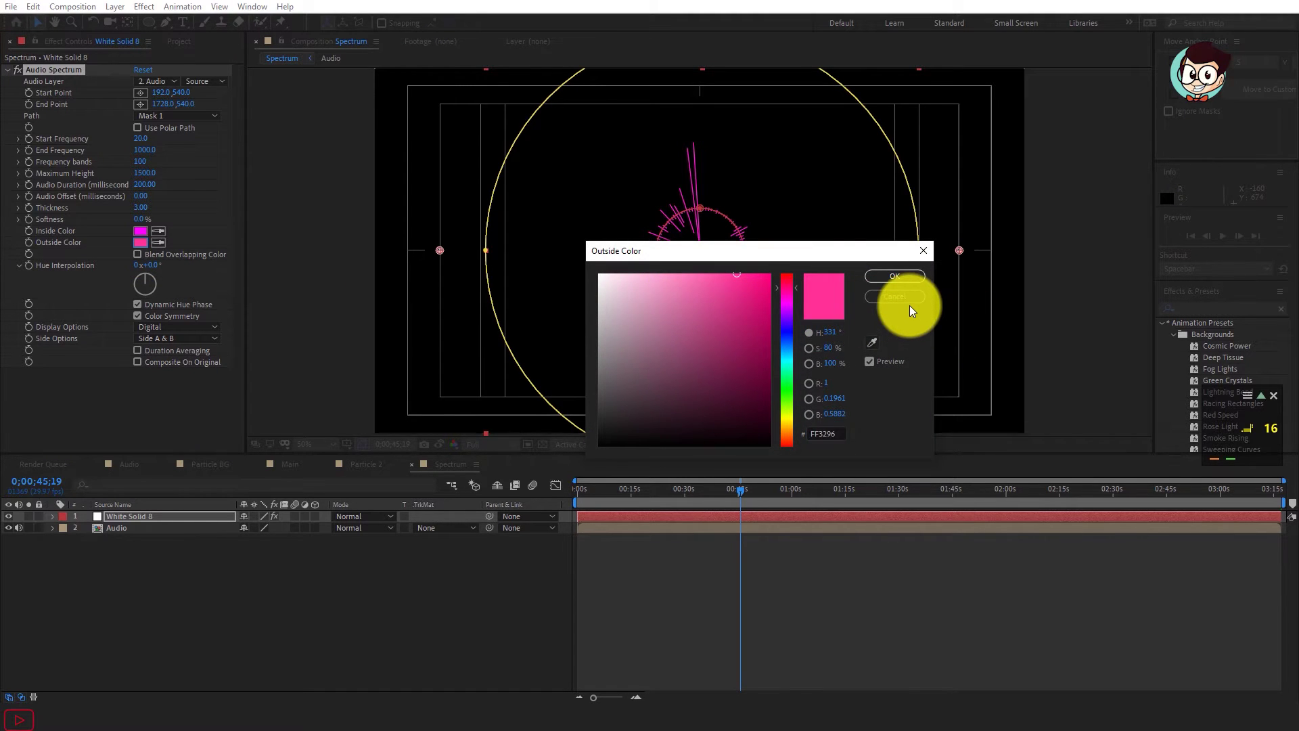
pyautogui.click(893, 297)
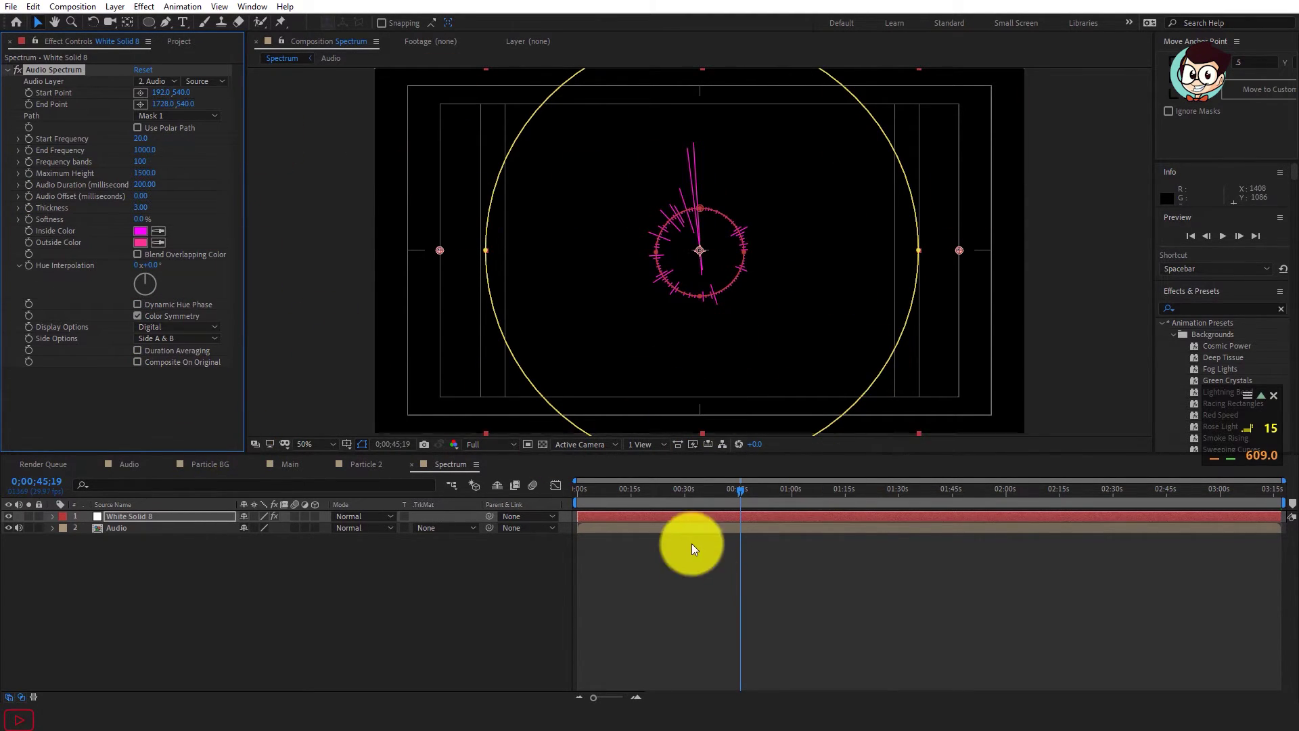
pyautogui.click(614, 482)
pyautogui.moveTo(600, 493); pyautogui.dragTo(961, 488)
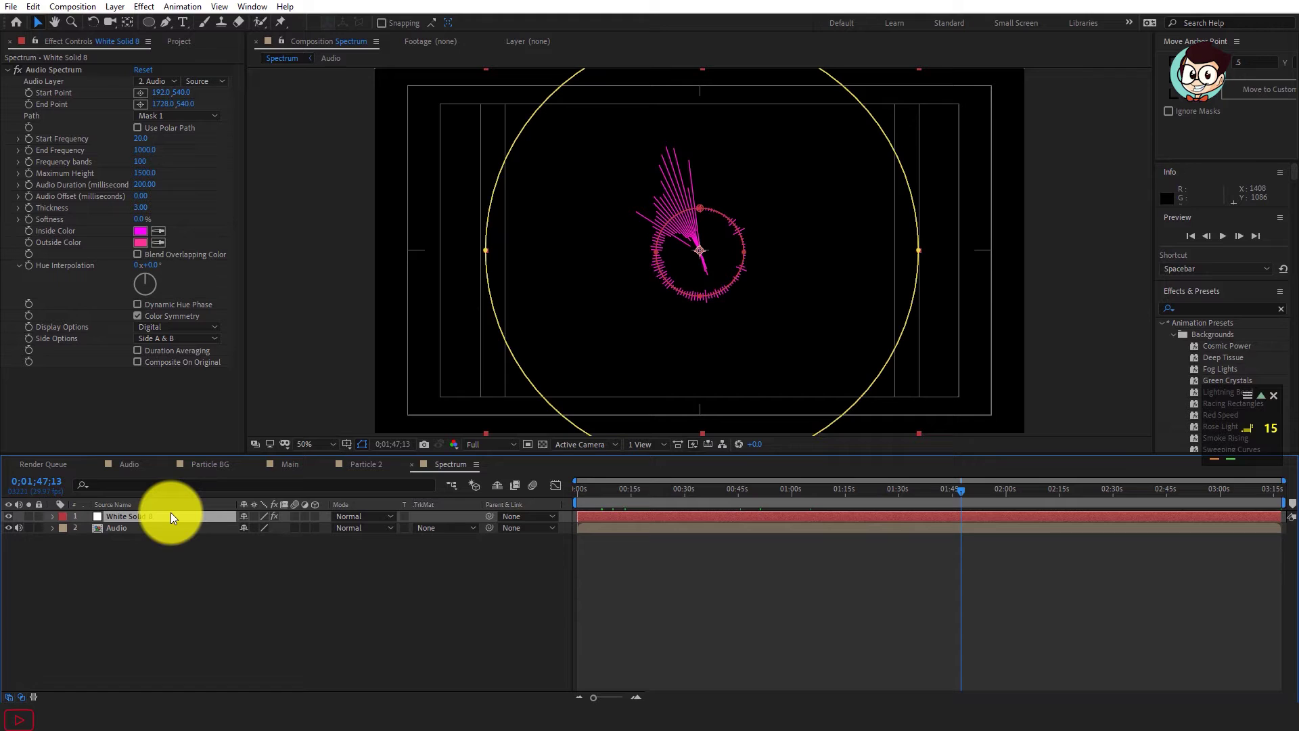
# Step: Apply the Exposure effect to White Solid 8 and save the project
pyautogui.hotkey('ctrl', 'space')
pyautogui.write('Expo')
pyautogui.press('Return')
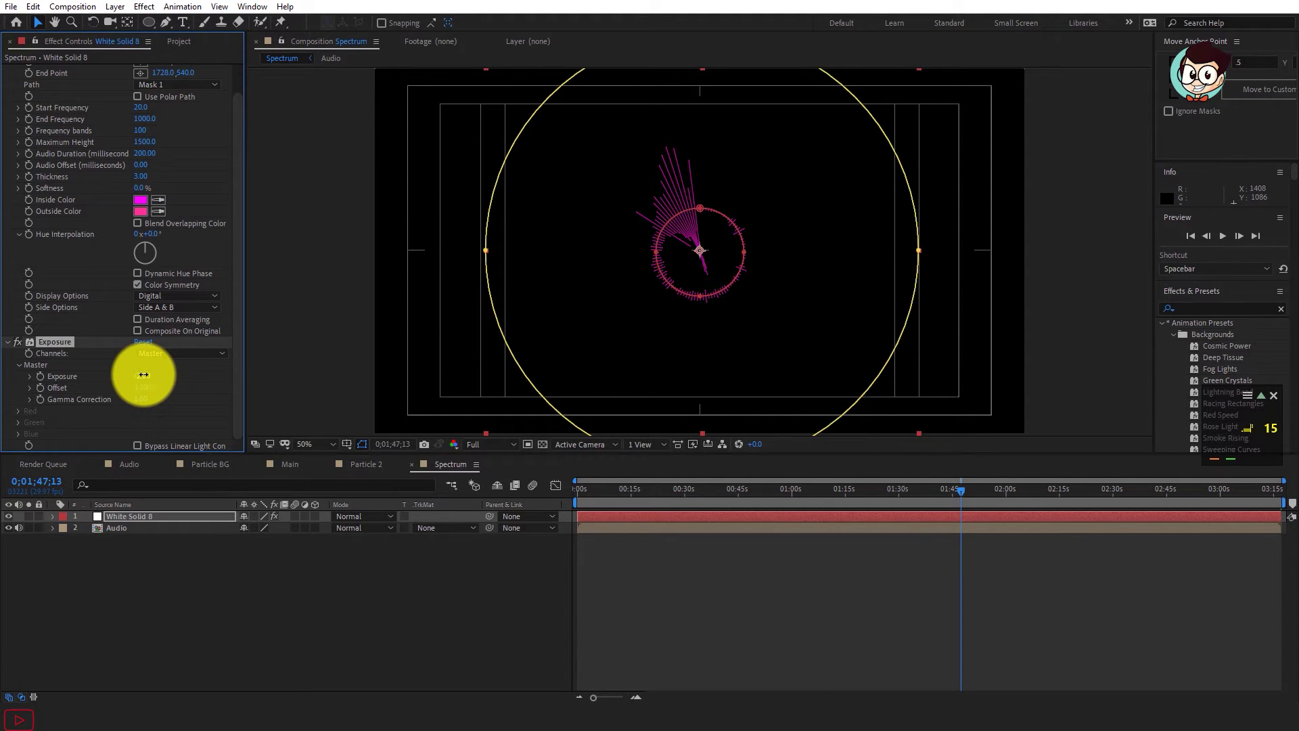
pyautogui.hotkey('ctrl', 's')
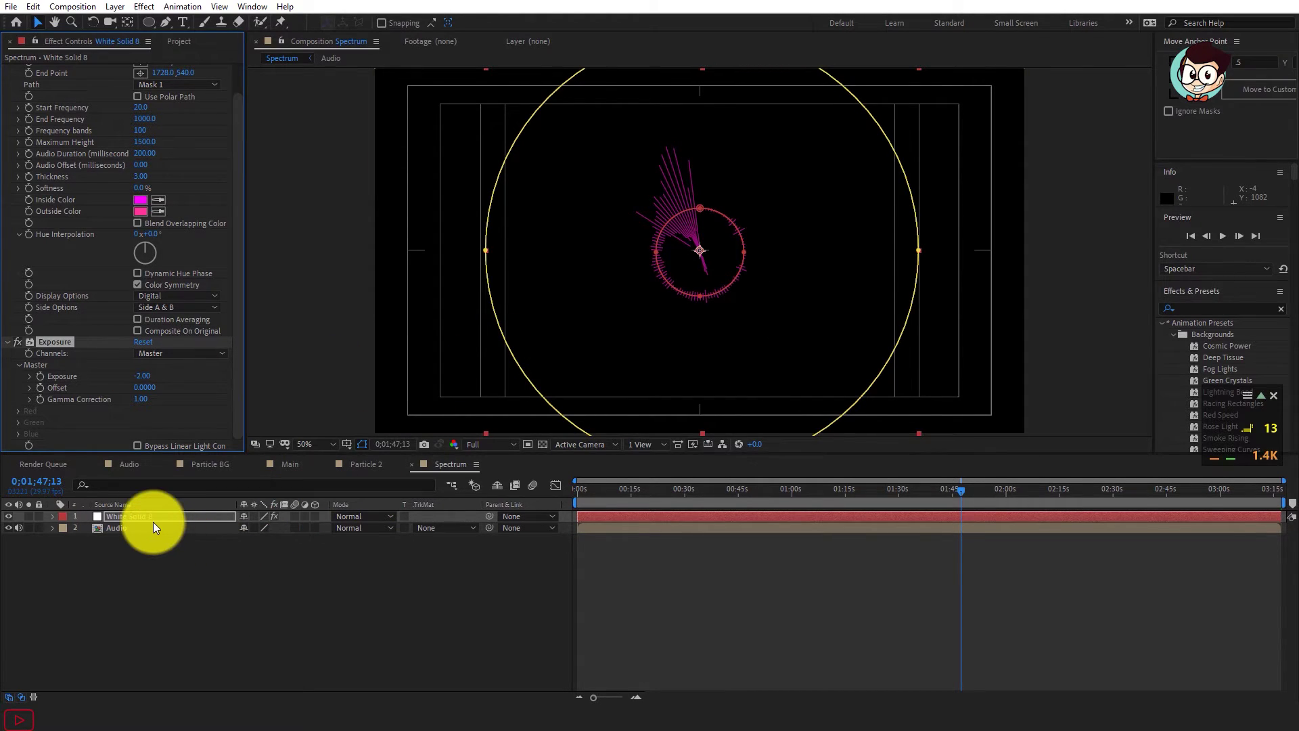
pyautogui.press('Return')
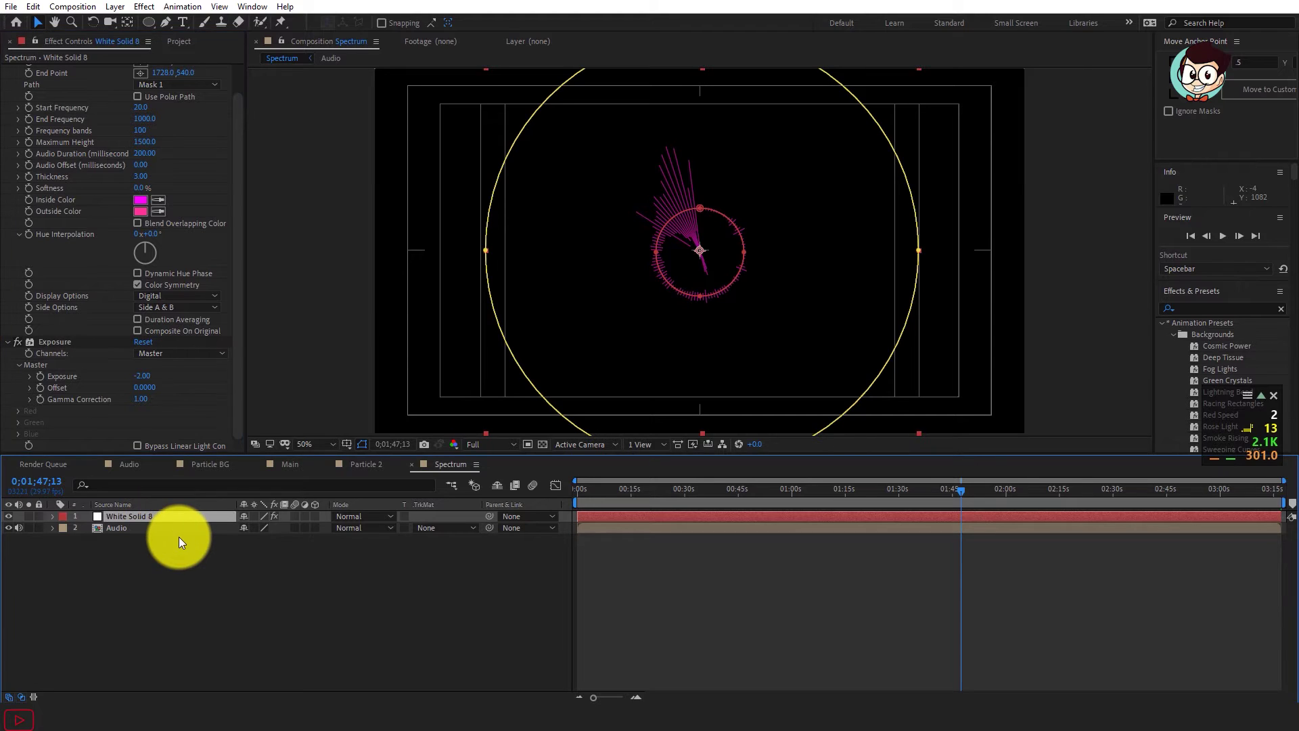
# Step: Duplicate the spectrum layer and set the three copies' Side Options to Side A, Side B and Side A
pyautogui.hotkey('ctrl', 'd')
pyautogui.hotkey('ctrl', 'd')
pyautogui.hotkey('ctrl', 'd')
pyautogui.click(179, 539)
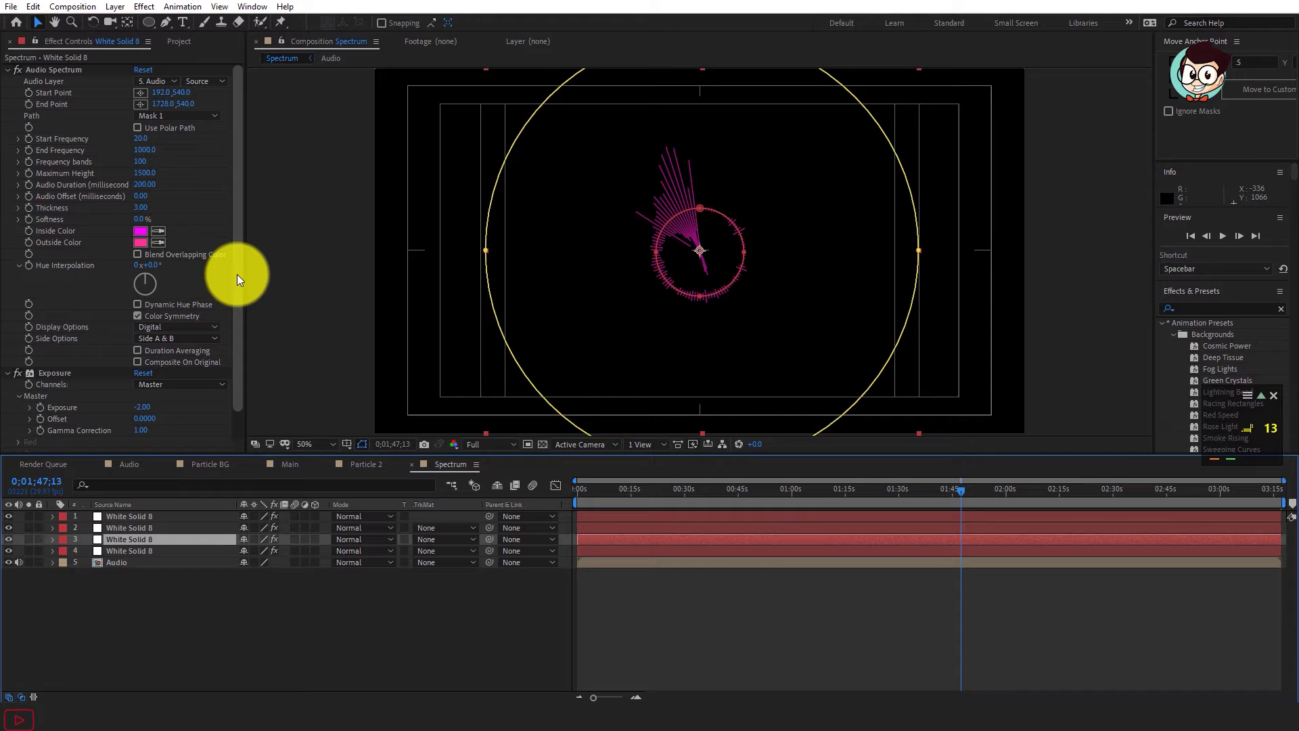
pyautogui.click(173, 340)
pyautogui.click(177, 354)
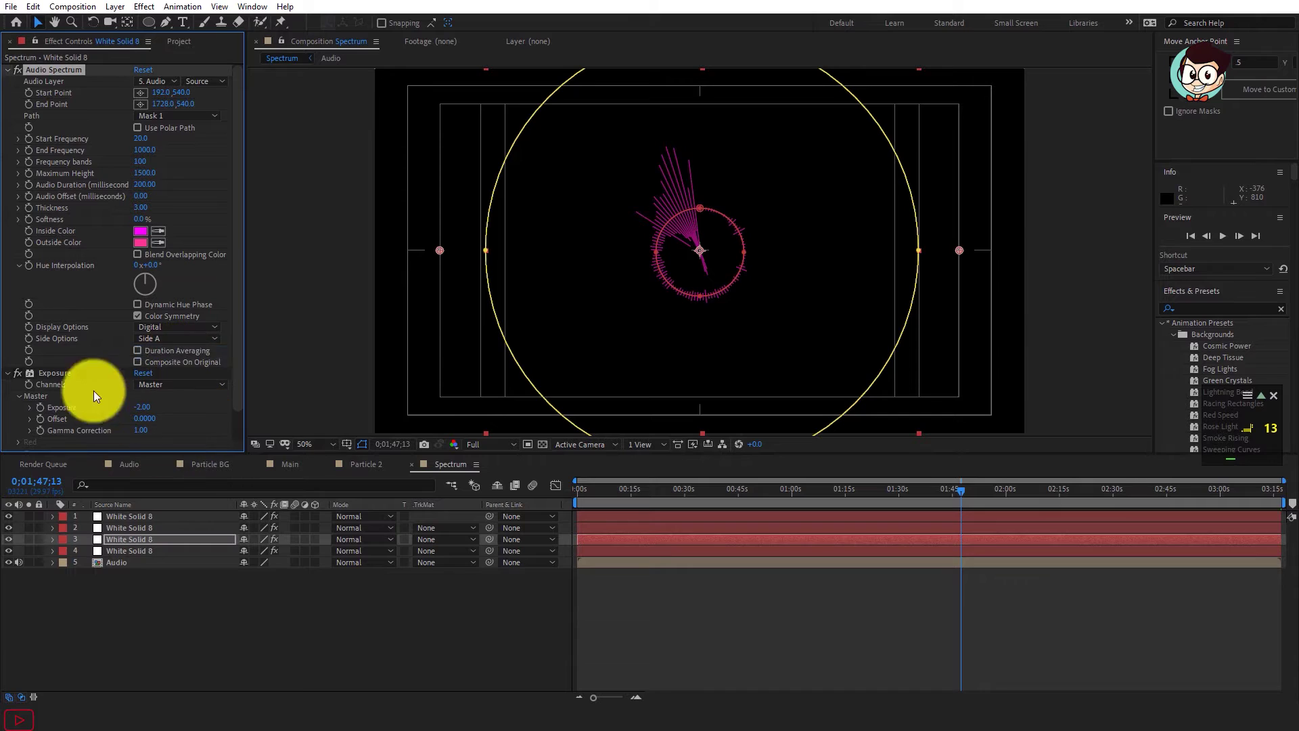
pyautogui.click(134, 527)
pyautogui.click(184, 339)
pyautogui.click(183, 384)
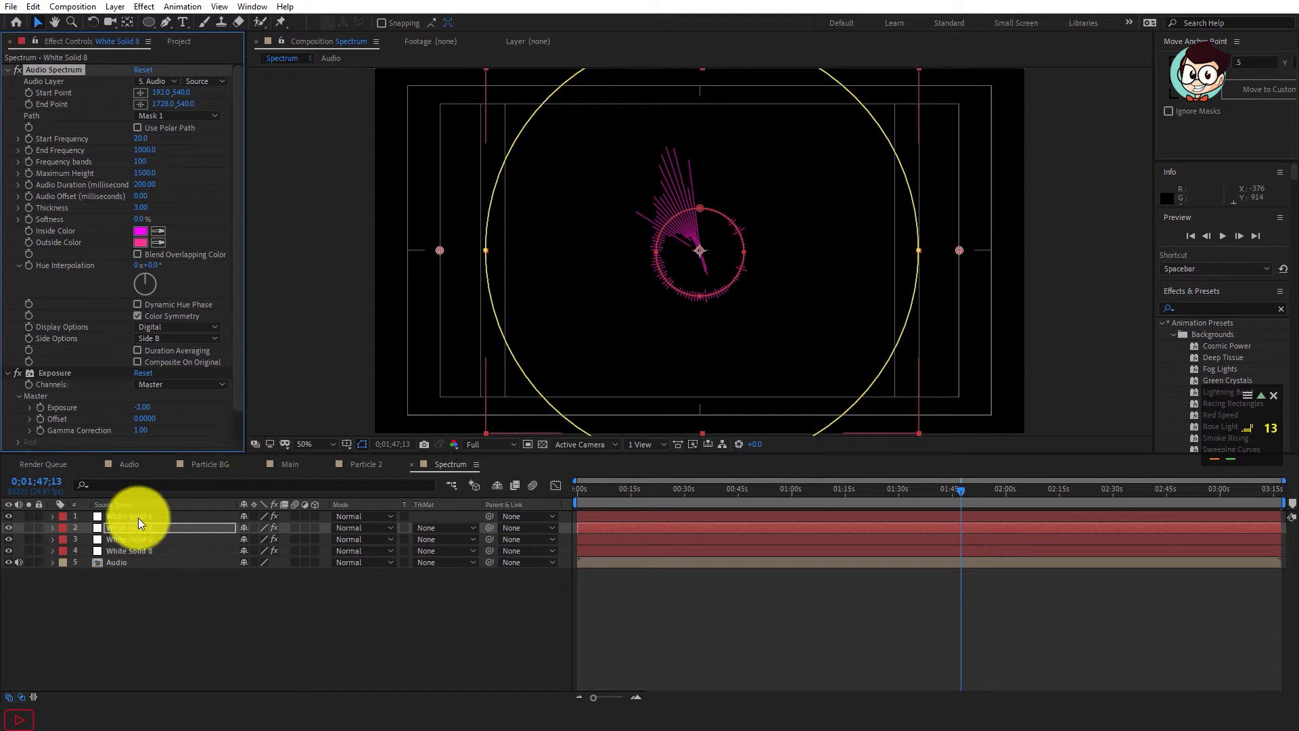
pyautogui.click(138, 516)
pyautogui.click(173, 339)
pyautogui.click(169, 348)
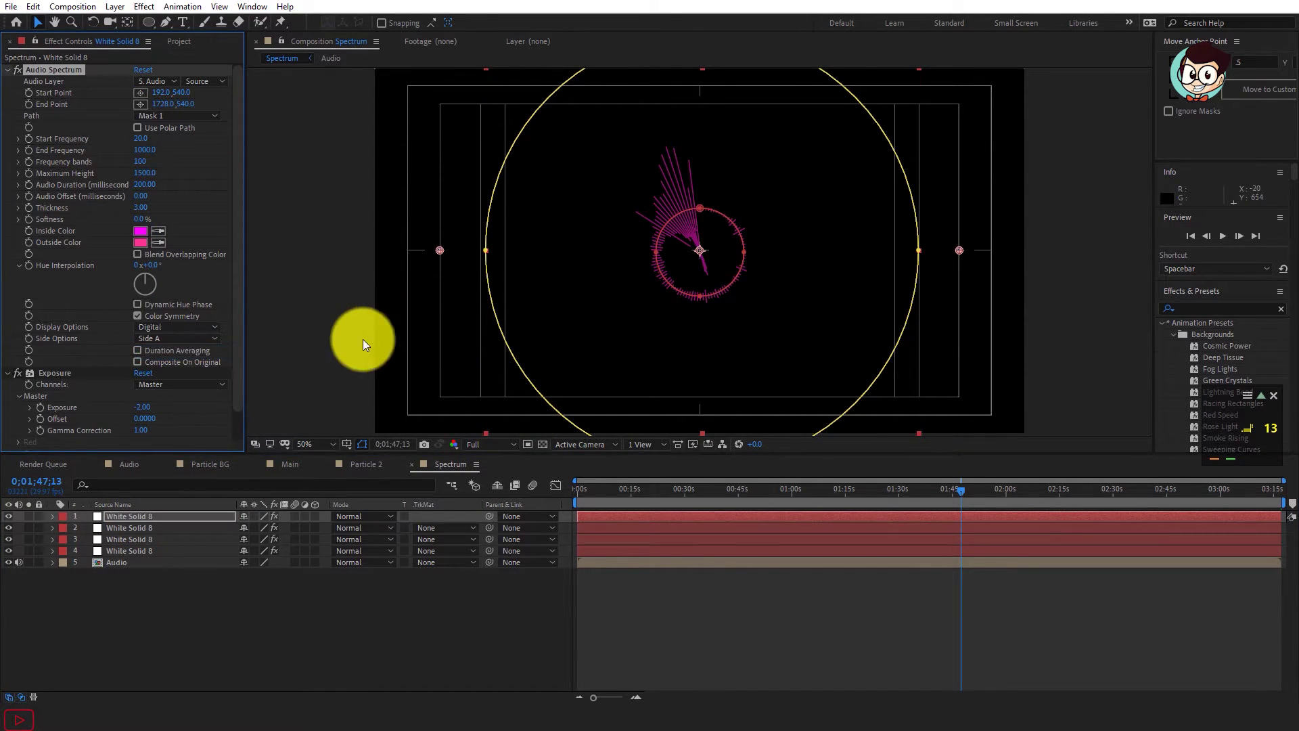
# Step: Scrub through the song to check the spectra react, save, and return to Main
pyautogui.moveTo(632, 492); pyautogui.dragTo(919, 490)
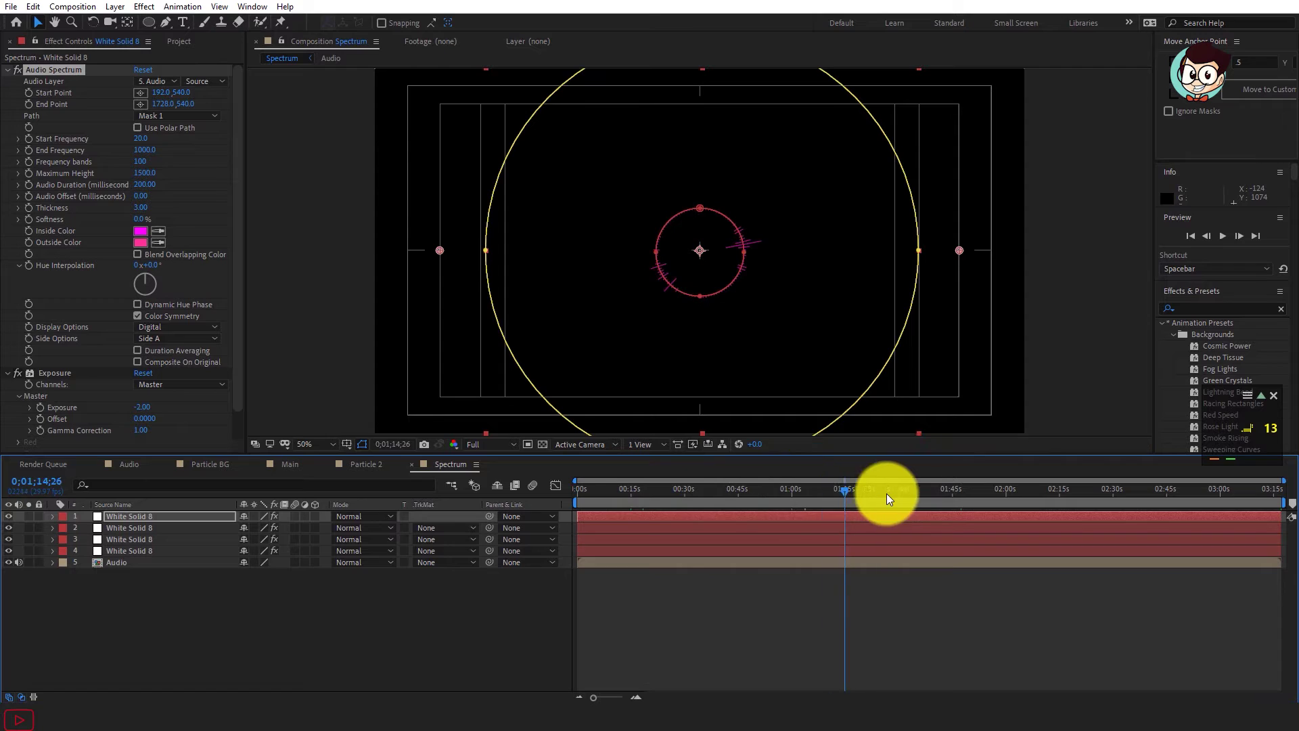
pyautogui.click(1033, 494)
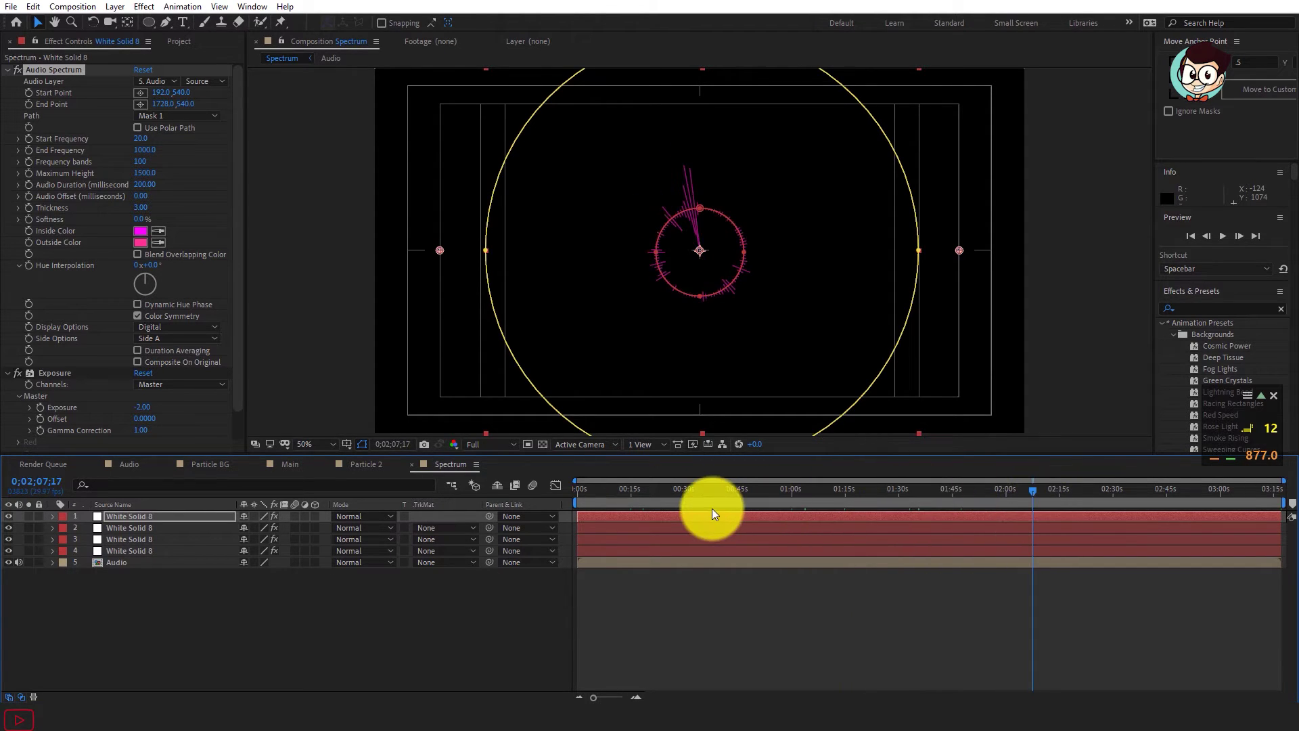
pyautogui.click(656, 493)
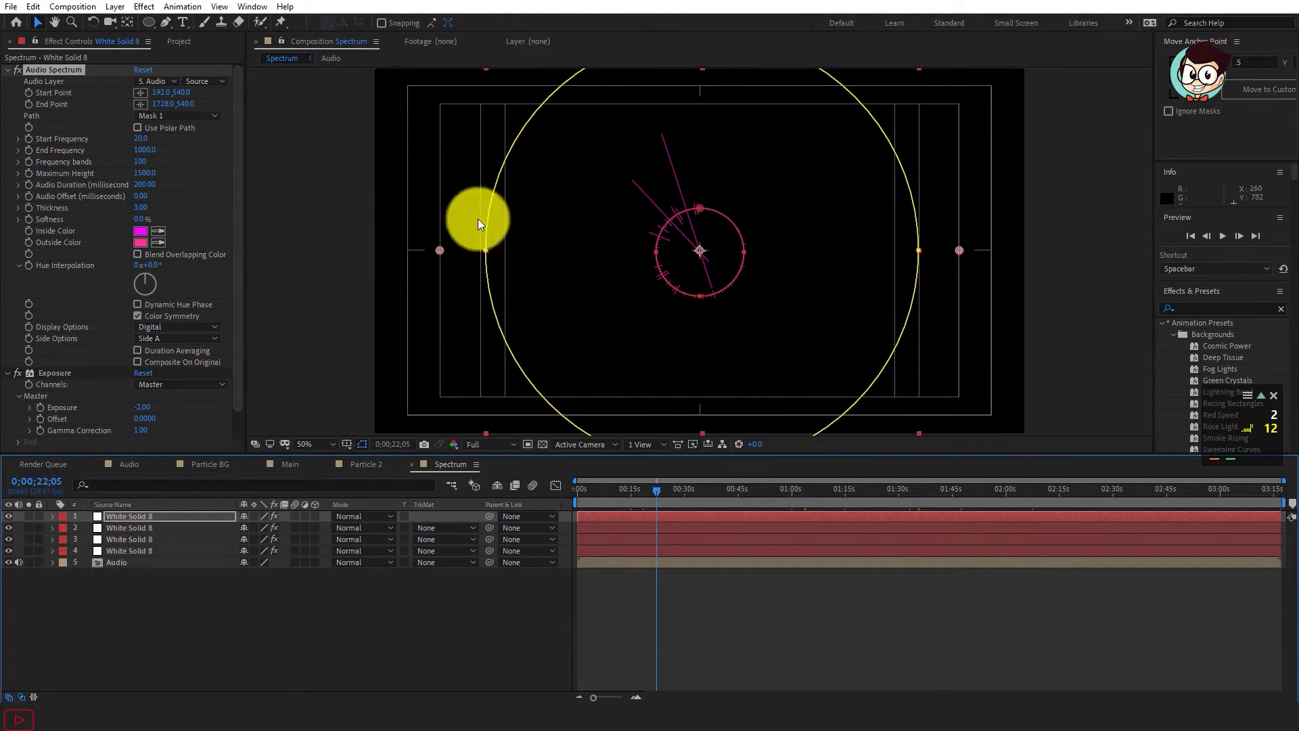
pyautogui.moveTo(632, 490); pyautogui.dragTo(796, 490)
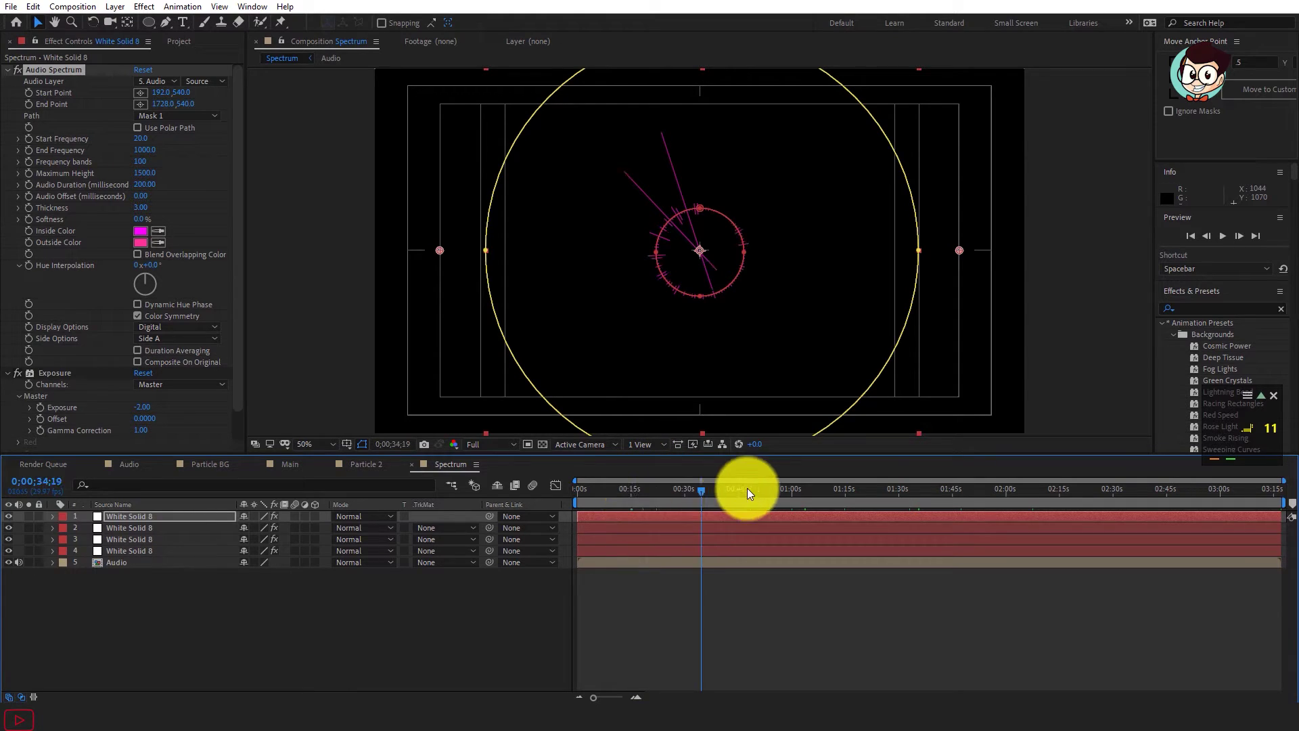
pyautogui.moveTo(649, 490); pyautogui.dragTo(596, 490)
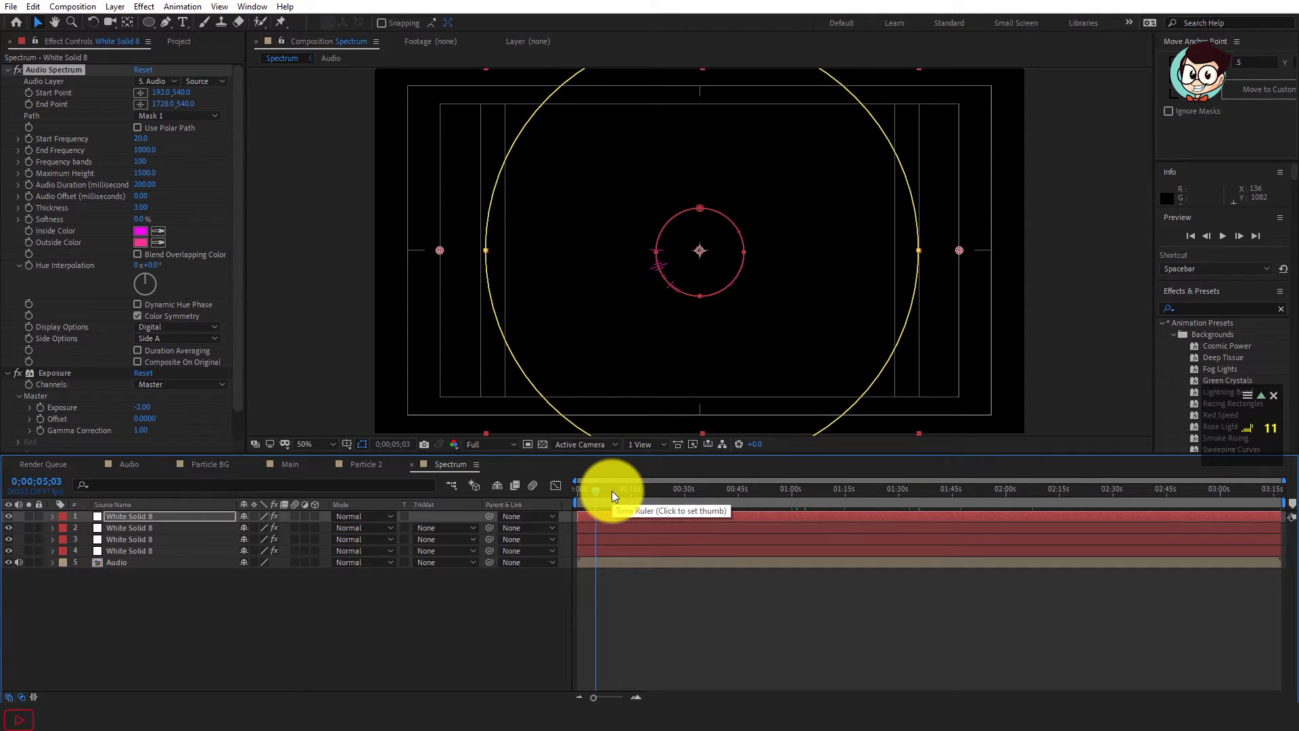
pyautogui.moveTo(611, 490); pyautogui.dragTo(981, 505)
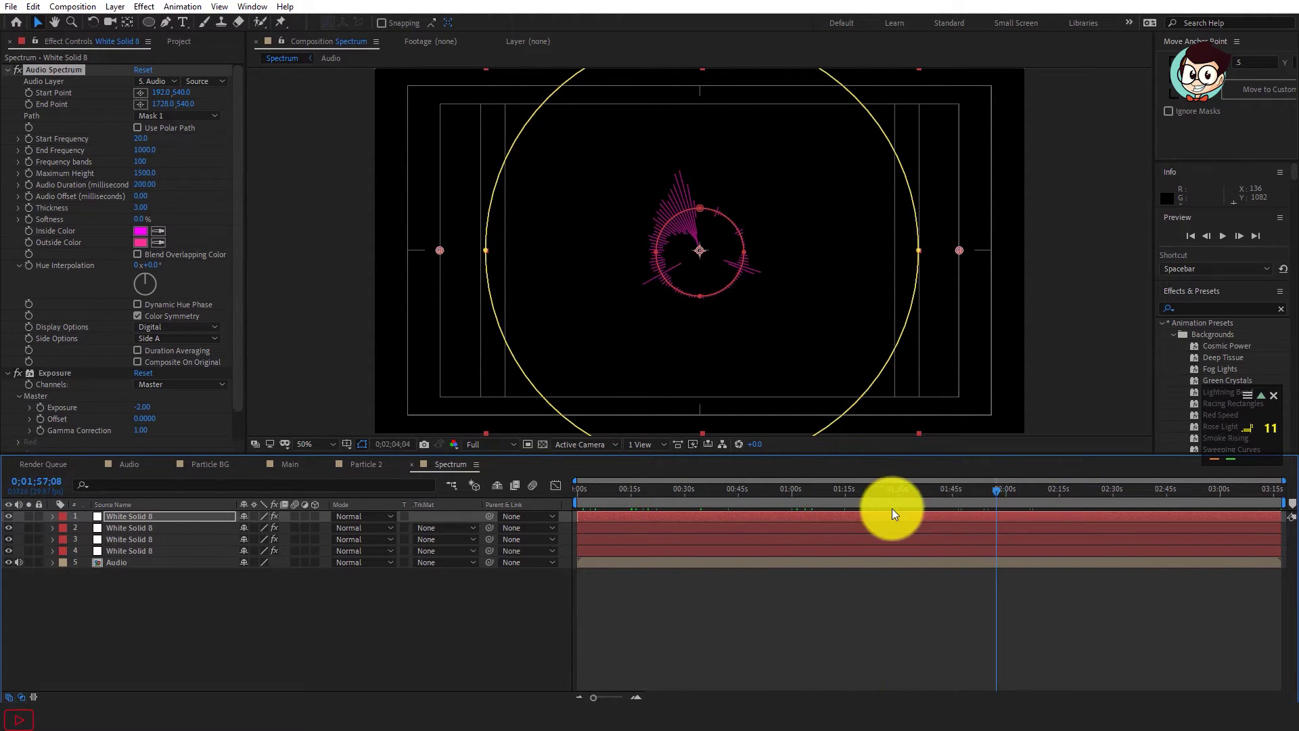
pyautogui.moveTo(982, 505); pyautogui.dragTo(765, 506)
pyautogui.hotkey('ctrl', 's')
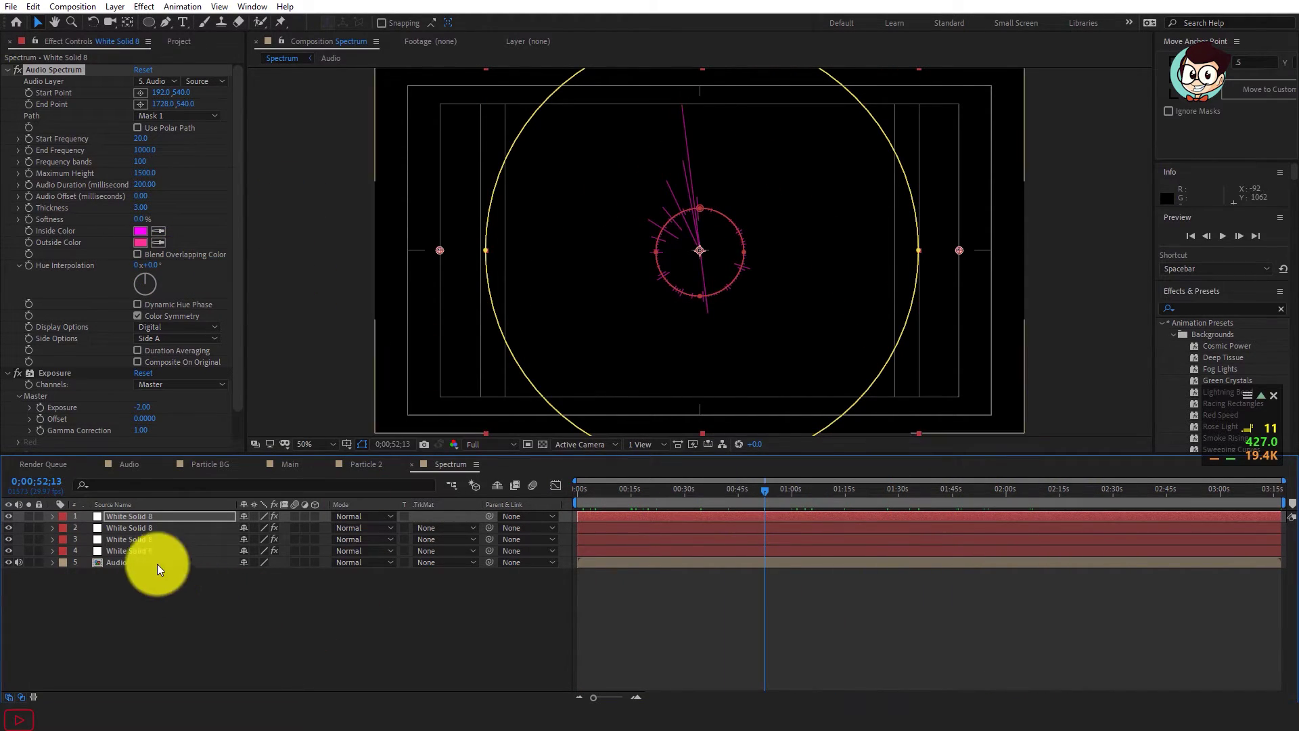
pyautogui.click(291, 461)
# Step: Drag the Spectrum comp into Main as layer 1 and preview it around 25–46 seconds
pyautogui.click(154, 42)
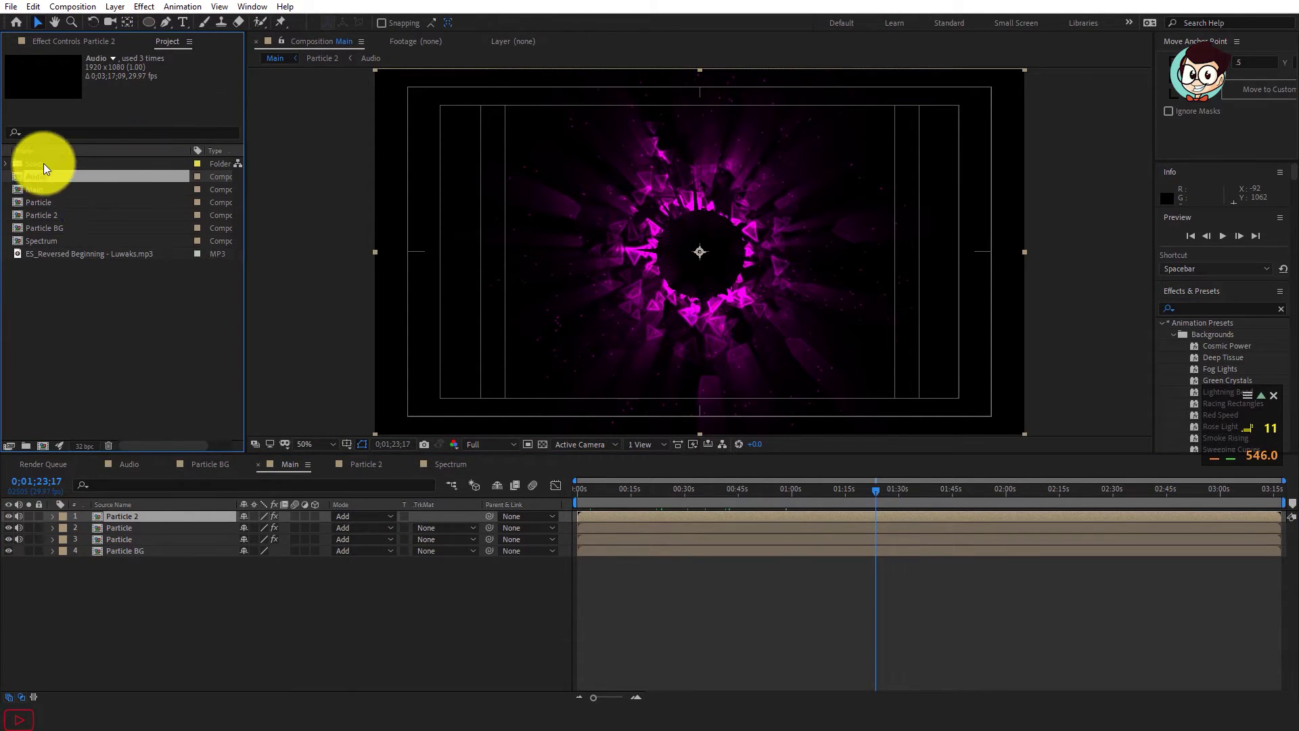
pyautogui.moveTo(54, 241); pyautogui.dragTo(130, 518)
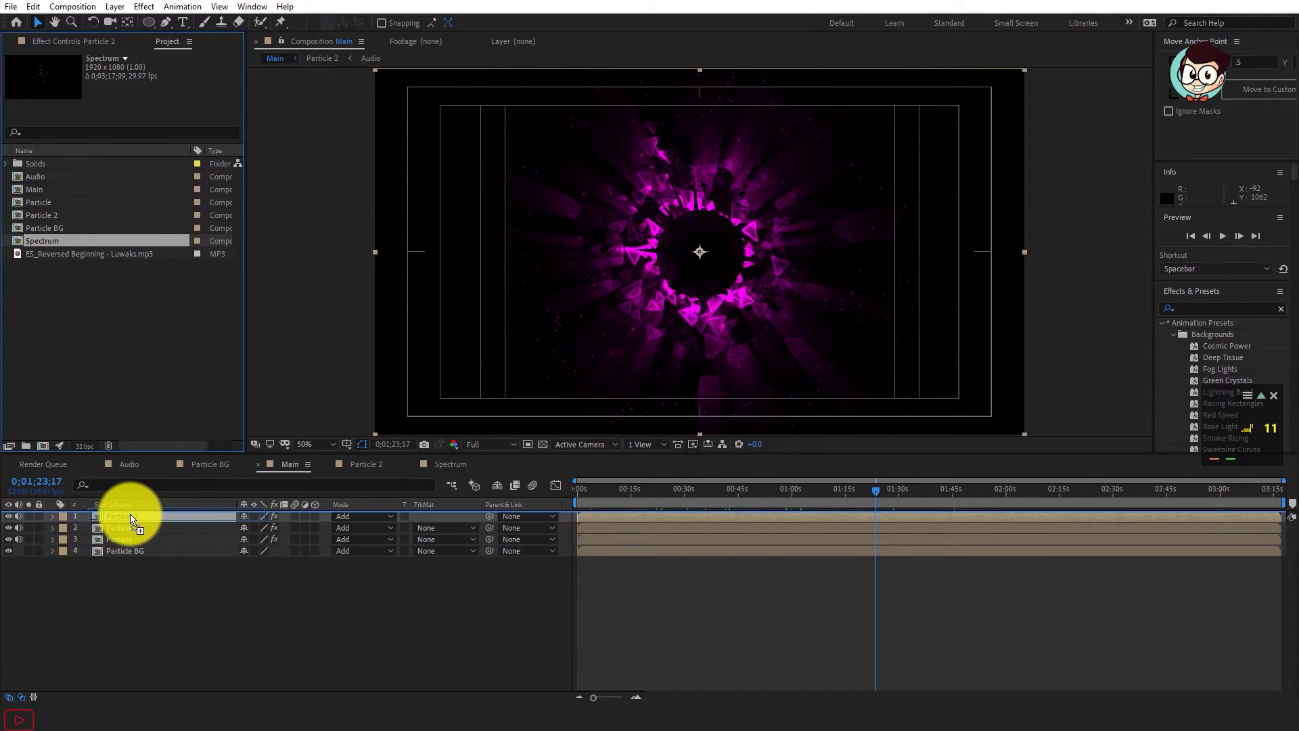
pyautogui.click(670, 488)
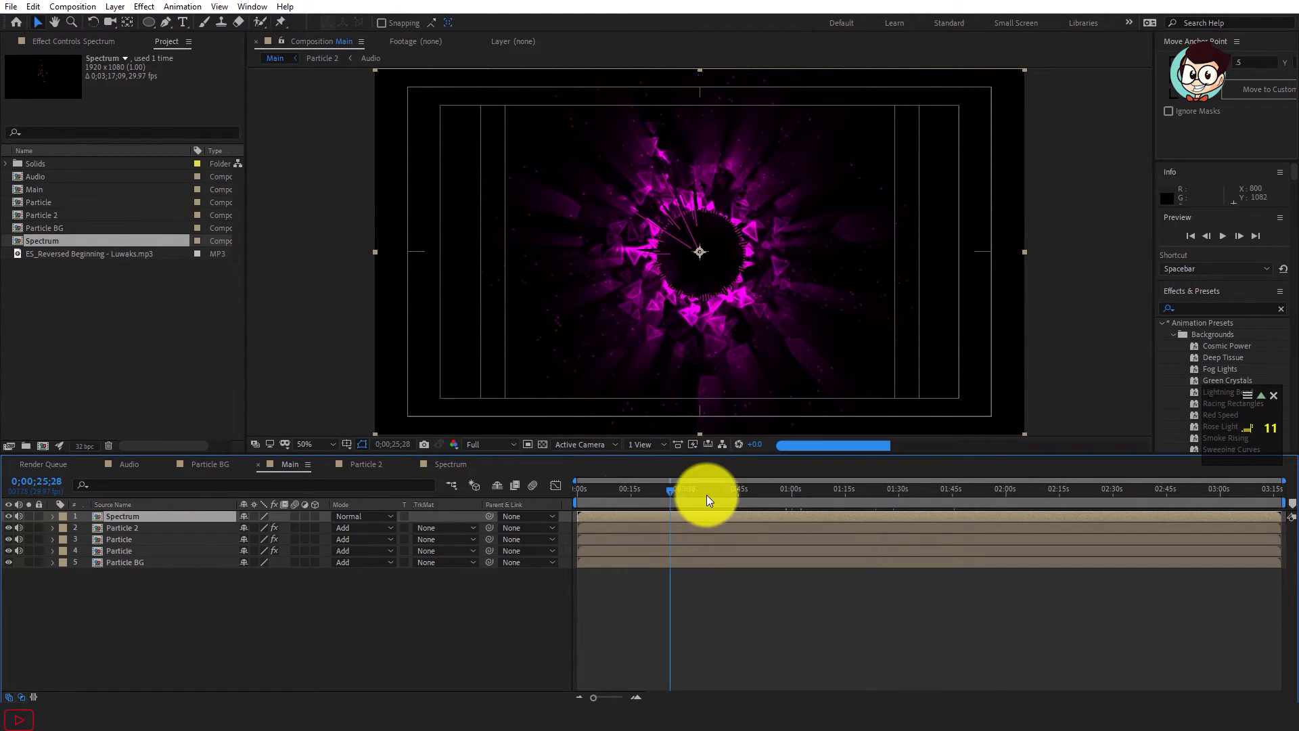
pyautogui.click(779, 489)
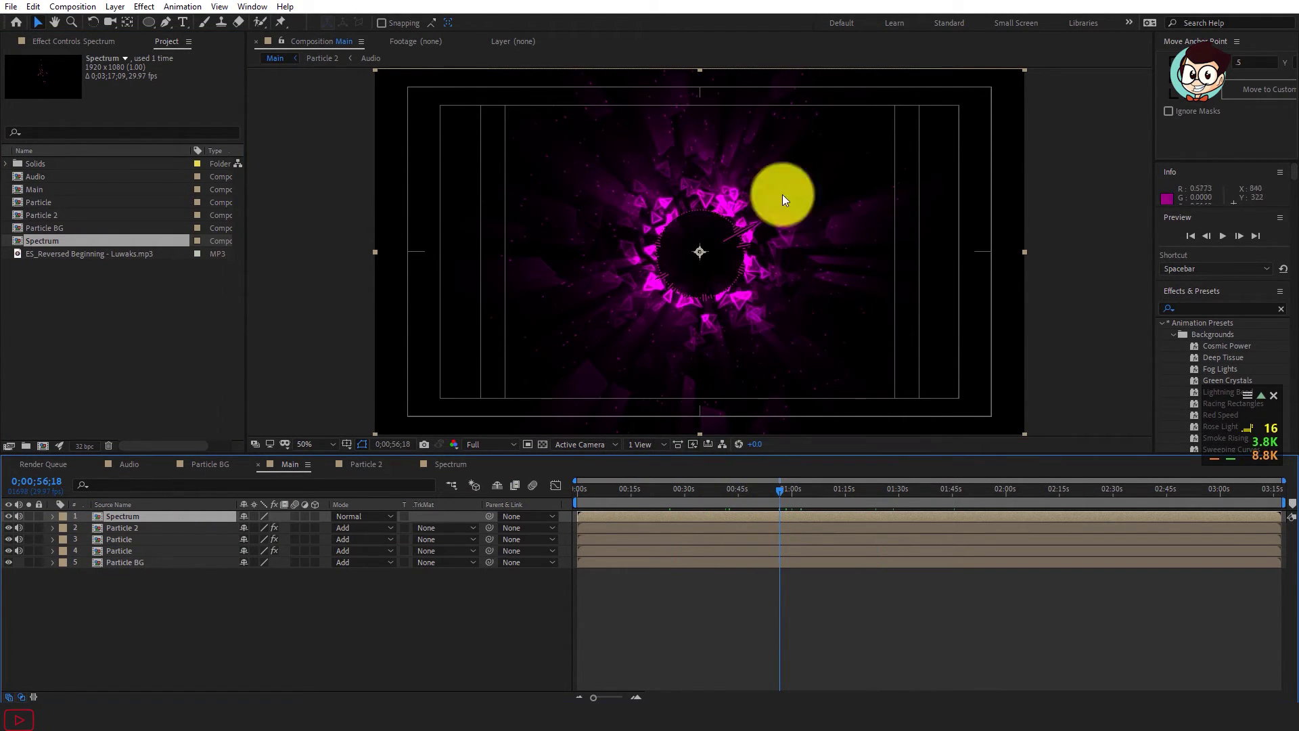
pyautogui.click(743, 489)
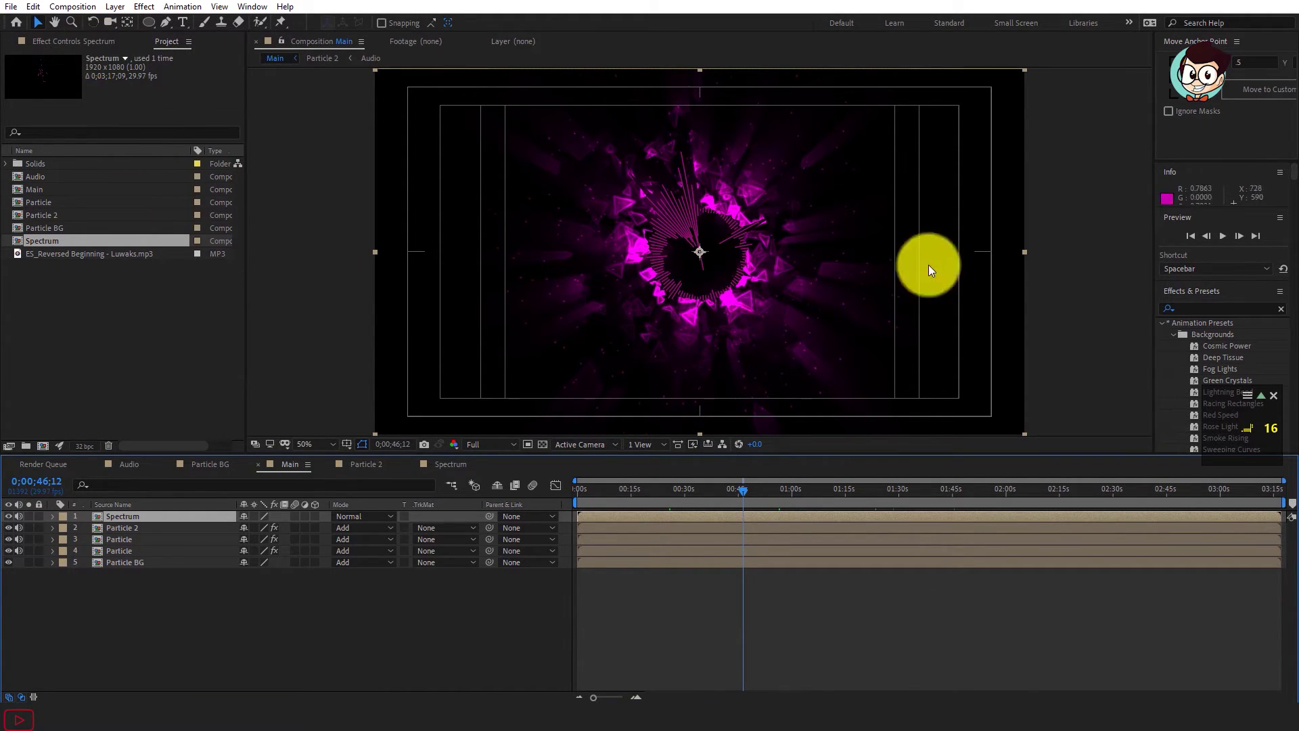
pyautogui.click(1203, 308)
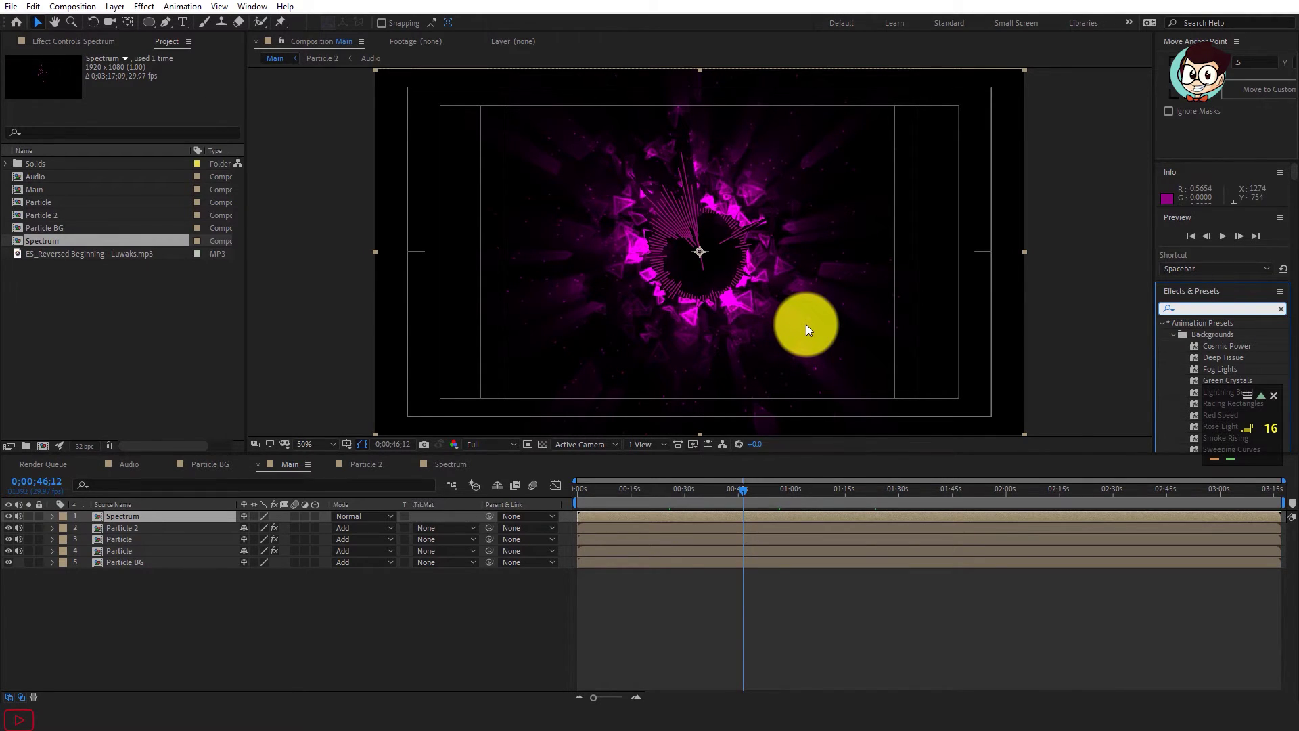
# Step: Apply Glow to the Spectrum layer with Threshold 40%, Radius 15 and Intensity 0.1
pyautogui.hotkey('ctrl', 'space')
pyautogui.write('Glow')
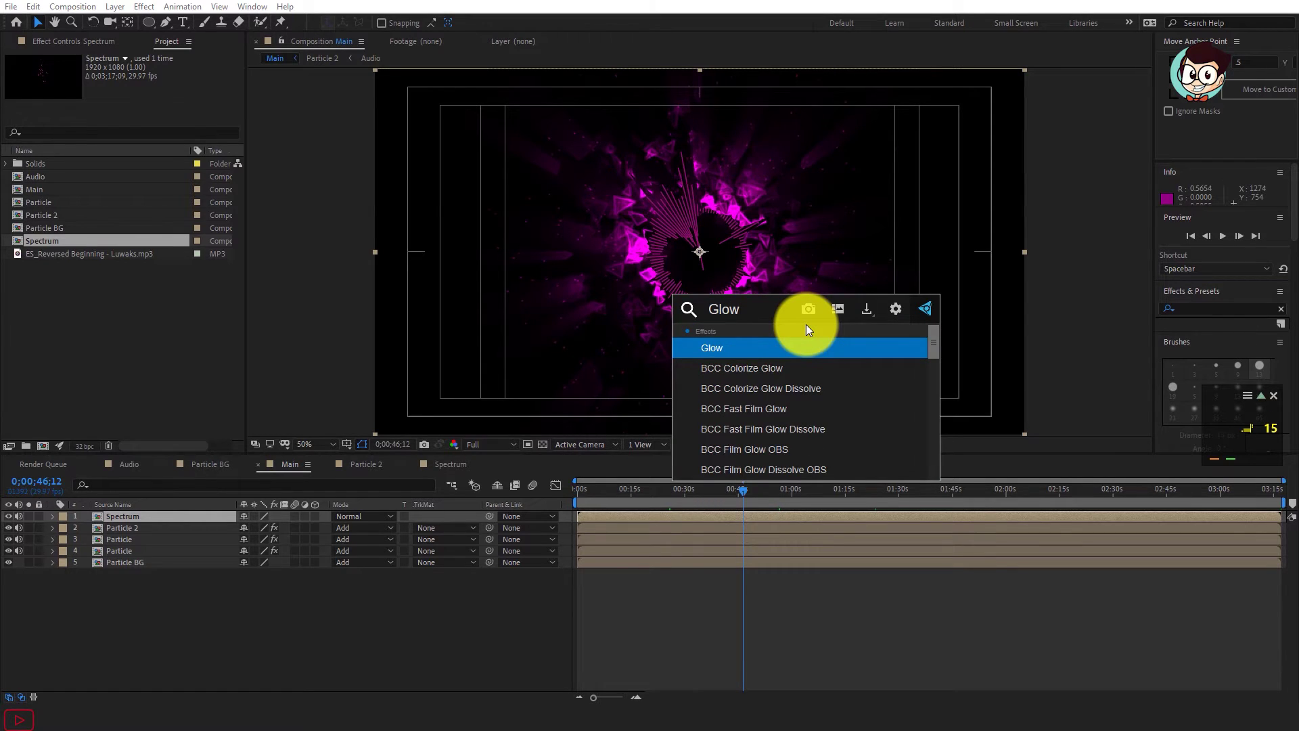
pyautogui.click(717, 346)
pyautogui.click(71, 40)
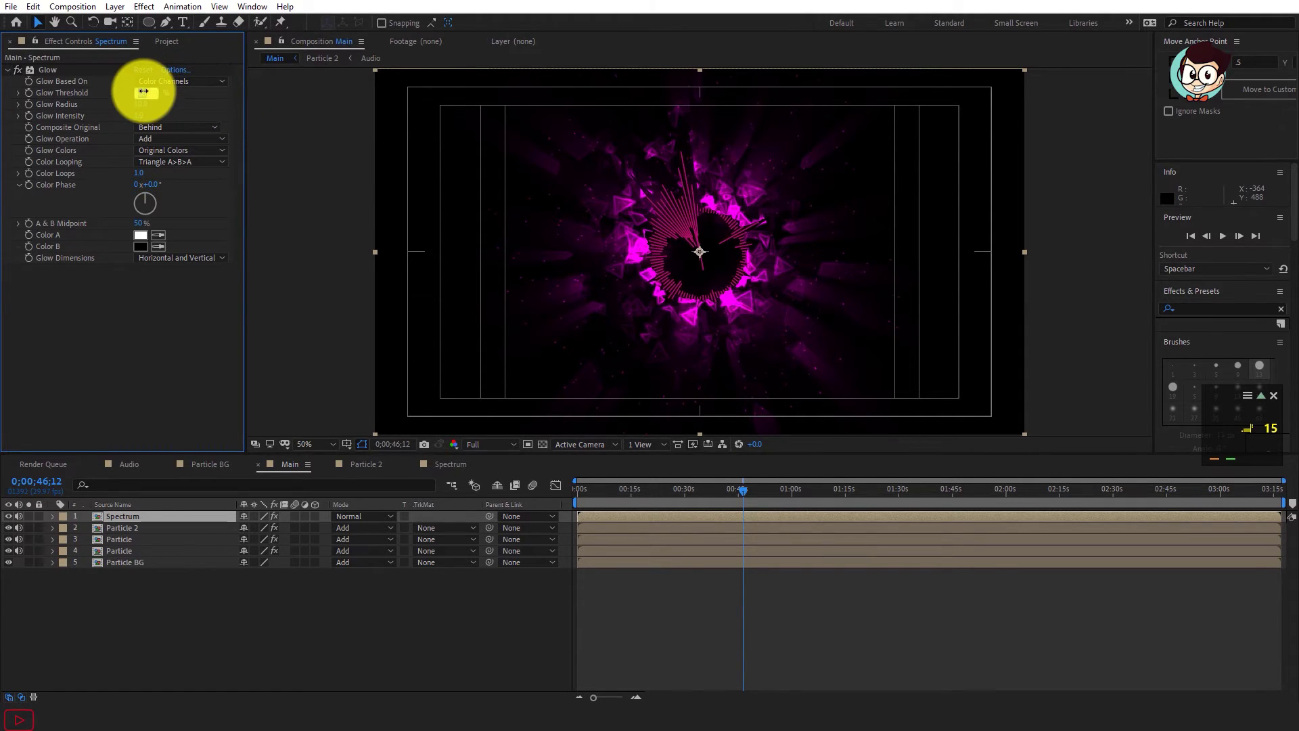
pyautogui.moveTo(141, 93); pyautogui.dragTo(143, 90)
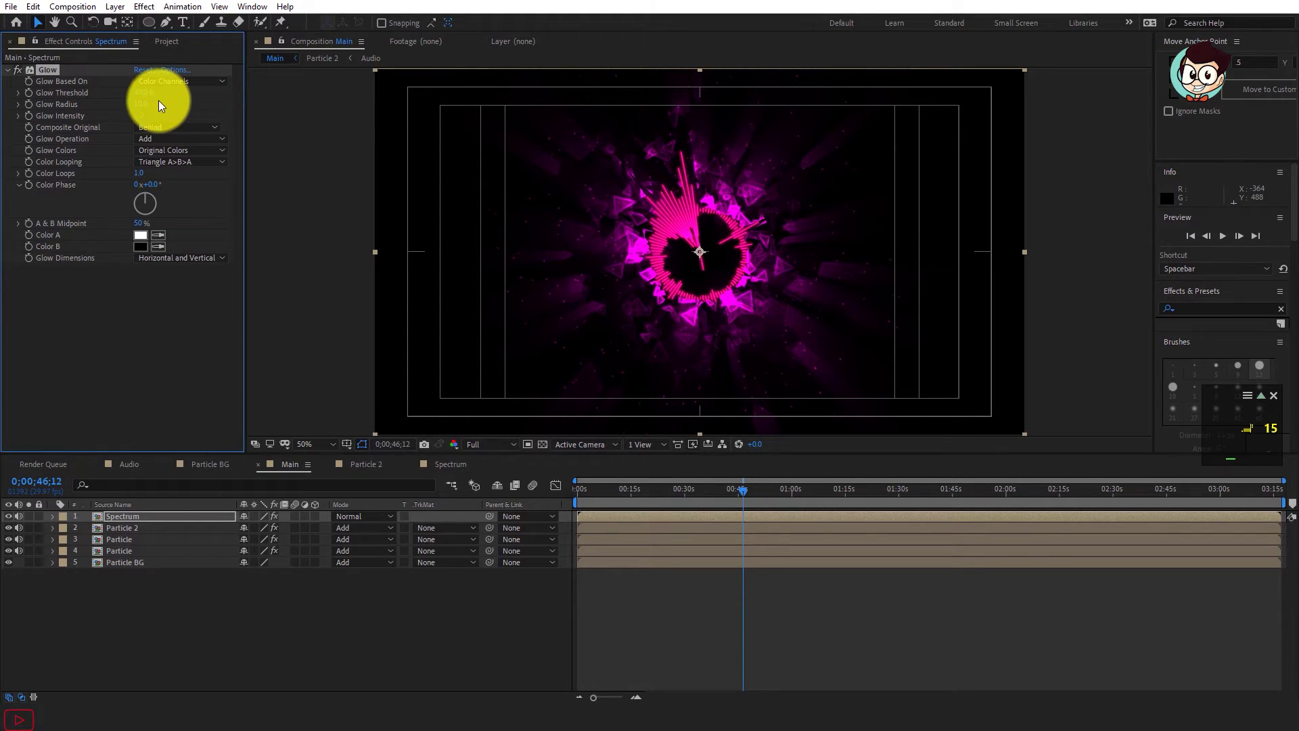
pyautogui.click(143, 104)
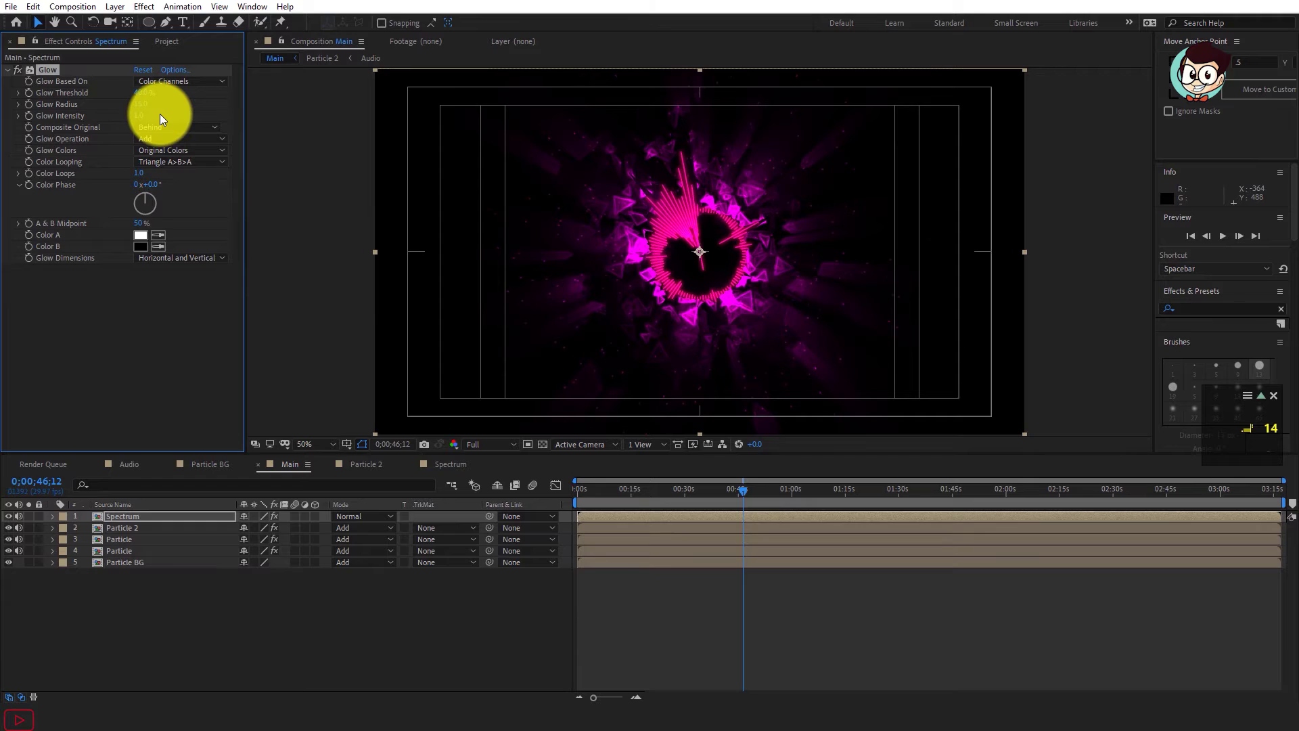
pyautogui.click(139, 116)
pyautogui.write('0.1')
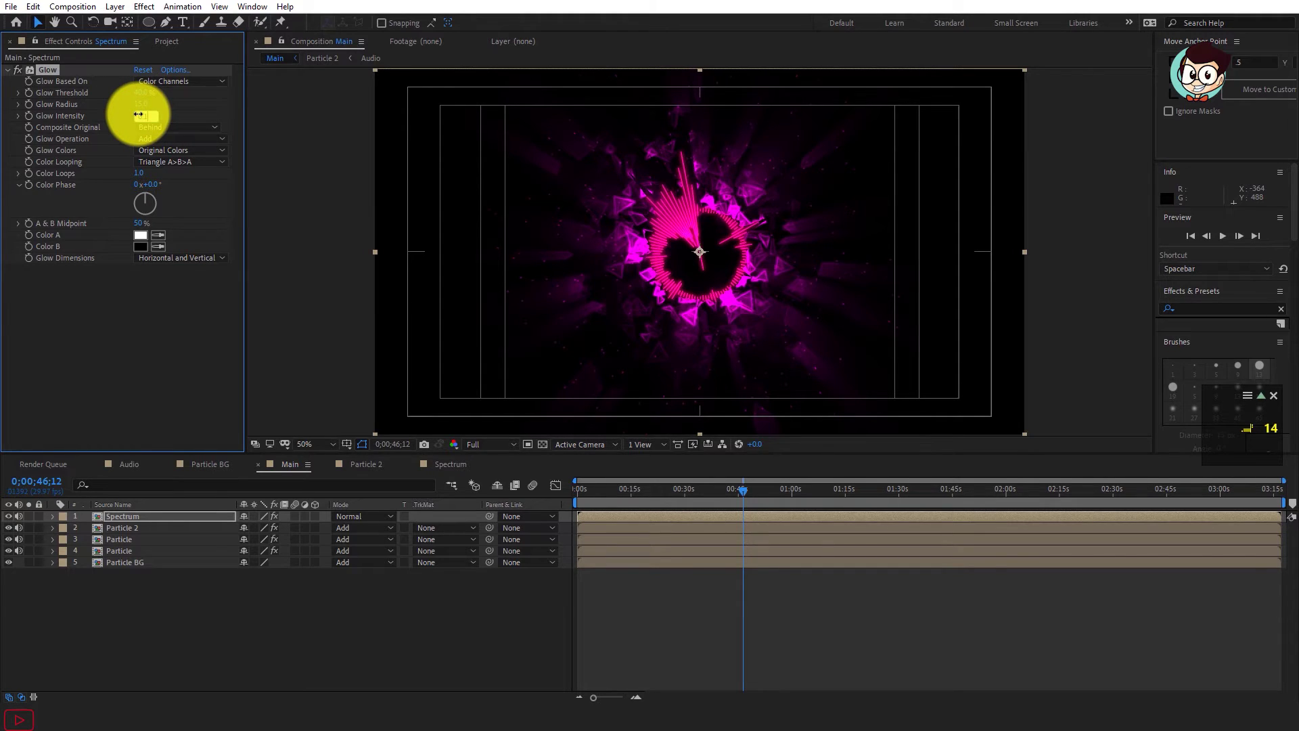
pyautogui.press('Return')
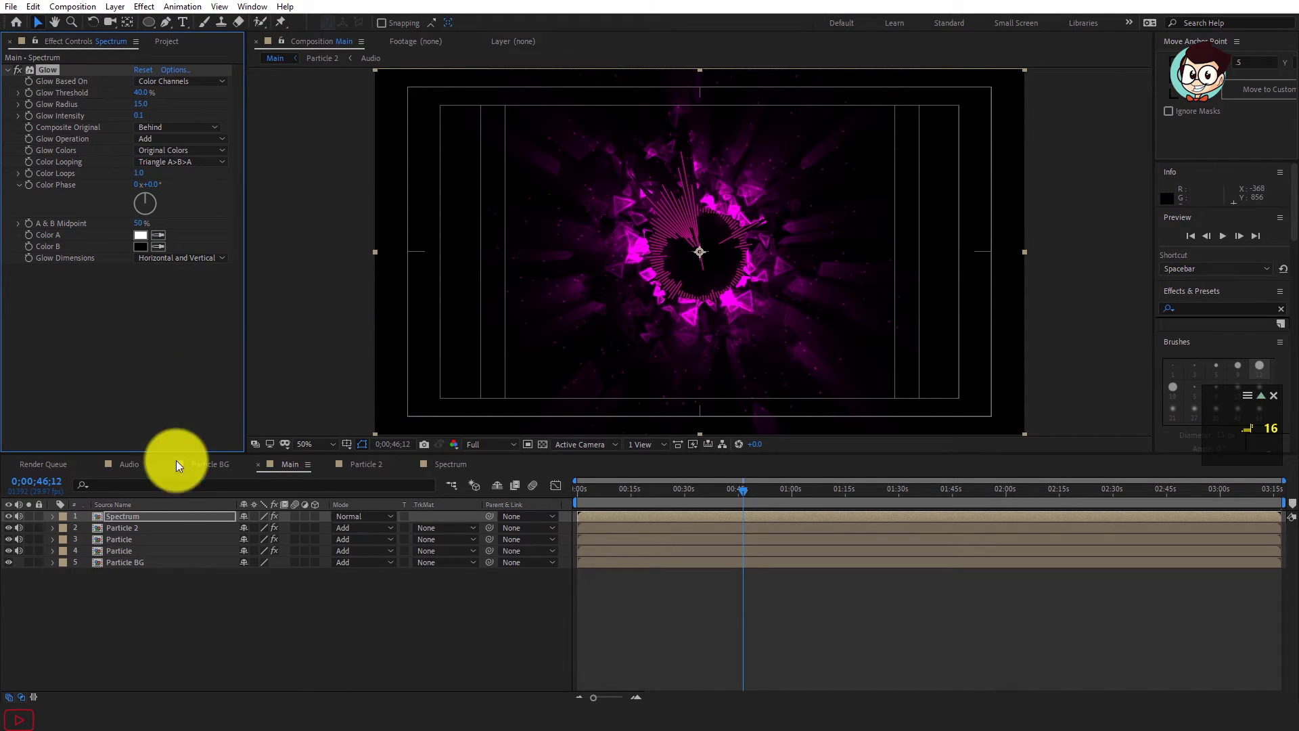
# Step: Add an Exposure of 2 to the Spectrum layer and preview the brighter ring
pyautogui.hotkey('ctrl', 'space')
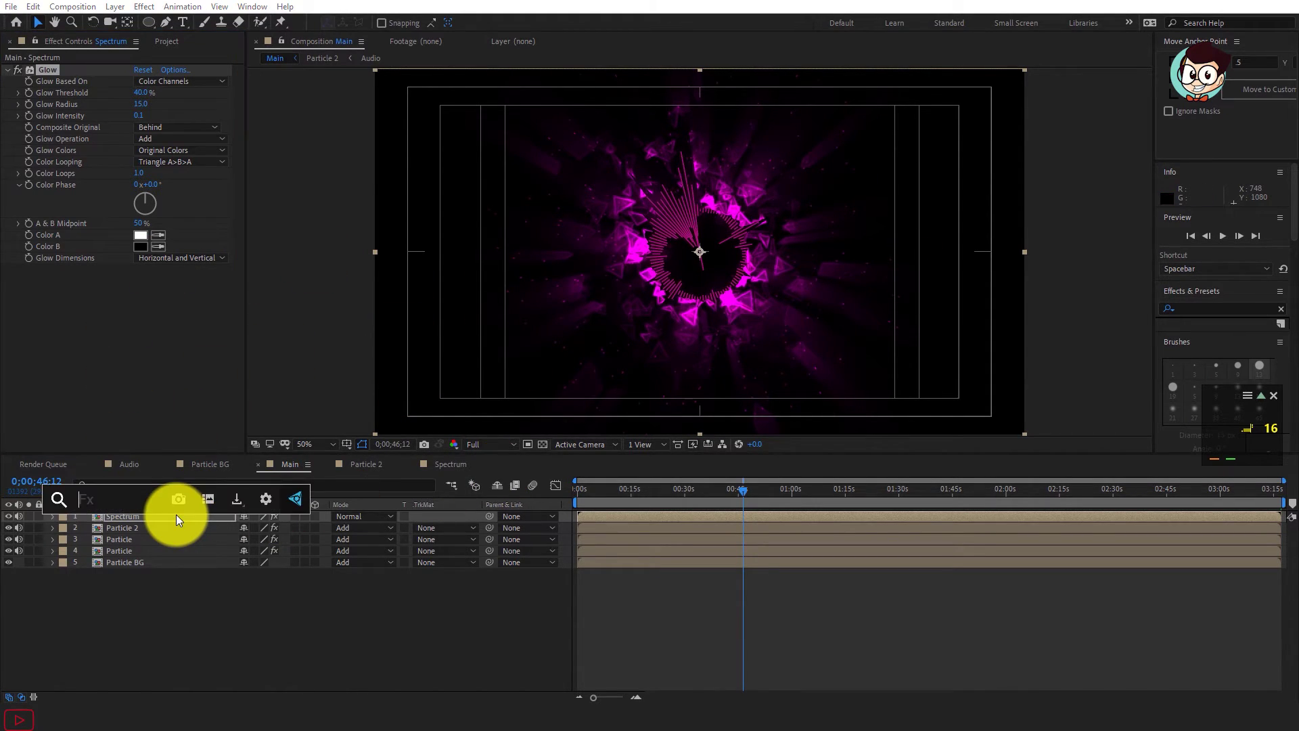
pyautogui.write('Expo')
pyautogui.press('Return')
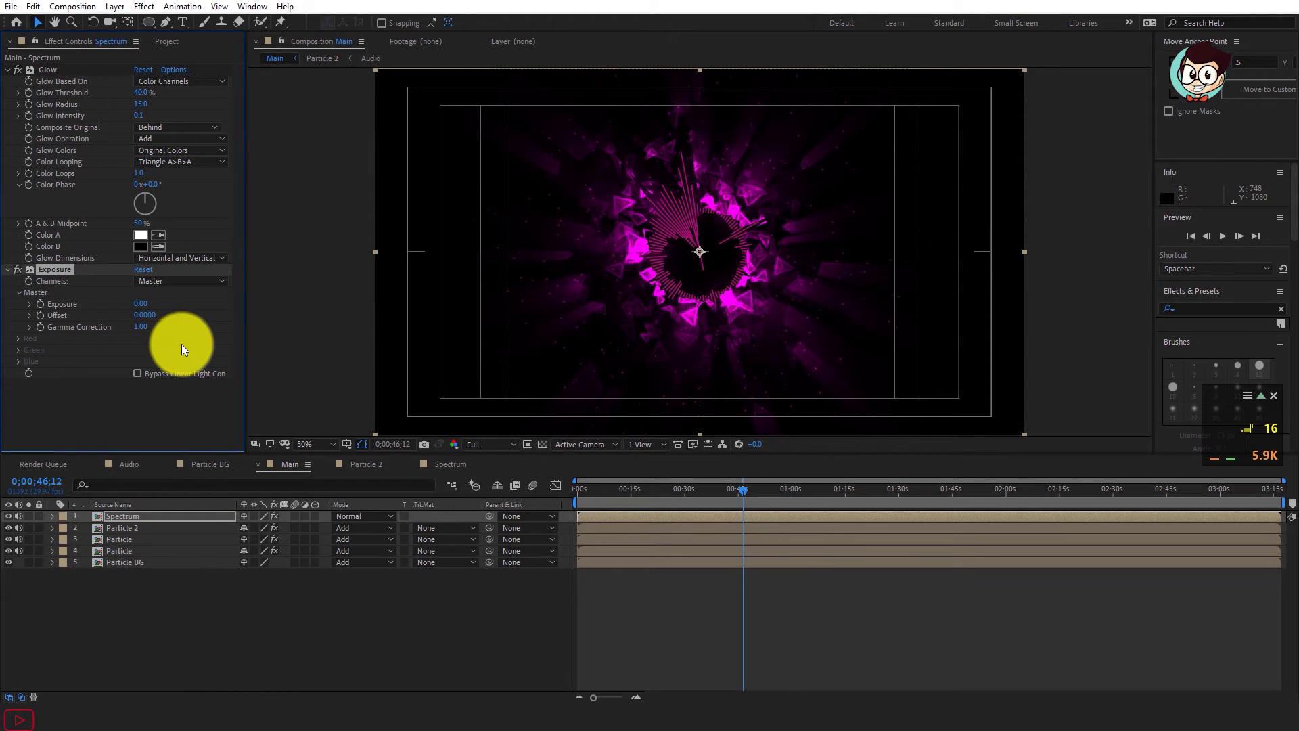
pyautogui.click(140, 303)
pyautogui.write('2')
pyautogui.press('Return')
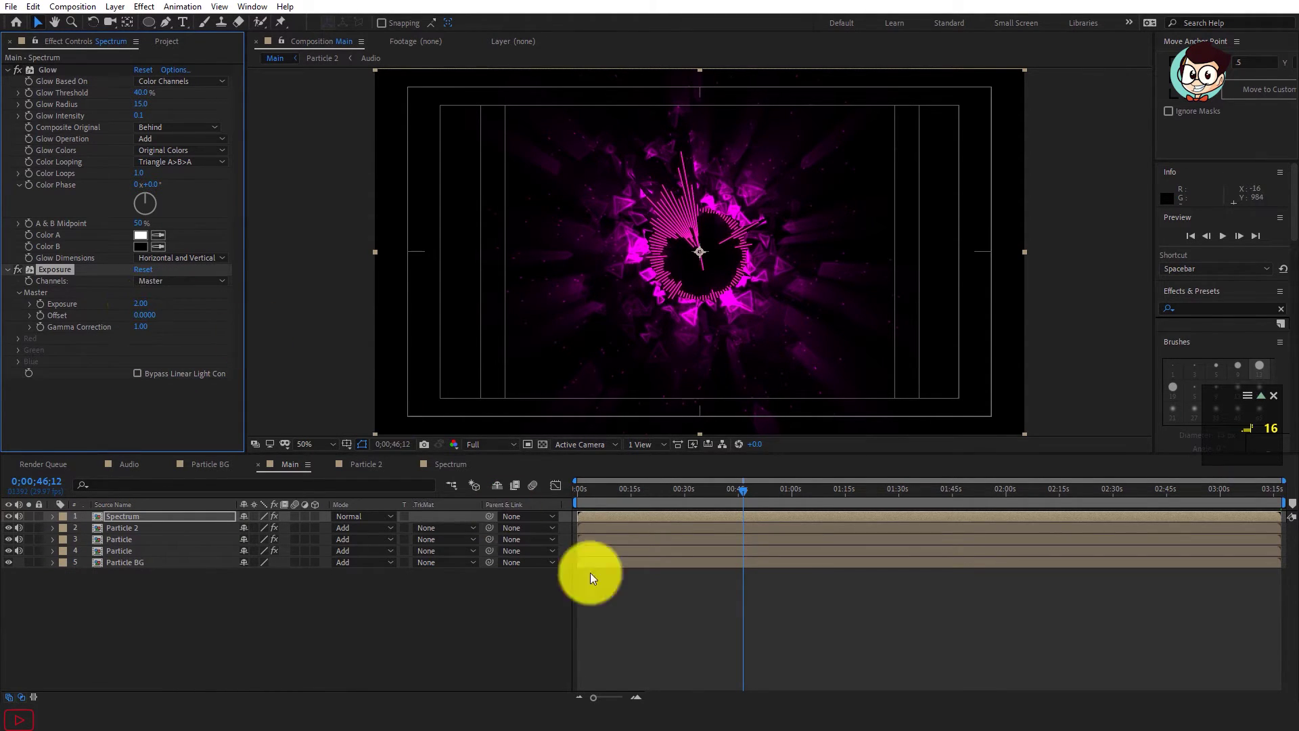
pyautogui.click(769, 489)
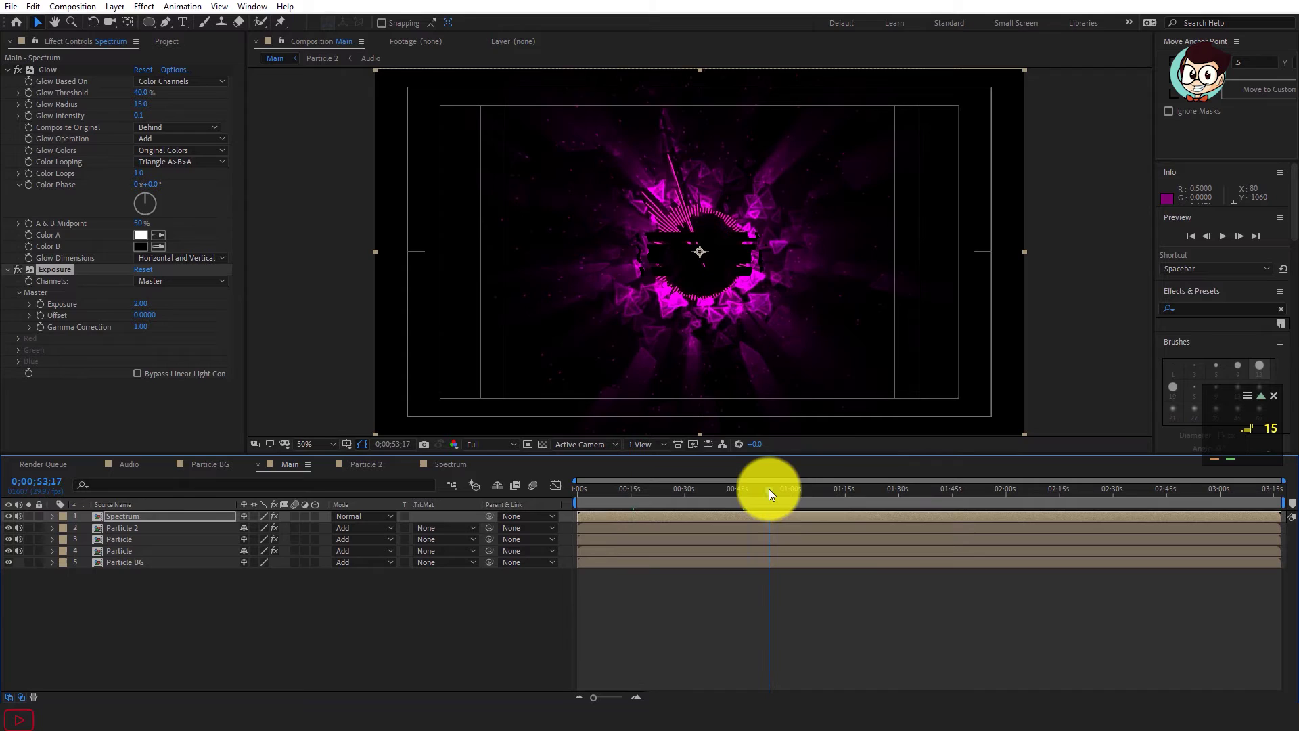
pyautogui.click(697, 487)
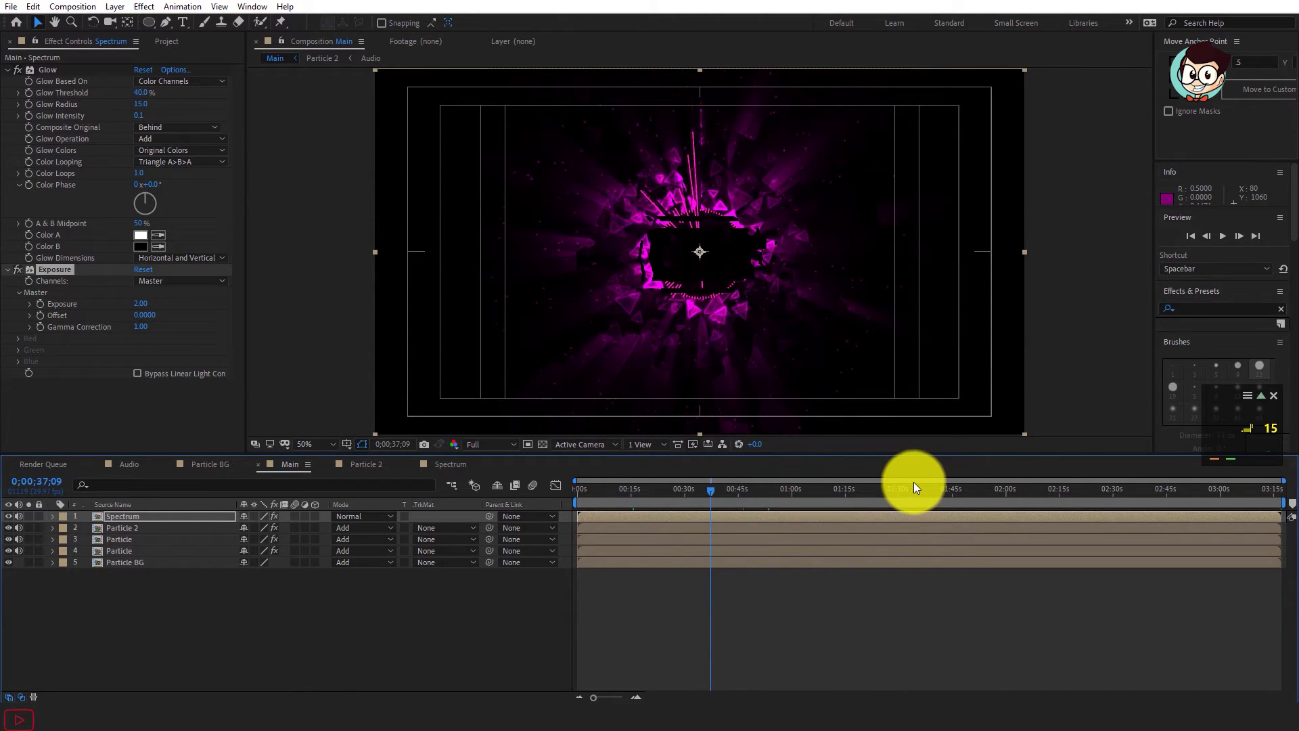
pyautogui.click(172, 45)
pyautogui.click(130, 516)
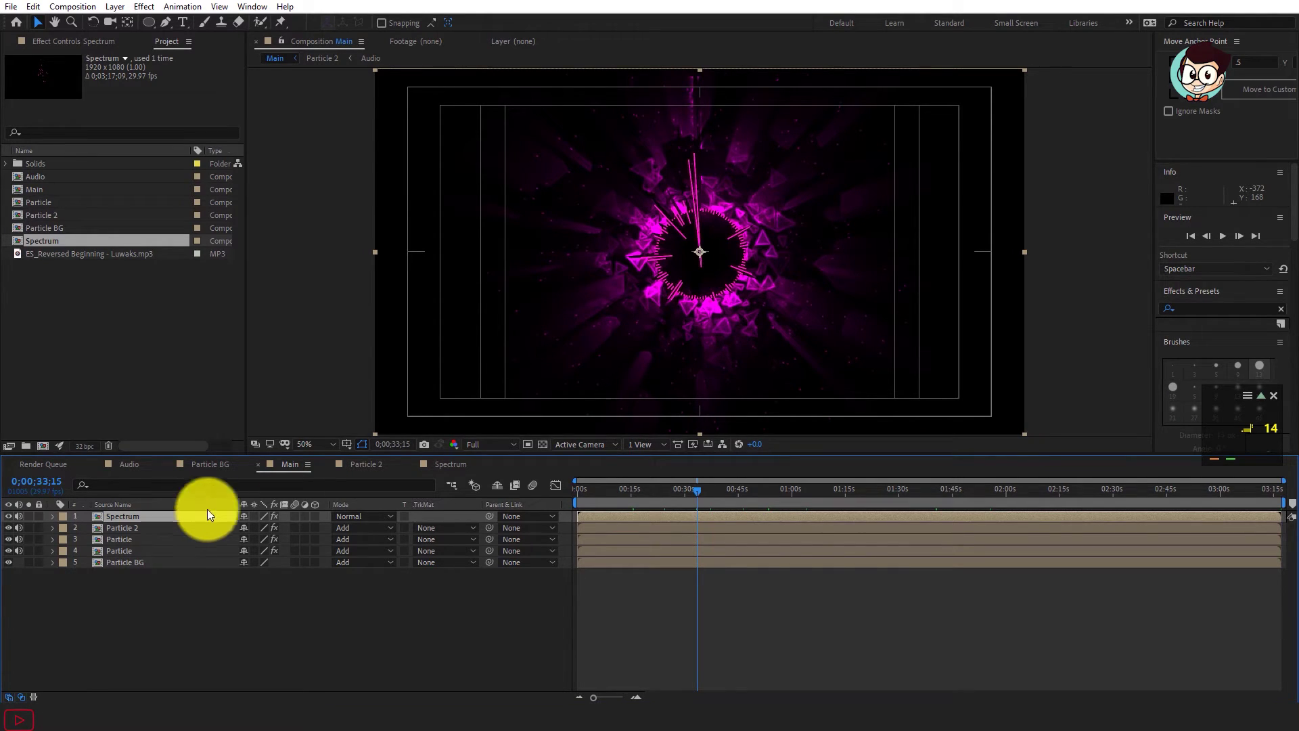
# Step: Switch the Spectrum layer to Add blend mode, duplicate it, and select the copy's Glow
pyautogui.click(371, 516)
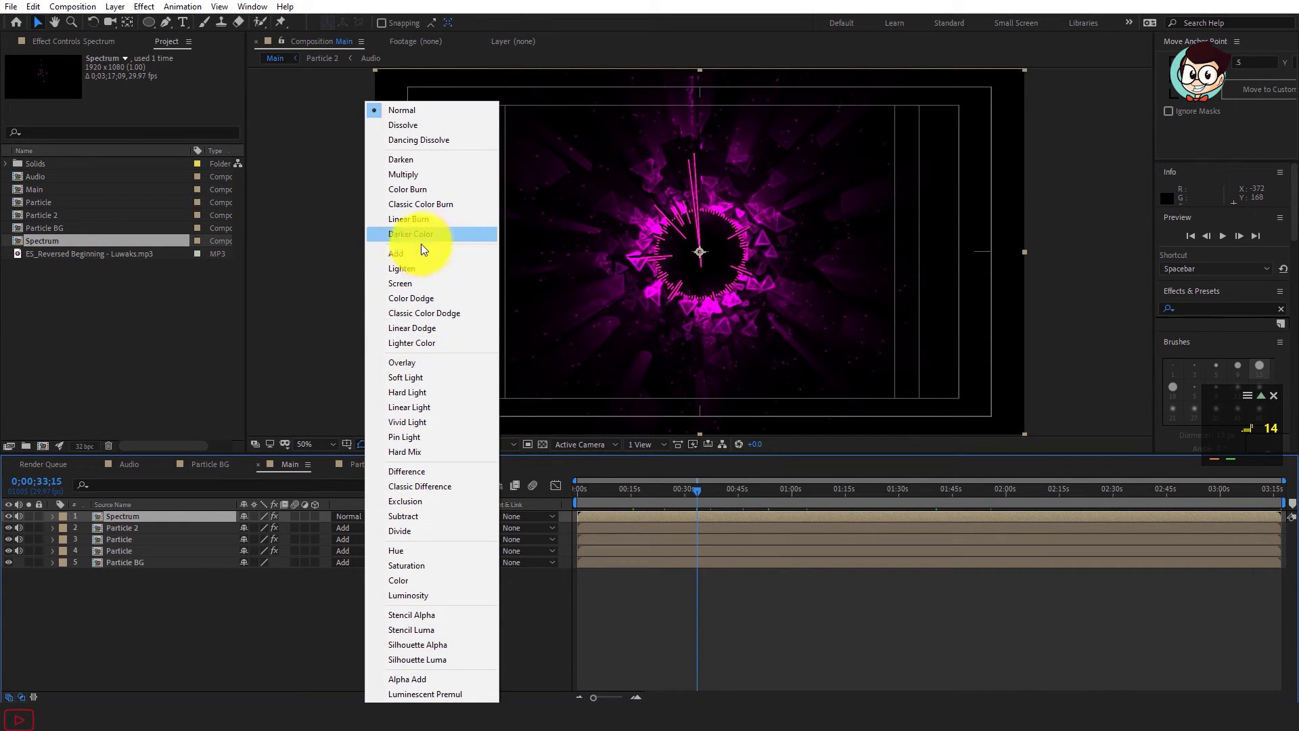
pyautogui.click(412, 253)
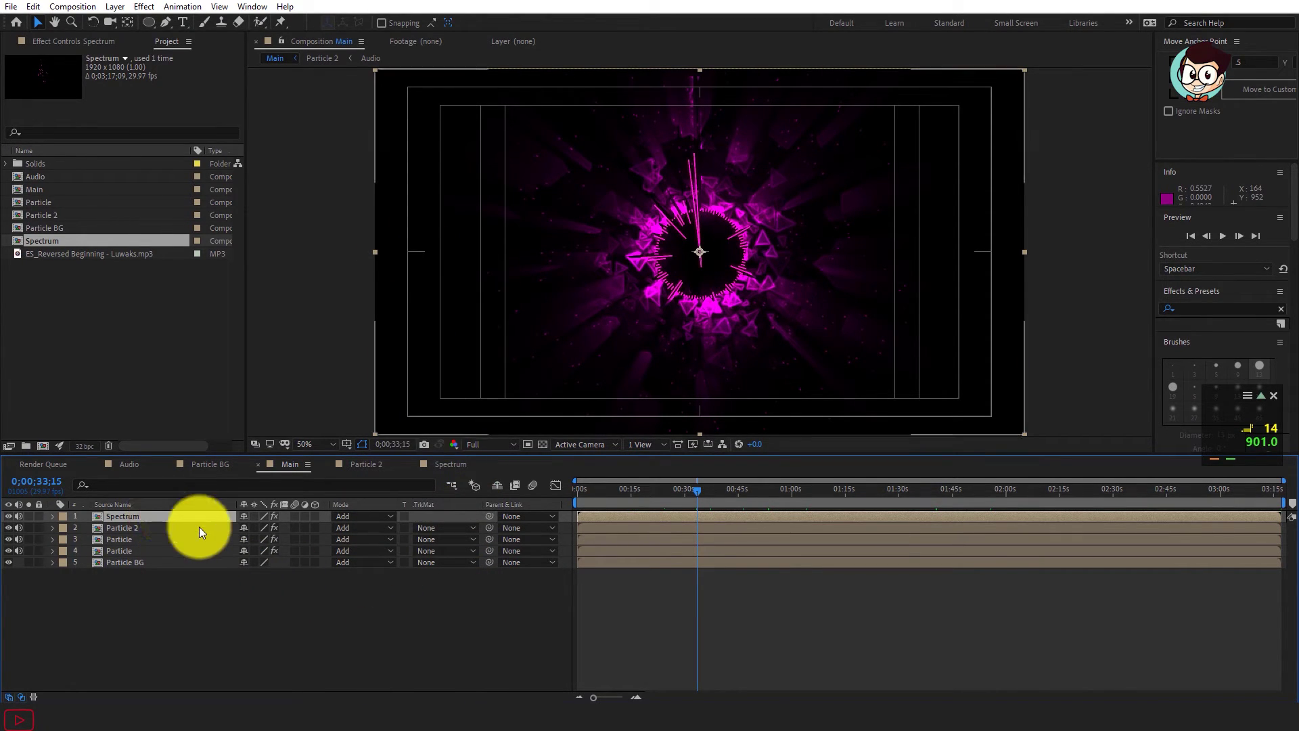
pyautogui.hotkey('ctrl', 'd')
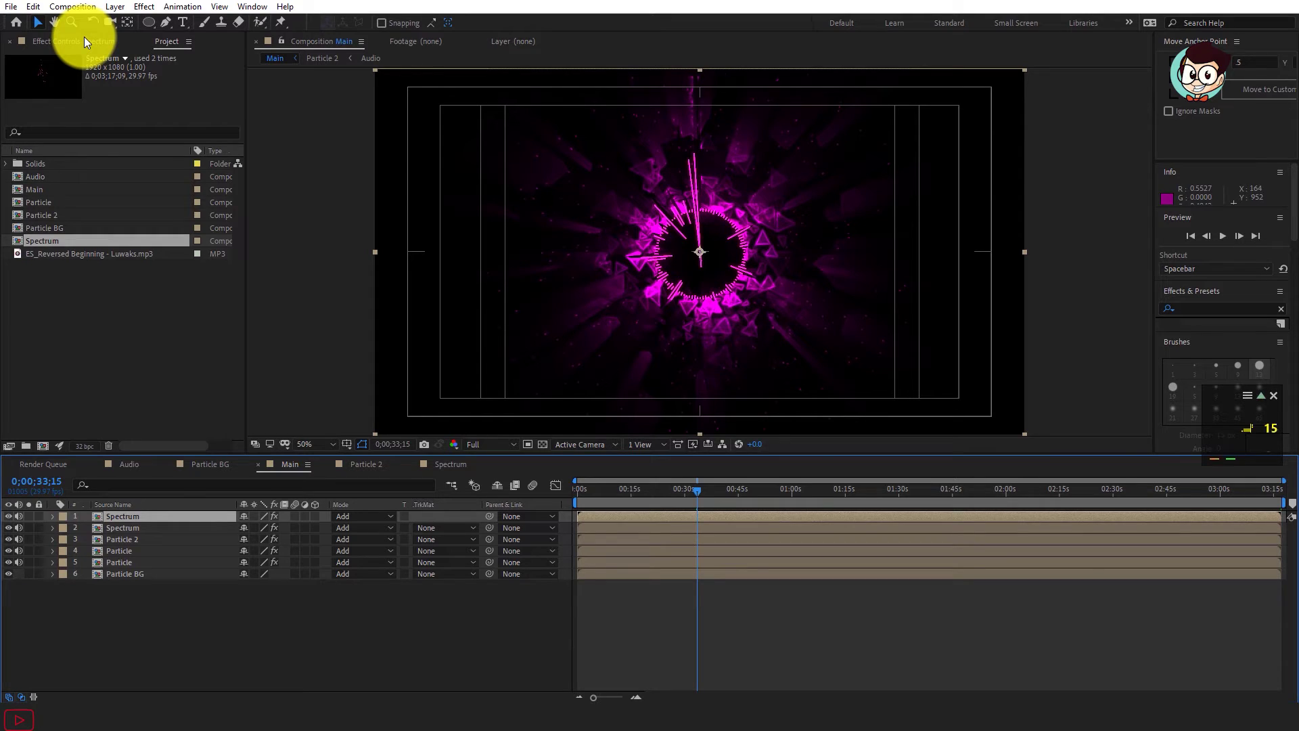
pyautogui.click(65, 41)
pyautogui.click(51, 70)
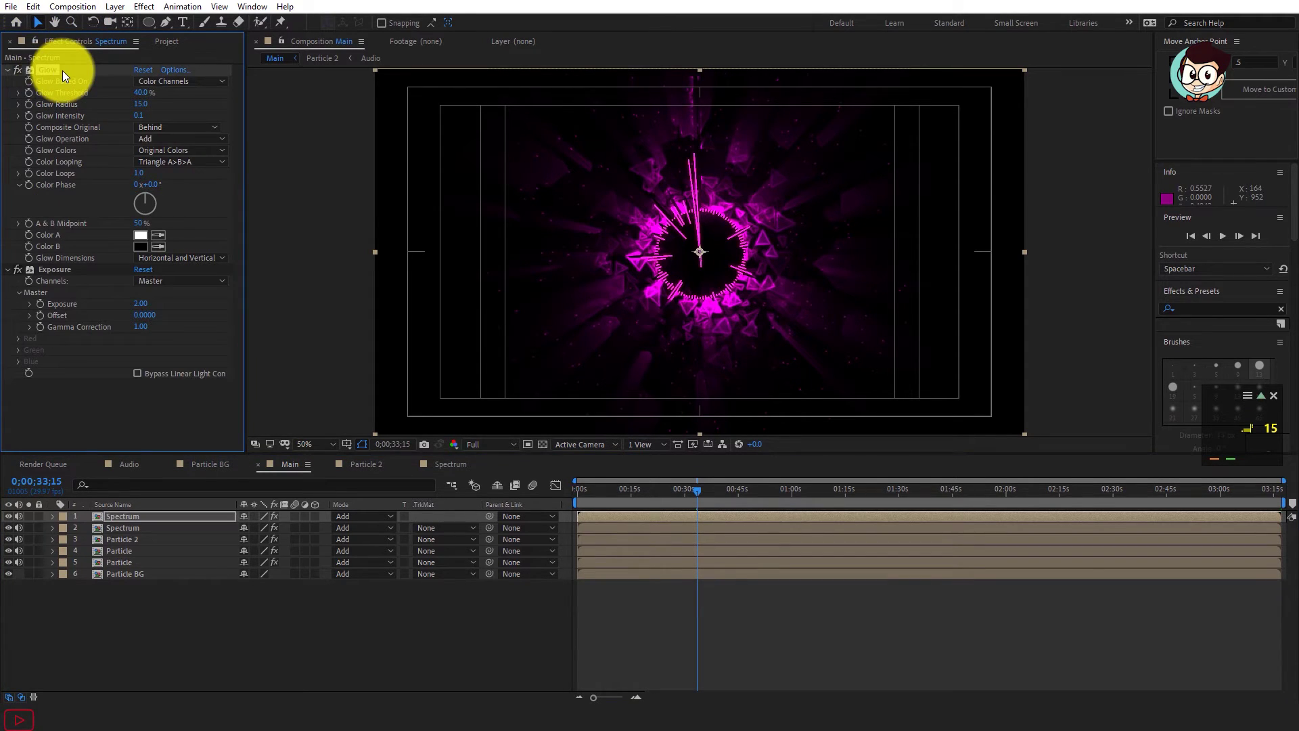
# Step: Replace the top Spectrum copy's Glow with a Fast Box Blur of radius 10
pyautogui.press('Delete')
pyautogui.click(1166, 310)
pyautogui.hotkey('ctrl', 'space')
pyautogui.write('Fast box')
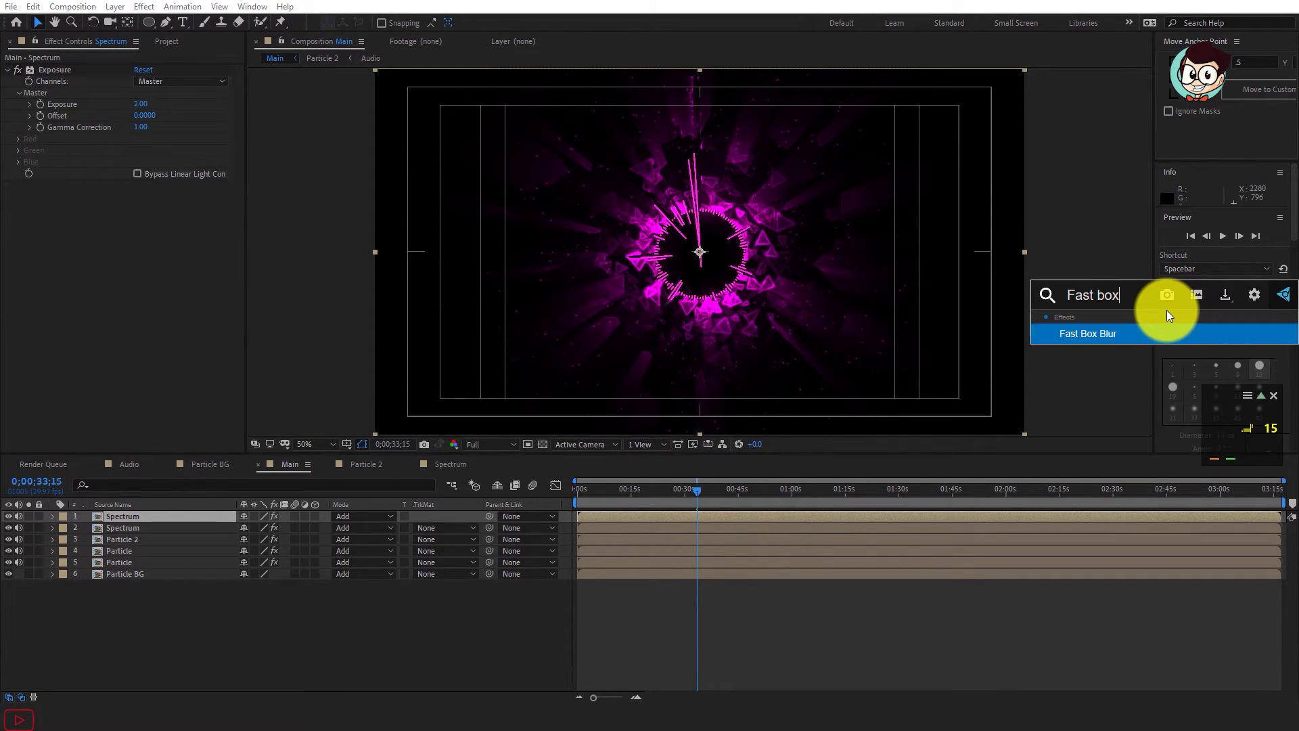
pyautogui.press('Return')
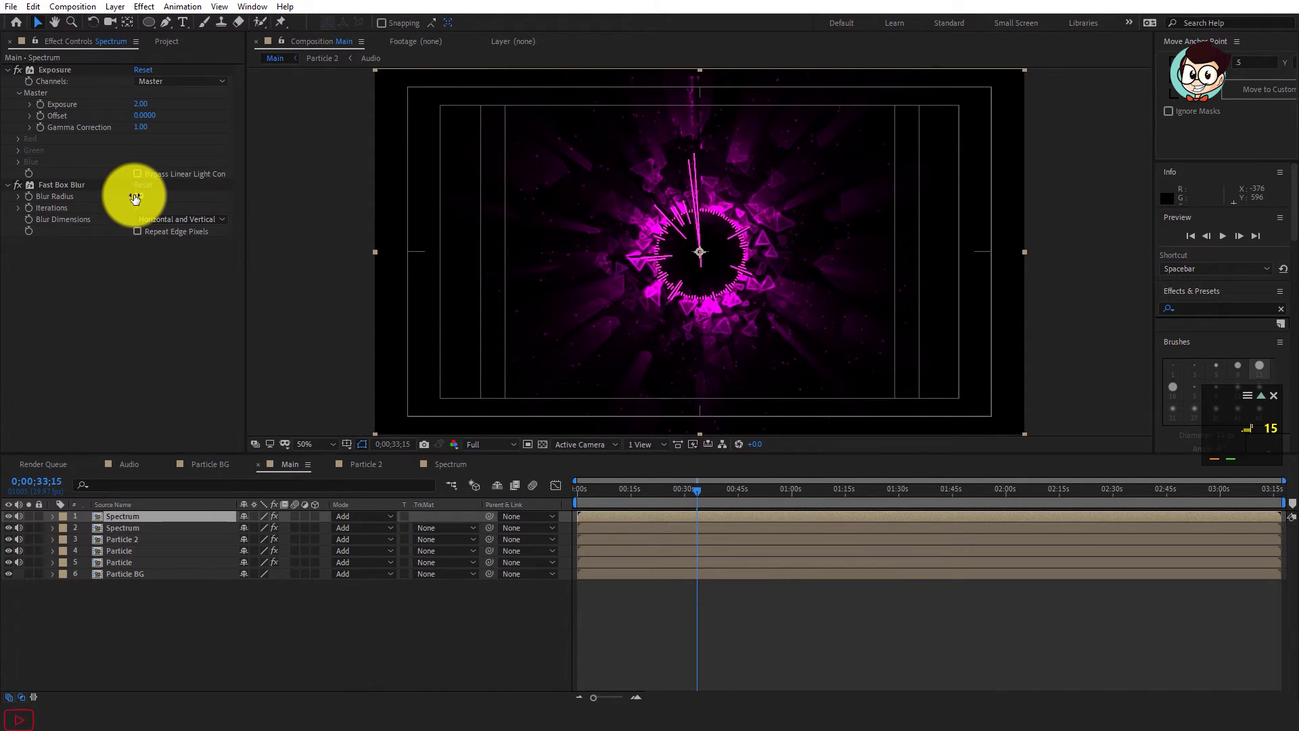
pyautogui.click(135, 197)
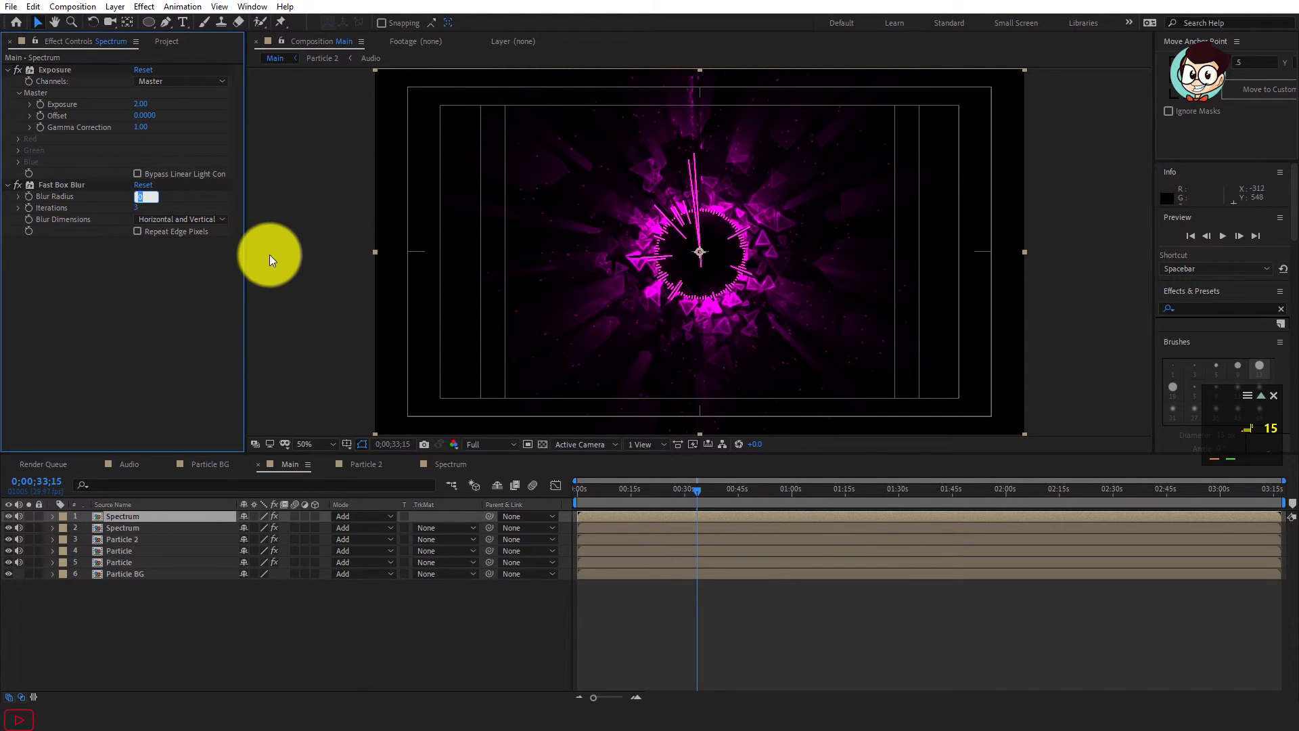
pyautogui.write('10')
pyautogui.press('Return')
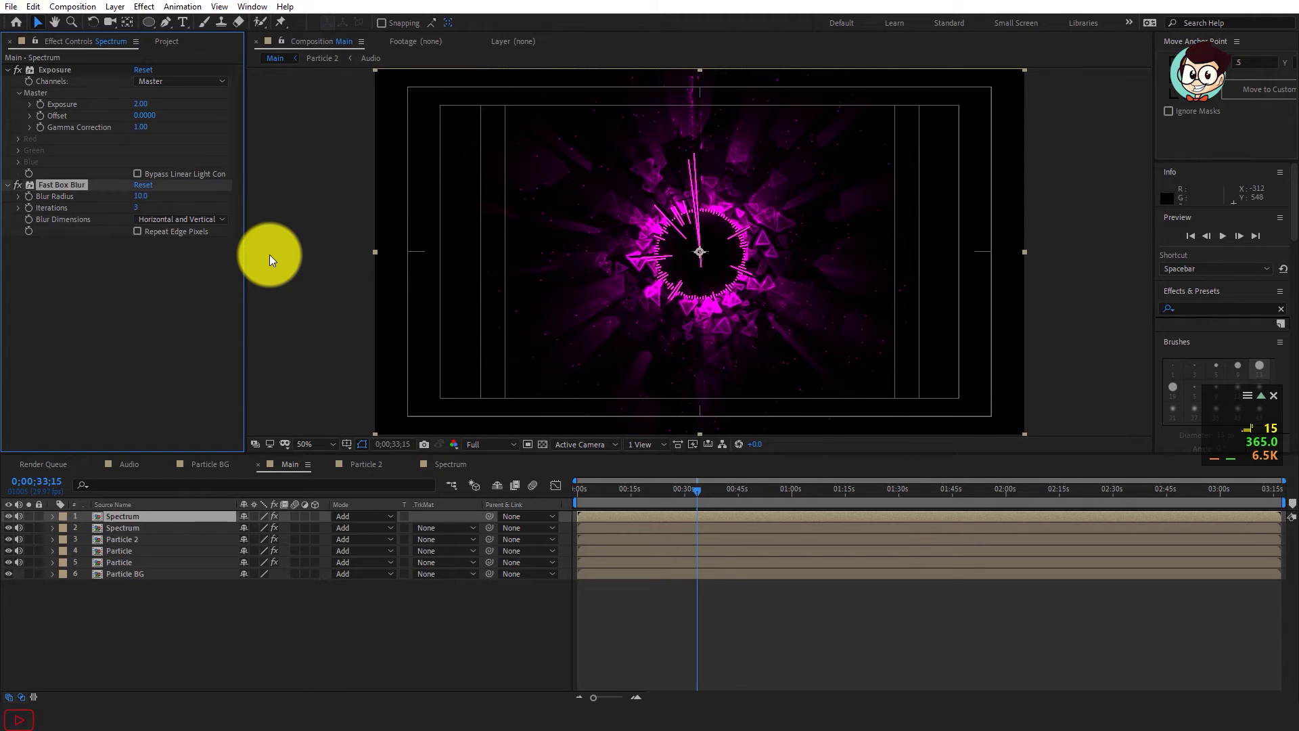
# Step: Preview the softened ring at about 0:20, 1:12 and 1:41
pyautogui.click(649, 501)
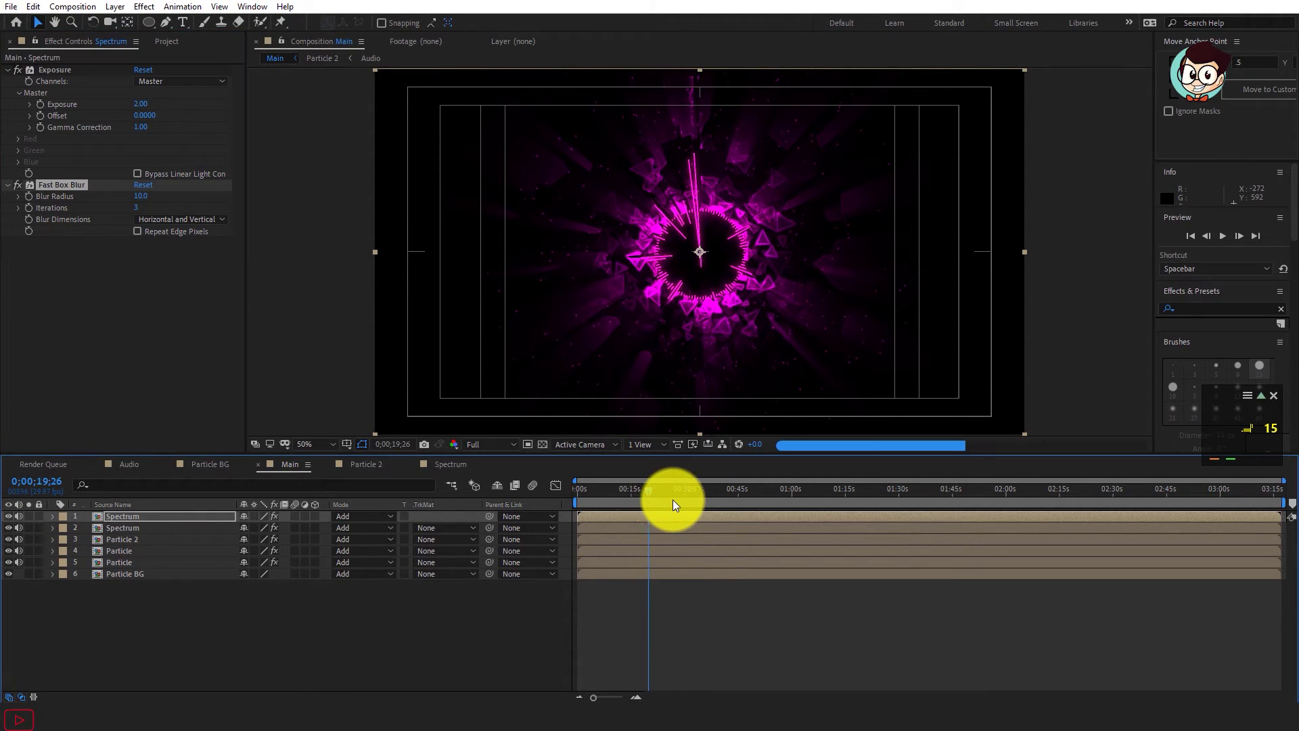
pyautogui.click(713, 501)
pyautogui.click(835, 503)
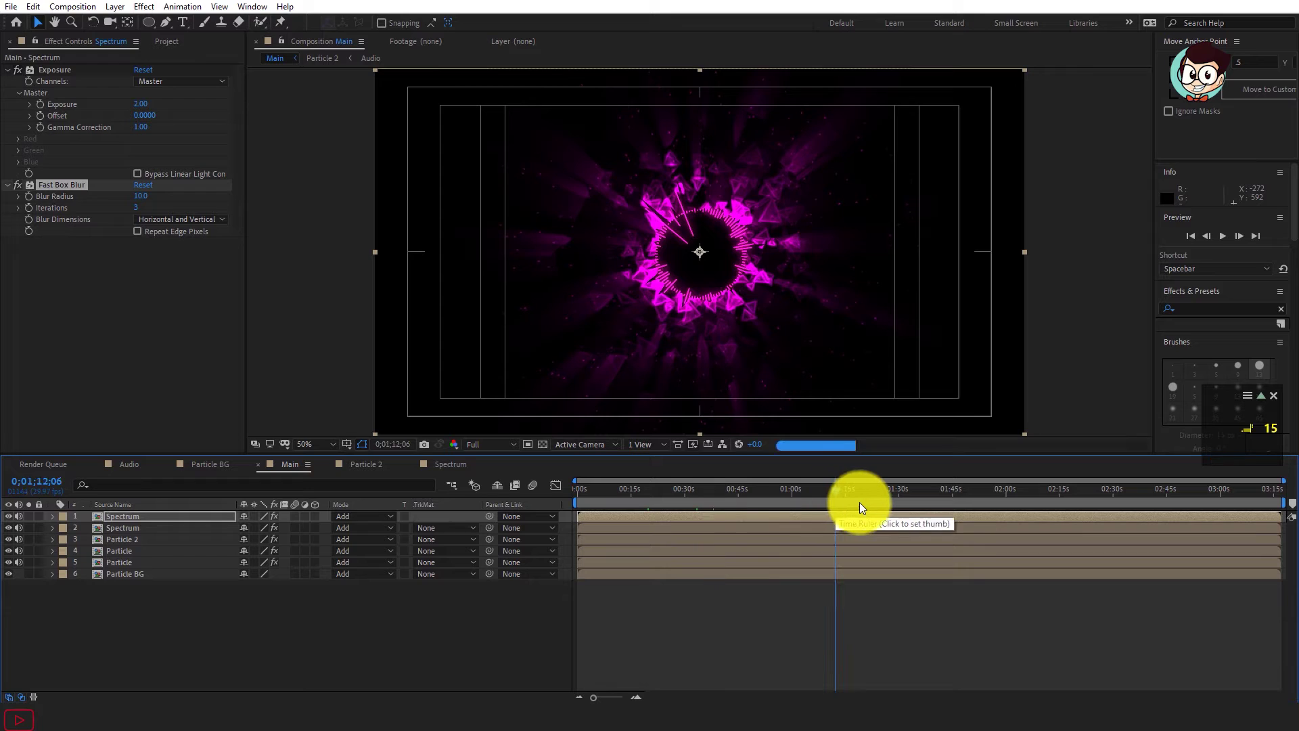
pyautogui.click(938, 502)
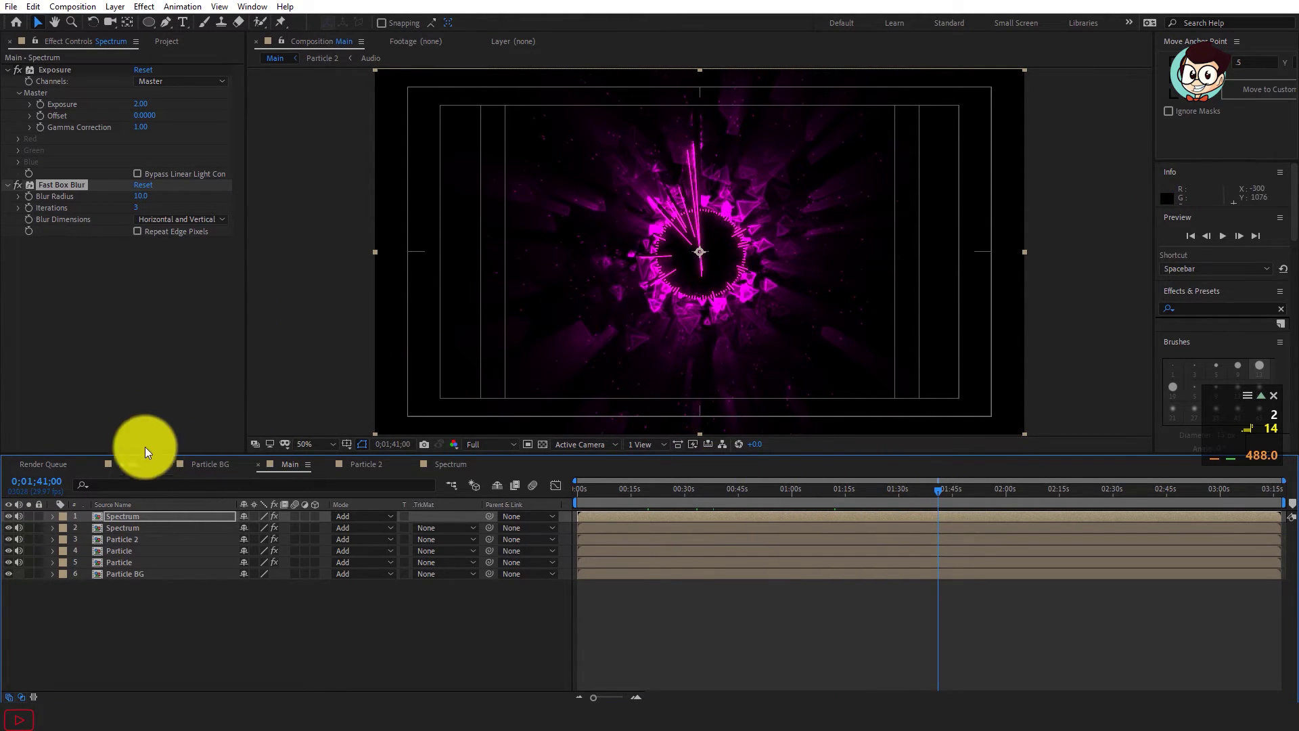
pyautogui.click(166, 41)
# Step: Add a new adjustment layer to Main and apply Glow to it
pyautogui.rightClick(174, 624)
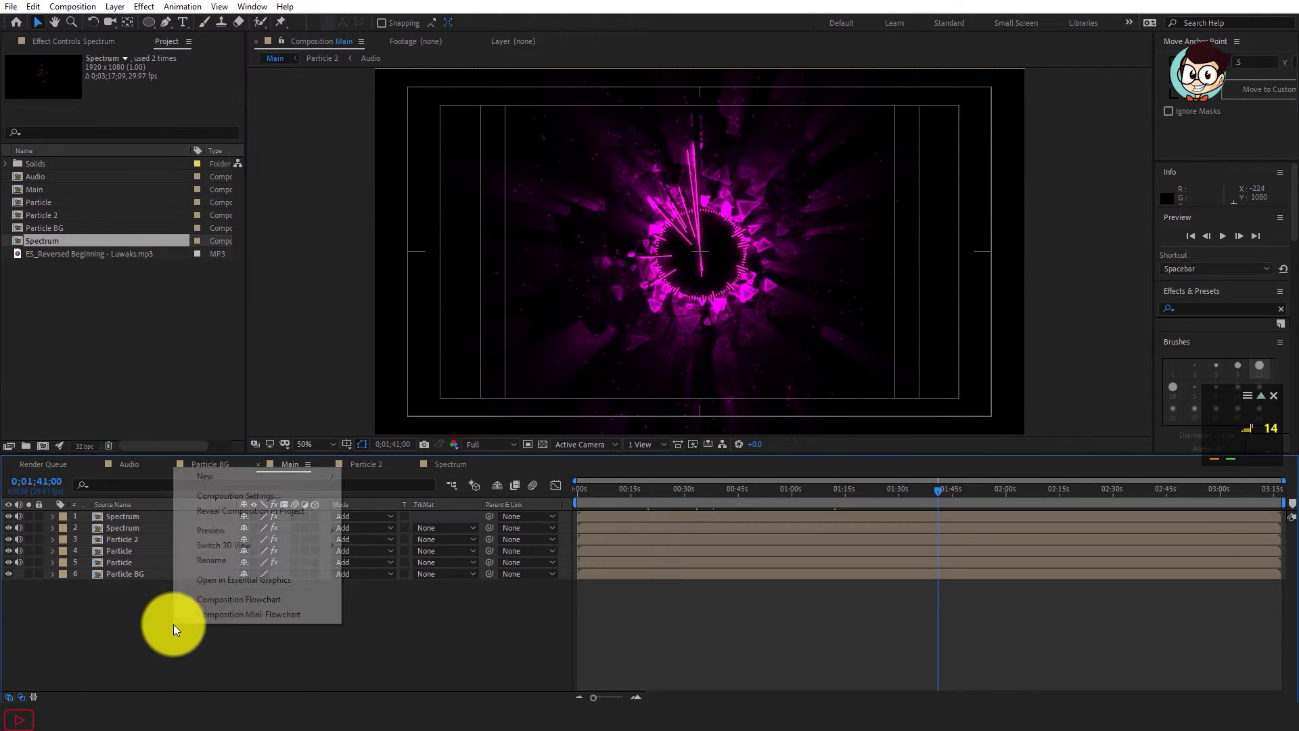
pyautogui.moveTo(230, 475)
pyautogui.click(434, 580)
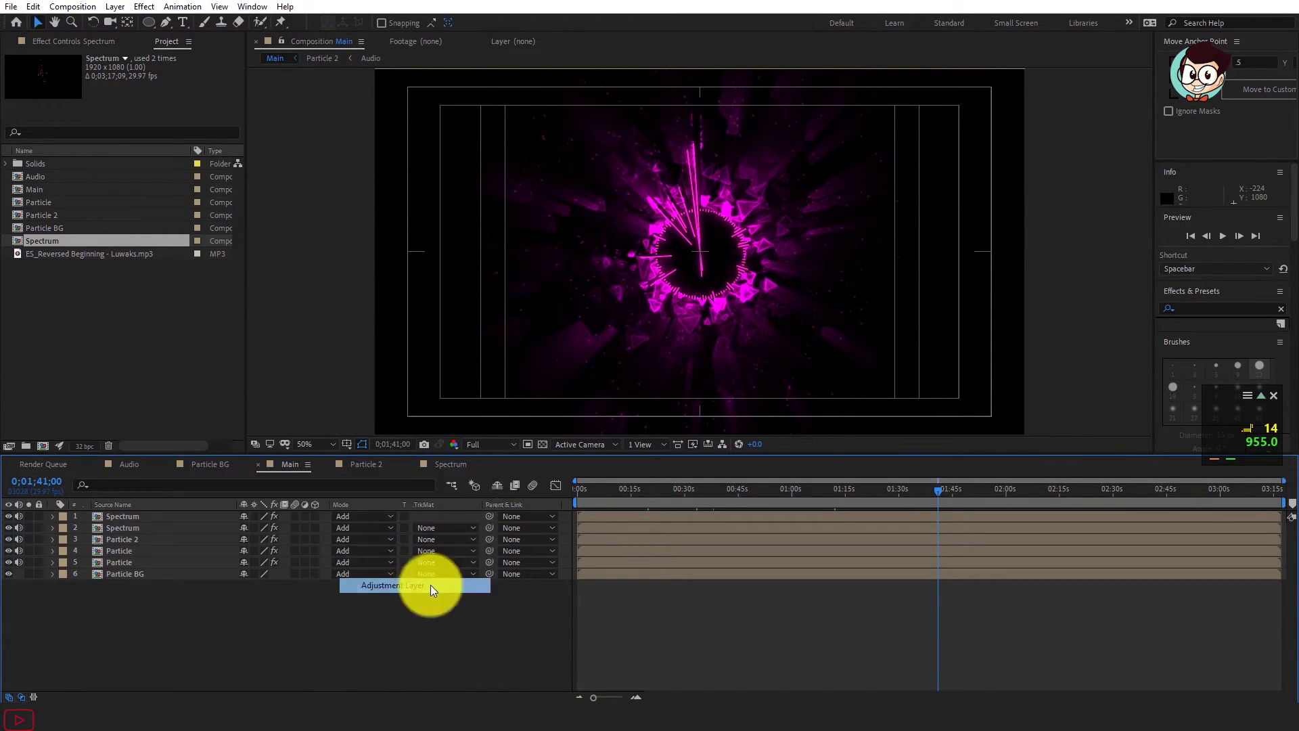
pyautogui.click(93, 48)
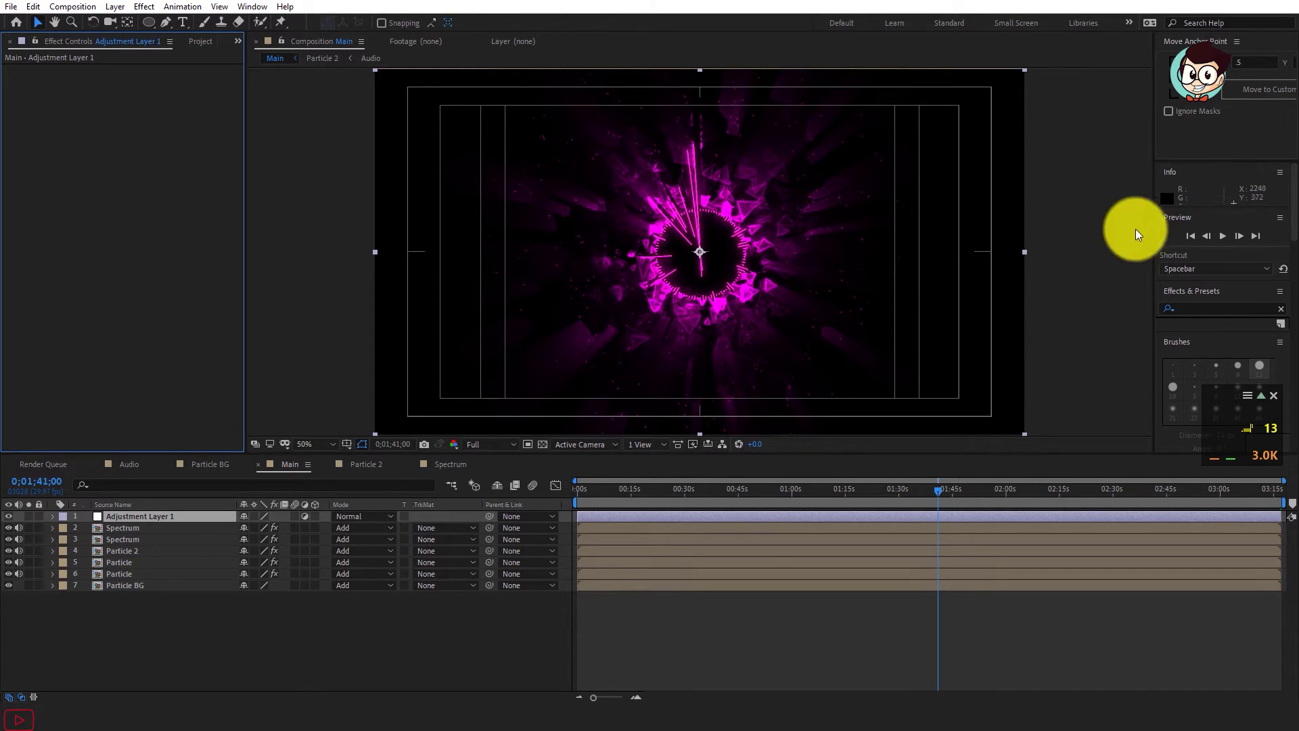
pyautogui.click(1226, 310)
pyautogui.hotkey('ctrl', 'space')
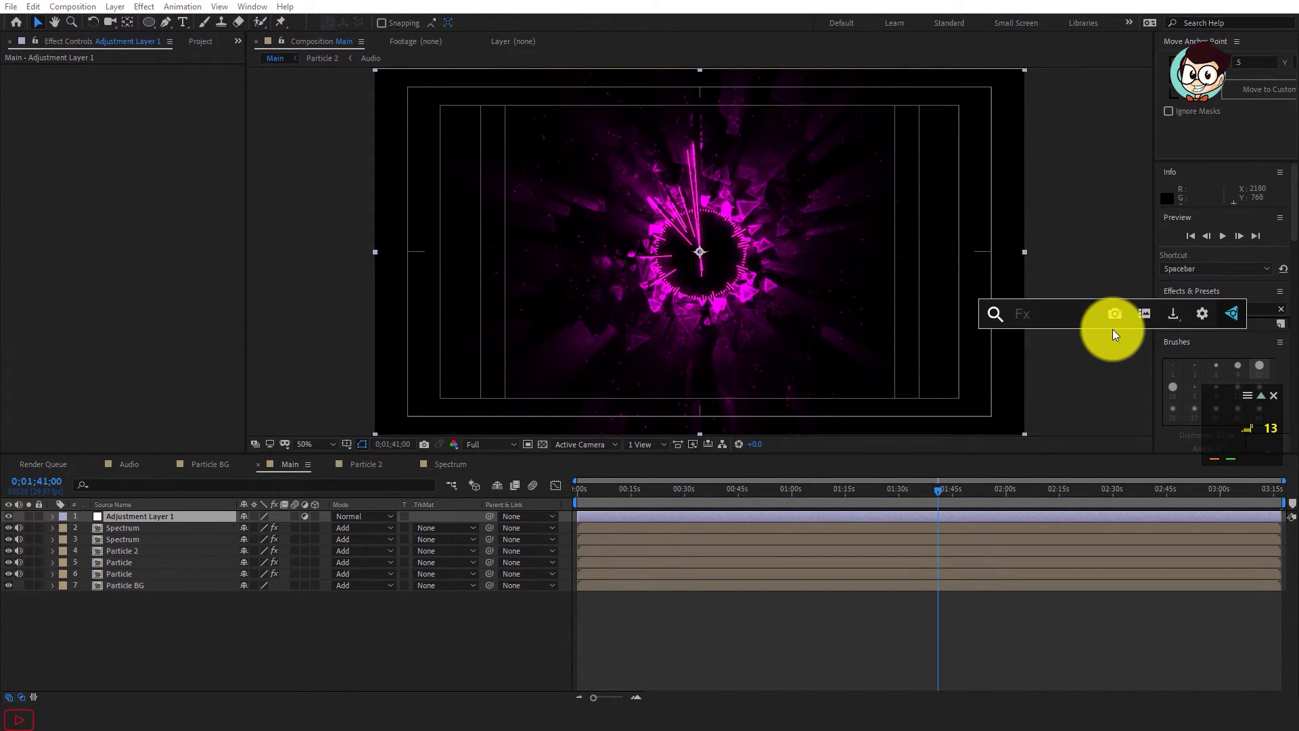
pyautogui.write('Glow')
pyautogui.press('Return')
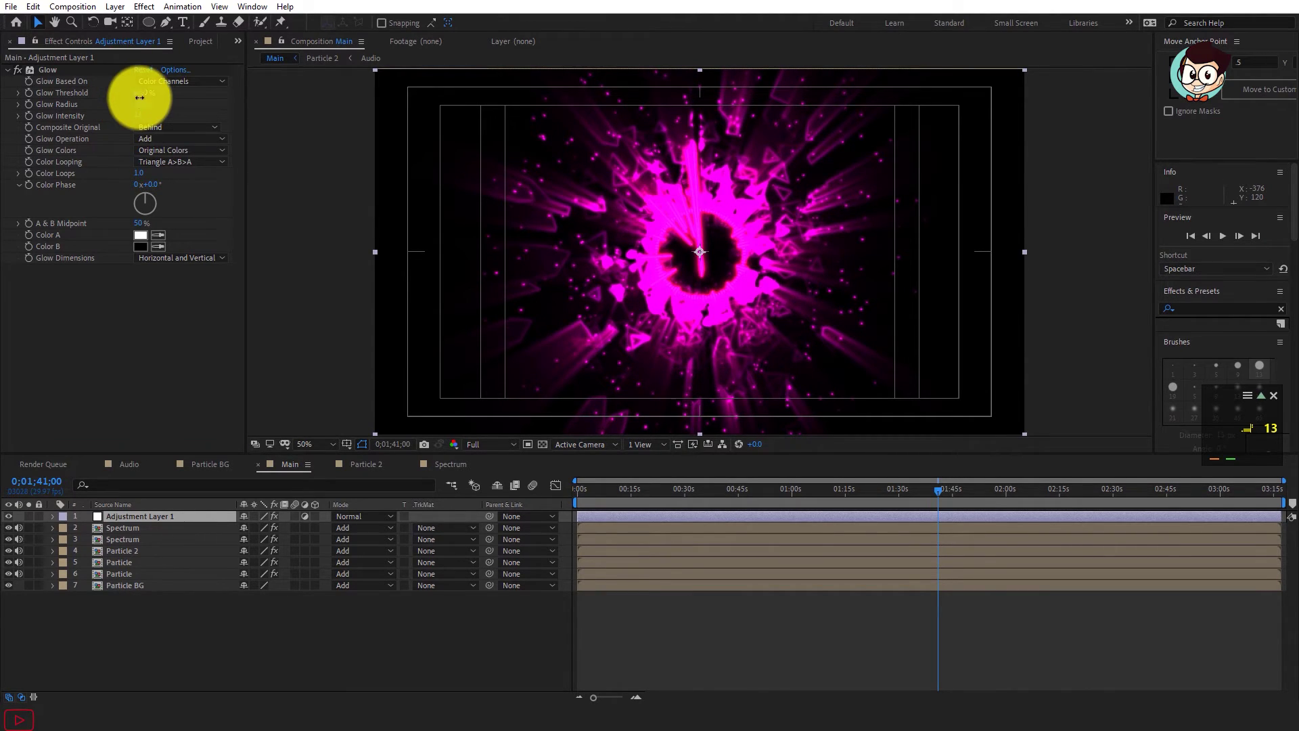
# Step: Set the adjustment layer's Glow to Threshold 100%, Radius 0 and Intensity 0.1
pyautogui.click(141, 94)
pyautogui.write('100')
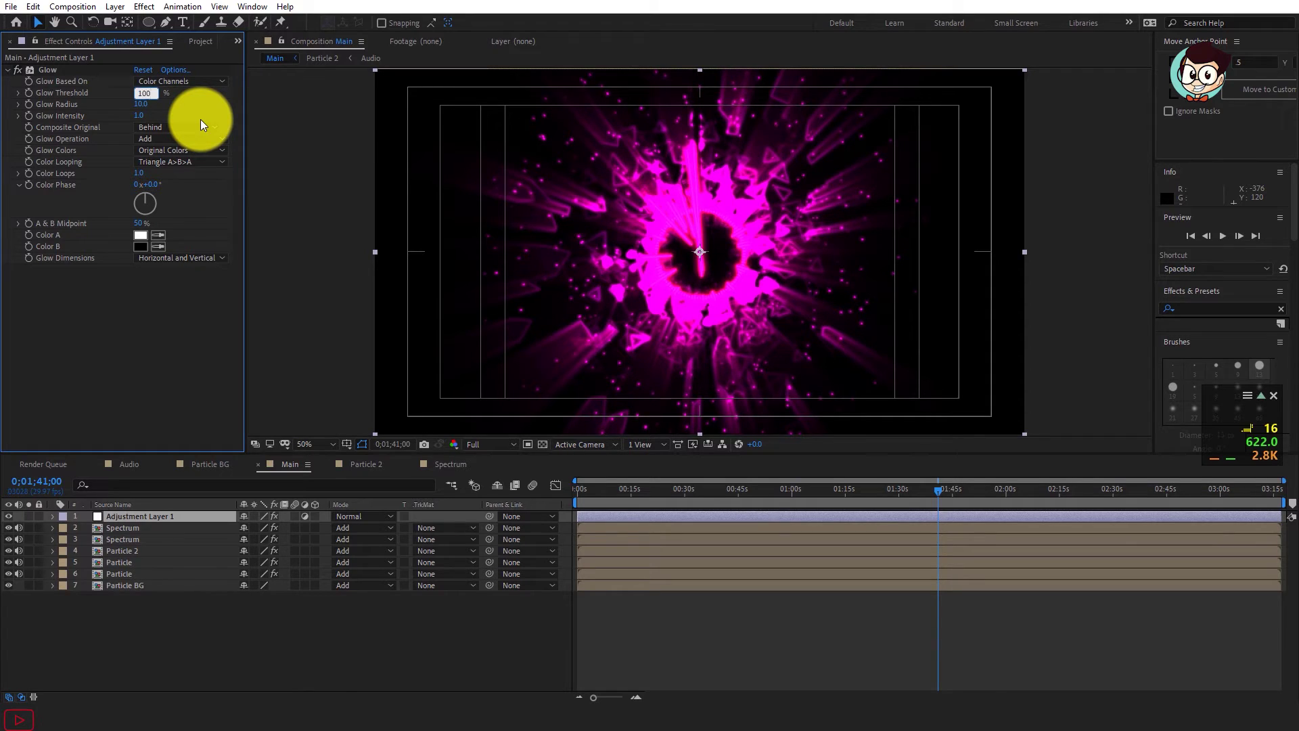
pyautogui.press('Return')
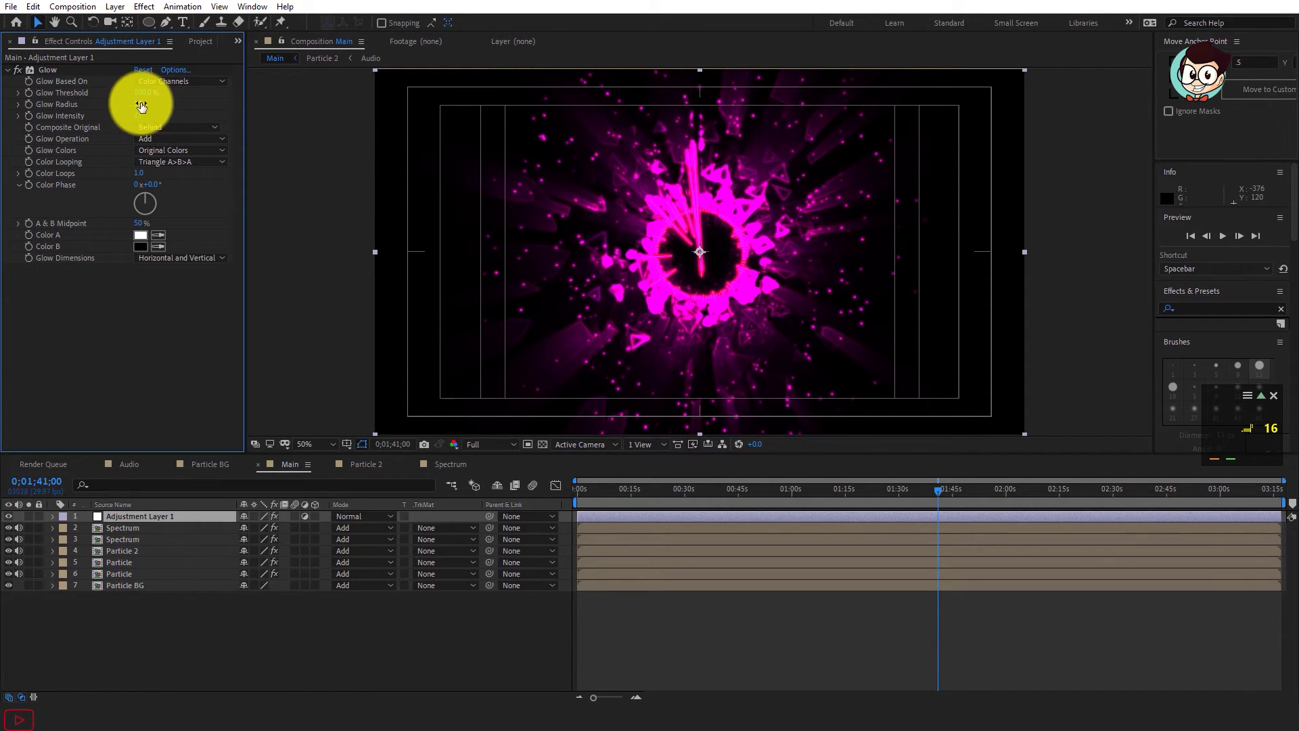
pyautogui.click(141, 104)
pyautogui.write('0')
pyautogui.press('Return')
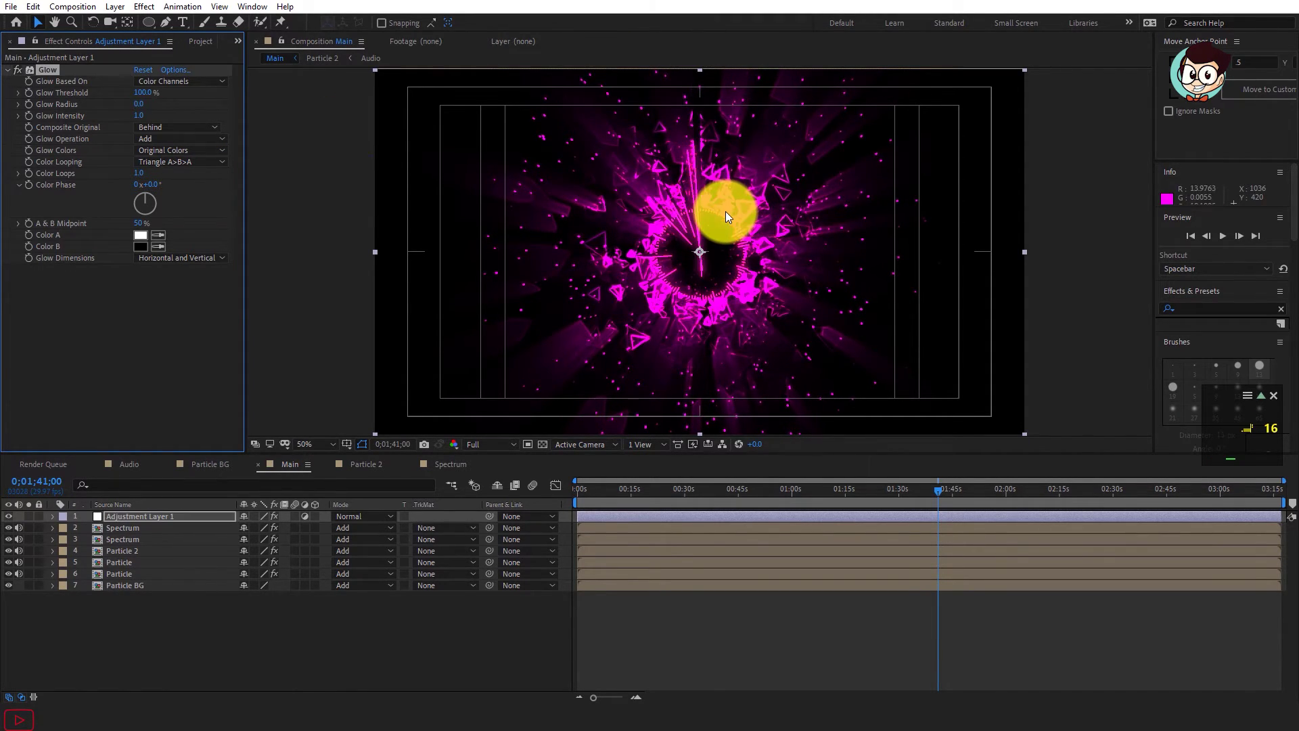
pyautogui.click(139, 117)
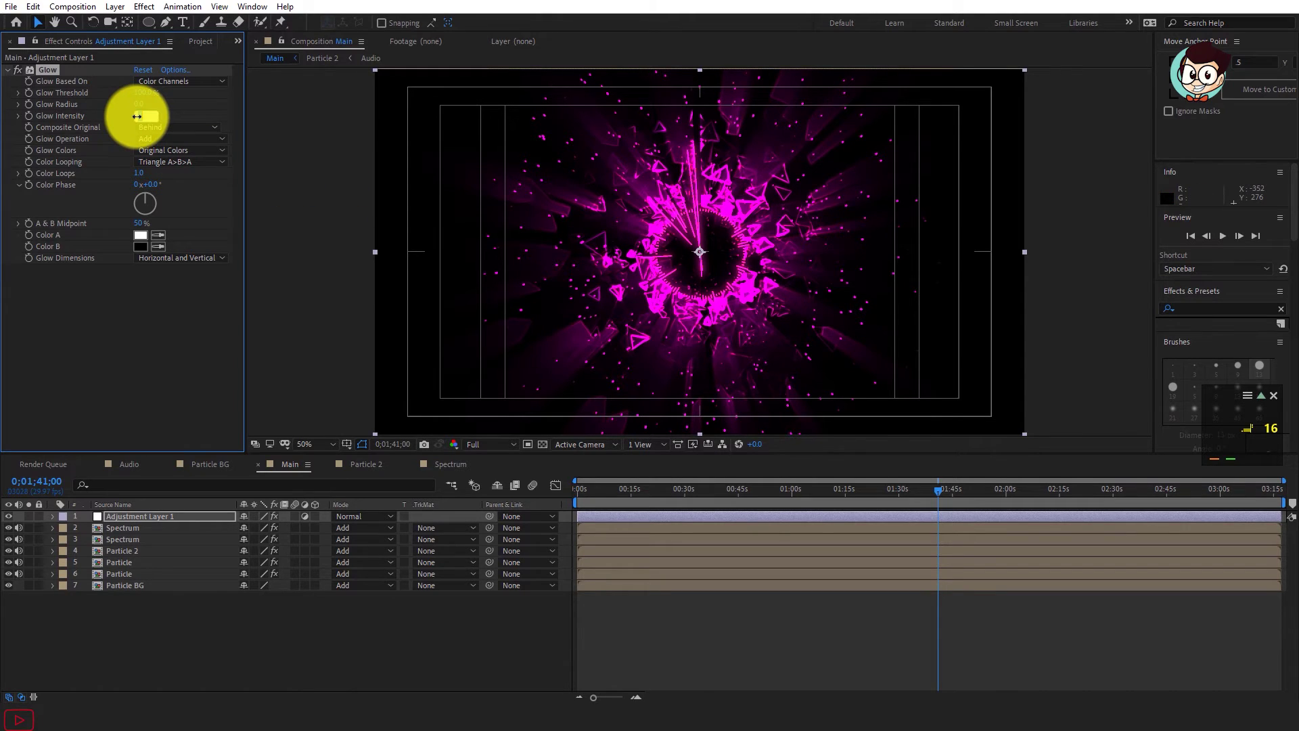
pyautogui.write('0.1')
pyautogui.press('Return')
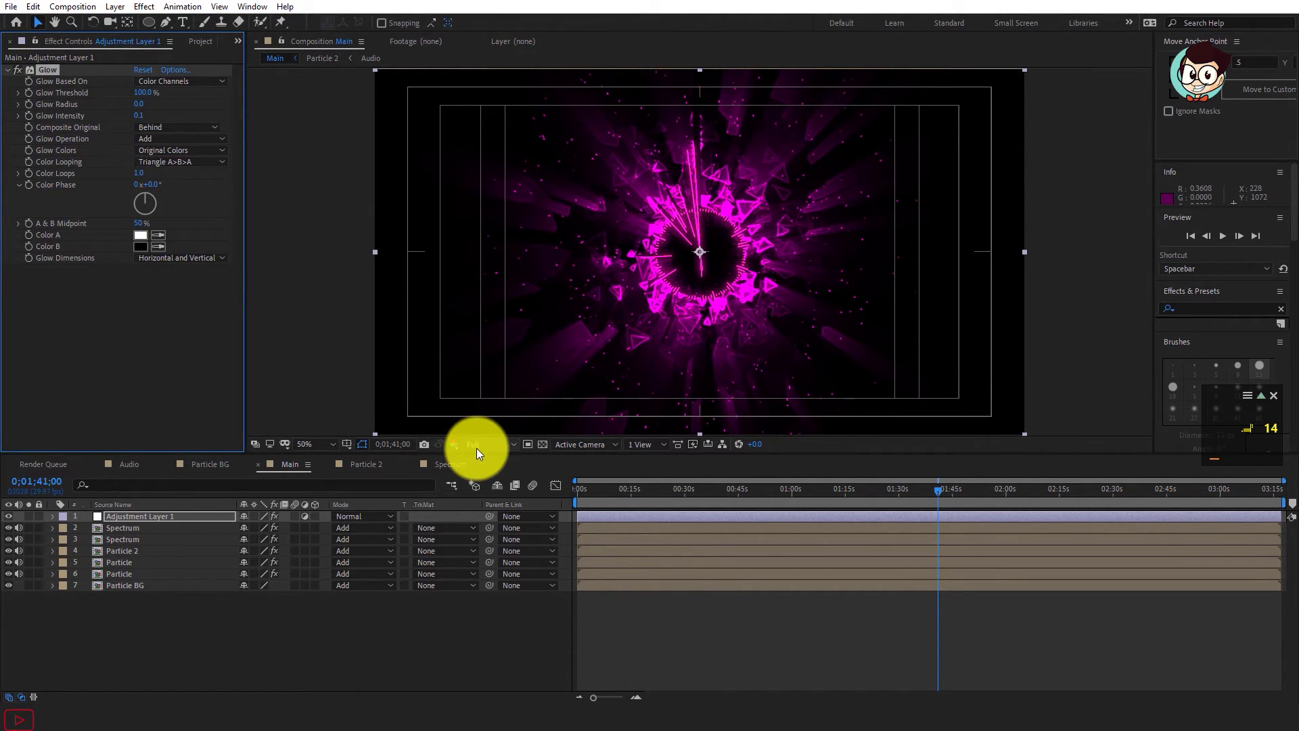
pyautogui.hotkey('ctrl', 'space')
# Step: Add Glow 2 to Adjustment Layer 1 with Threshold 70%, Radius 300 and Intensity 0.1
pyautogui.write('Glow')
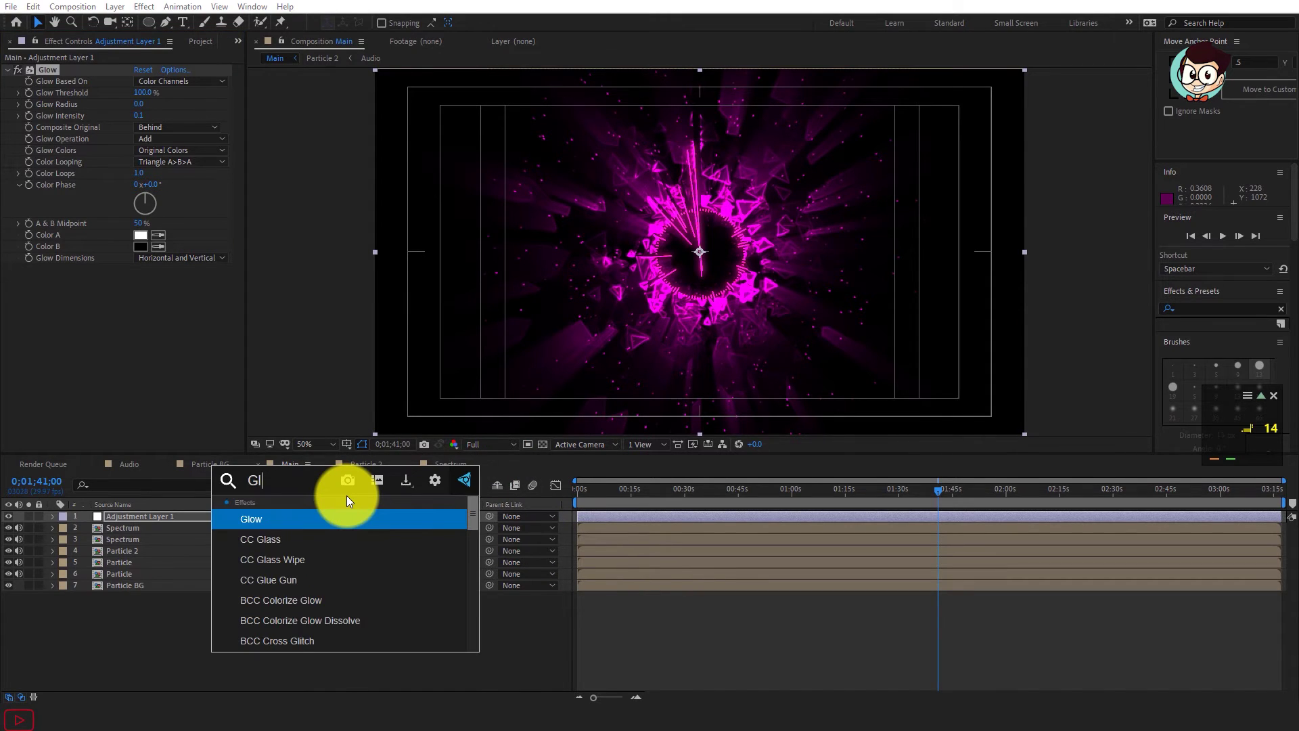
pyautogui.press('Return')
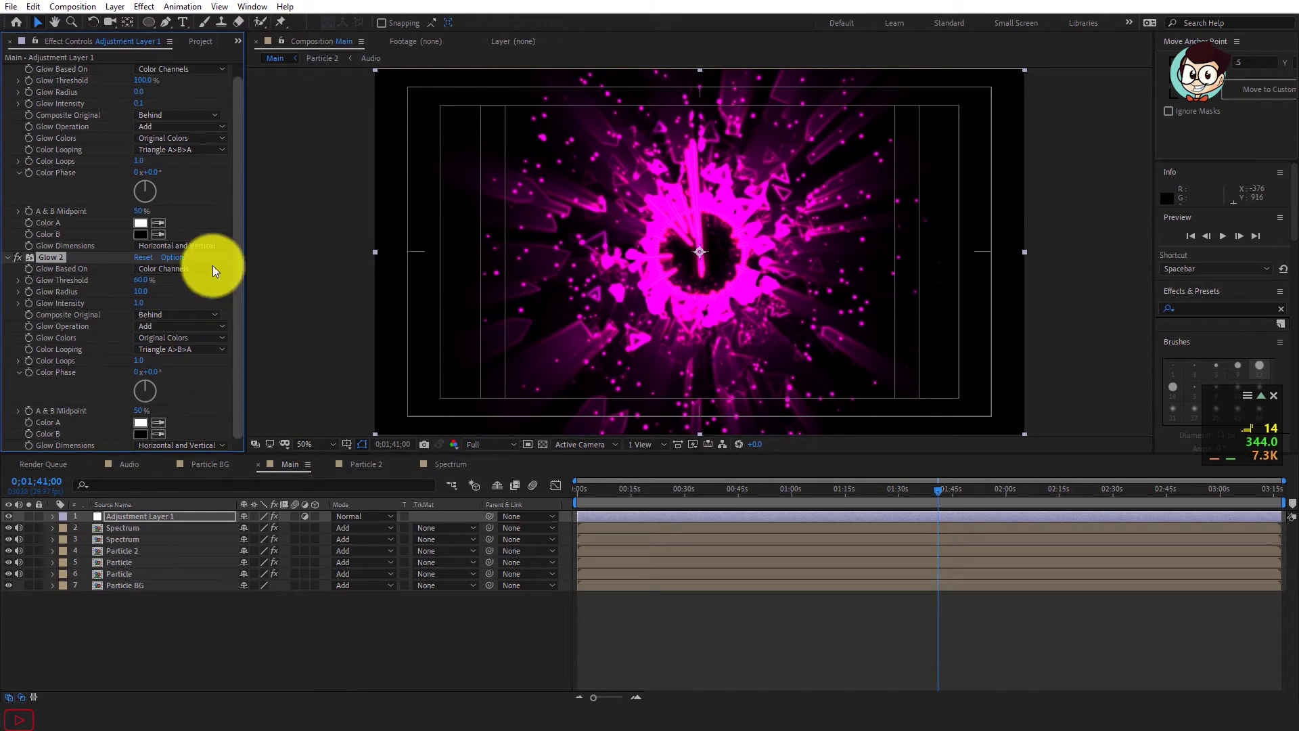
pyautogui.click(142, 280)
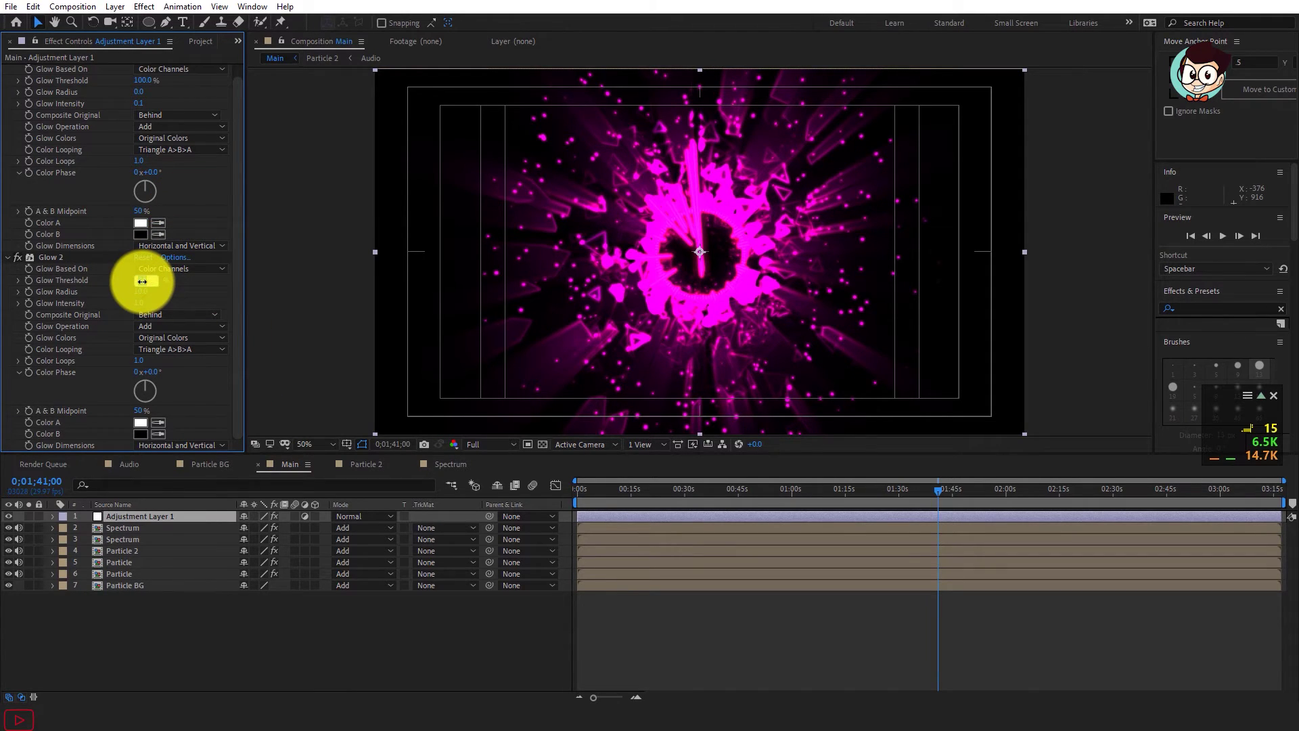
pyautogui.write('70')
pyautogui.press('Return')
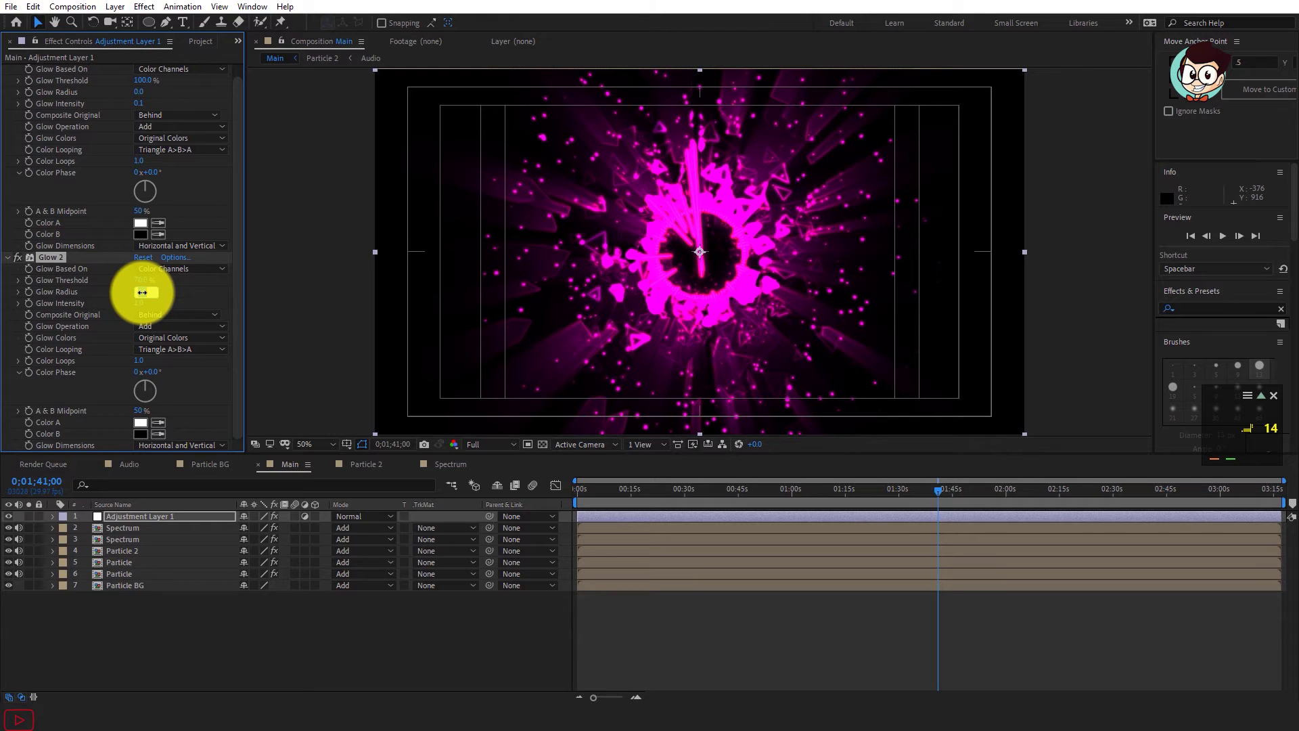
pyautogui.write('300')
pyautogui.press('Return')
pyautogui.click(141, 302)
pyautogui.write('0.1')
pyautogui.press('Return')
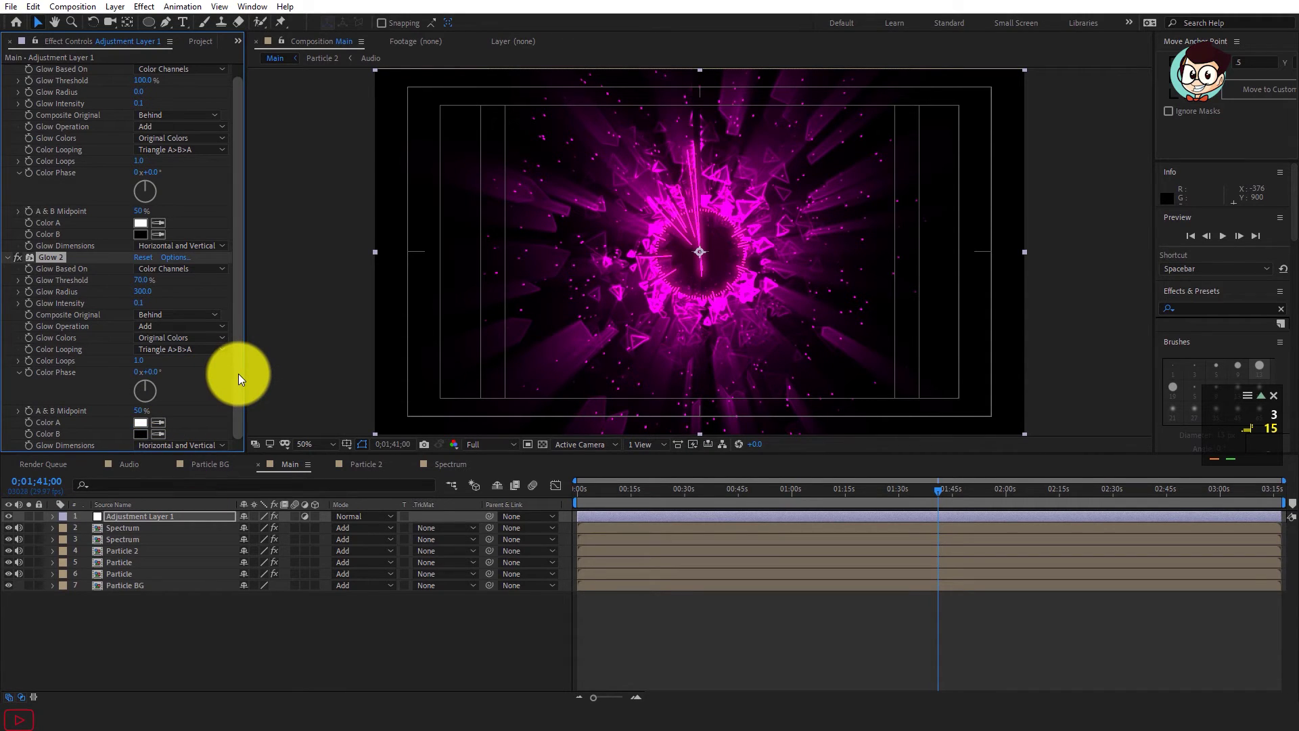
# Step: Preview the glow at 0:32, 1:08 and 0:20, then show the Project panel
pyautogui.click(692, 490)
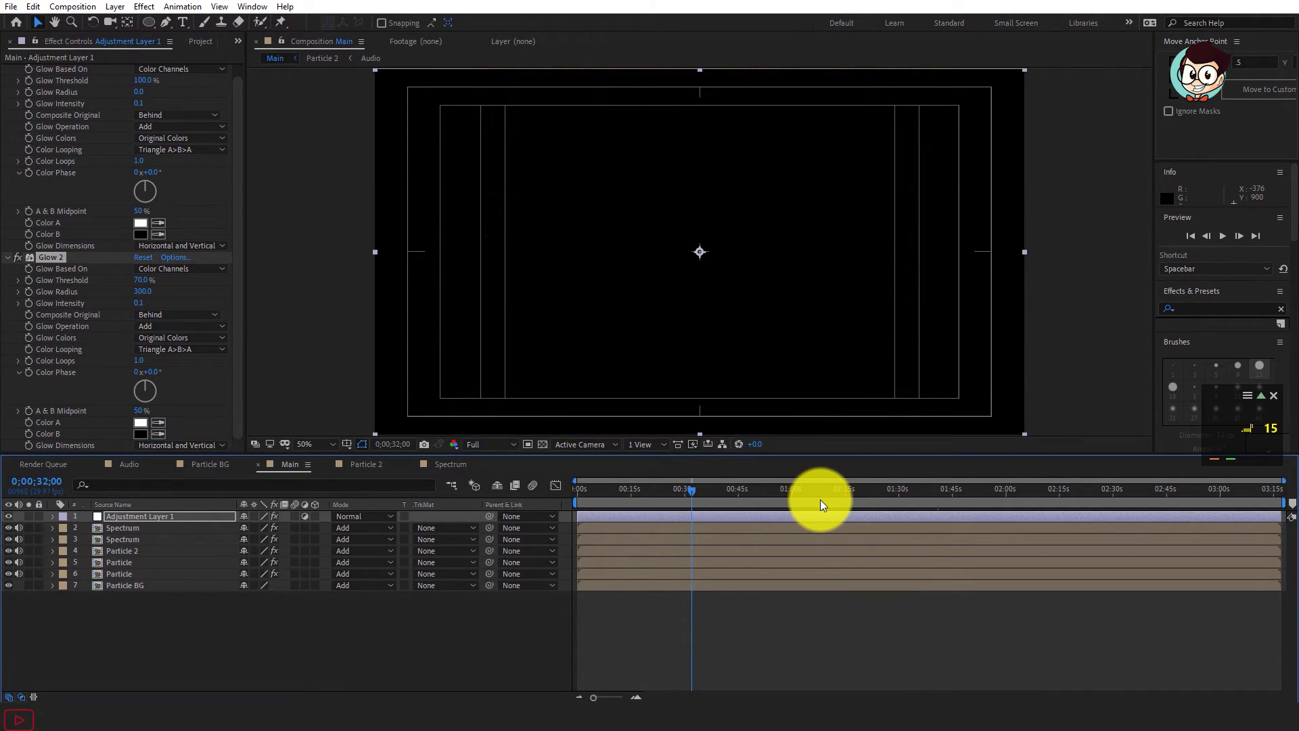
pyautogui.click(821, 500)
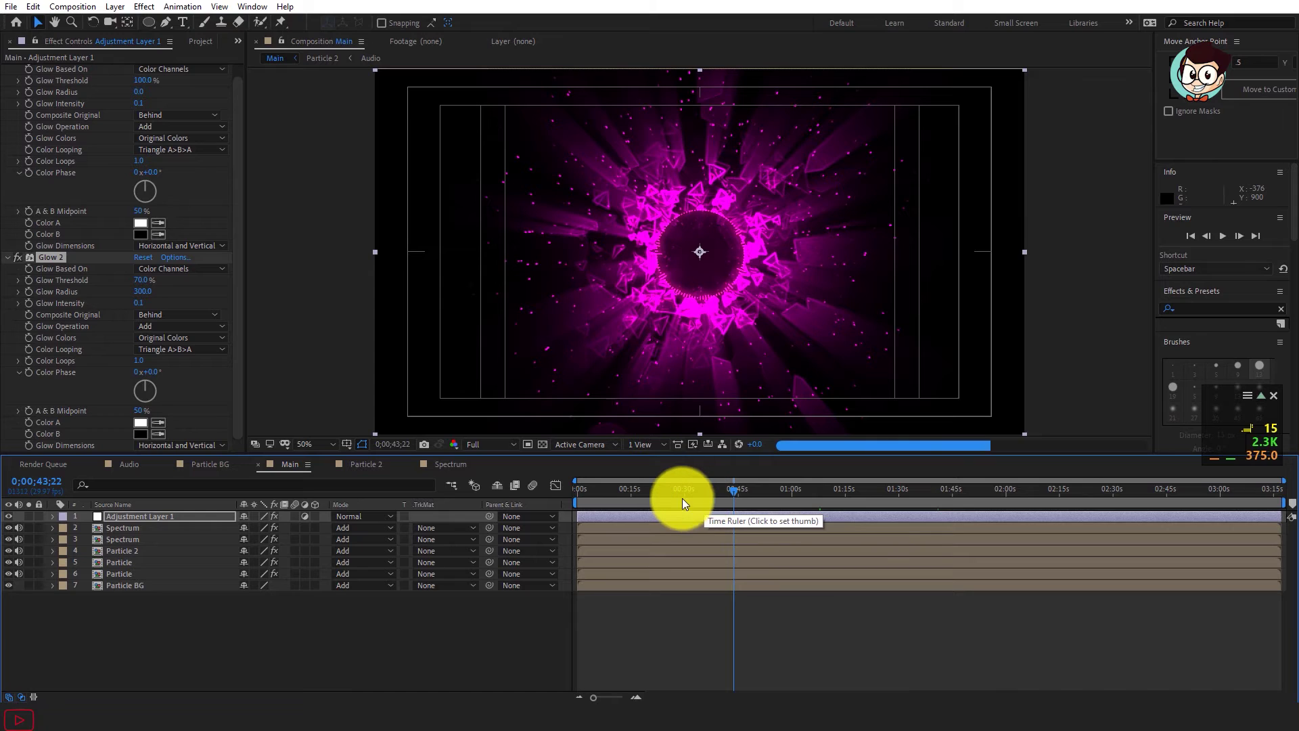
pyautogui.click(649, 495)
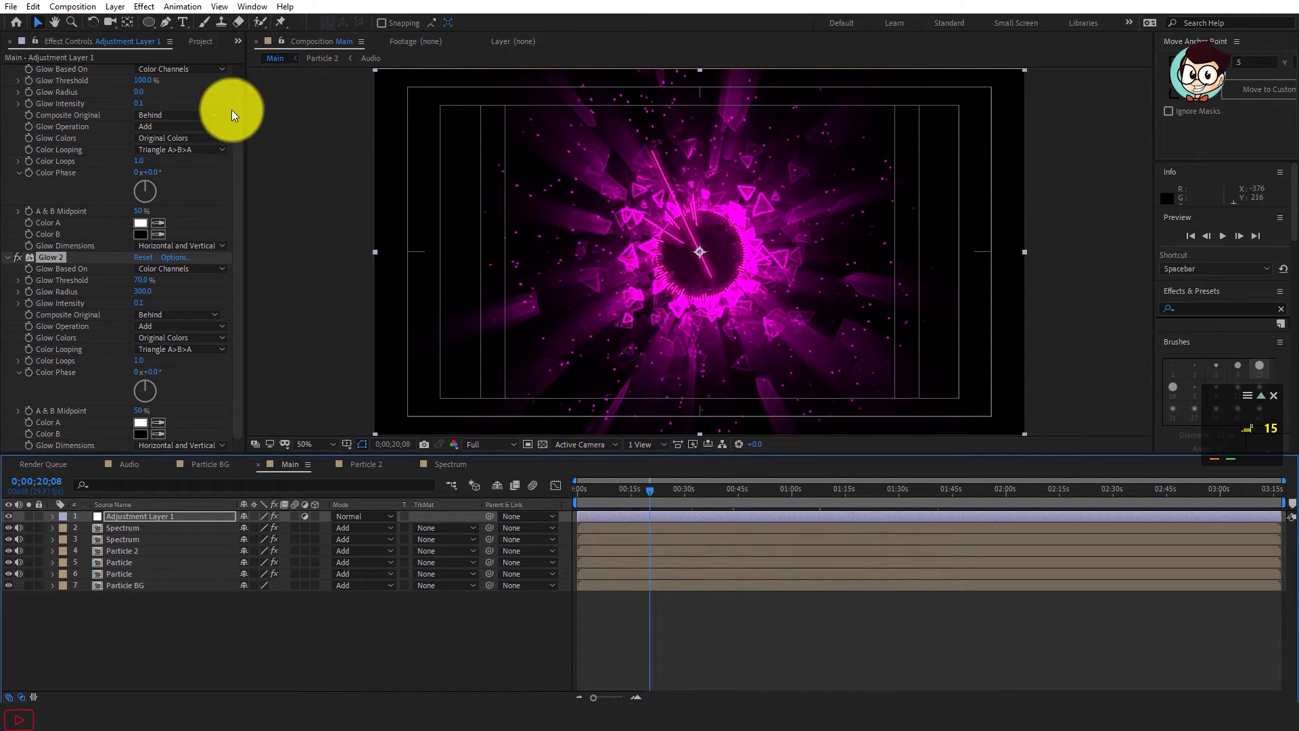
pyautogui.click(199, 41)
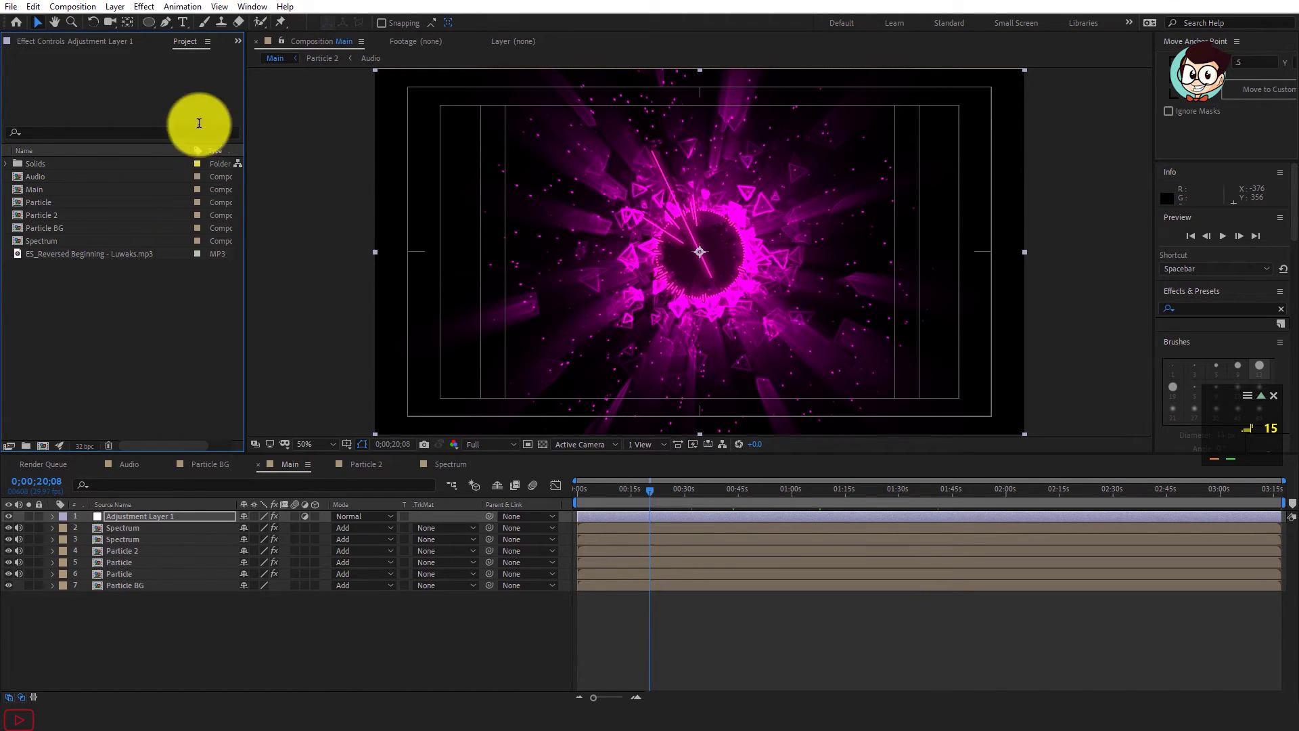
# Step: Import the pspf (2).jpg background image into the project and view it
pyautogui.click(110, 41)
pyautogui.click(203, 42)
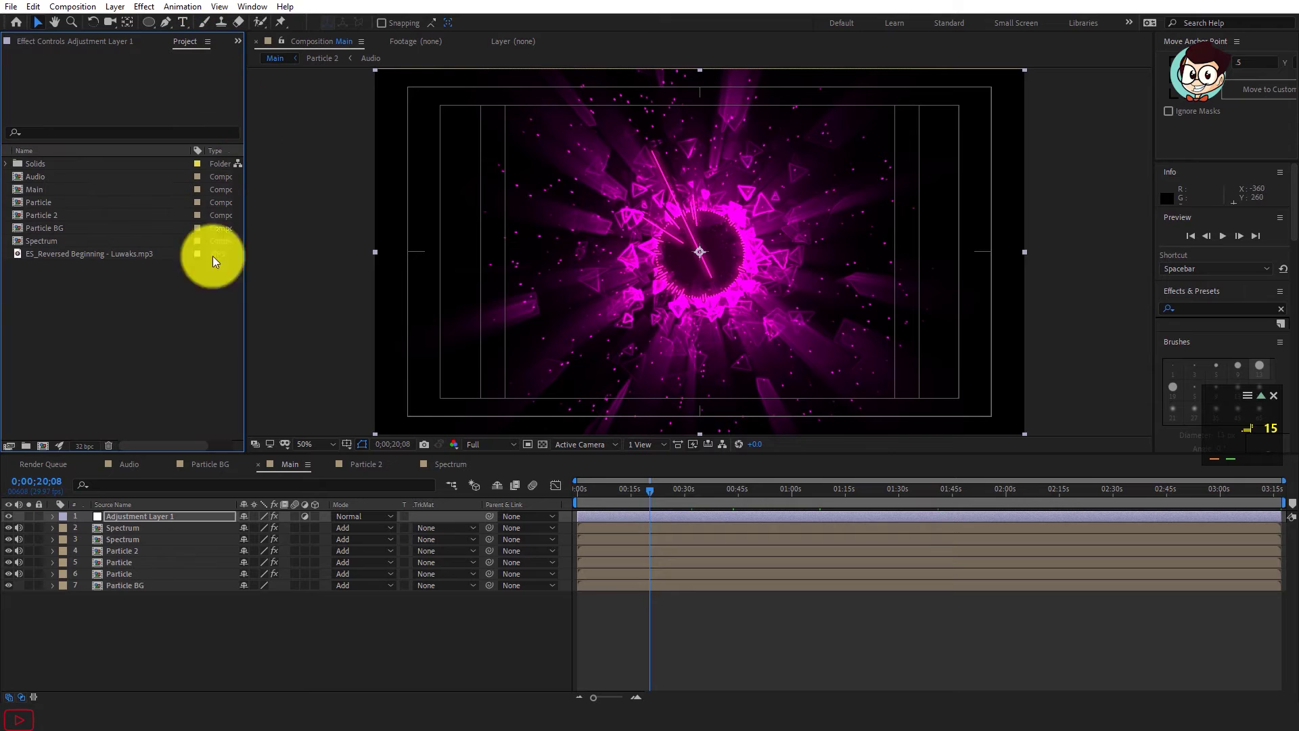
pyautogui.rightClick(121, 329)
pyautogui.moveTo(165, 400)
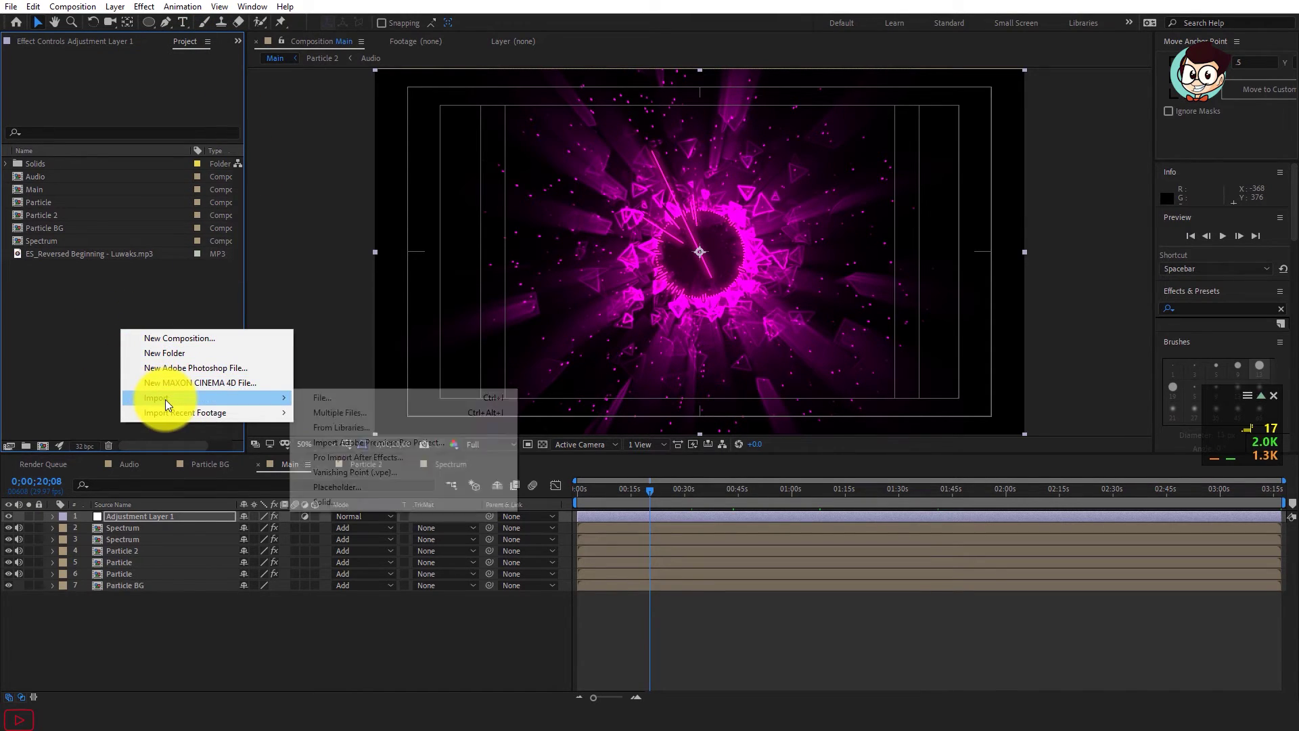
pyautogui.click(355, 401)
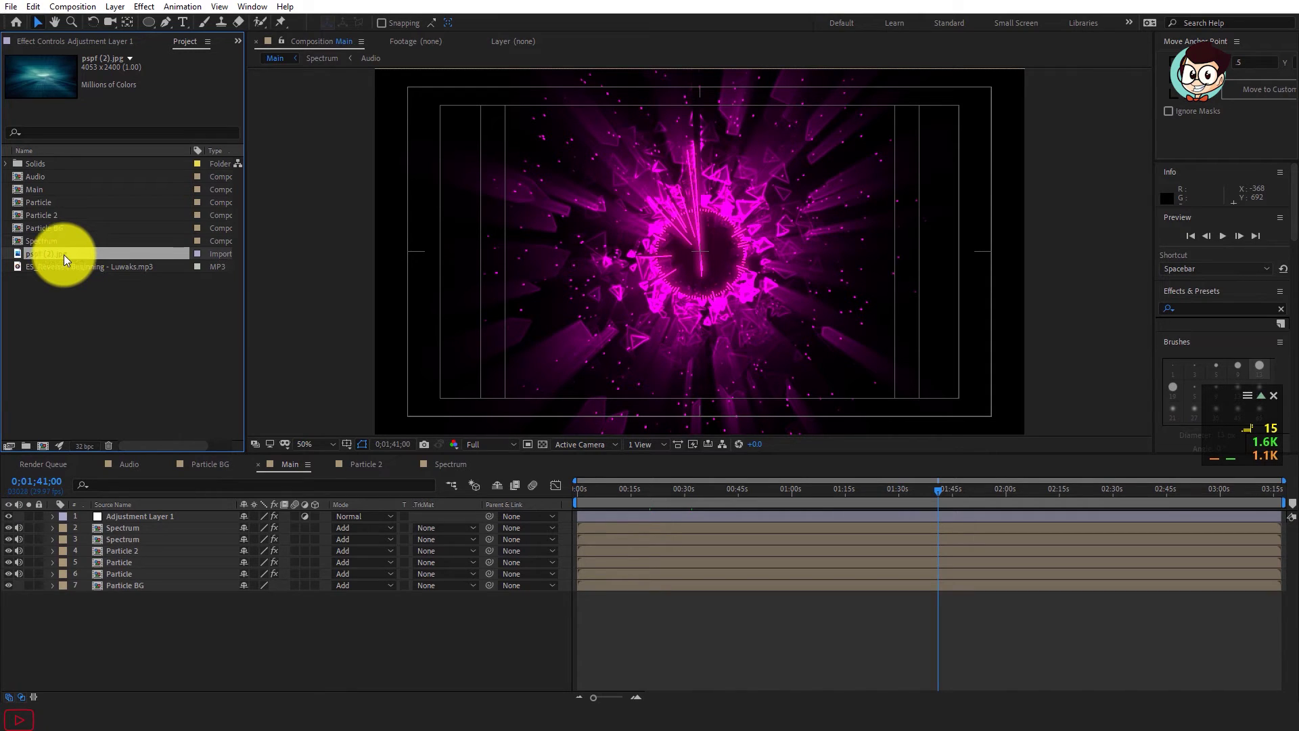
pyautogui.doubleClick(63, 254)
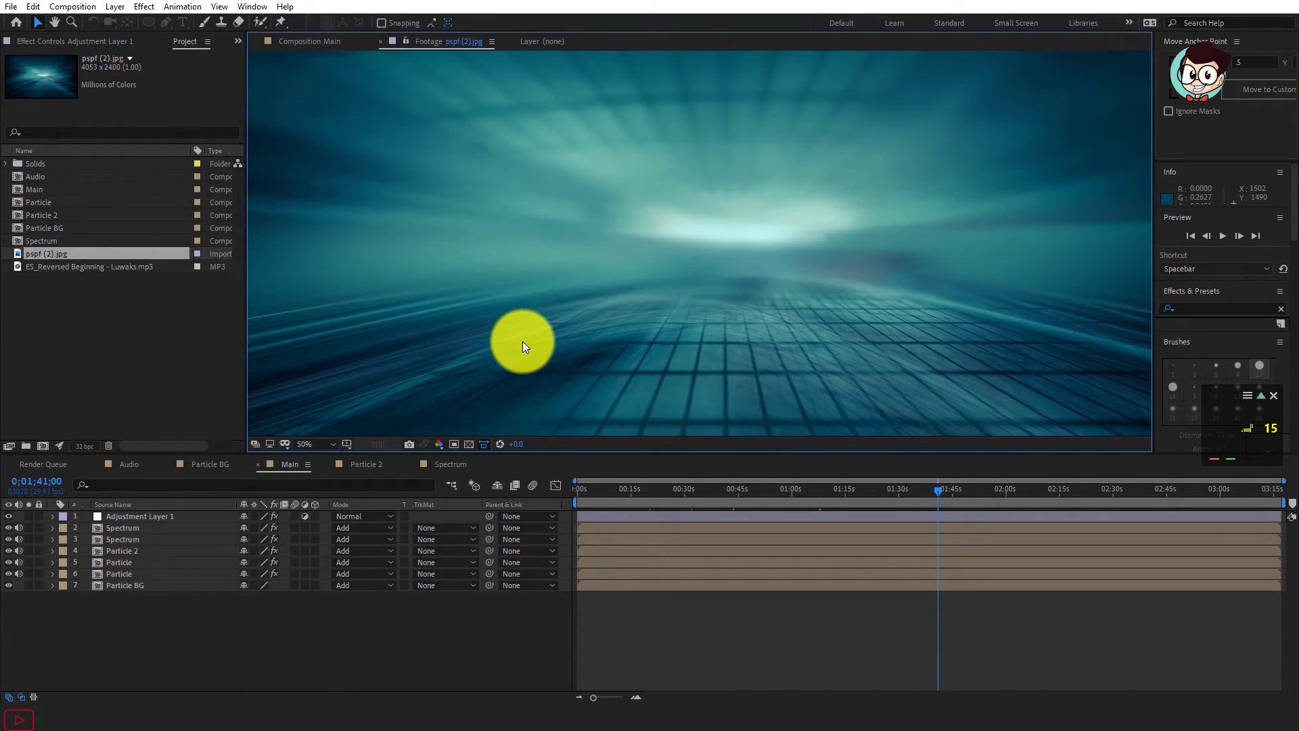
pyautogui.scroll(-2, 522, 341)
pyautogui.scroll(1, 522, 341)
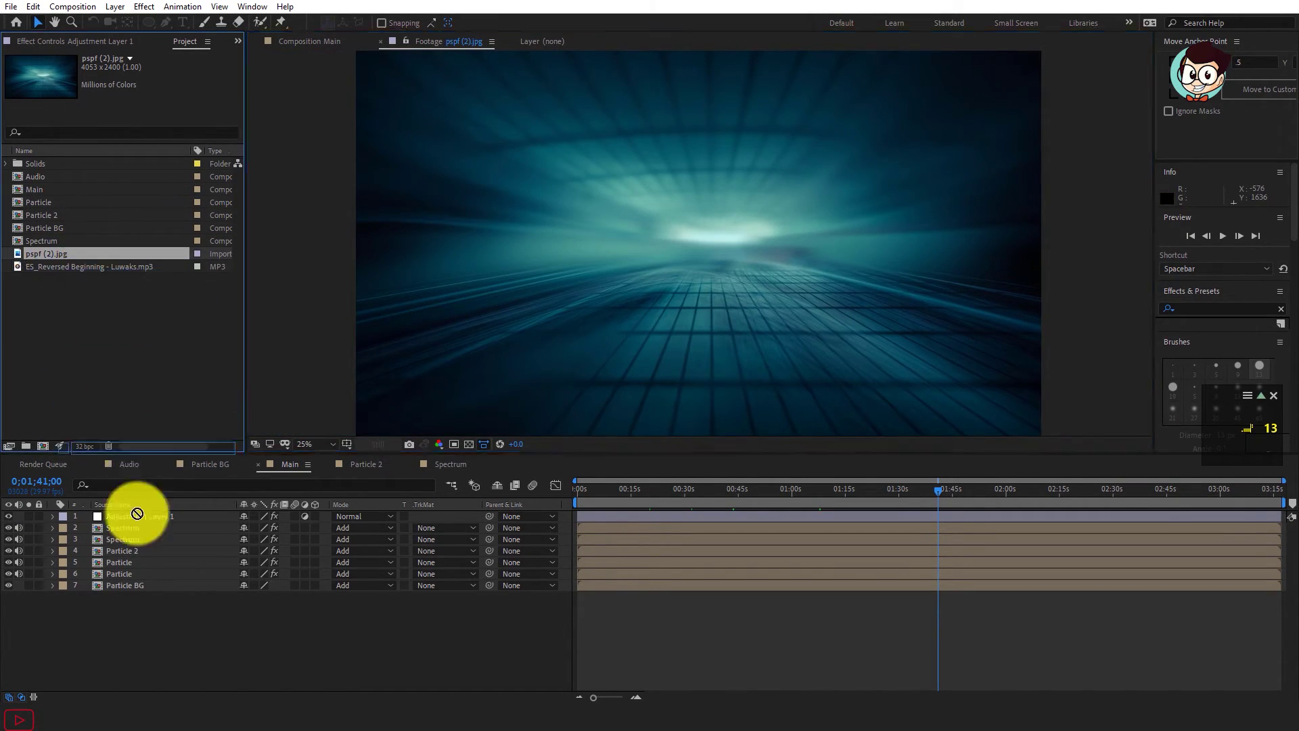
# Step: Place pspf (2).jpg at the top of Main and blend it in Screen mode
pyautogui.moveTo(104, 254); pyautogui.dragTo(136, 511)
pyautogui.scroll(-2, 636, 390)
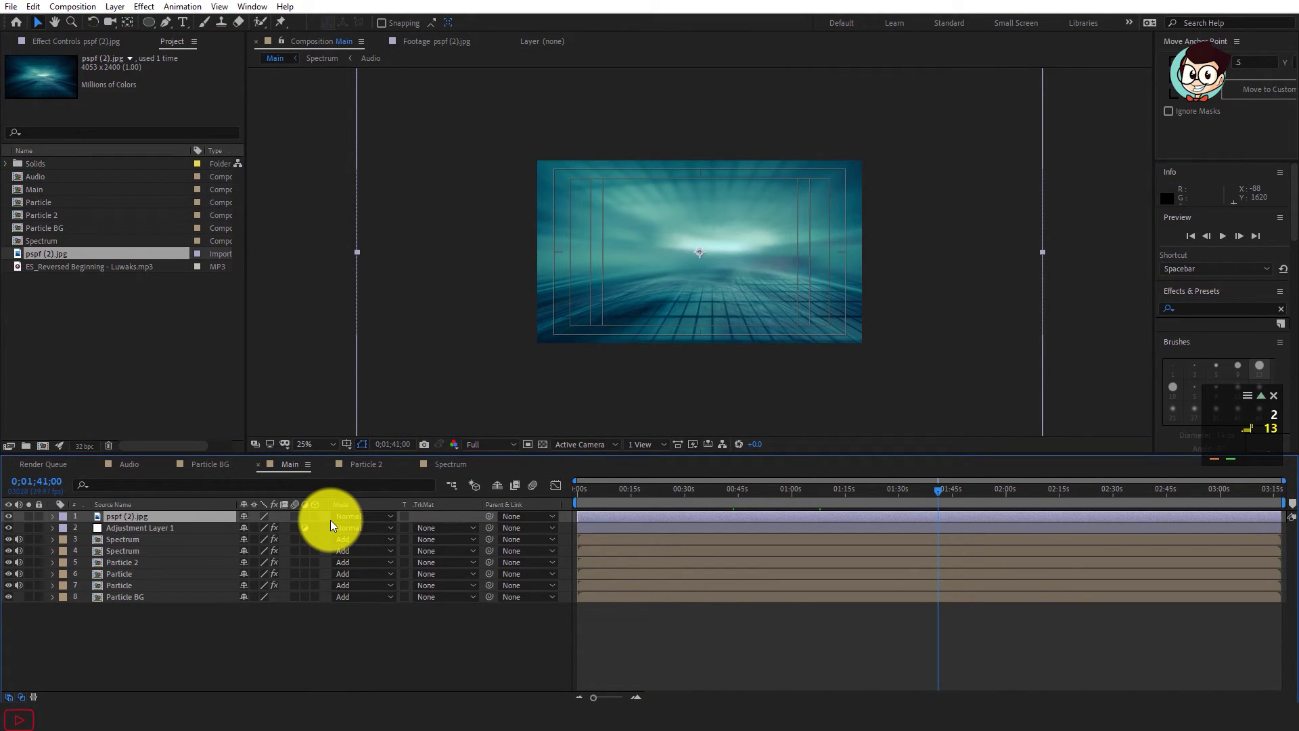
pyautogui.click(349, 516)
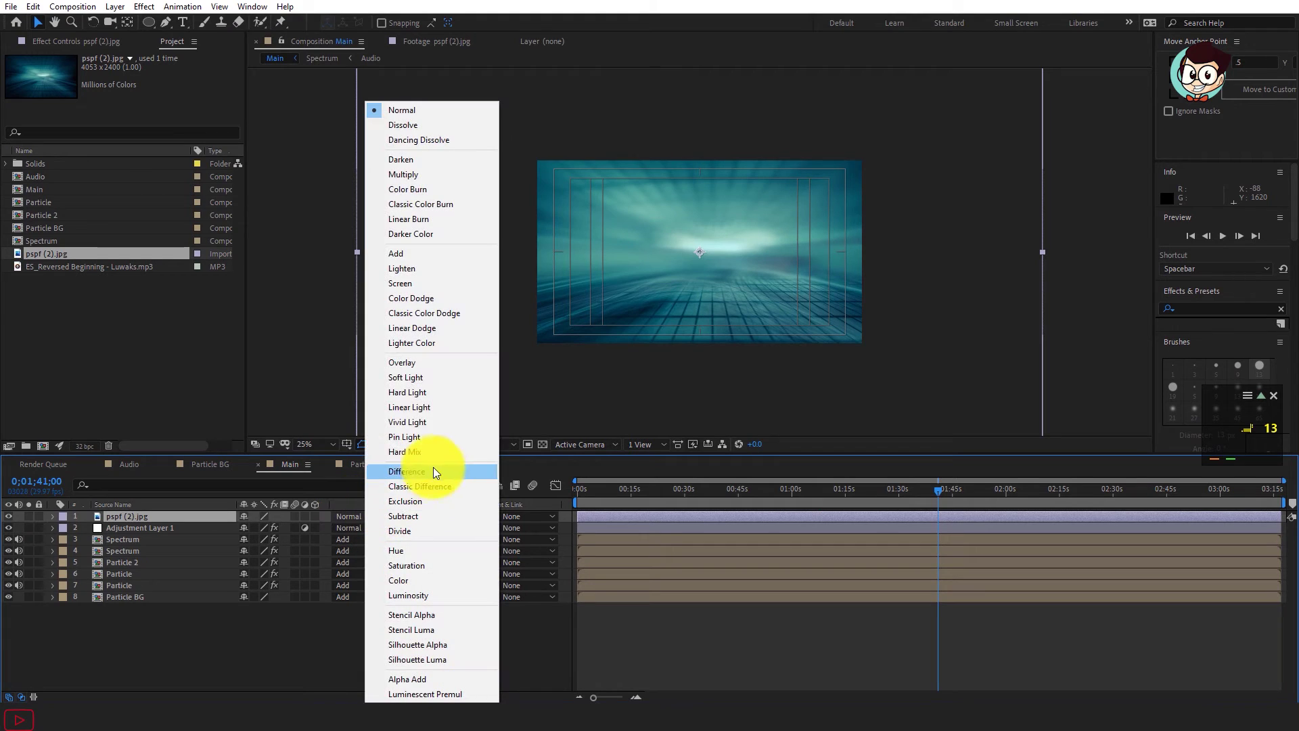
pyautogui.click(409, 283)
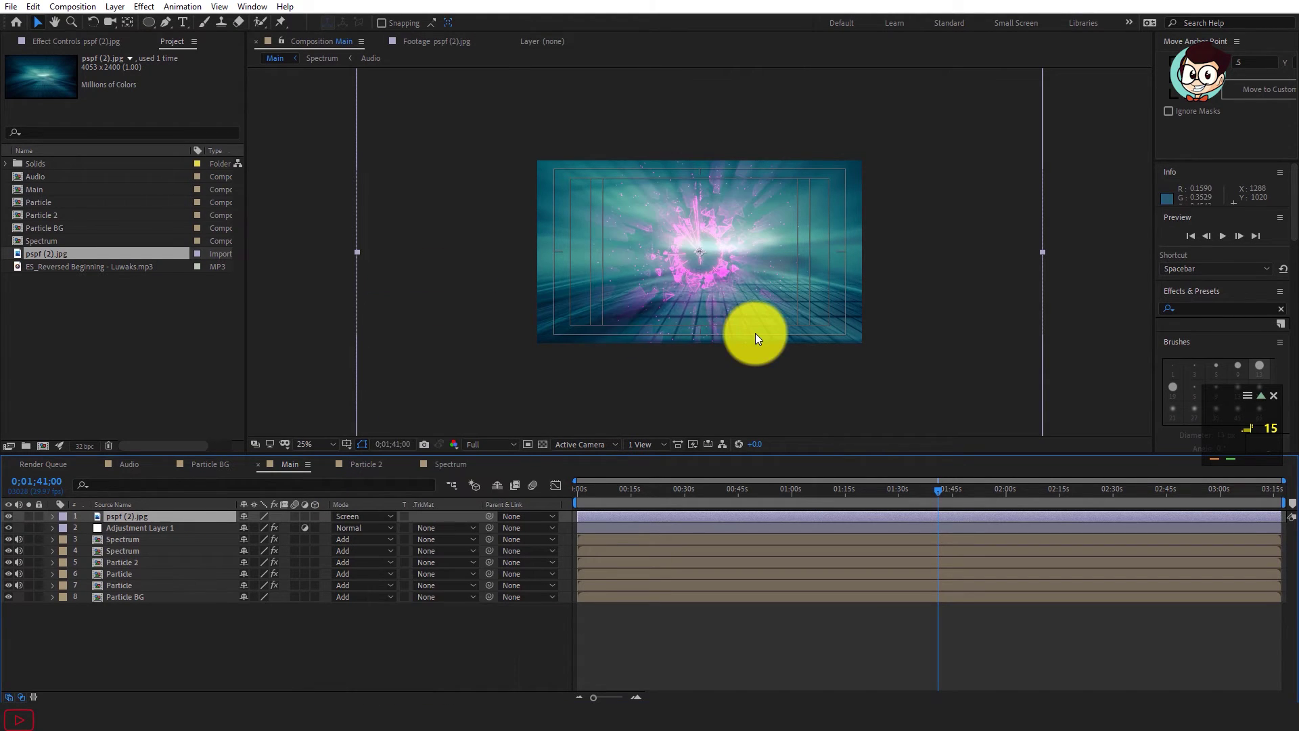
pyautogui.scroll(2, 682, 372)
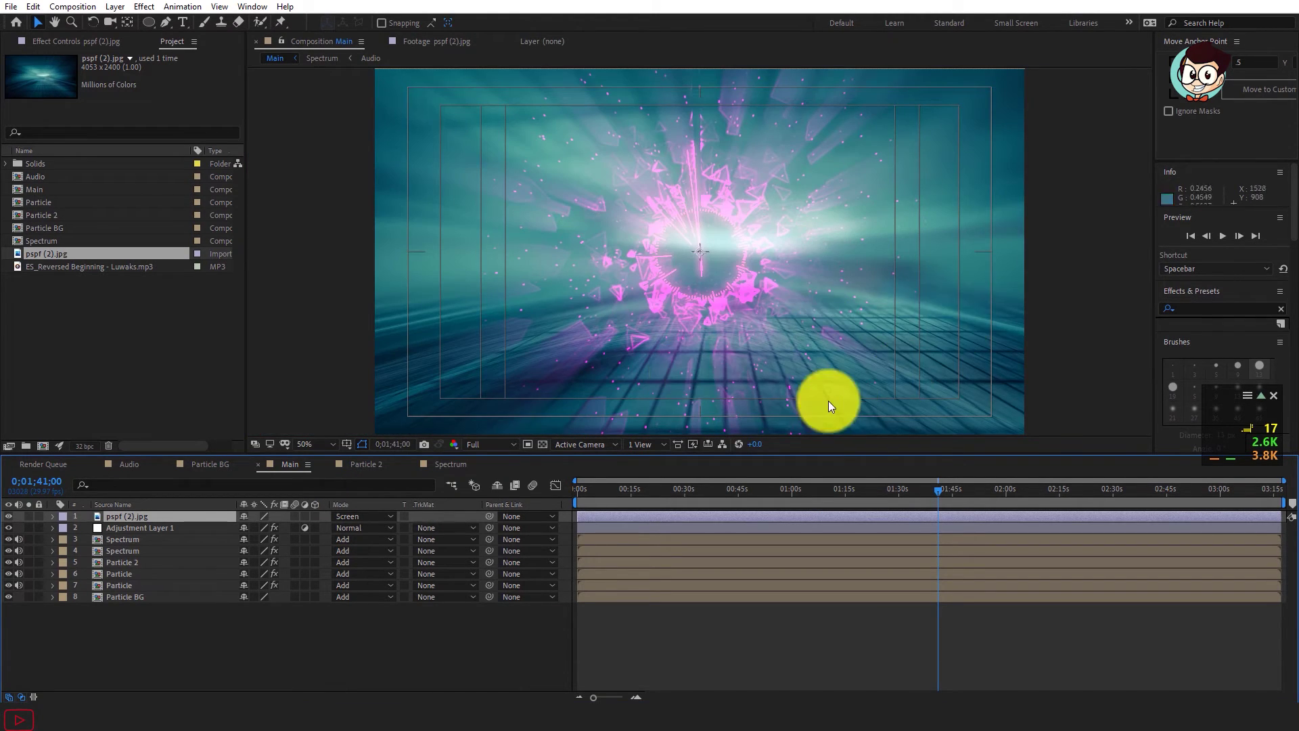
pyautogui.click(95, 42)
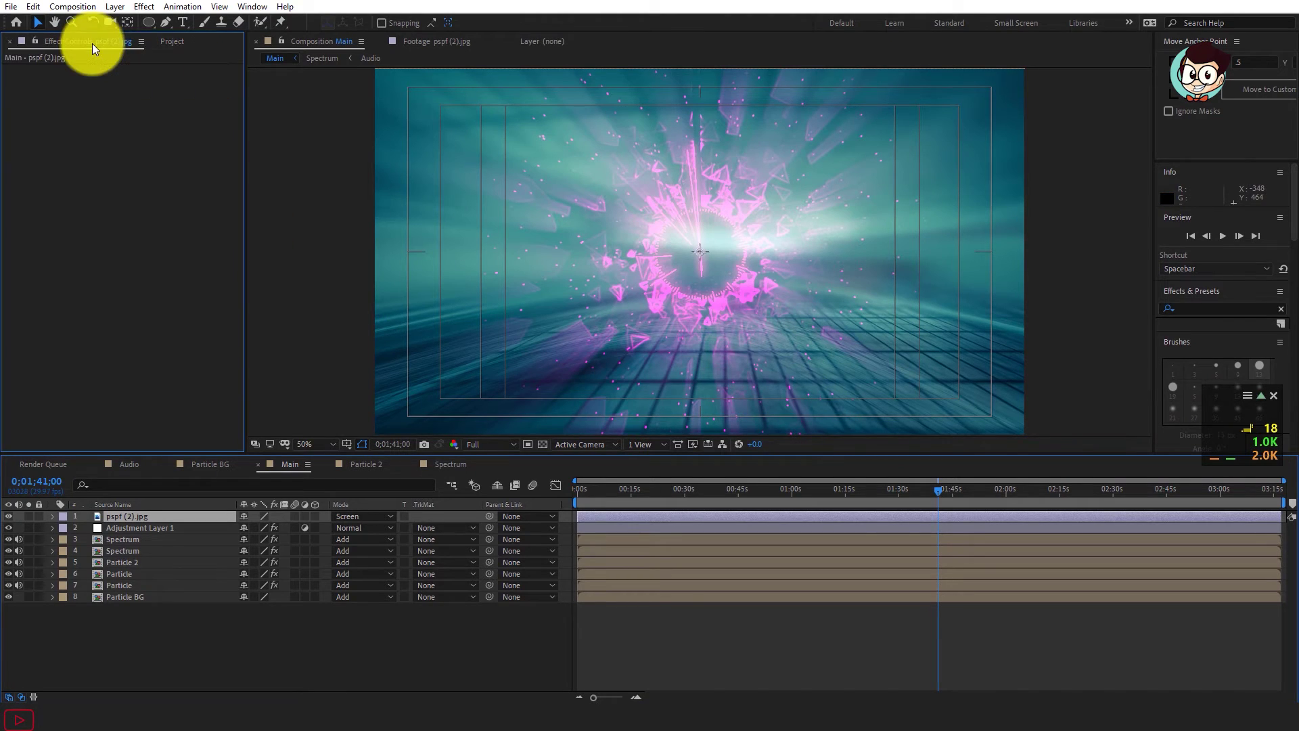
# Step: Apply the Tint effect to the pspf (2).jpg layer
pyautogui.click(175, 44)
pyautogui.click(1205, 309)
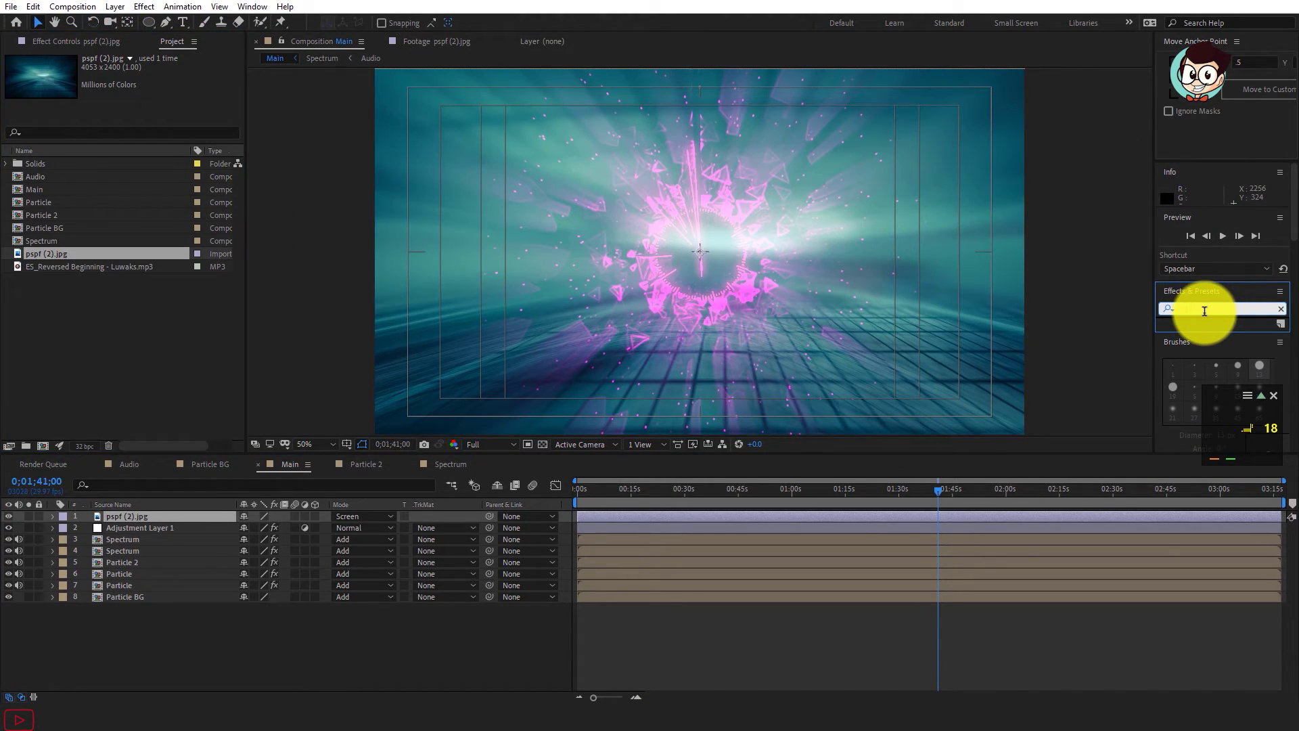
pyautogui.hotkey('ctrl', 'space')
pyautogui.write('tint')
pyautogui.press('Return')
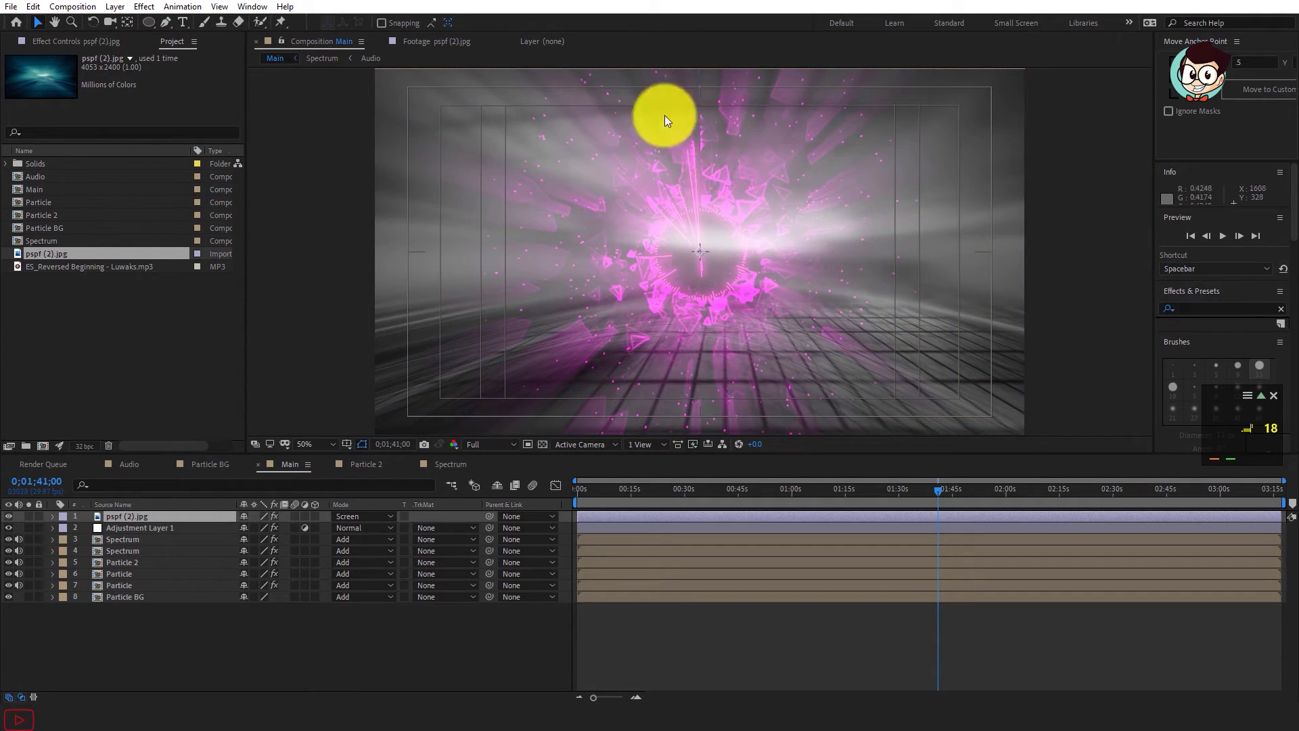
pyautogui.click(84, 41)
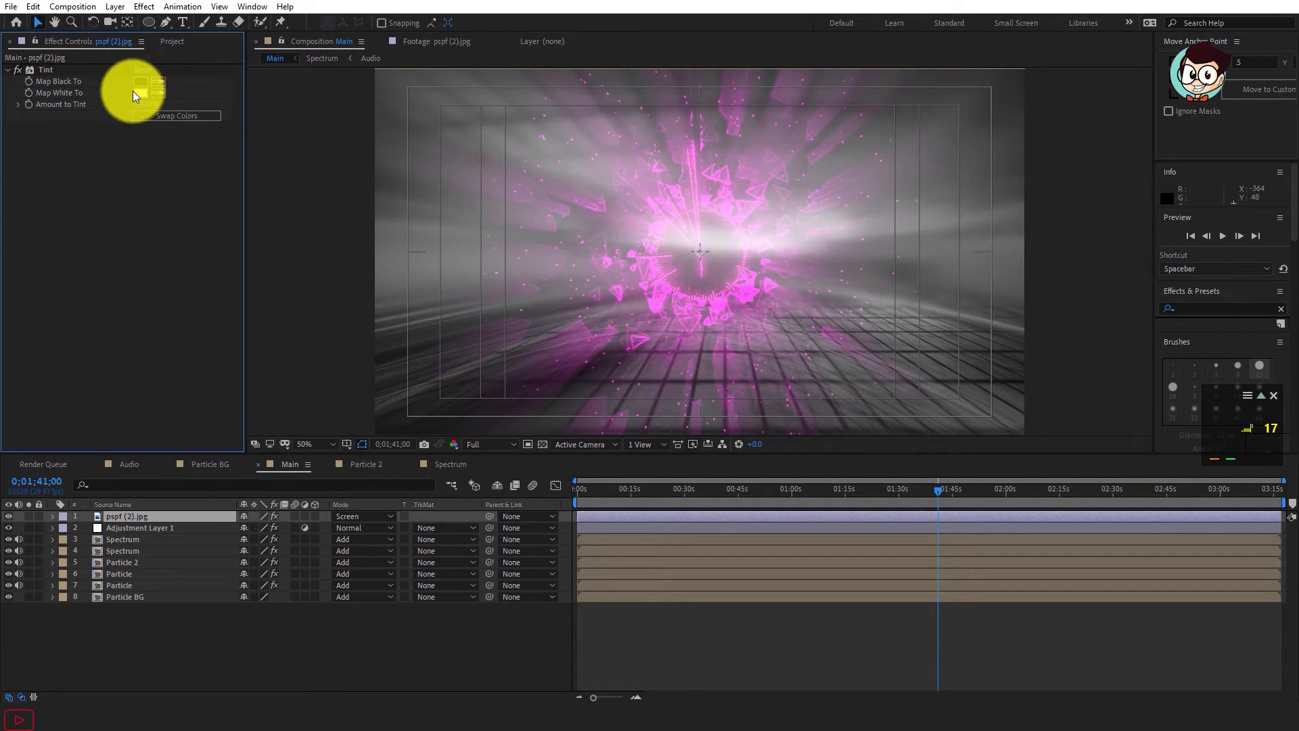
# Step: Check White Solid 1's Fill colour in the Particle BG comp, then return to Main
pyautogui.click(146, 540)
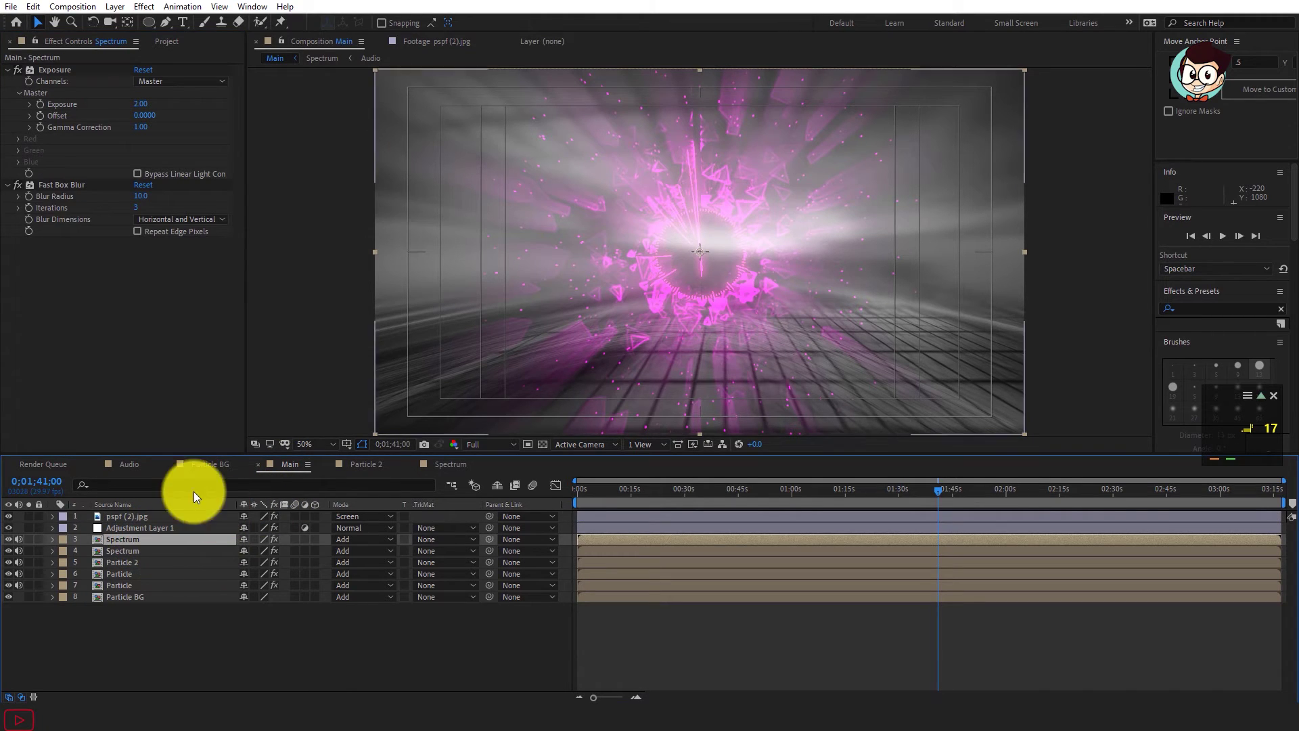
pyautogui.click(198, 465)
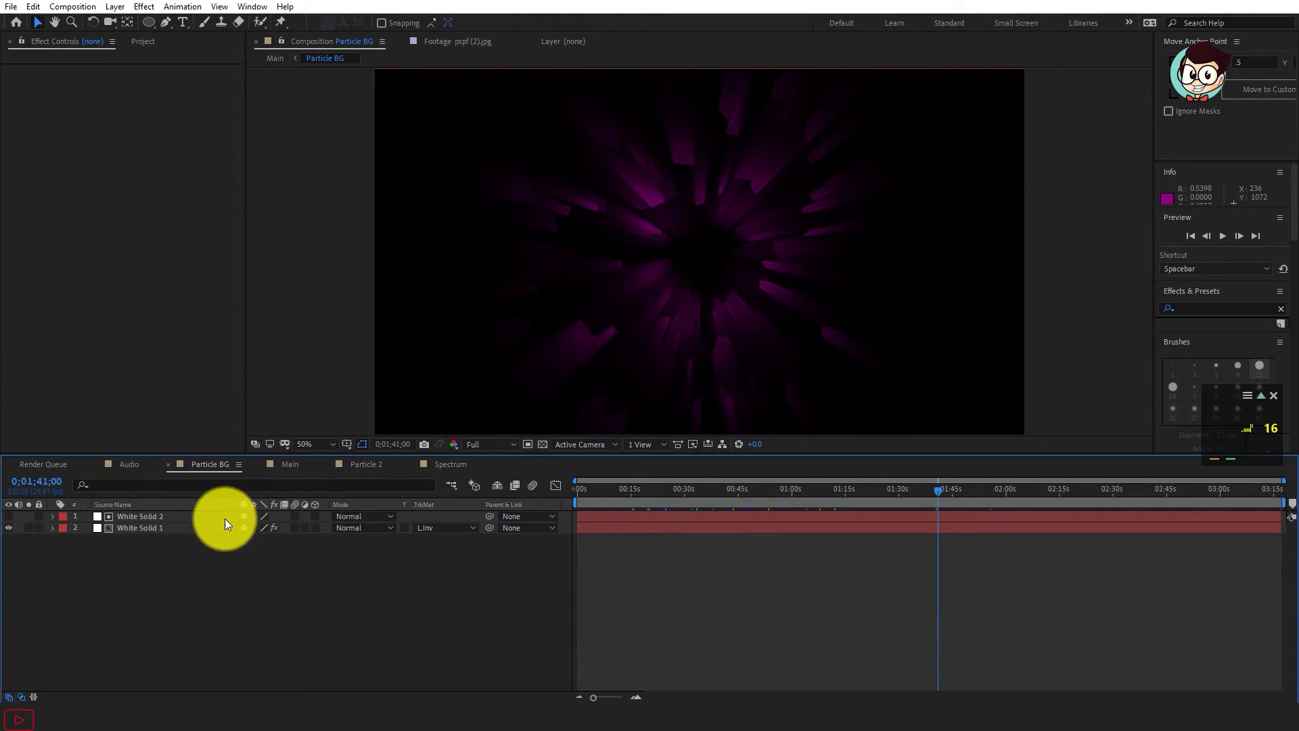
pyautogui.click(136, 516)
pyautogui.click(134, 525)
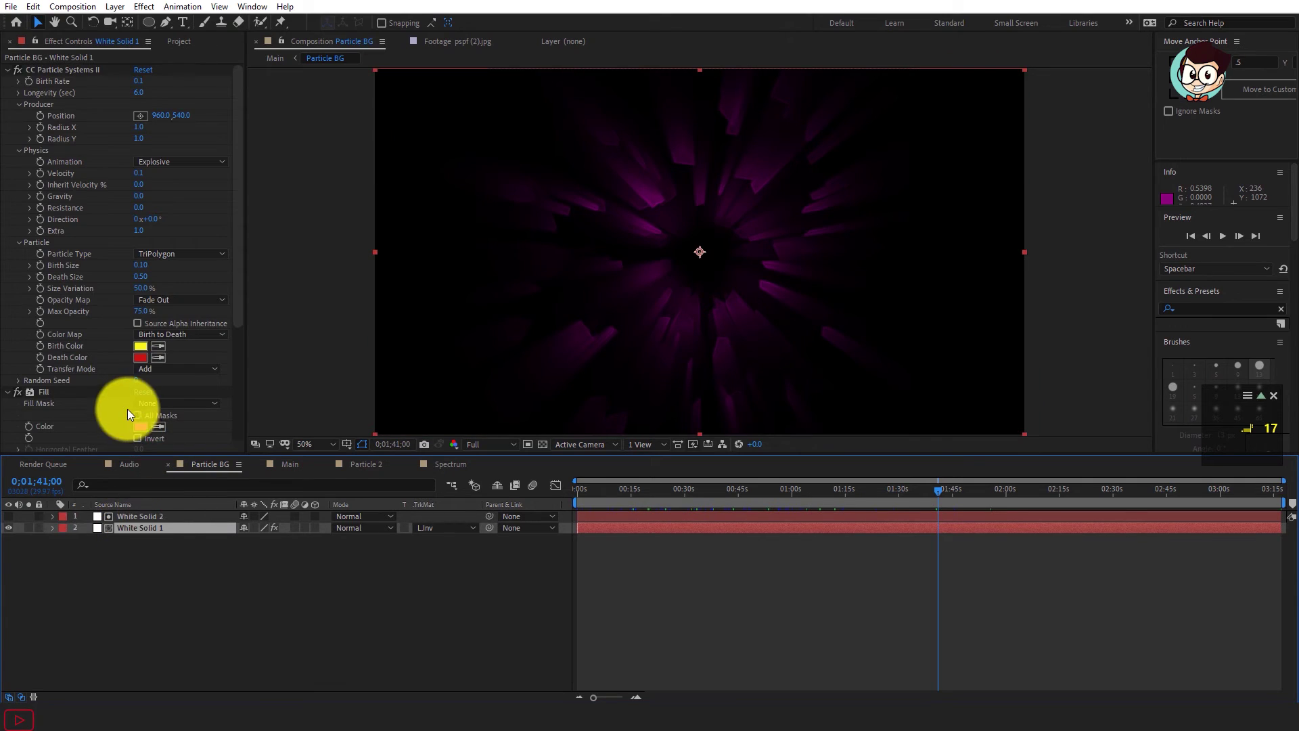
pyautogui.click(140, 427)
pyautogui.click(895, 296)
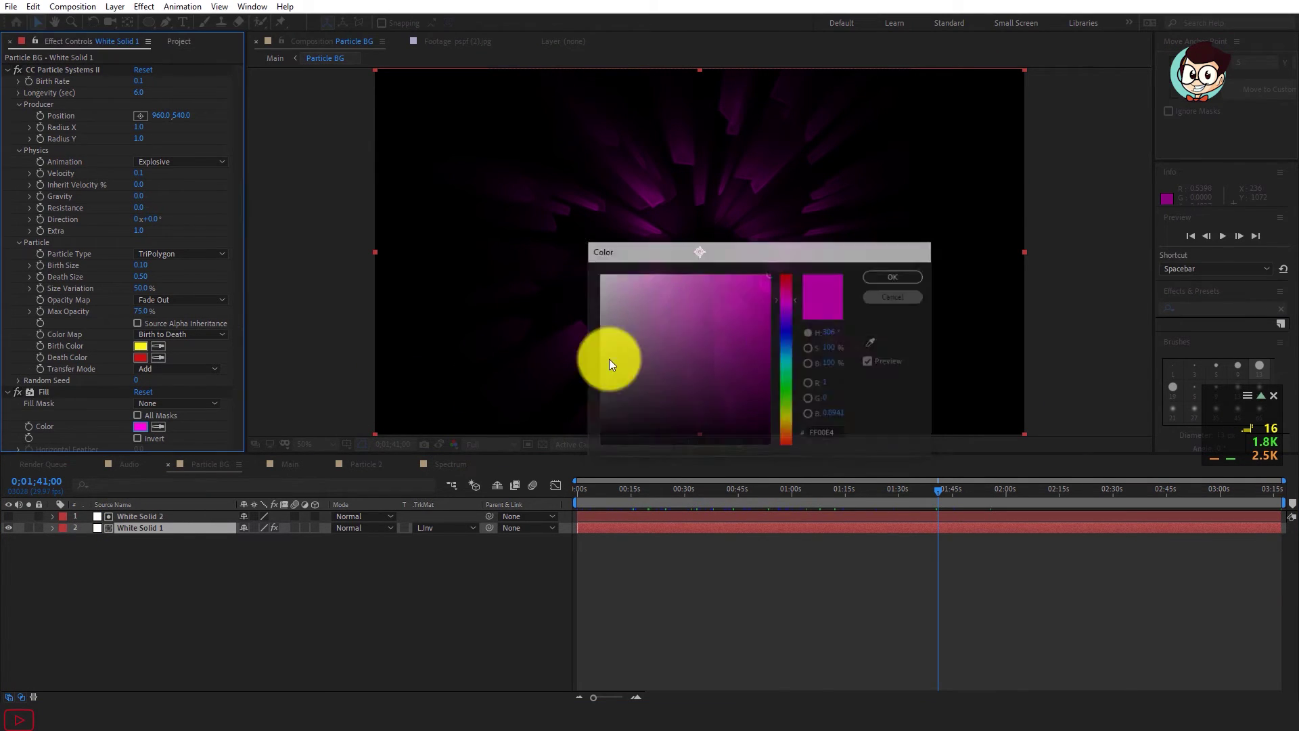
pyautogui.click(282, 464)
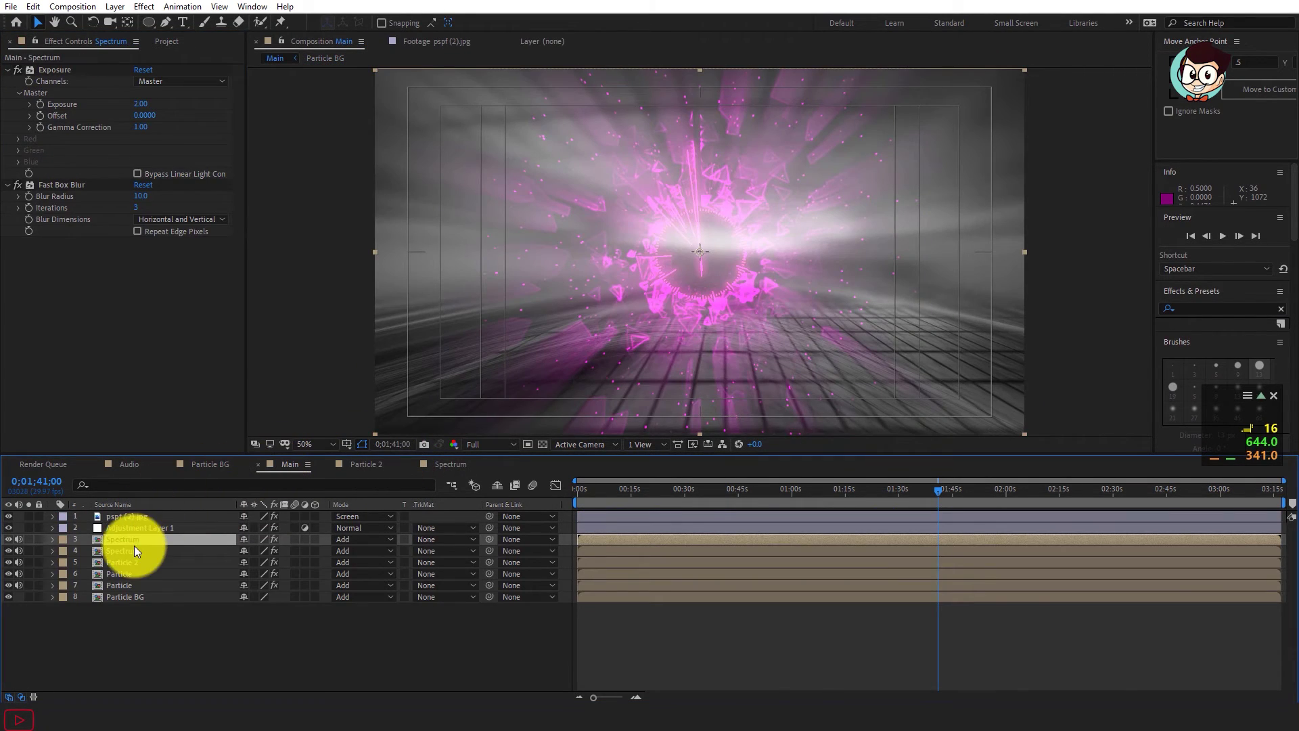
# Step: Set the Tint's Map White To colour to magenta FF00E4
pyautogui.click(142, 515)
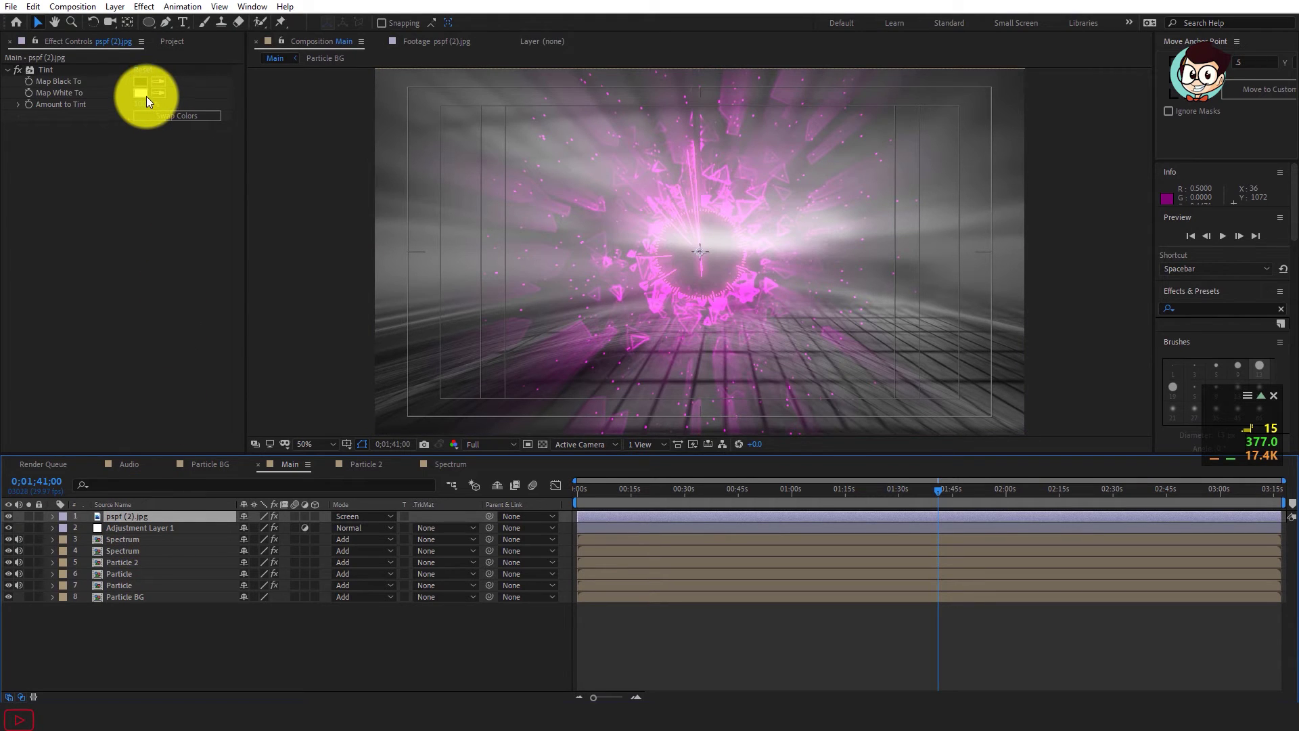
pyautogui.click(145, 95)
pyautogui.write('FF00E4')
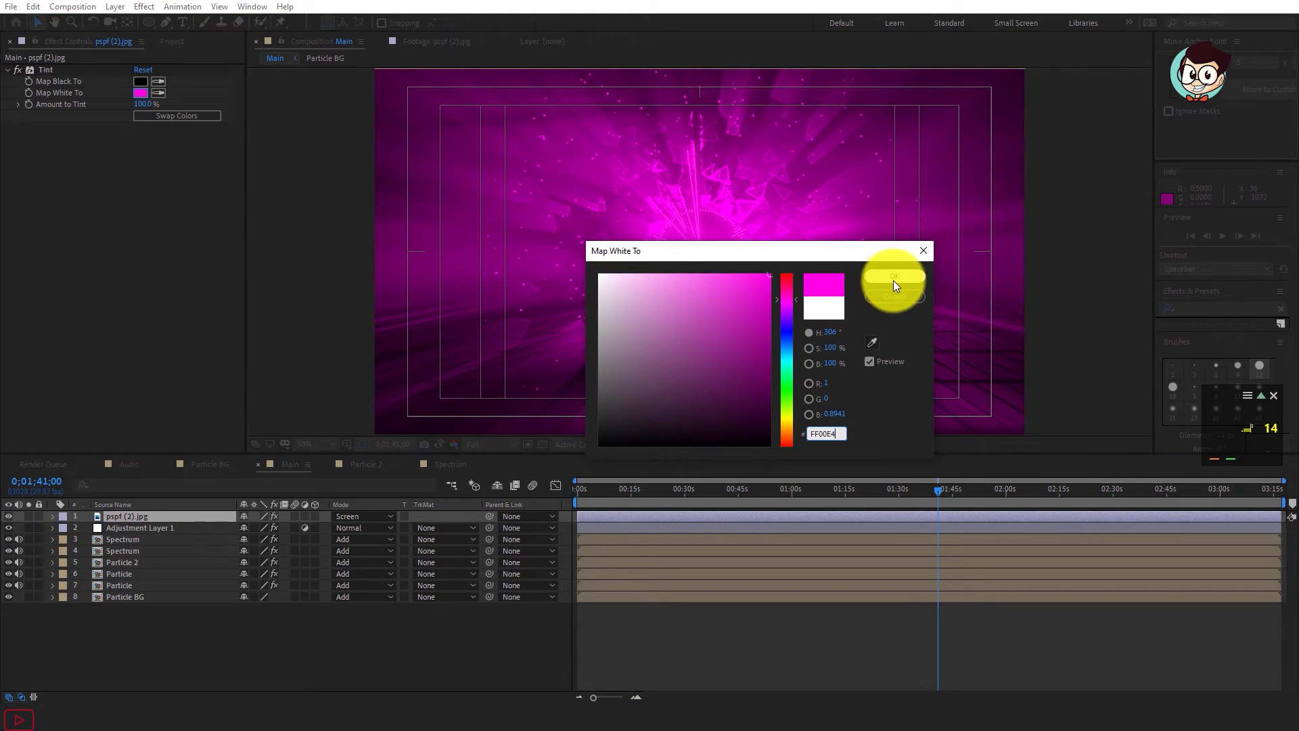
pyautogui.click(893, 277)
pyautogui.click(726, 487)
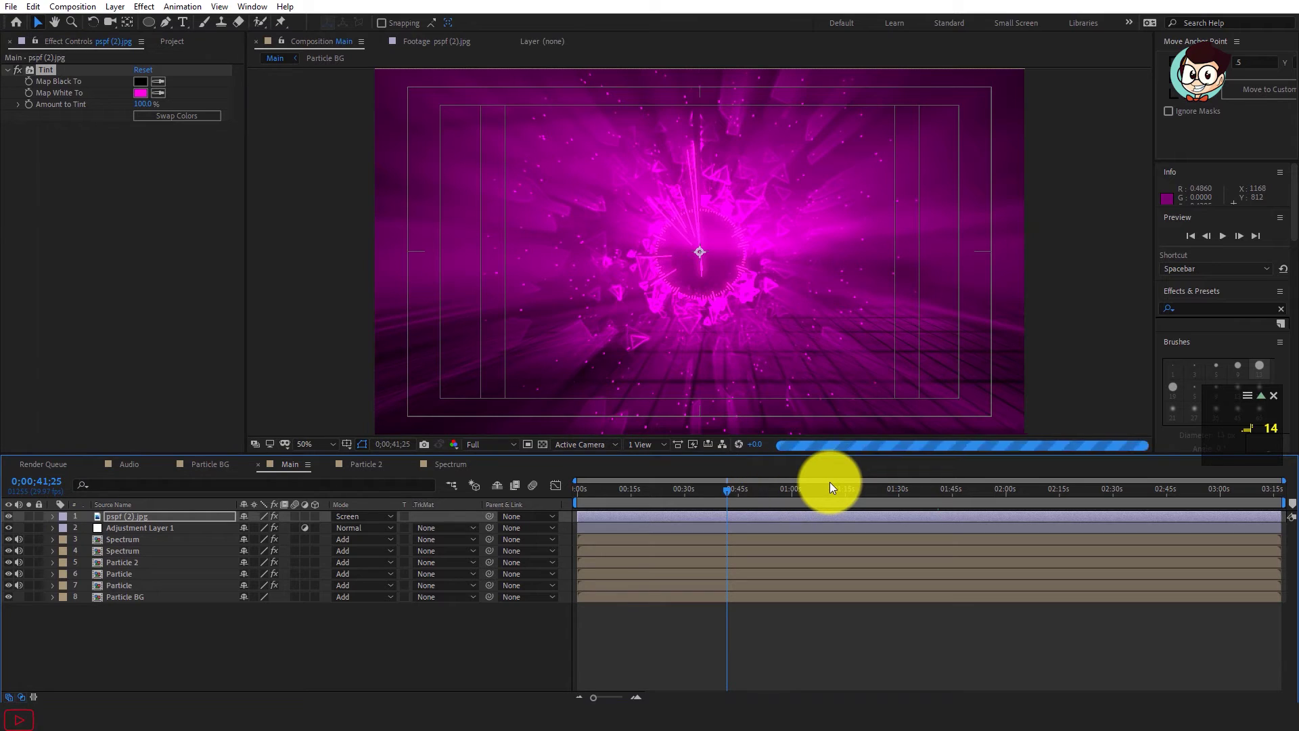
# Step: Set the Main comp preview resolution to Auto near the start of the comp
pyautogui.moveTo(759, 486); pyautogui.dragTo(635, 495)
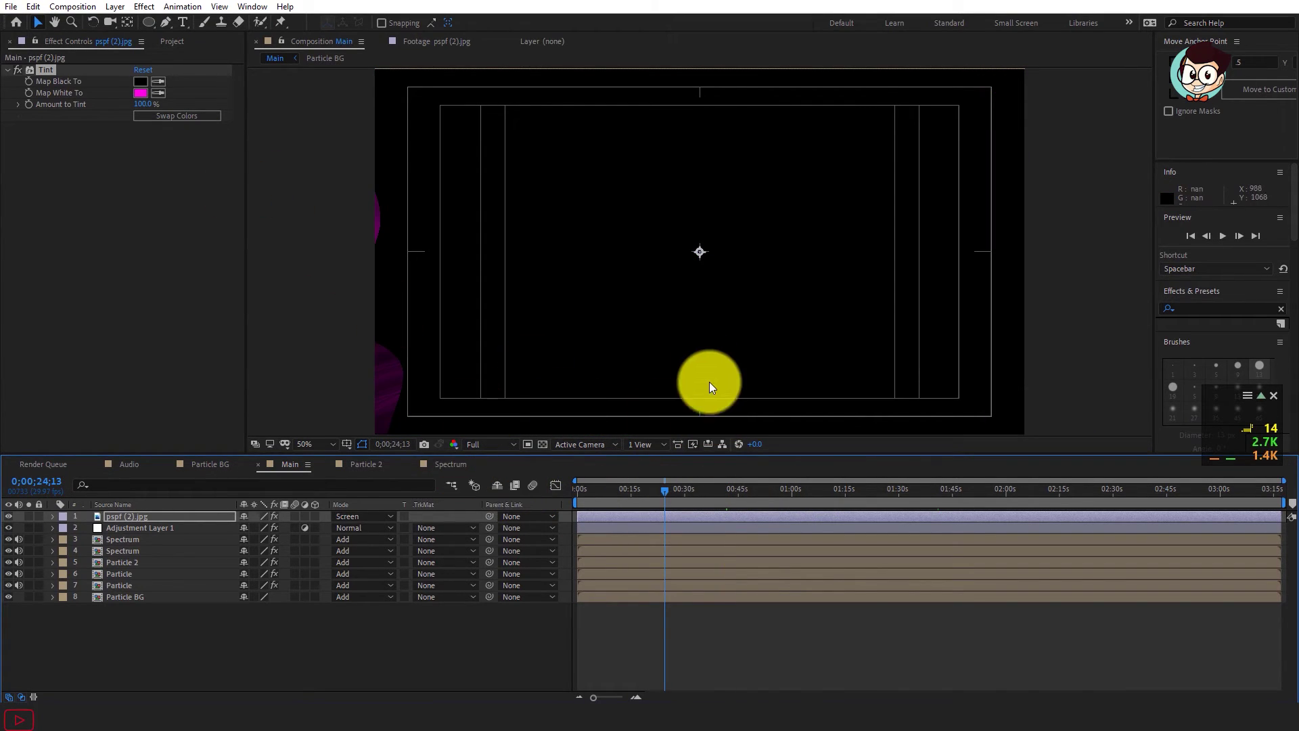
pyautogui.scroll(-4, 680, 308)
pyautogui.click(586, 499)
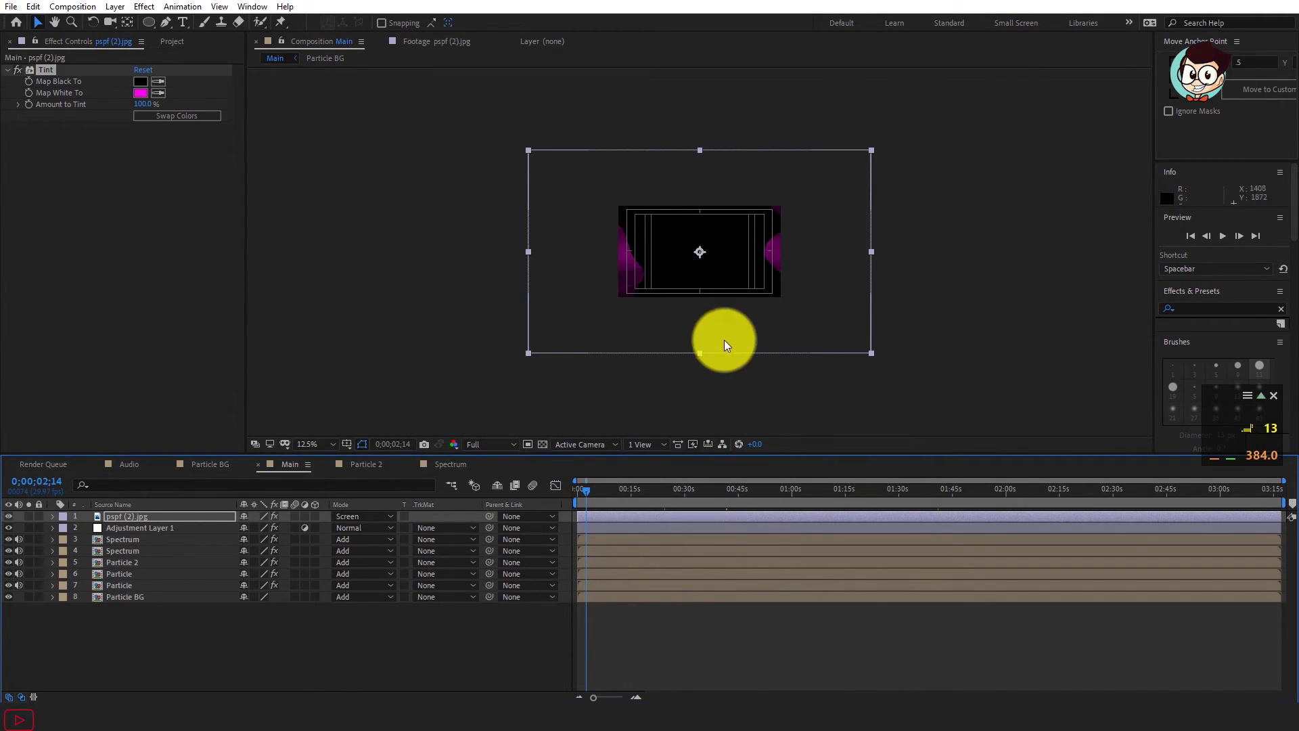
pyautogui.scroll(2, 728, 342)
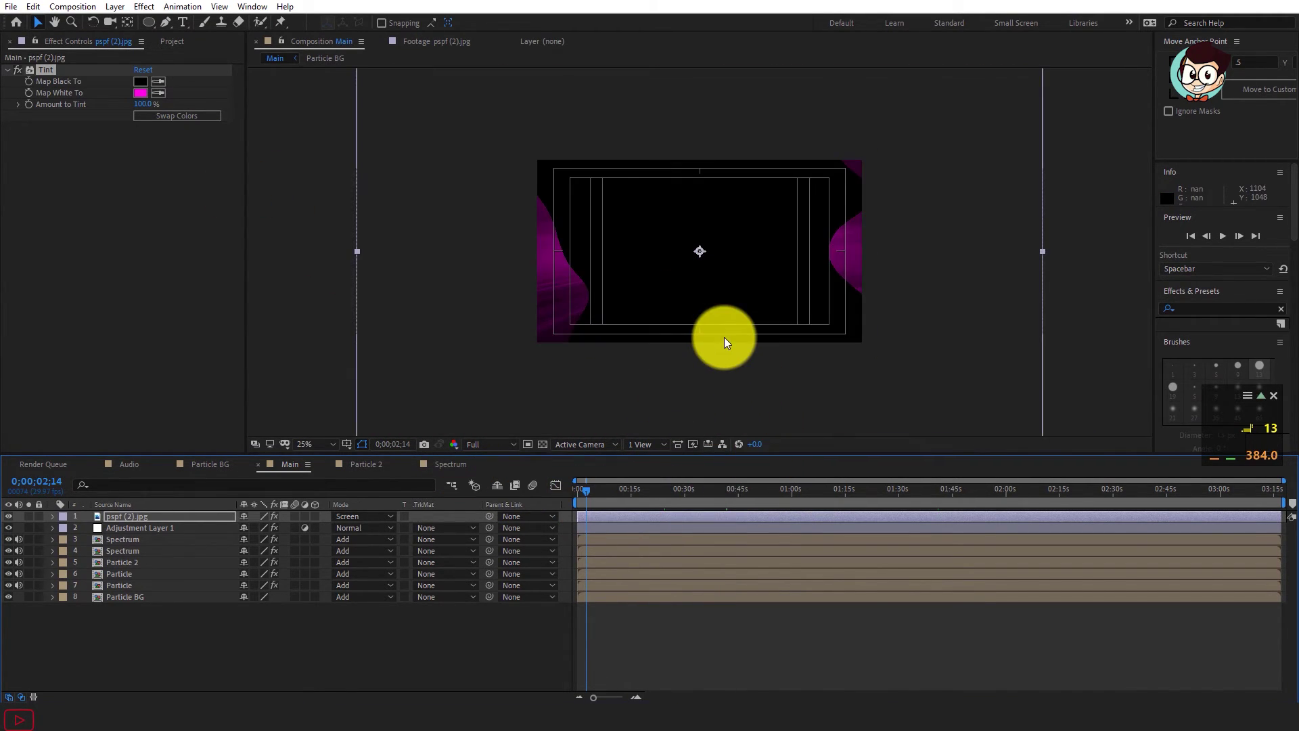
pyautogui.click(494, 445)
pyautogui.click(496, 458)
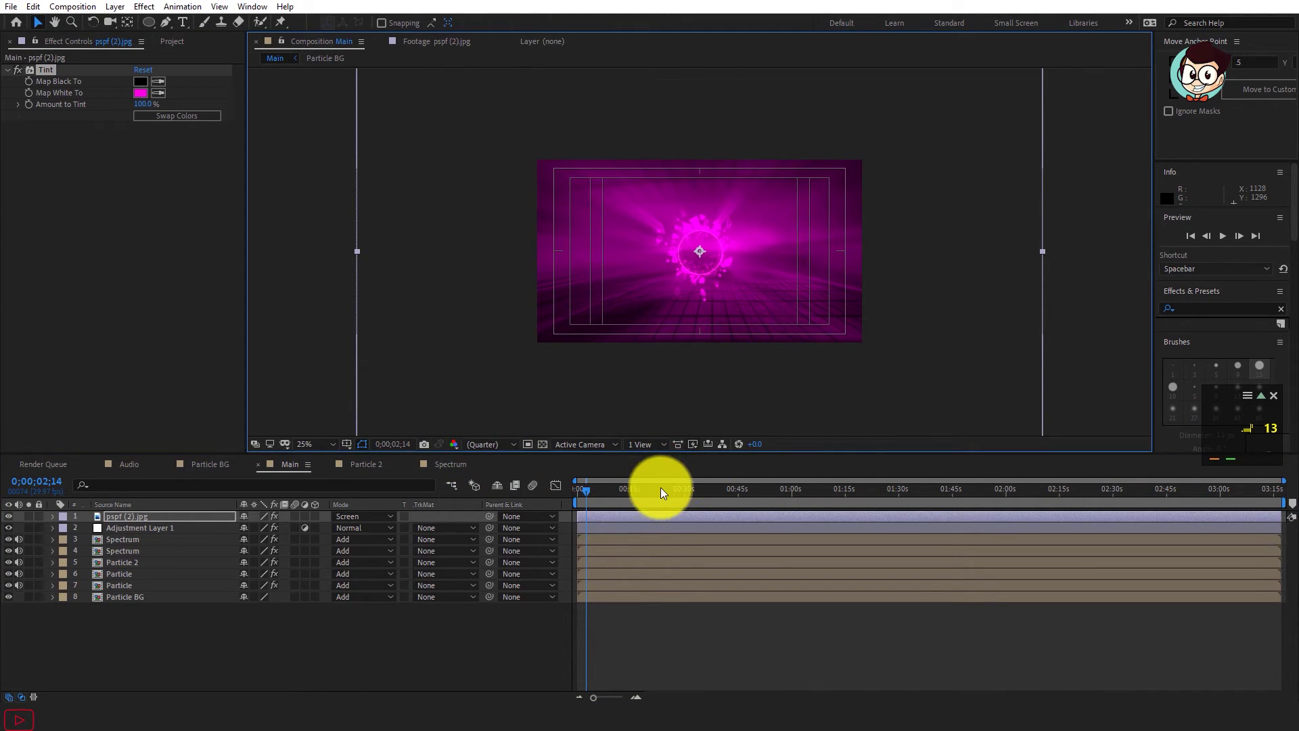
# Step: Darken the magenta colour the tint maps white to
pyautogui.click(660, 489)
pyautogui.scroll(2, 764, 398)
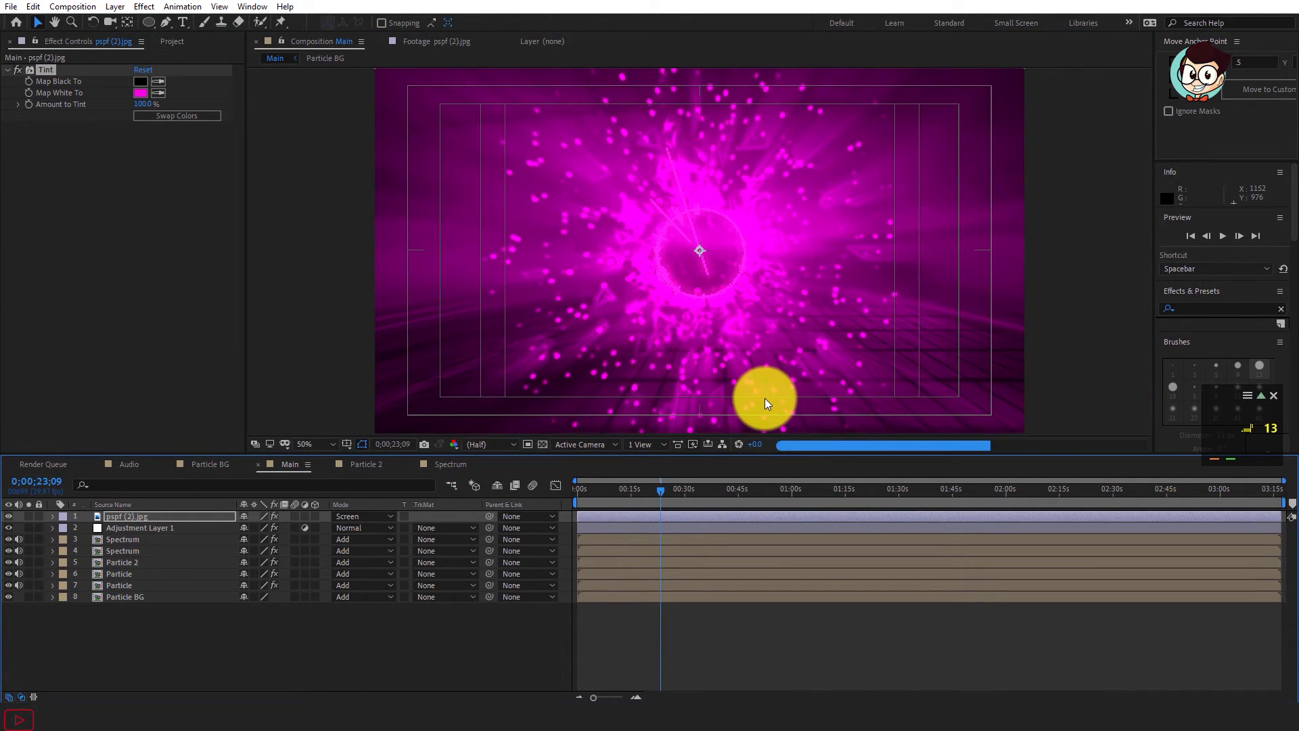
pyautogui.click(146, 92)
pyautogui.moveTo(762, 319); pyautogui.dragTo(787, 417)
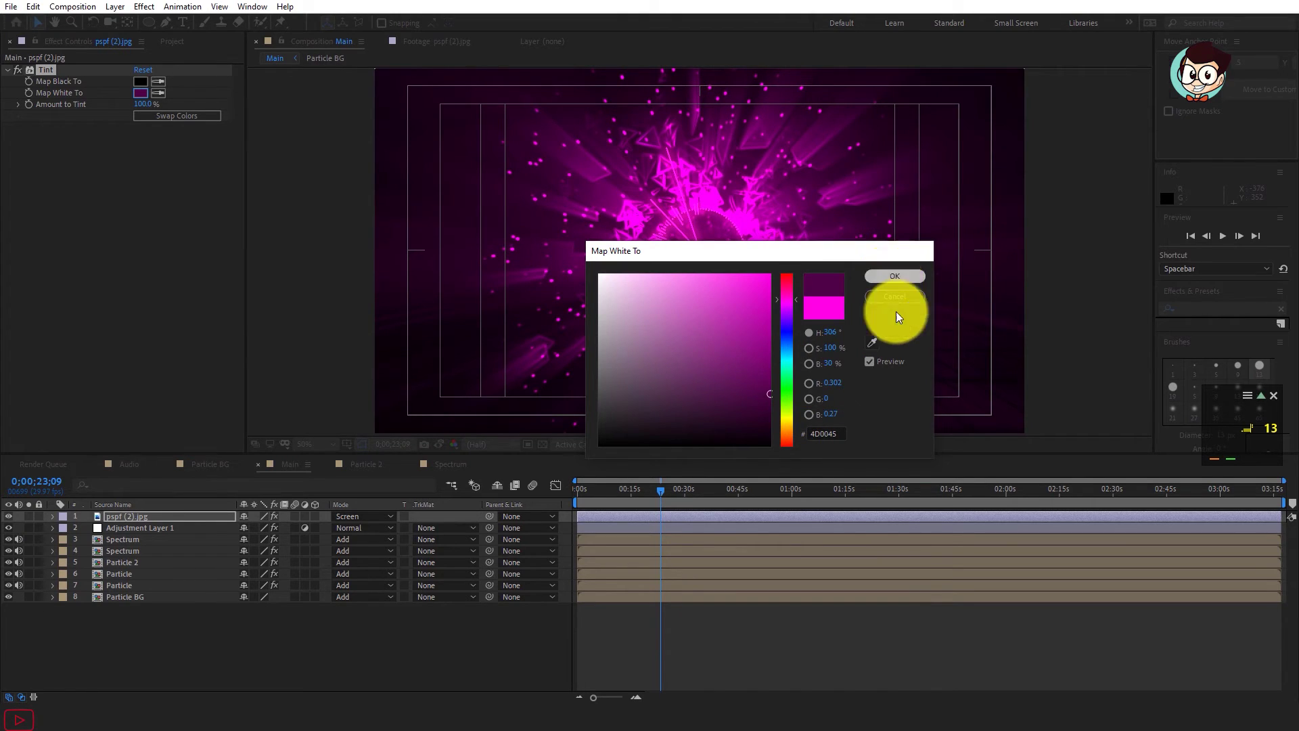
pyautogui.click(894, 276)
# Step: Check the magenta composite at about 1:14, 1:37, 1:47, 1:56, 2:29 and 0:45
pyautogui.click(731, 492)
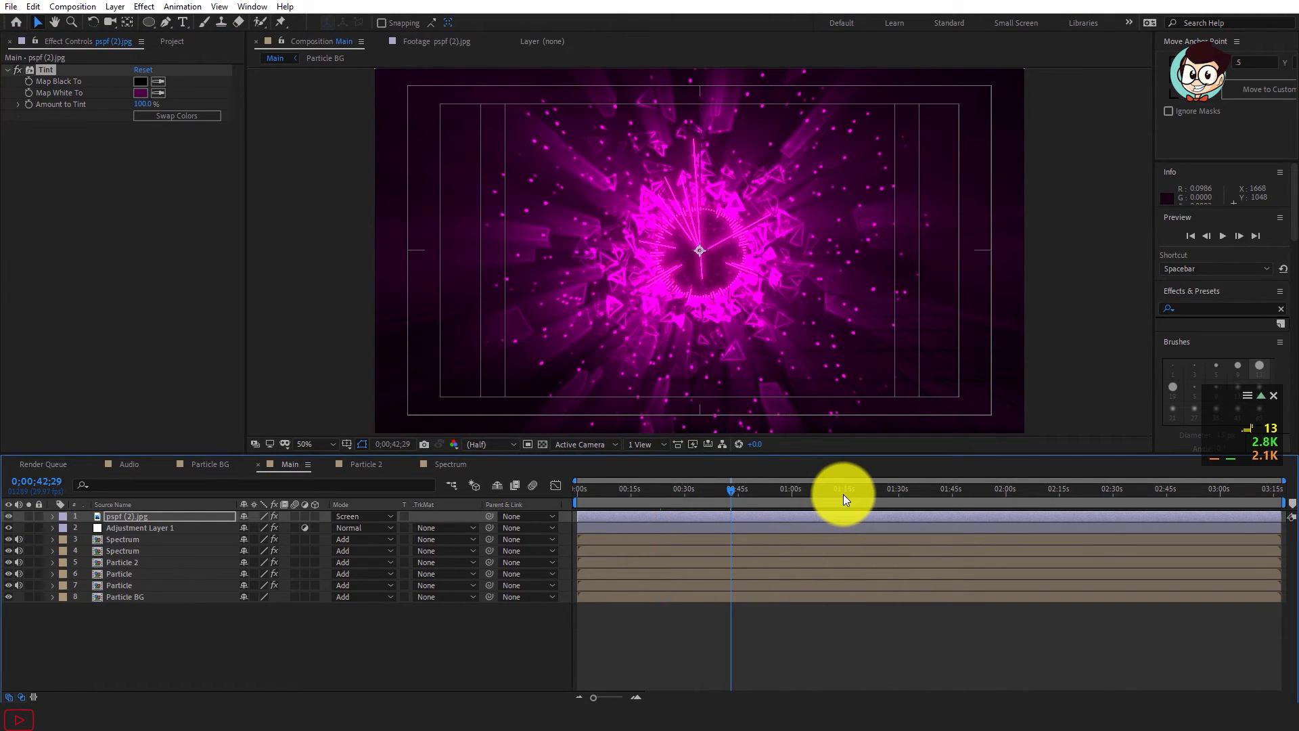
pyautogui.click(844, 494)
pyautogui.click(921, 489)
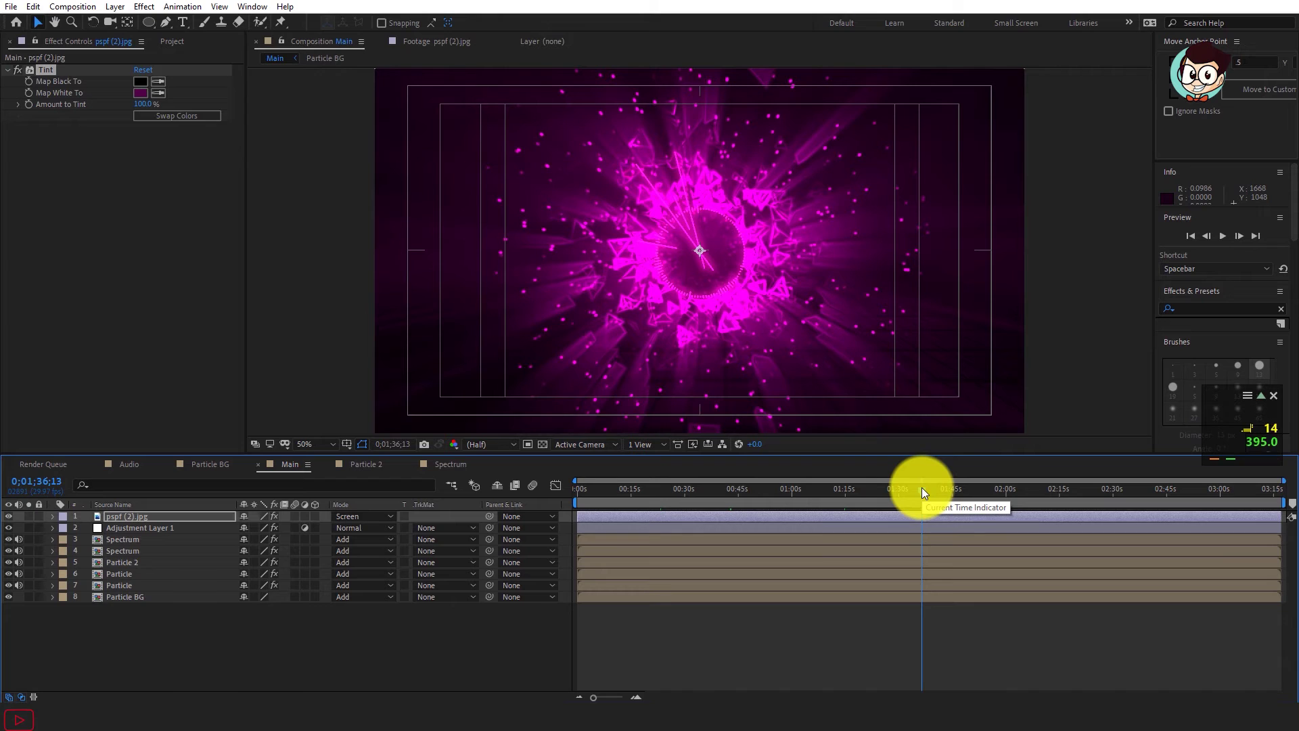
pyautogui.click(959, 488)
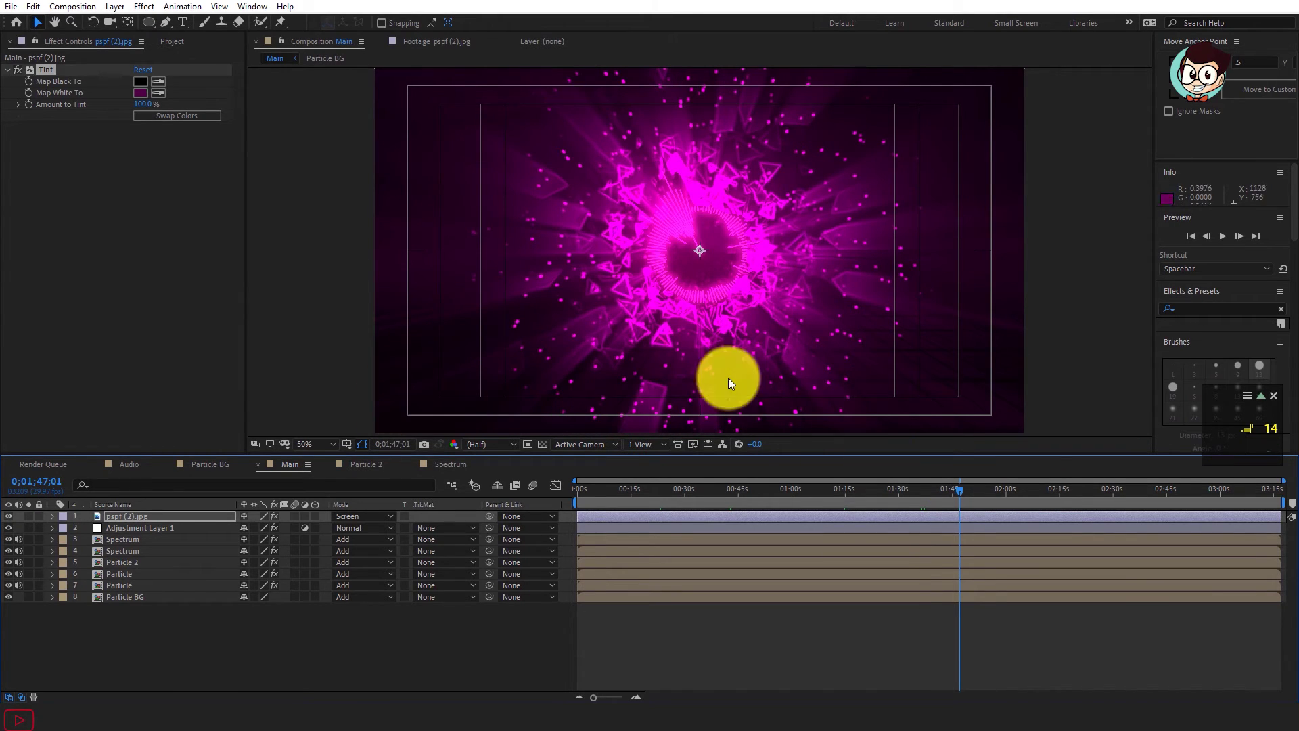
pyautogui.press(',')
pyautogui.press('.')
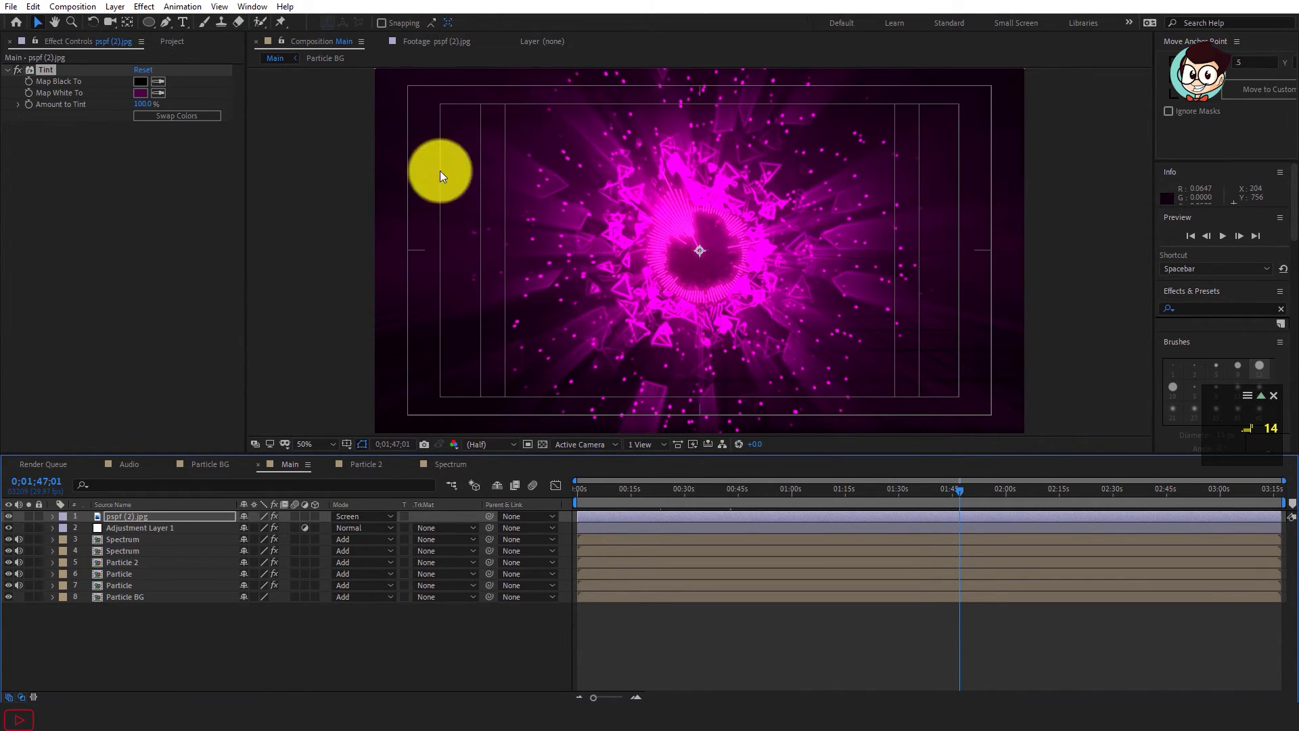
pyautogui.click(1018, 489)
pyautogui.click(1110, 490)
pyautogui.click(739, 490)
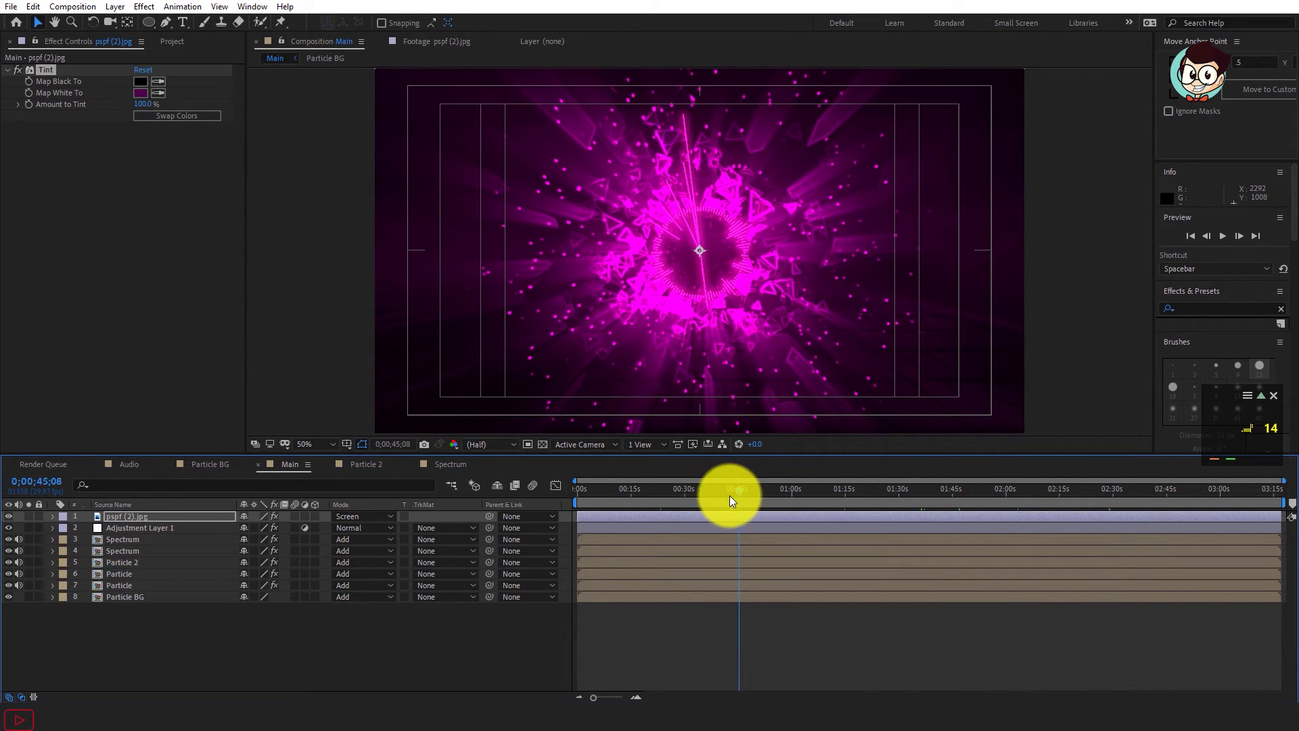
pyautogui.press(',')
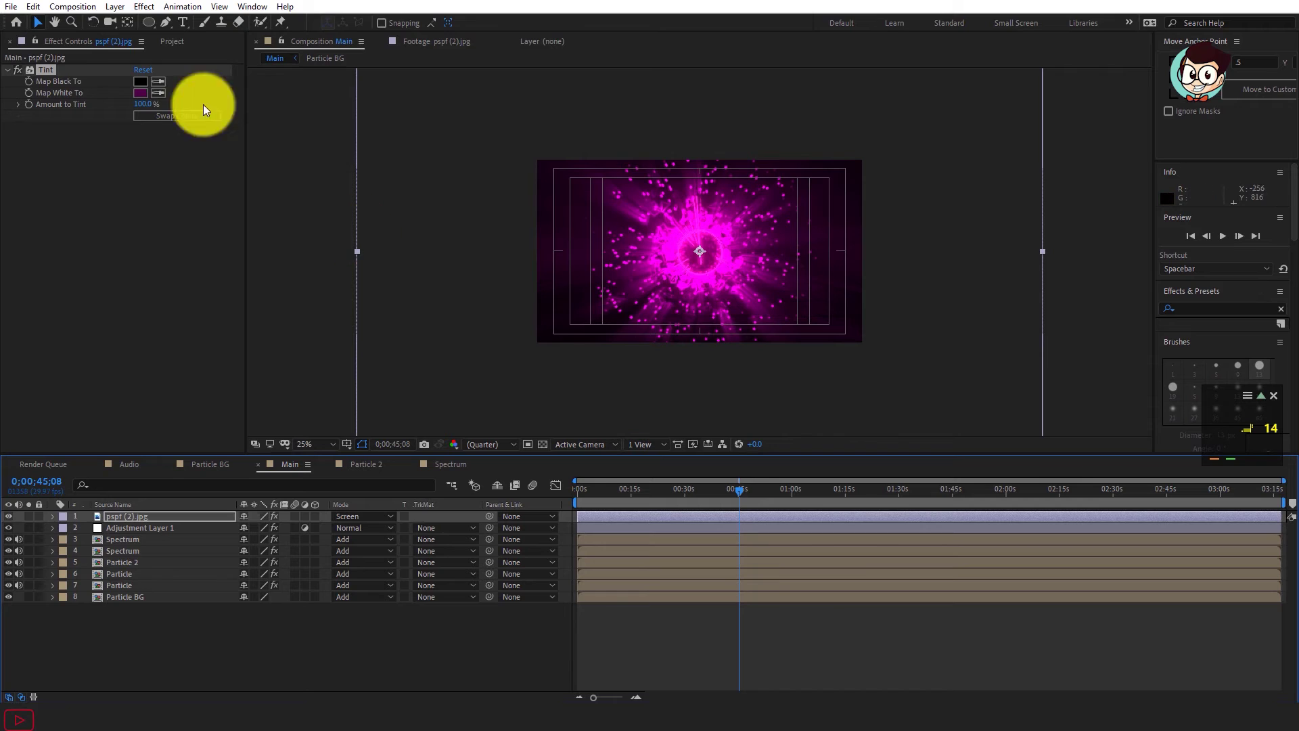
pyautogui.click(170, 41)
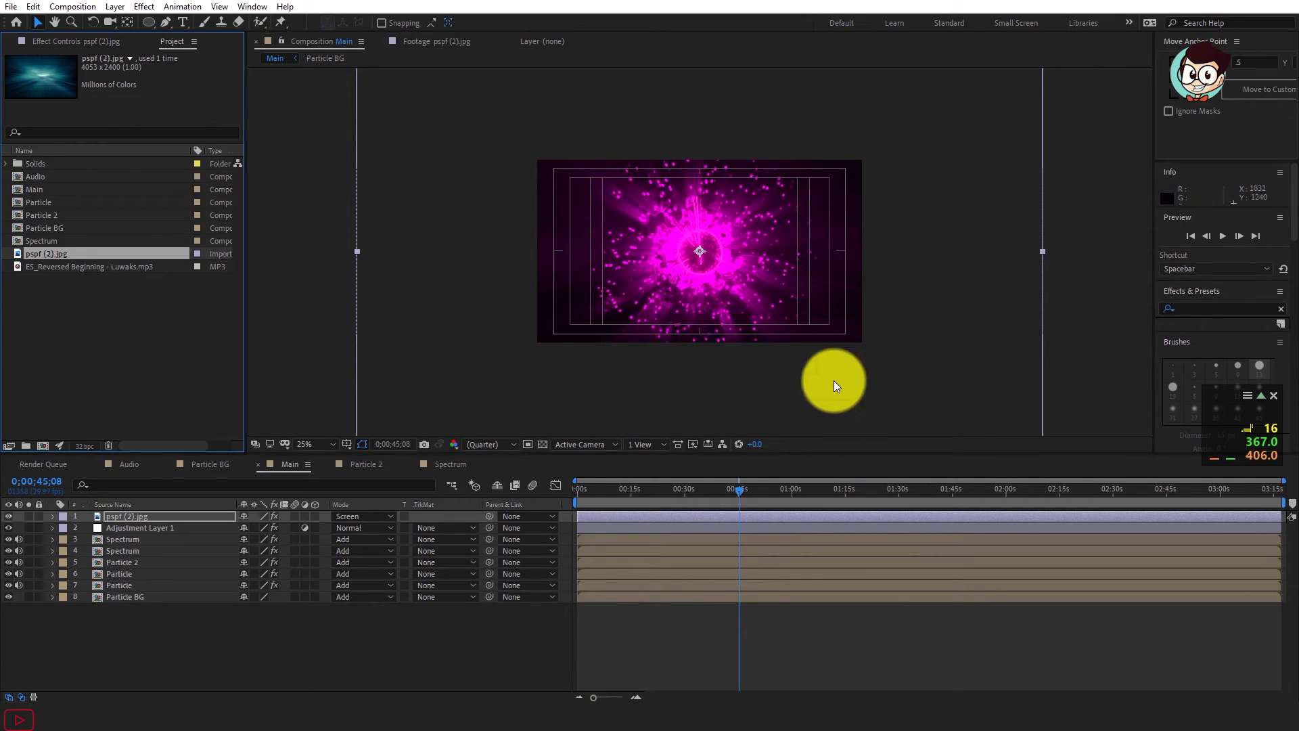
# Step: Create a new composition named Time and view it at 50%
pyautogui.rightClick(74, 309)
pyautogui.click(122, 317)
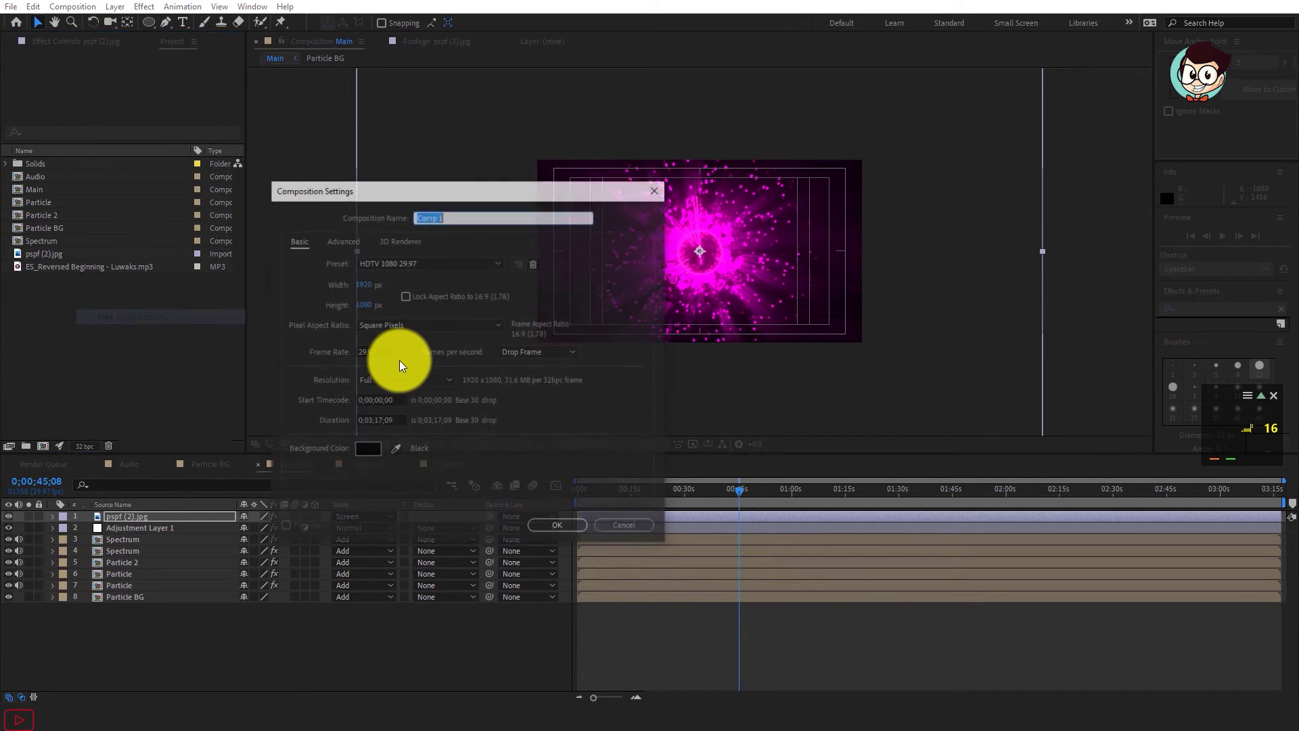
pyautogui.write('Time')
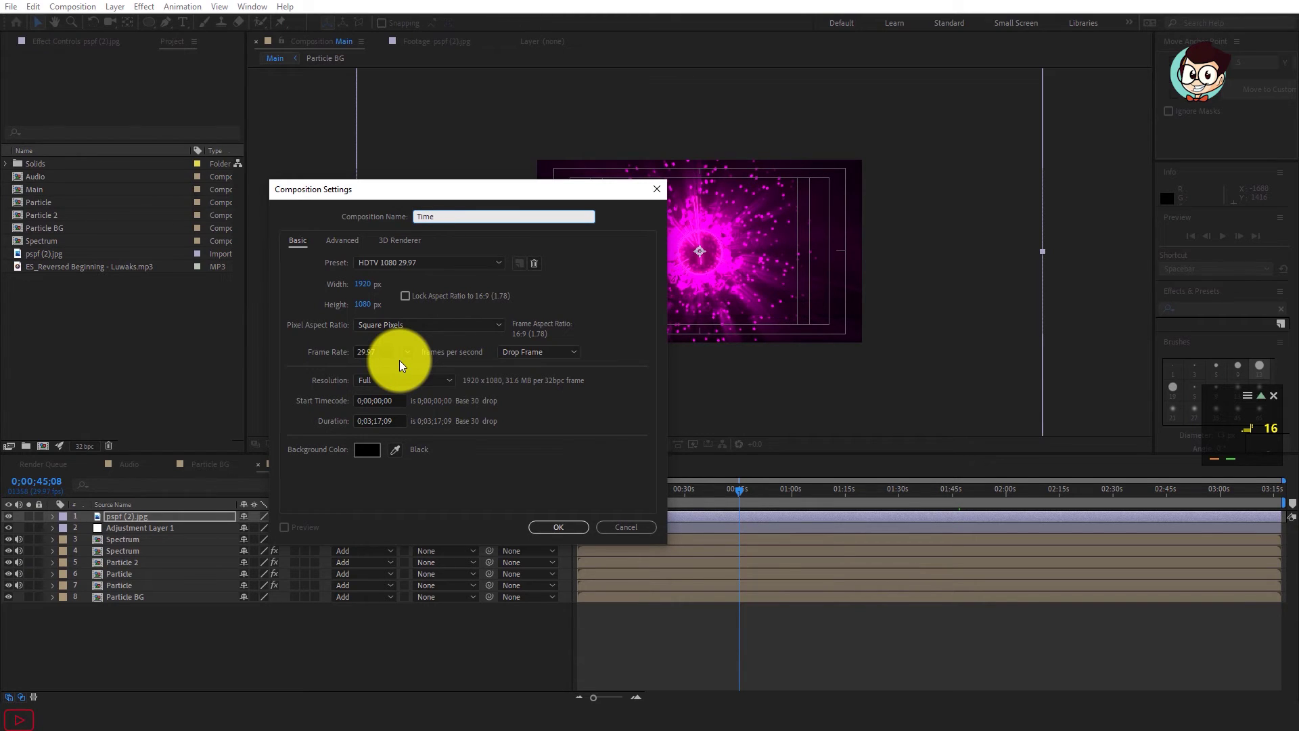
pyautogui.press('Return')
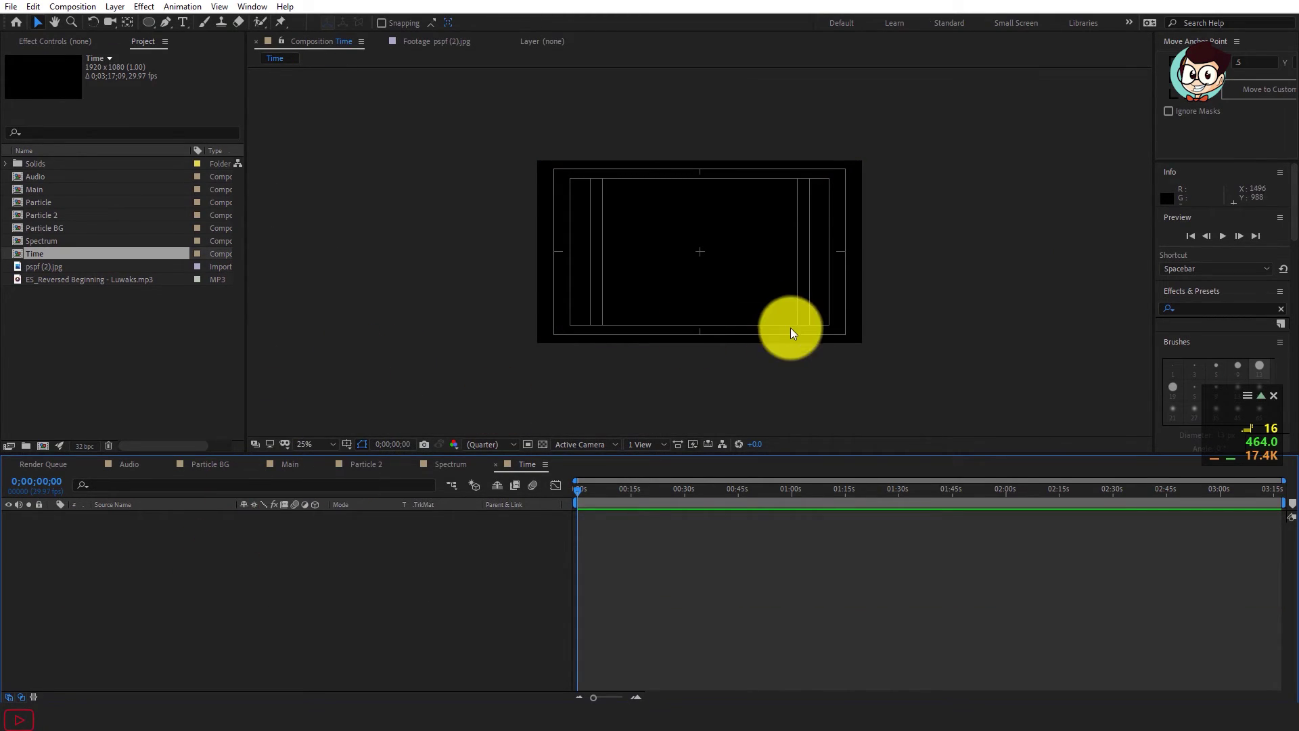
pyautogui.press('.')
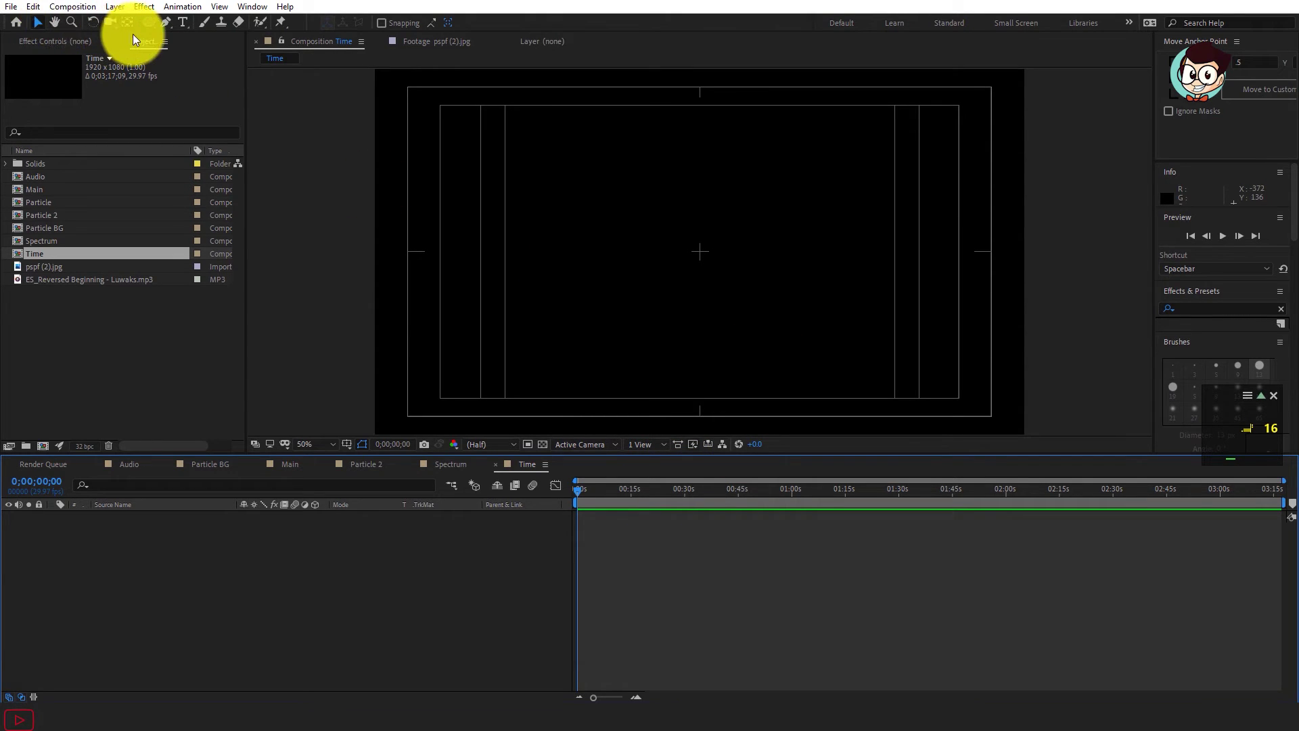
# Step: Set the Rectangle tool to no fill and a pure magenta FF00EA stroke
pyautogui.moveTo(148, 25); pyautogui.dragTo(177, 34)
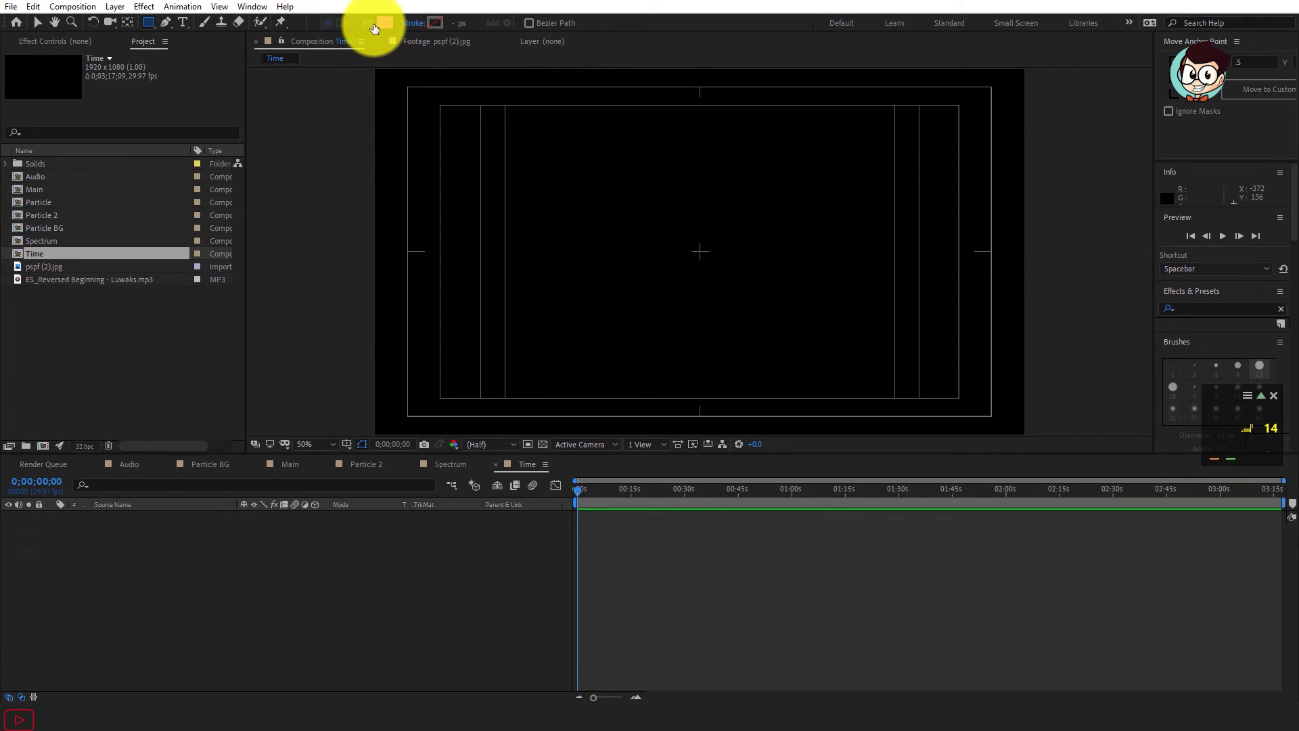
pyautogui.click(369, 23)
pyautogui.click(584, 301)
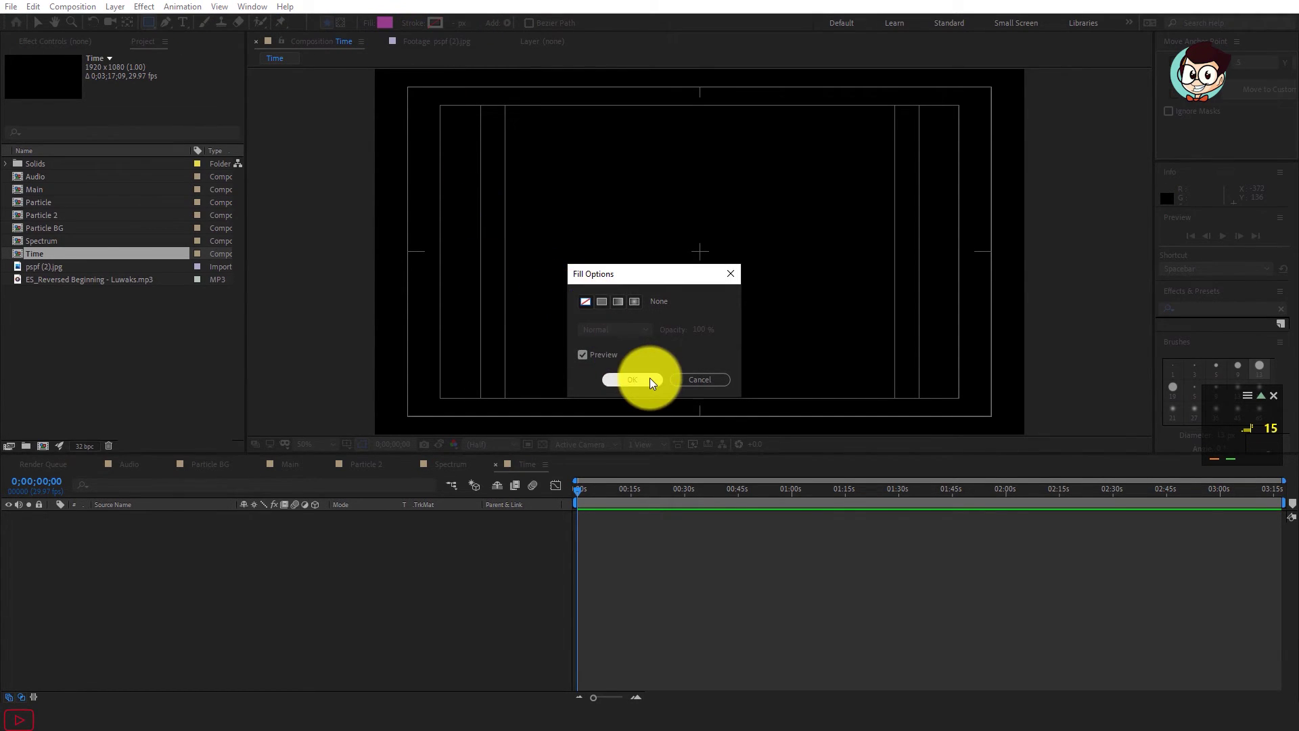
pyautogui.click(642, 379)
pyautogui.click(441, 26)
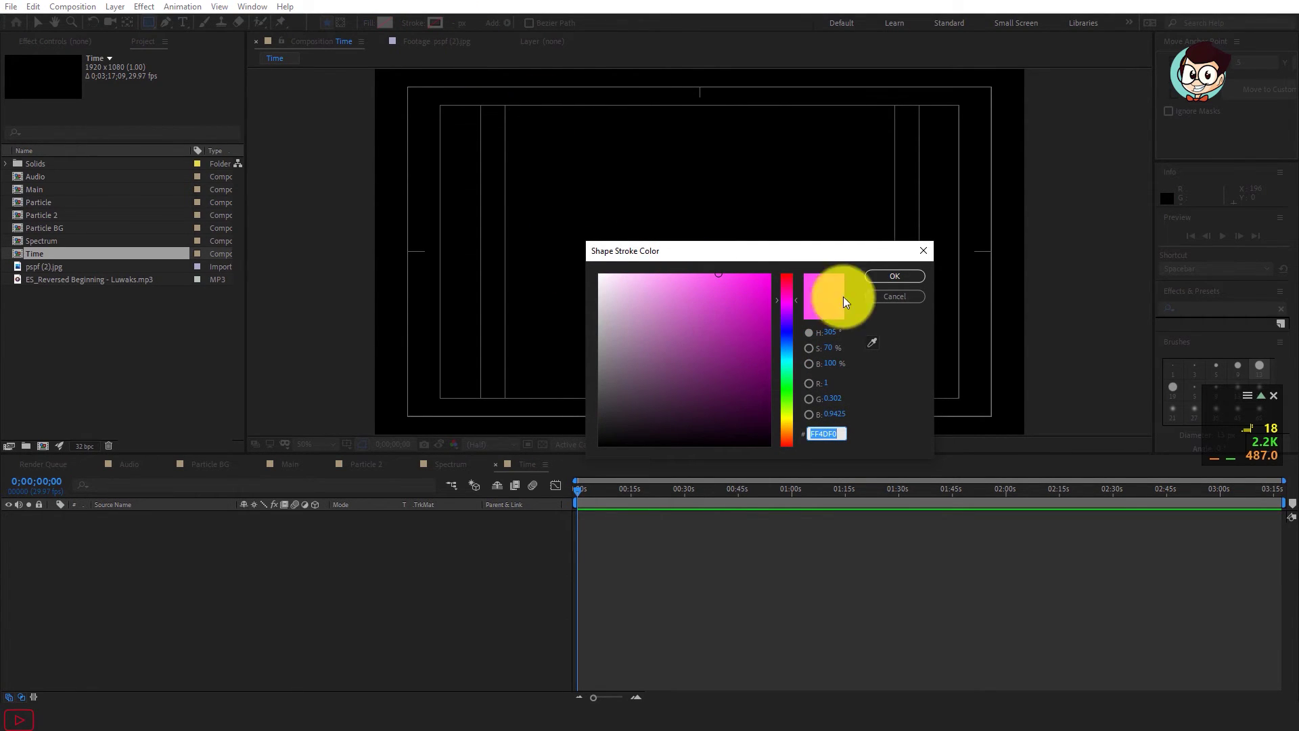
pyautogui.click(769, 275)
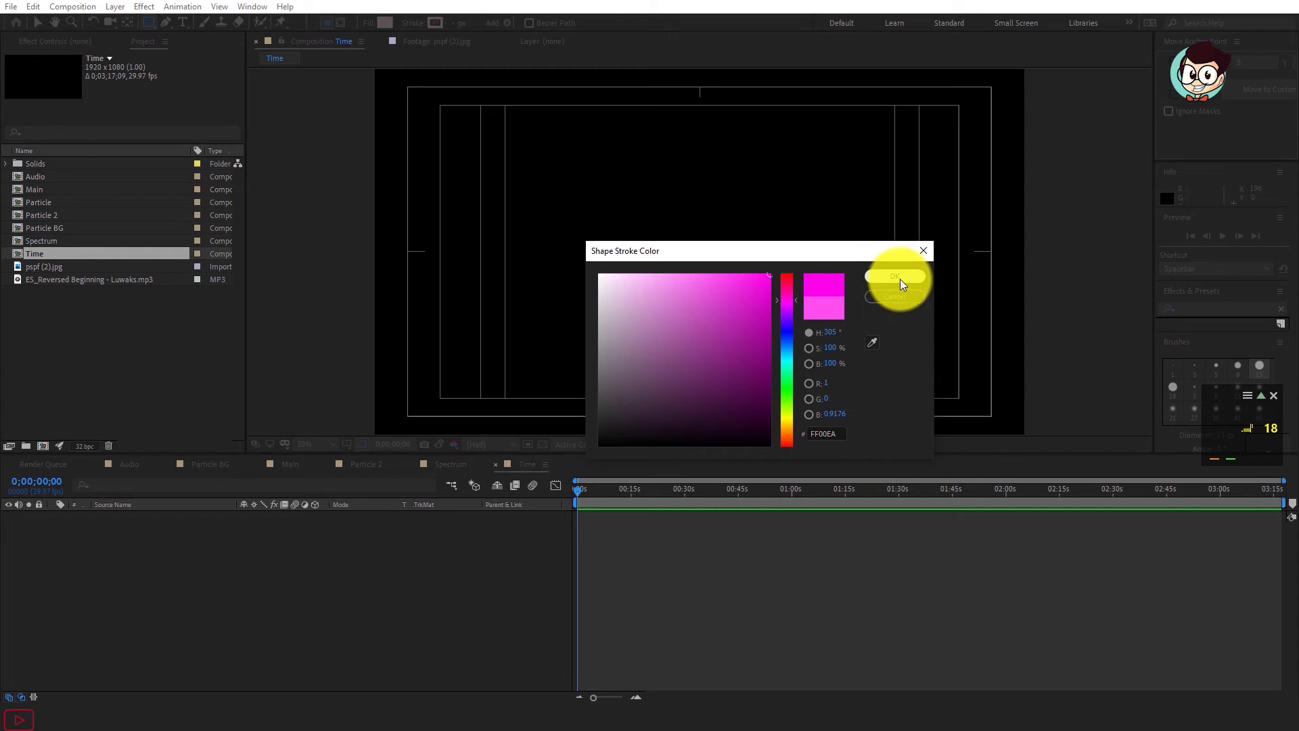
pyautogui.click(900, 279)
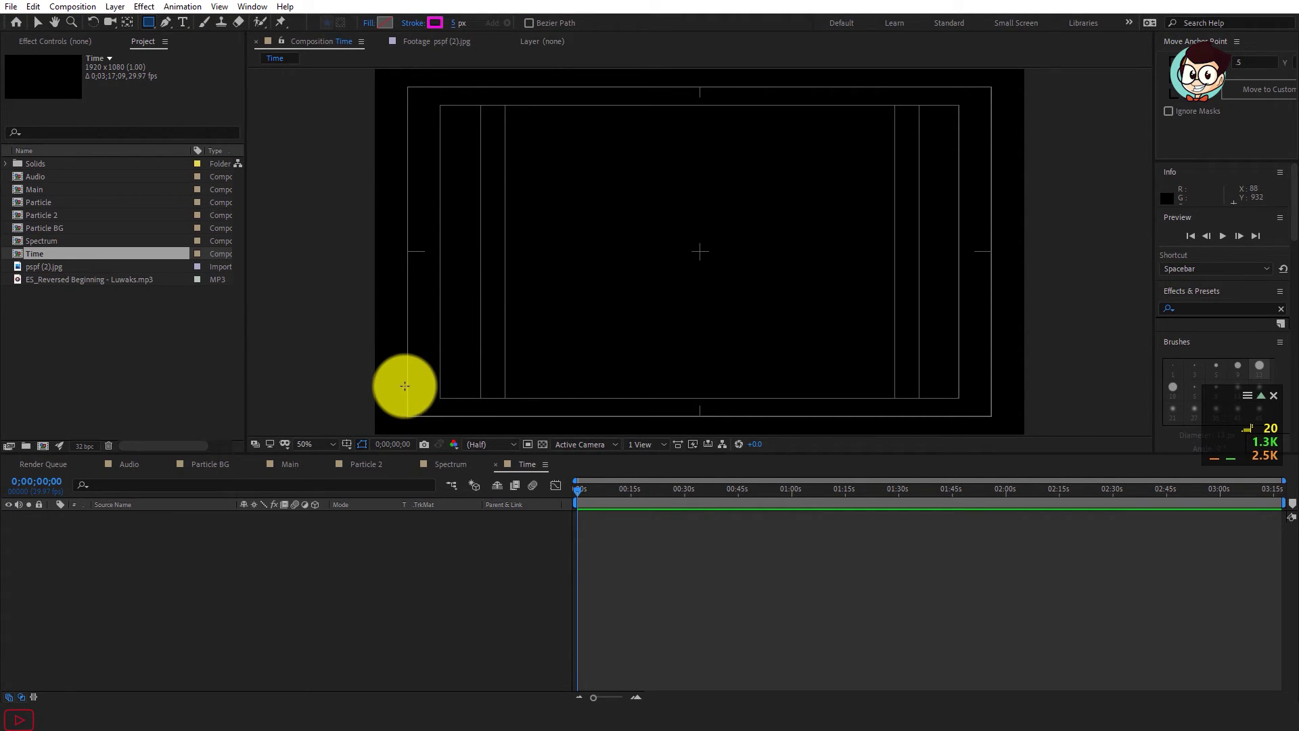
# Step: Draw a thin magenta outline rectangle across the bottom of the frame
pyautogui.moveTo(407, 392); pyautogui.dragTo(993, 418)
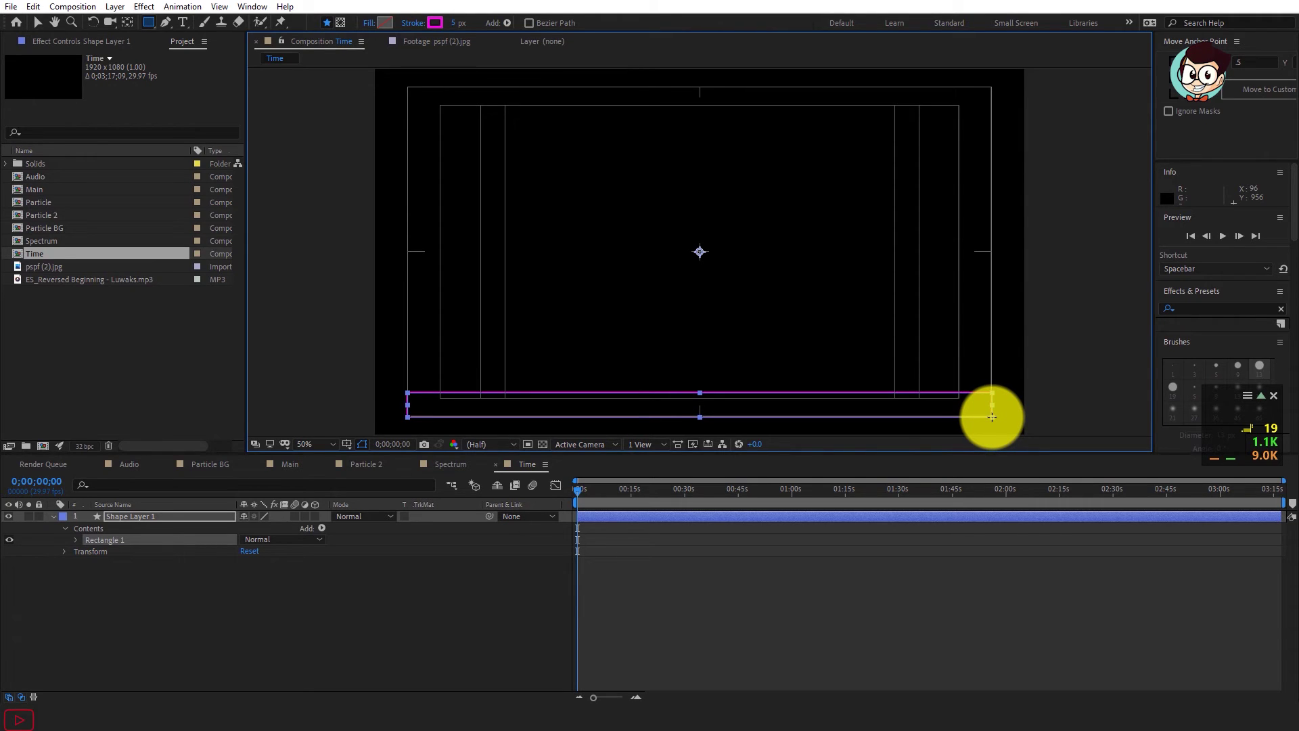
pyautogui.click(201, 614)
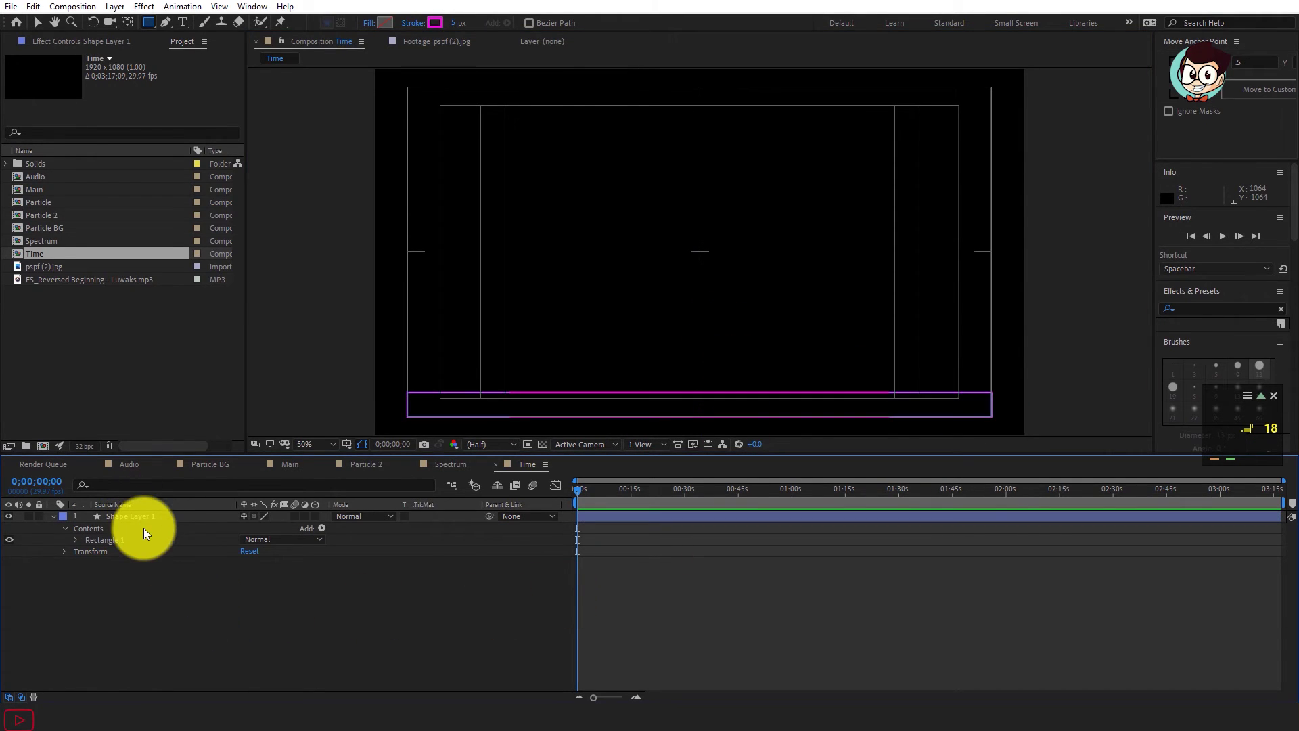
pyautogui.click(141, 509)
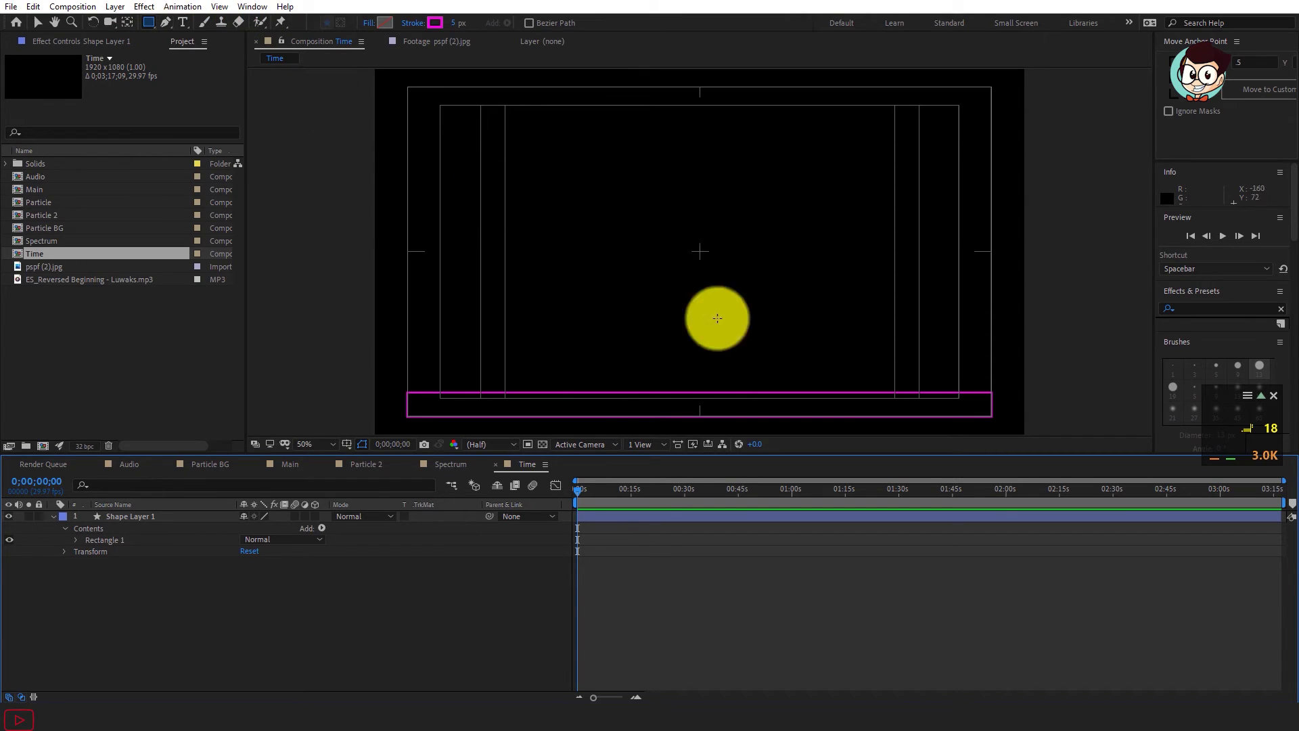
pyautogui.press('.')
pyautogui.press('h')
pyautogui.moveTo(652, 348); pyautogui.dragTo(687, 29)
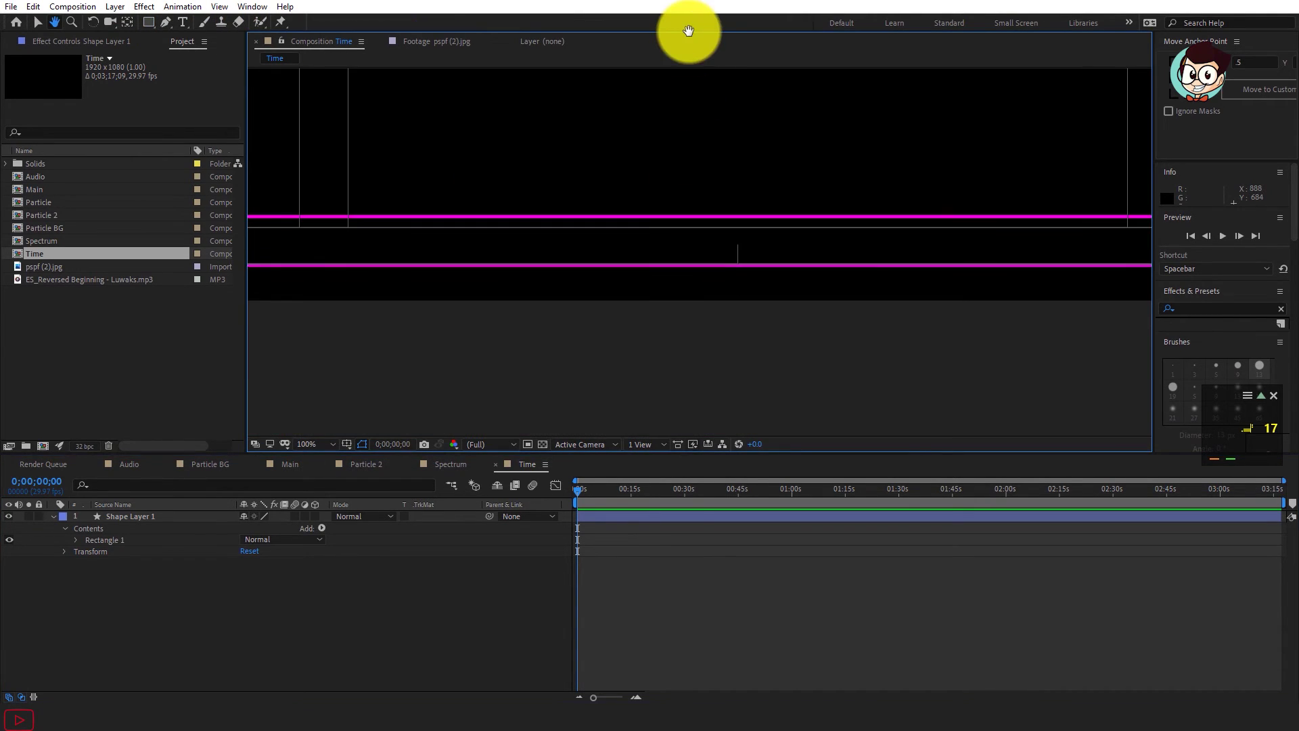
pyautogui.moveTo(554, 169)
pyautogui.mouseDown()
pyautogui.moveTo(670, 209)
pyautogui.moveTo(592, 294)
pyautogui.mouseUp()
# Step: Switch the Rectangle tool to no stroke and a pure magenta fill
pyautogui.press('q')
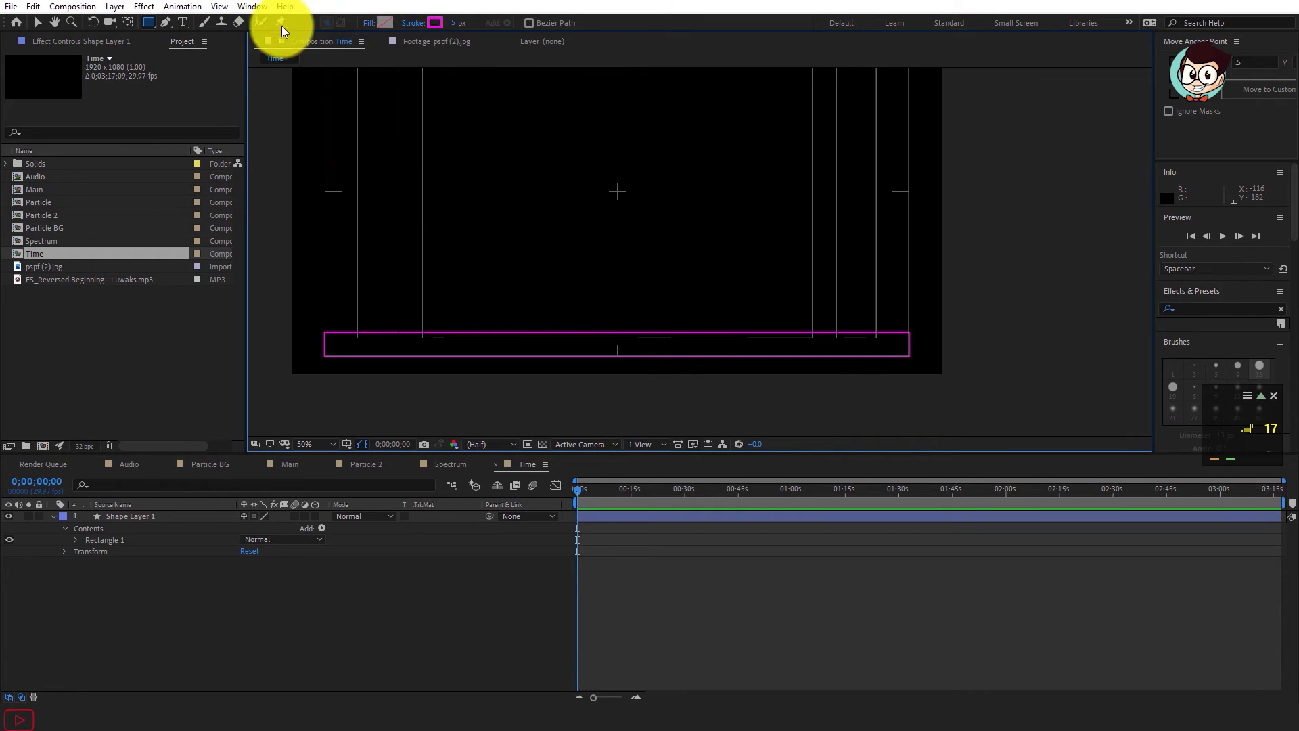
pyautogui.click(413, 23)
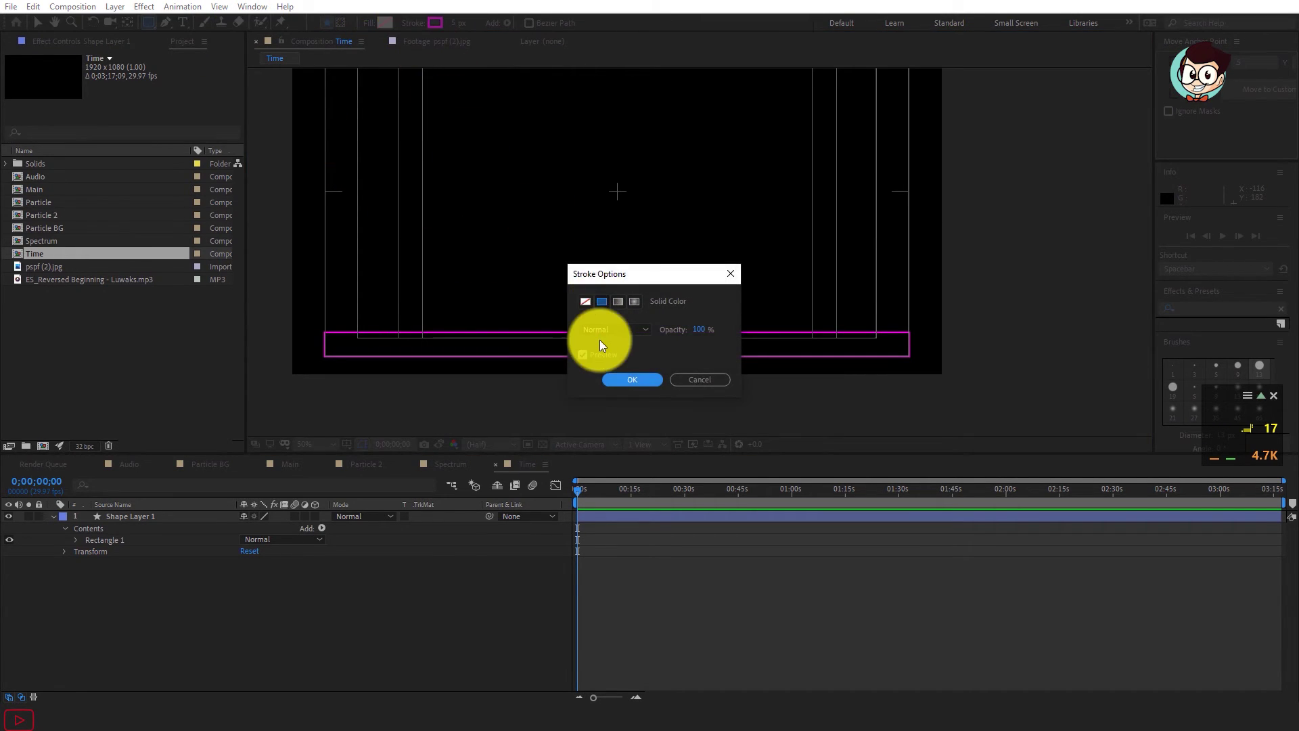
pyautogui.click(588, 303)
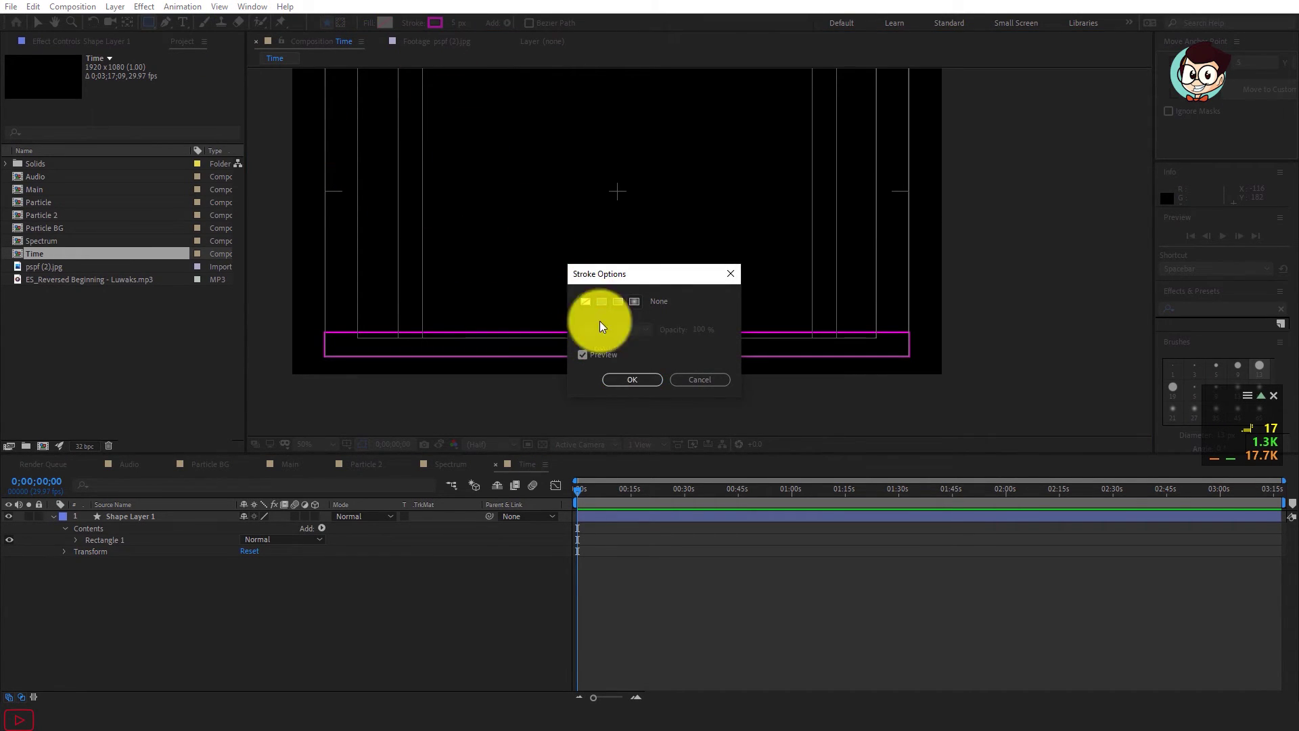
pyautogui.click(653, 386)
pyautogui.click(384, 21)
pyautogui.moveTo(741, 340); pyautogui.dragTo(771, 274)
pyautogui.click(891, 277)
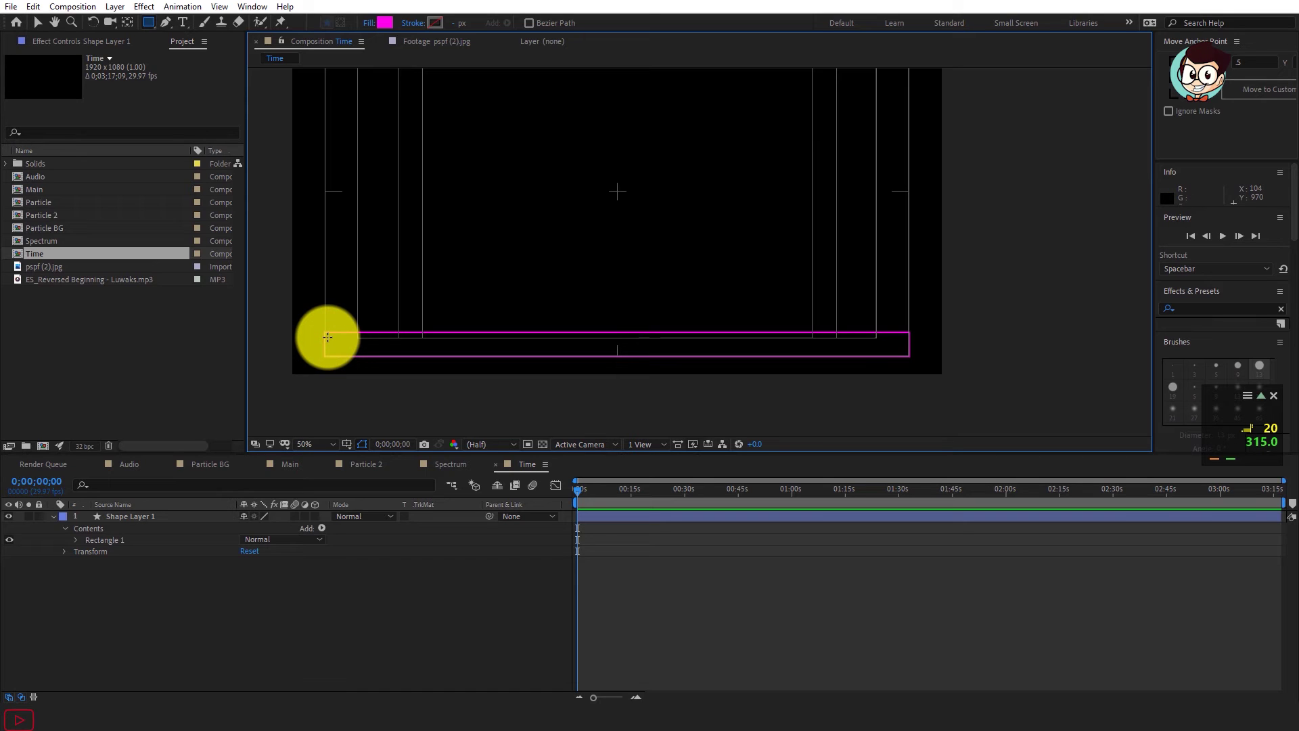
# Step: Draw a solid magenta bar inside the outline and move its anchor point to the left end
pyautogui.moveTo(328, 337); pyautogui.dragTo(905, 356)
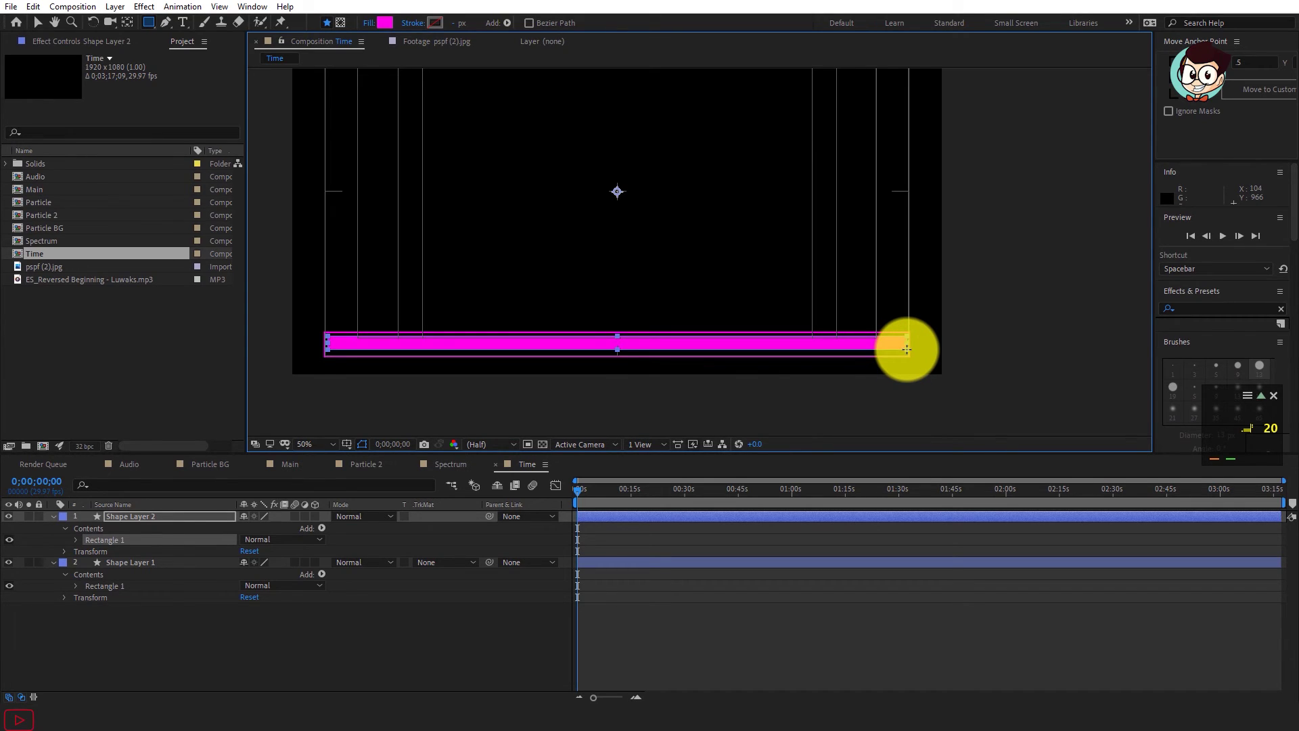
pyautogui.moveTo(906, 356); pyautogui.dragTo(905, 351)
pyautogui.moveTo(887, 505); pyautogui.dragTo(563, 521)
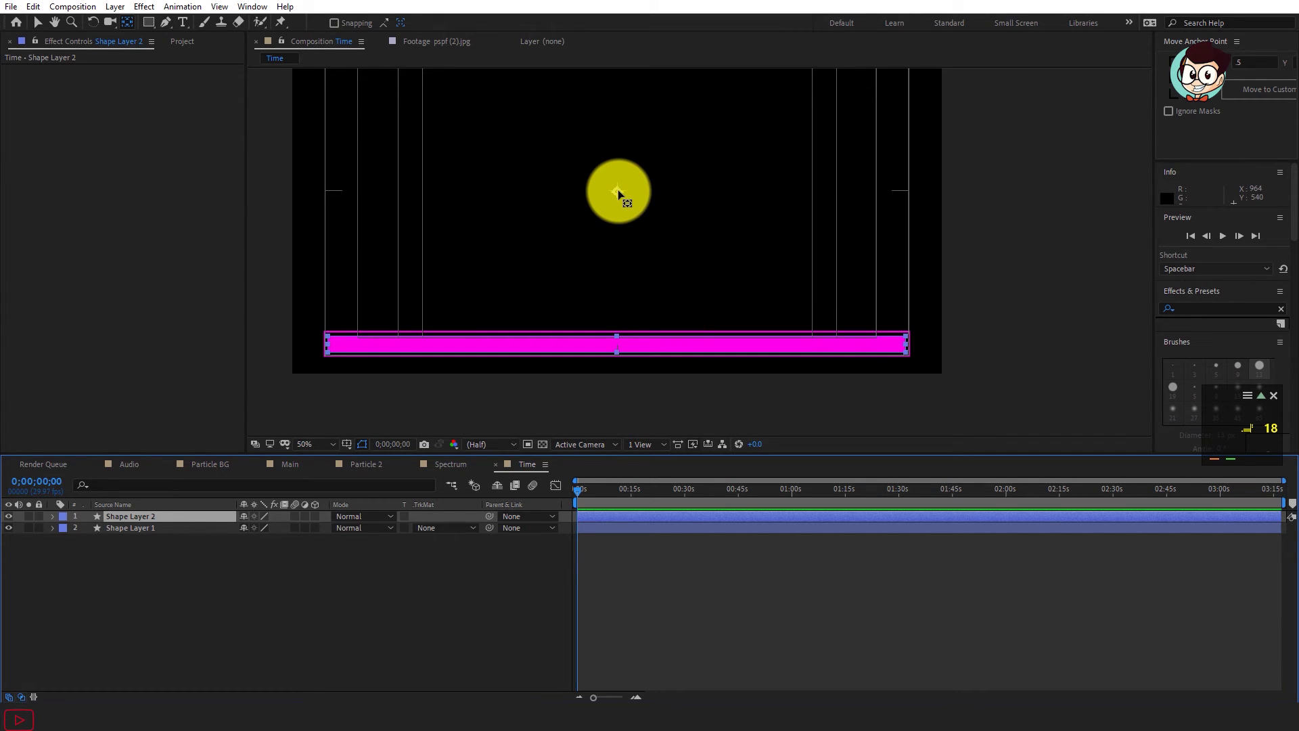
pyautogui.moveTo(618, 192); pyautogui.dragTo(357, 327)
pyautogui.moveTo(613, 190); pyautogui.dragTo(429, 337)
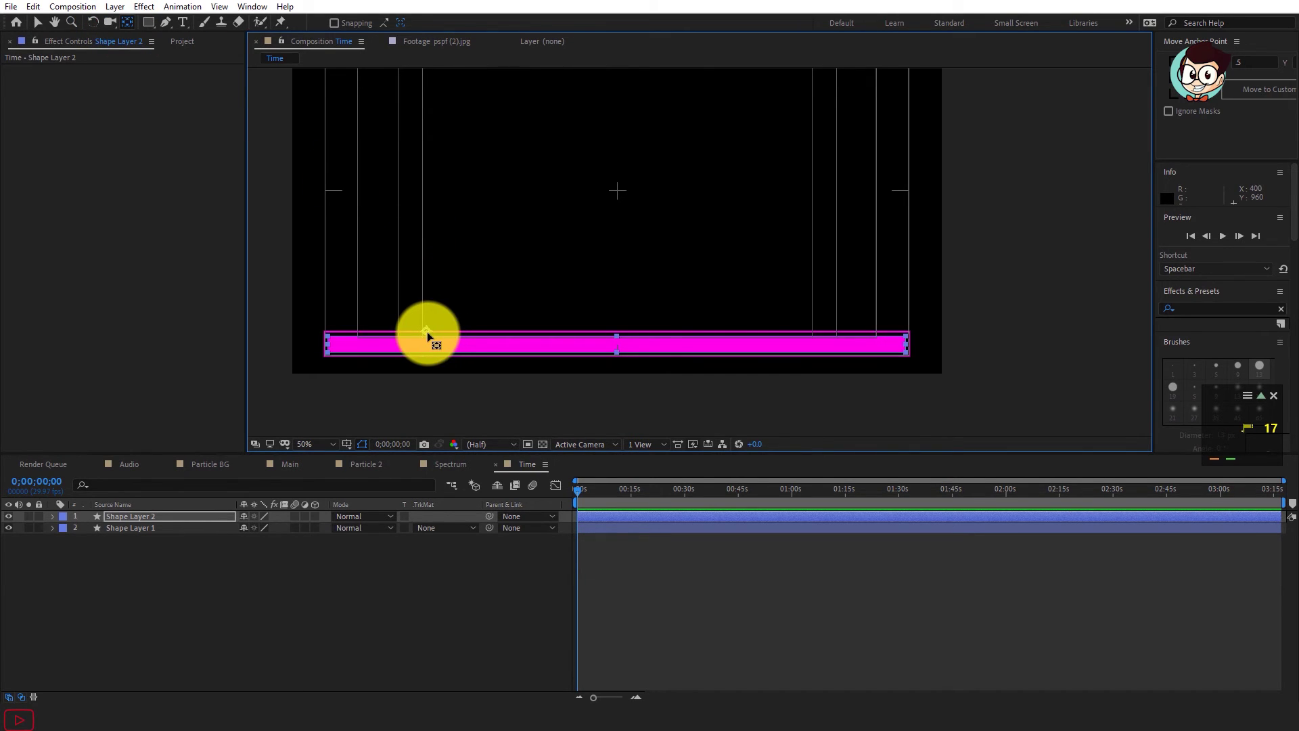
pyautogui.moveTo(435, 336); pyautogui.dragTo(329, 349)
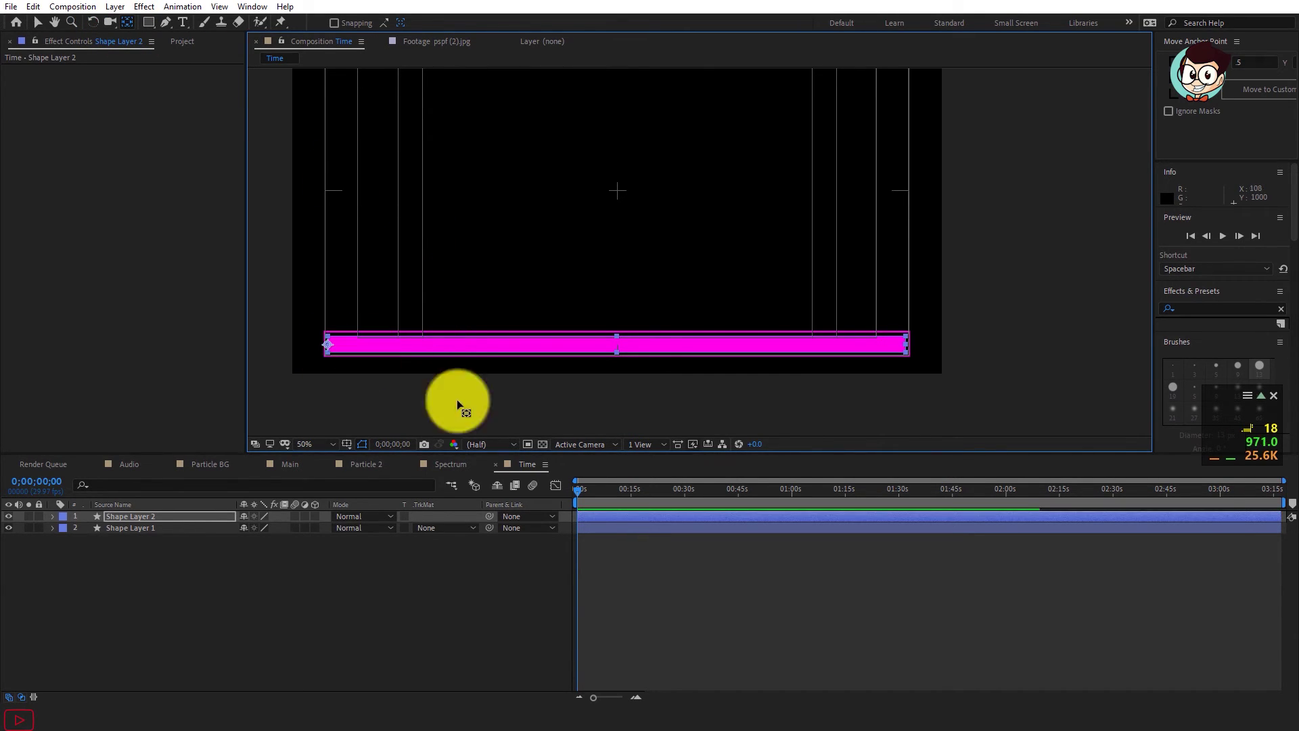
pyautogui.rightClick(330, 626)
# Step: Add a Null layer with a Slider Control set to 100, then reveal Shape Layer 2's Scale
pyautogui.moveTo(487, 477)
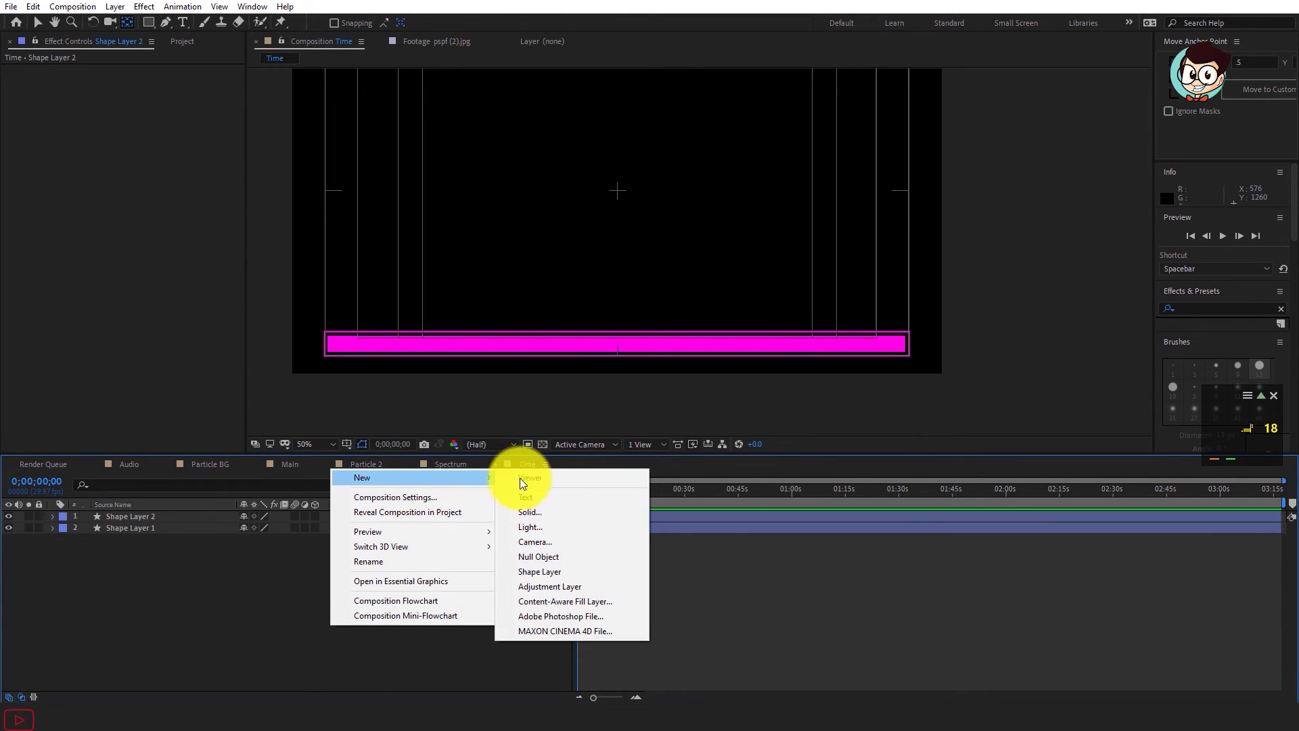
pyautogui.click(551, 555)
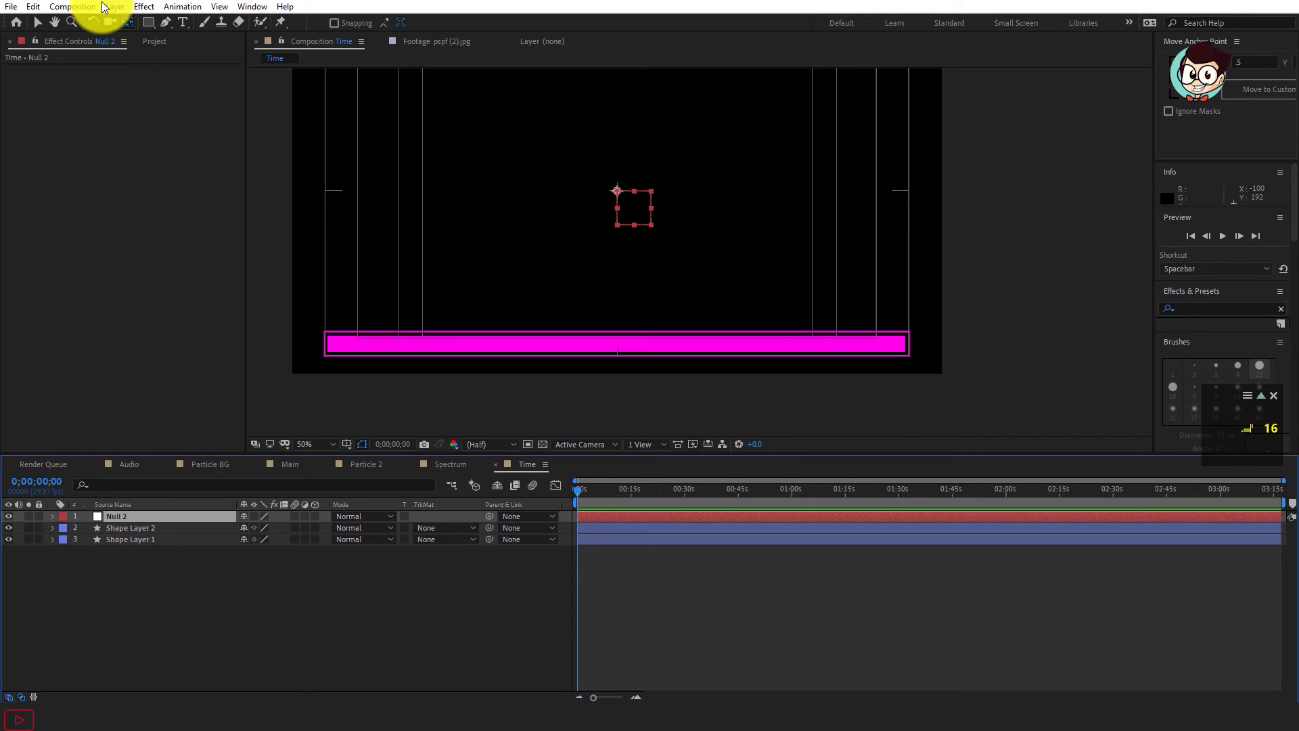
pyautogui.click(144, 6)
pyautogui.moveTo(253, 418)
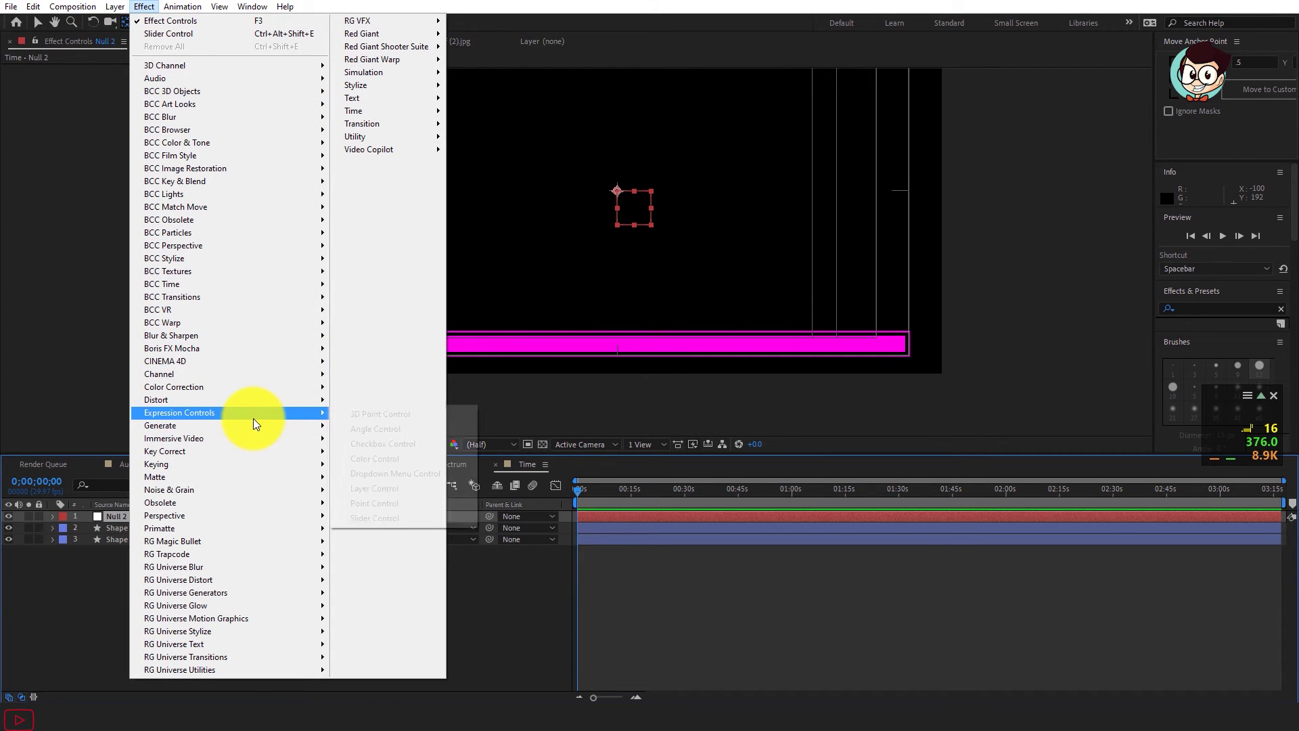
pyautogui.click(378, 517)
pyautogui.click(143, 81)
pyautogui.write('100')
pyautogui.press('Return')
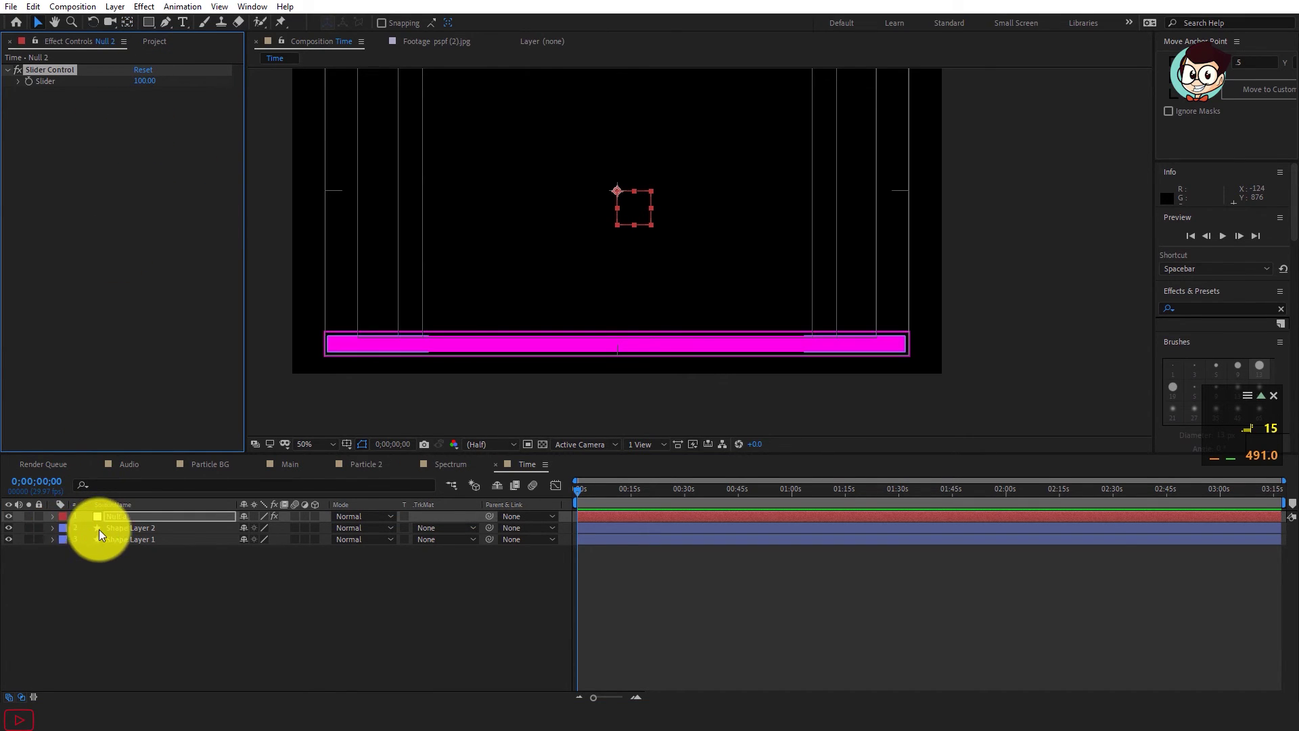
pyautogui.click(131, 527)
pyautogui.press('s')
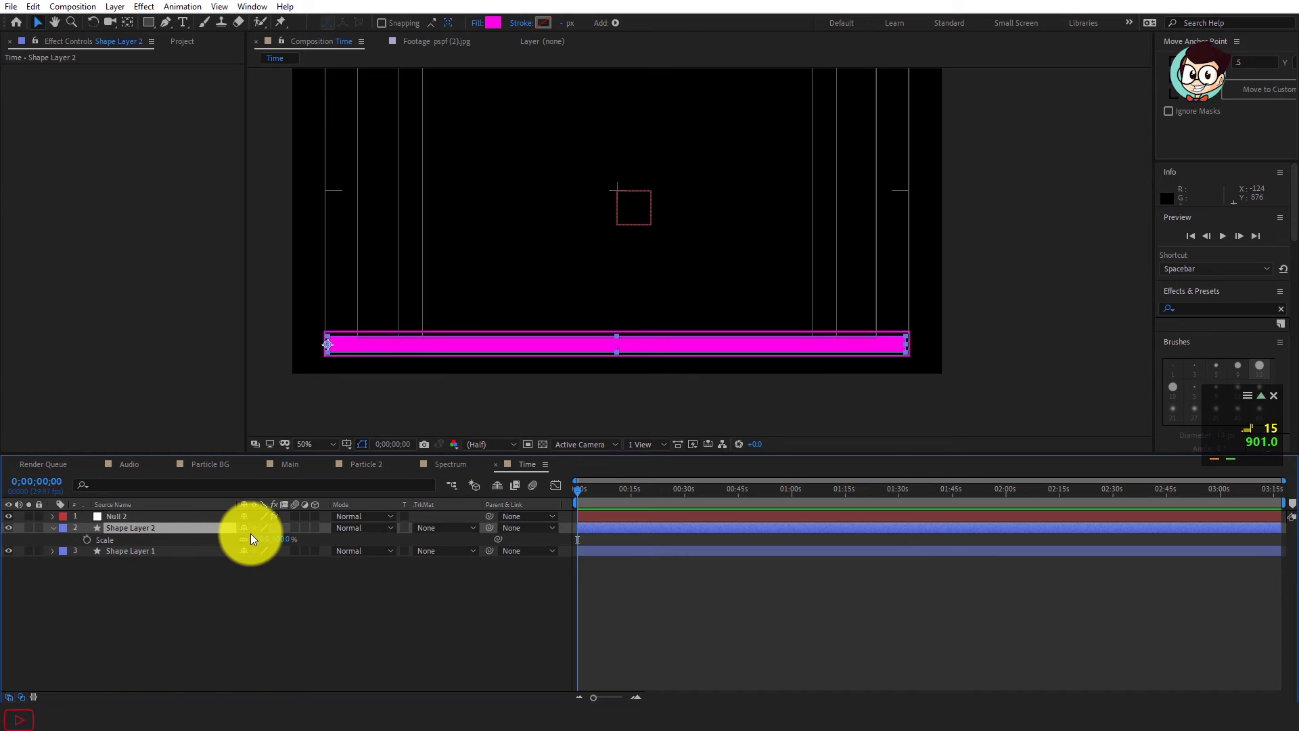
# Step: Paste the linear() progress-bar expression into Shape Layer 2's Scale
pyautogui.keyDown('alt'); pyautogui.click(87, 539); pyautogui.keyUp('alt')
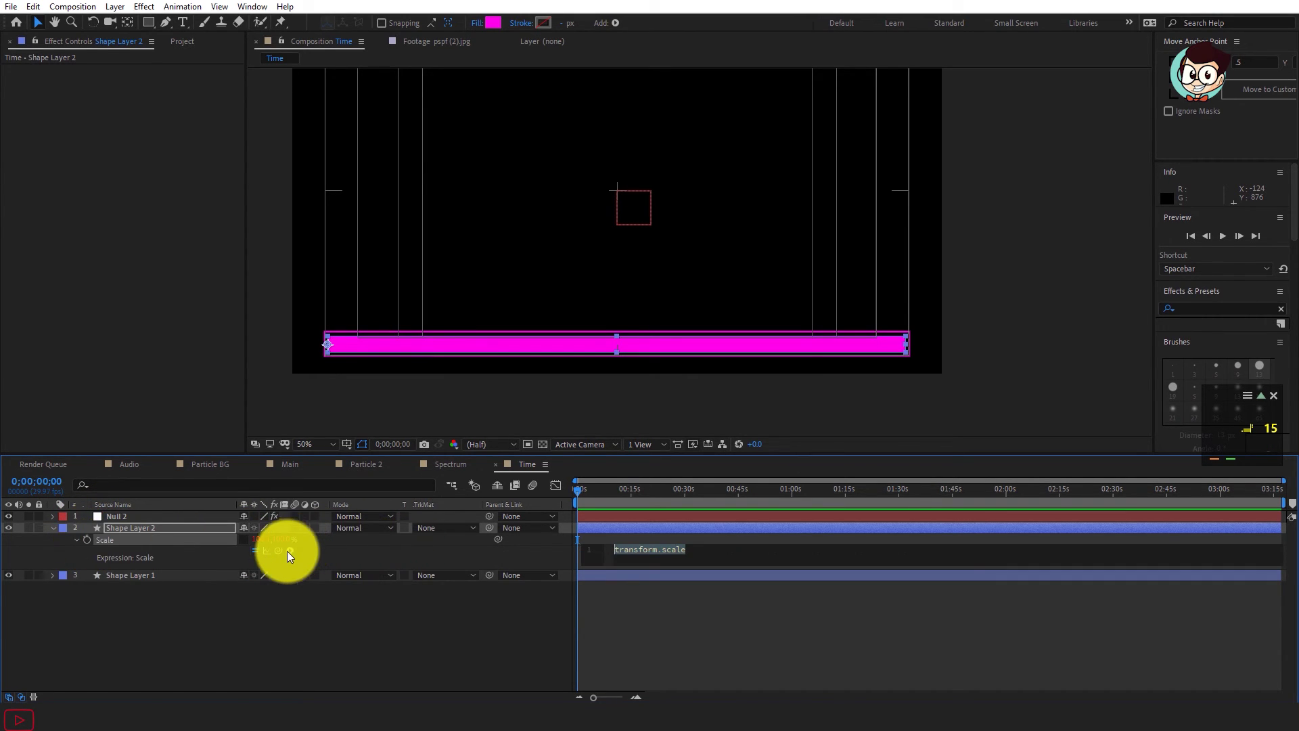
pyautogui.moveTo(280, 550); pyautogui.dragTo(169, 516)
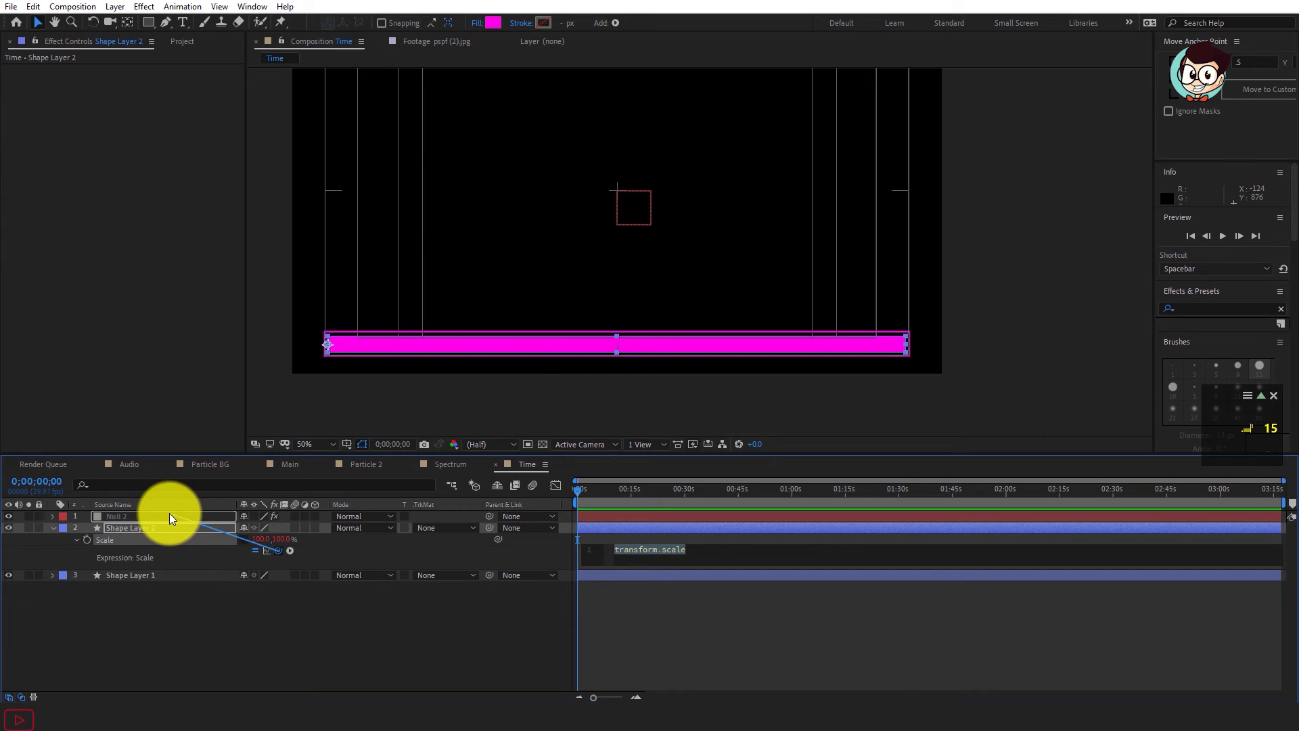
pyautogui.moveTo(729, 550); pyautogui.dragTo(612, 549)
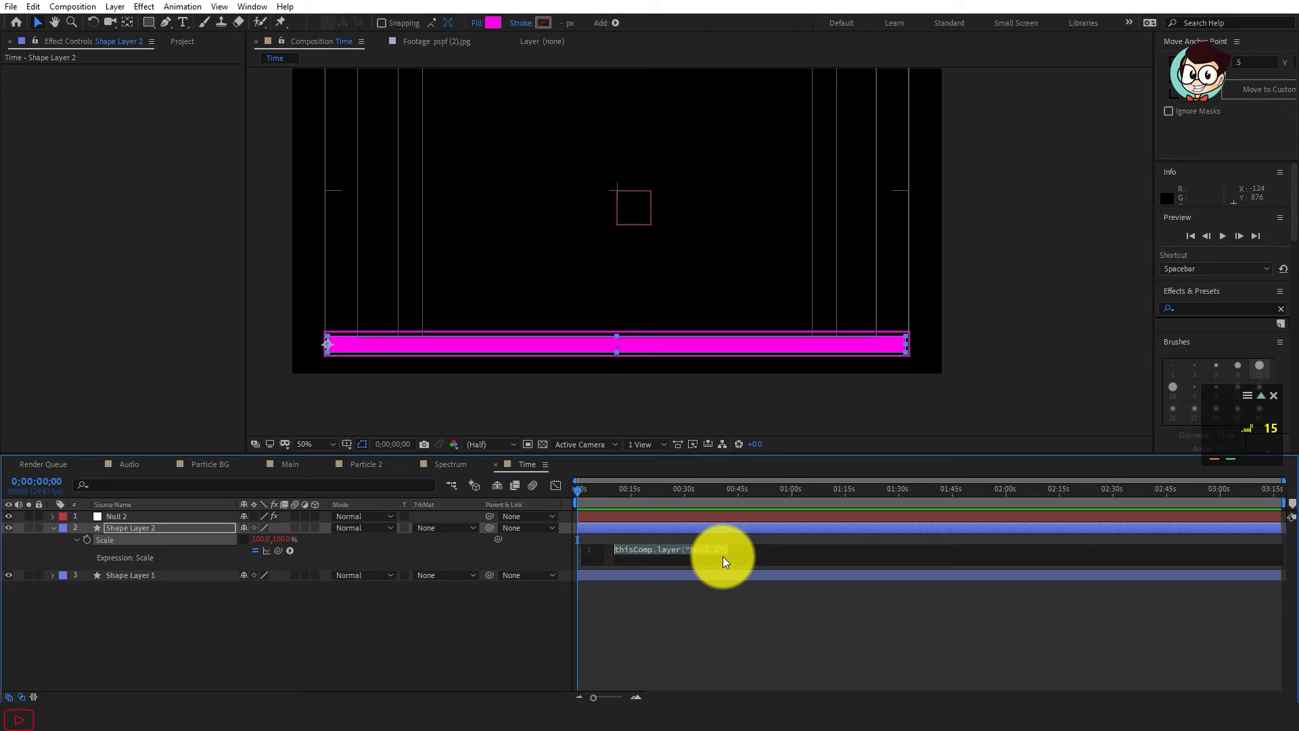
pyautogui.hotkey('ctrl', 'v')
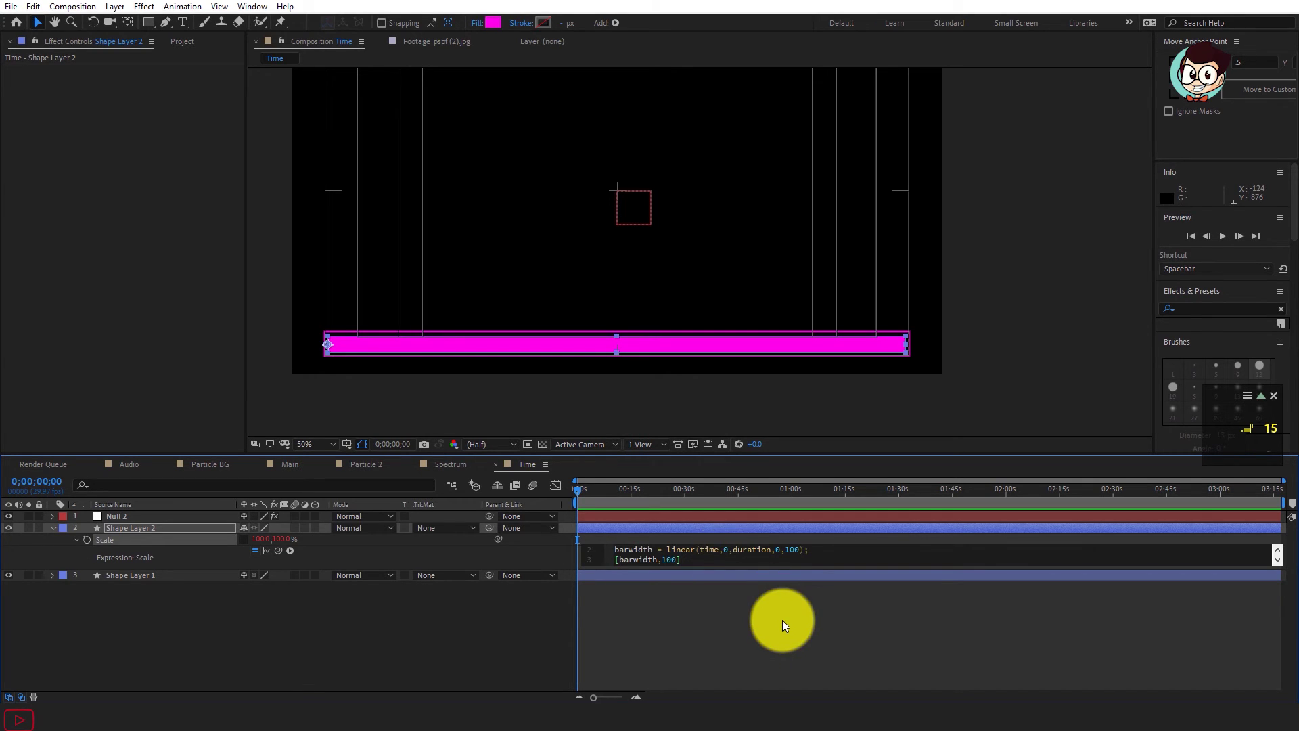
pyautogui.click(782, 620)
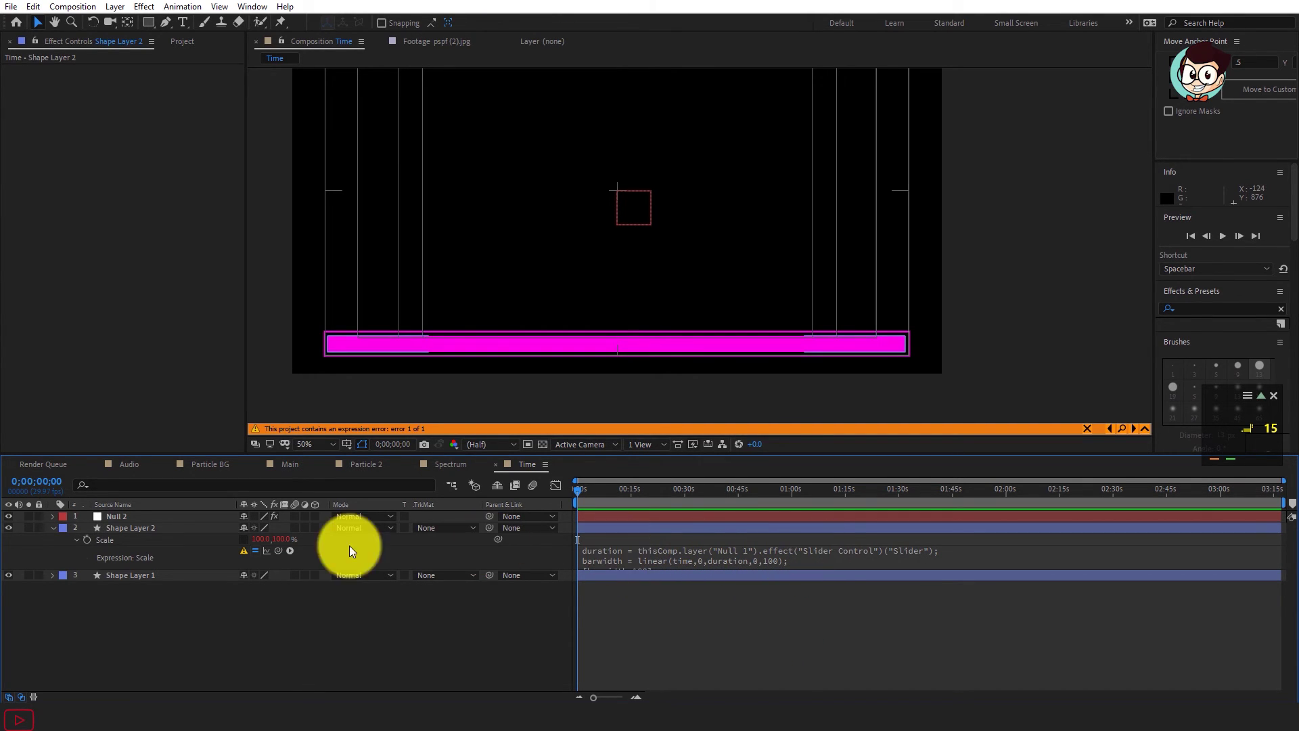
# Step: Correct the expression's layer reference to 'Null 2' and check the bar's growth at 2:24
pyautogui.click(198, 531)
pyautogui.click(714, 556)
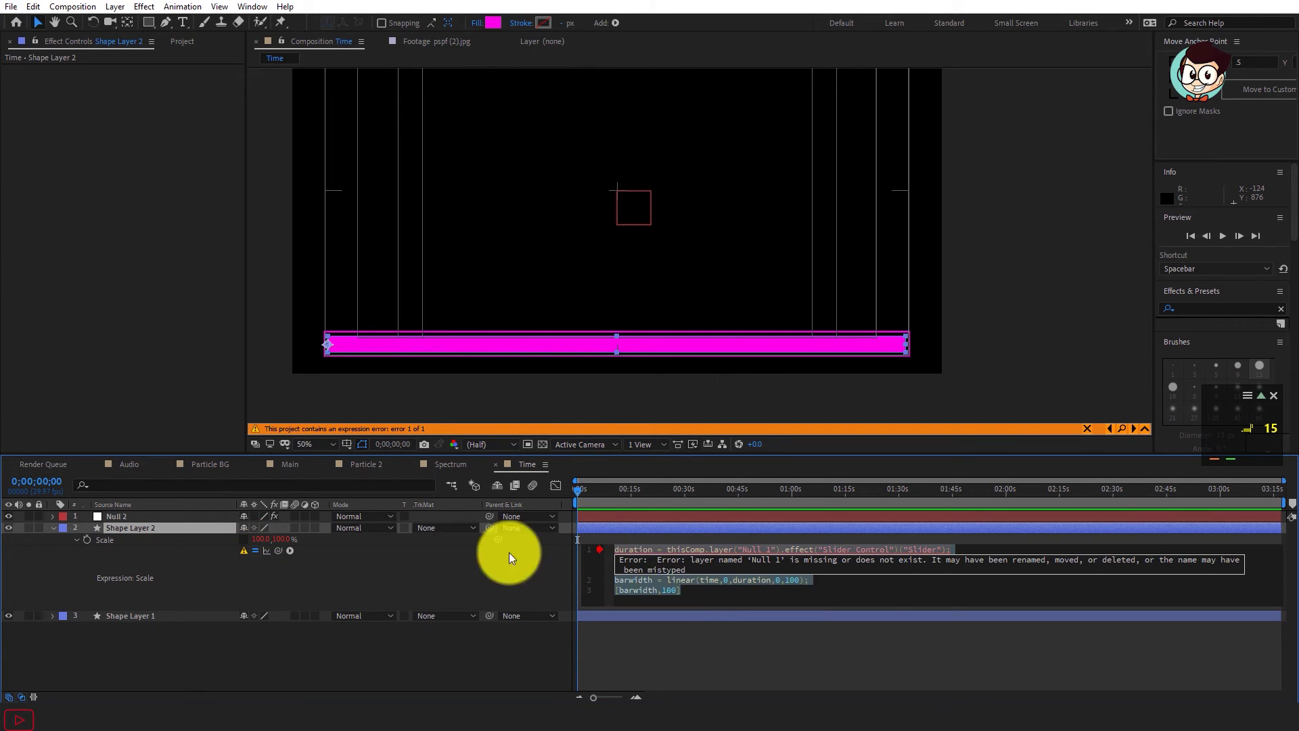
pyautogui.click(774, 561)
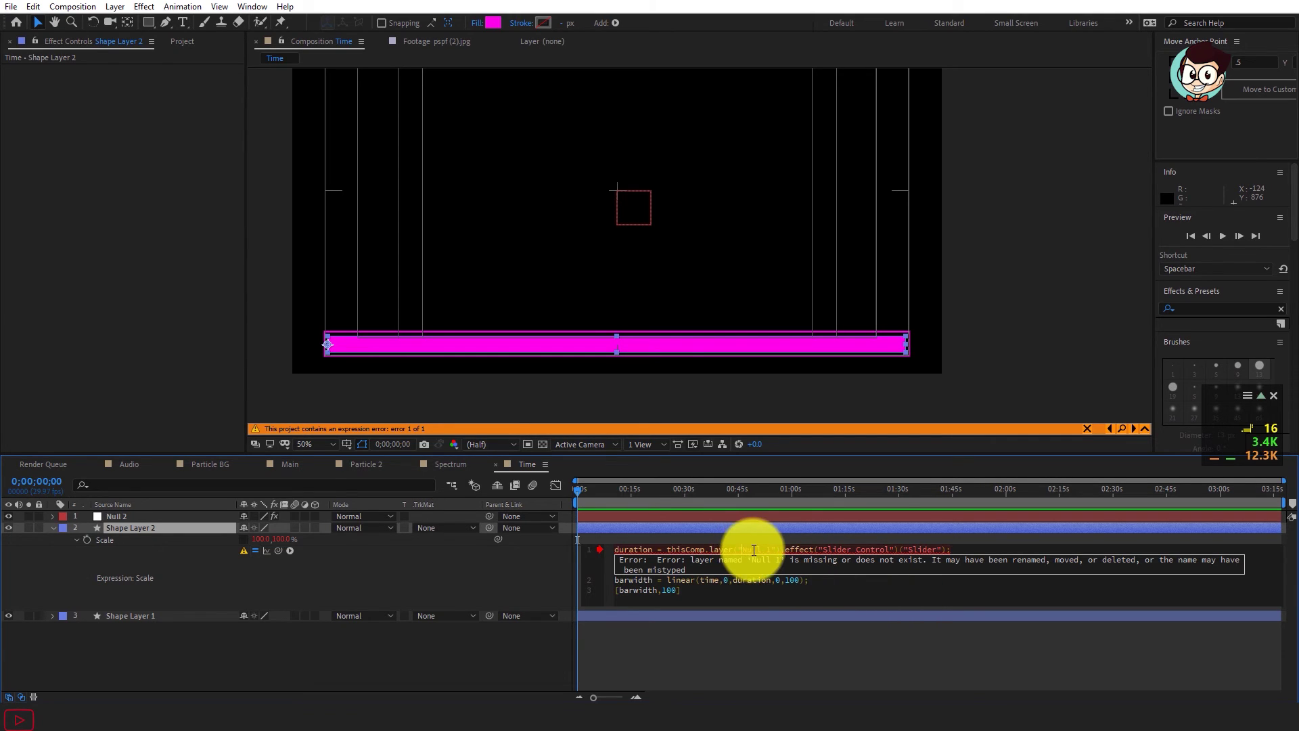
pyautogui.write('2')
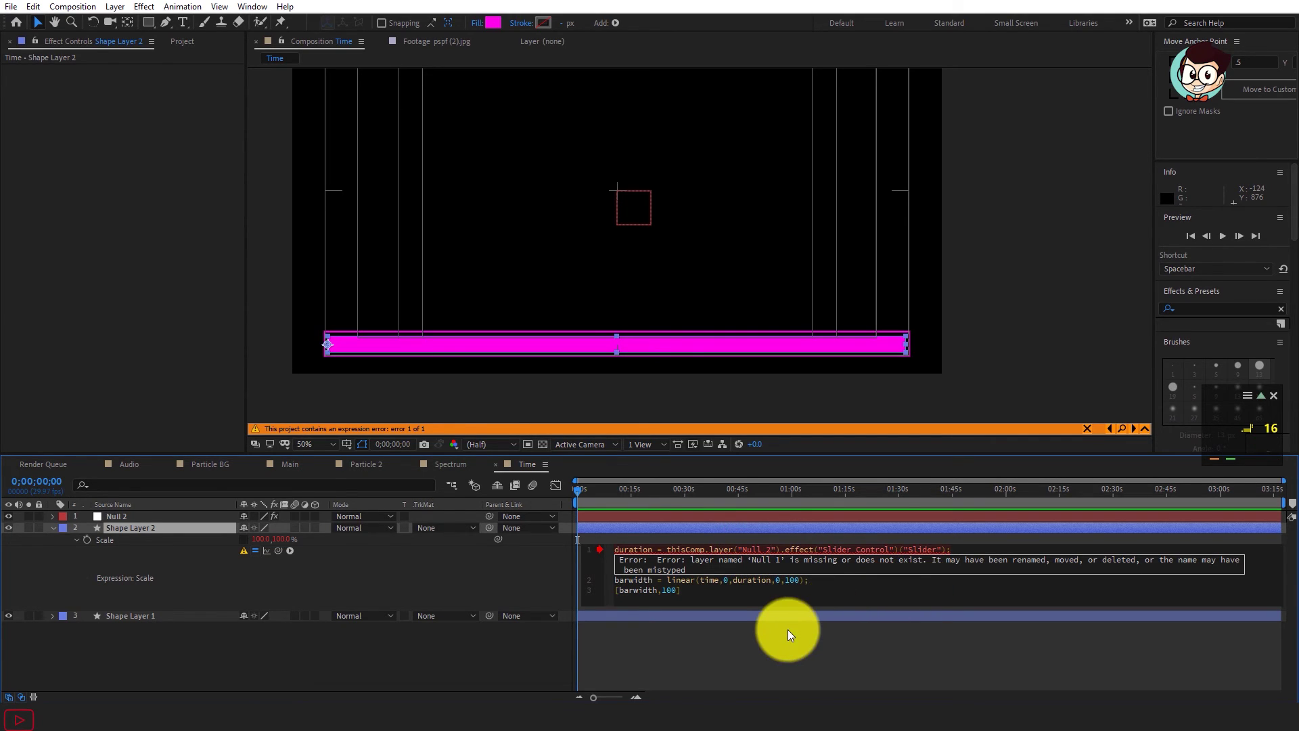
pyautogui.click(786, 629)
pyautogui.moveTo(583, 486); pyautogui.dragTo(1095, 528)
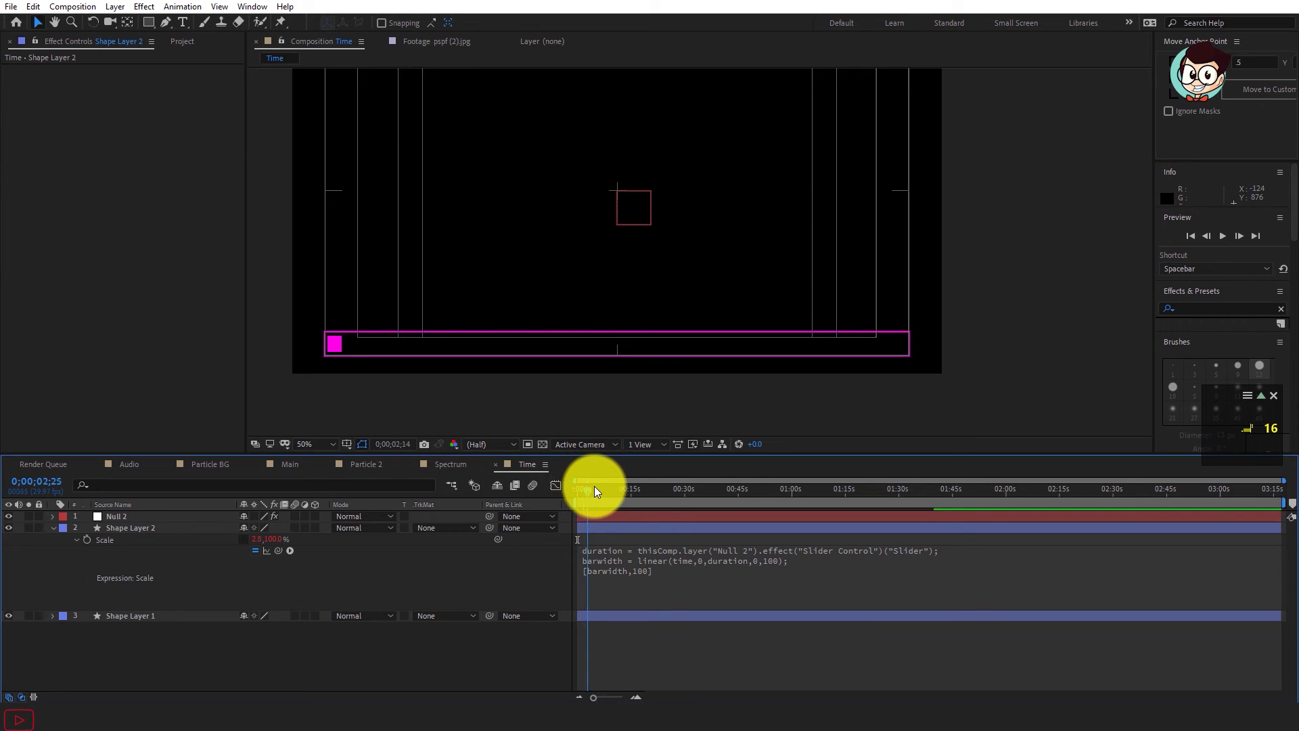
pyautogui.press(',')
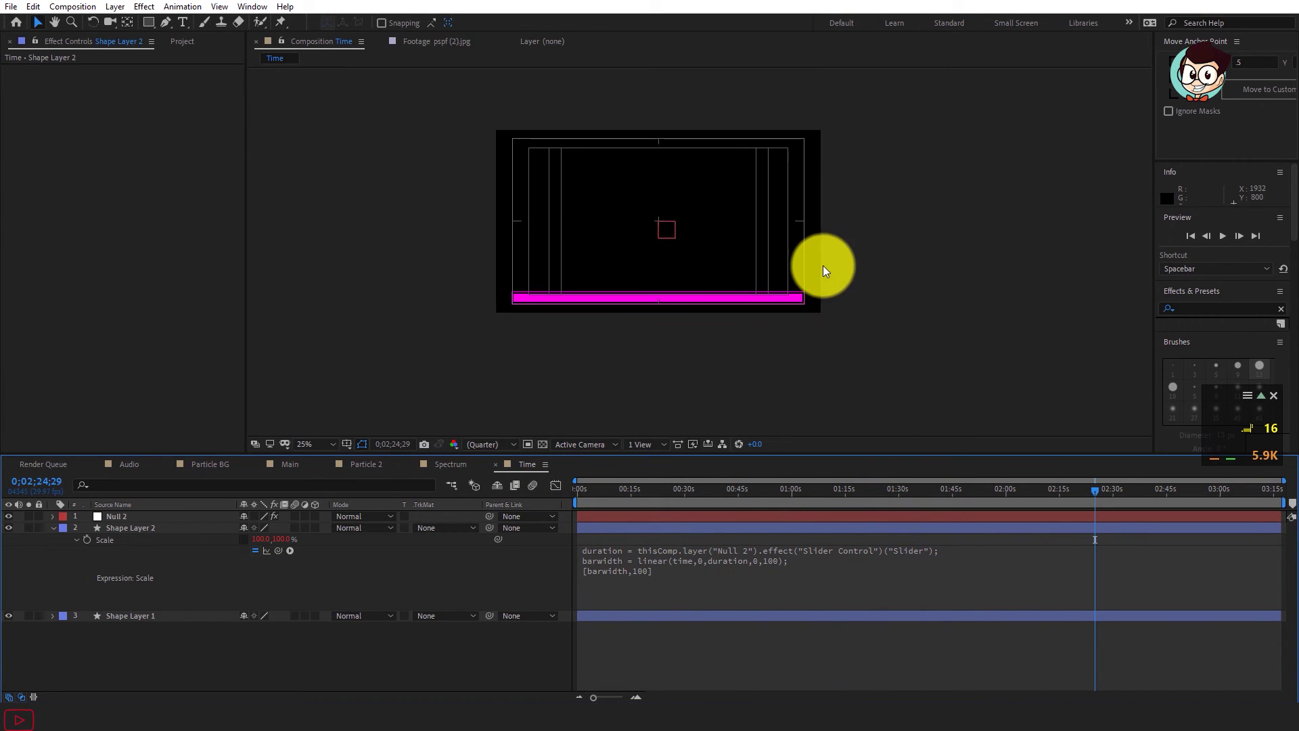
pyautogui.click(184, 43)
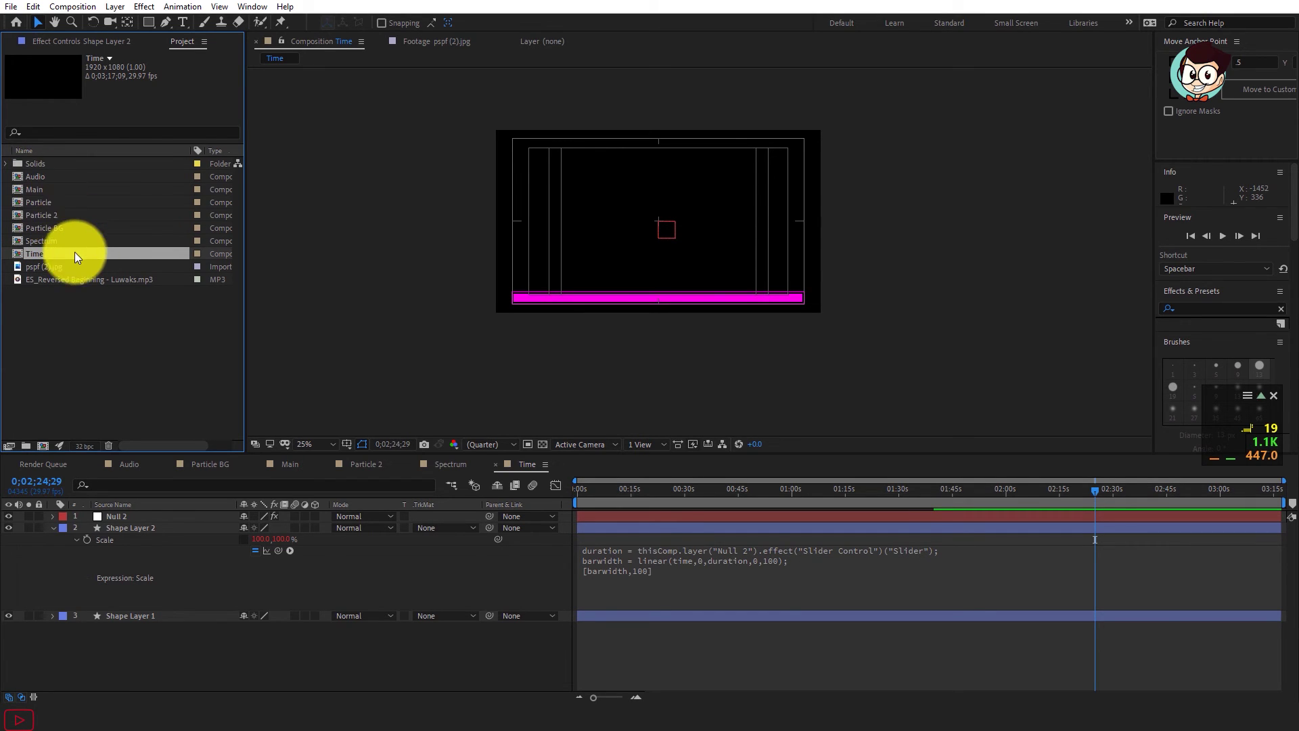
# Step: In Main, undo a stray Spectrum layer, add the Time comp on top, and check up to 2:38
pyautogui.click(284, 468)
pyautogui.moveTo(71, 242)
pyautogui.mouseDown()
pyautogui.moveTo(132, 533)
pyautogui.moveTo(130, 517)
pyautogui.mouseUp()
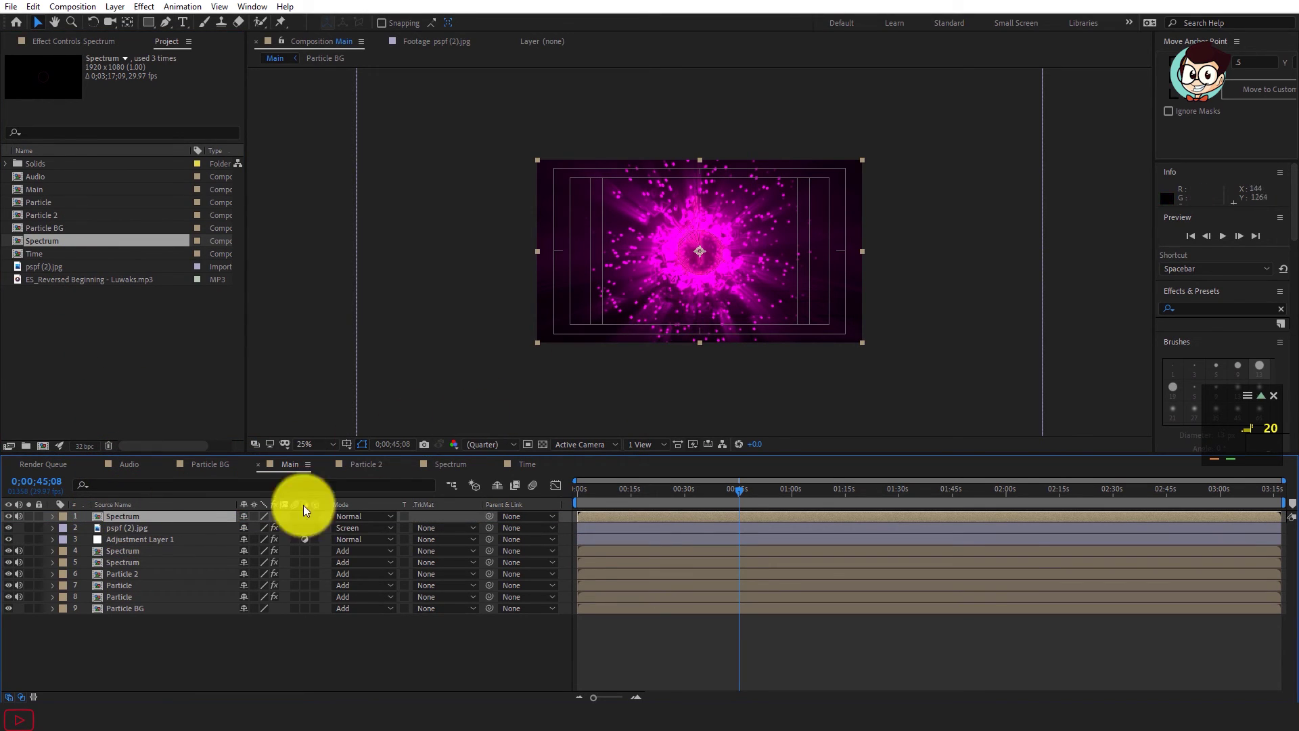
pyautogui.press('space')
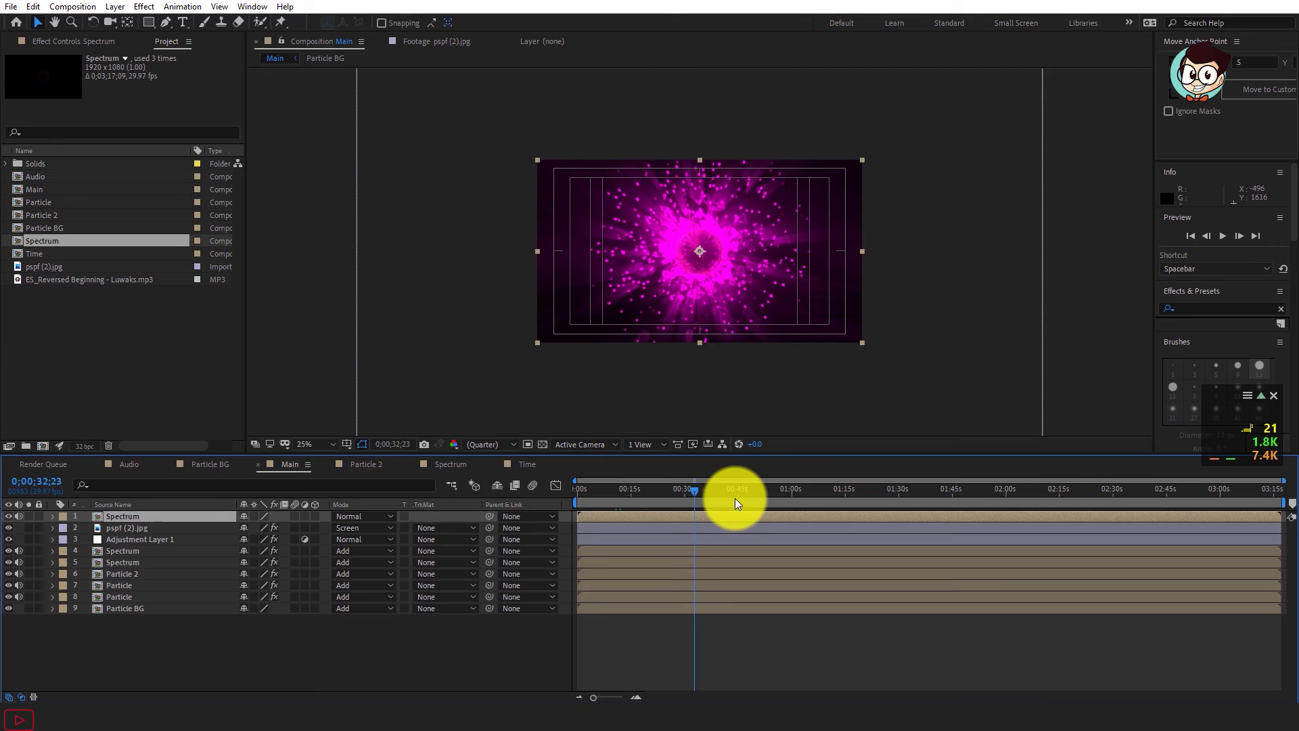
pyautogui.press('space')
pyautogui.hotkey('ctrl', 'z')
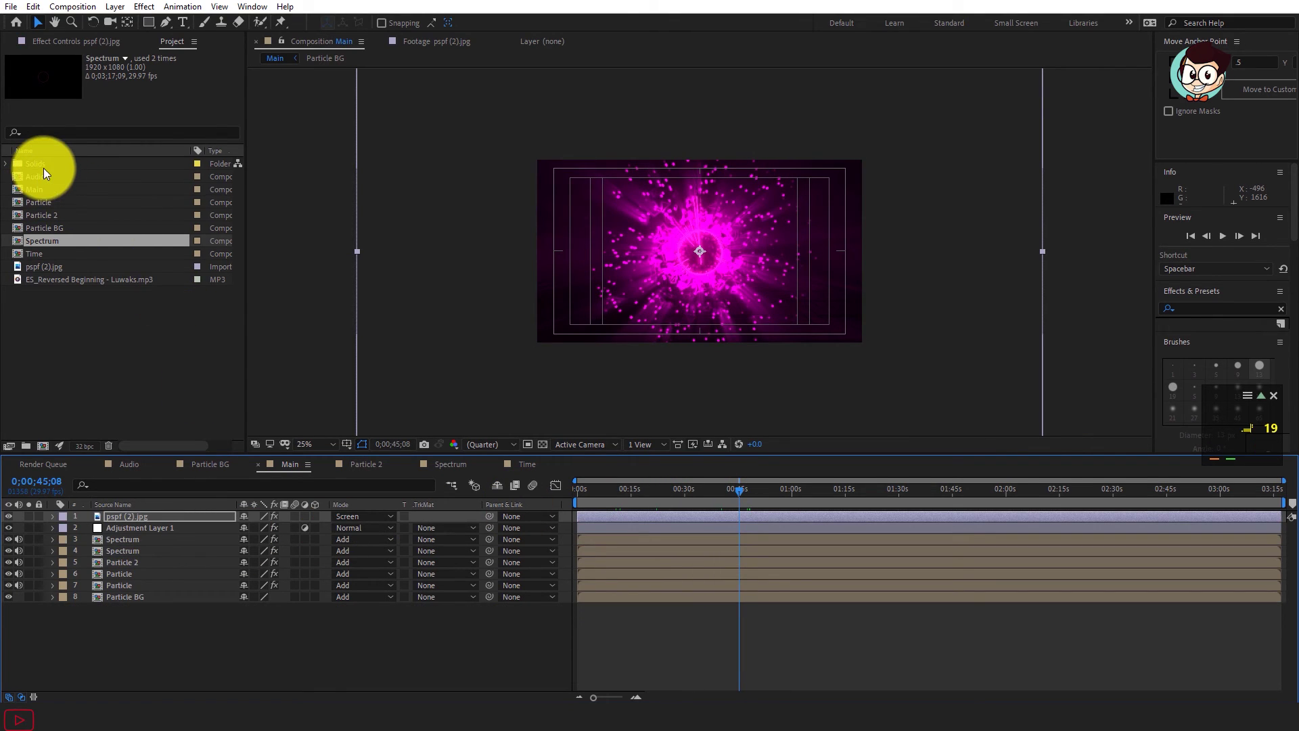
pyautogui.moveTo(42, 253); pyautogui.dragTo(145, 517)
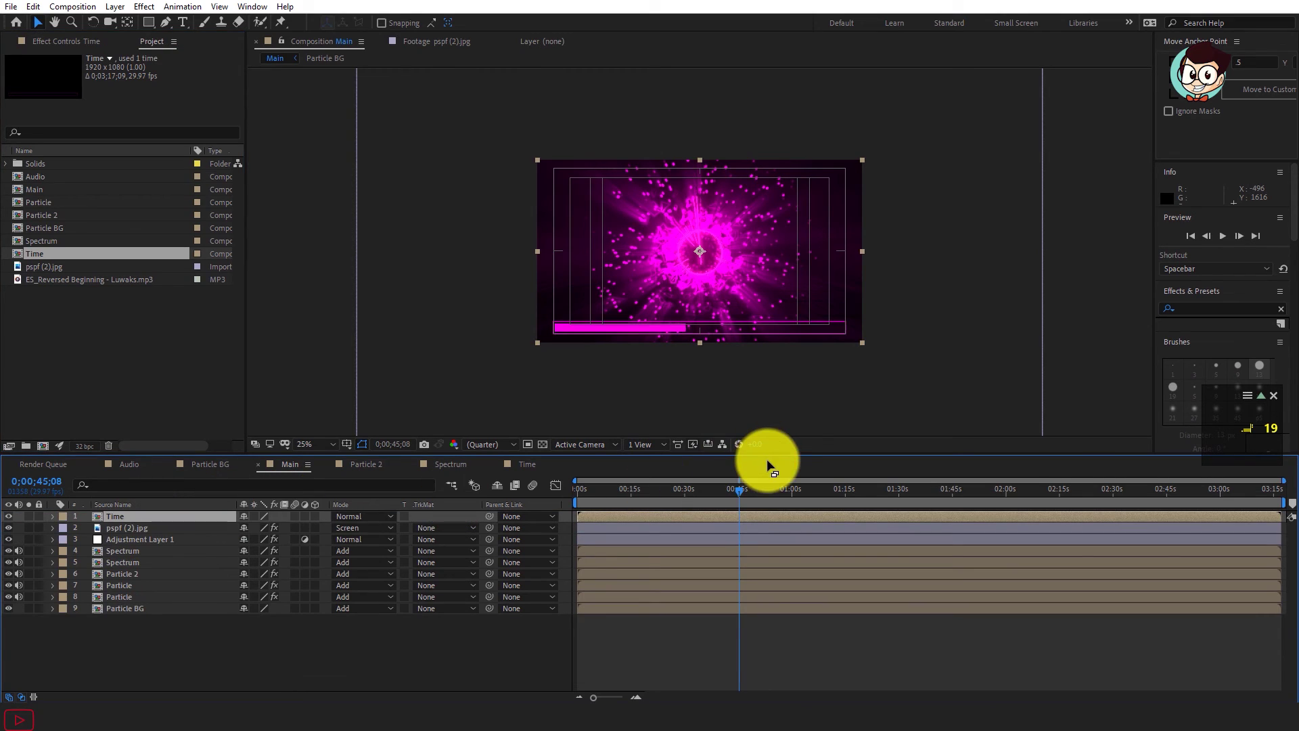
pyautogui.moveTo(587, 502)
pyautogui.mouseDown()
pyautogui.moveTo(988, 514)
pyautogui.moveTo(925, 525)
pyautogui.mouseUp()
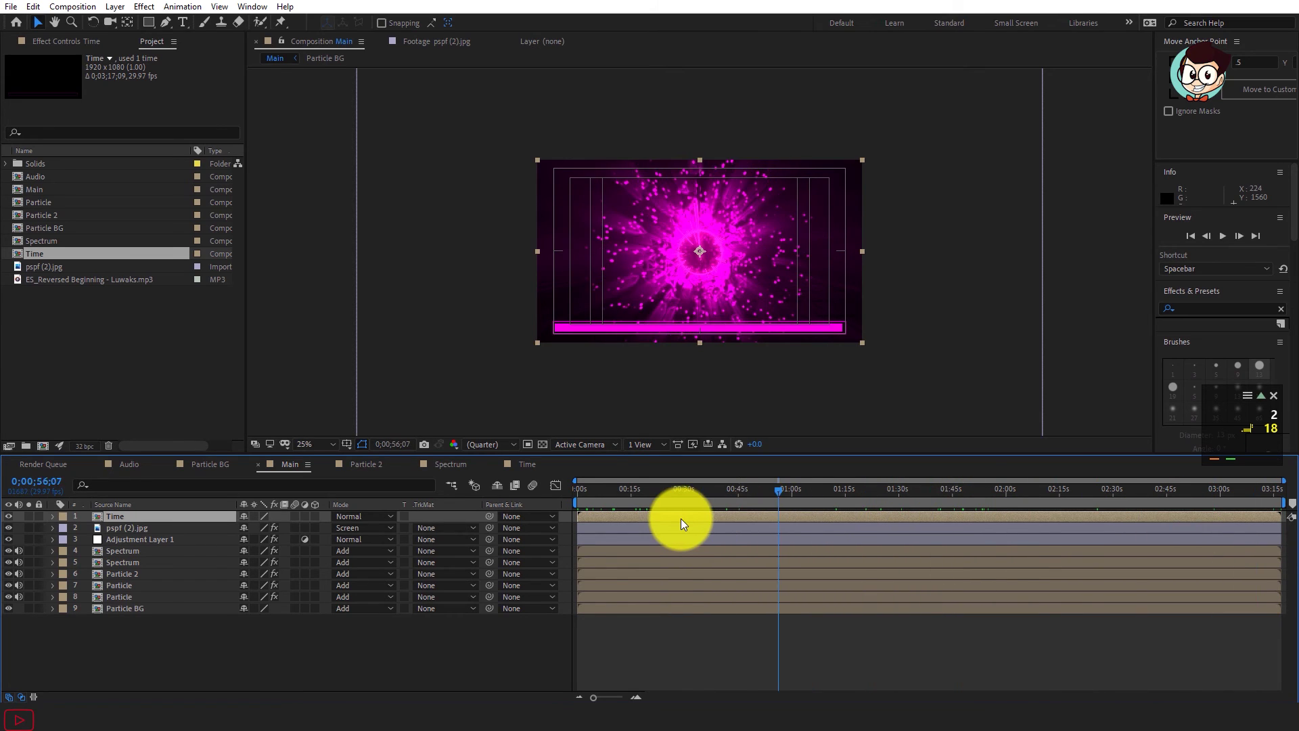
pyautogui.moveTo(925, 525); pyautogui.dragTo(1143, 524)
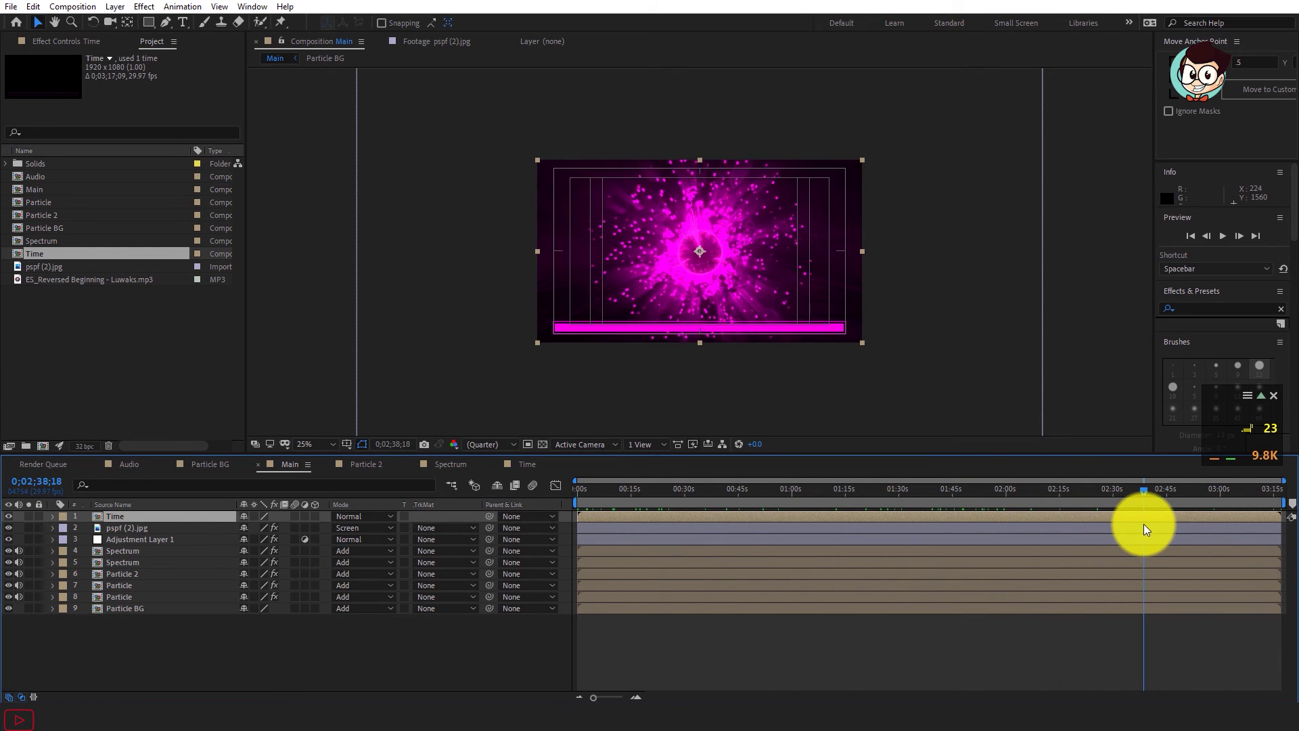
pyautogui.click(514, 467)
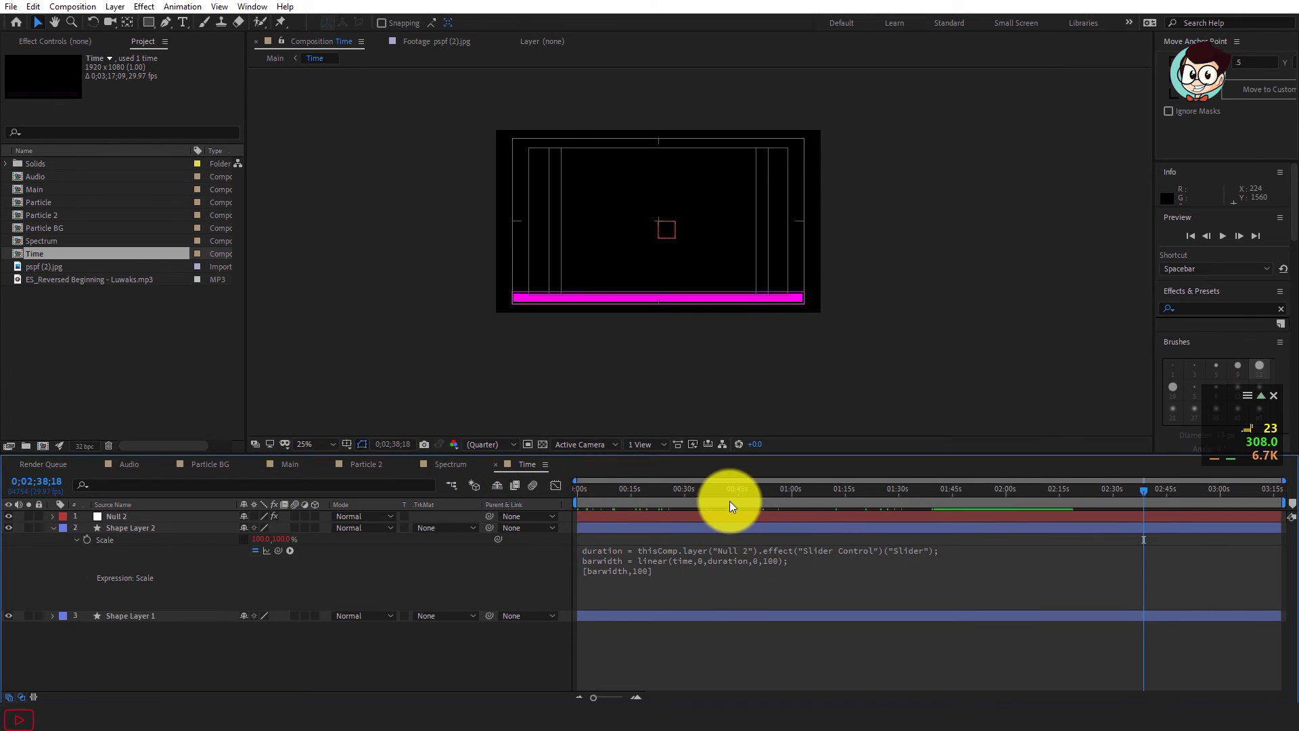
# Step: Check the bar through the Time comp to its end and recommit the Scale expression
pyautogui.moveTo(712, 500); pyautogui.dragTo(1289, 504)
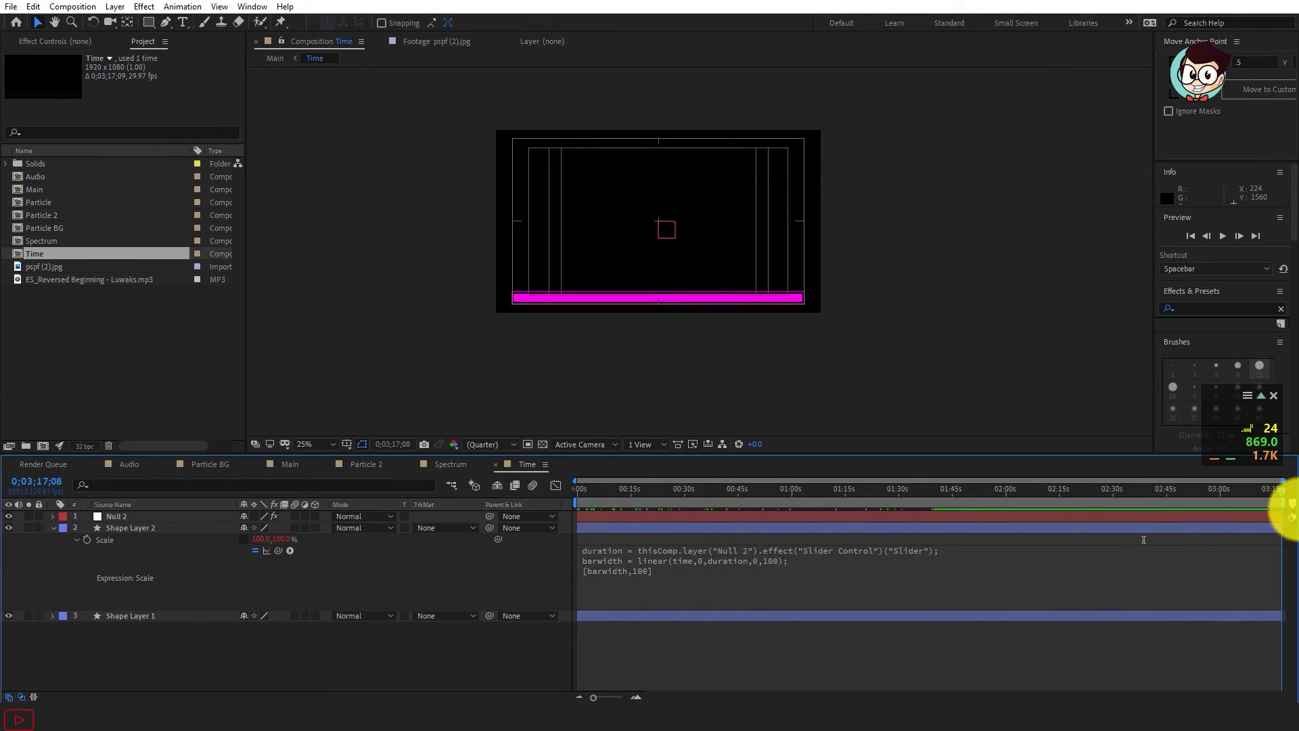
pyautogui.moveTo(711, 504); pyautogui.dragTo(1289, 535)
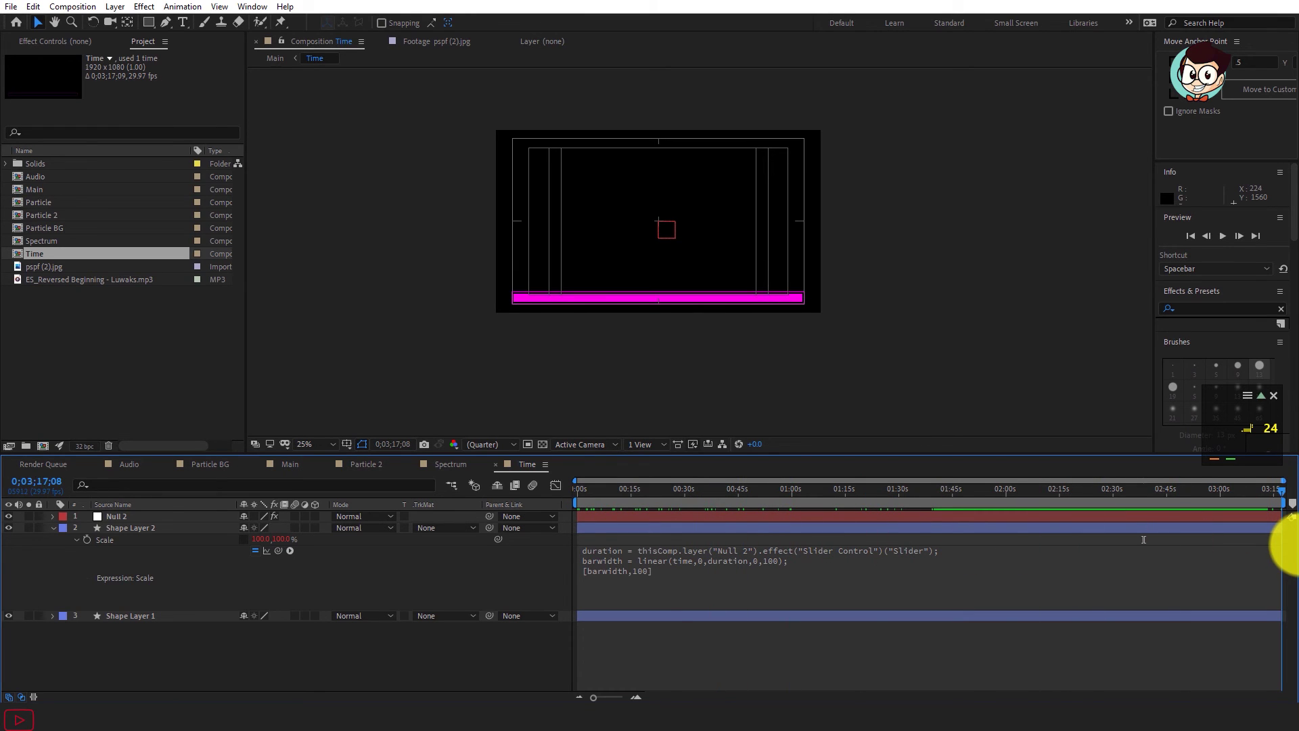
pyautogui.click(855, 551)
pyautogui.click(1264, 483)
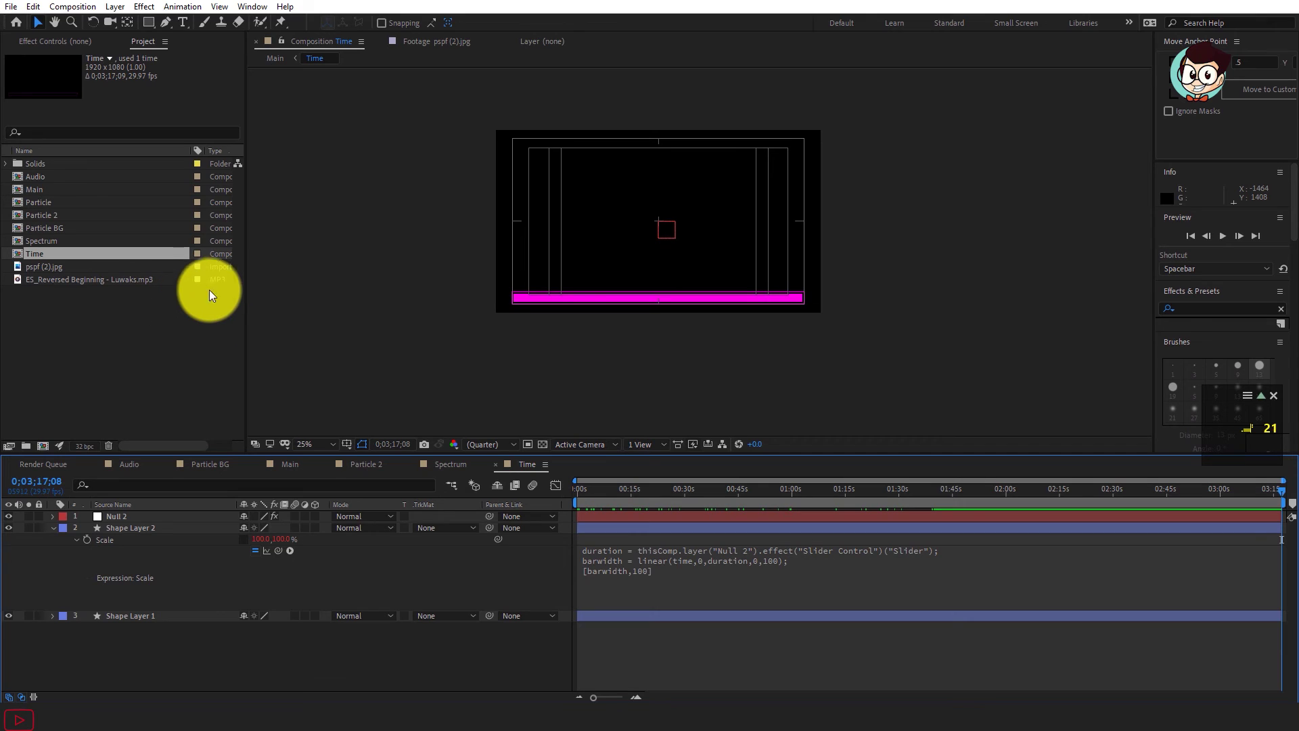
# Step: Set Null 2's Slider to 197 and go back to the Main comp
pyautogui.click(65, 43)
pyautogui.click(137, 516)
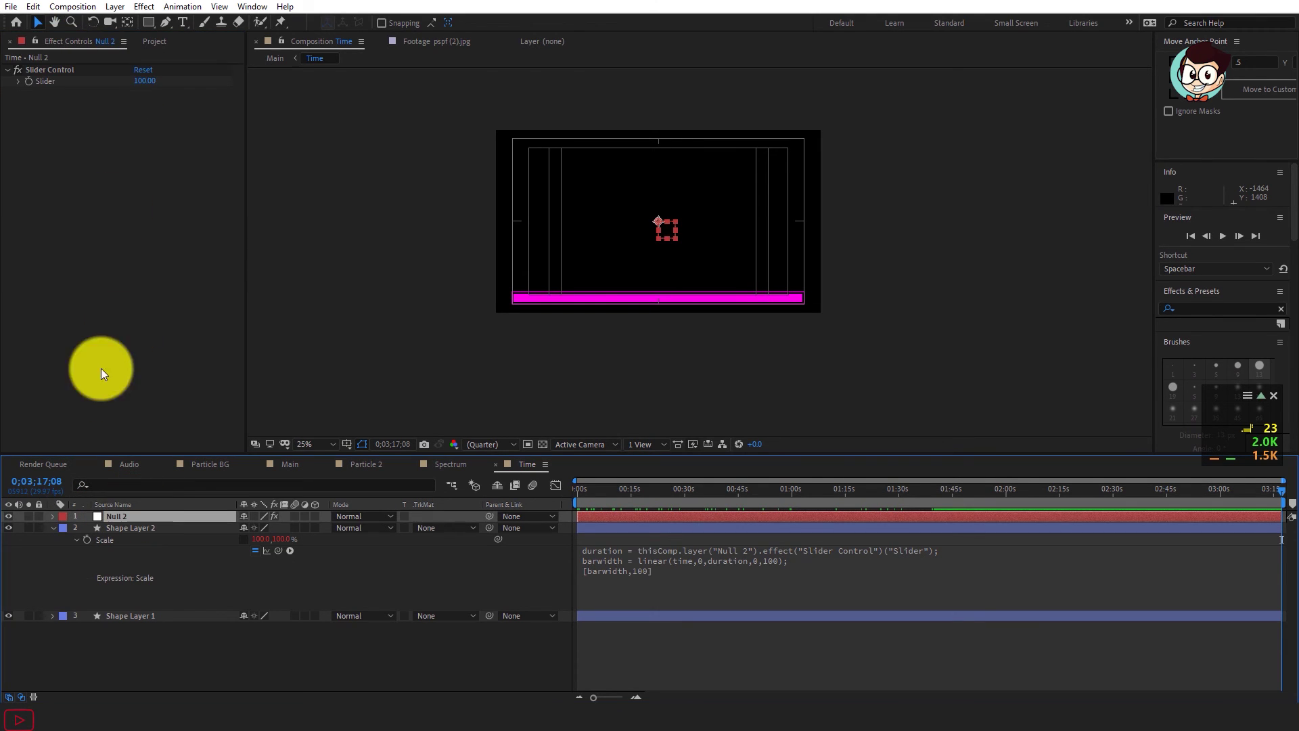
pyautogui.click(146, 81)
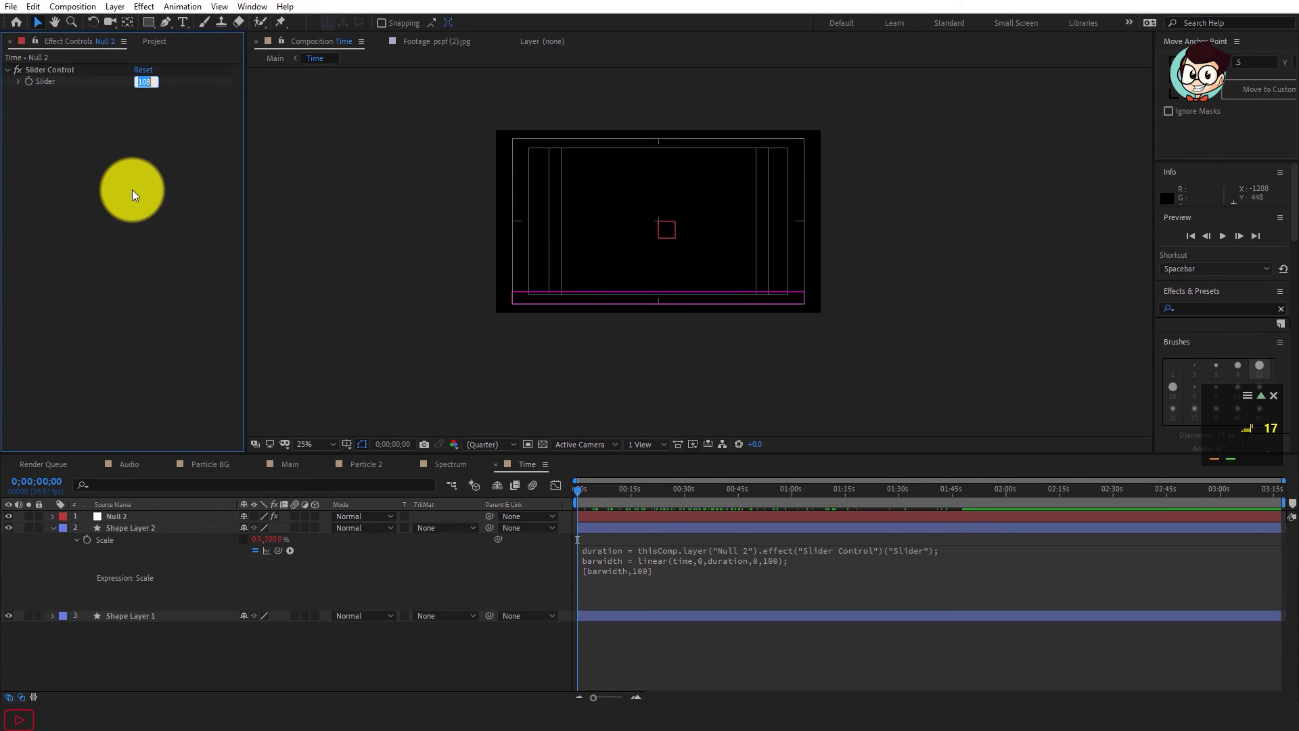
pyautogui.write('197')
pyautogui.press('Return')
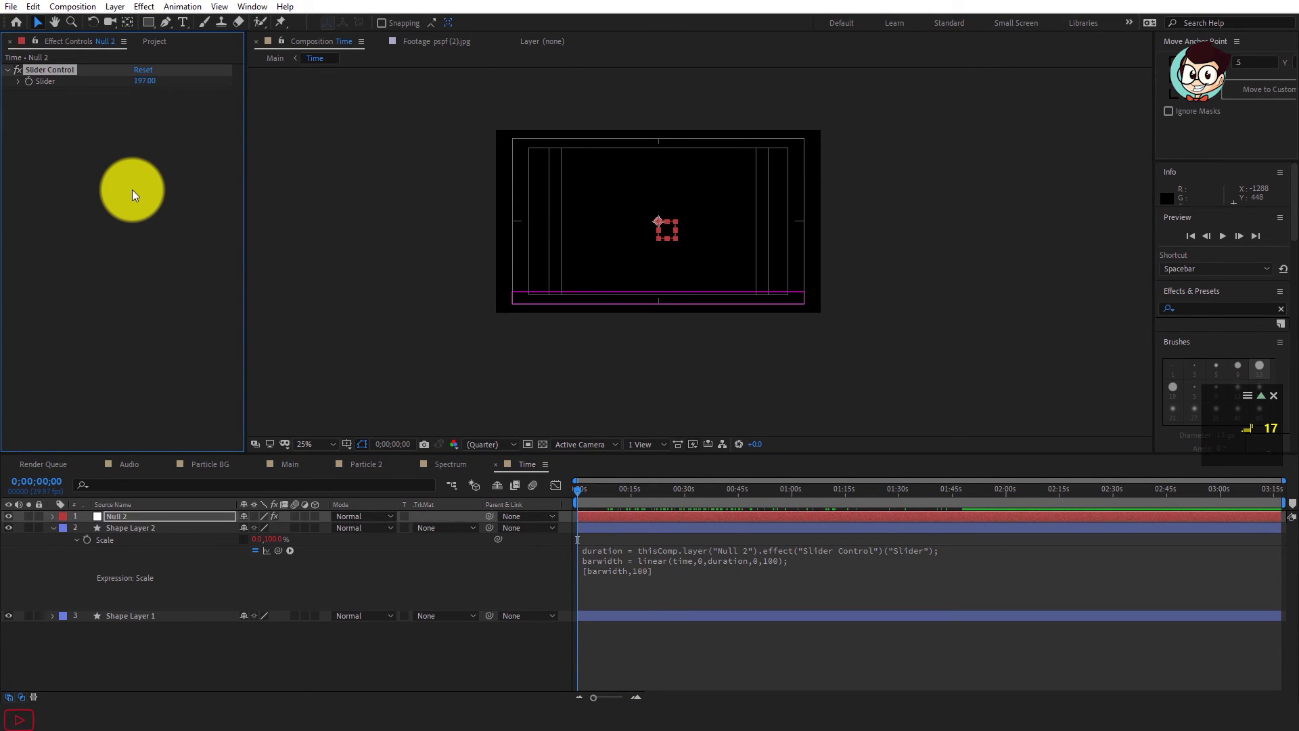
pyautogui.click(291, 466)
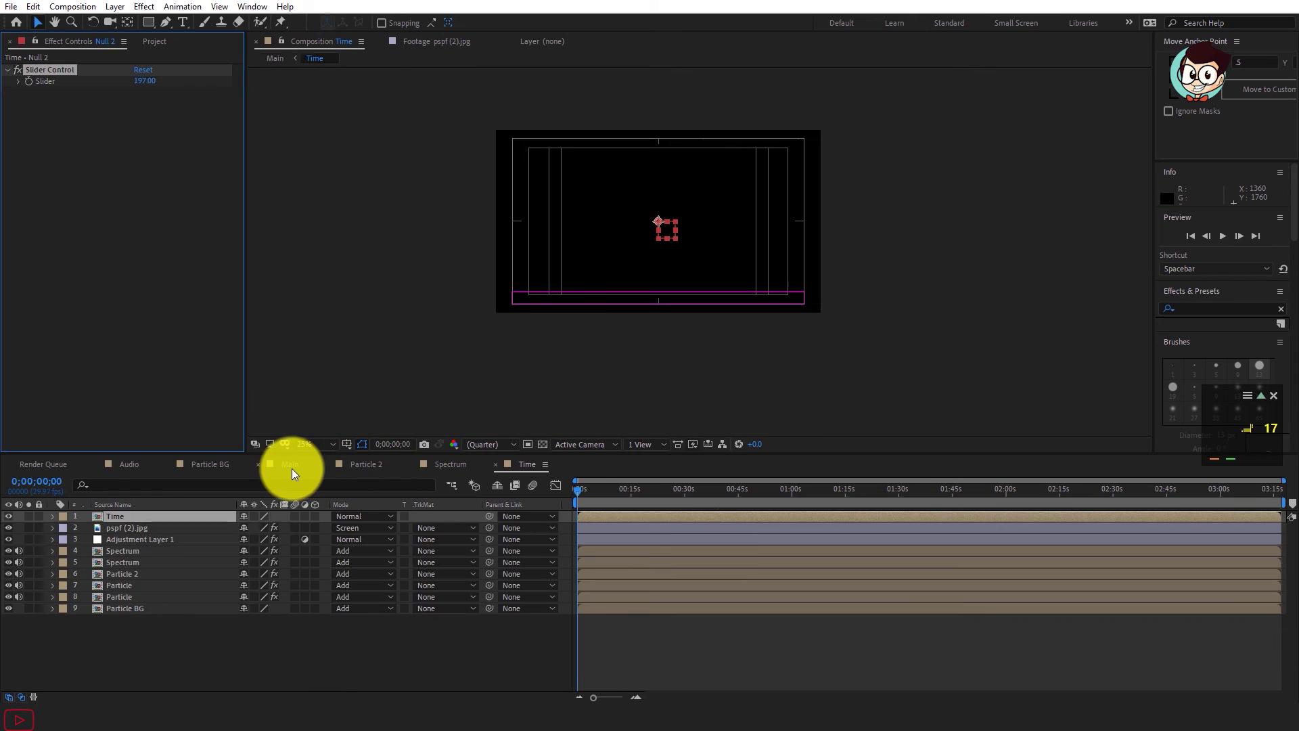
# Step: Apply the Glow effect to the Time layer in Main
pyautogui.moveTo(605, 493); pyautogui.dragTo(1127, 500)
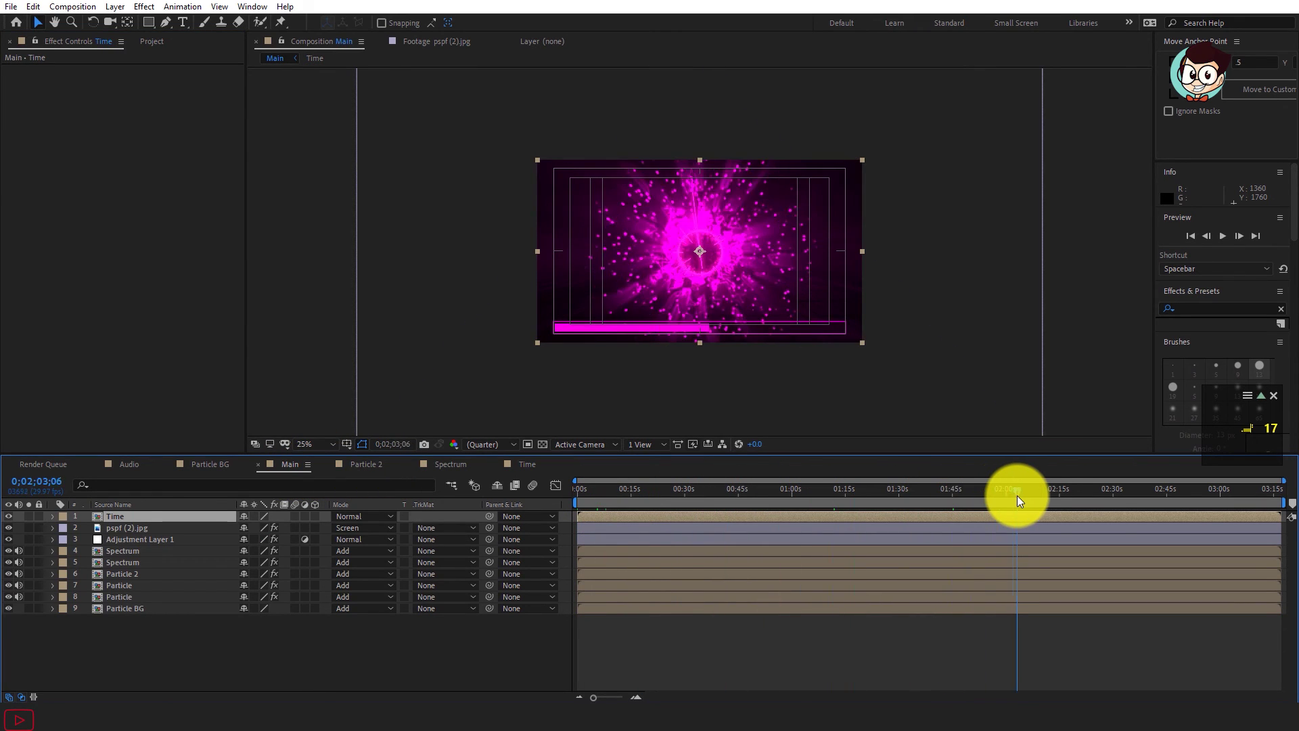
pyautogui.moveTo(1126, 501)
pyautogui.mouseDown()
pyautogui.moveTo(1262, 502)
pyautogui.moveTo(711, 542)
pyautogui.mouseUp()
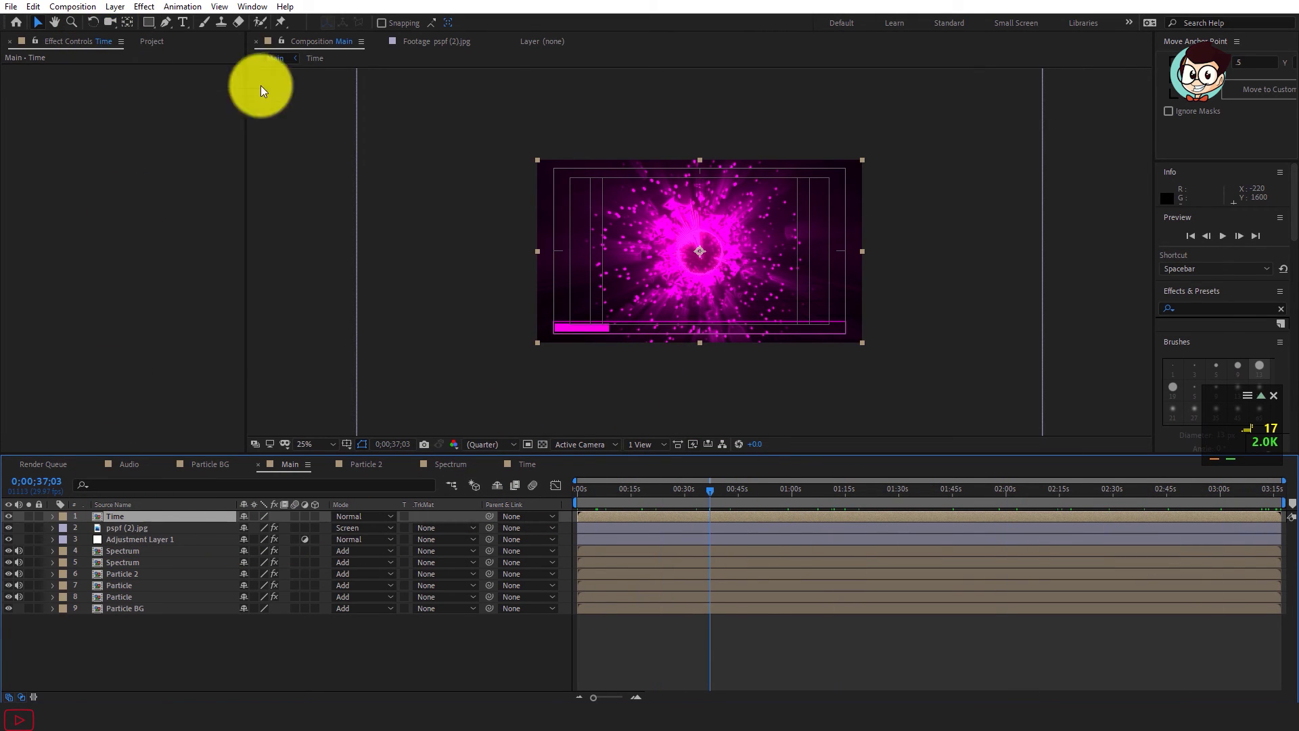
pyautogui.click(1208, 311)
pyautogui.write('Glow')
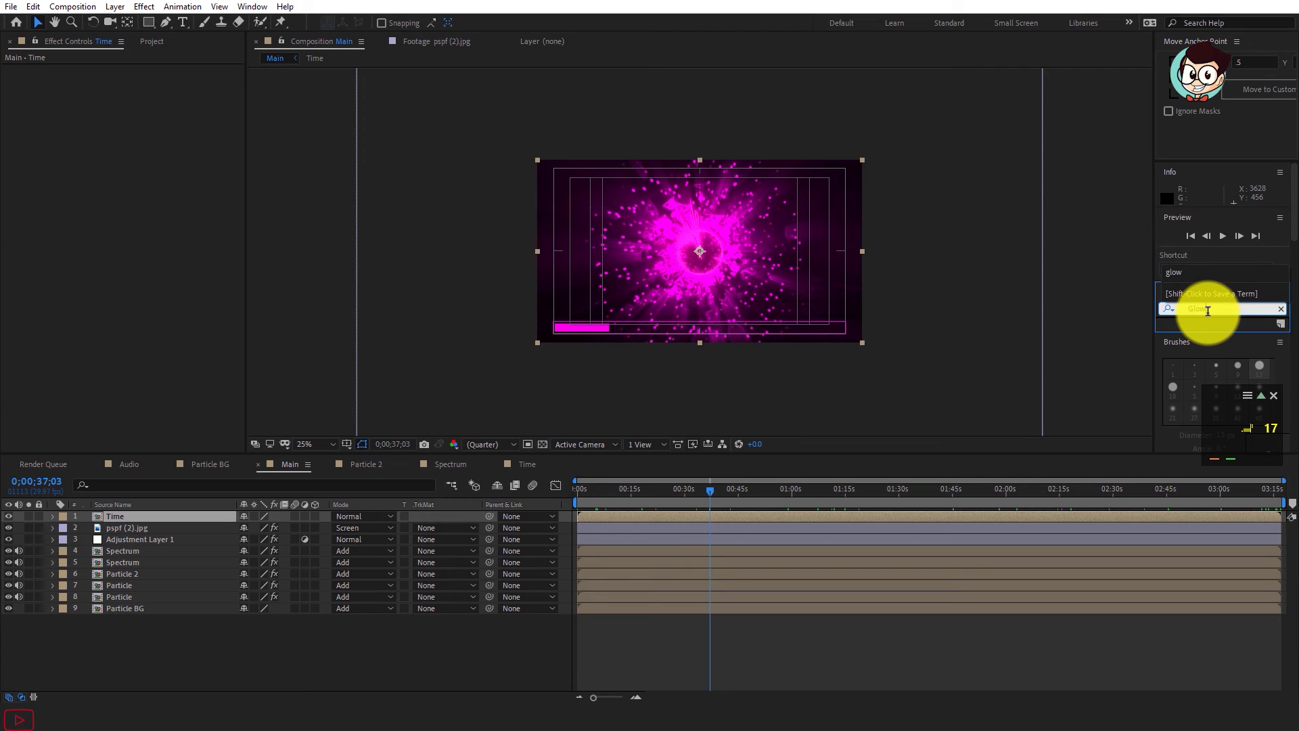
pyautogui.click(1074, 576)
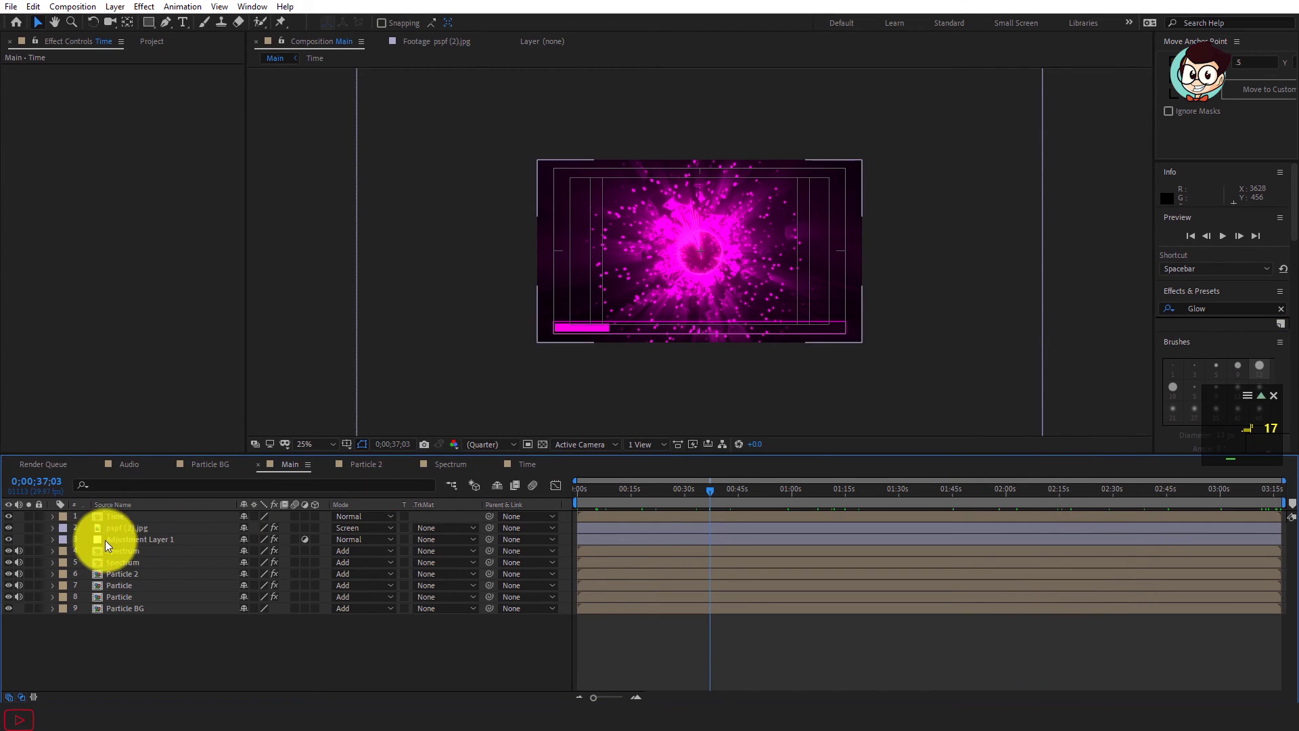
pyautogui.click(112, 516)
pyautogui.hotkey('ctrl', 'space')
pyautogui.write('glow')
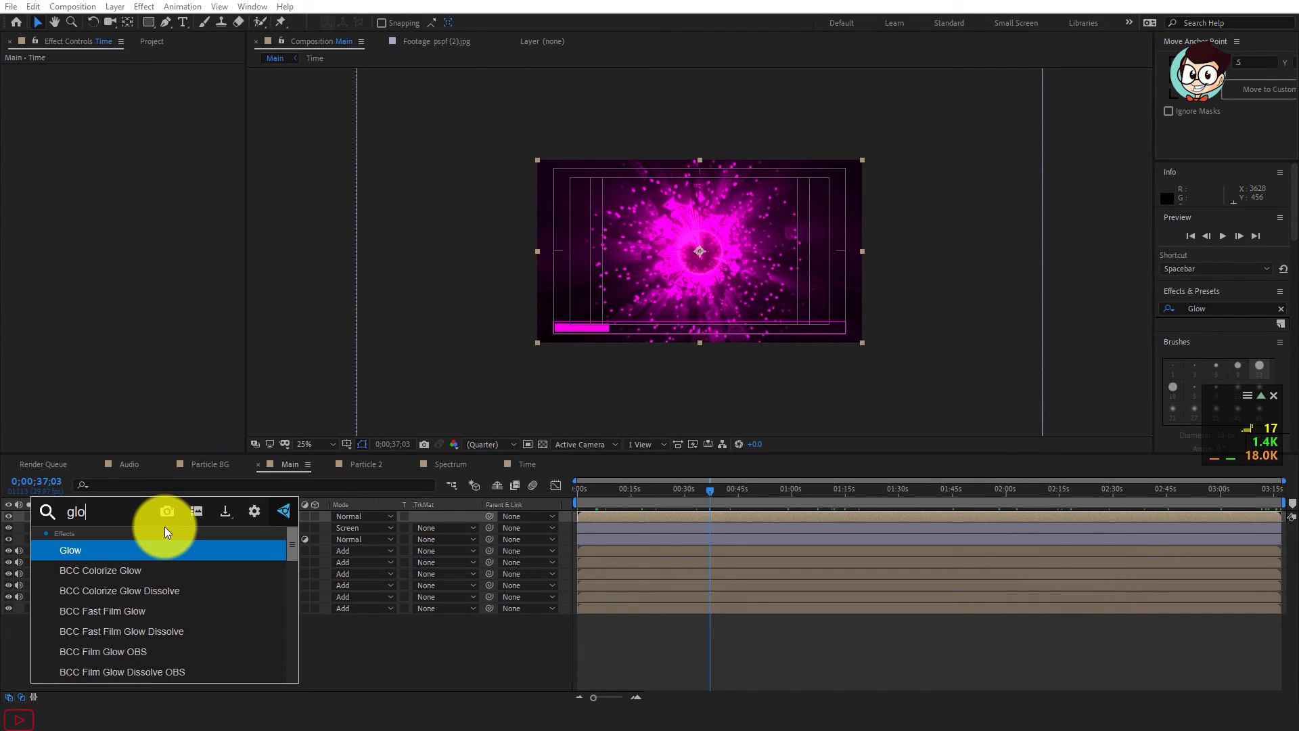
pyautogui.click(84, 551)
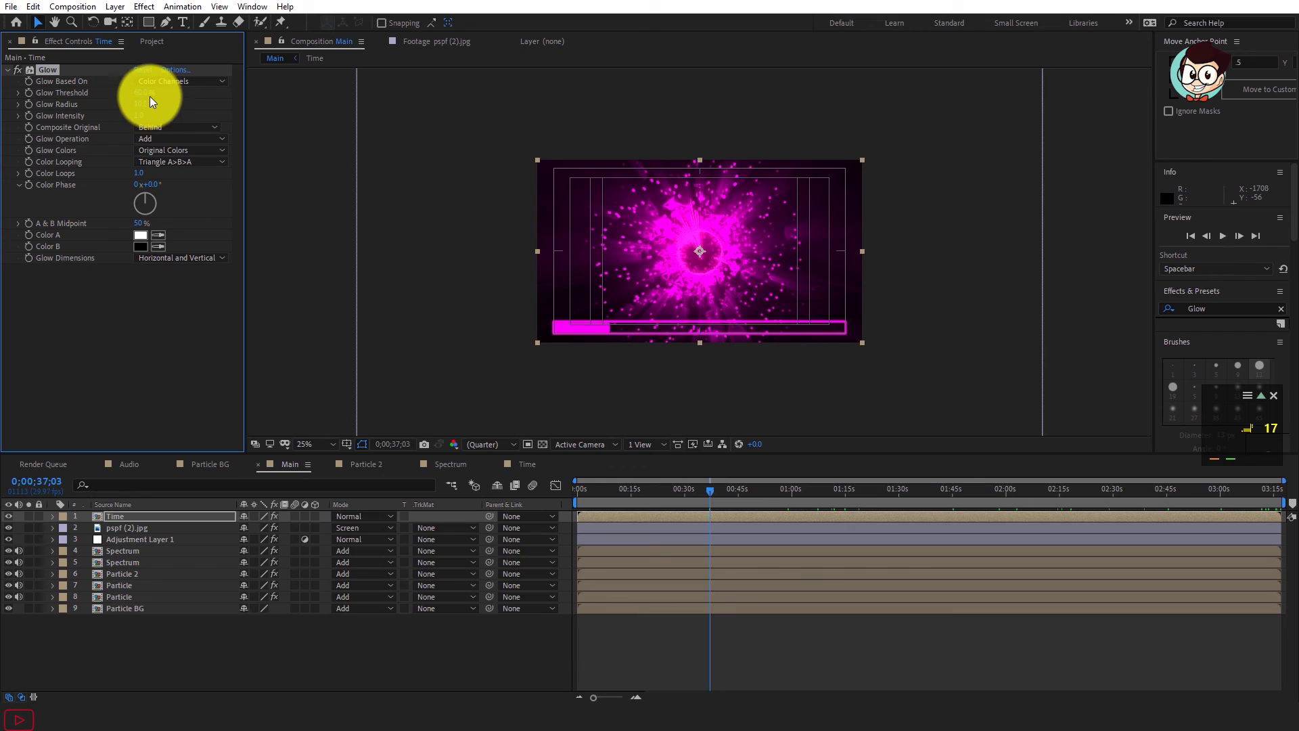
# Step: Set the Glow Threshold to 70%
pyautogui.moveTo(144, 93); pyautogui.dragTo(172, 90)
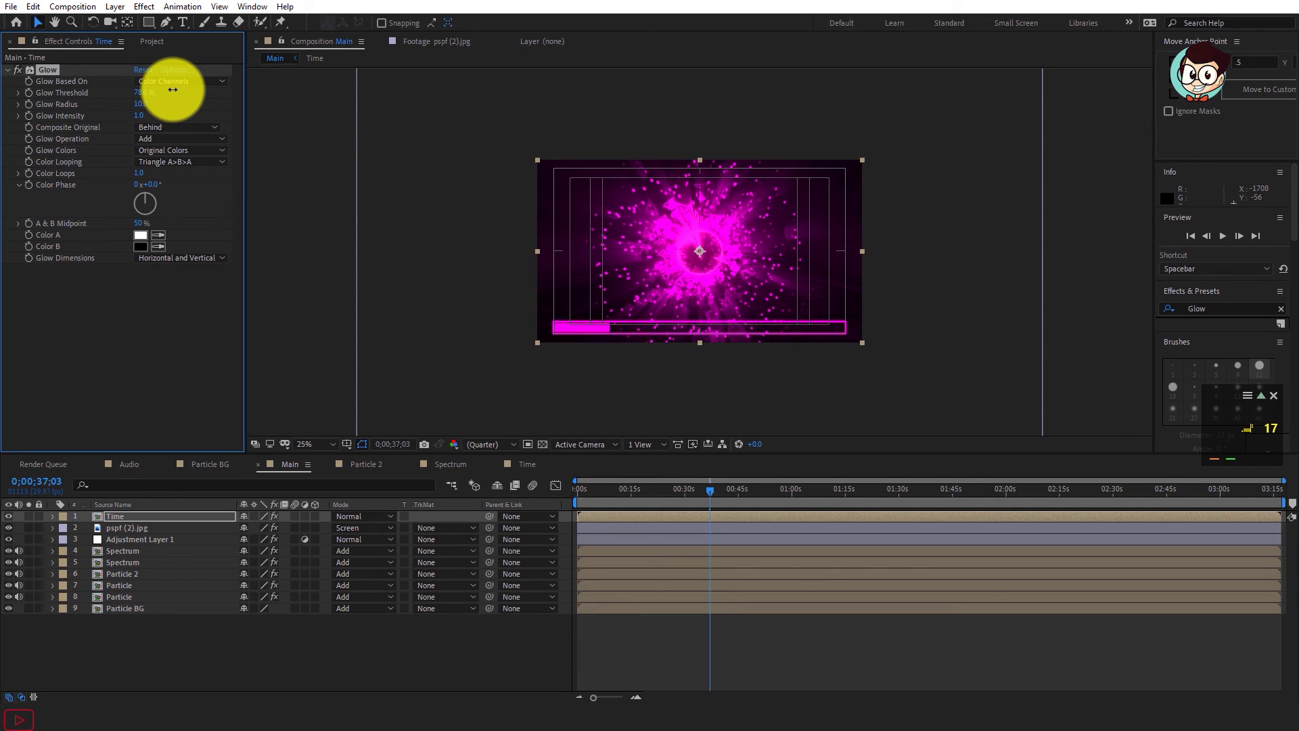
pyautogui.click(149, 91)
pyautogui.write('70')
pyautogui.press('Return')
# Step: Set Glow Radius 10 and Intensity 0.5 with Composite Original Behind, then preview the song
pyautogui.click(138, 116)
pyautogui.write('1')
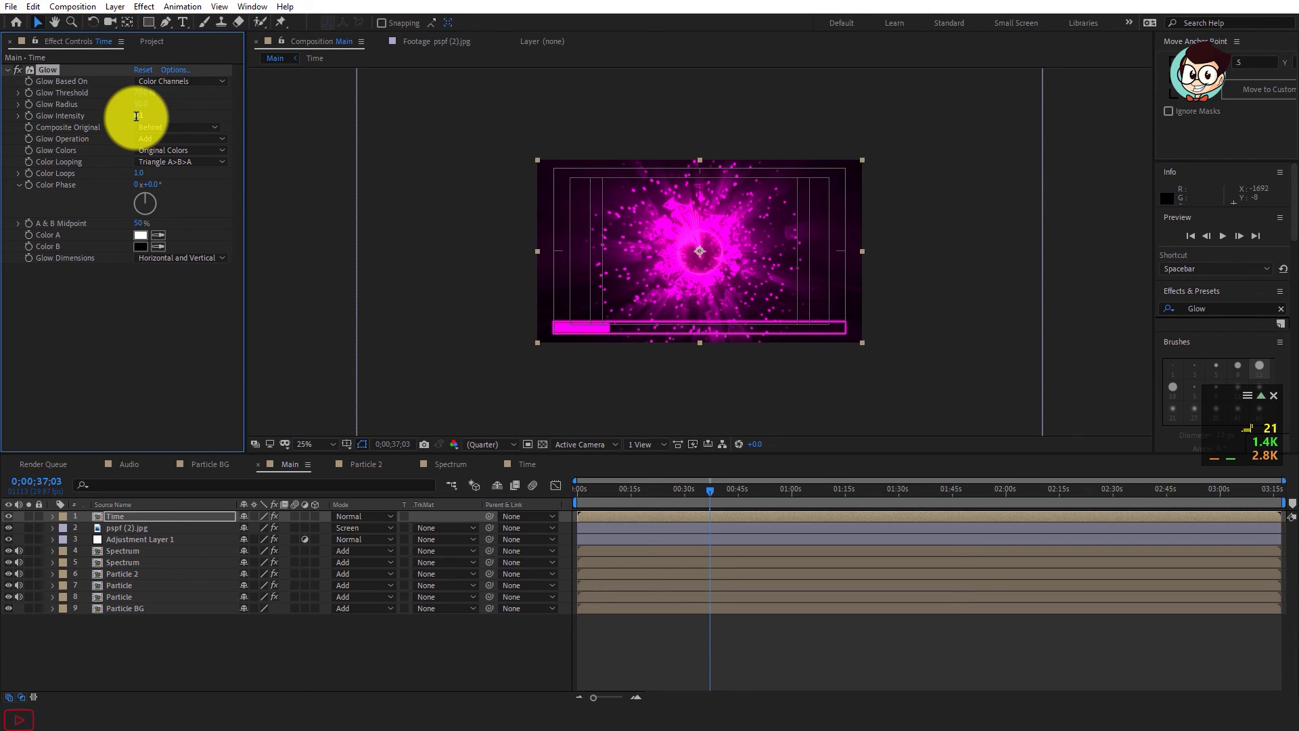
pyautogui.moveTo(144, 108); pyautogui.dragTo(148, 115)
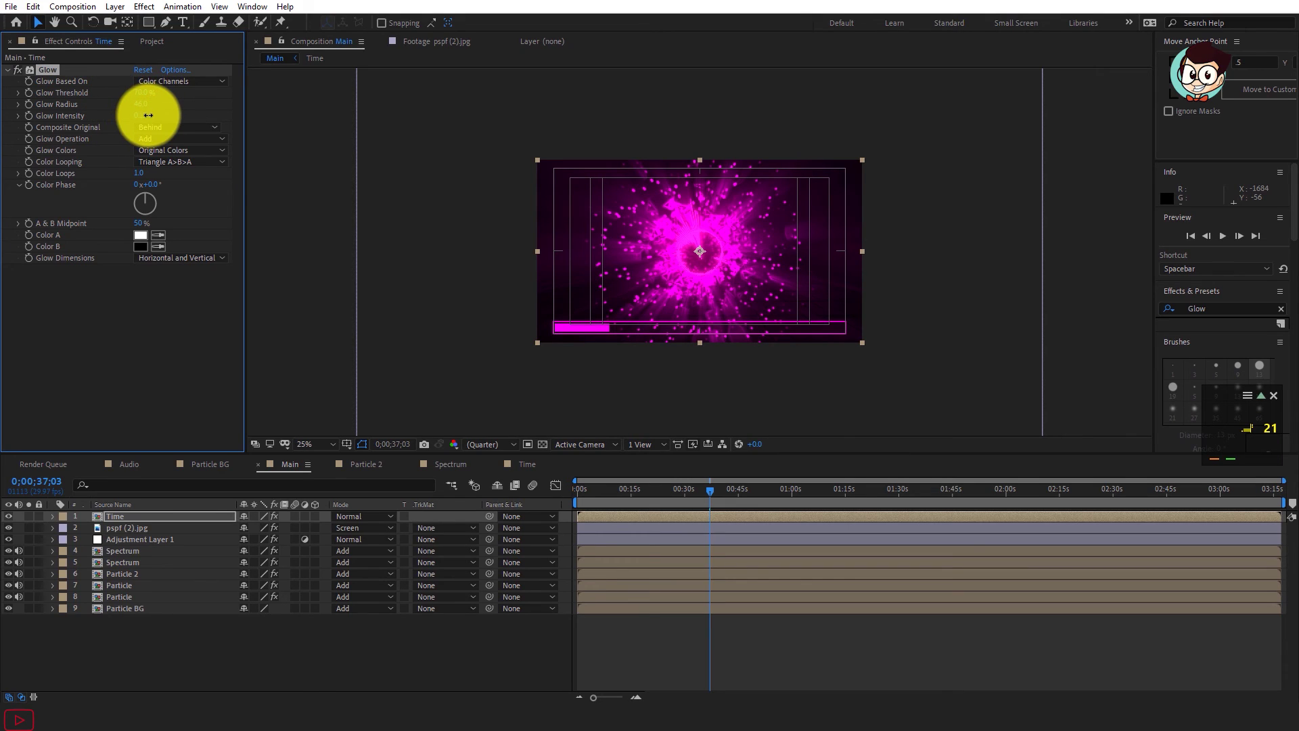
pyautogui.click(144, 115)
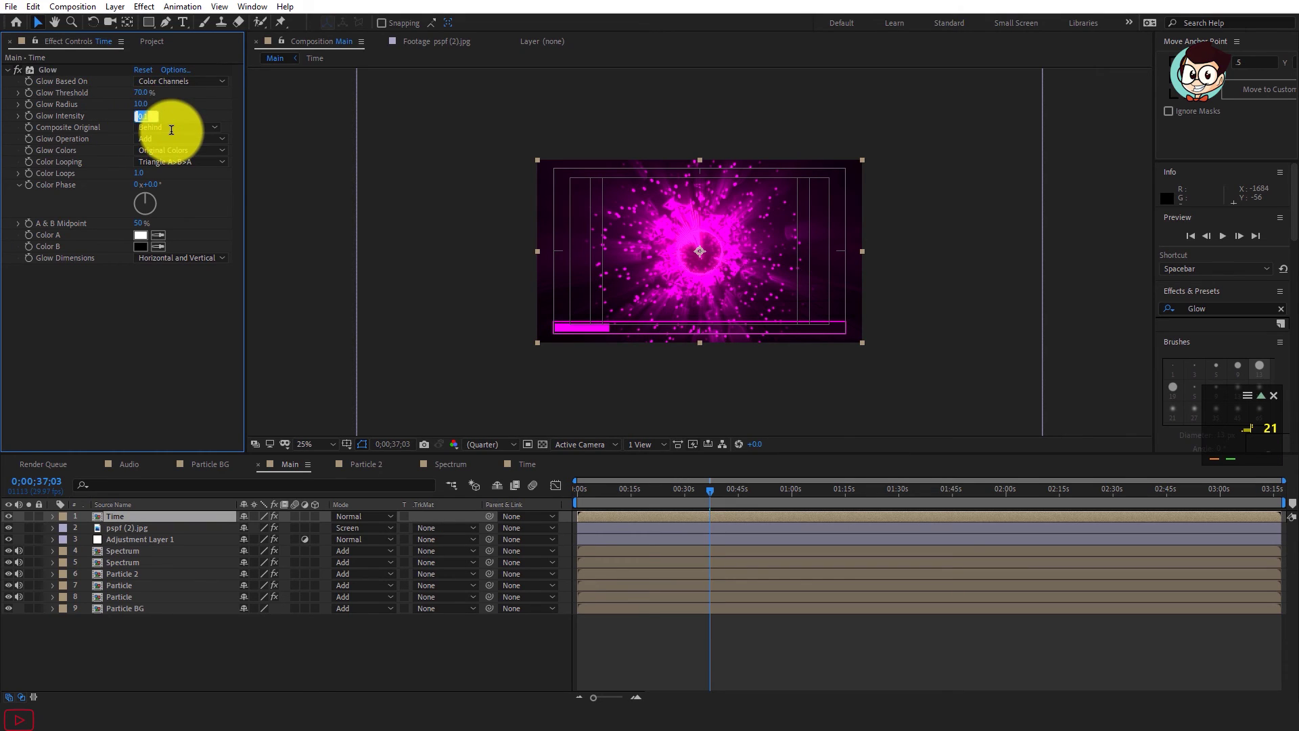
pyautogui.write('5')
pyautogui.press('Return')
pyautogui.click(172, 128)
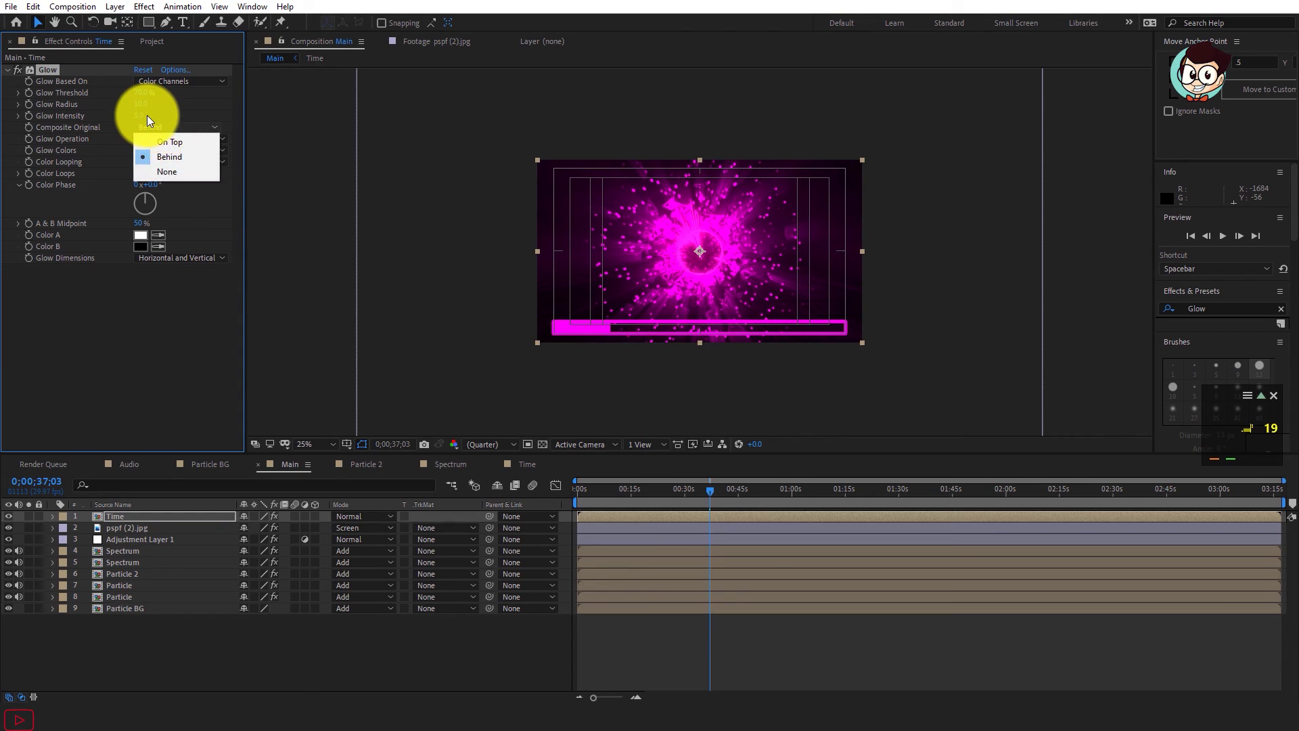
pyautogui.click(147, 116)
pyautogui.click(140, 115)
pyautogui.write('0.5')
pyautogui.press('Return')
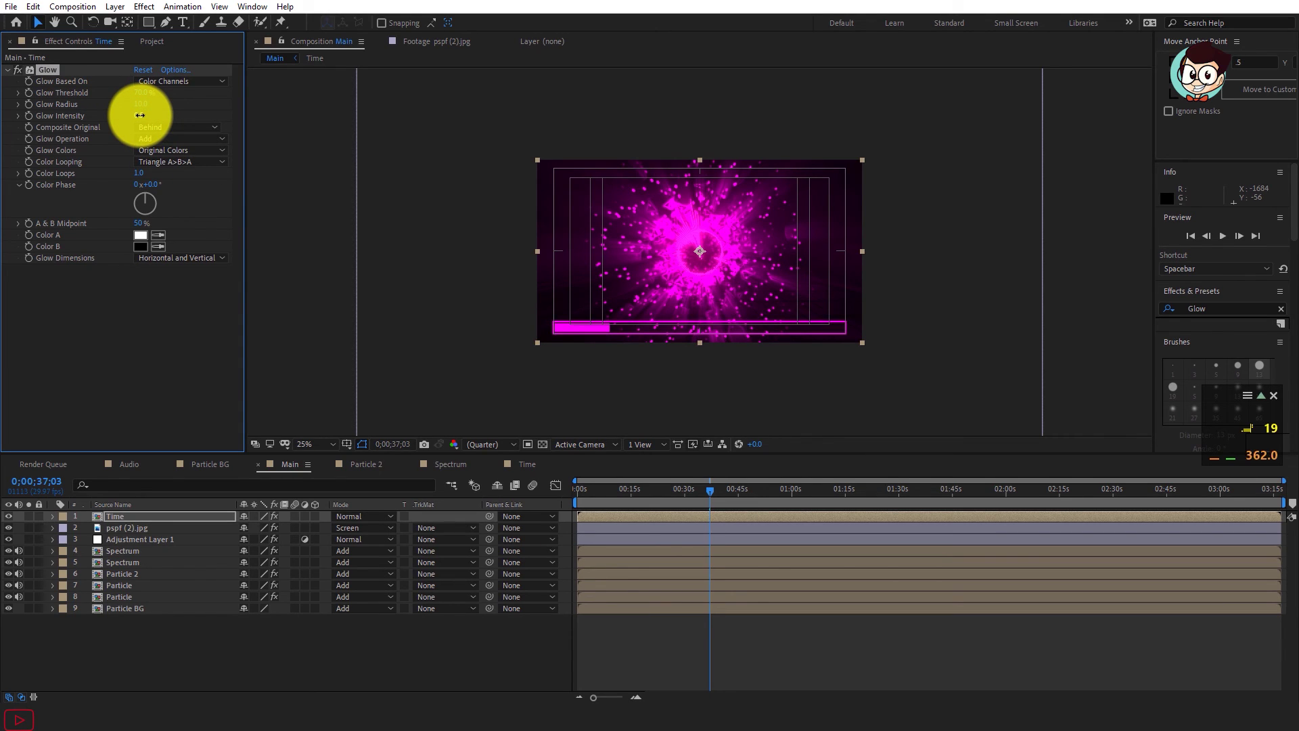
pyautogui.click(616, 488)
pyautogui.moveTo(580, 493); pyautogui.dragTo(1160, 537)
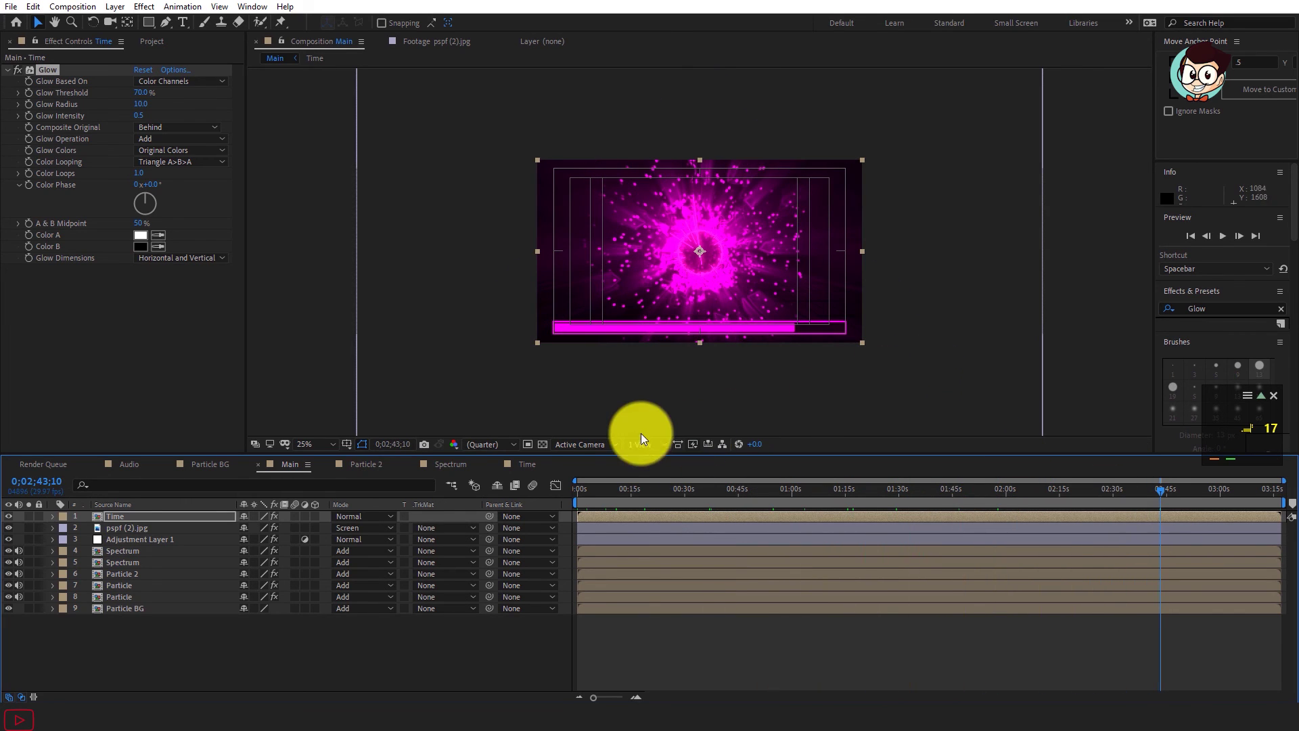
# Step: Set preview resolution to Full and view the visualizer at about 50 and 20 seconds
pyautogui.scroll(1, 671, 385)
pyautogui.click(483, 445)
pyautogui.click(494, 475)
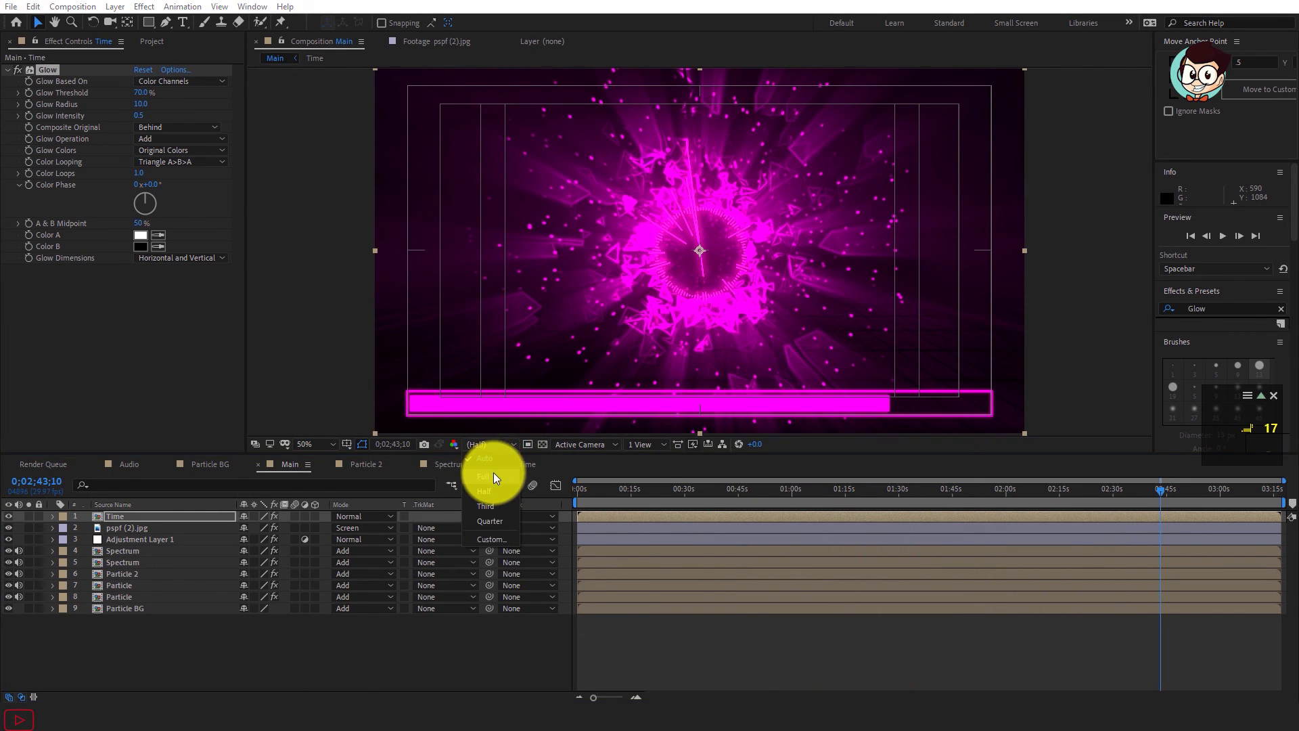
pyautogui.click(759, 492)
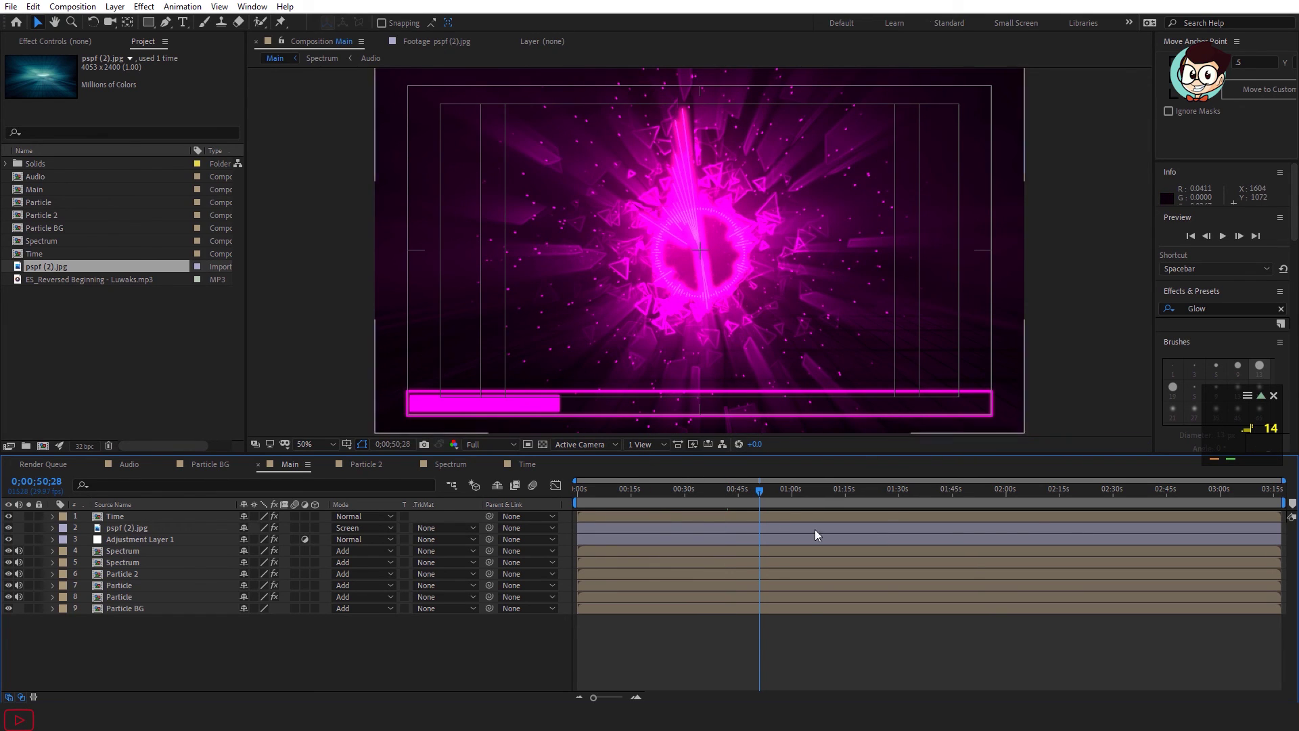
pyautogui.click(650, 491)
pyautogui.press(',')
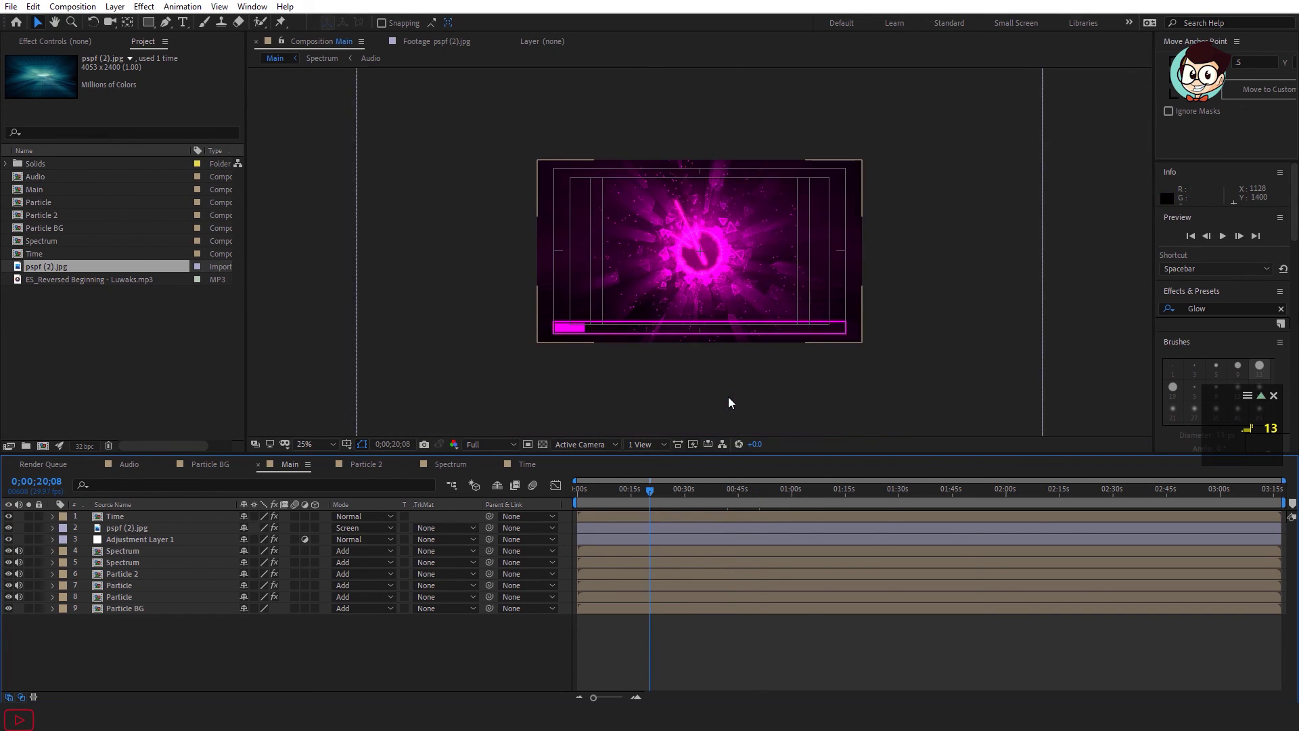
pyautogui.press('.')
pyautogui.press('.')
pyautogui.press('.')
pyautogui.press(',')
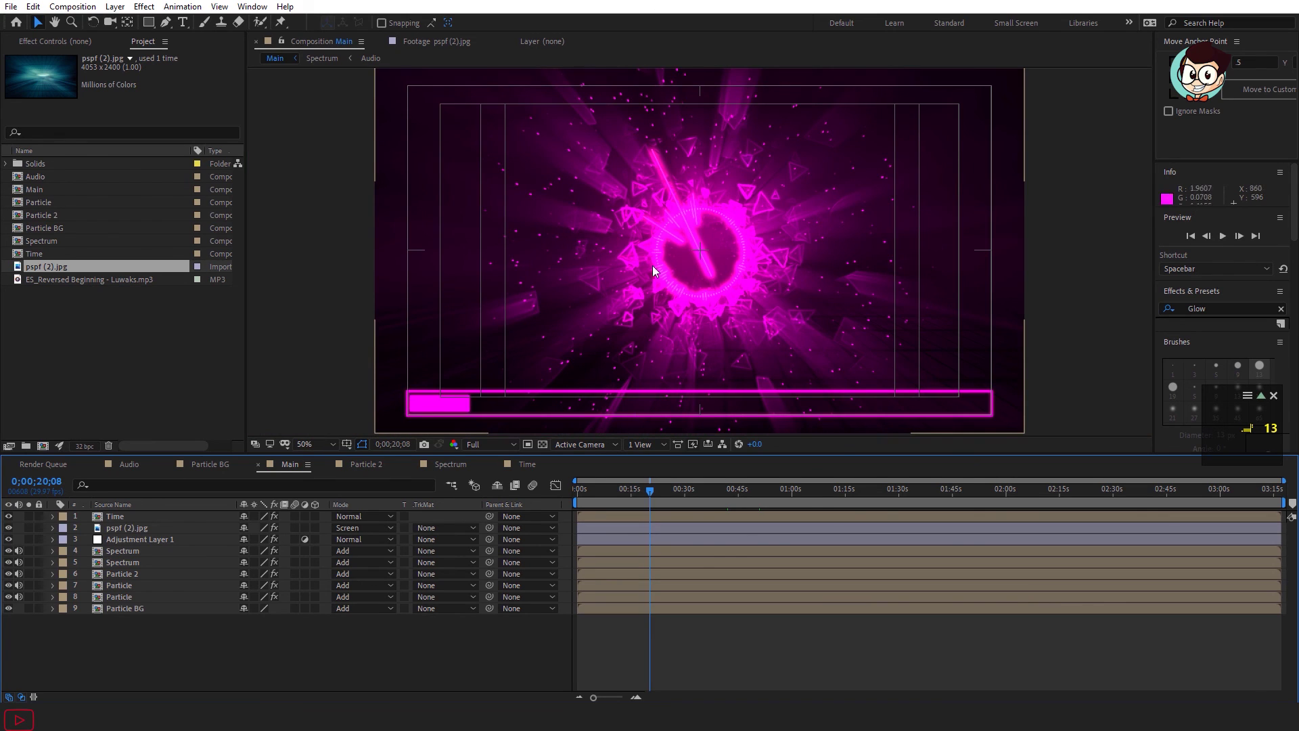
pyautogui.click(450, 464)
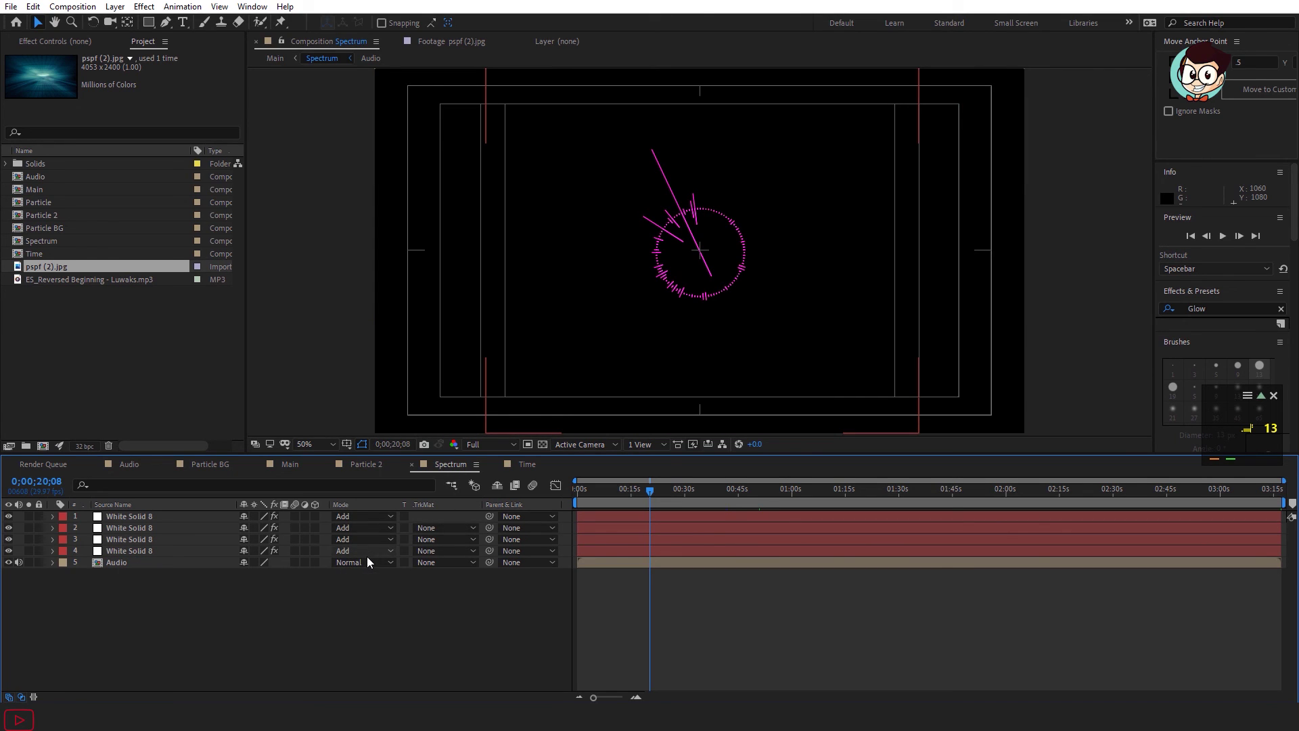
# Step: Compare the Audio Spectrum settings of the White Solid 8 layers, leaving the Audio layer's blend mode unchanged
pyautogui.click(379, 514)
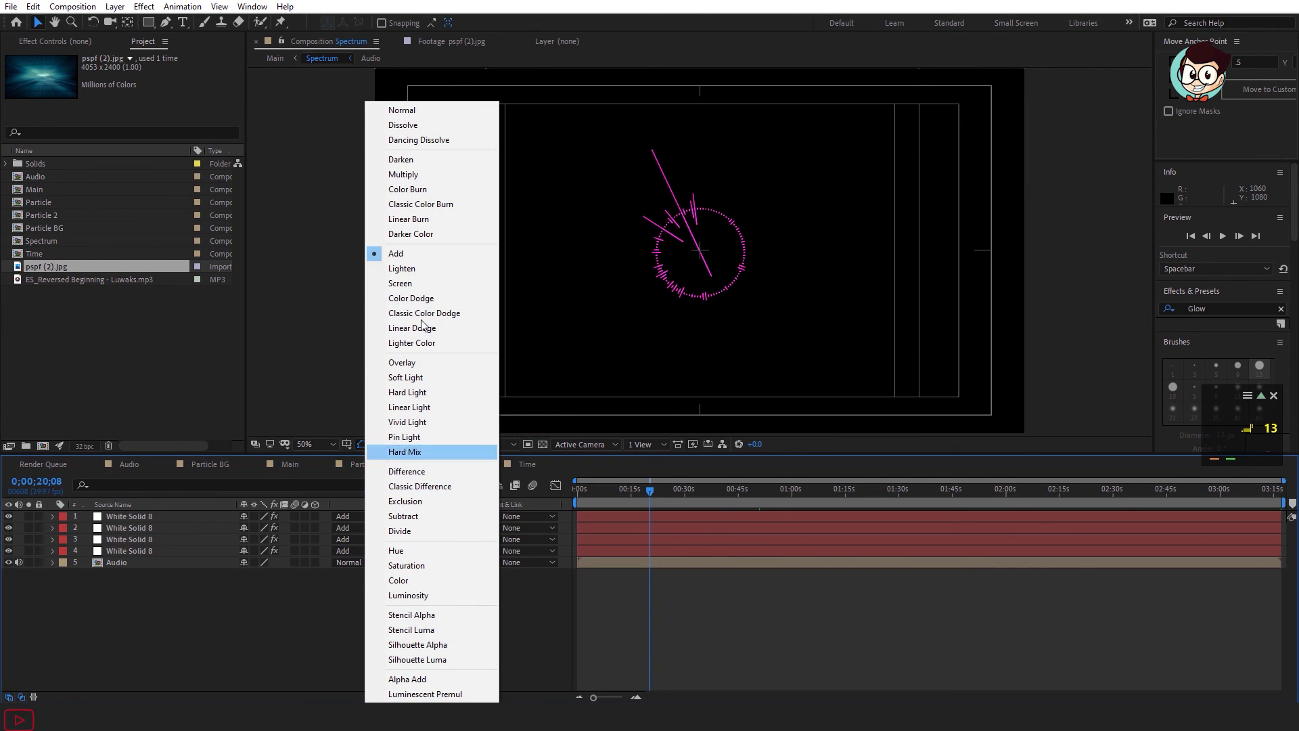
pyautogui.click(397, 254)
pyautogui.click(168, 550)
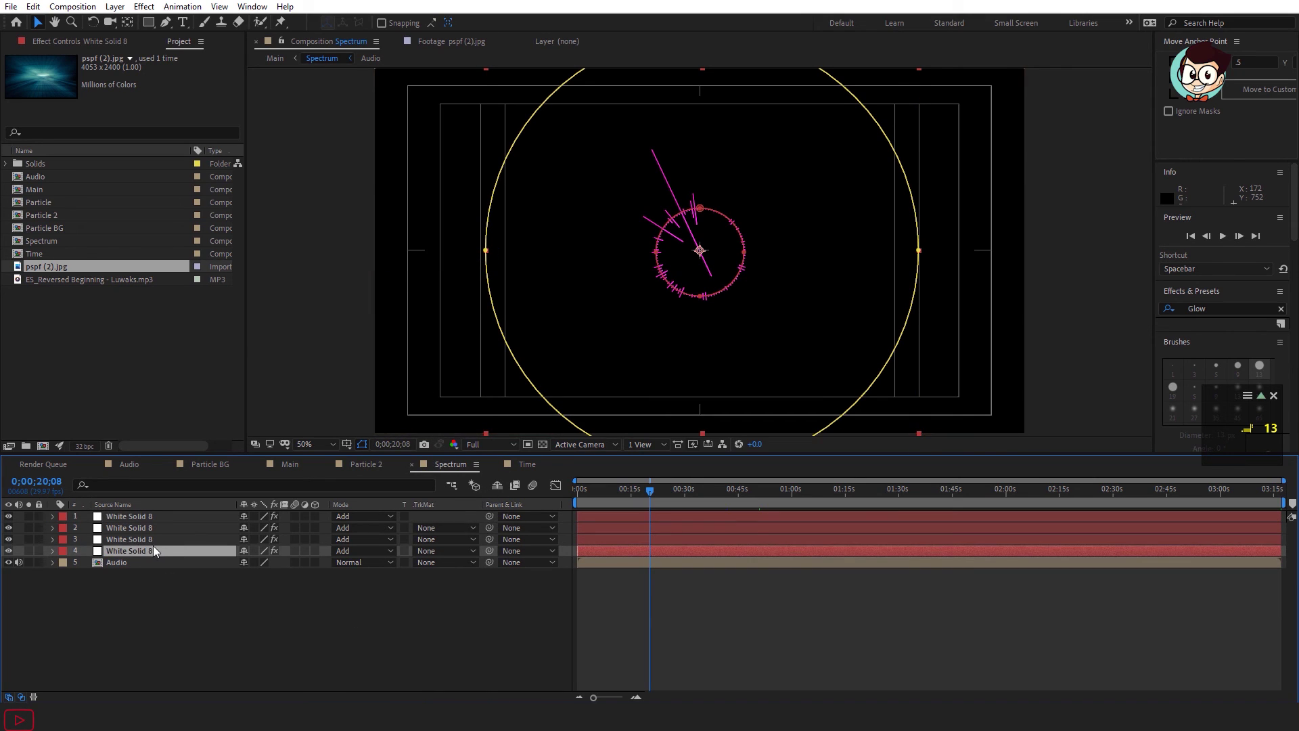
pyautogui.click(153, 541)
pyautogui.click(95, 41)
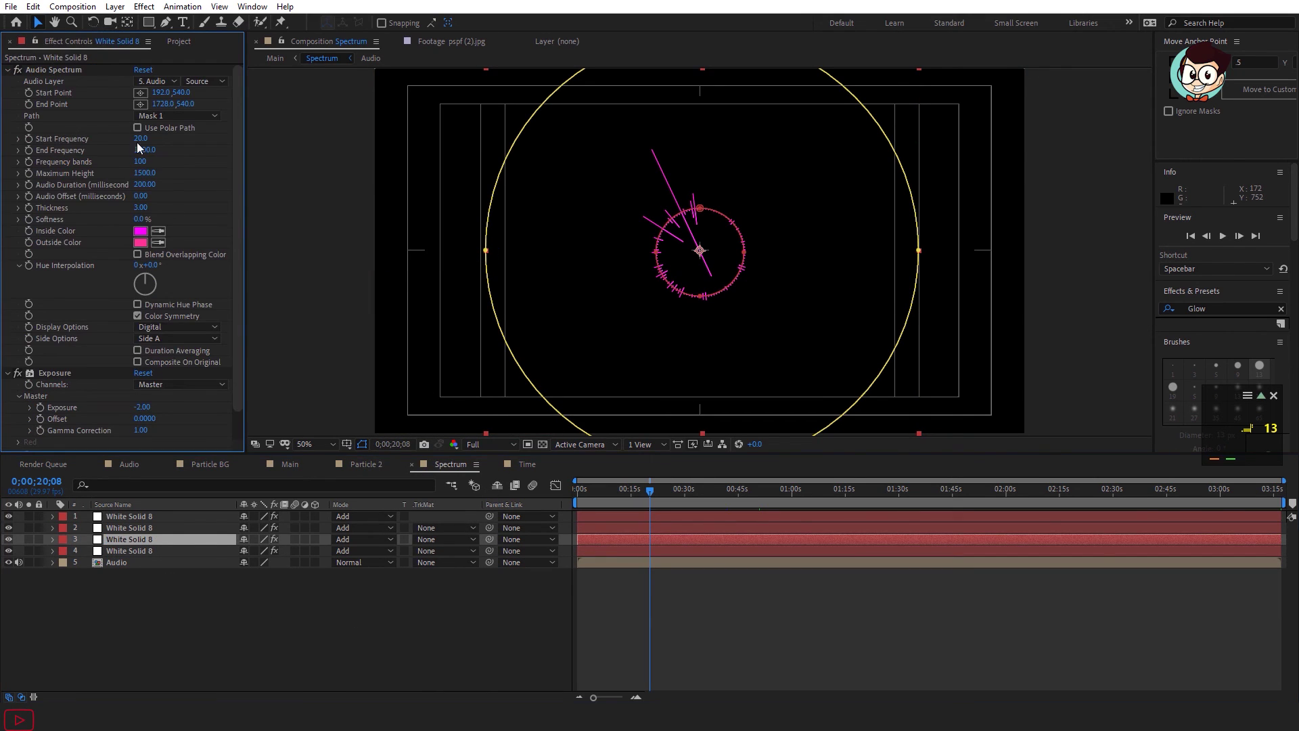
pyautogui.click(122, 526)
pyautogui.click(122, 550)
pyautogui.click(138, 539)
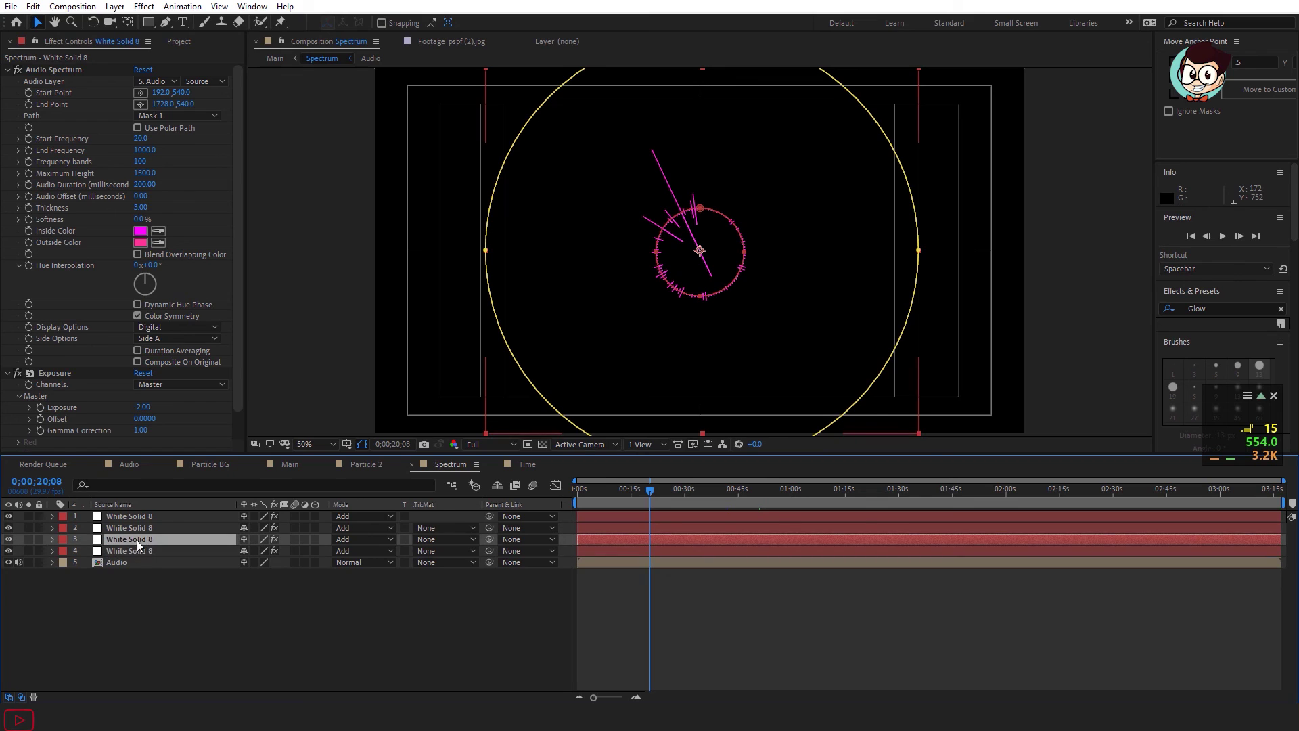
# Step: Switch Display Options to Analog lines on White Solid 8 layers 3, 2 and 1
pyautogui.click(180, 328)
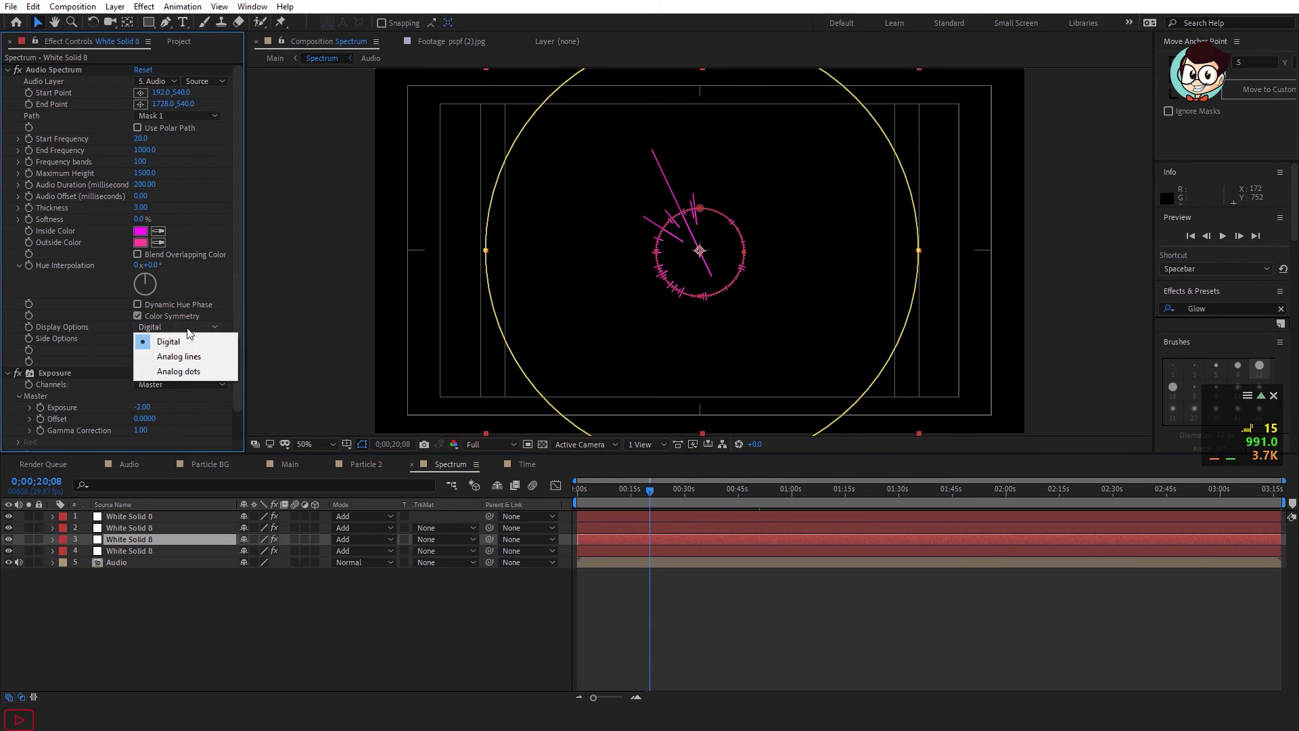
pyautogui.click(186, 352)
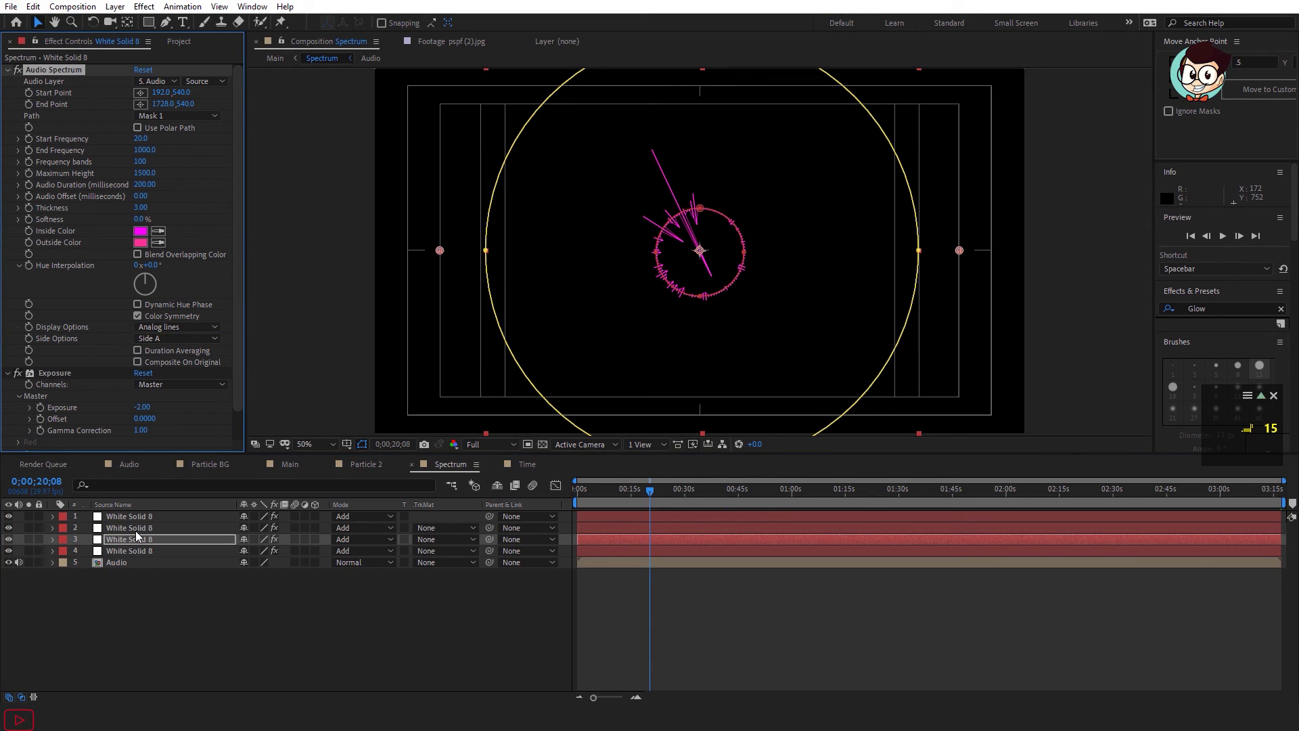
pyautogui.click(136, 528)
pyautogui.click(172, 327)
pyautogui.click(183, 357)
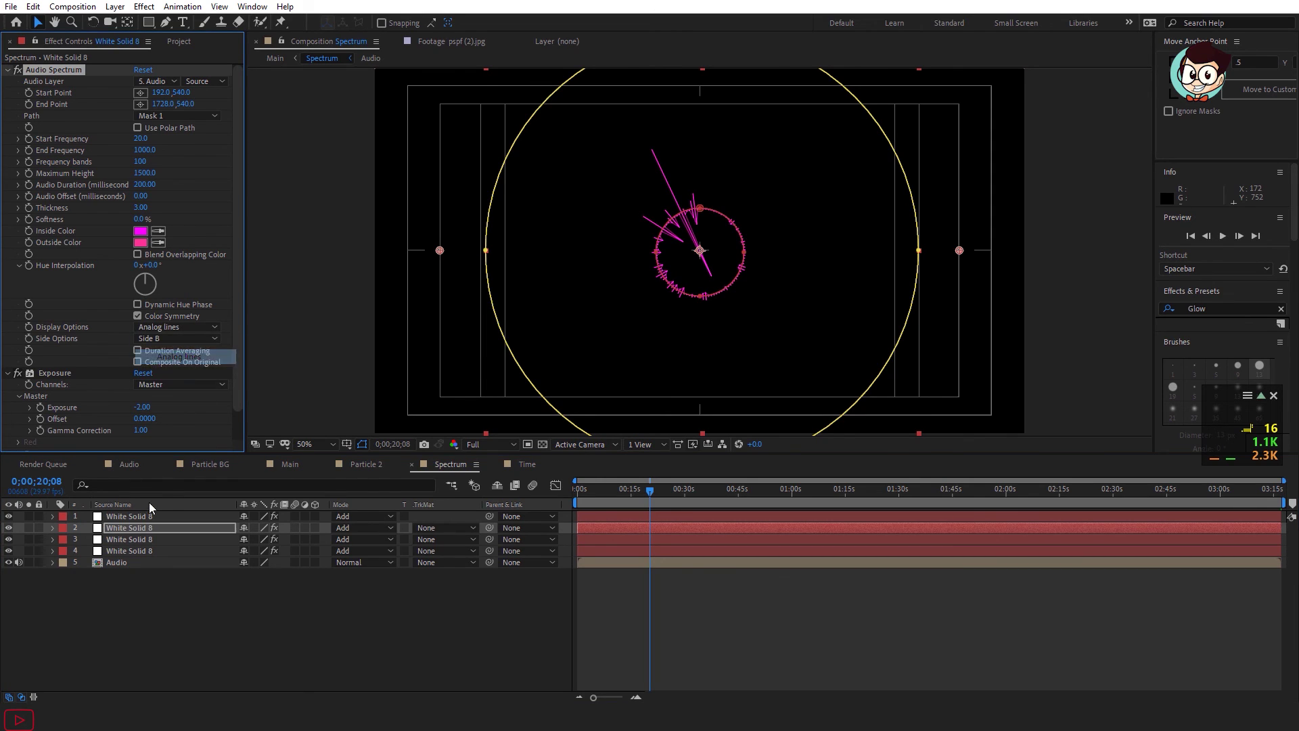
pyautogui.click(130, 515)
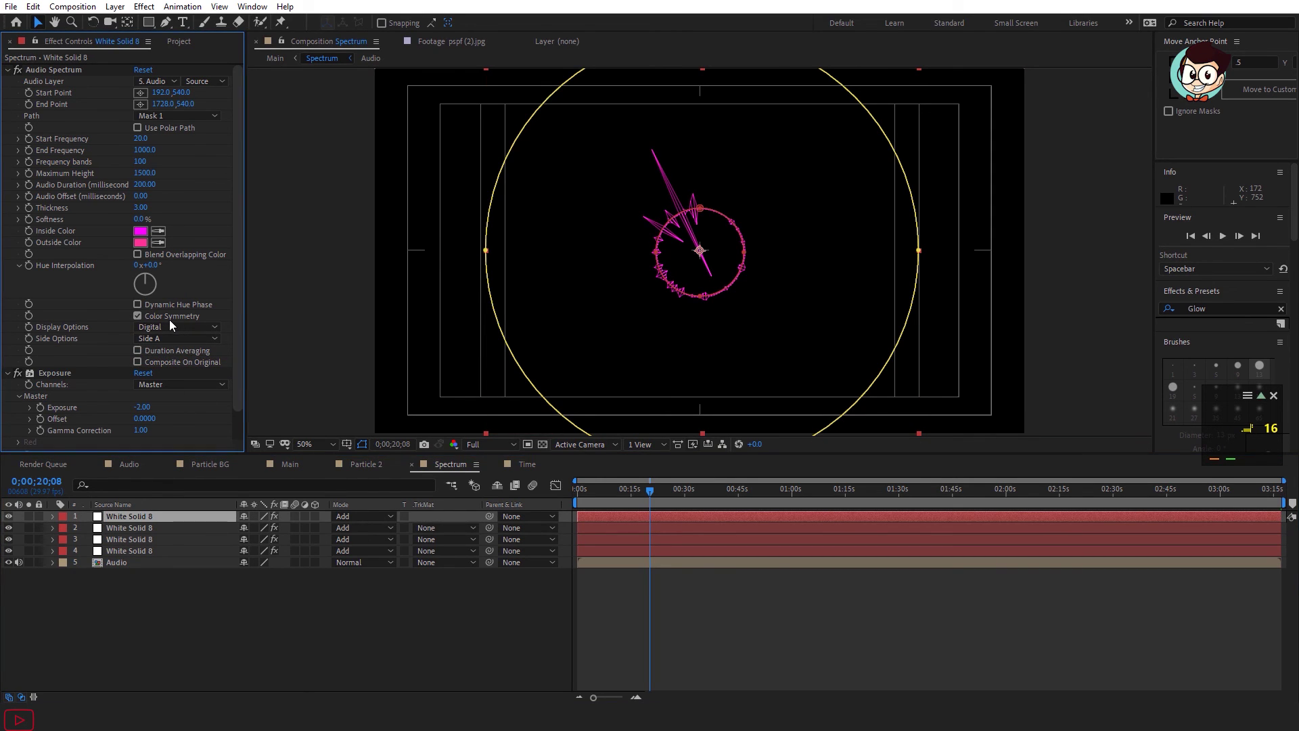
pyautogui.click(169, 326)
pyautogui.click(178, 354)
# Step: Preview the ring at about 1:14 and 1:46, then go back to the Main comp
pyautogui.moveTo(609, 504); pyautogui.dragTo(818, 491)
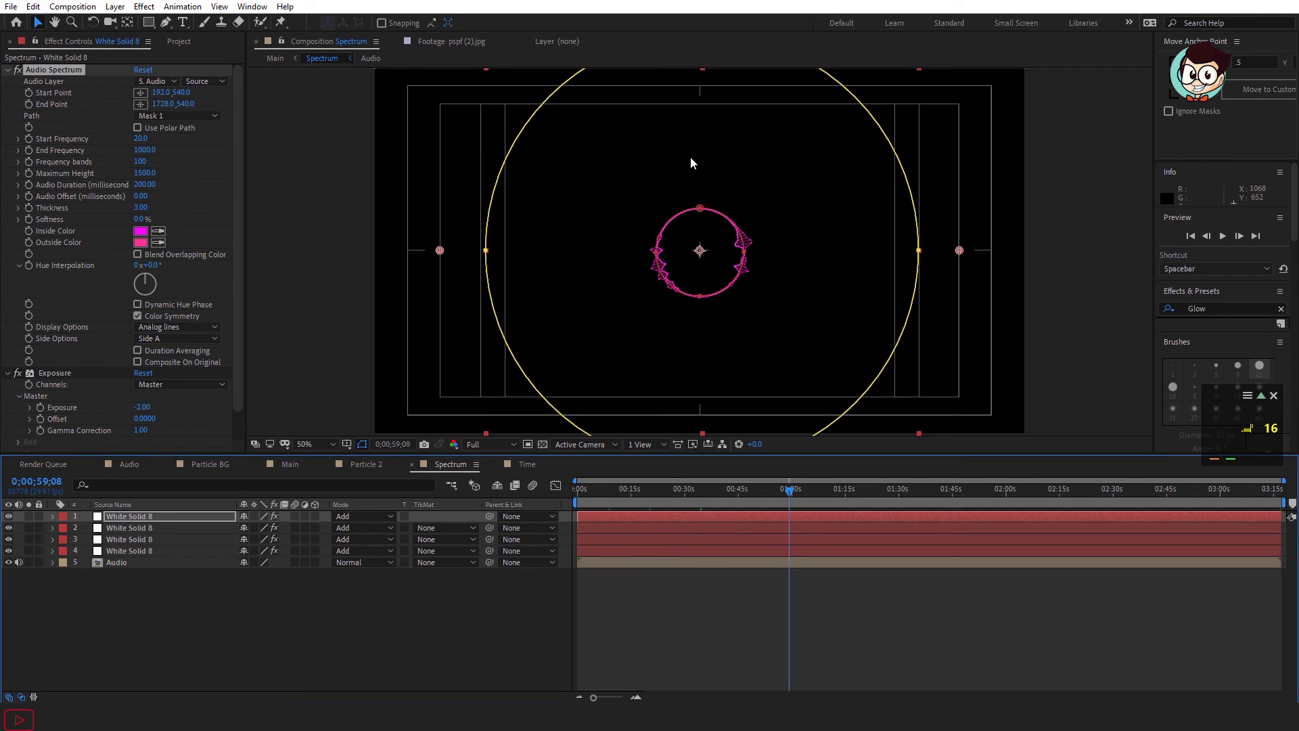
pyautogui.click(841, 489)
pyautogui.click(958, 489)
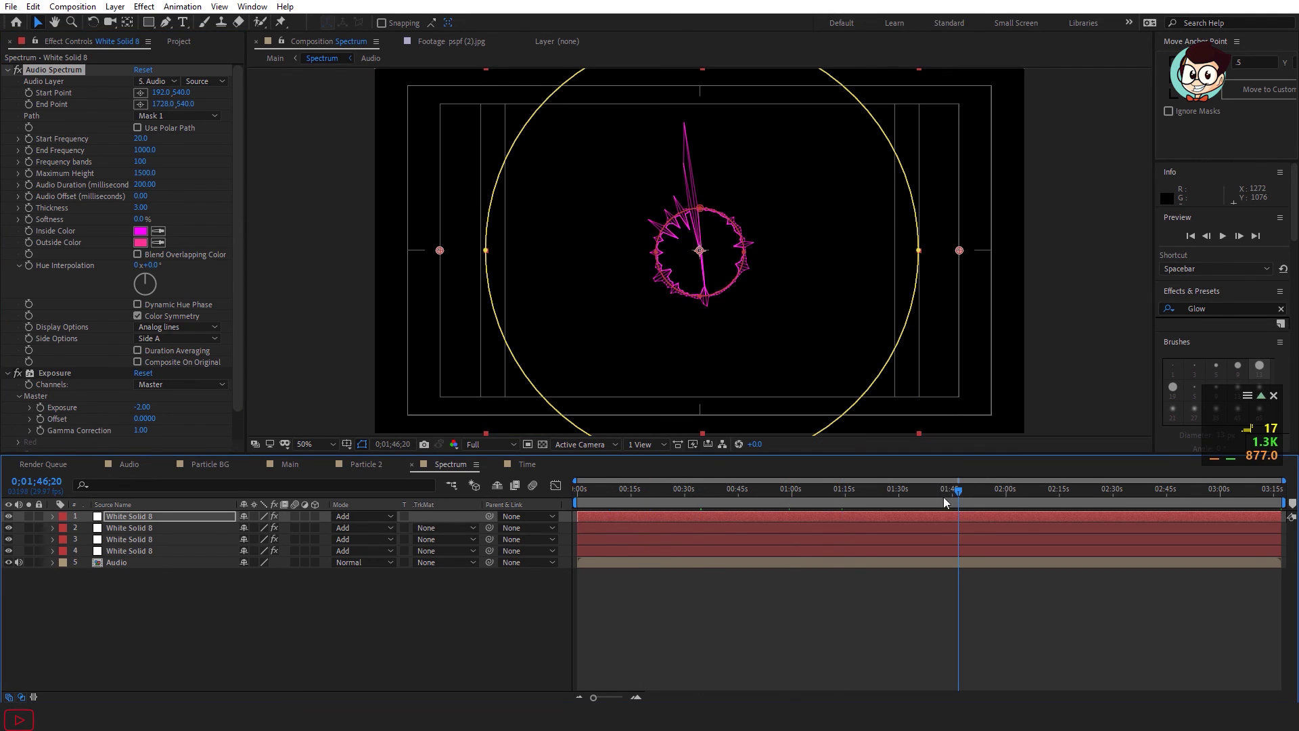
pyautogui.click(289, 464)
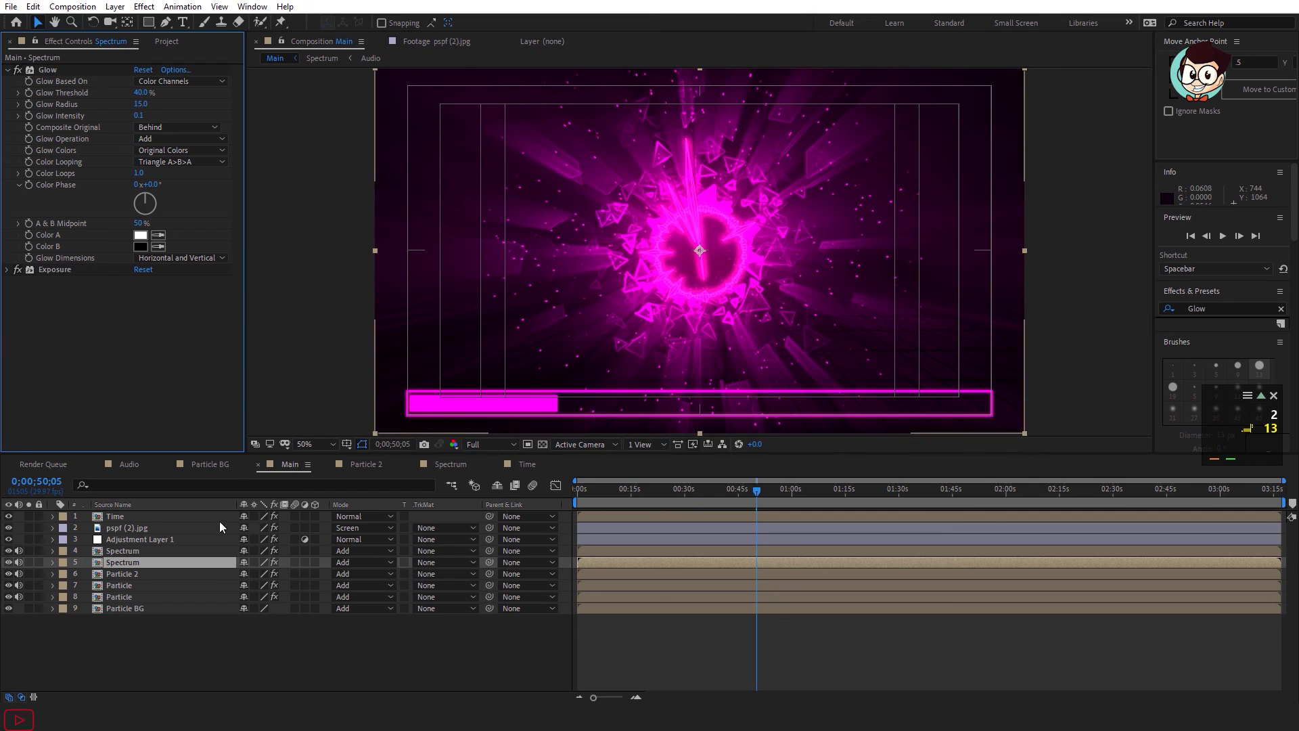
# Step: Switch off the Exposure fx on the upper and lower Spectrum layers in Effect Controls
pyautogui.click(122, 550)
pyautogui.click(17, 69)
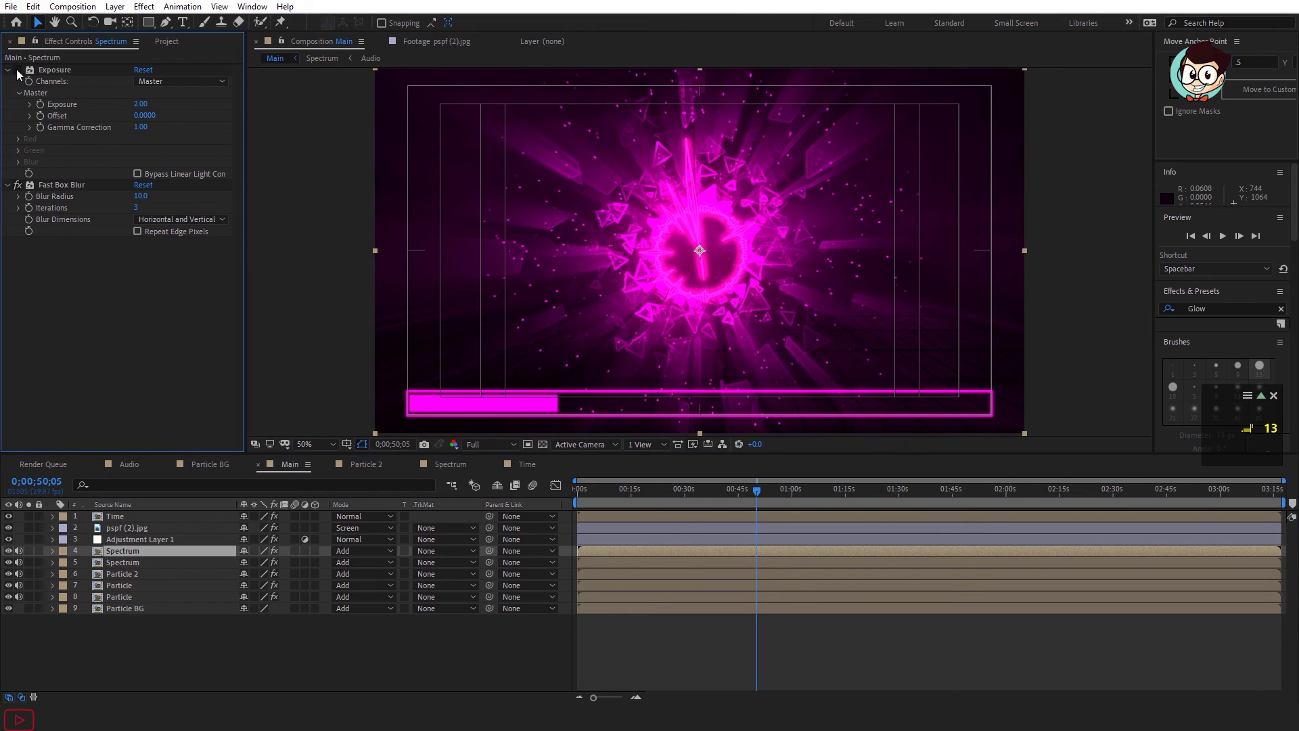
pyautogui.click(129, 563)
pyautogui.click(17, 269)
# Step: Preview the dimmer ring at about 0:27, 1:14, later in the song and 2:19
pyautogui.click(674, 488)
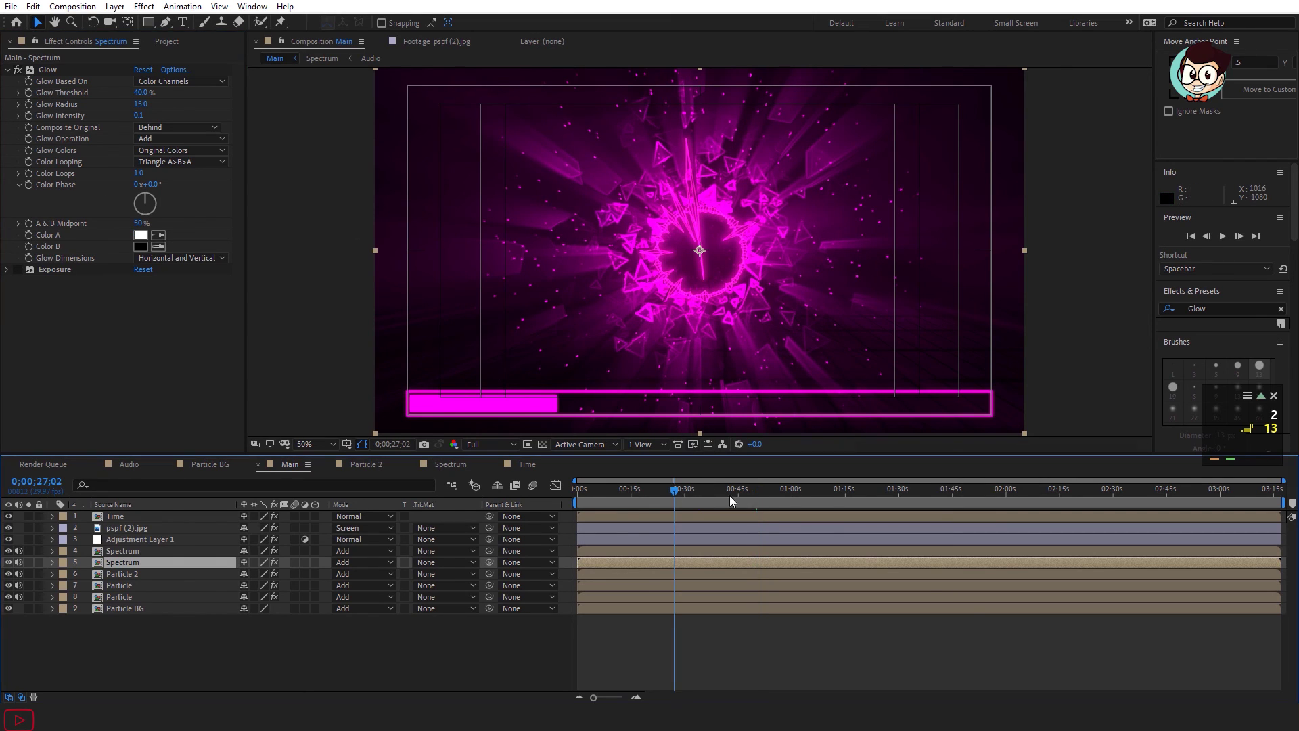
pyautogui.click(844, 492)
pyautogui.click(958, 501)
pyautogui.click(1075, 502)
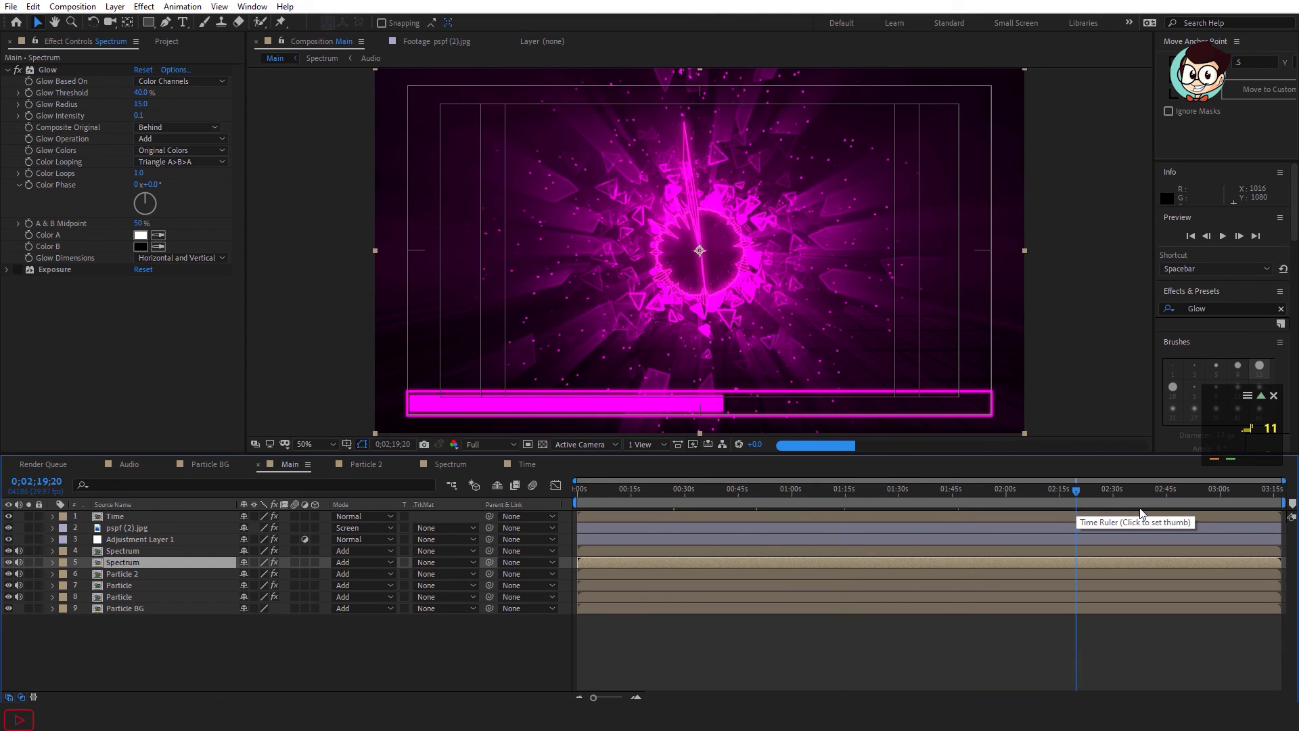